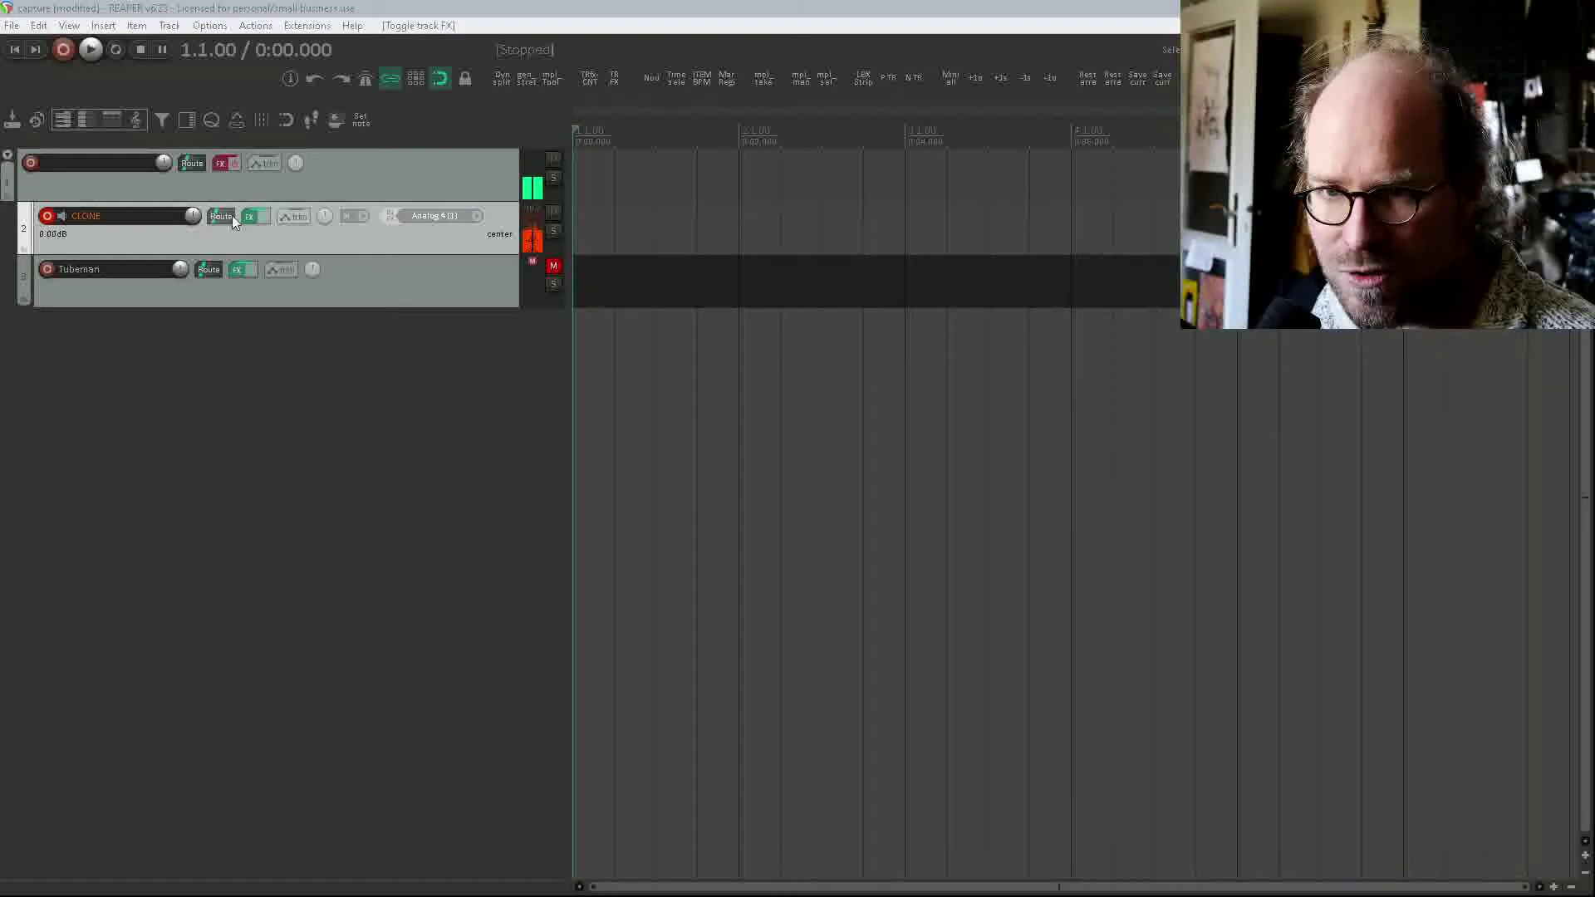
Step: Enable MXXX1 and the effects chain on the CLONE track, and lower the plugin's Gain multiparameter to about 5.9%
left_click(261, 216)
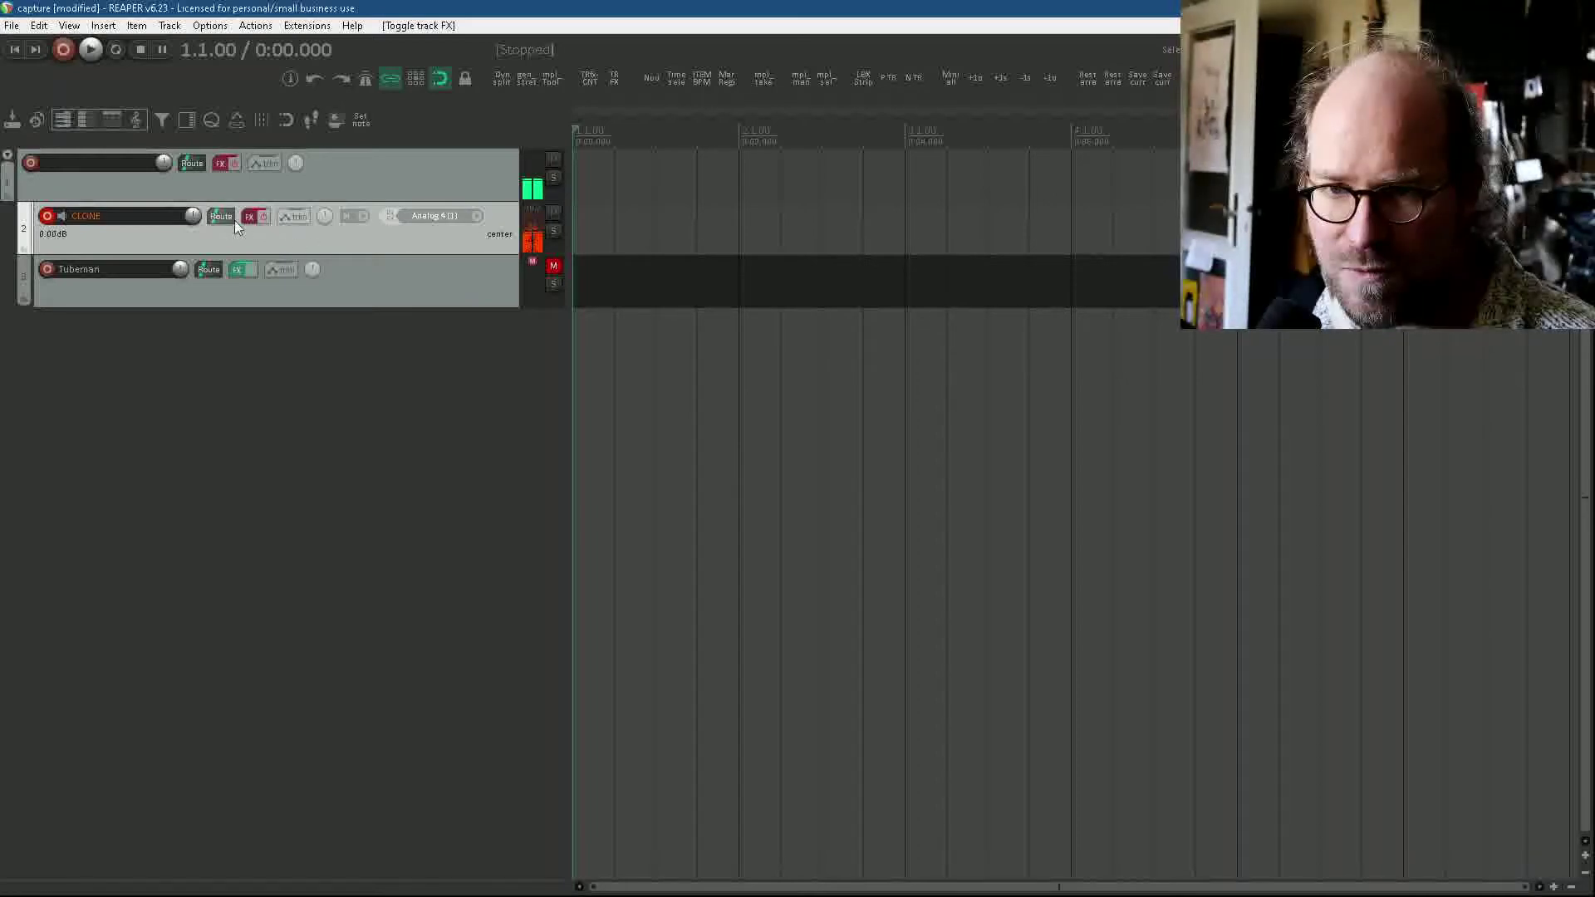
left_click(247, 216)
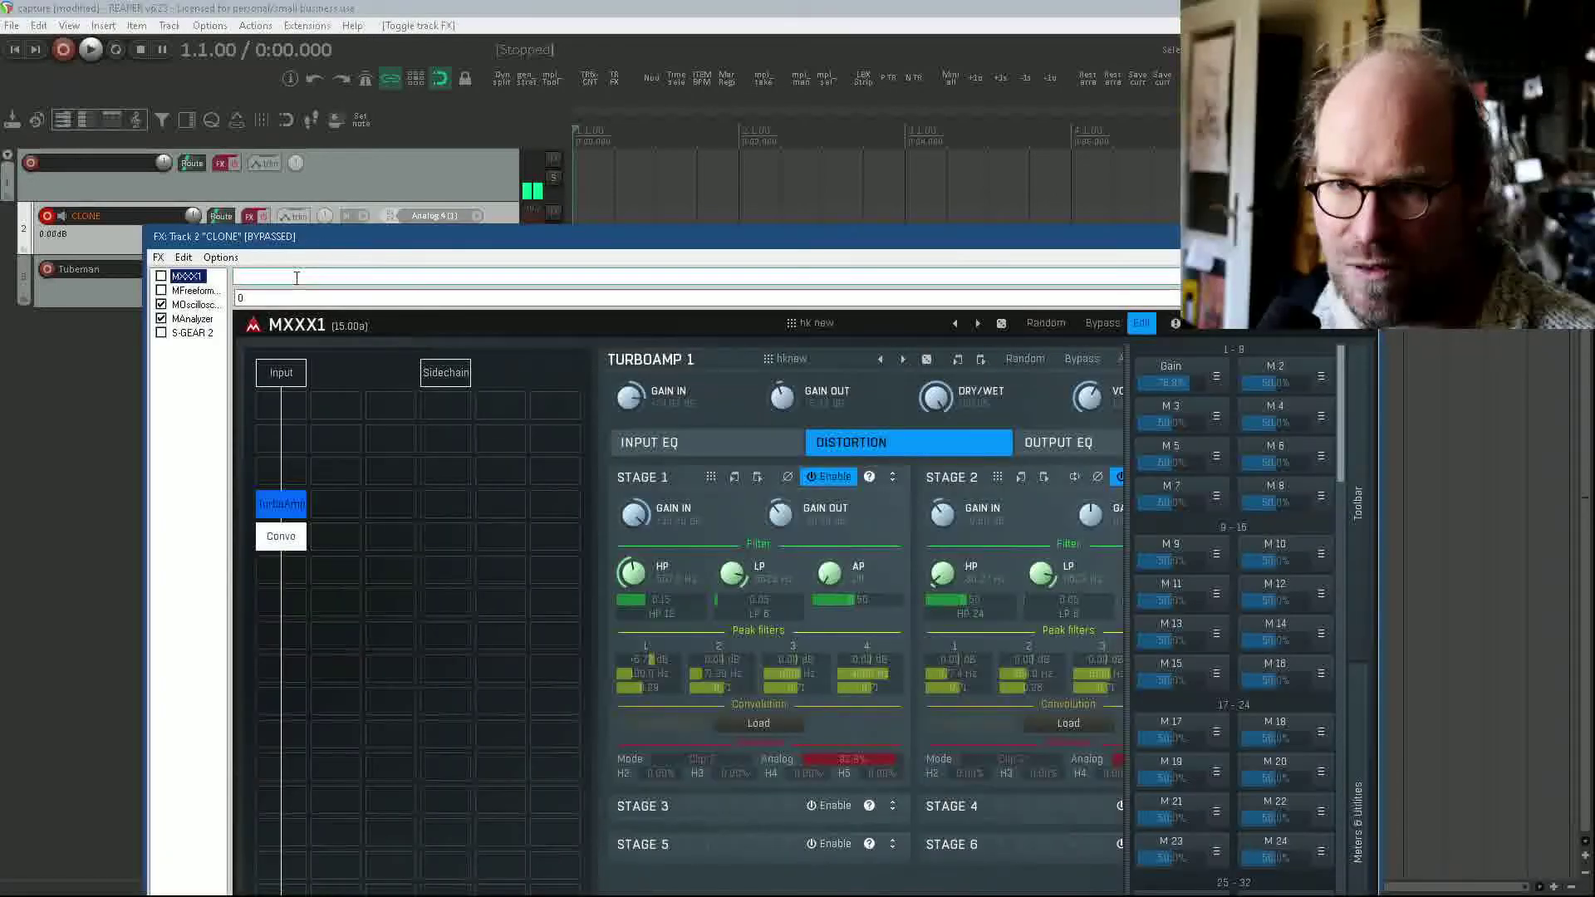
left_click_drag(306, 242, 555, 121)
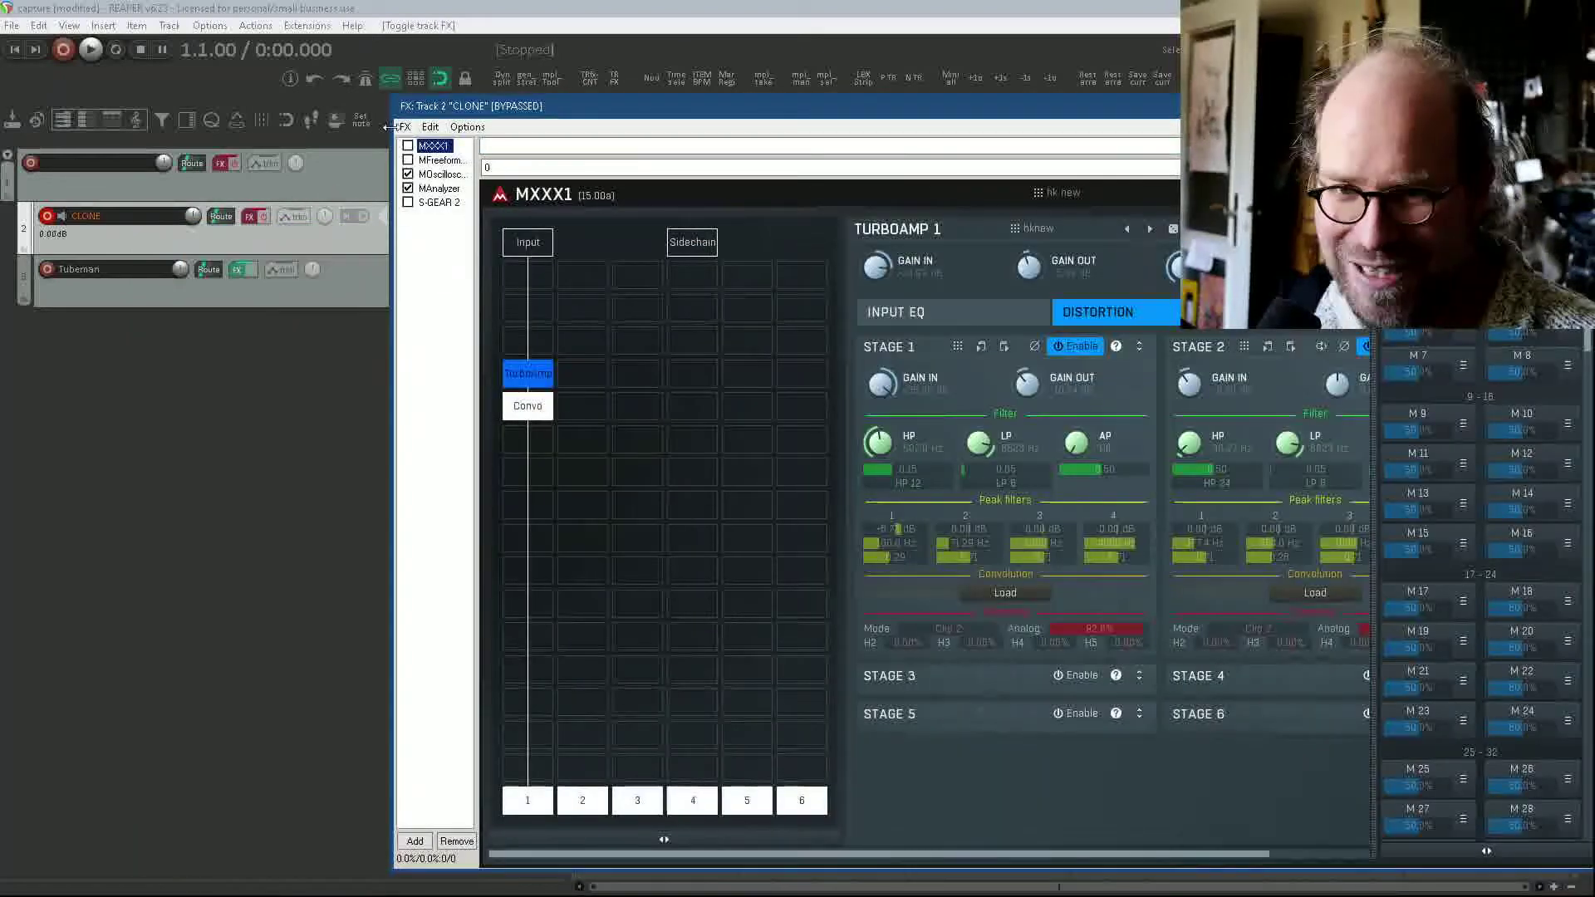
left_click(408, 146)
left_click(256, 217)
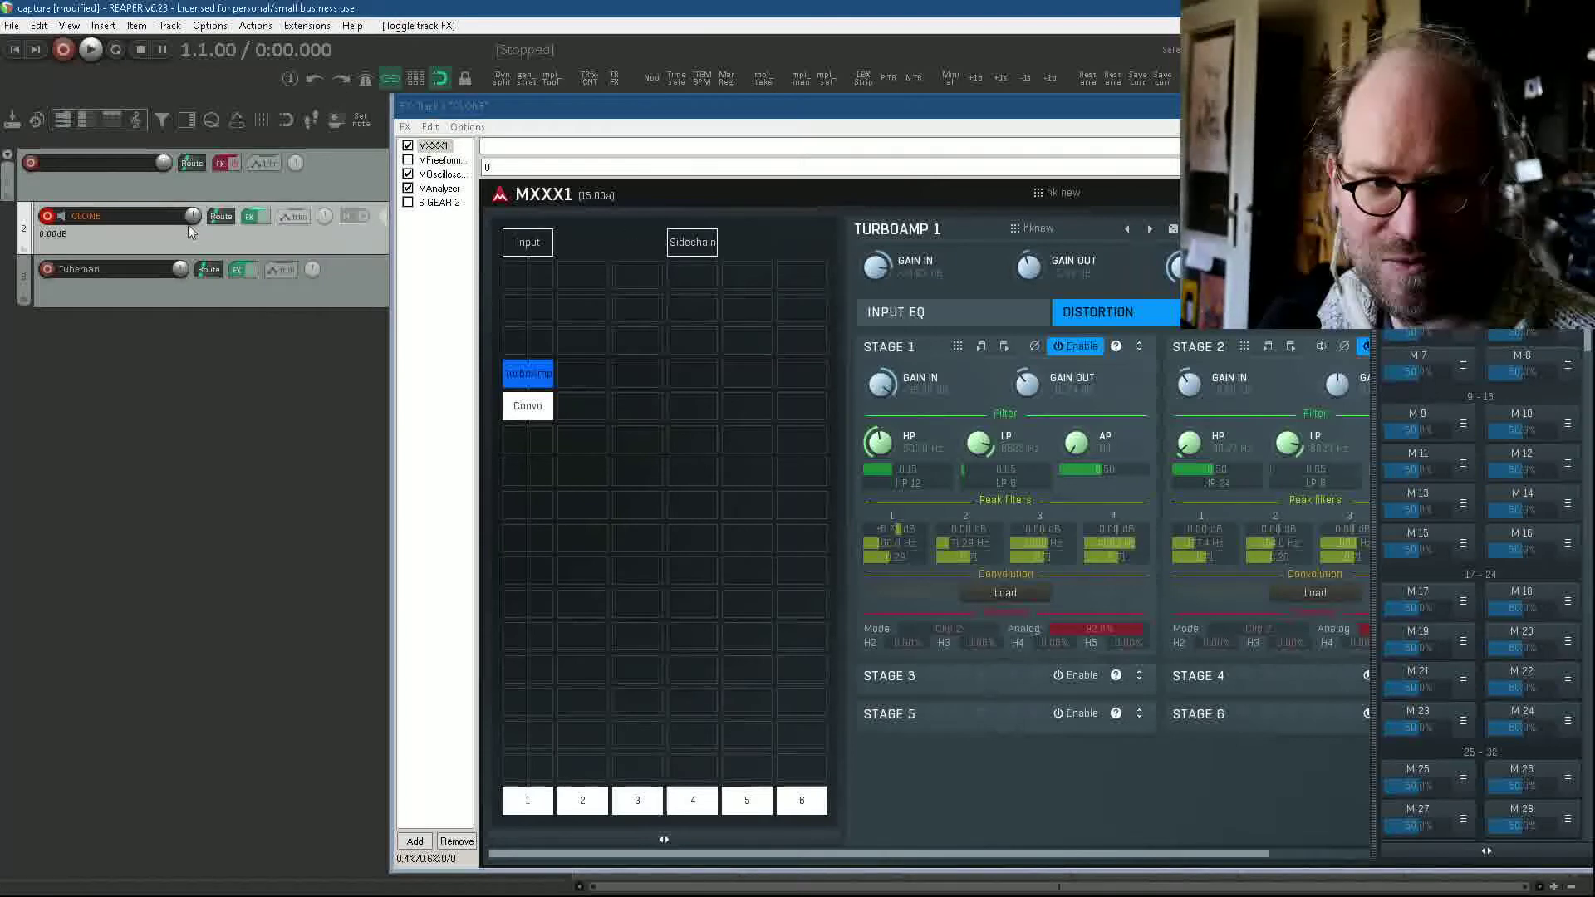
left_click_drag(1418, 253, 1391, 253)
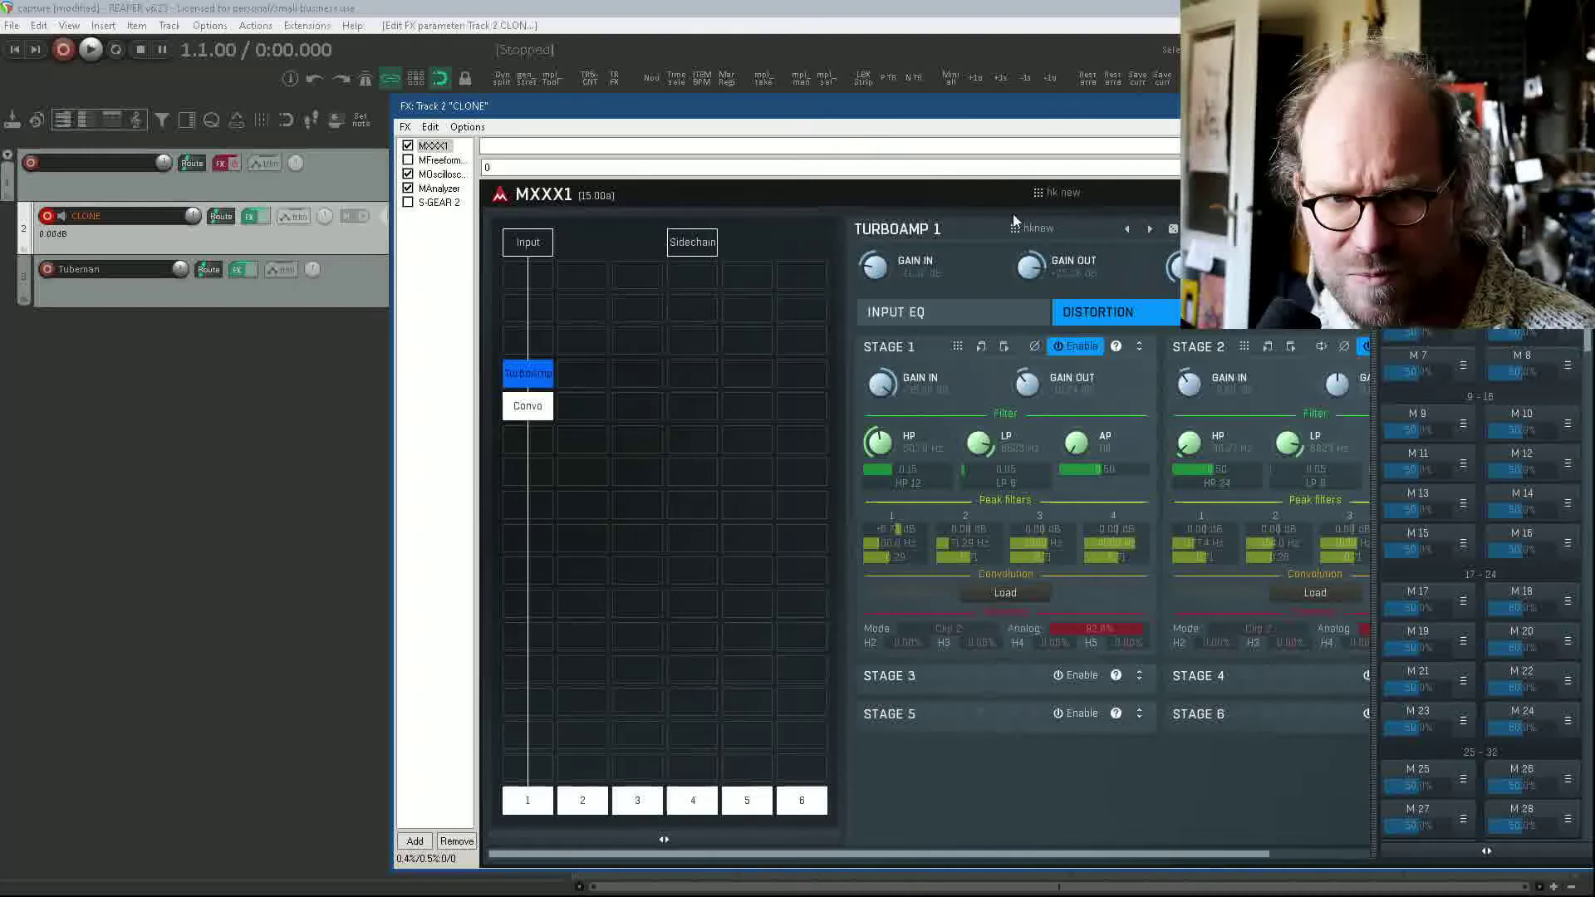
Step: View the TurboAmp presets and the Convolution module's impulse files, and maximize the effects window showing TurboAmp
left_click(1066, 232)
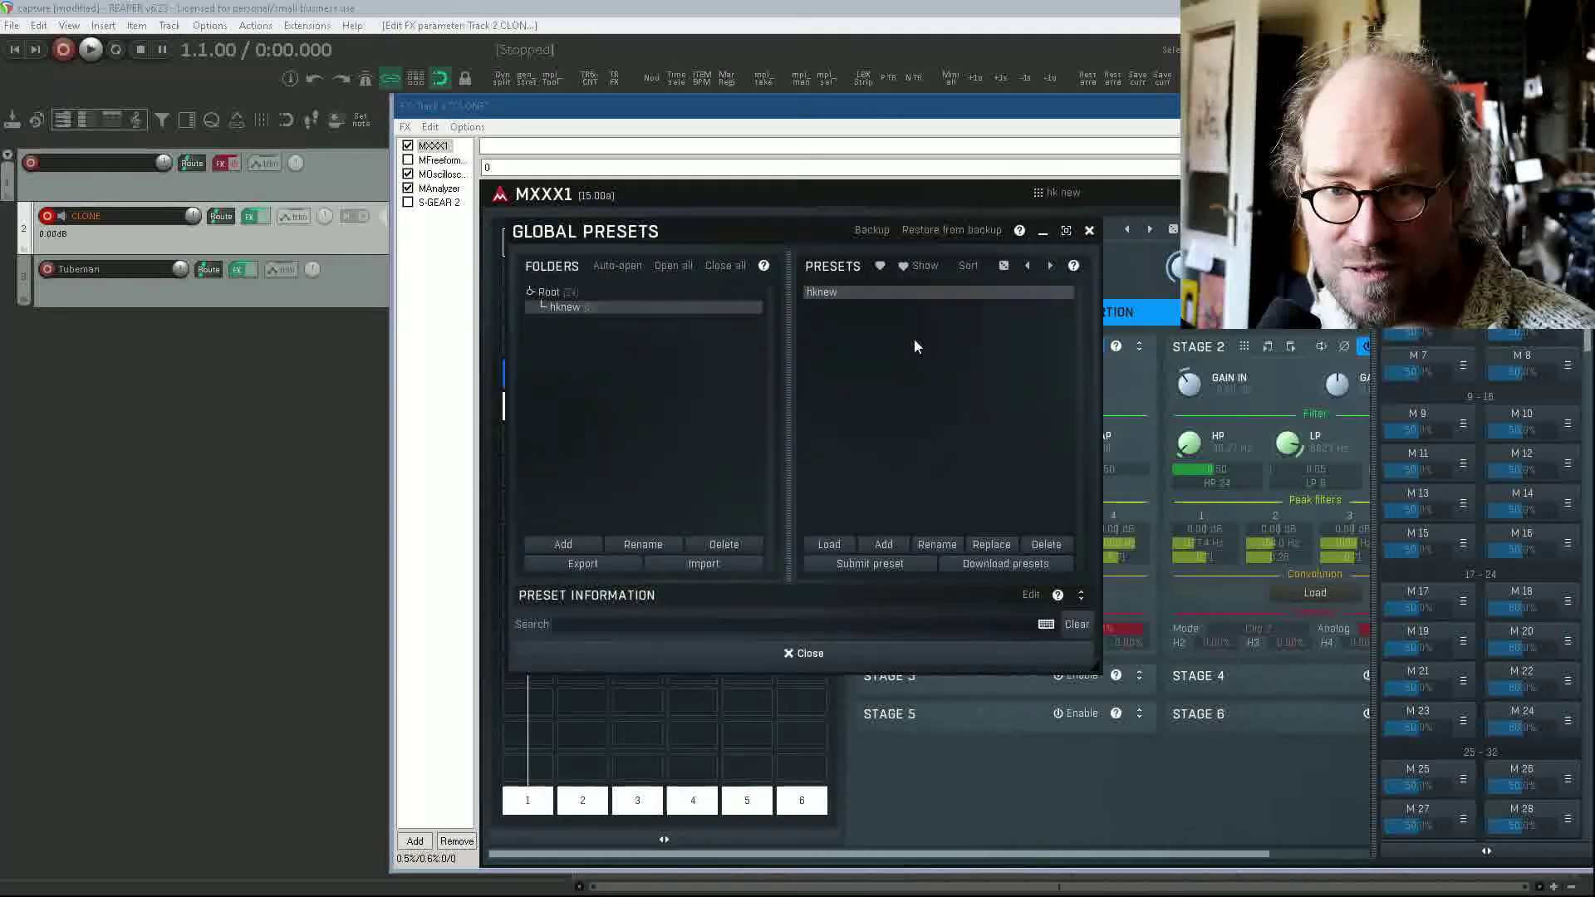
left_click(1089, 230)
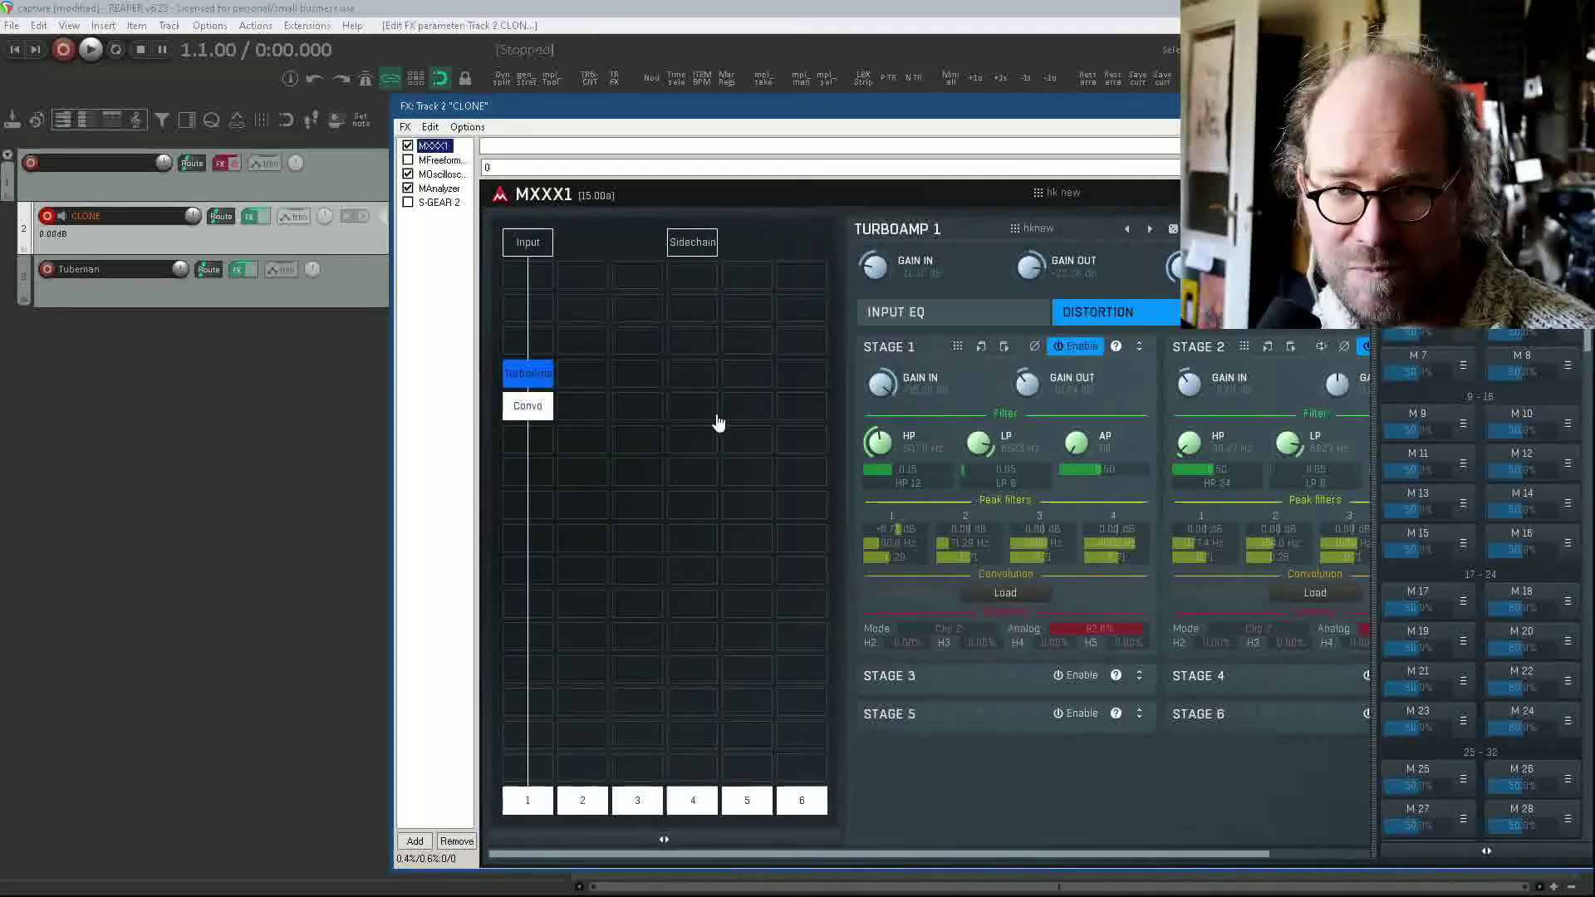
left_click(523, 409)
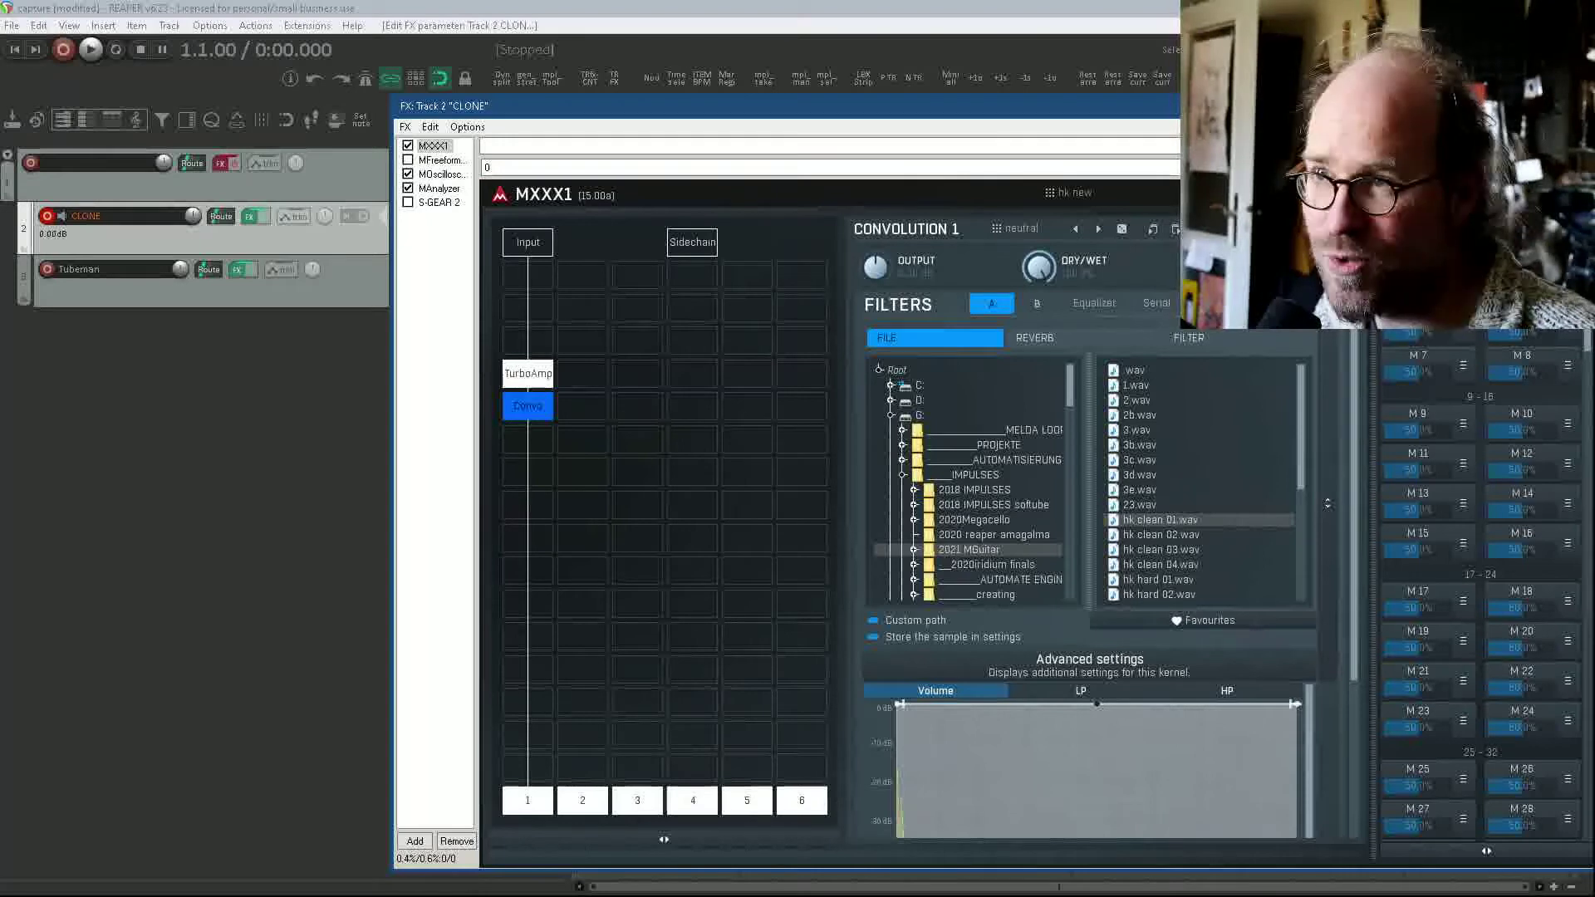
mouse_move(1410, 106)
left_mouse_down()
mouse_move(1125, 282)
mouse_move(1125, 311)
left_mouse_up()
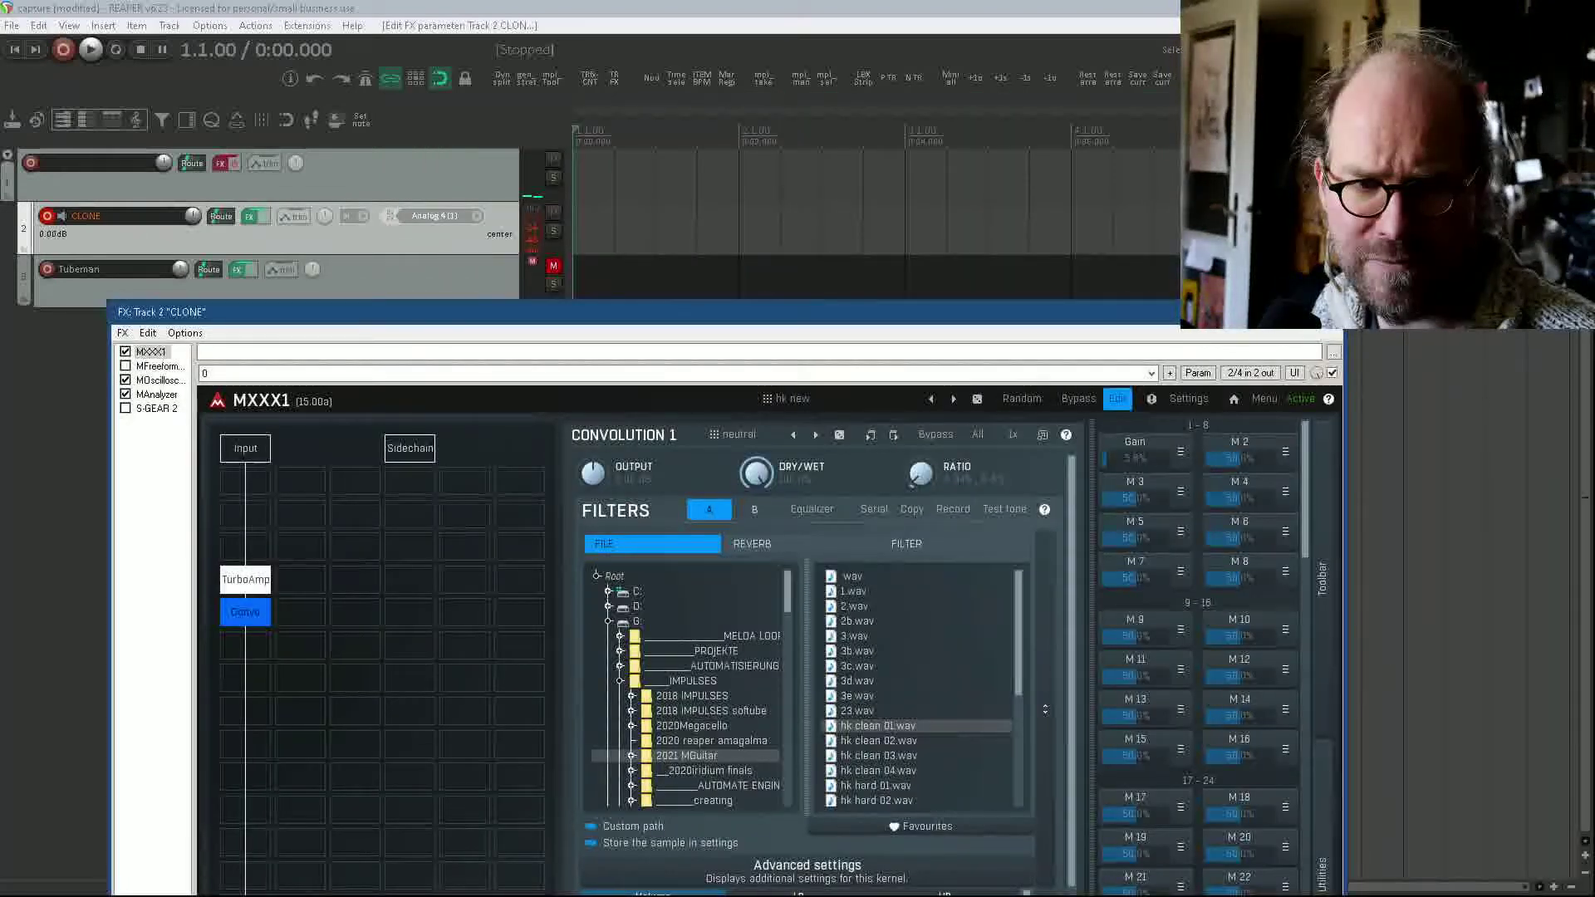
mouse_move(754, 317)
left_mouse_down()
mouse_move(1094, 91)
mouse_move(1125, 38)
left_mouse_up()
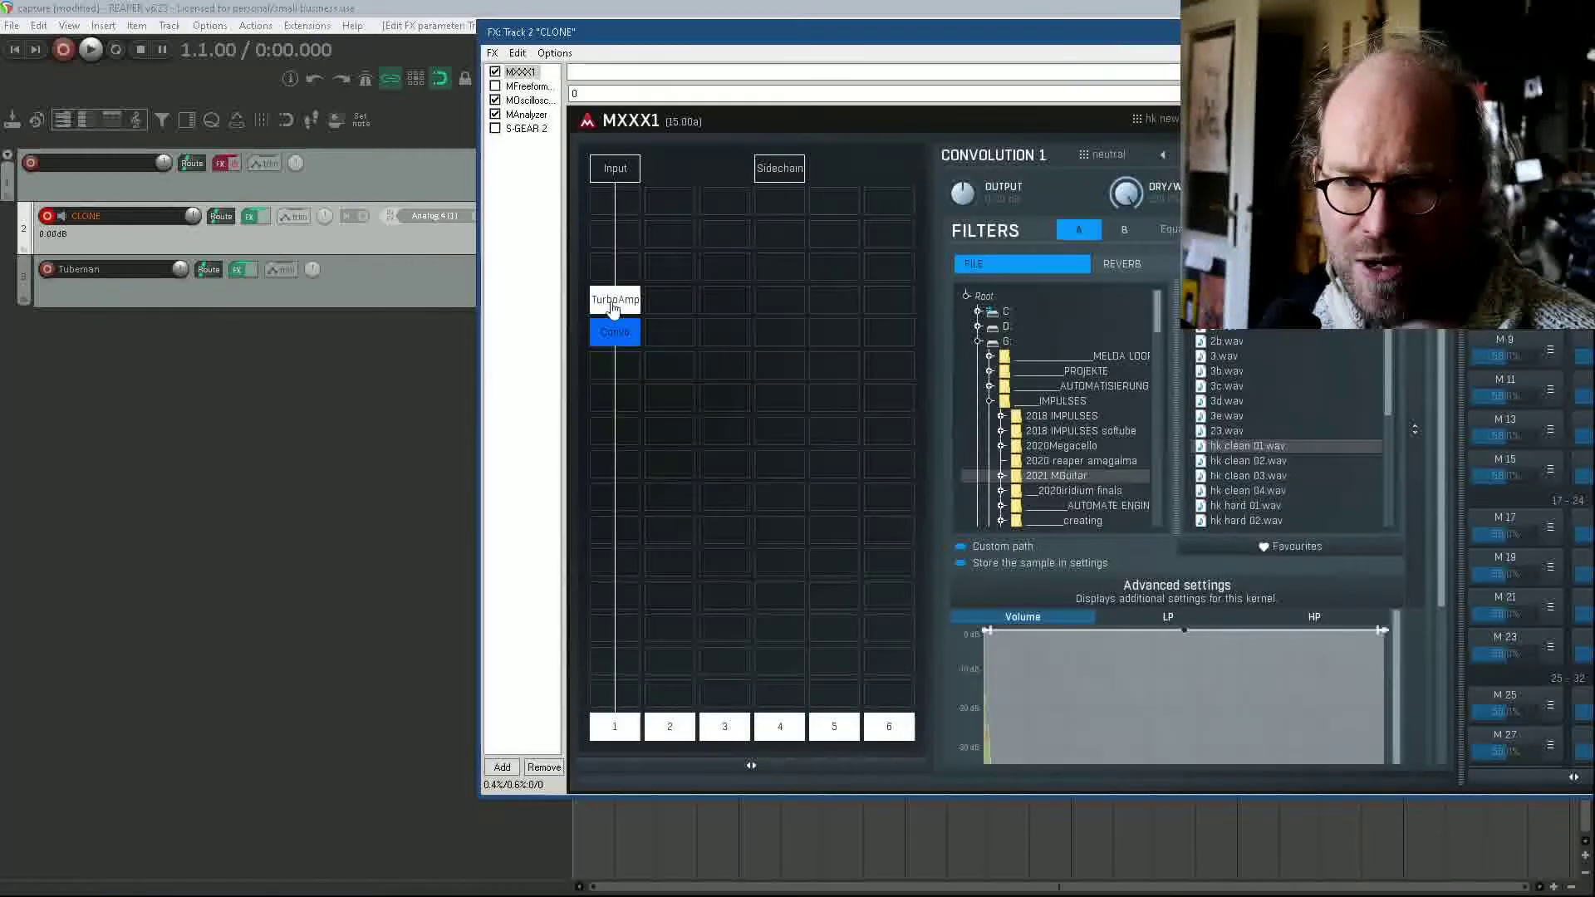
left_click(616, 300)
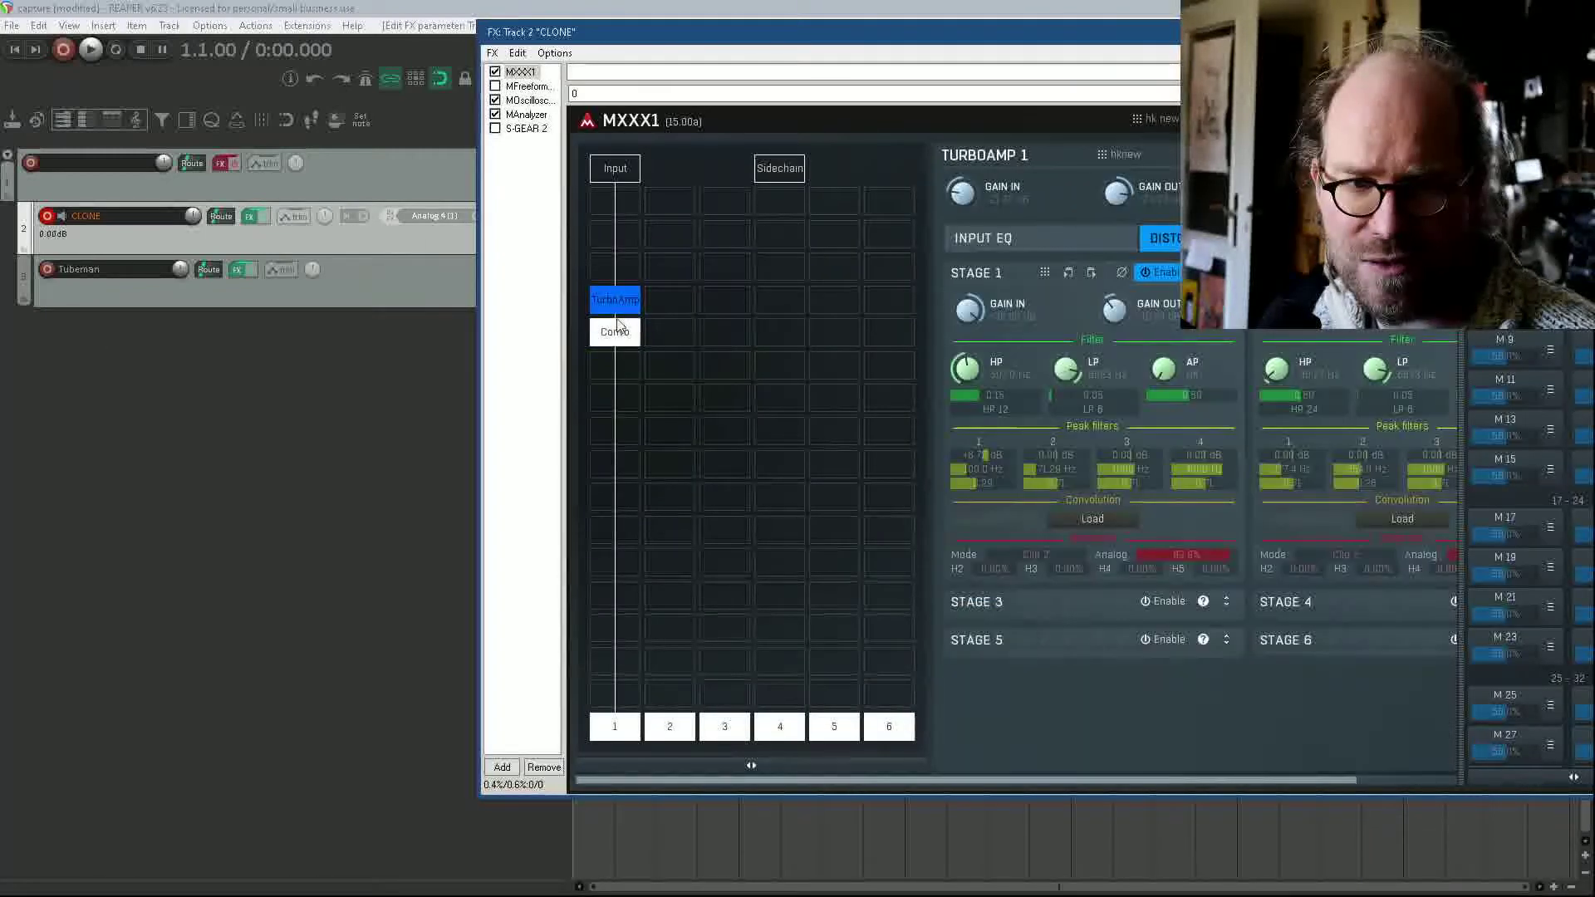
double_click(1004, 31)
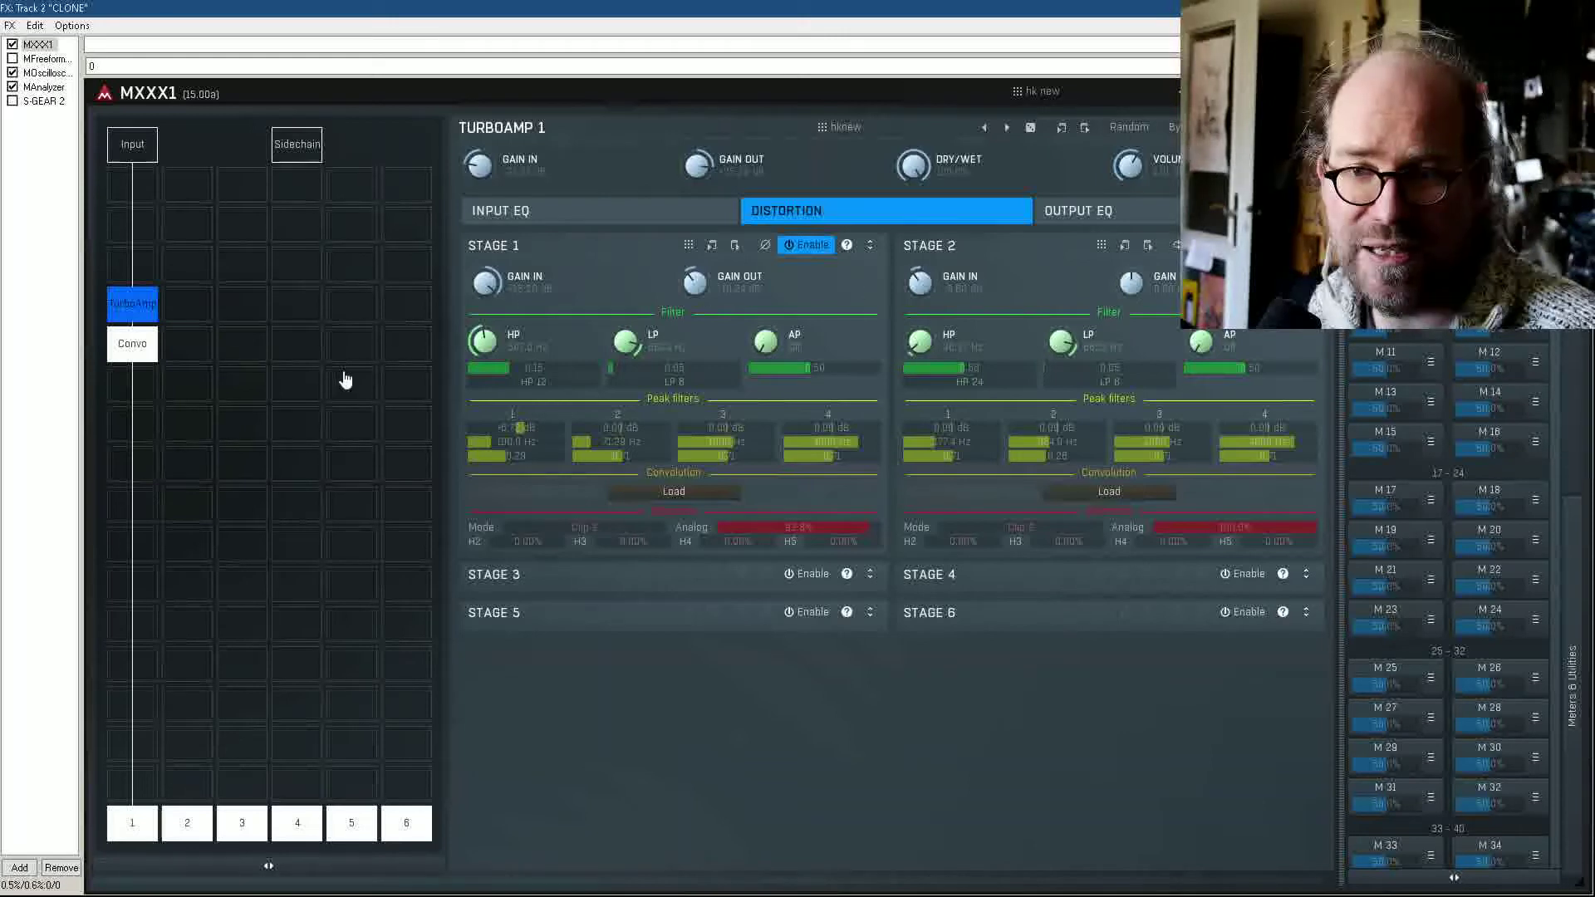
Step: Examine the impulse files and volume graphs of filters A and B in the Convolution module
left_click(139, 355)
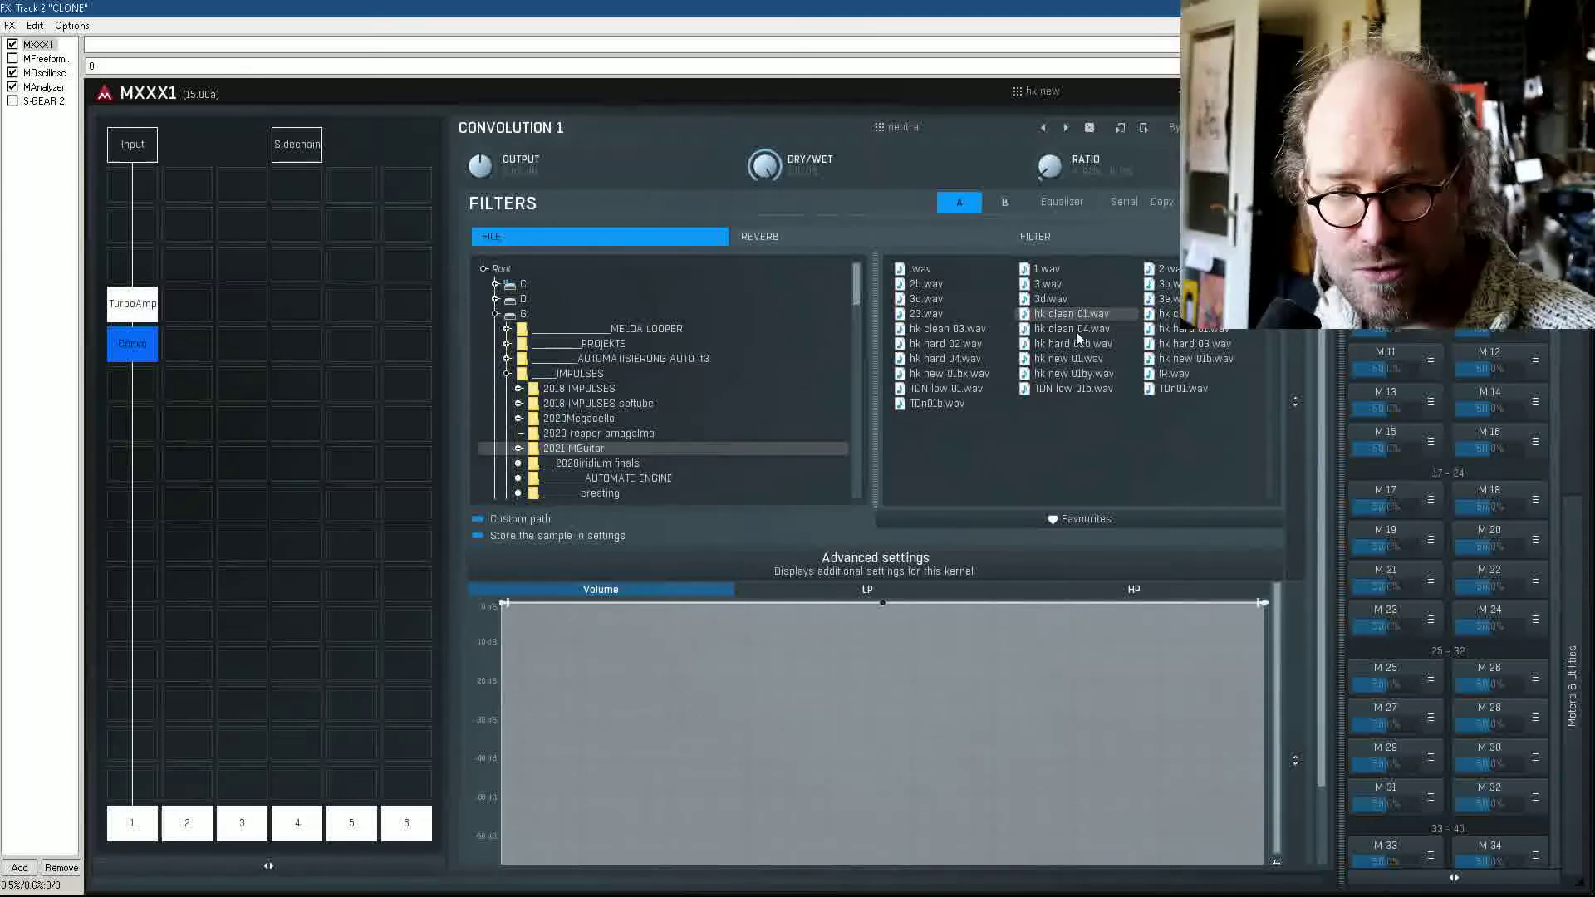
left_click(1003, 204)
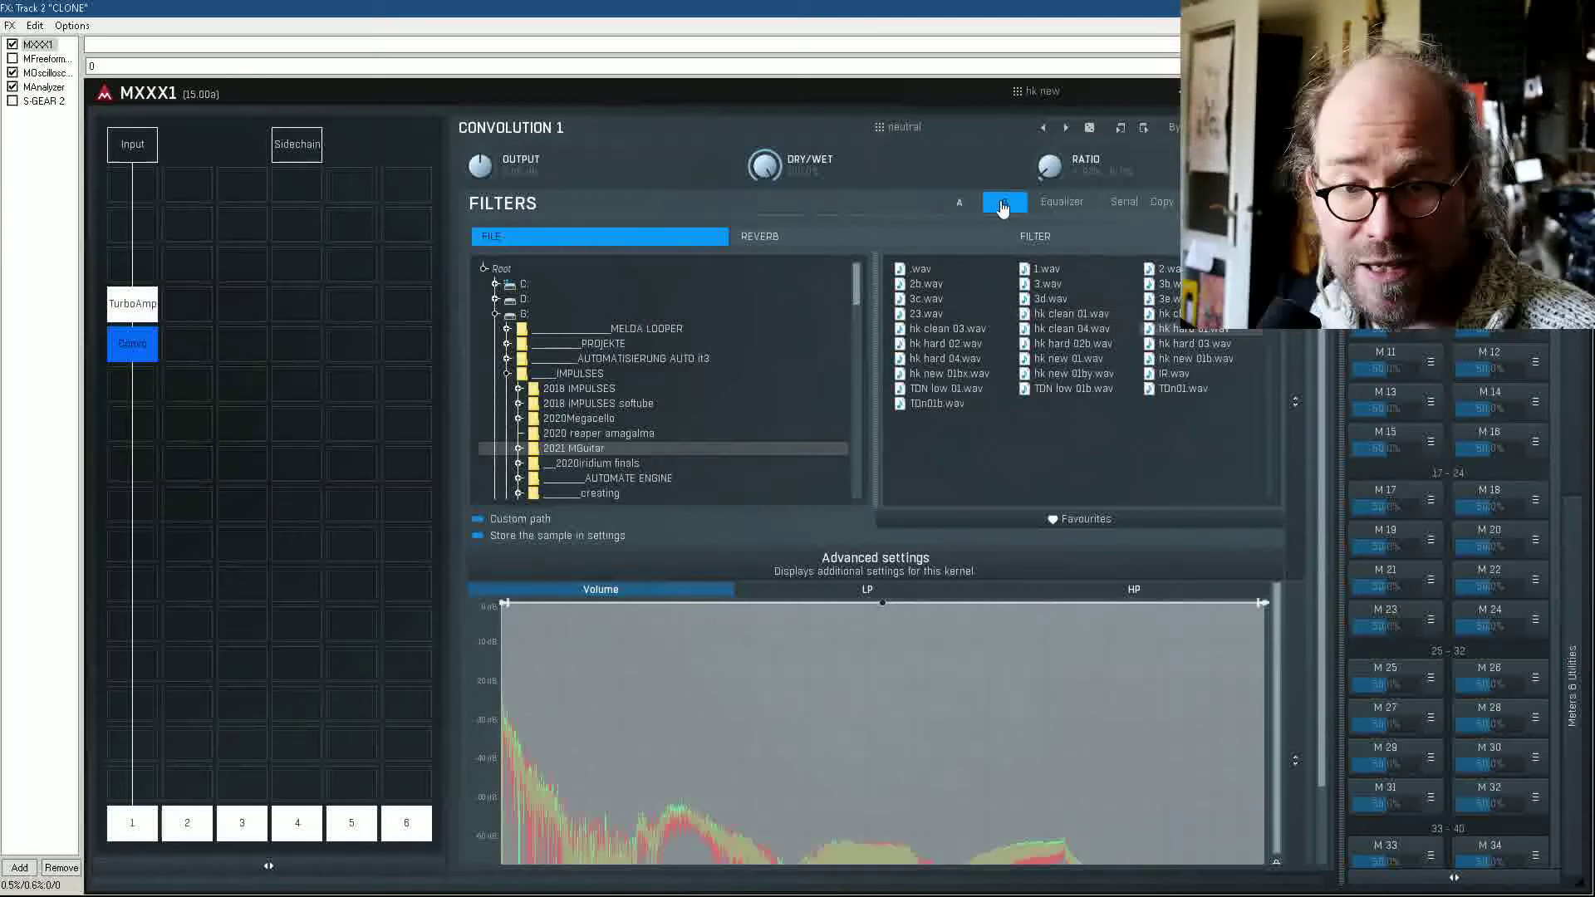
left_click(959, 202)
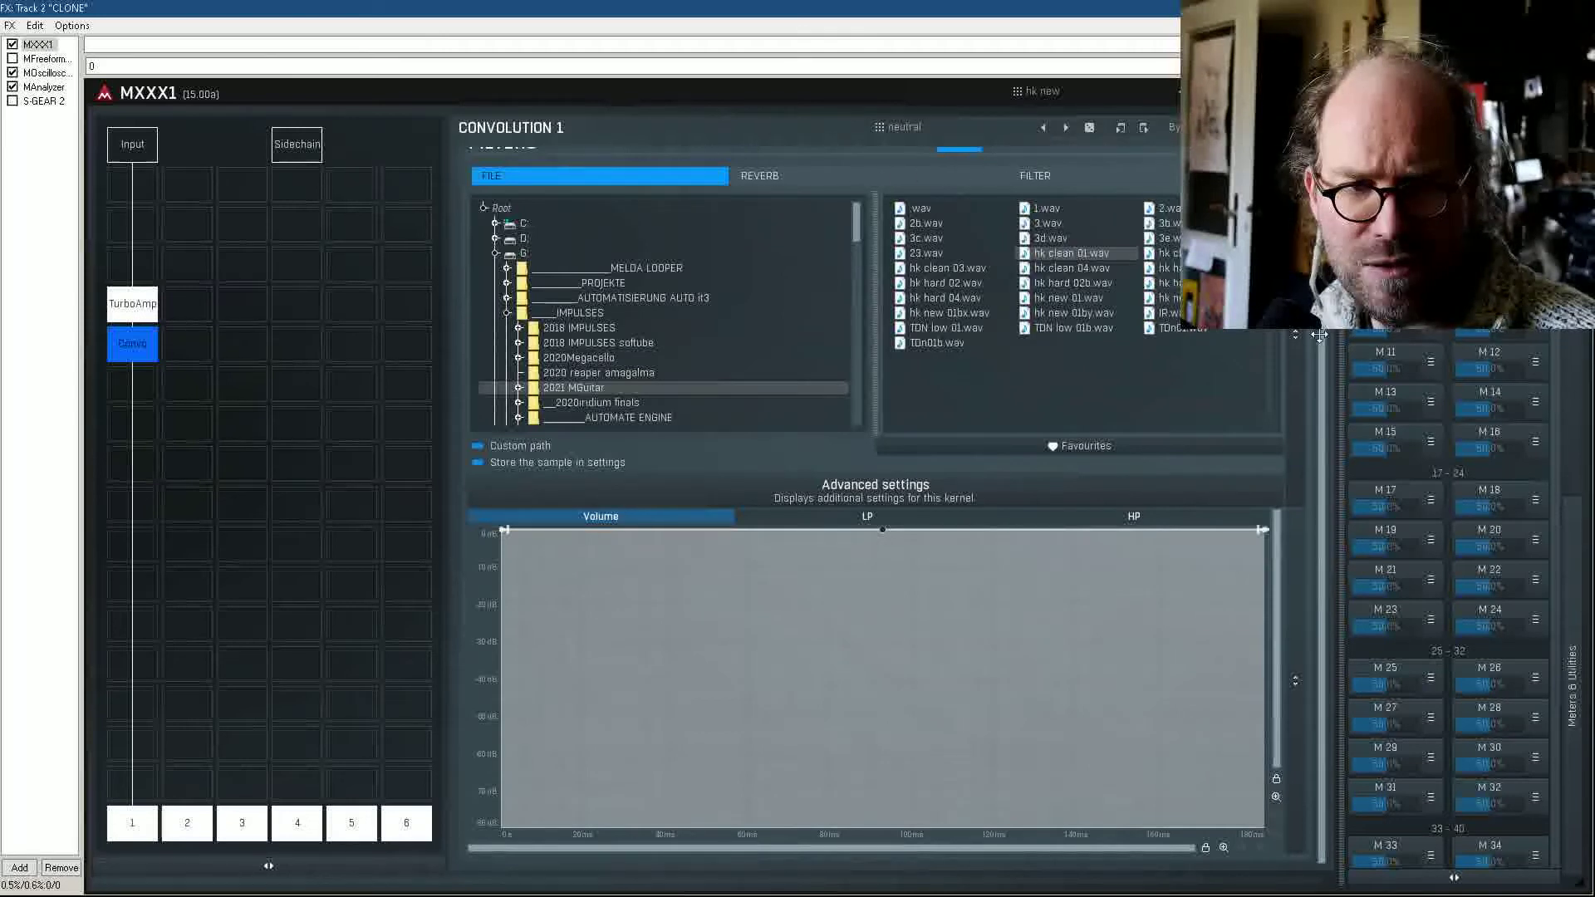
scroll(1319, 334, "up", 2)
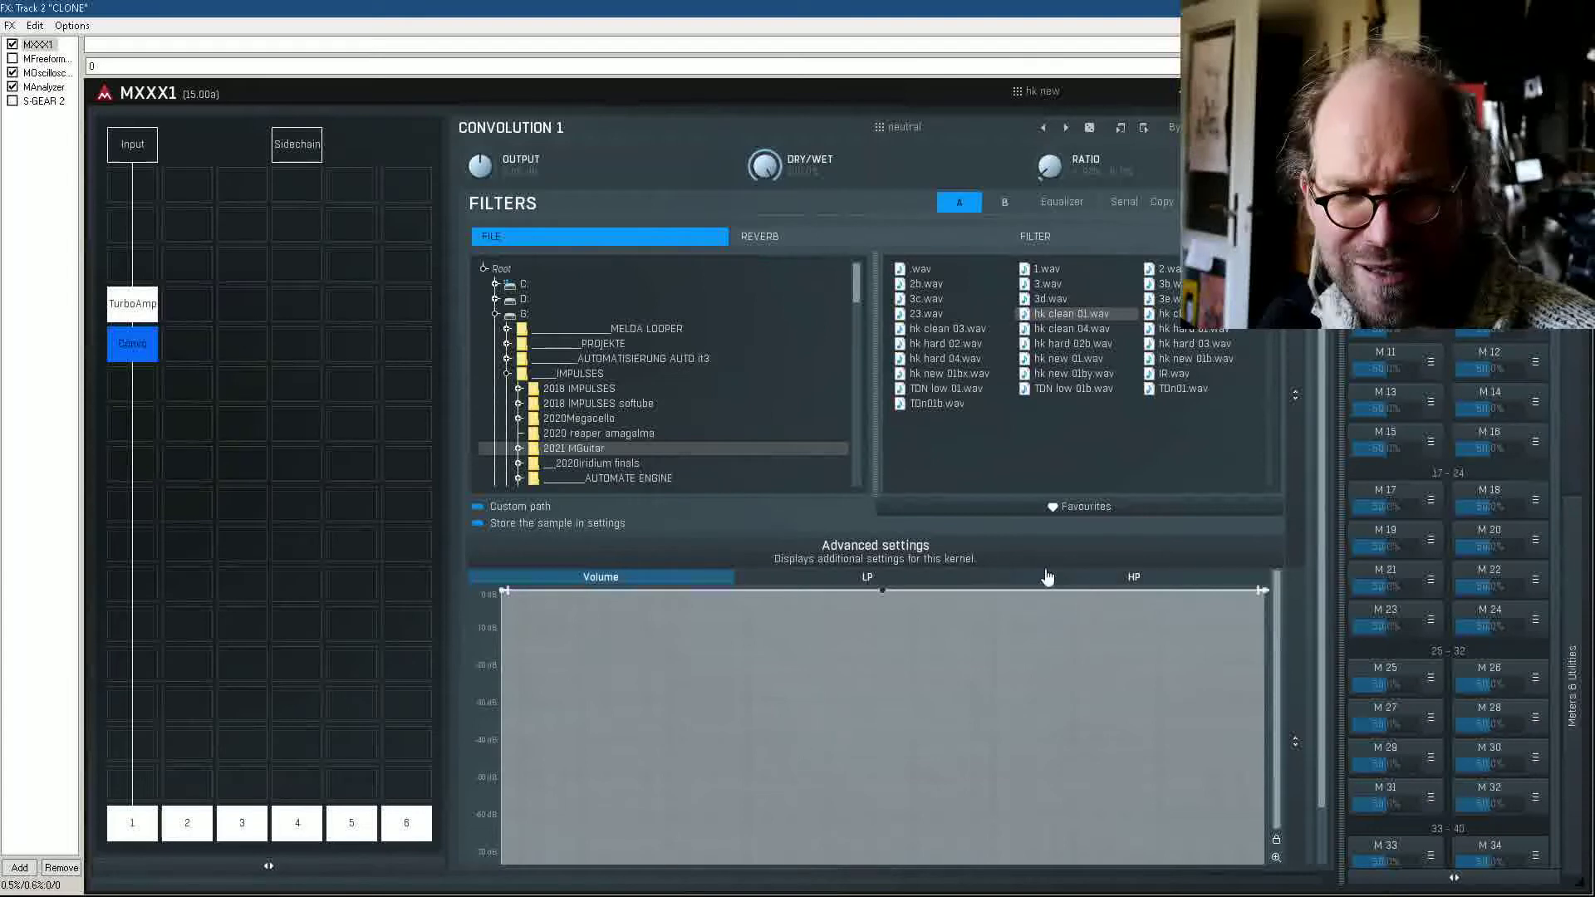
left_click(1002, 205)
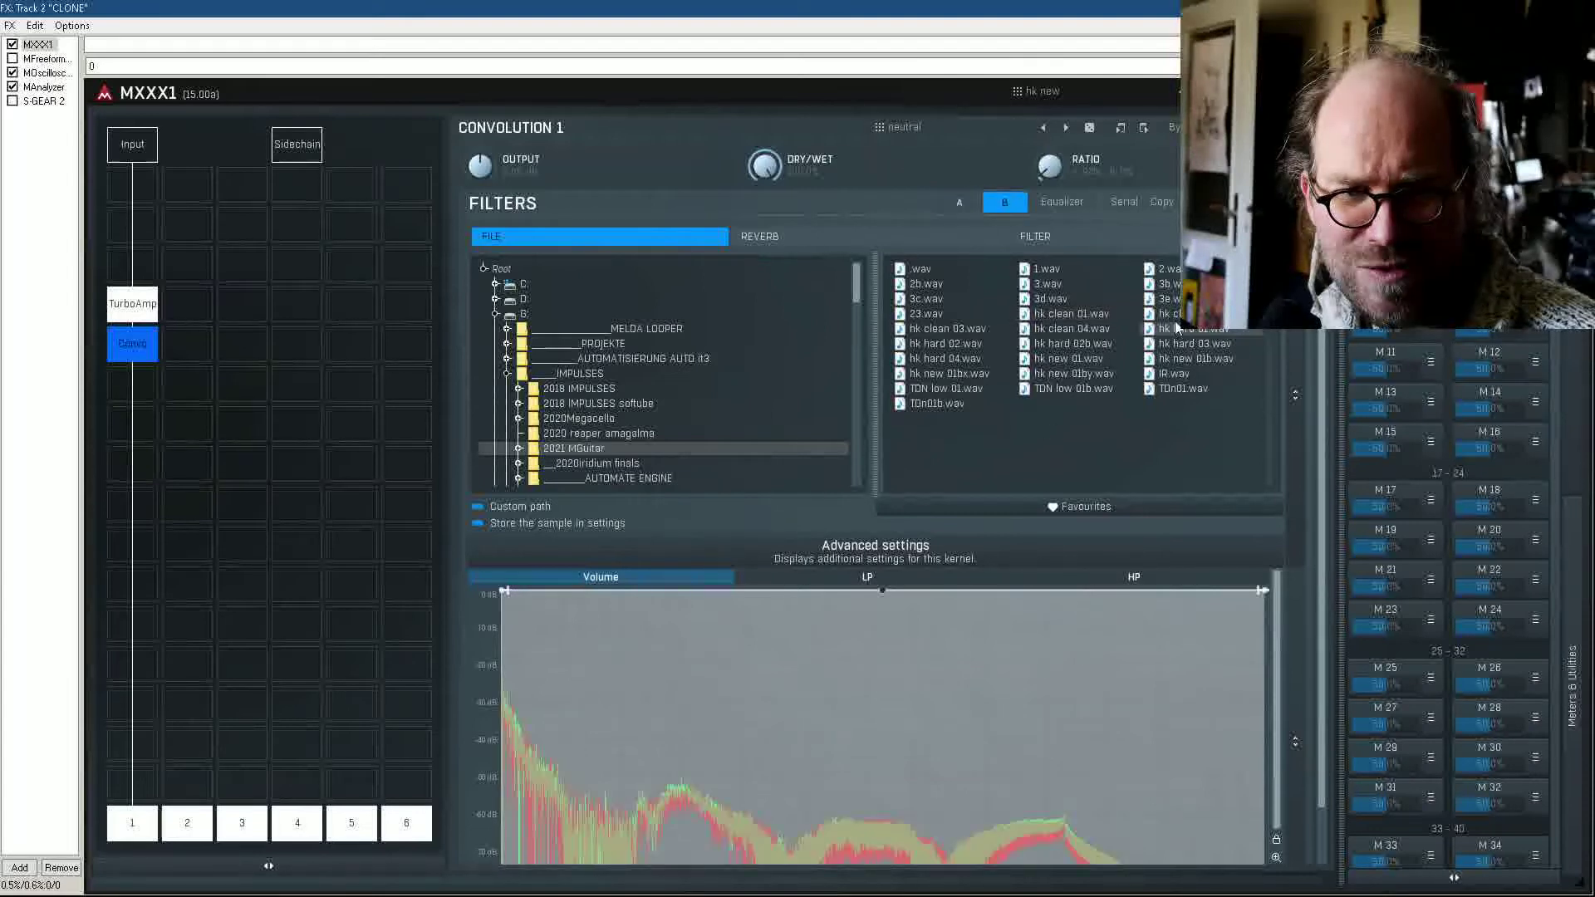
Step: Reload the Convolution module's neutral preset by stepping one preset forward and back, and check filters A and B
left_click(1067, 129)
left_click(1043, 129)
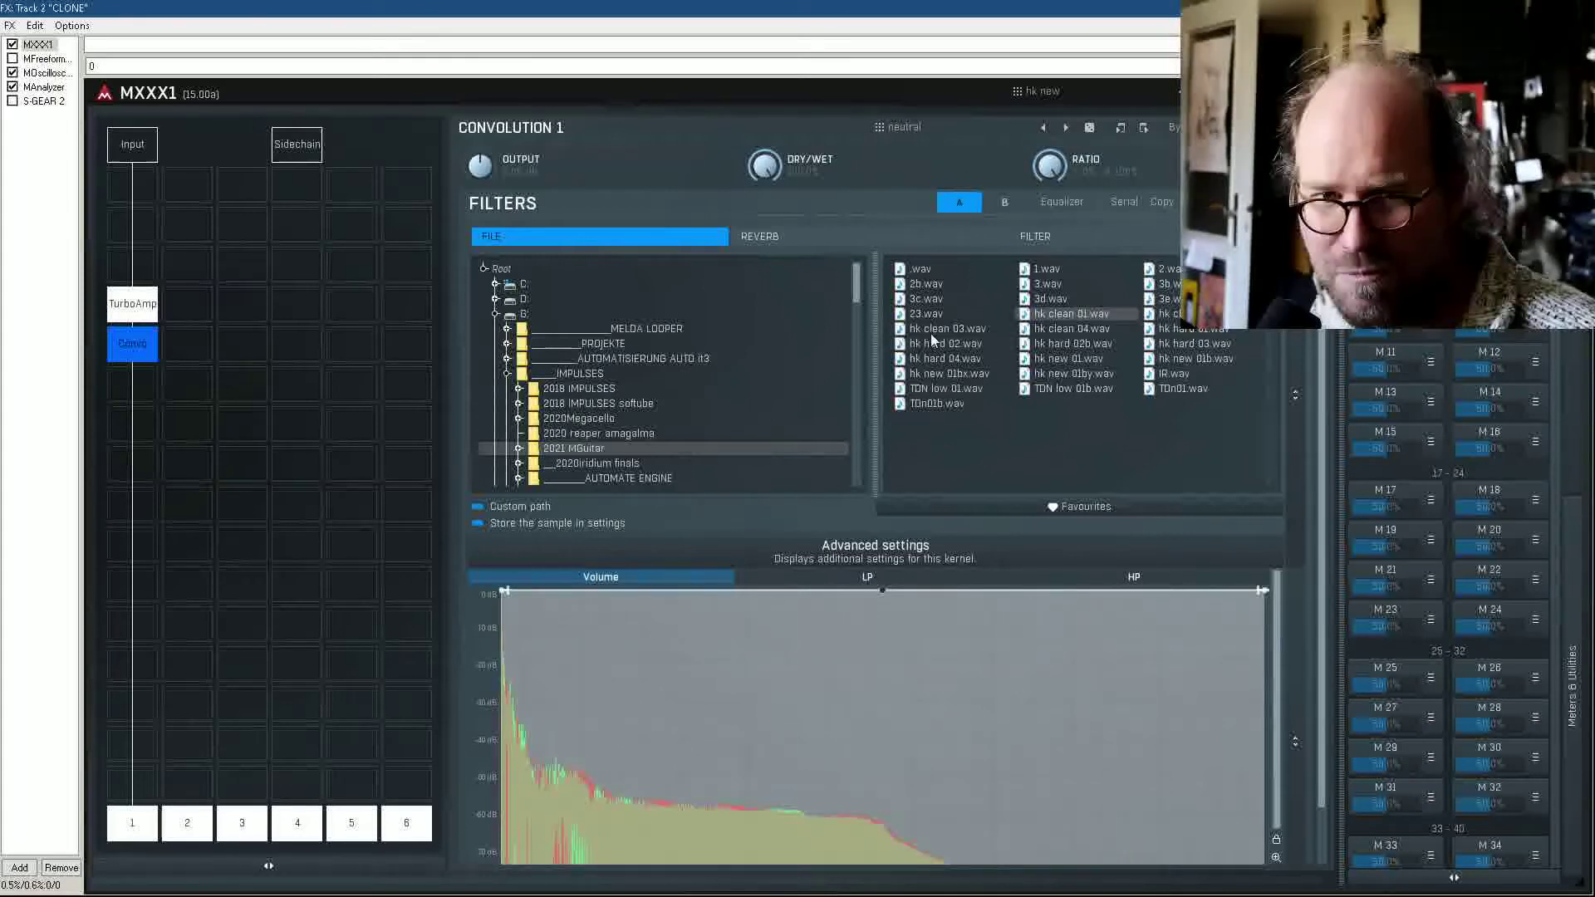
left_click(1003, 203)
left_click(964, 207)
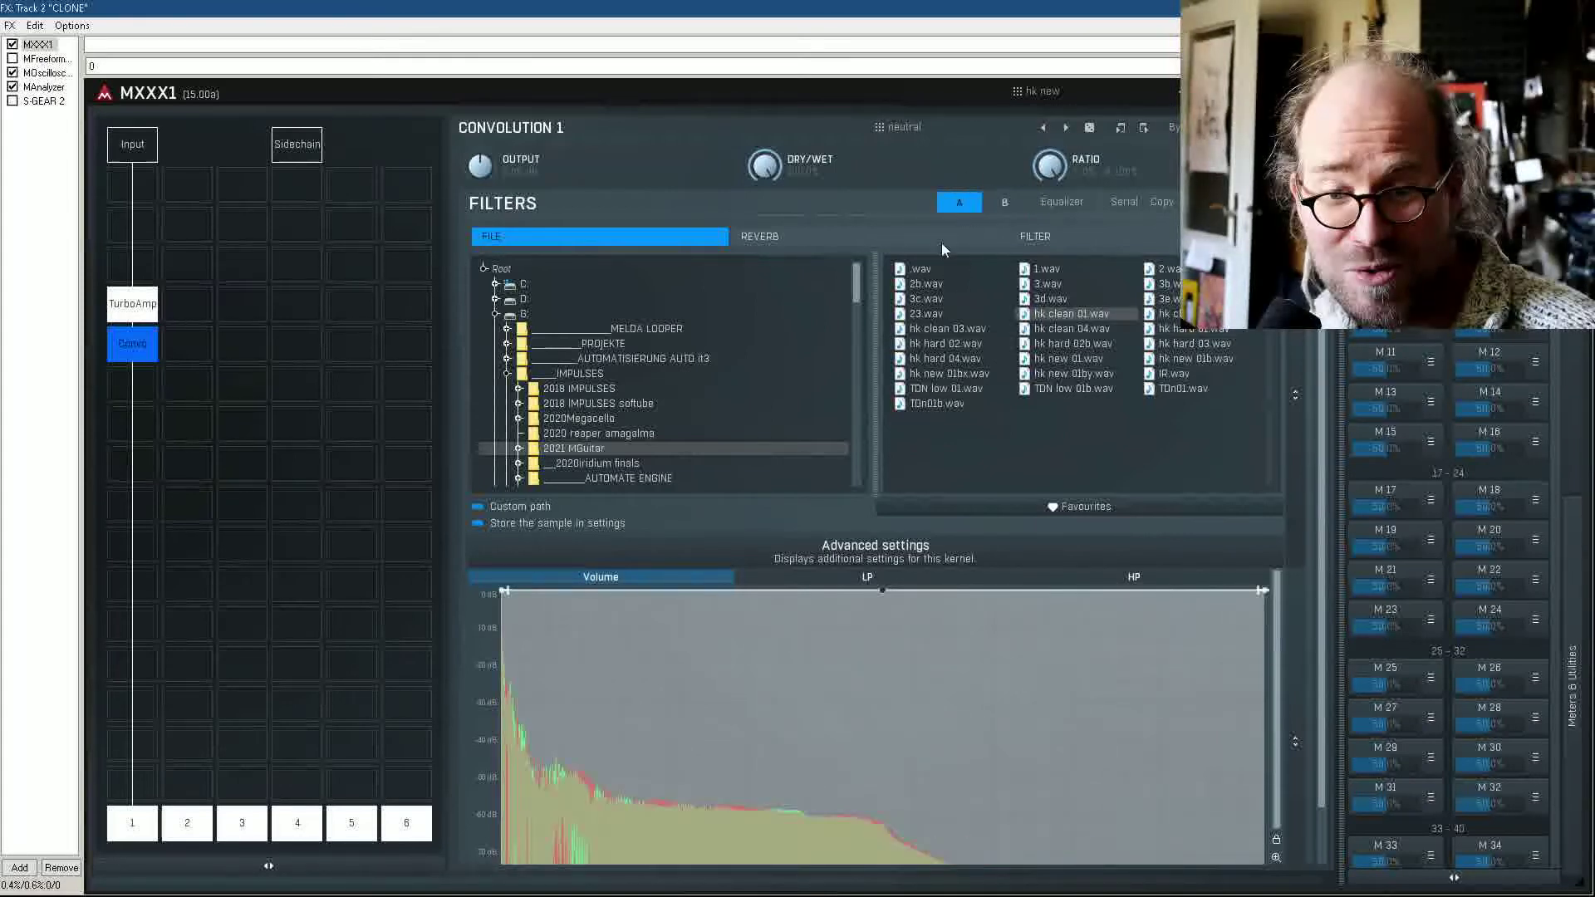
left_click(989, 203)
left_click(961, 206)
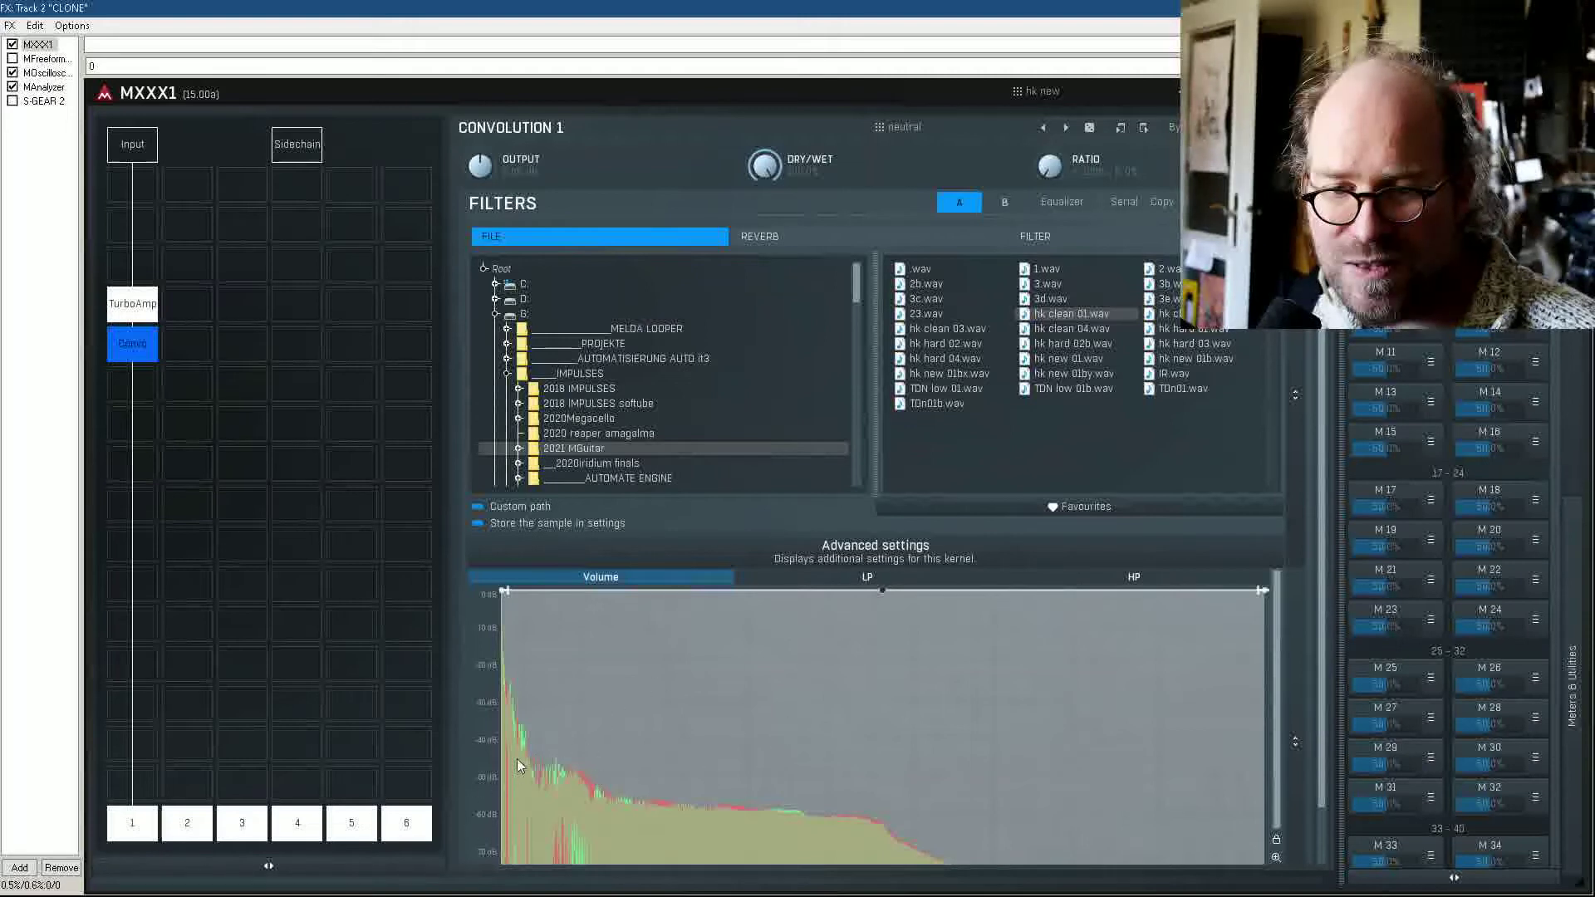
Step: Compare the full volume graphs of filter A's hk clean 01.wav and filter B's hk hard 01.wav
scroll(1308, 731, "down", 1)
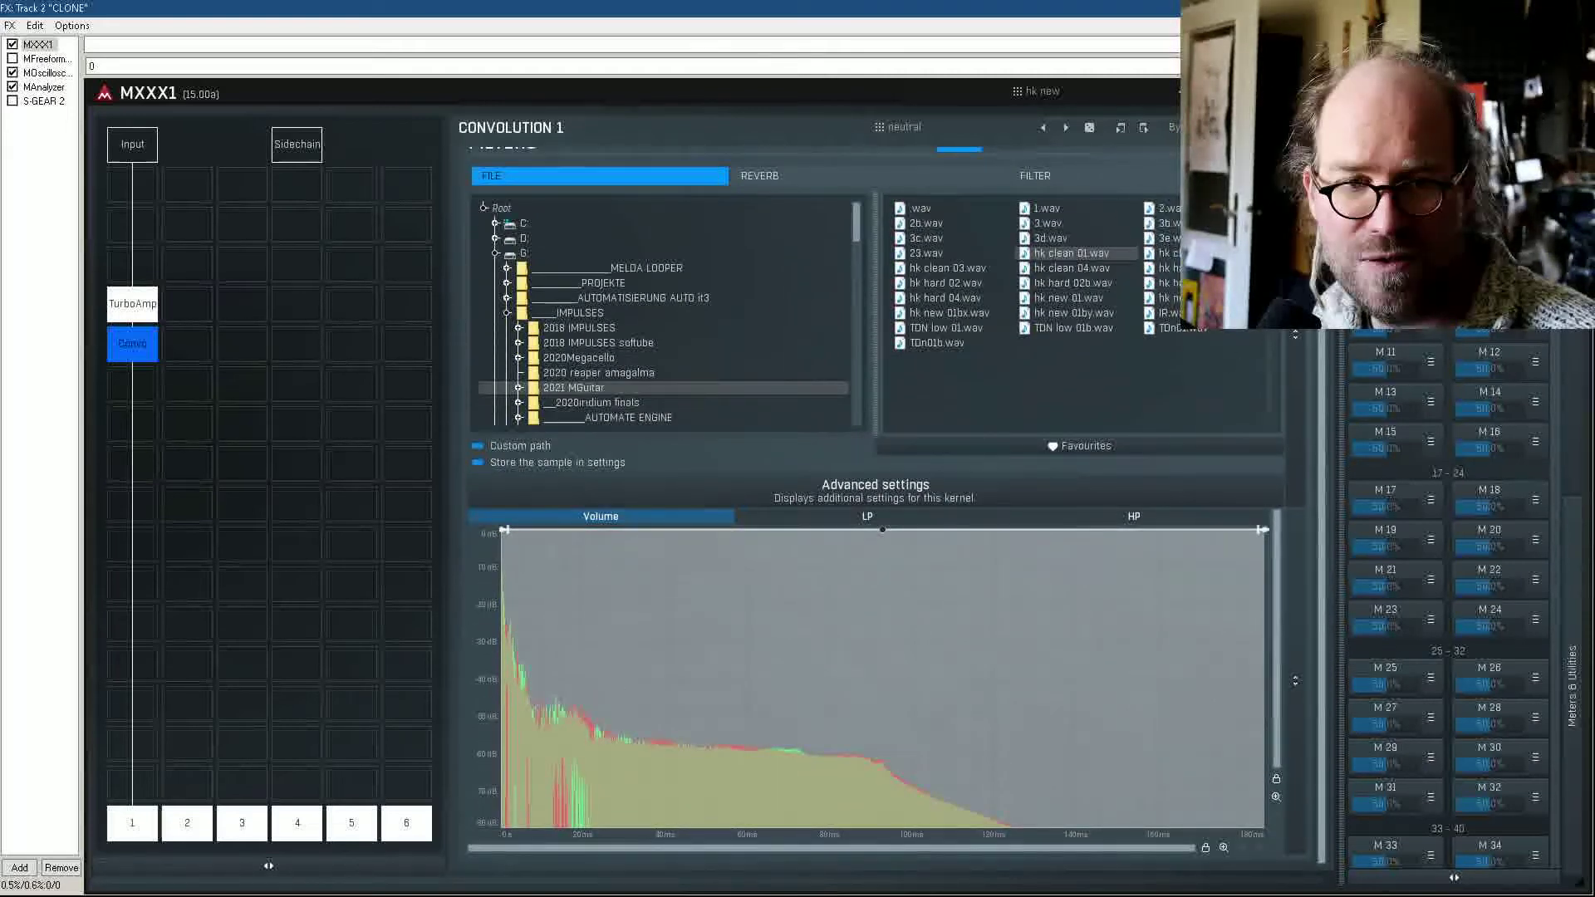
scroll(1039, 332, "up", 1)
left_click(1004, 202)
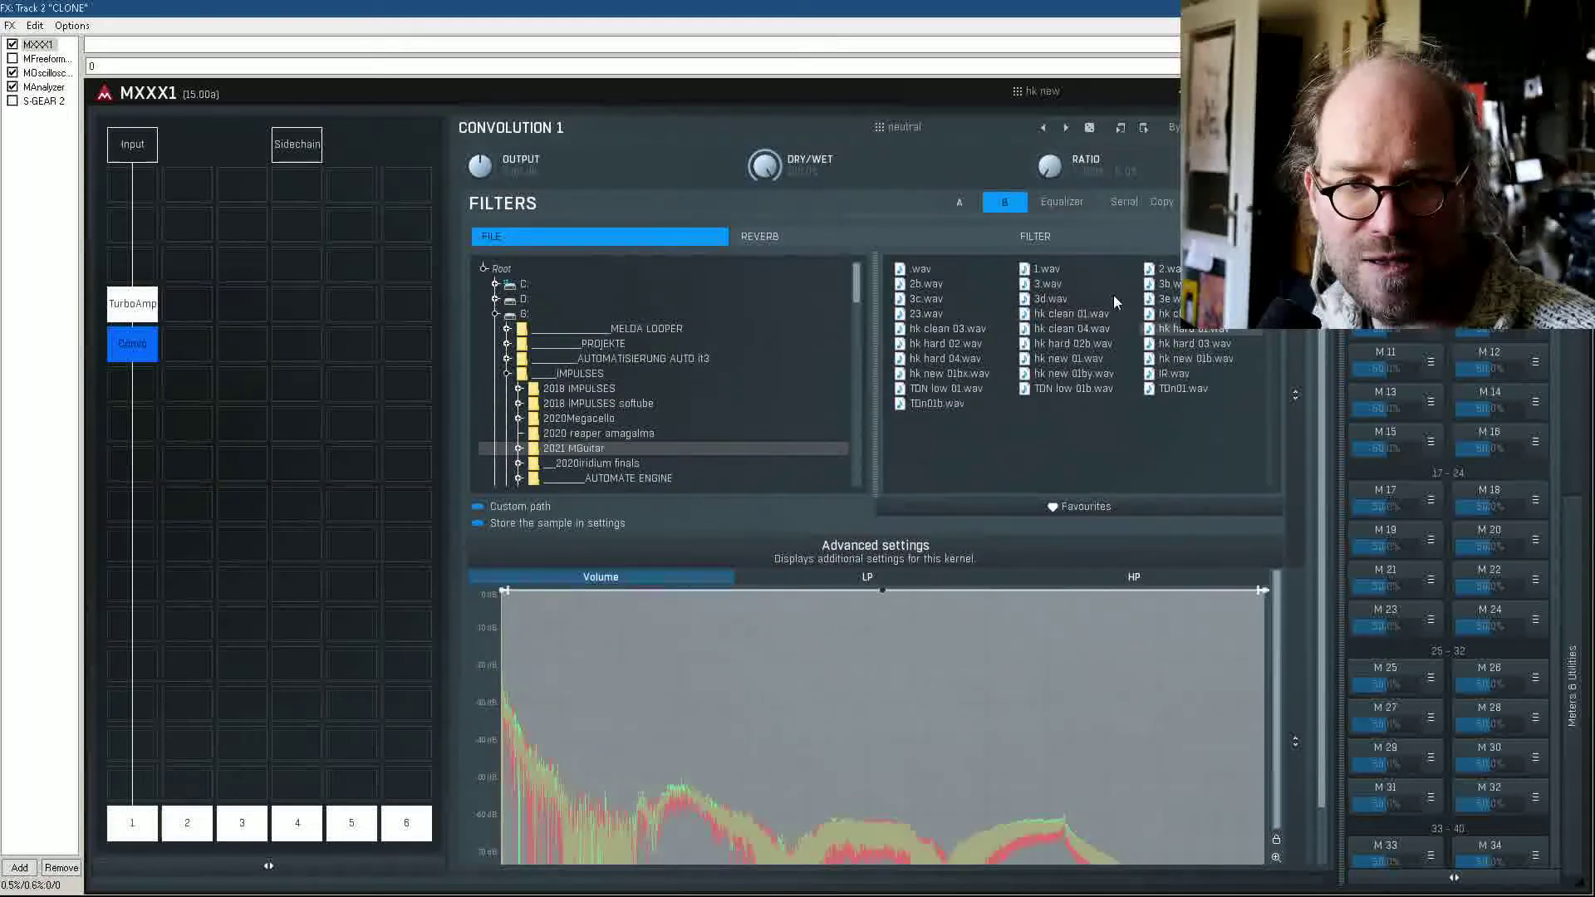
scroll(1310, 448, "down", 1)
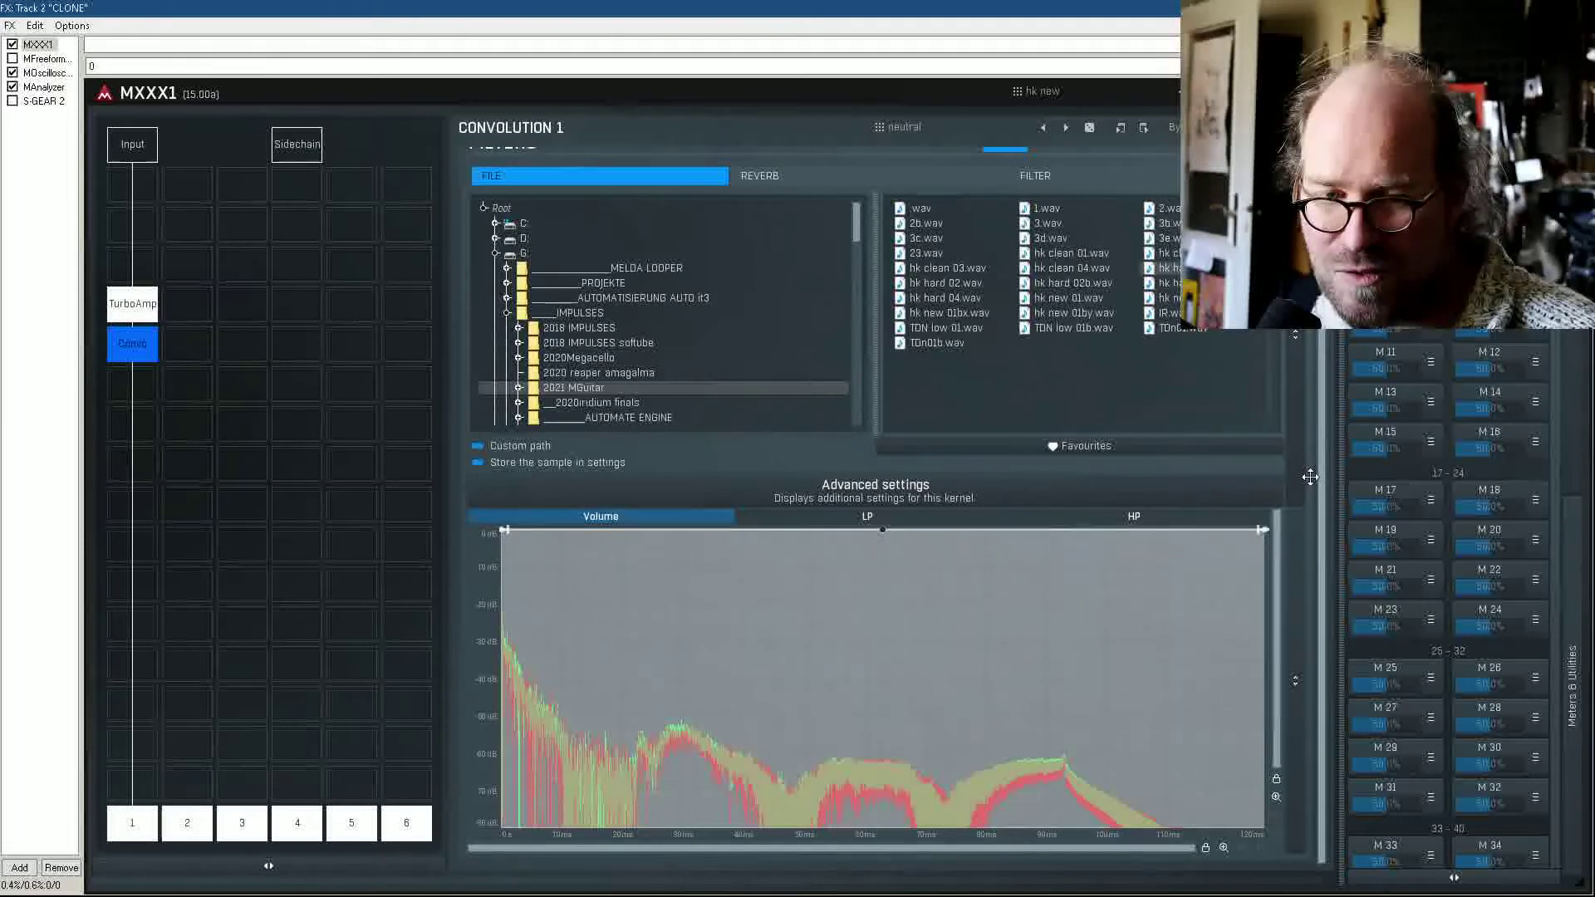
scroll(1321, 415, "up", 1)
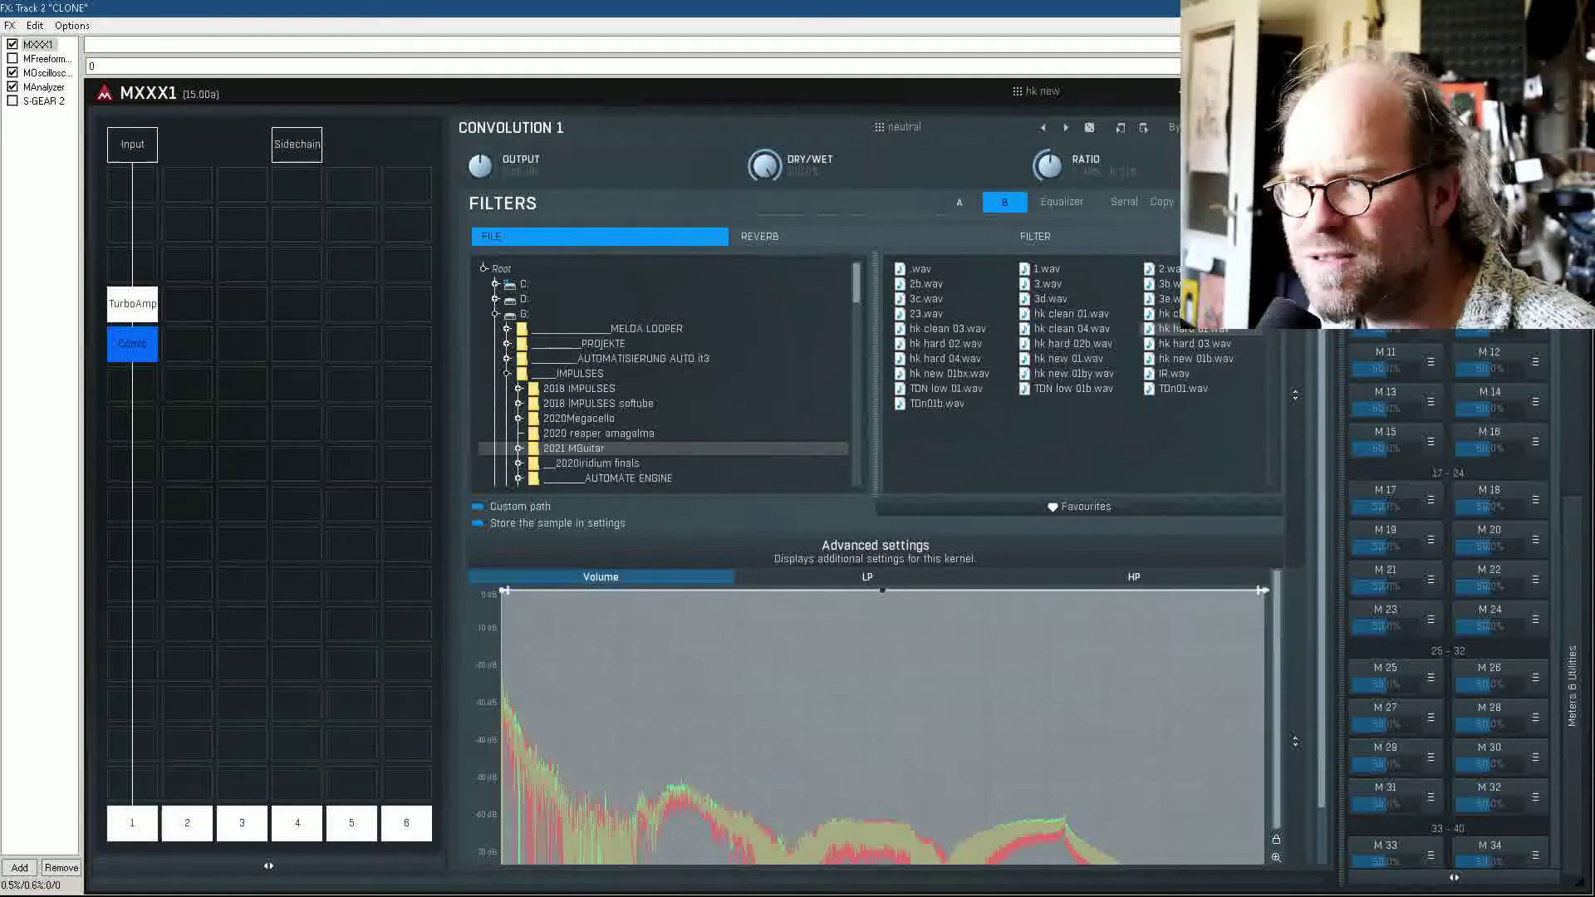
Step: Close CLONE's effects window and switch monitoring to Tubeman by muting and disarming CLONE, and unmuting and record-arming Tubeman
key("Escape")
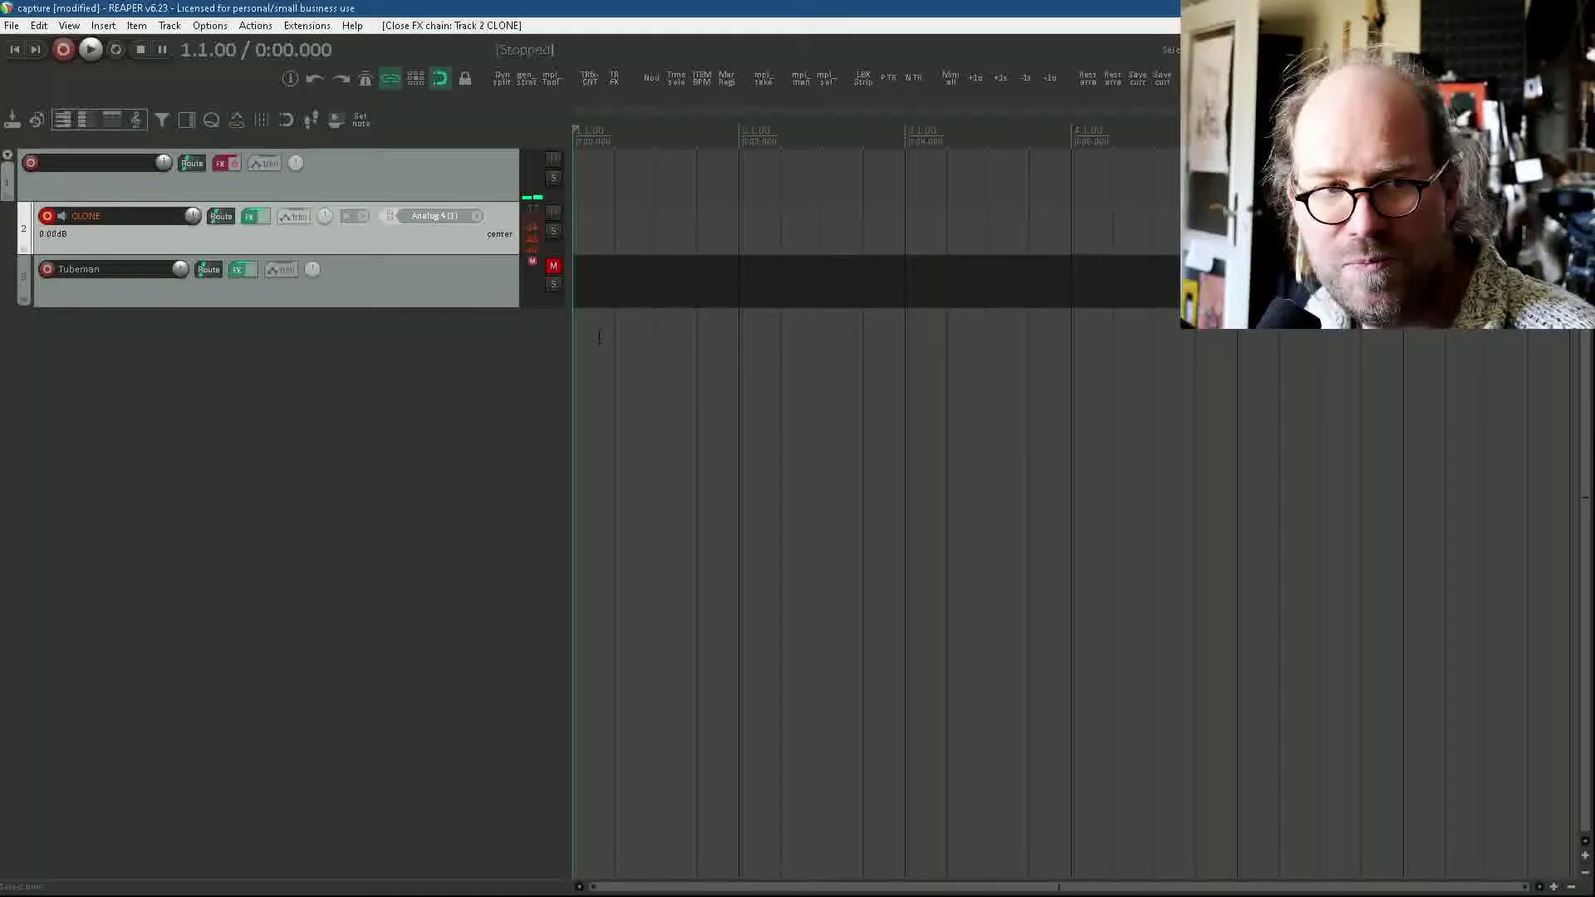
left_click(553, 212)
left_click(554, 267)
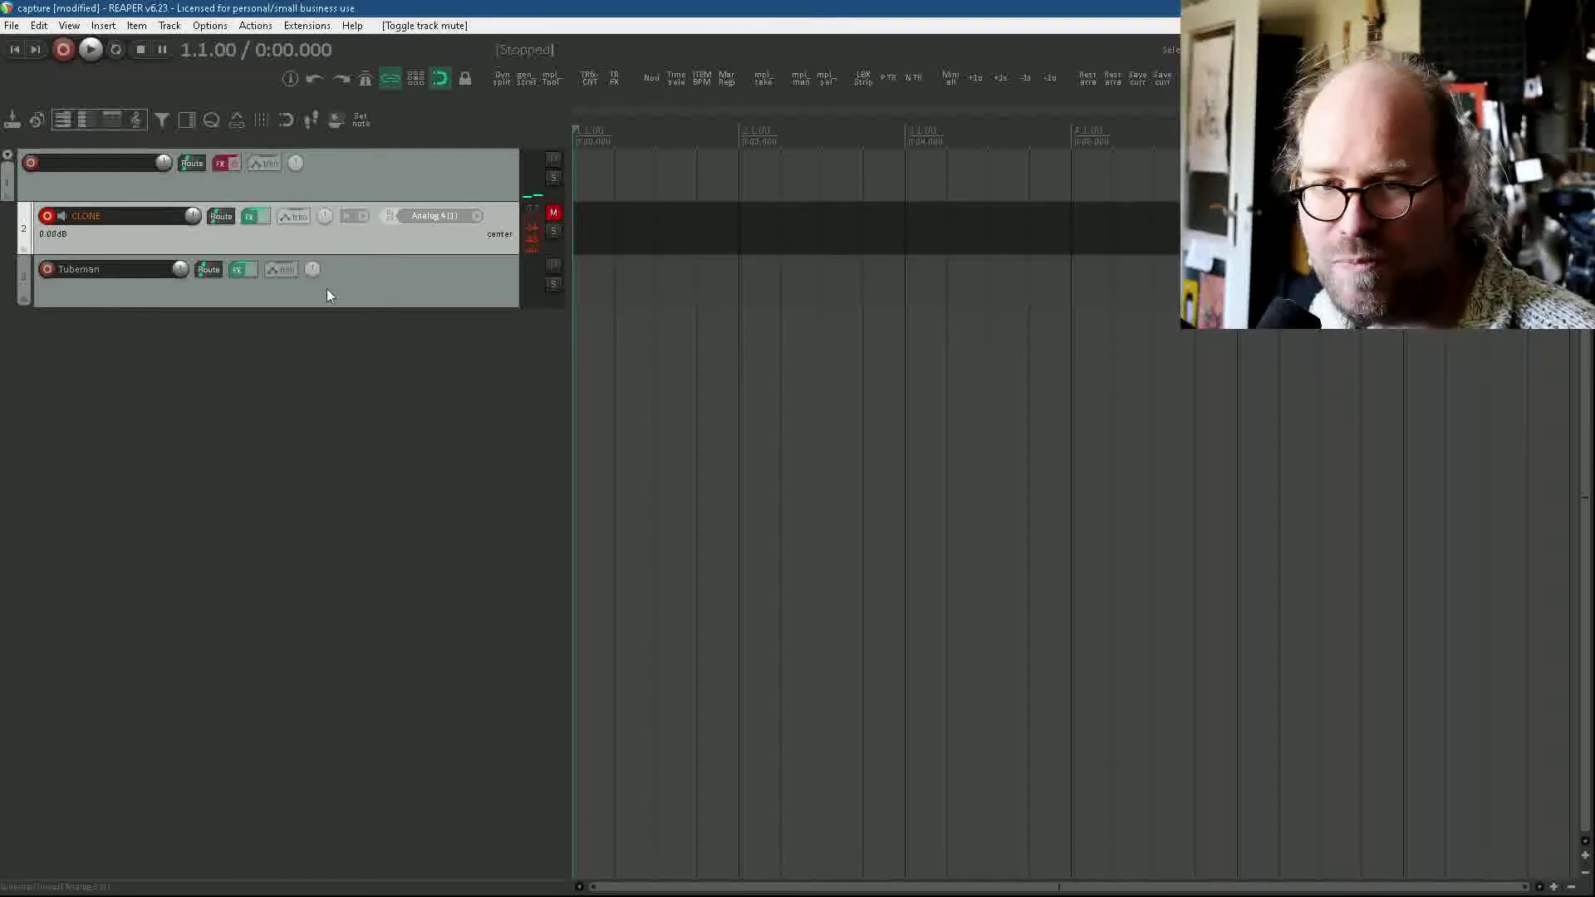
left_click(47, 216)
left_click(46, 270)
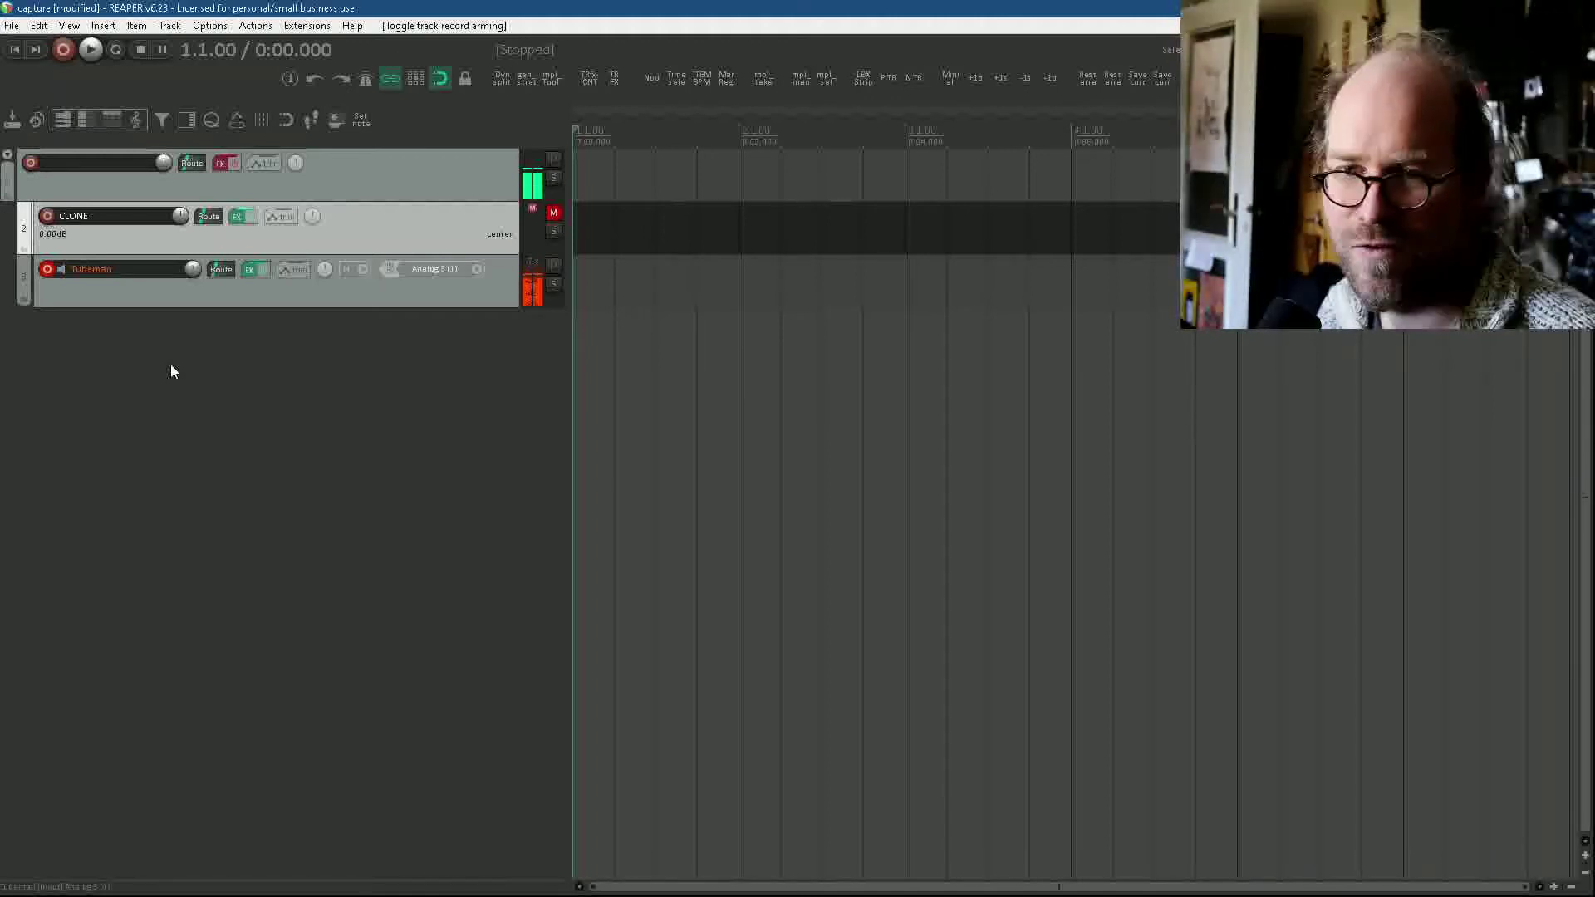
Step: Mute Tubeman, unmute and record-arm CLONE, and open CLONE's effects window beside the track controls
left_click(553, 264)
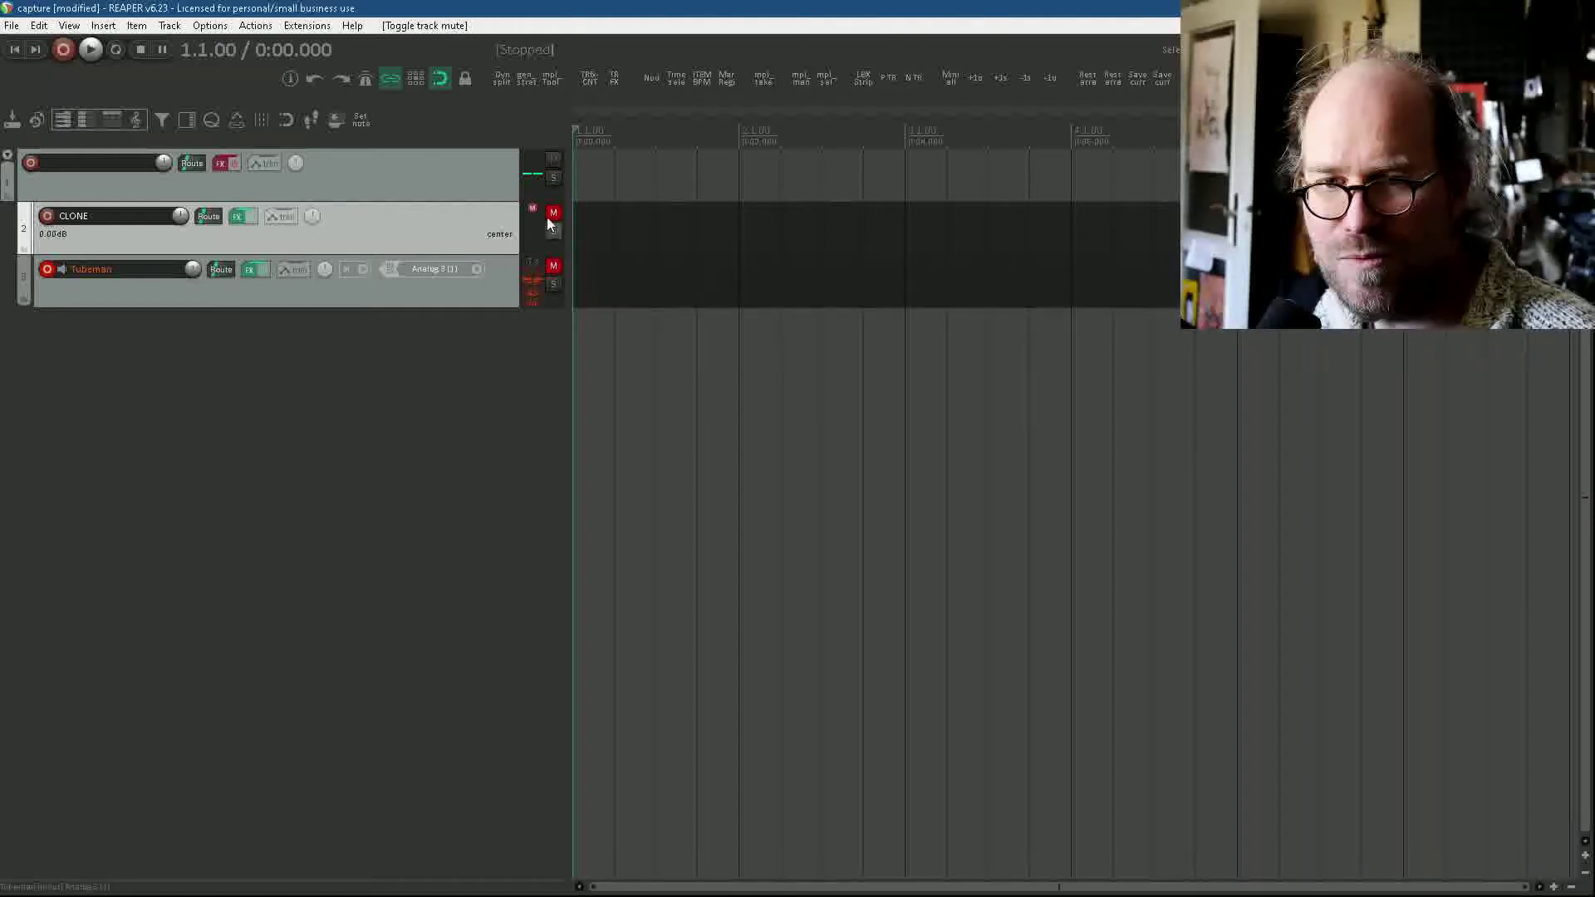
left_click(551, 212)
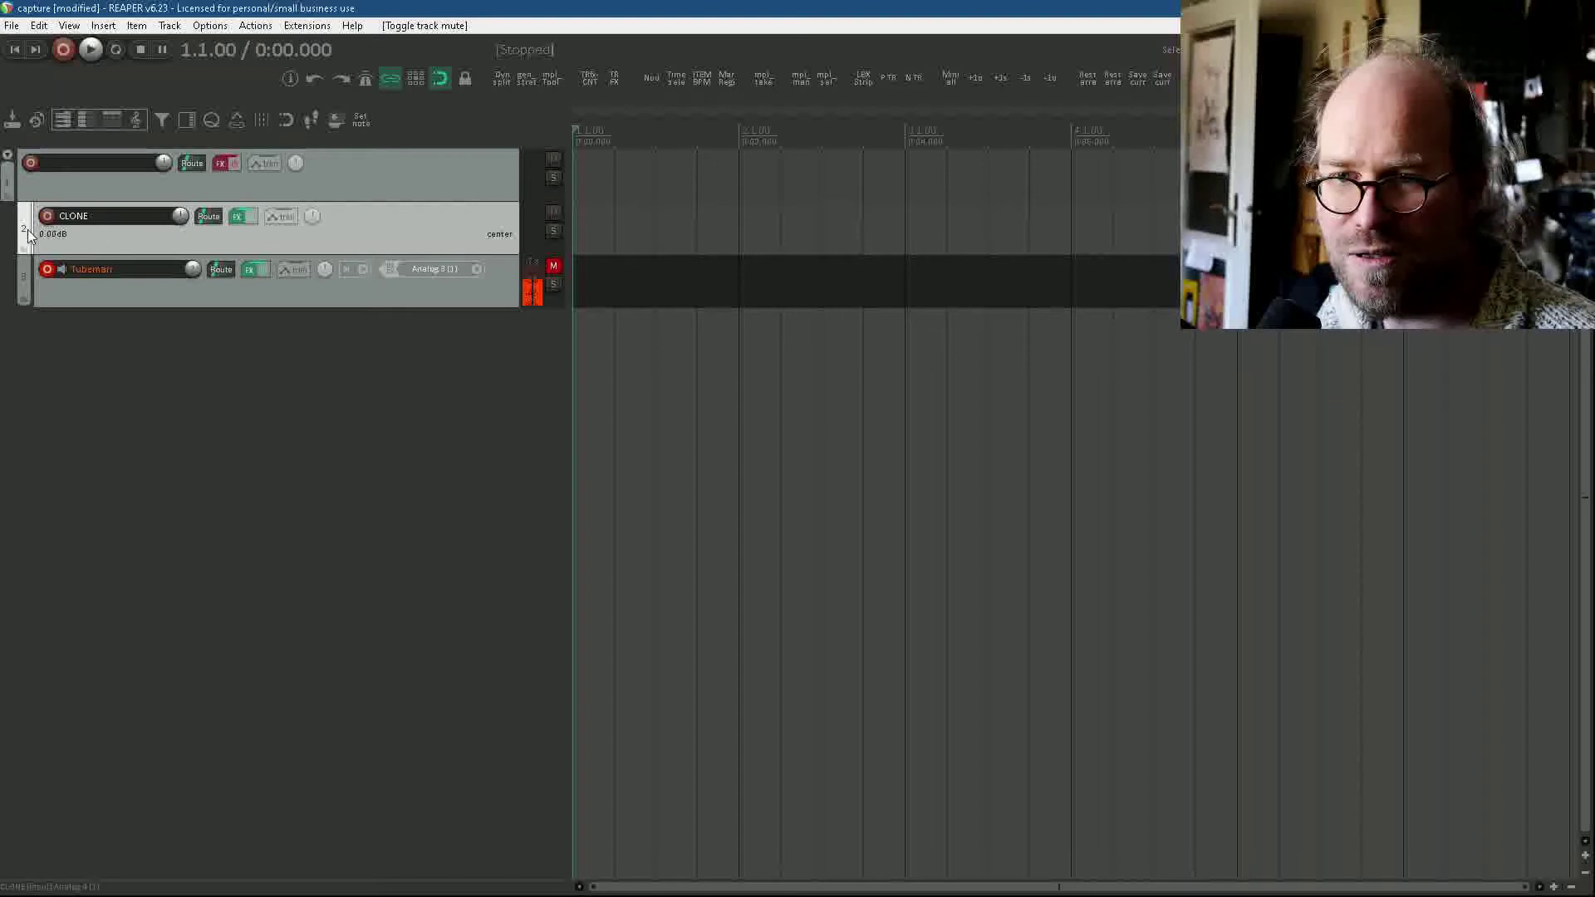
left_click(46, 216)
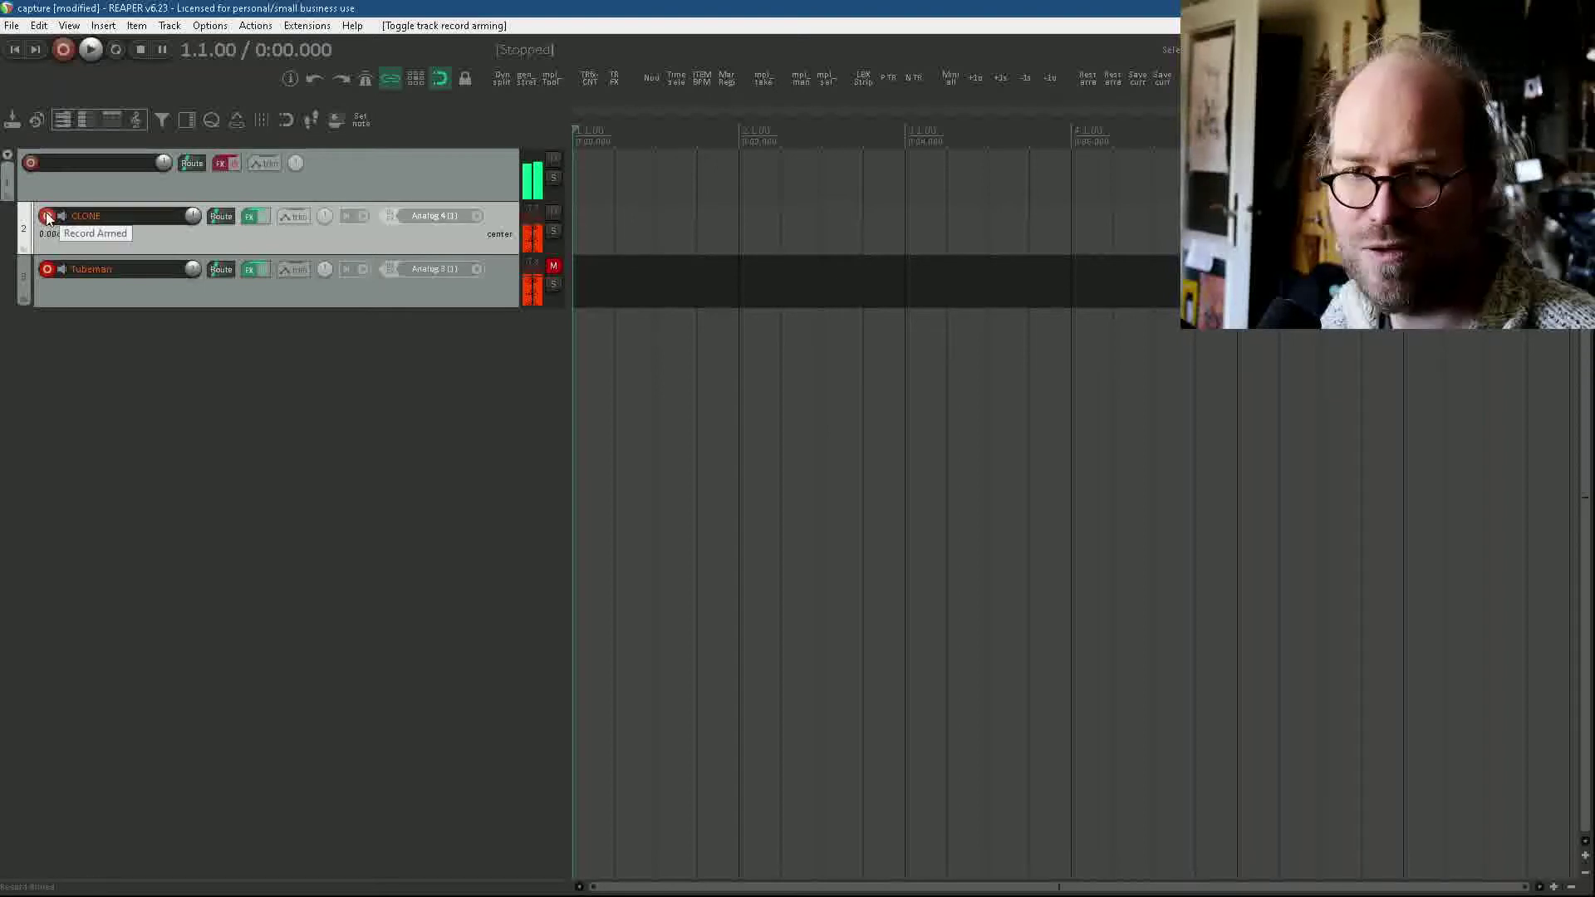
left_click(254, 218)
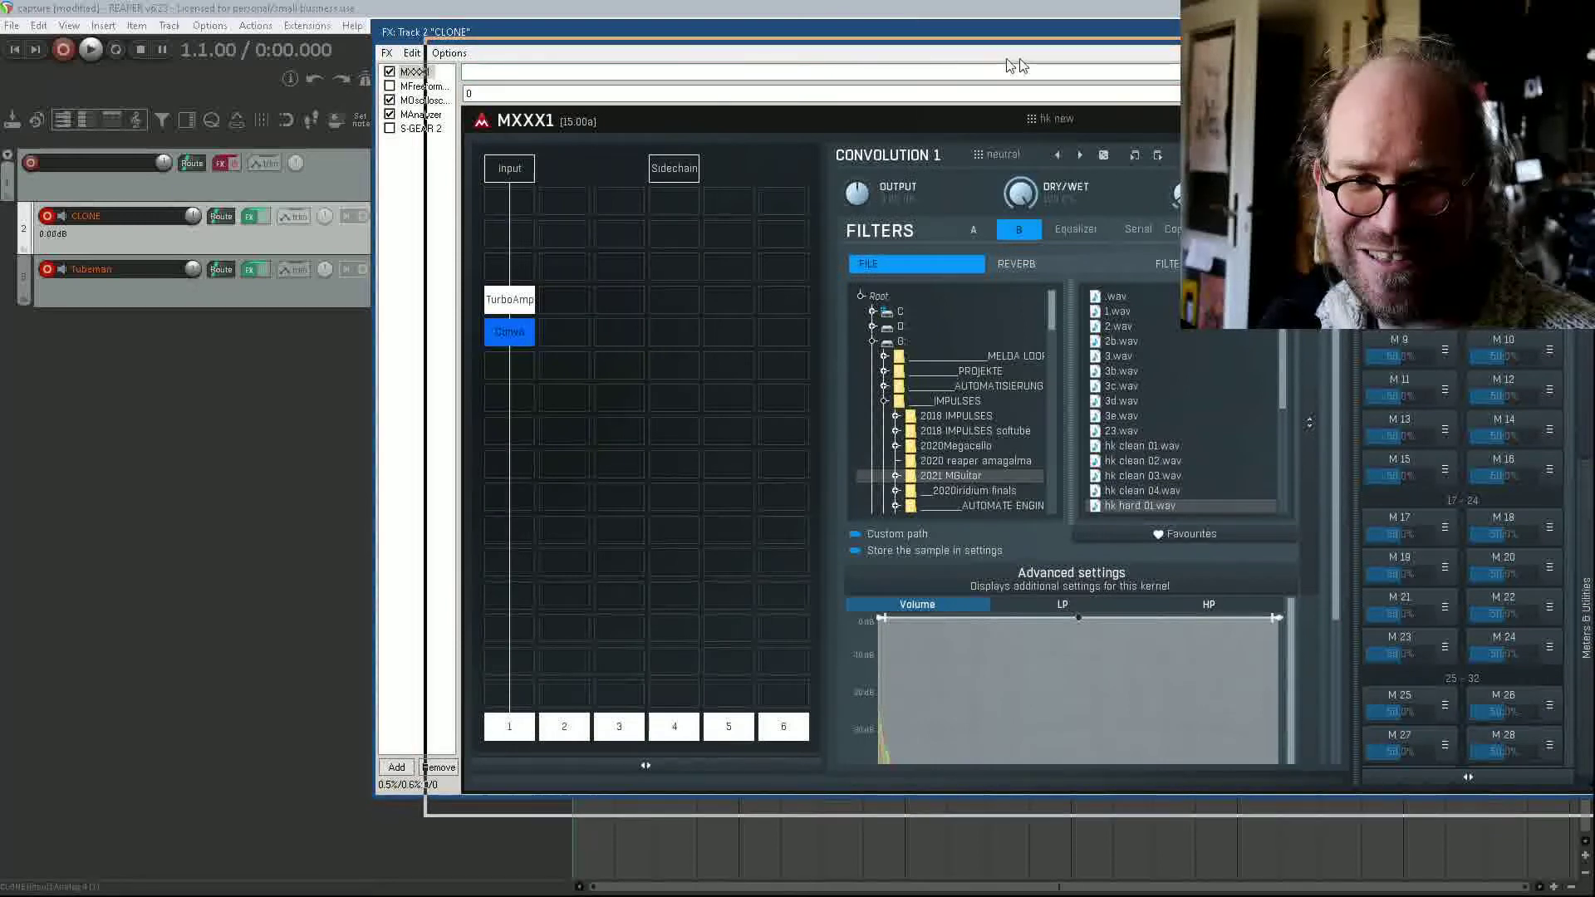
left_click_drag(931, 38, 1208, 64)
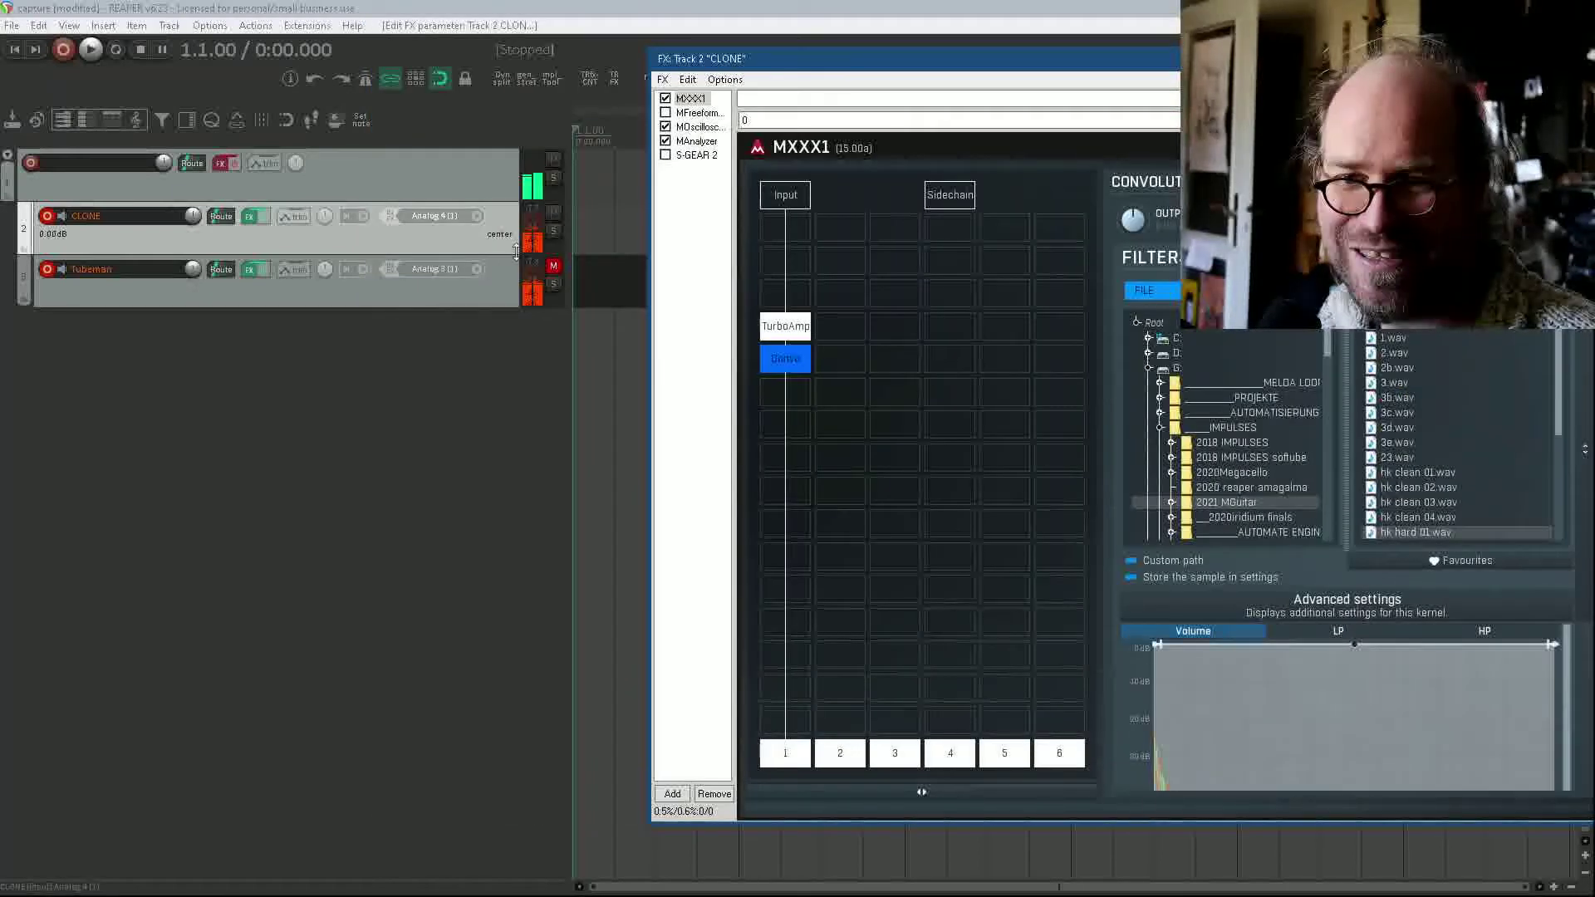
Step: Audition Tubeman with CLONE muted, adjust Tubeman's track volume, and switch back to CLONE with Tubeman muted
left_click(555, 214)
left_click(555, 267)
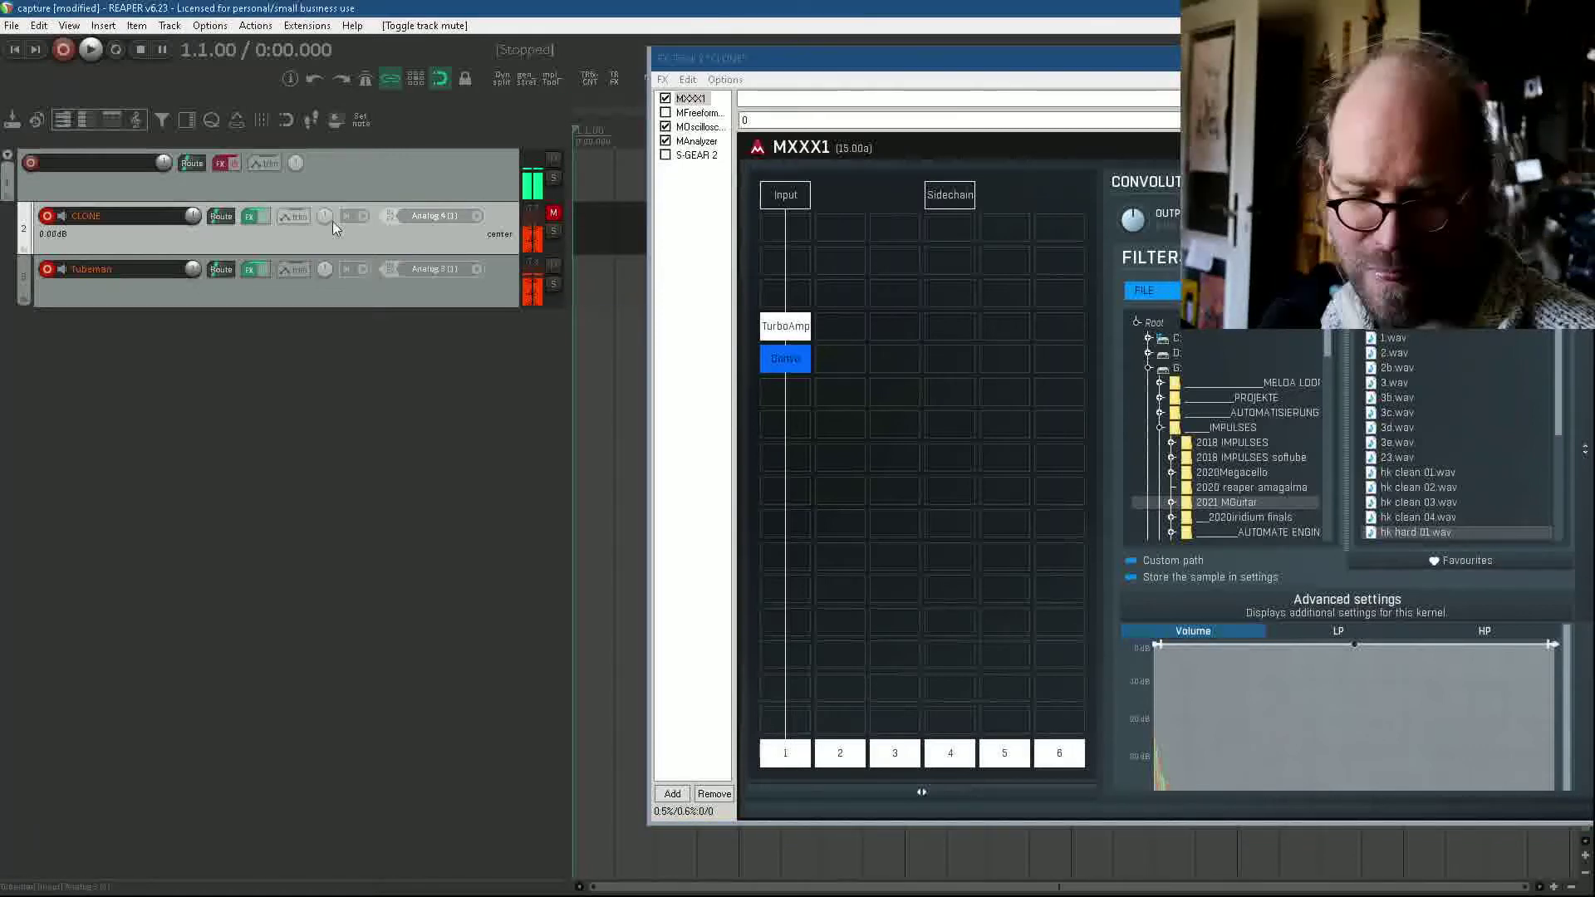
left_click(187, 272)
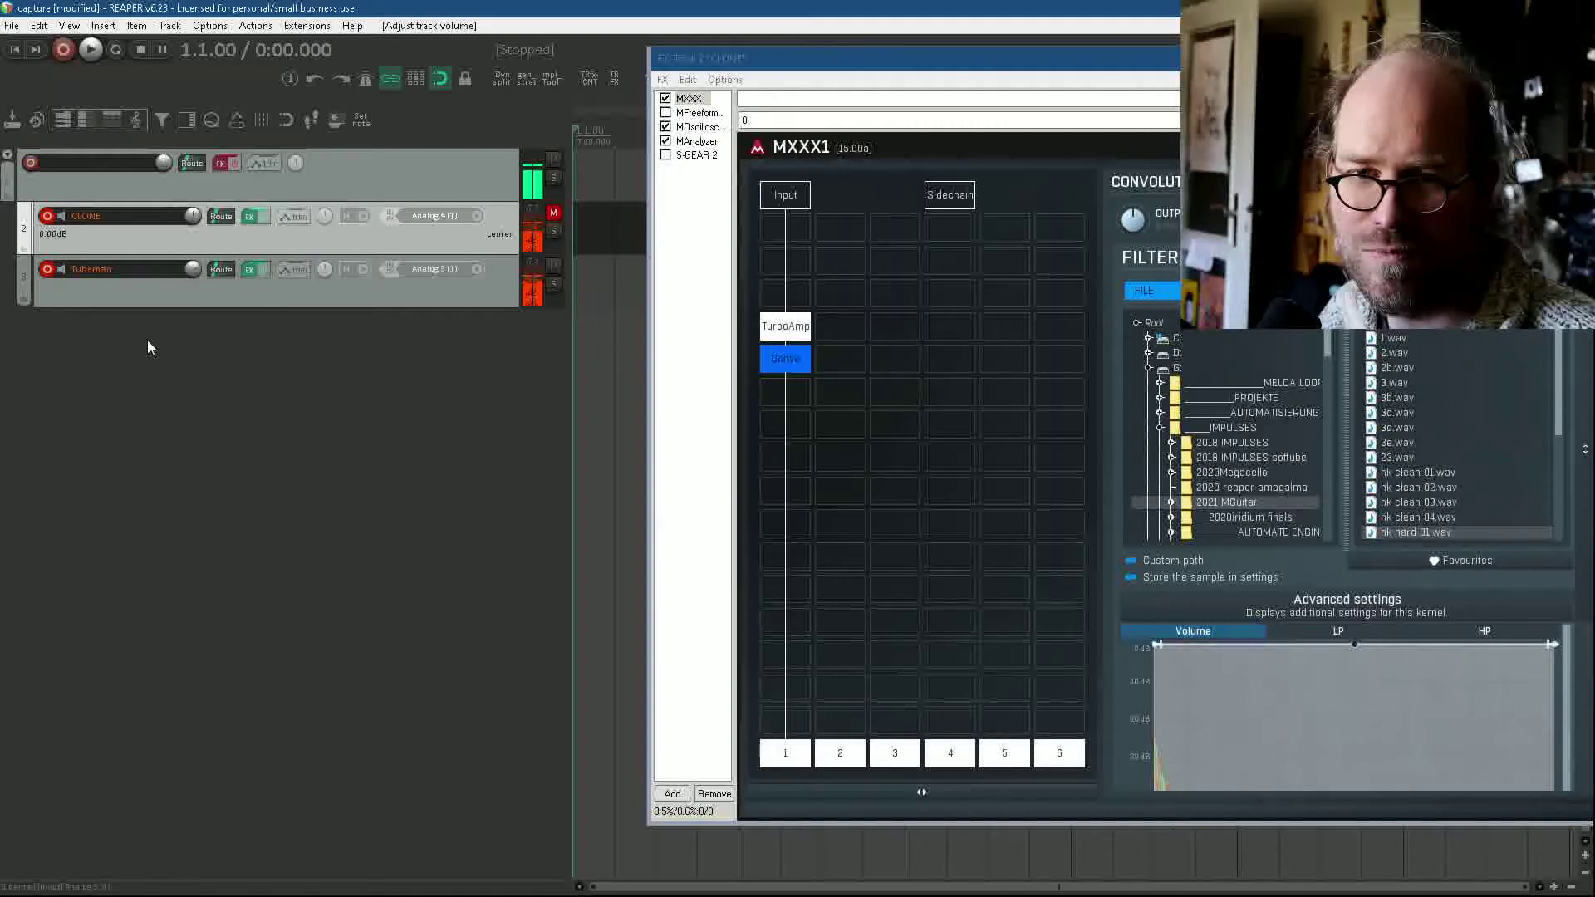
left_click(551, 266)
left_click(550, 213)
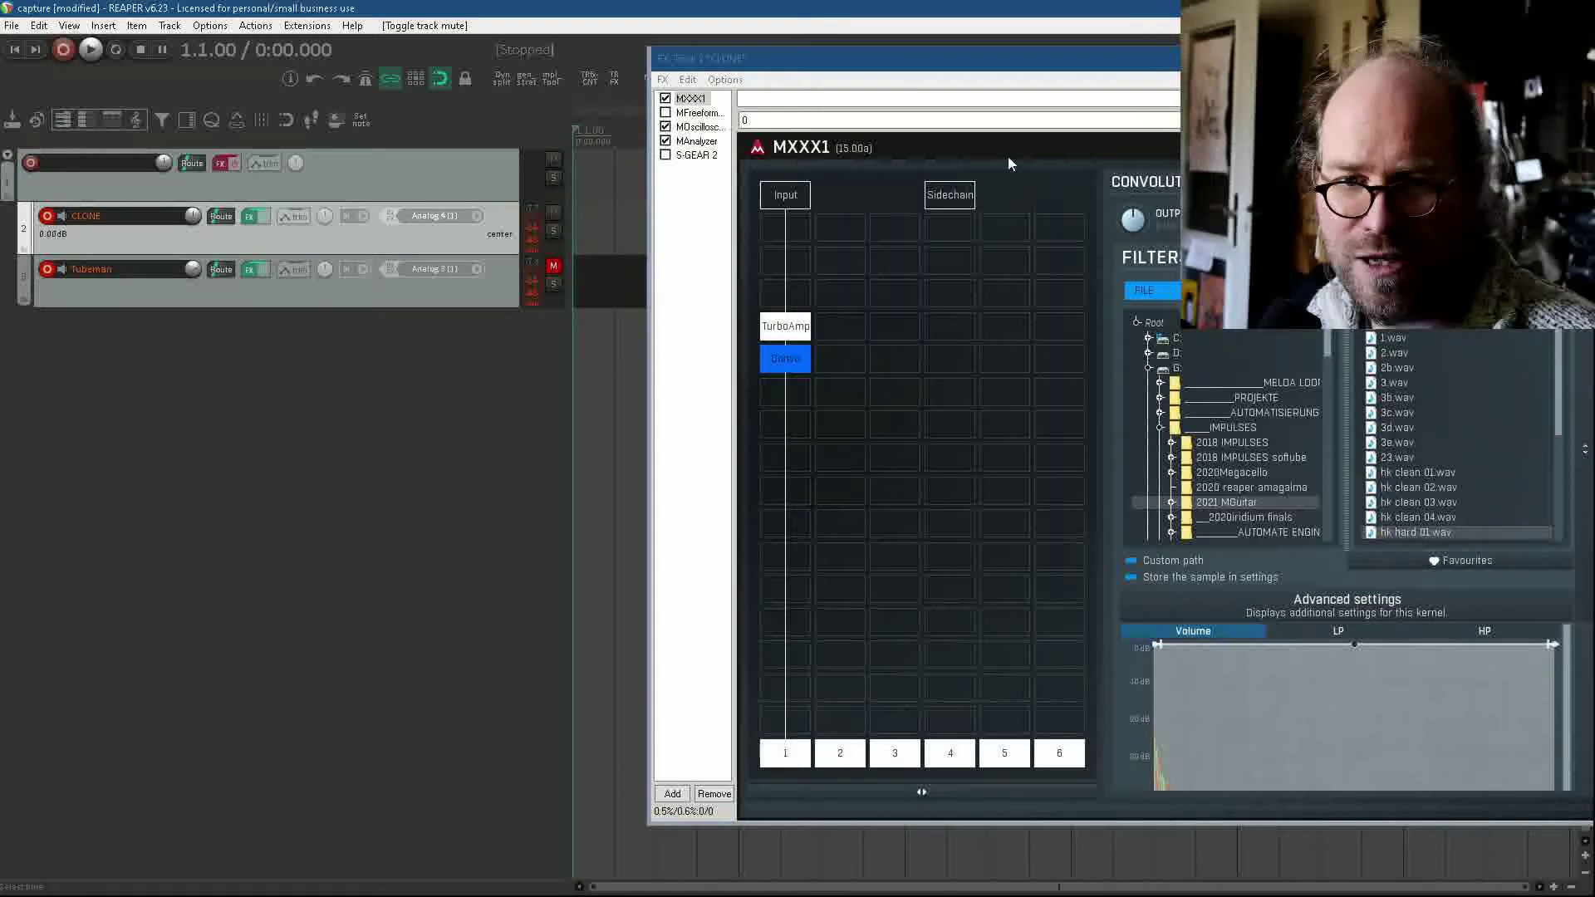
Step: Compare Tubeman and CLONE by alternating their mutes, repositioning CLONE's effects window to reach the track controls, and finish with both tracks muted
left_click_drag(1172, 60, 717, 137)
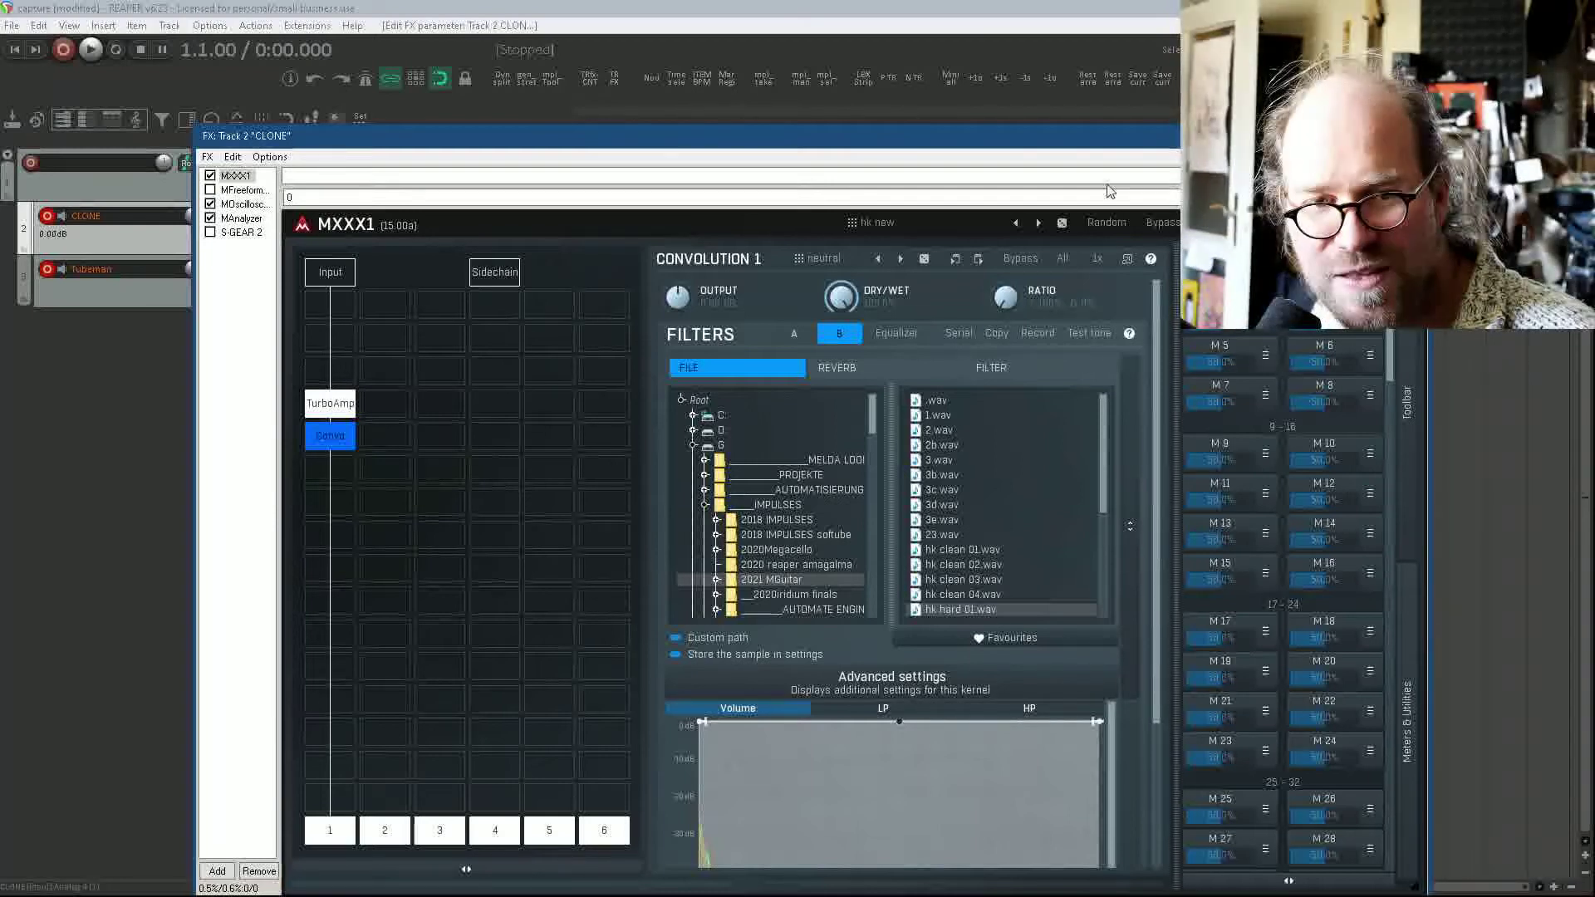
left_click_drag(728, 138, 1092, 73)
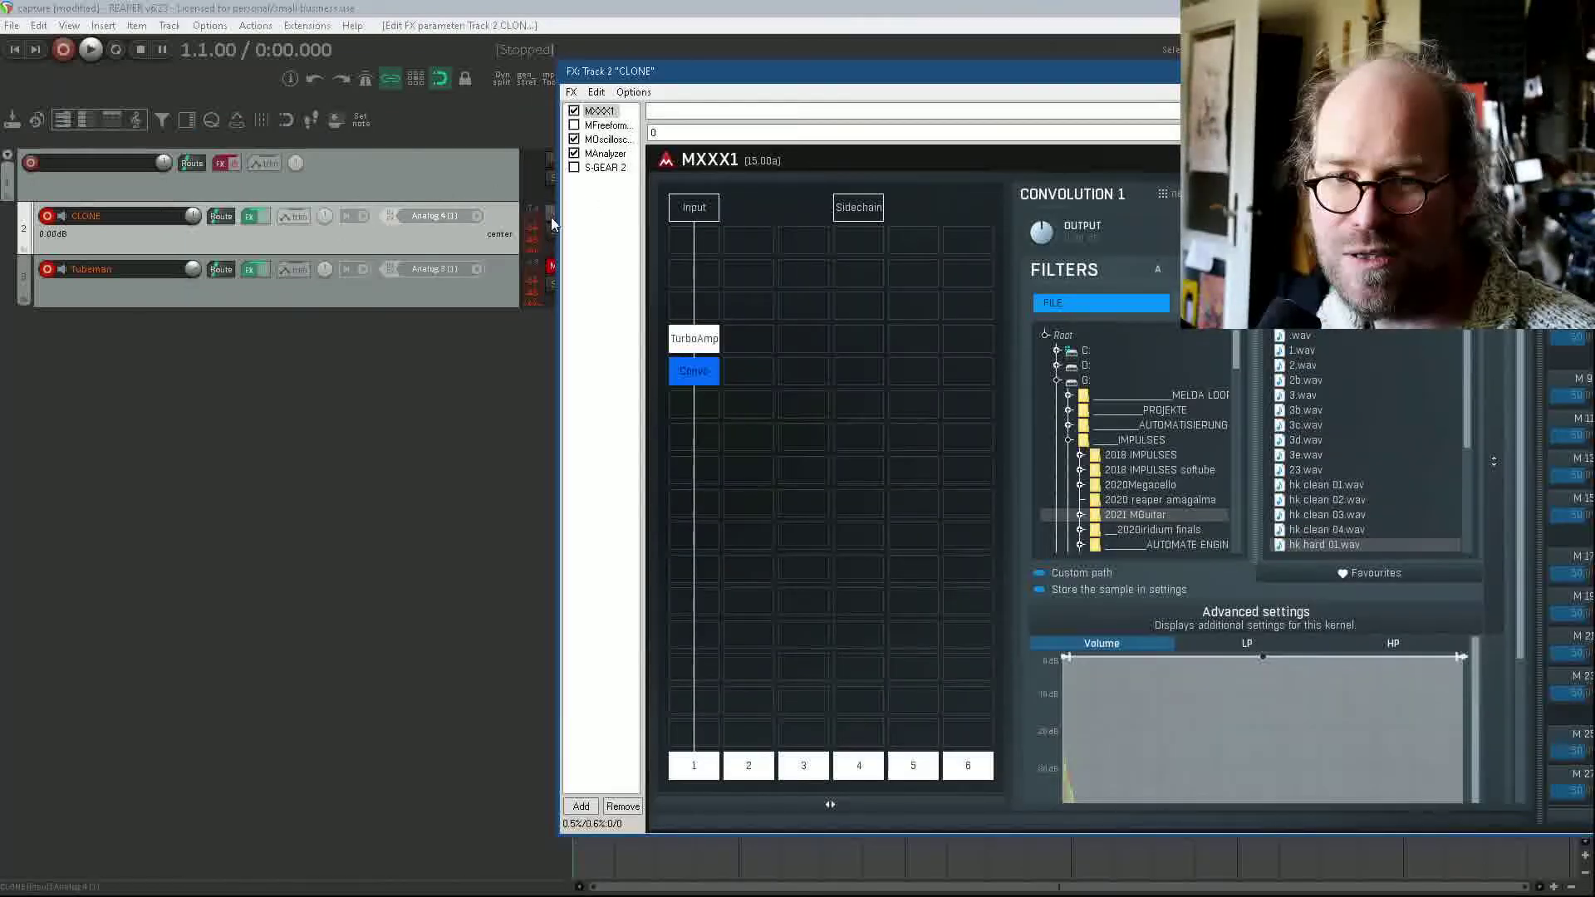
left_click(551, 213)
left_click(549, 270)
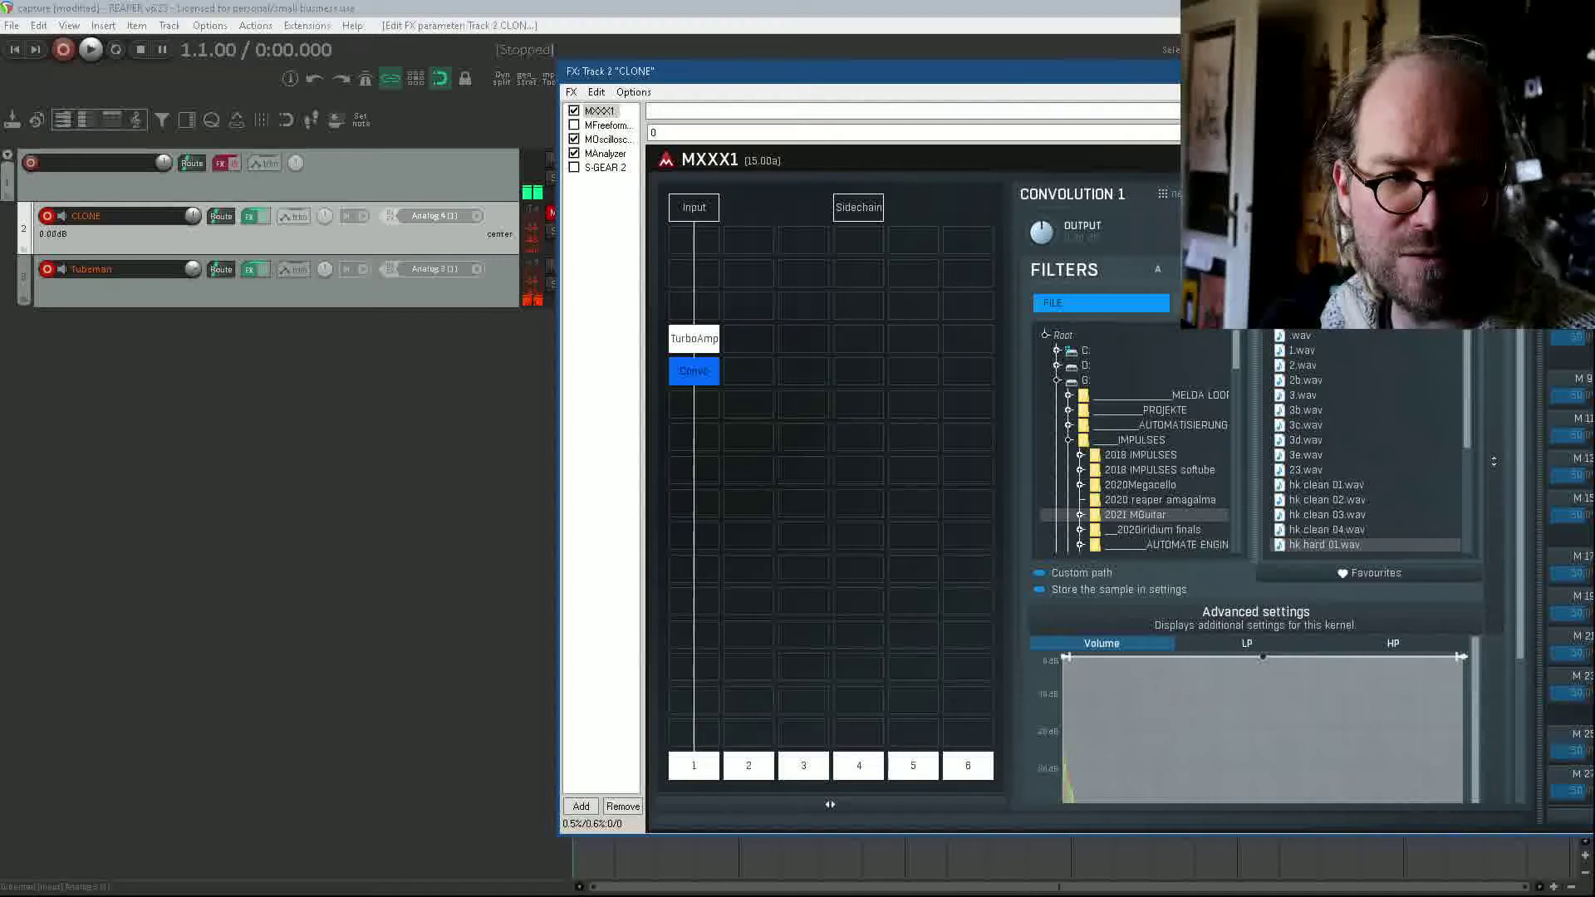
left_click_drag(783, 81, 805, 75)
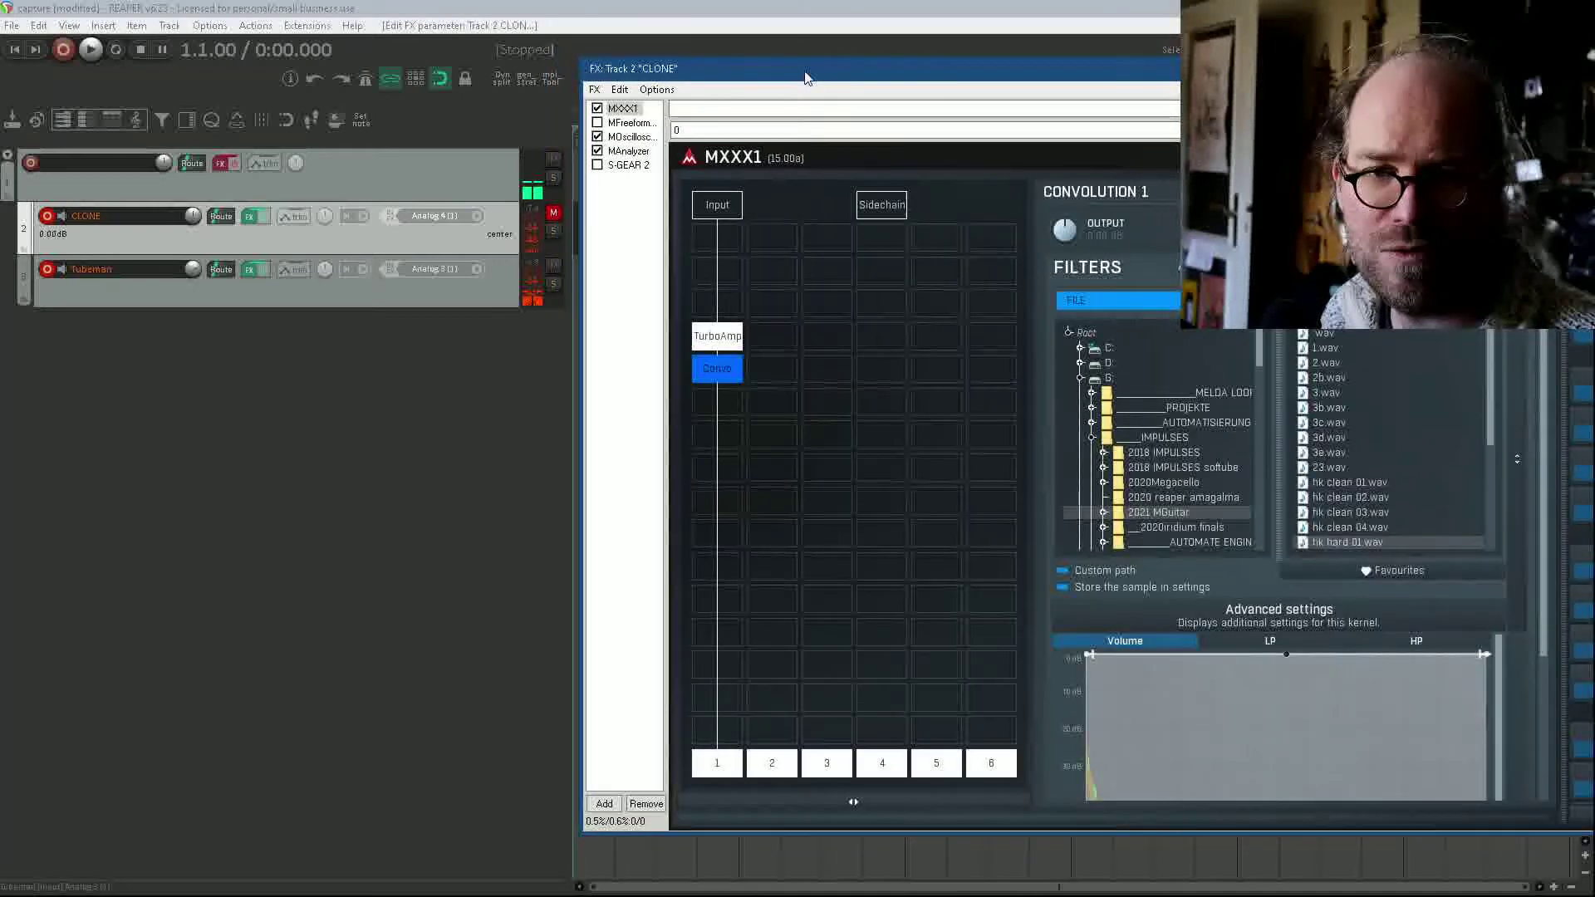
left_click(553, 266)
left_click(553, 212)
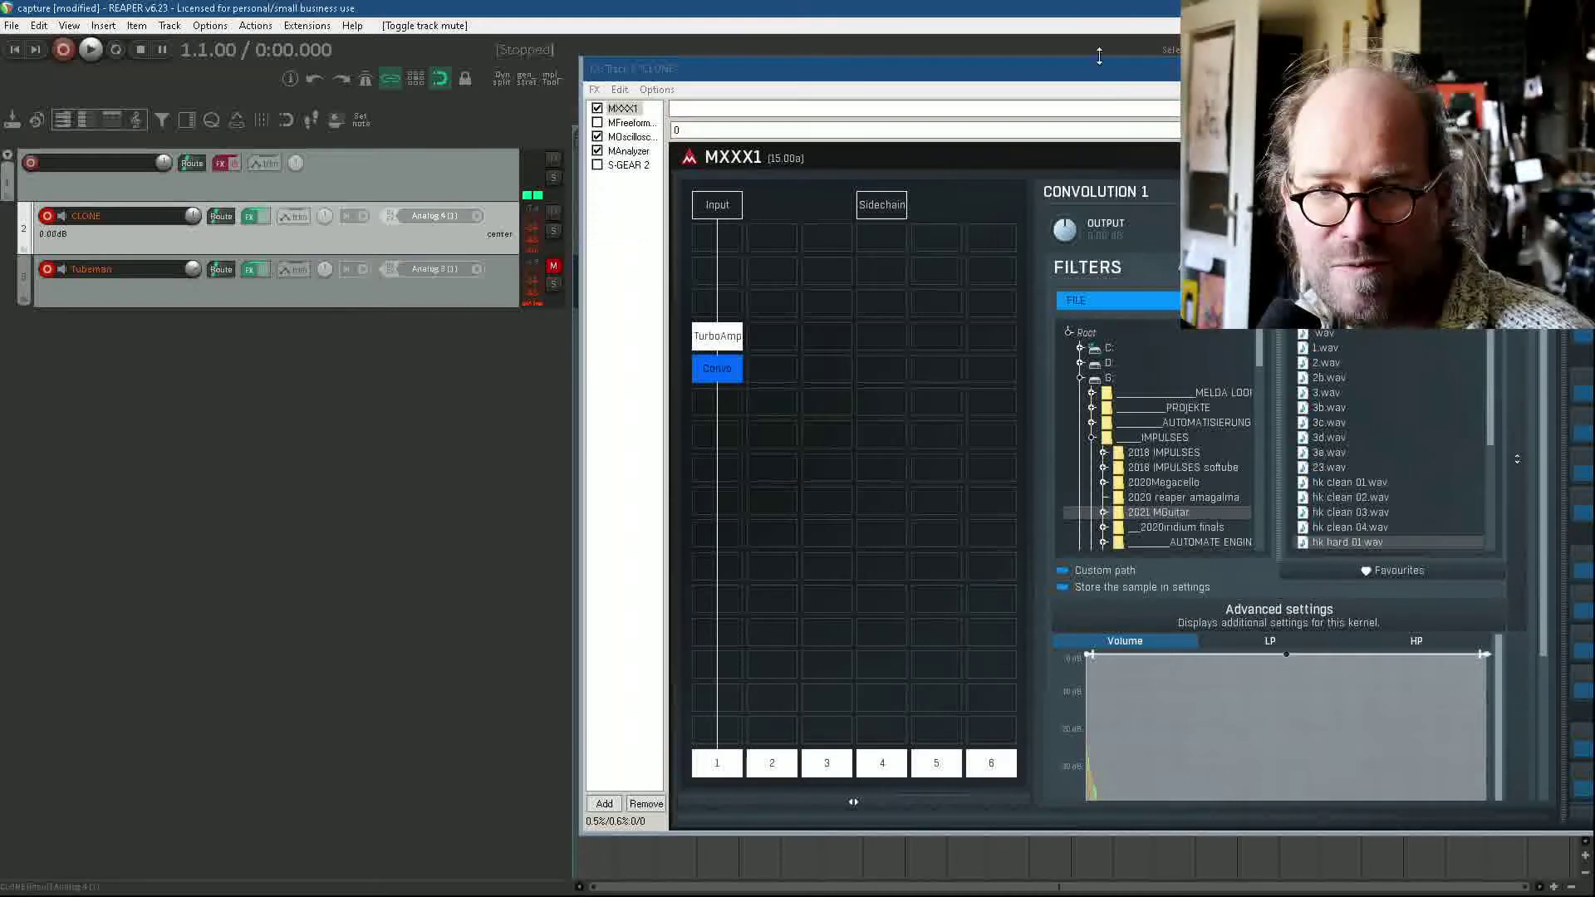
key("m")
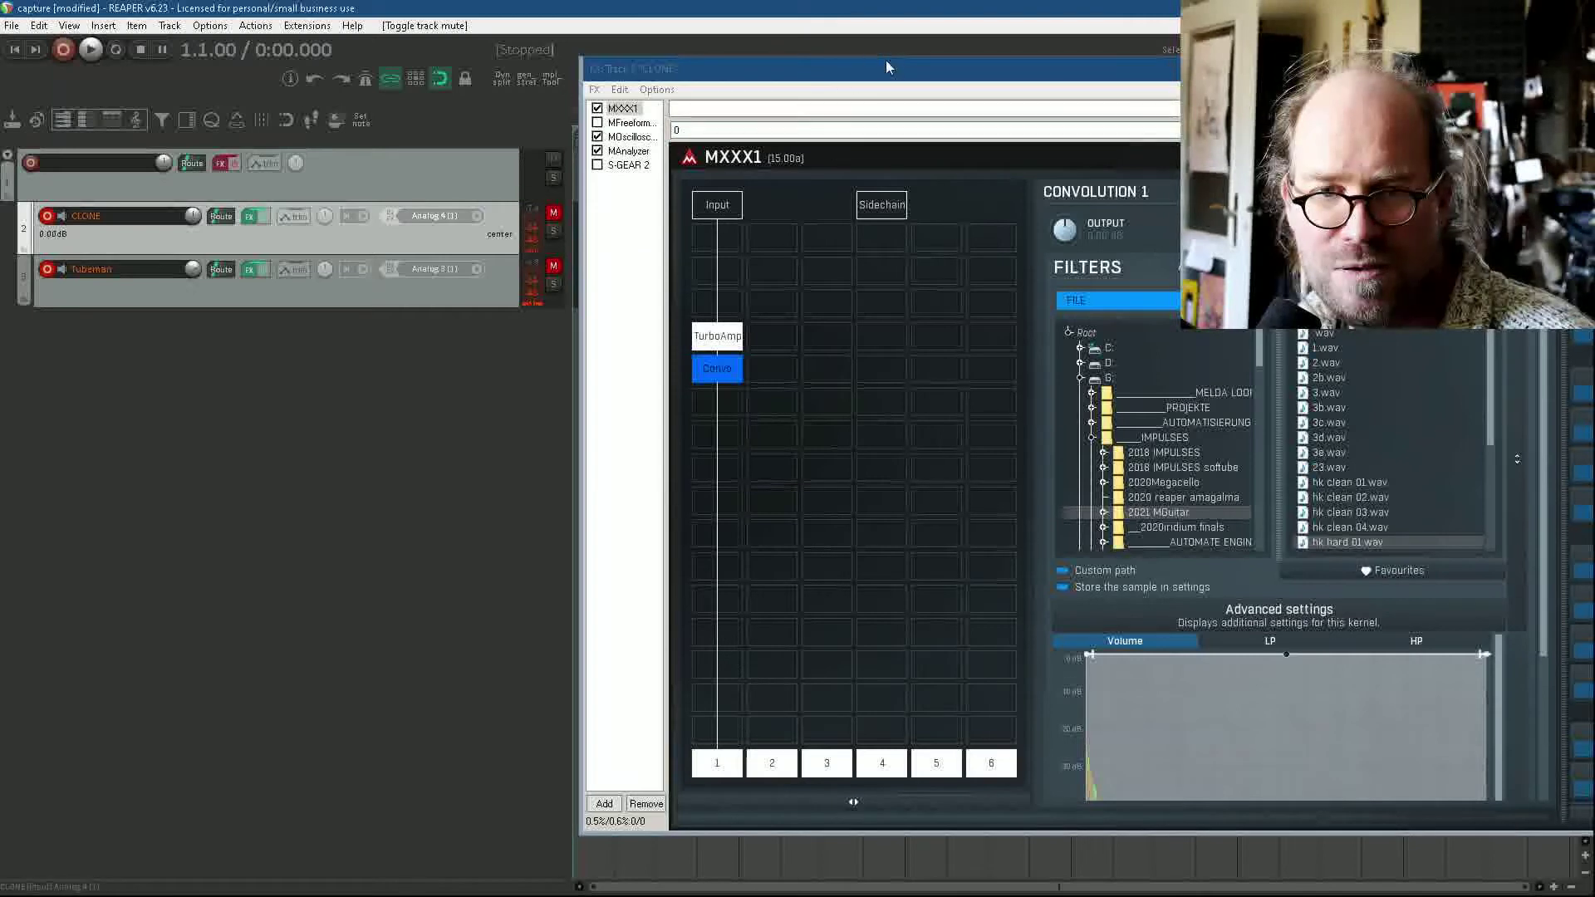
Step: Maximize CLONE's effects window and inspect the TurboAmp module's distortion stages, including stage 1's mode
left_click_drag(887, 66, 408, 56)
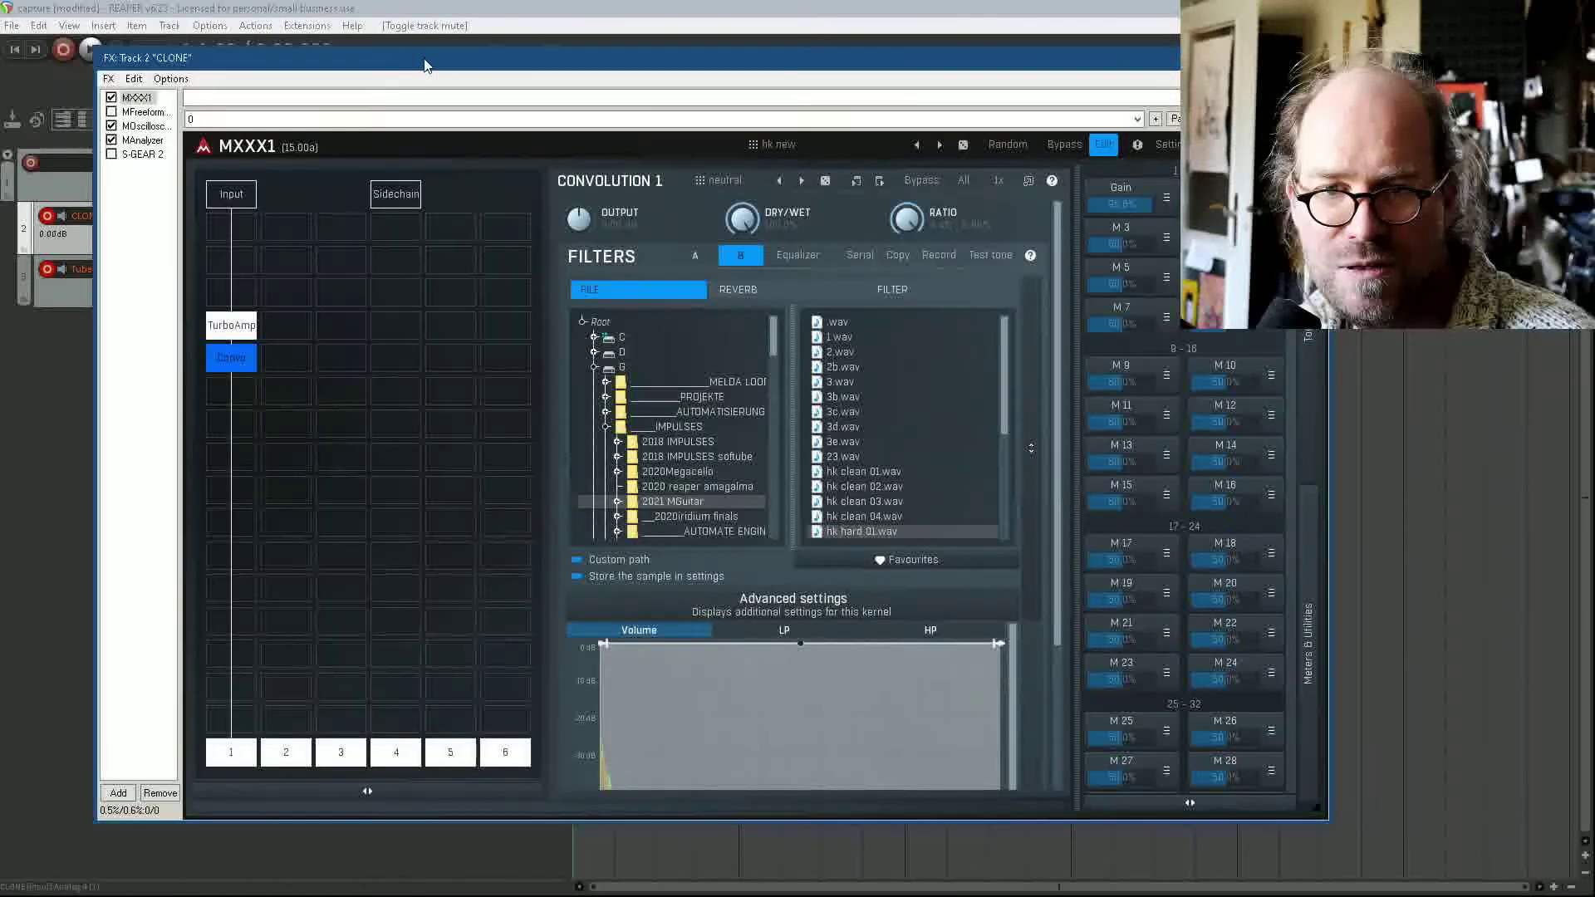
left_click(237, 328)
double_click(965, 60)
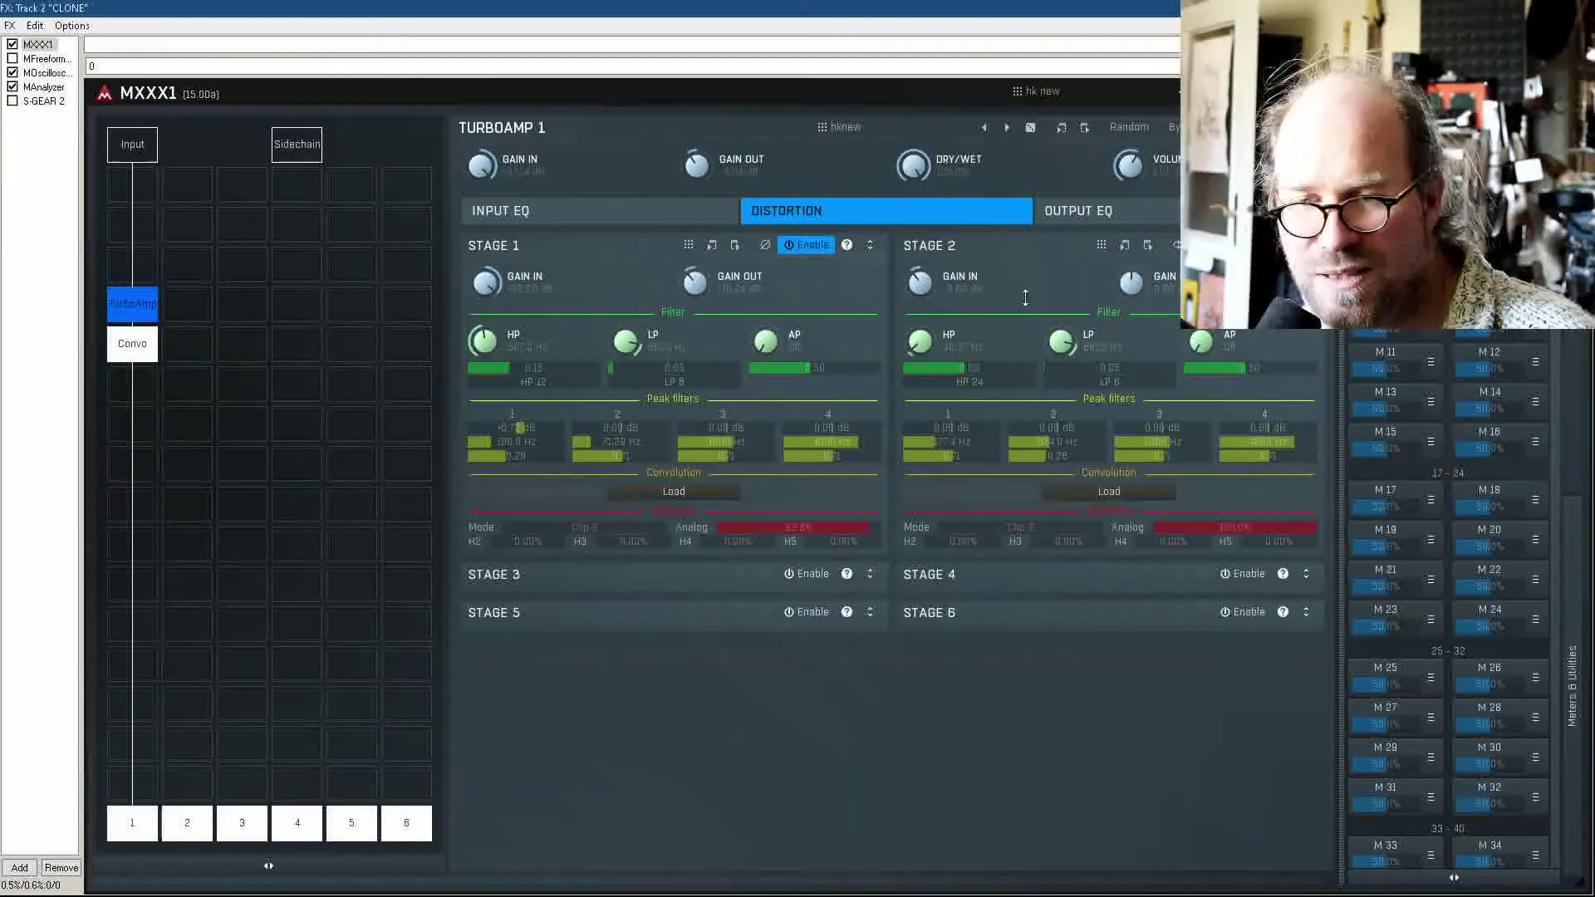
left_click(601, 532)
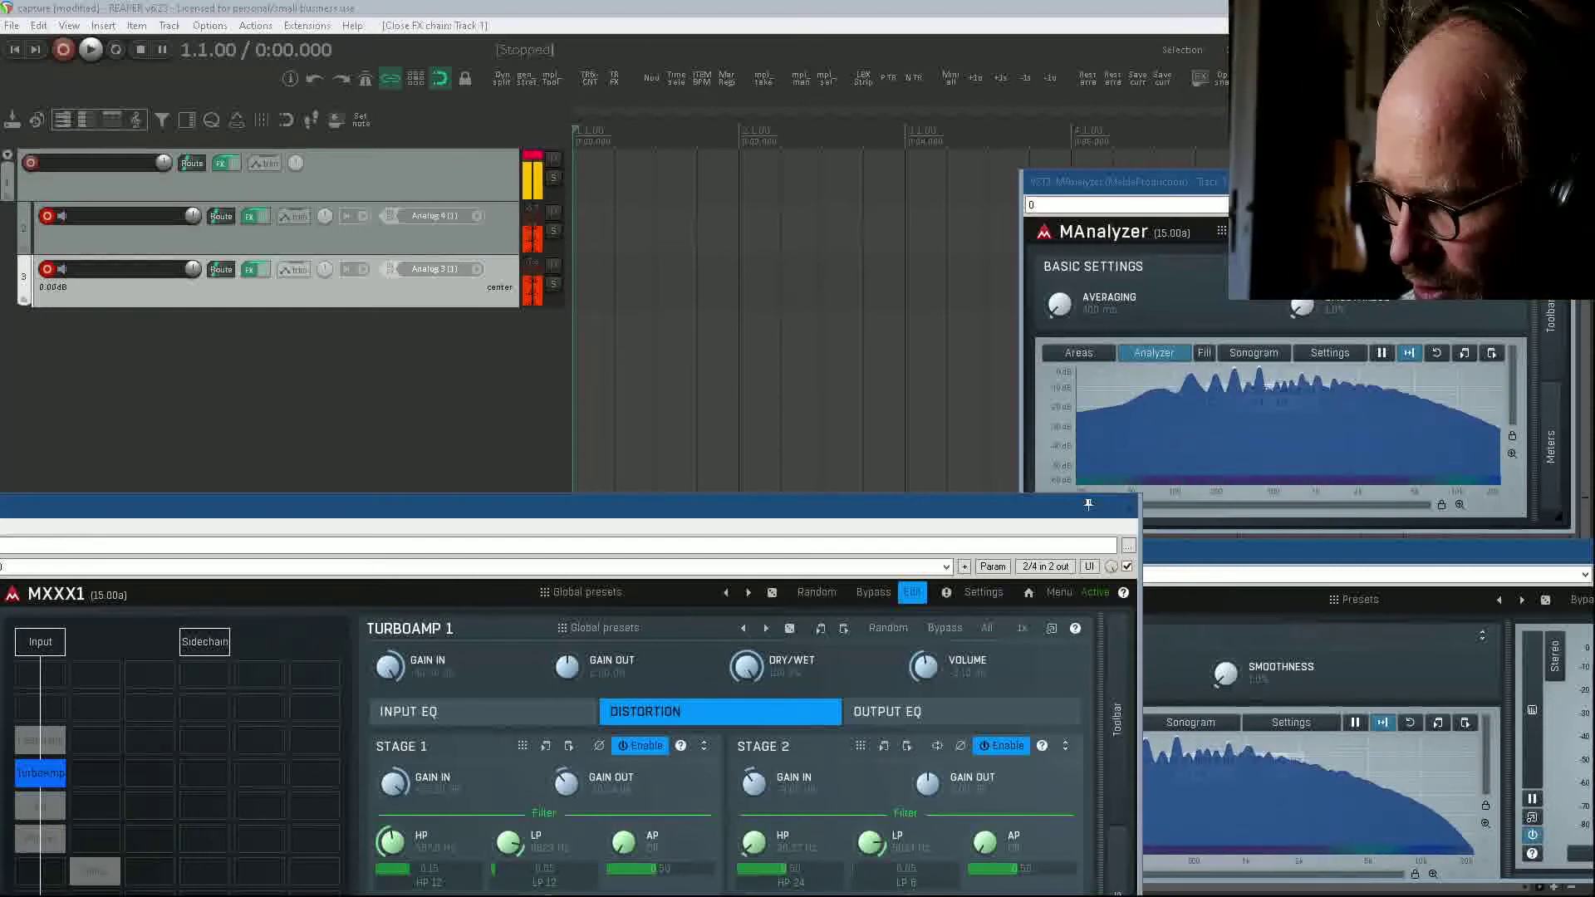
Step: Mute track 2 inside the folder and enable MFreeformEqualizer on the folder track
left_click(553, 213)
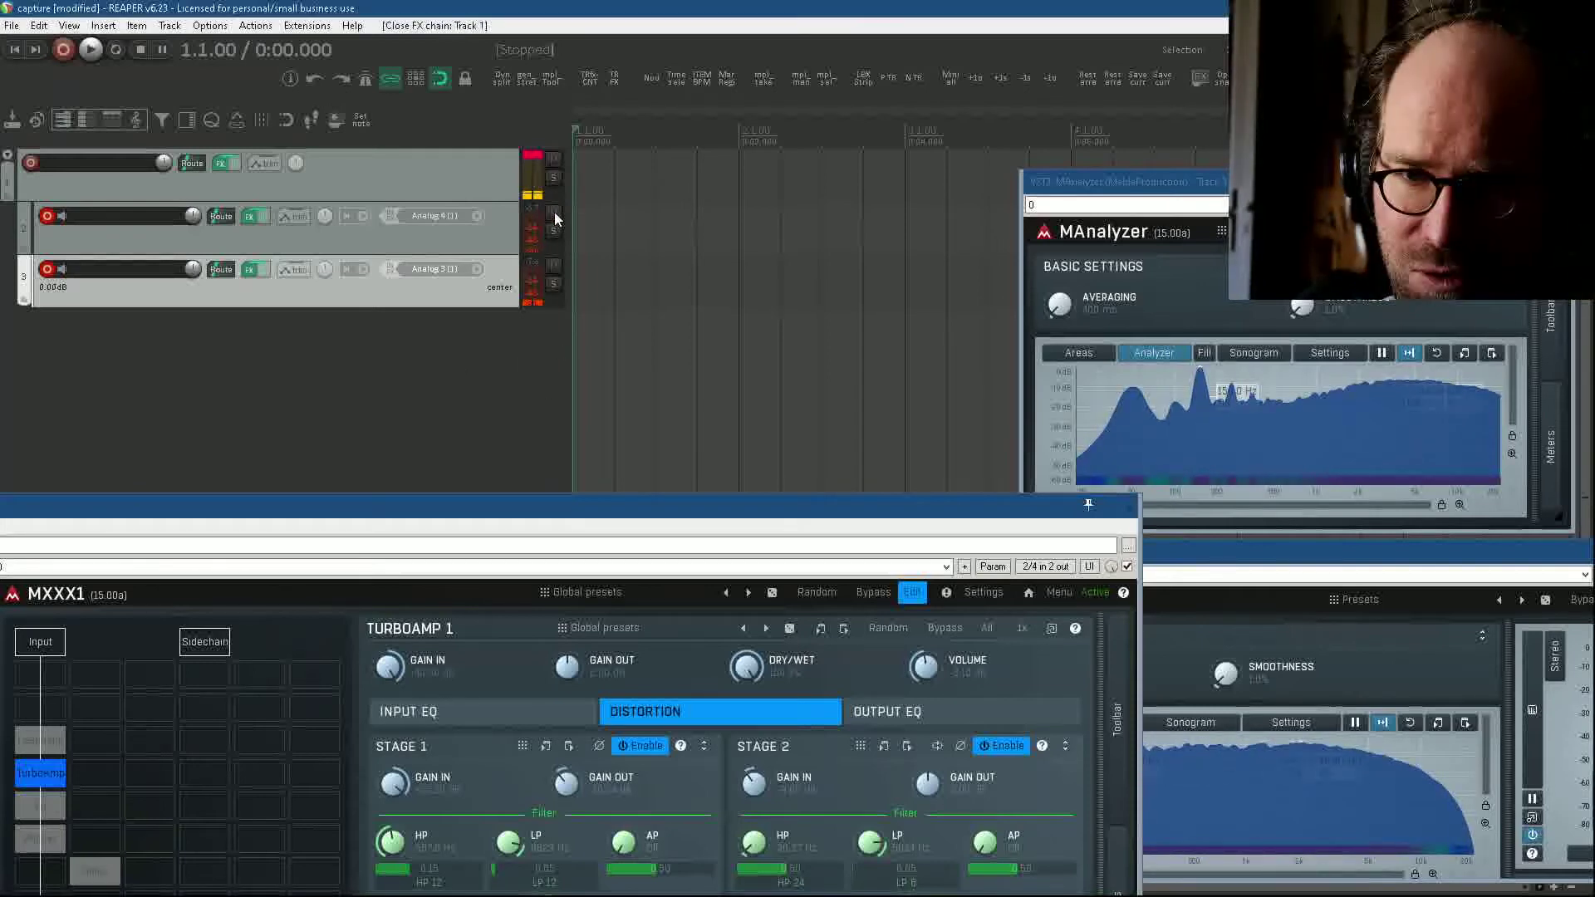
left_click(220, 163)
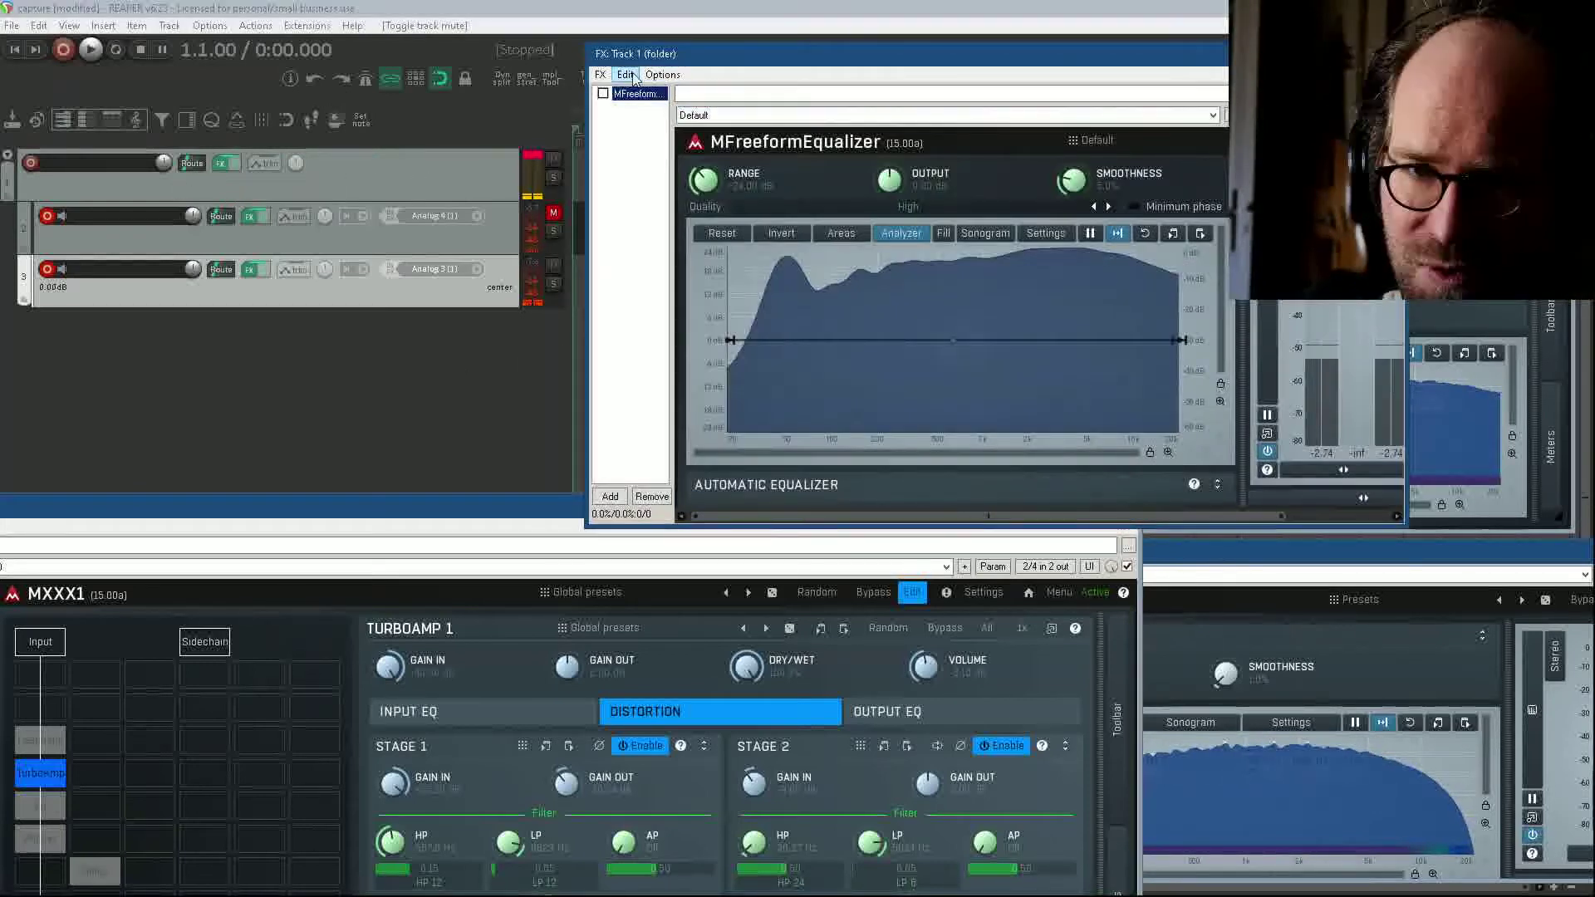
left_click(603, 93)
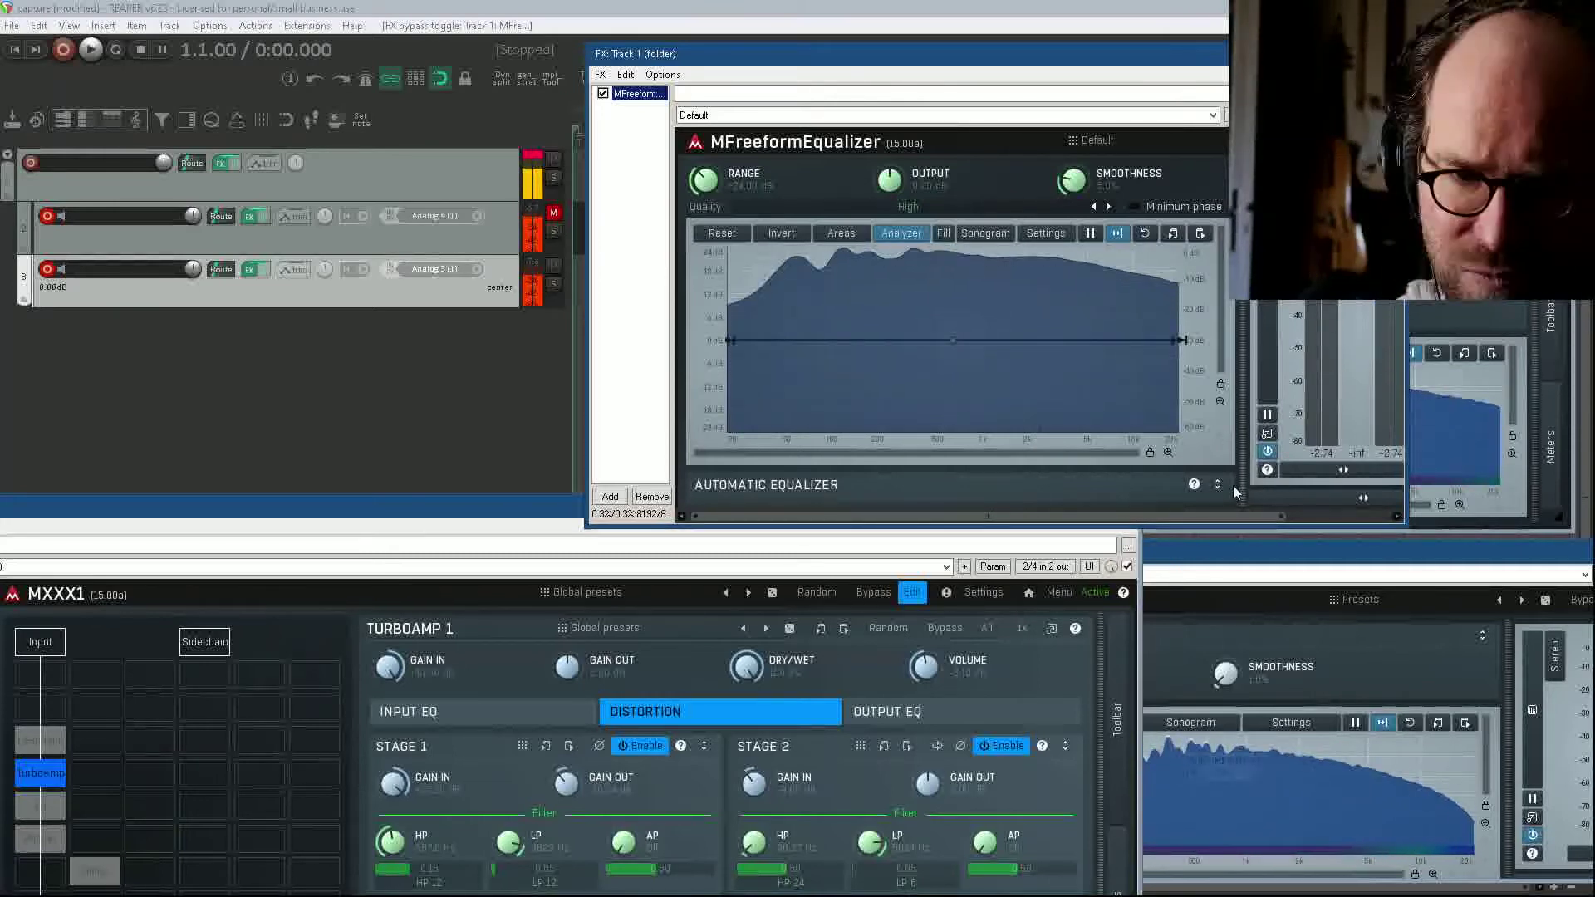
Step: Expand MFreeformEqualizer's automatic equalizer and analyse the sound of track 3 as the source
left_click(766, 482)
left_click(760, 459)
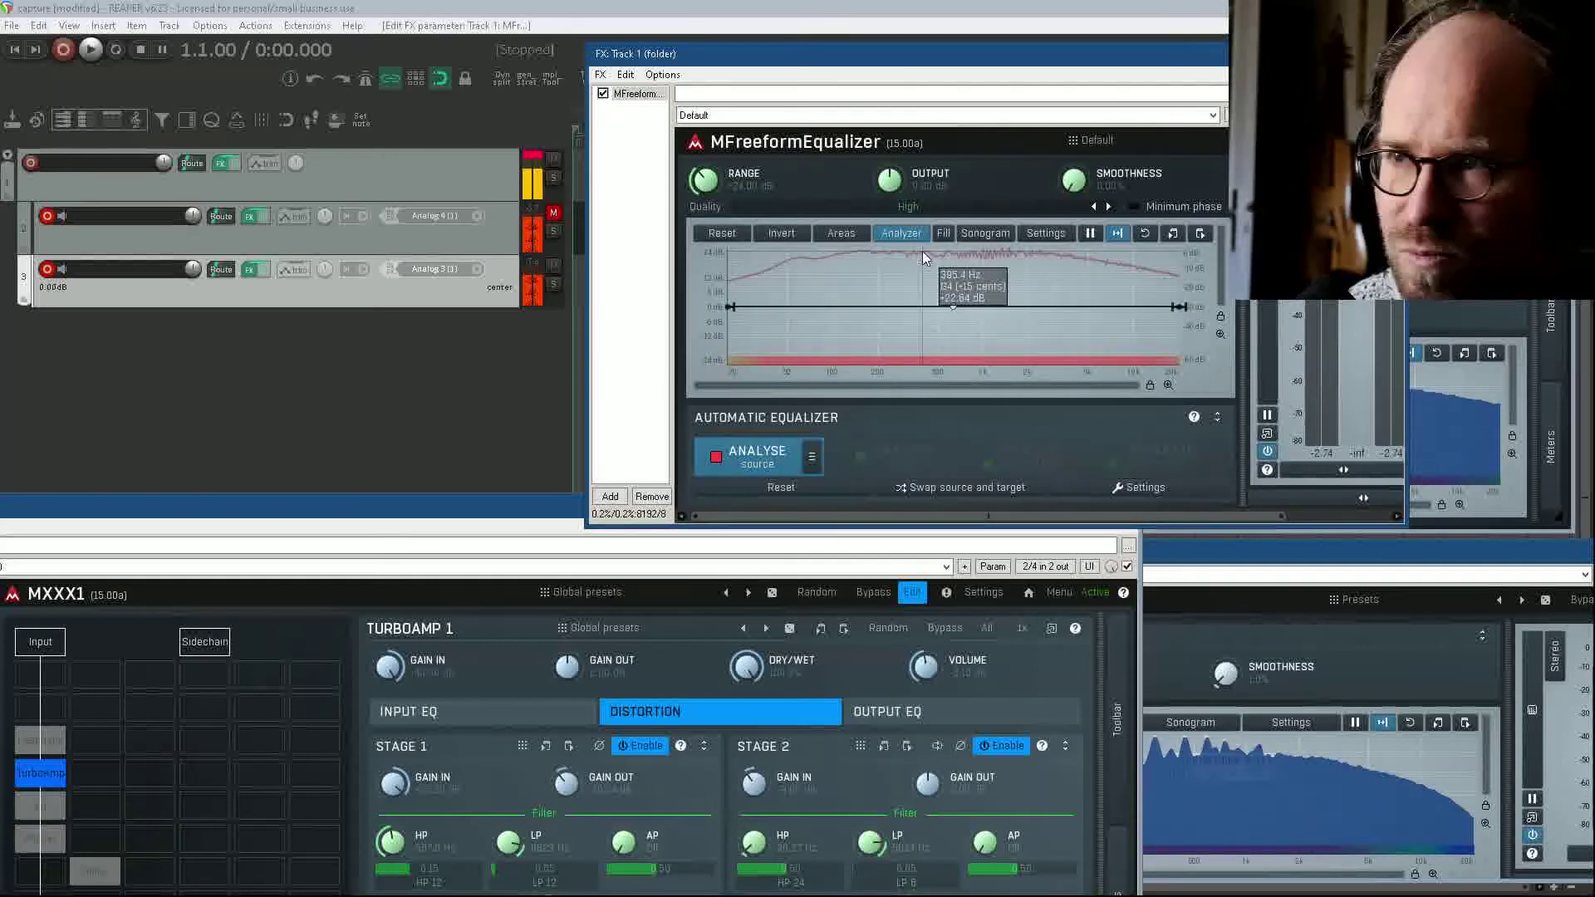
left_click(753, 463)
Step: Mute track 3, unmute track 2, analyse it as the target, and equalize the source to sound like it
left_click(556, 266)
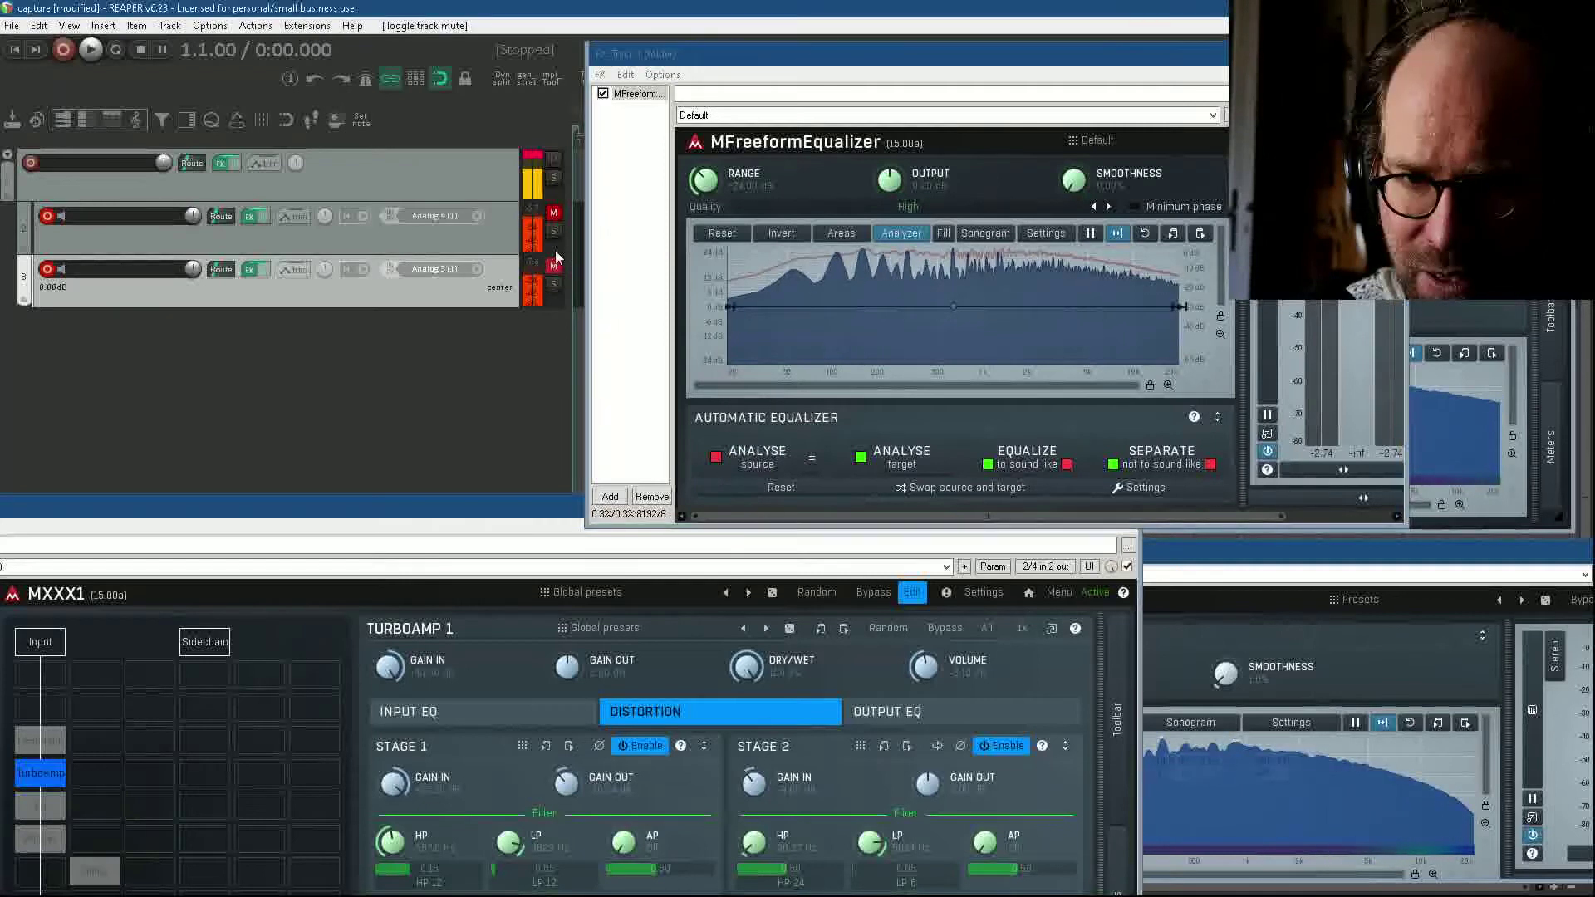
left_click(554, 213)
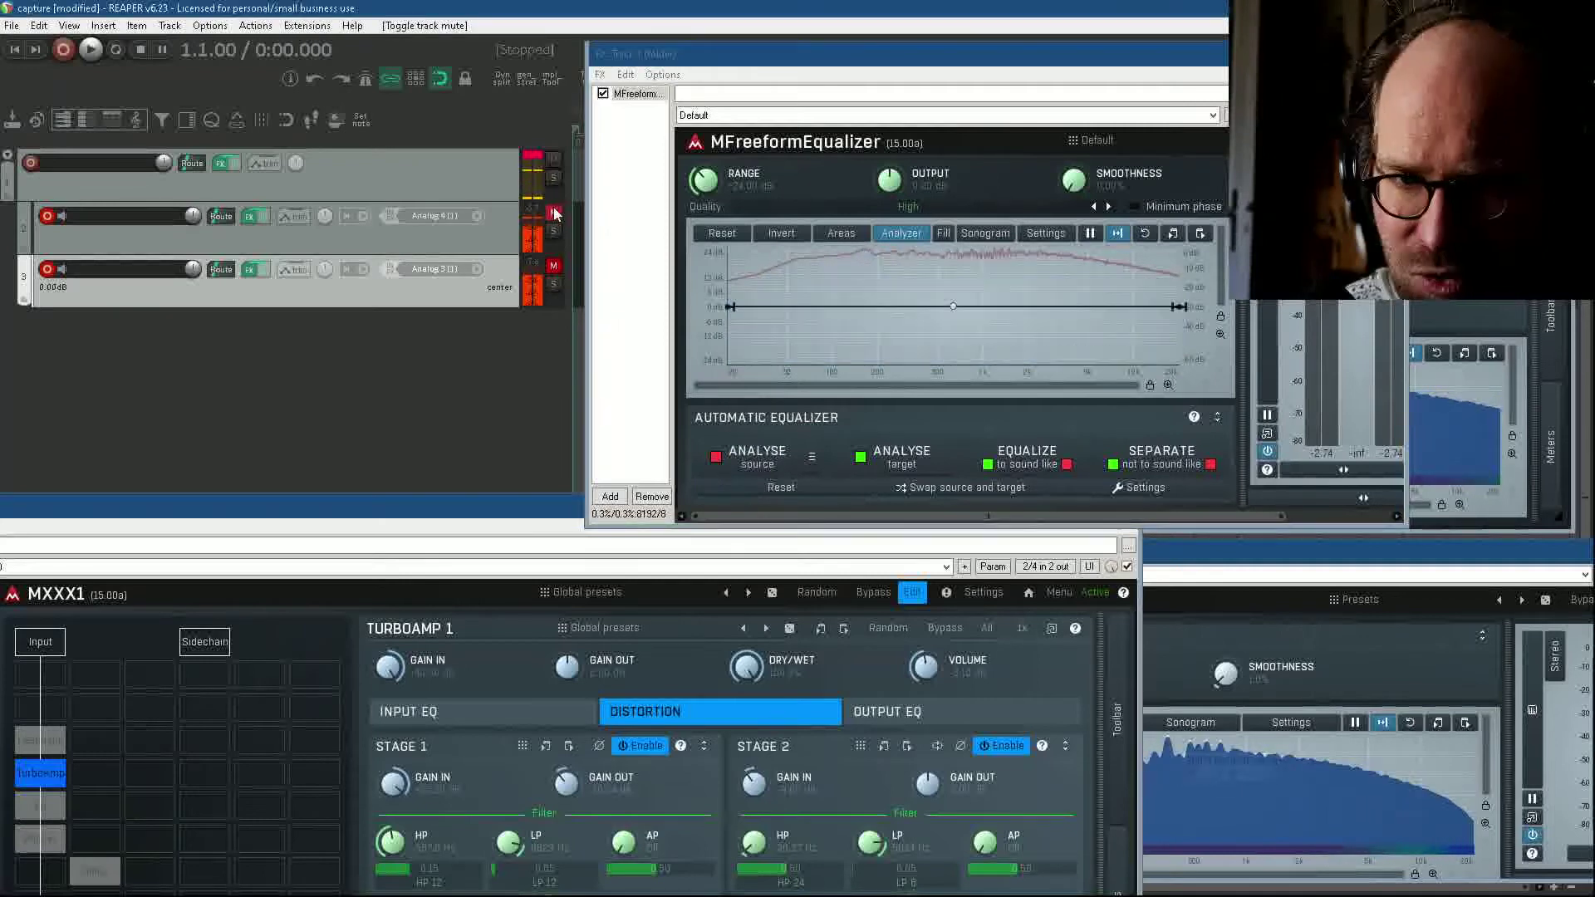
left_click(913, 461)
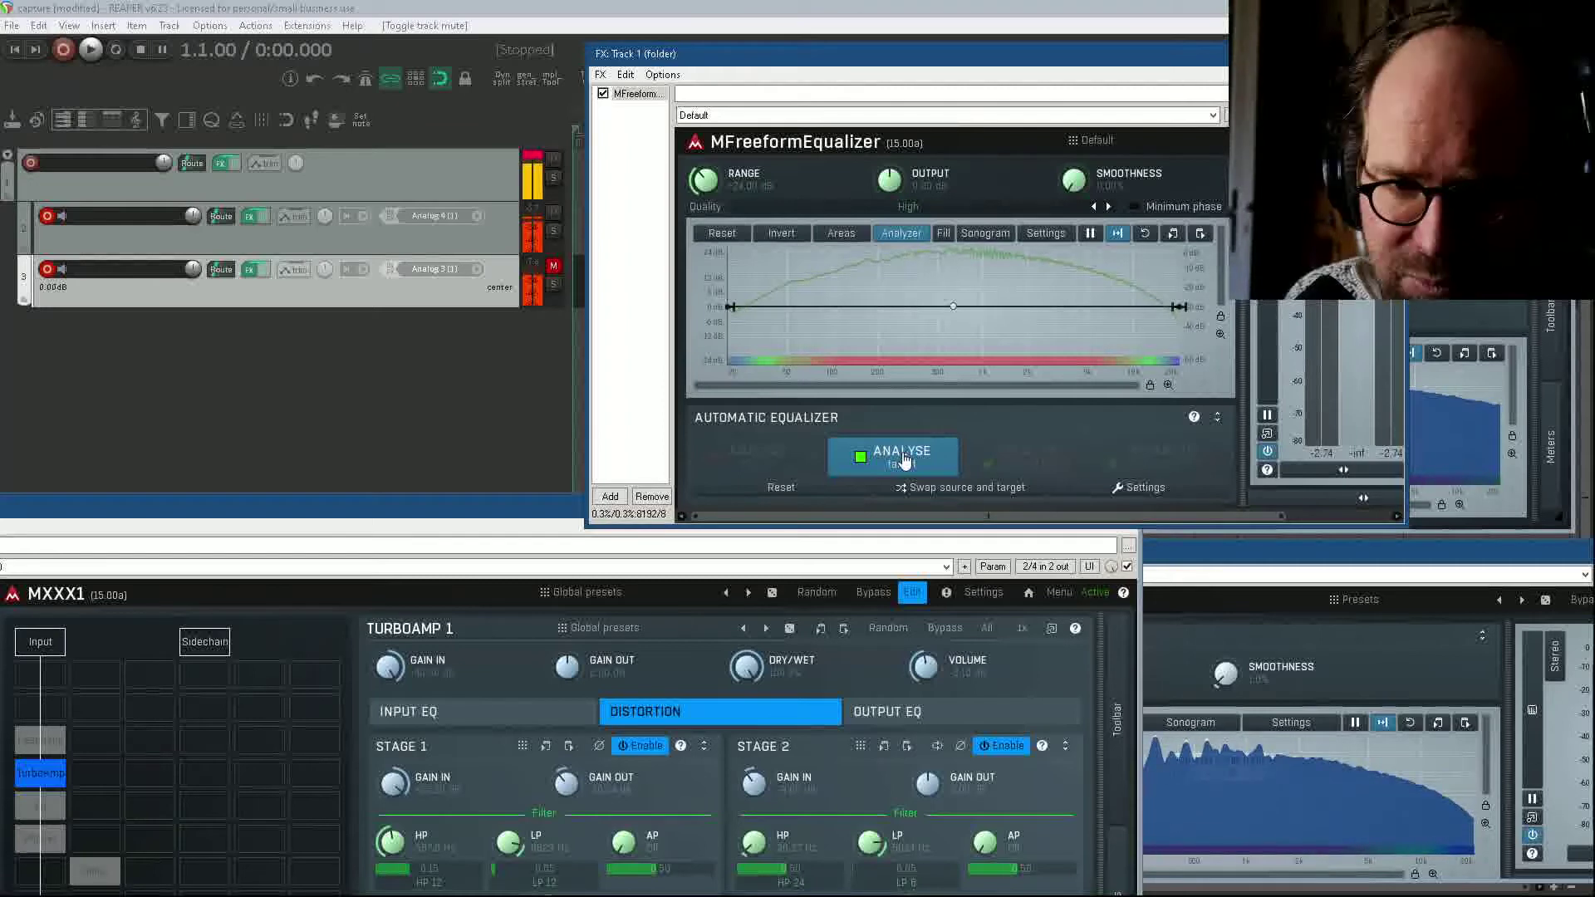
left_click(913, 460)
left_click(1026, 459)
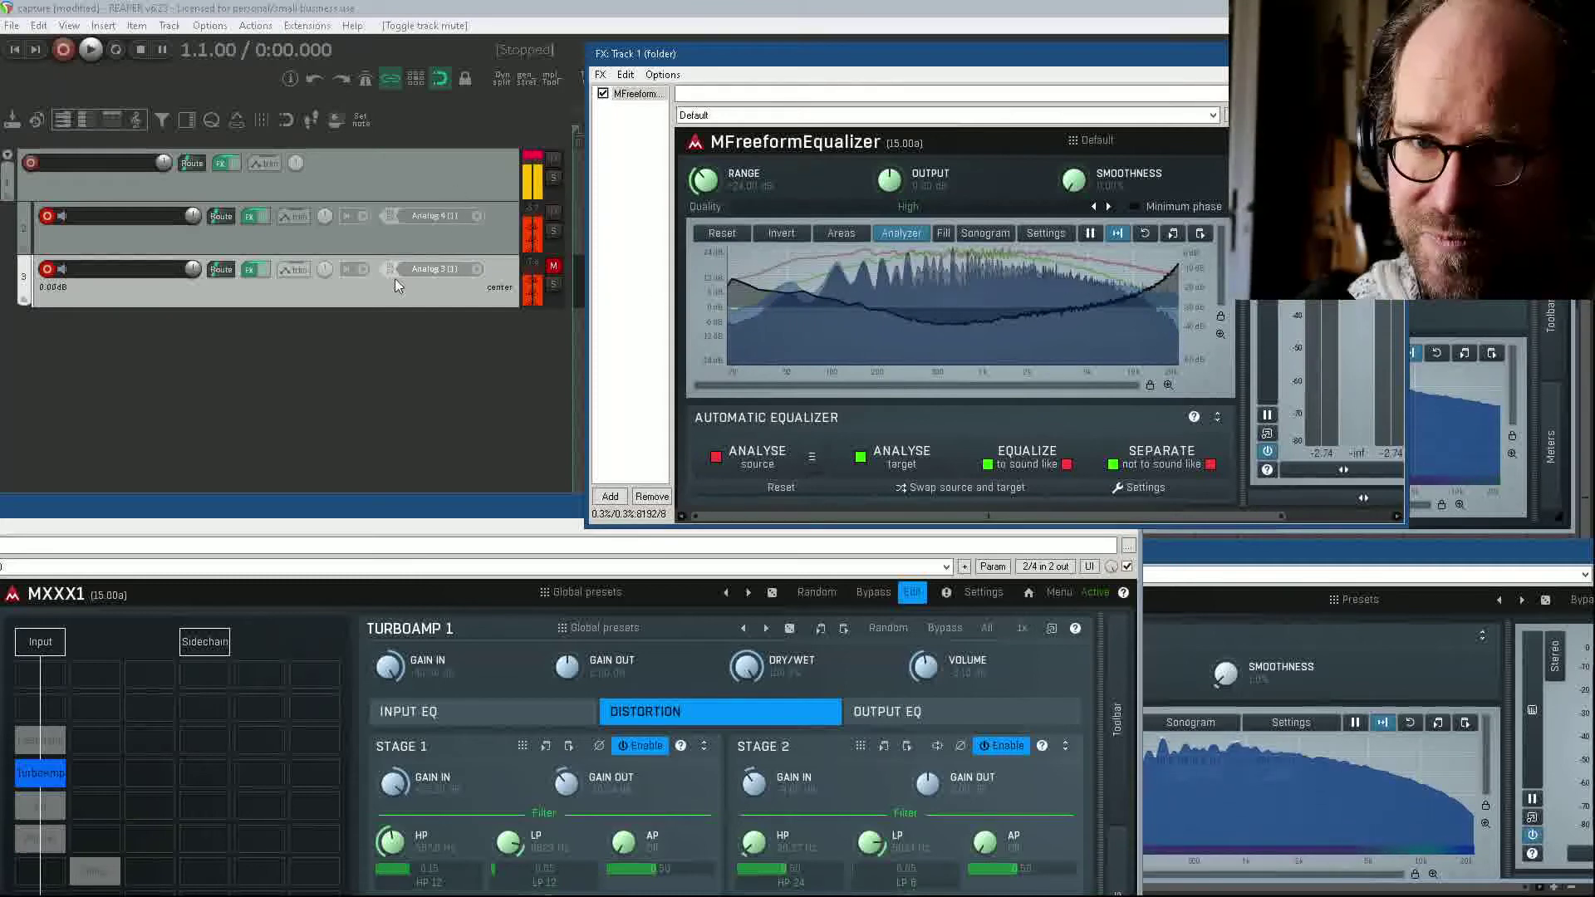
Step: Move track 3 out of the folder to the first position, unmute it, and mute the folder track
left_click(374, 152)
left_click_drag(374, 158, 376, 124)
left_click(553, 161)
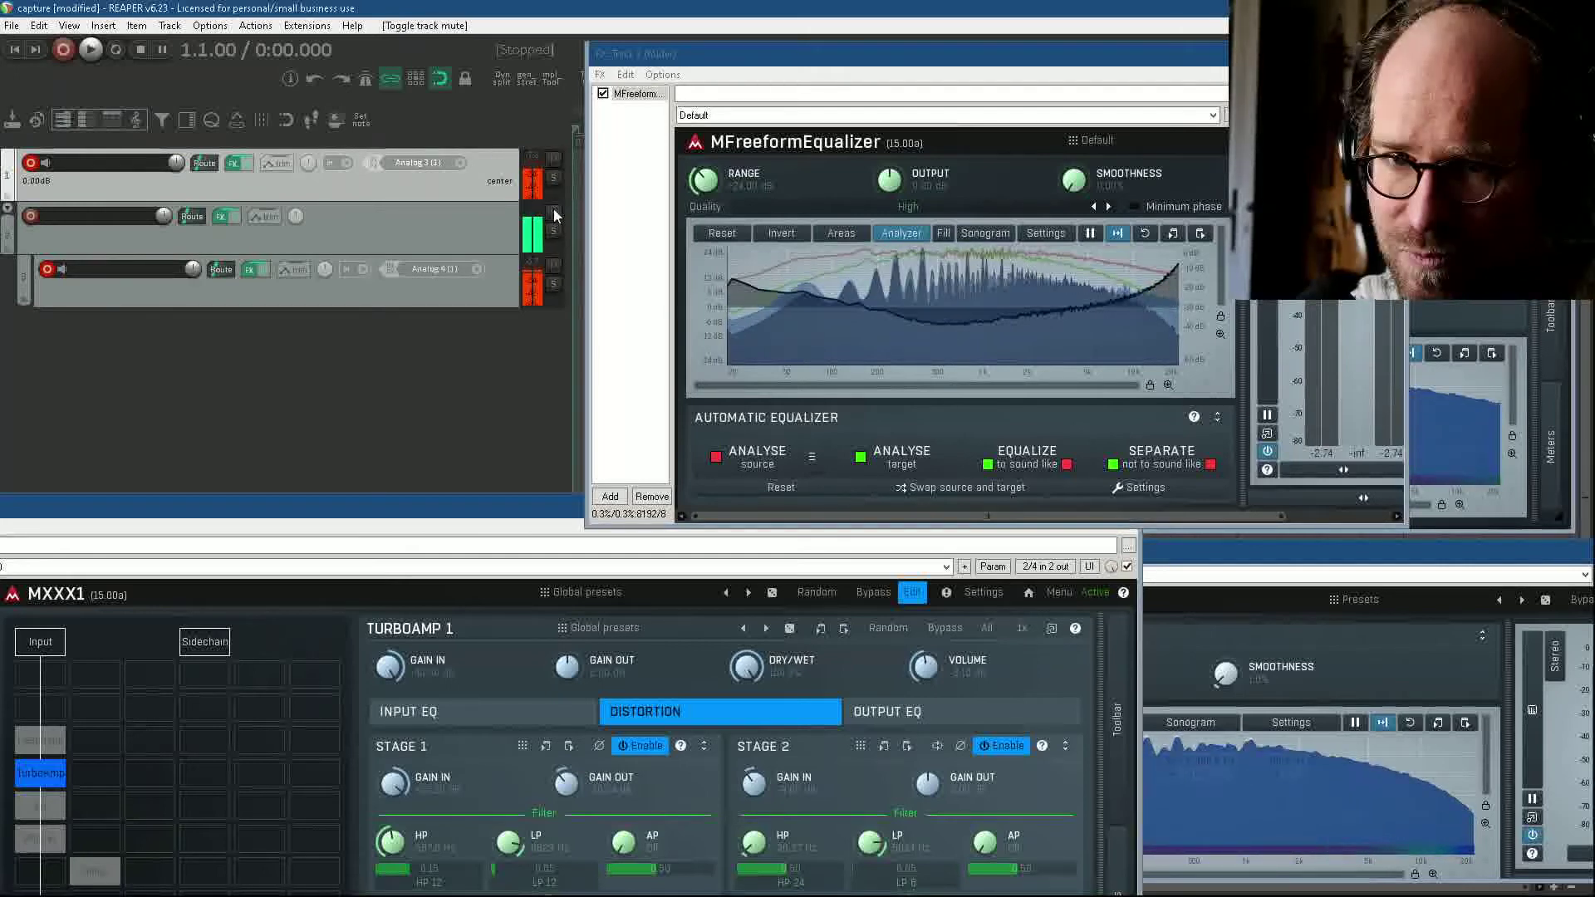
left_click(553, 209)
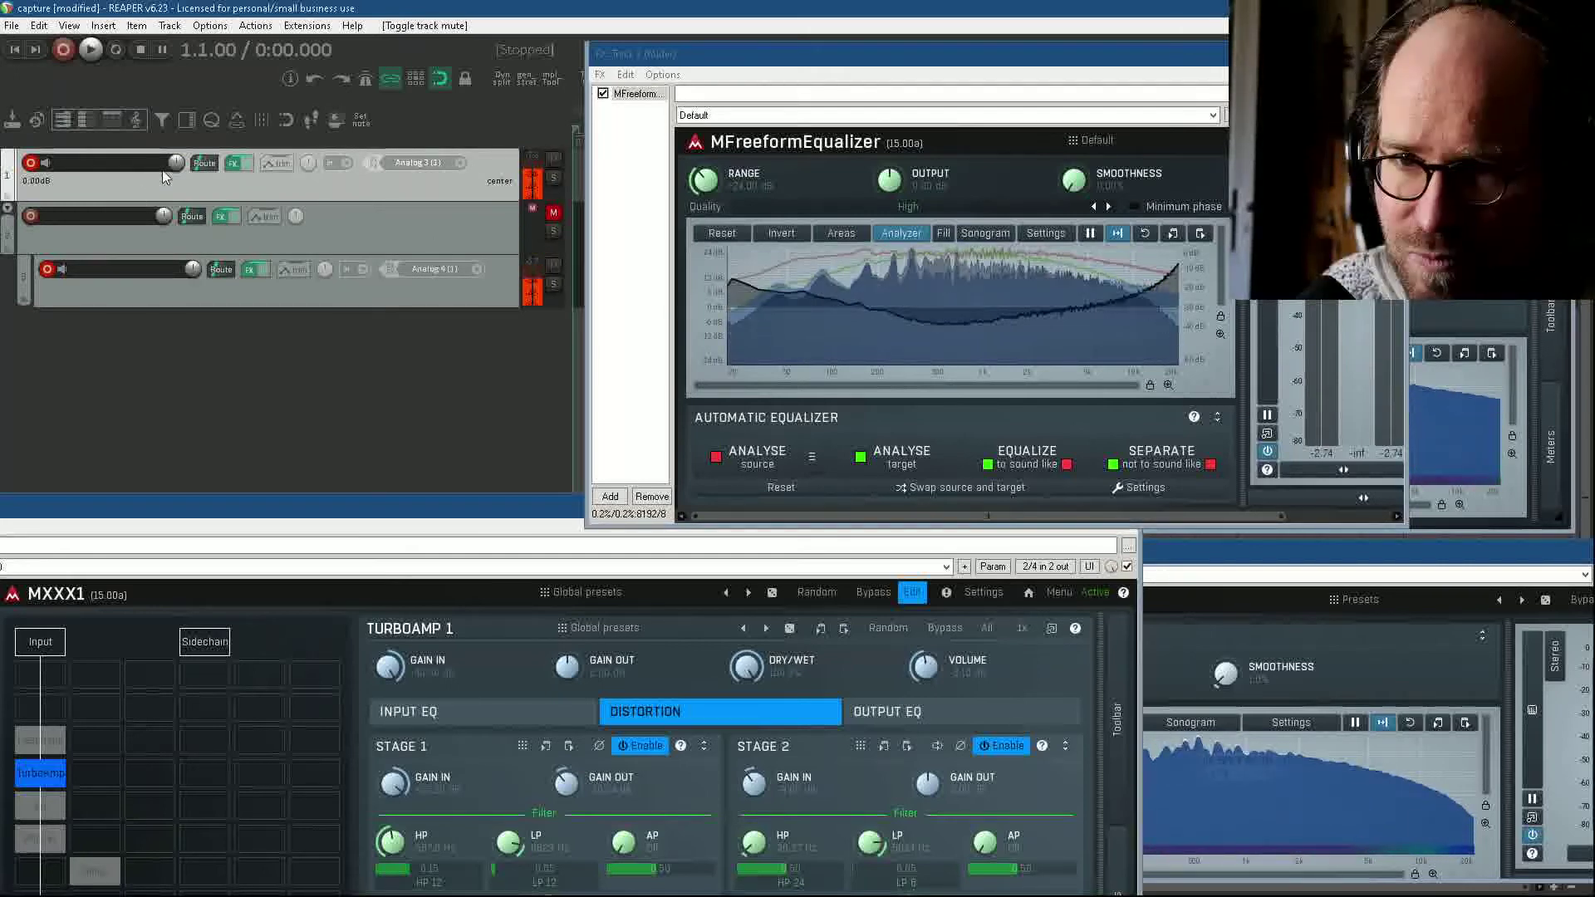
Step: Adjust the folder track's volume and compare it with the first track by alternating their mutes, finishing with the folder muted
left_click(164, 217)
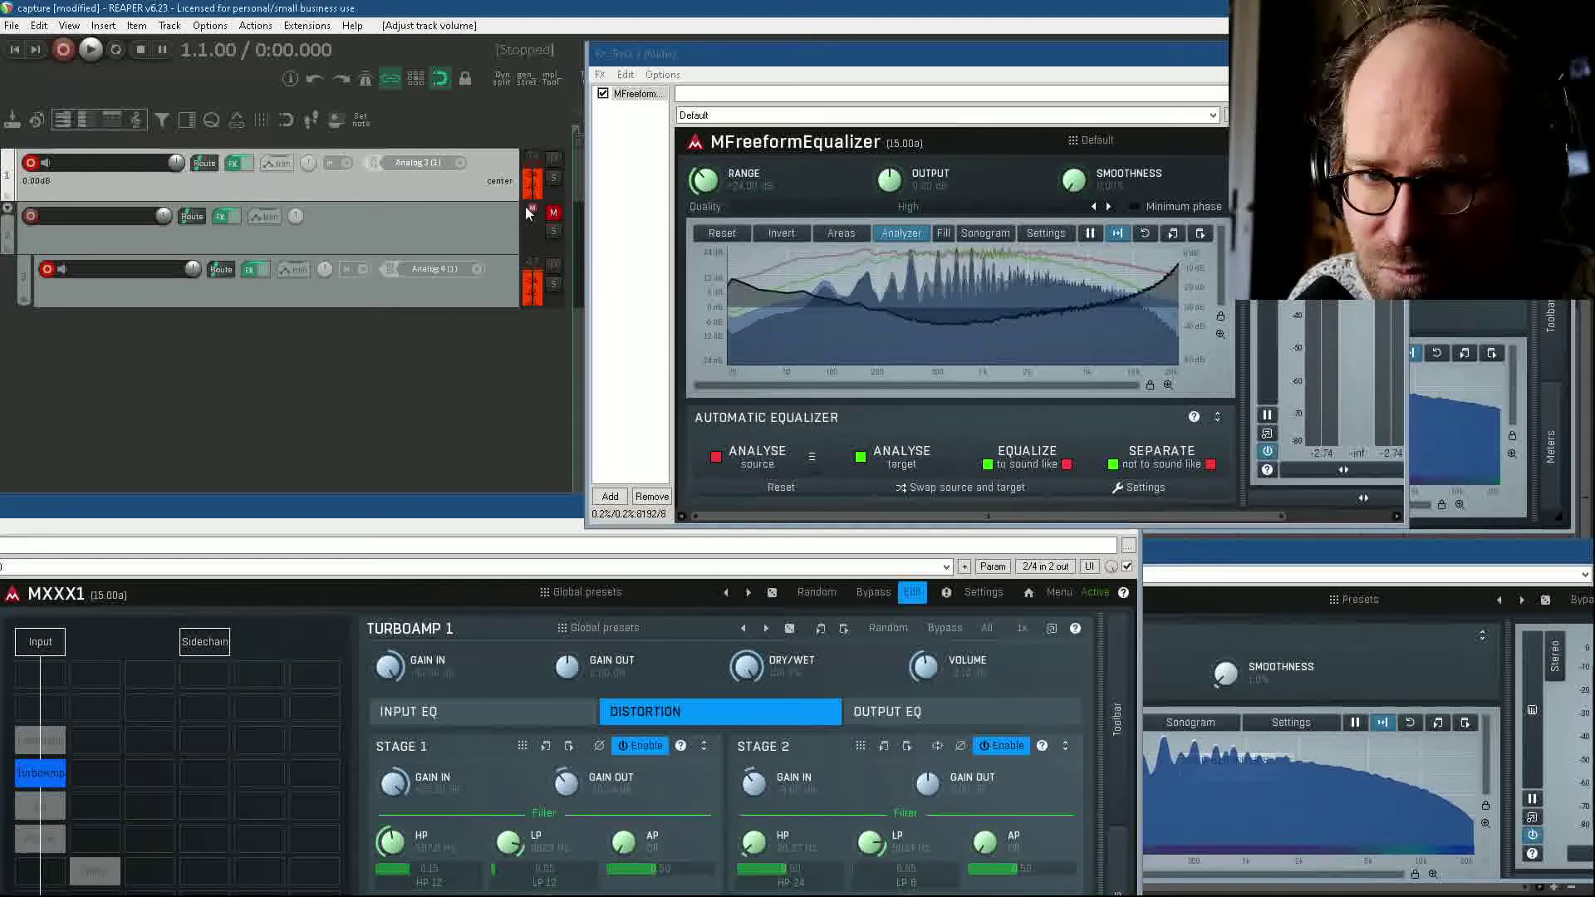
left_click(553, 213)
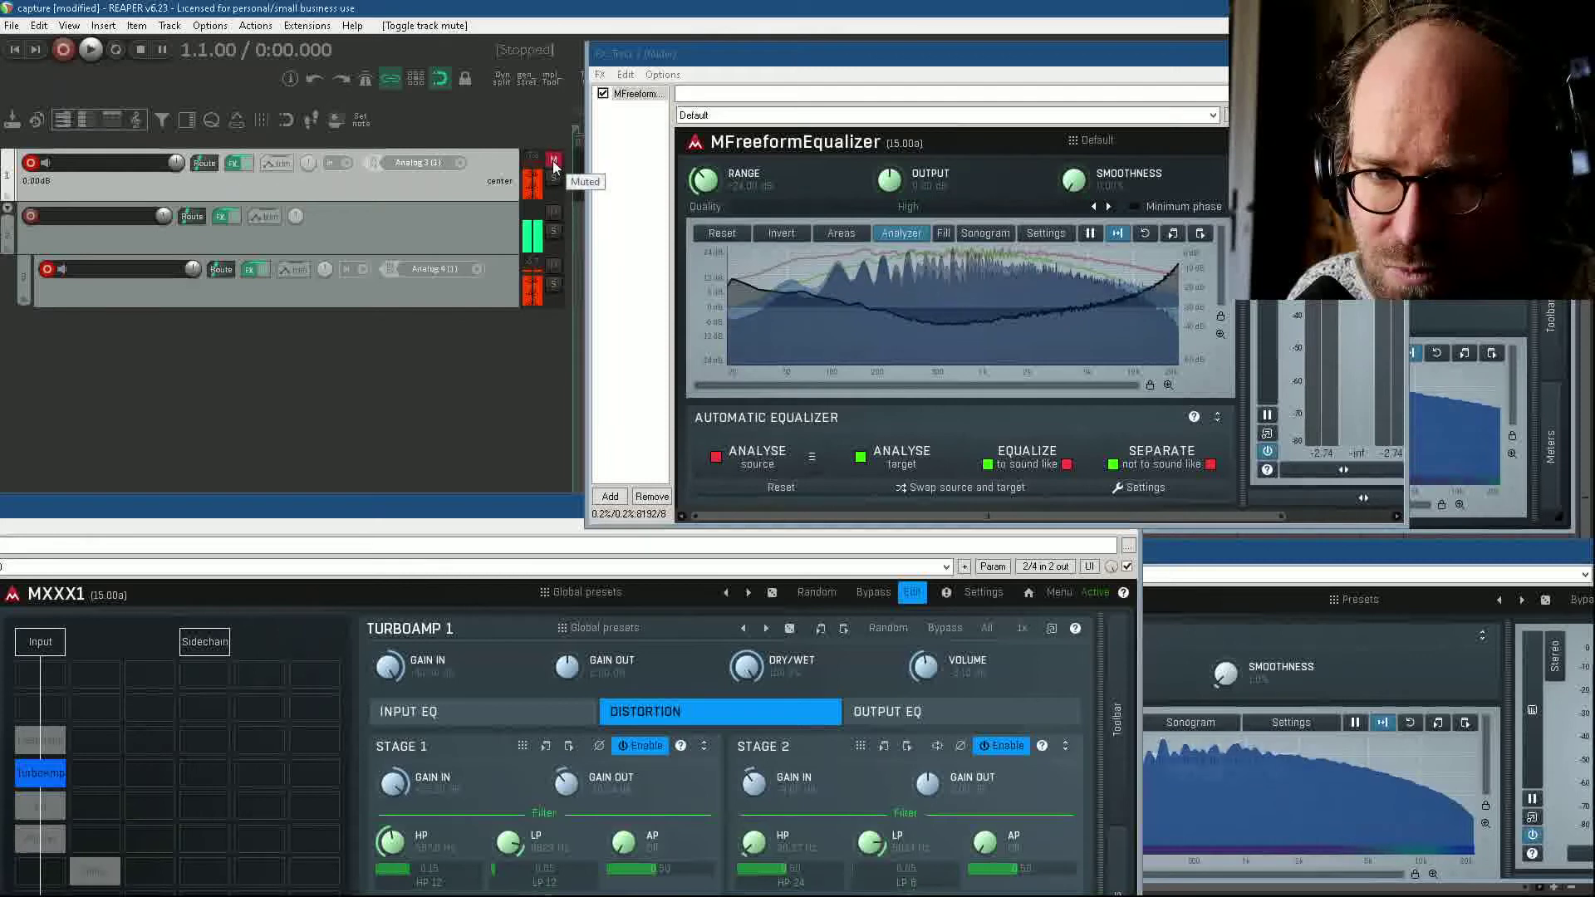
left_click(554, 160)
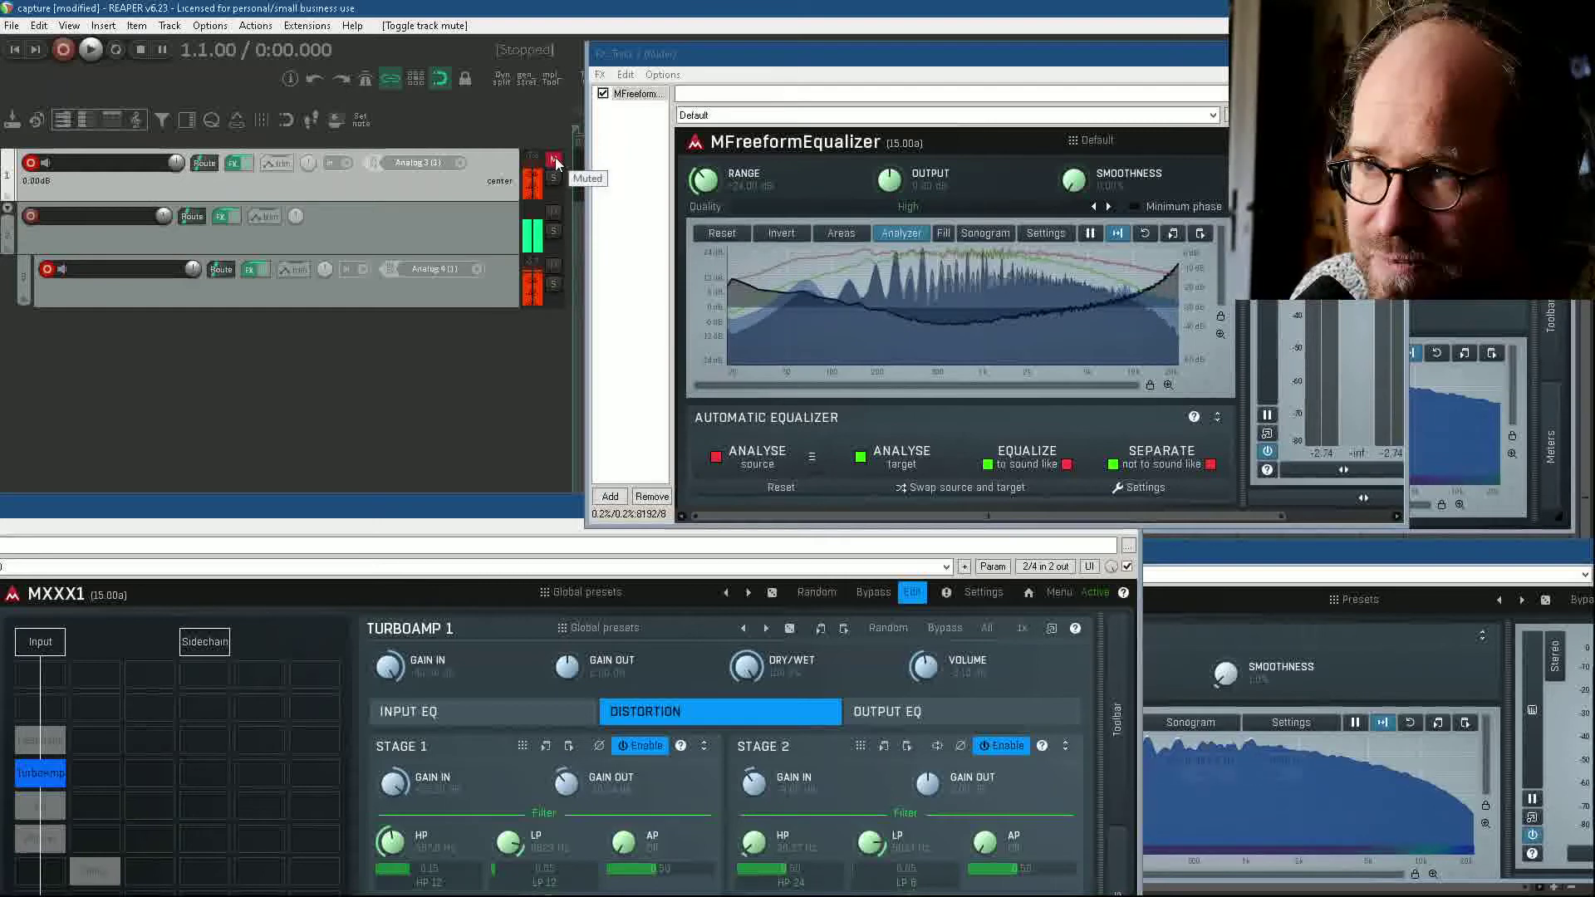
left_click(554, 159)
left_click(554, 214)
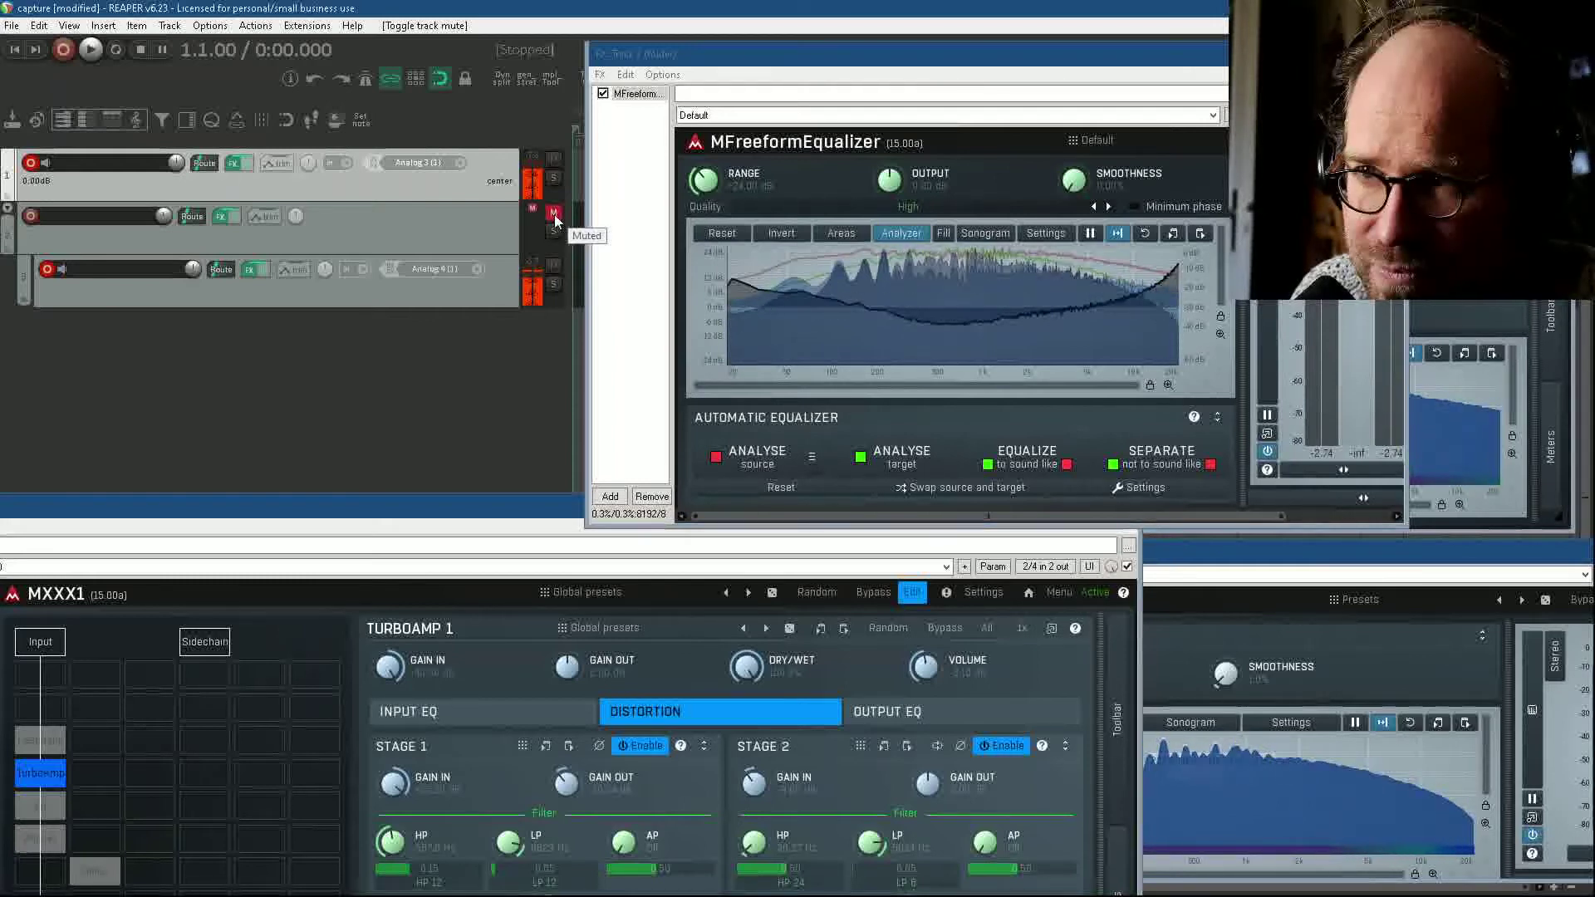
left_click(553, 214)
left_click(554, 159)
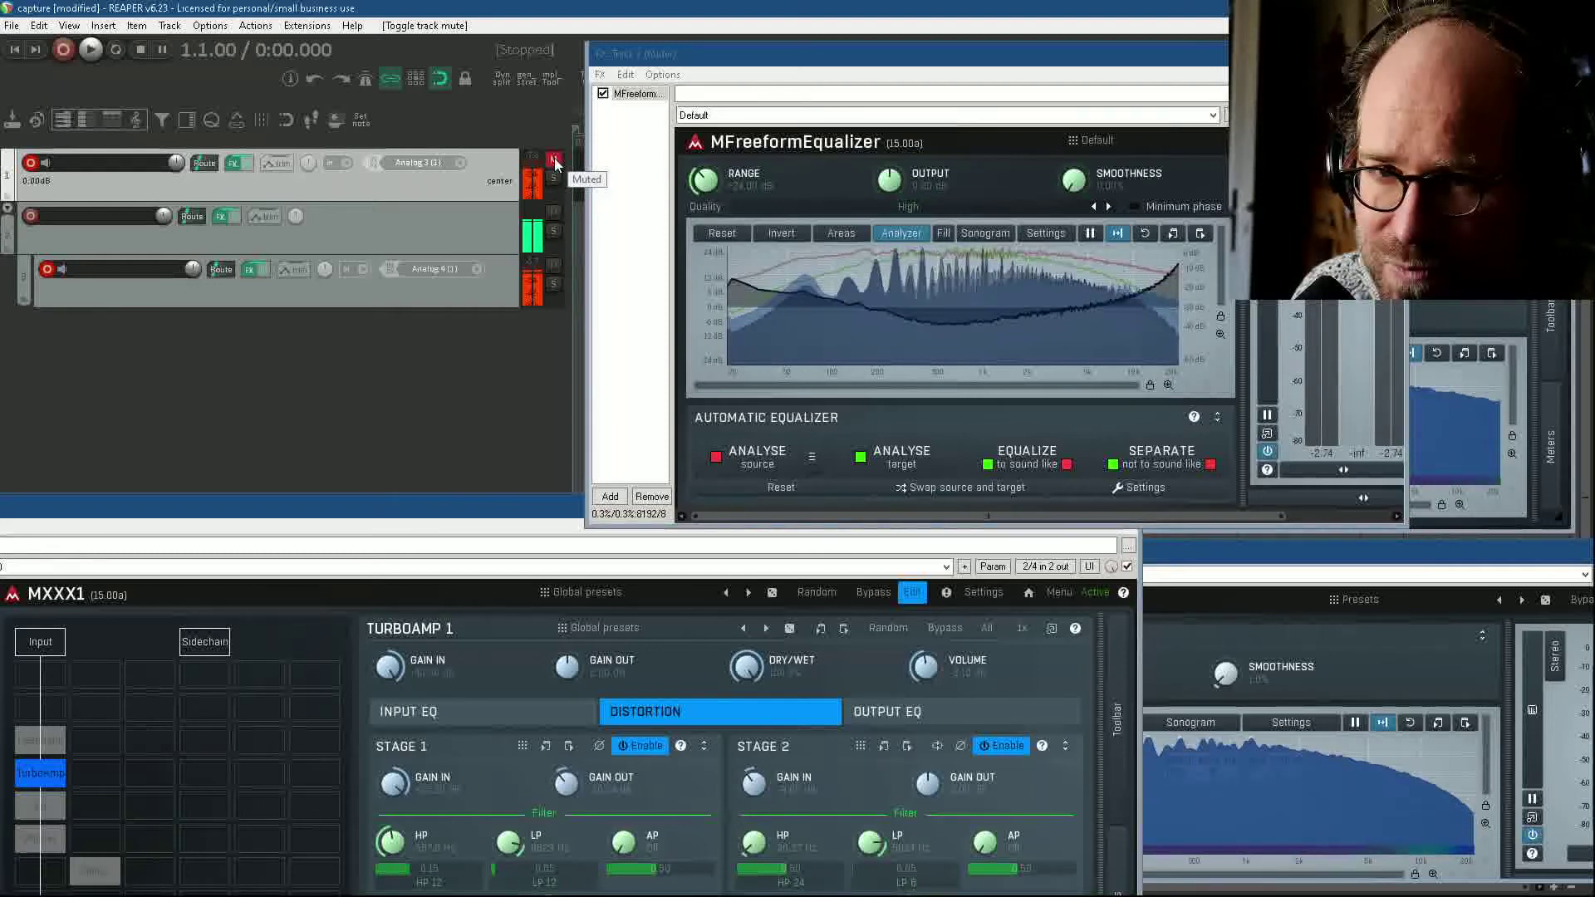
left_click(554, 214)
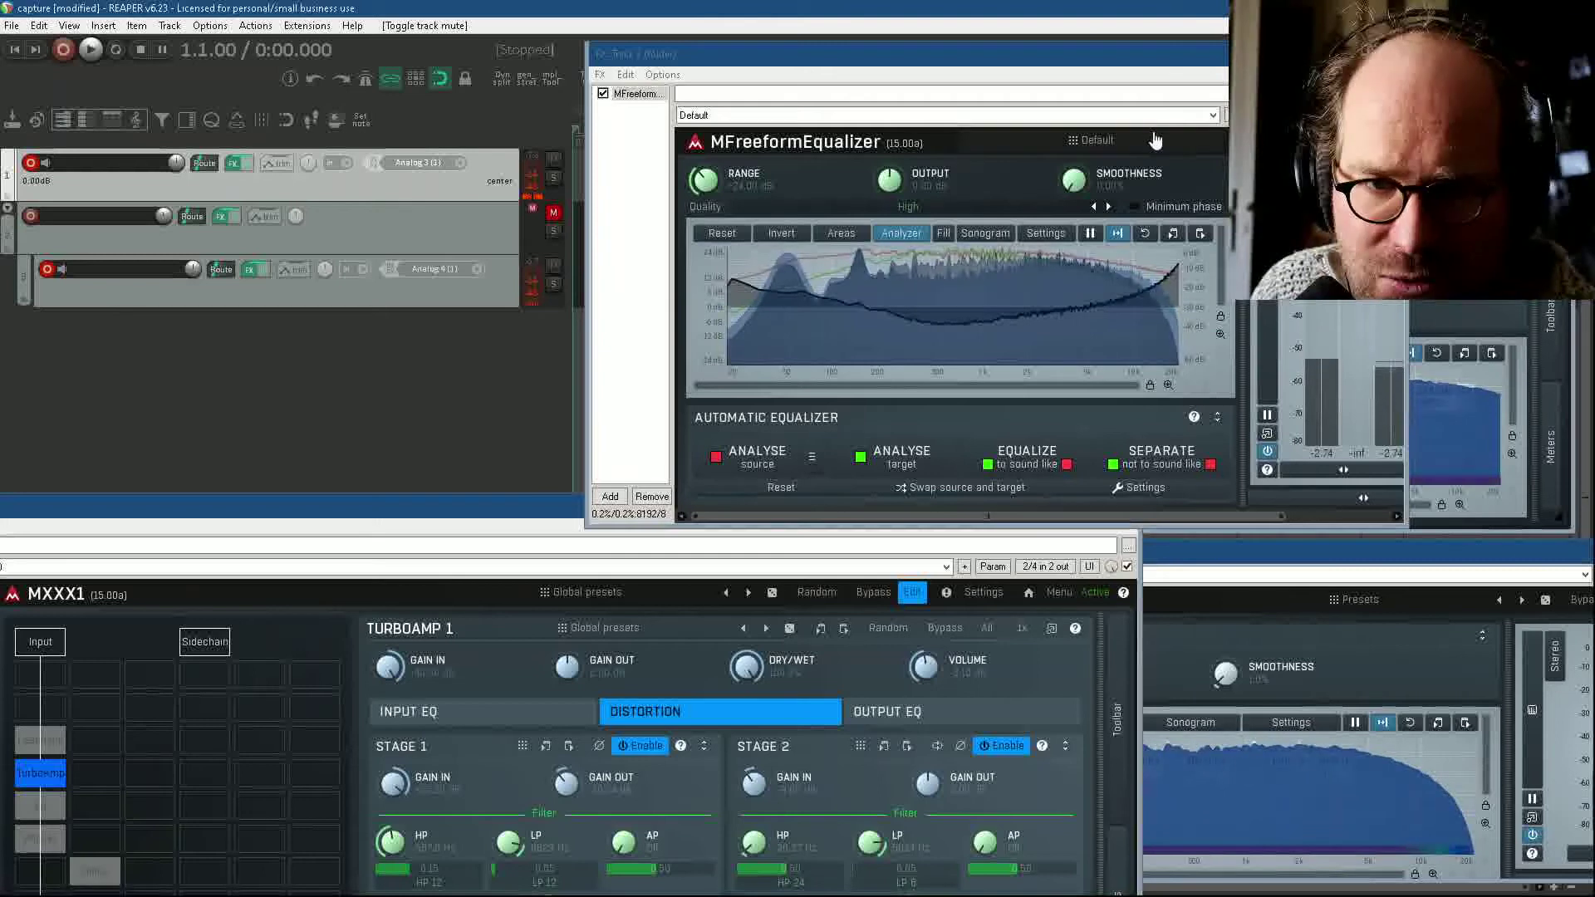
Step: Save the equalizer curve as a new preset named HK TB 01 hard in the Hard Guitar preset folder
left_click(1090, 139)
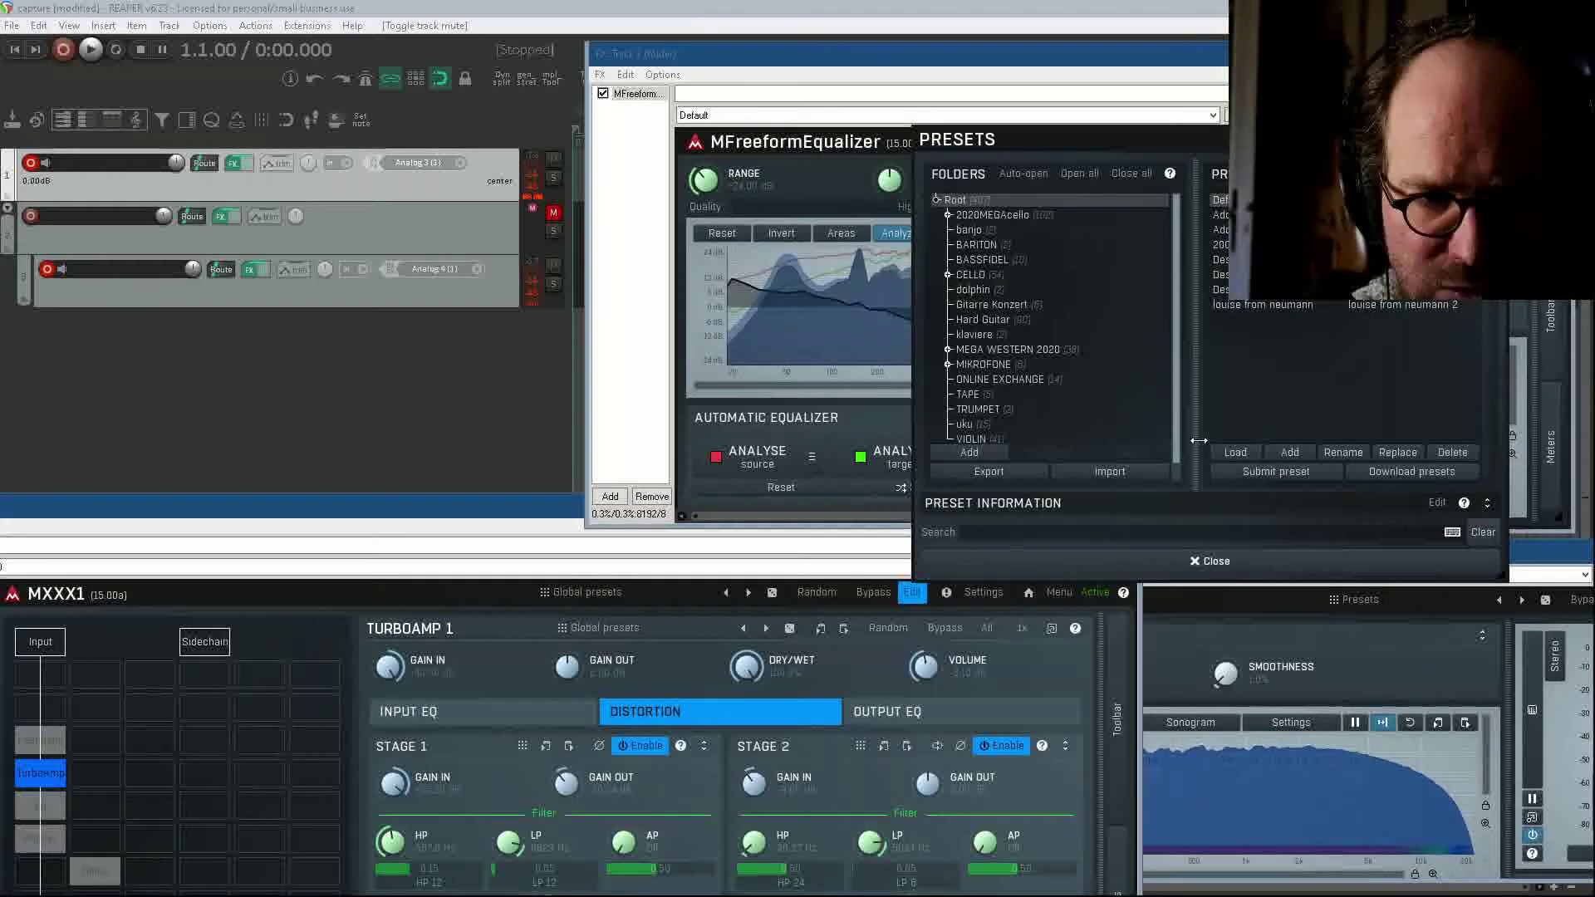
left_click(984, 320)
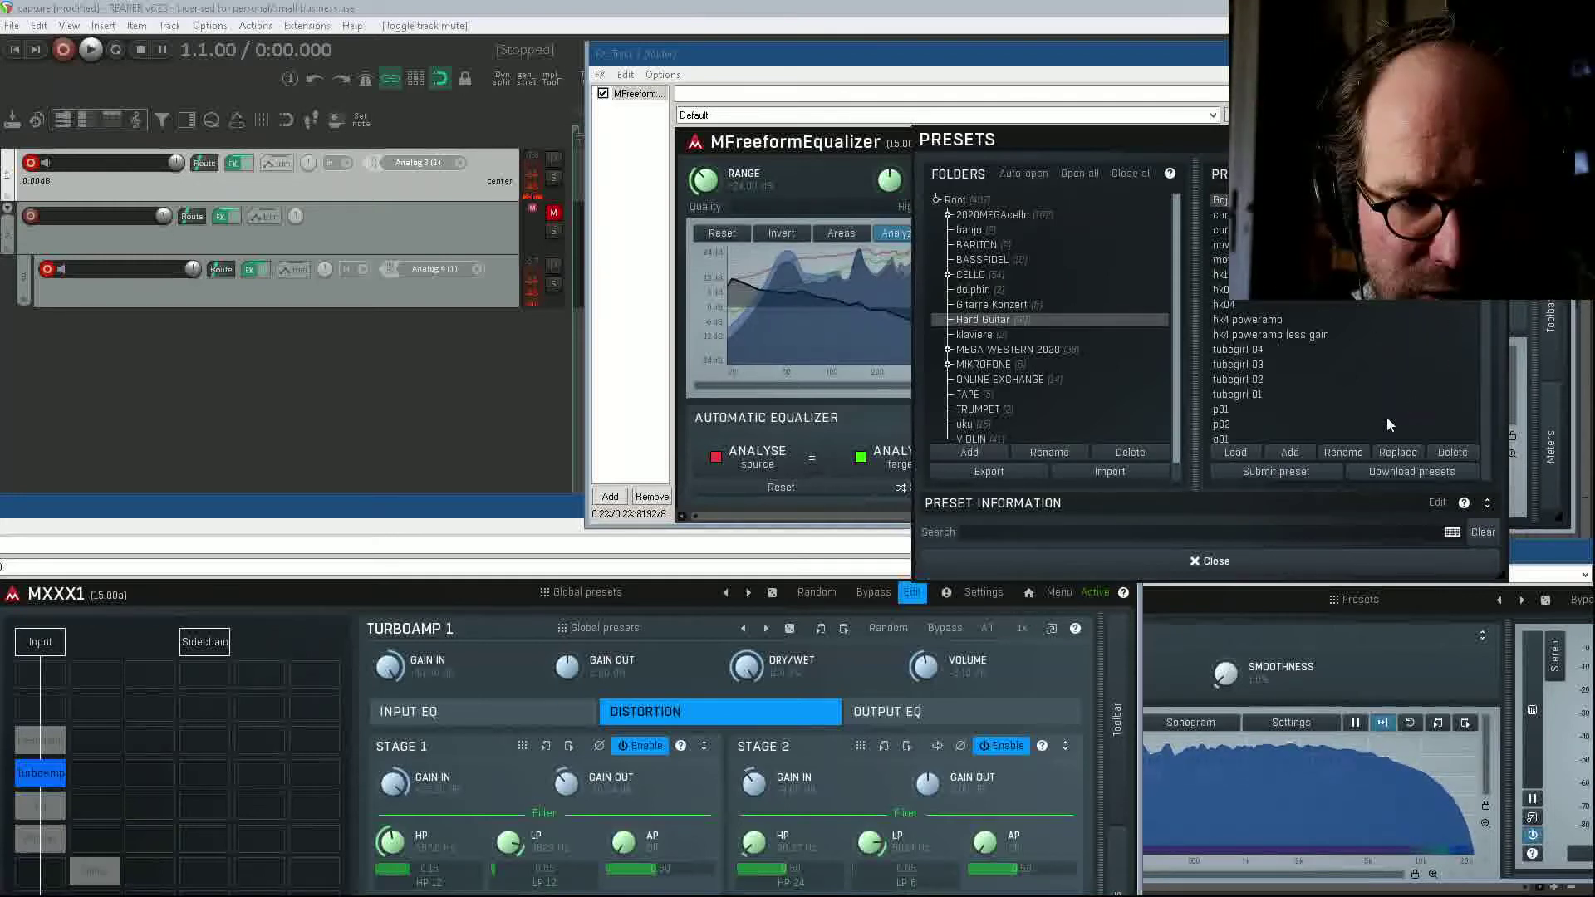
left_click(1291, 452)
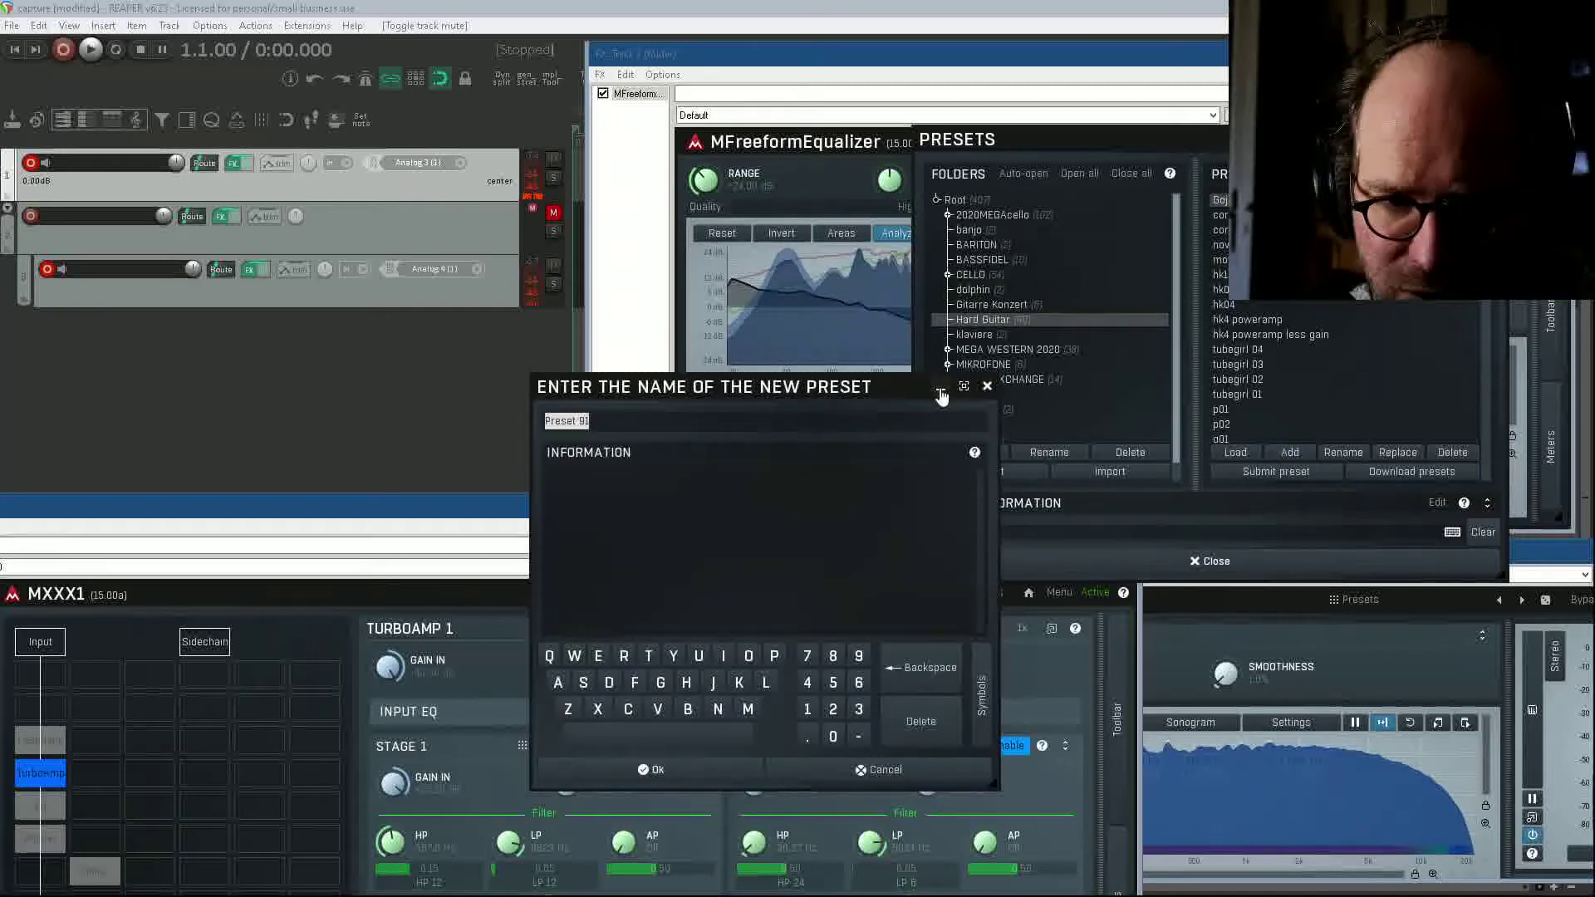
type("H")
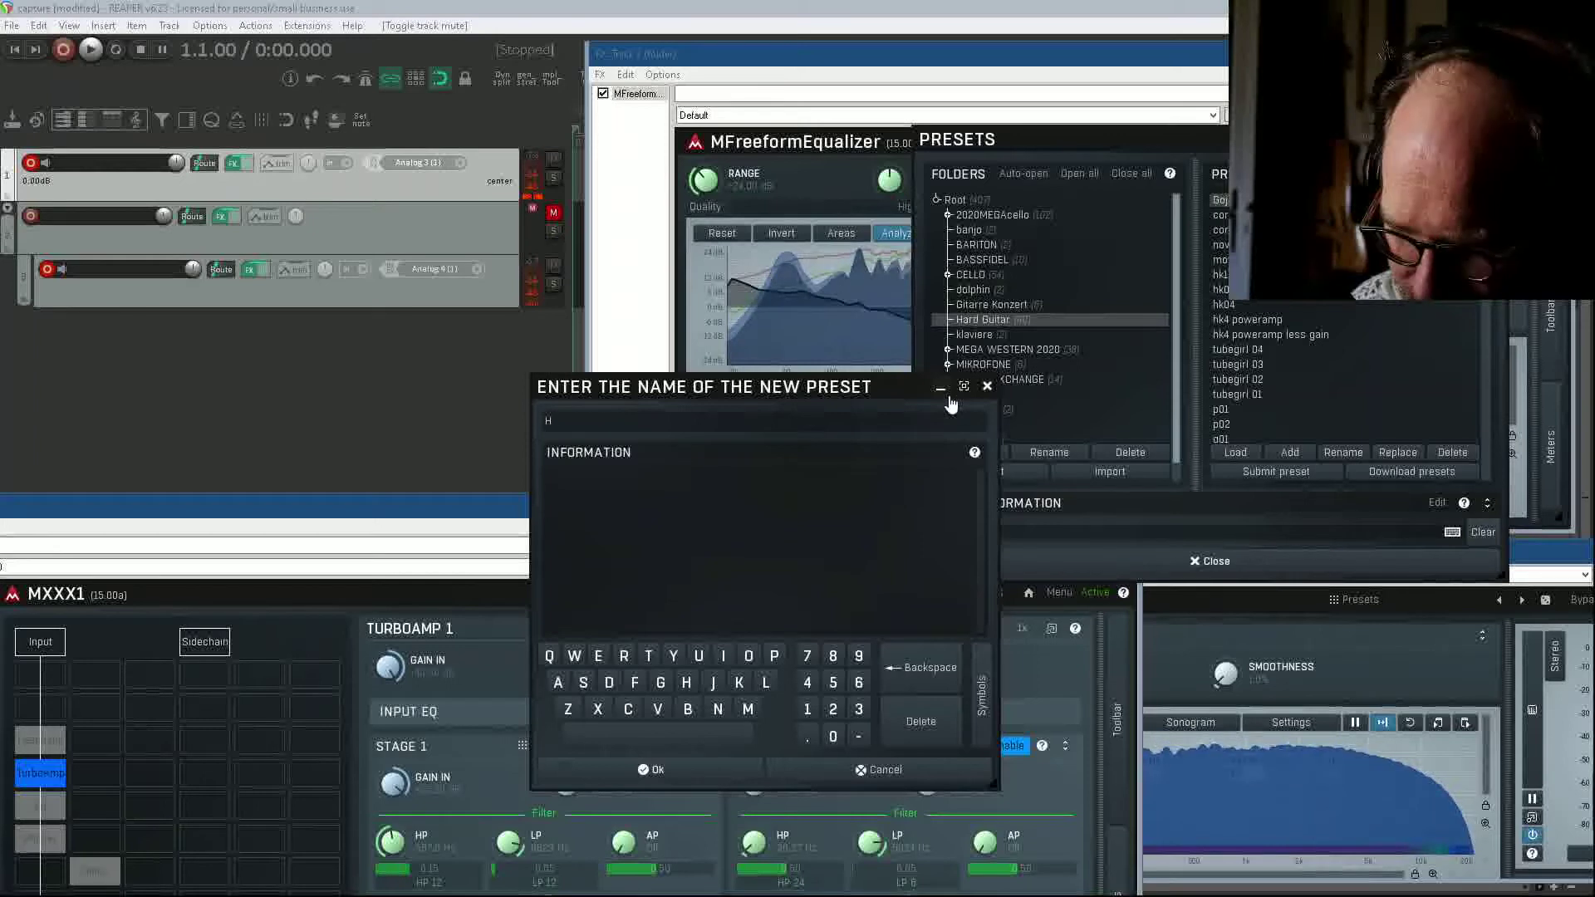
type("K")
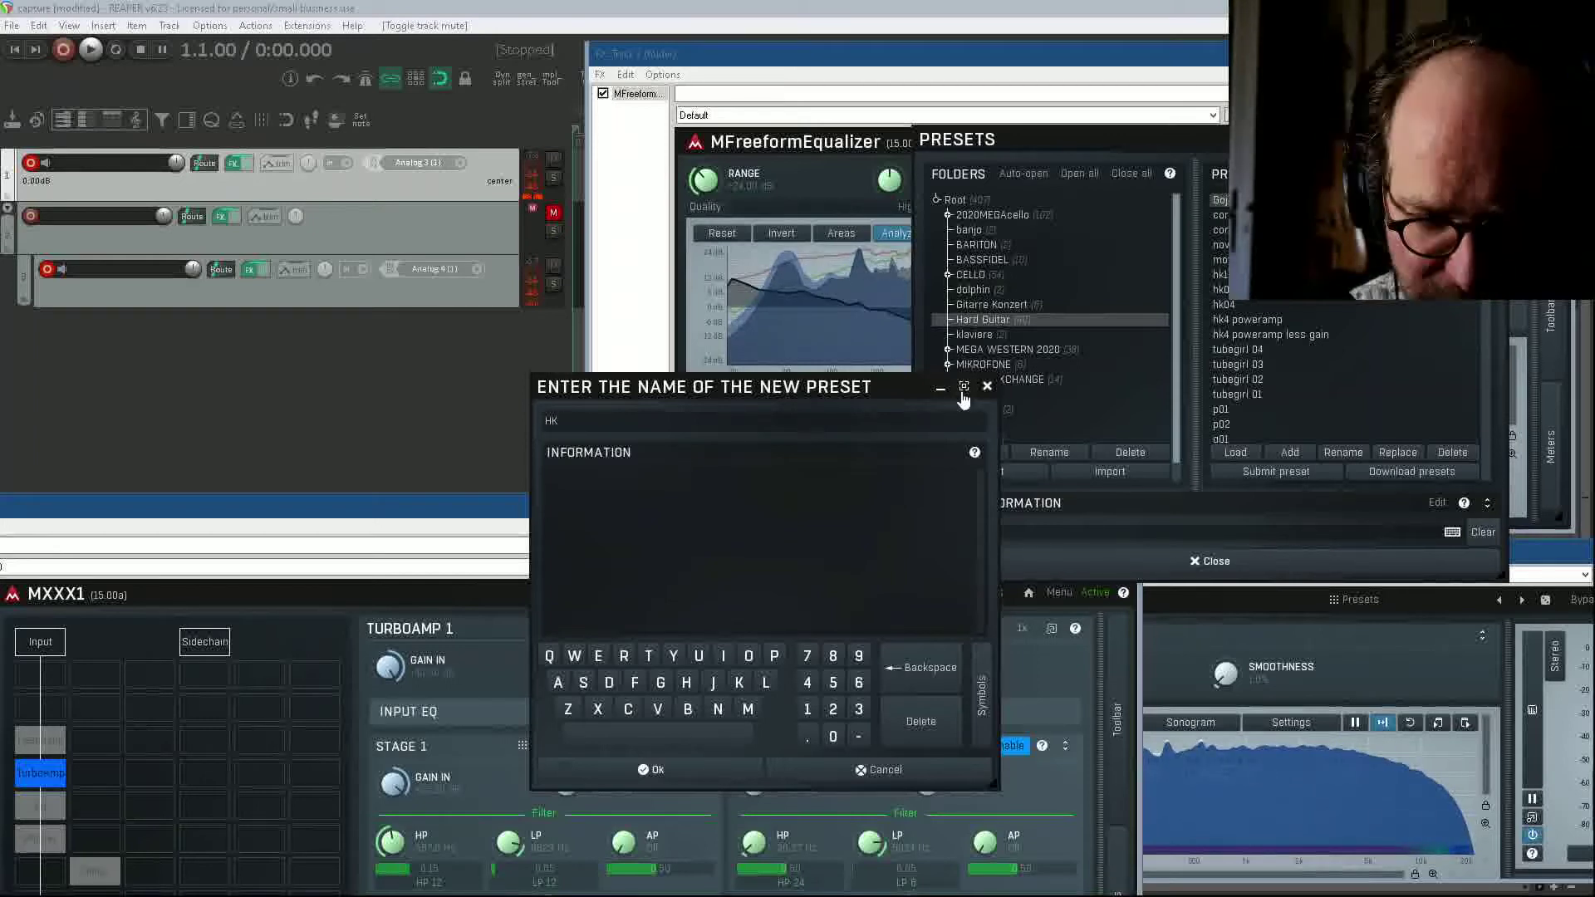
type(" TB")
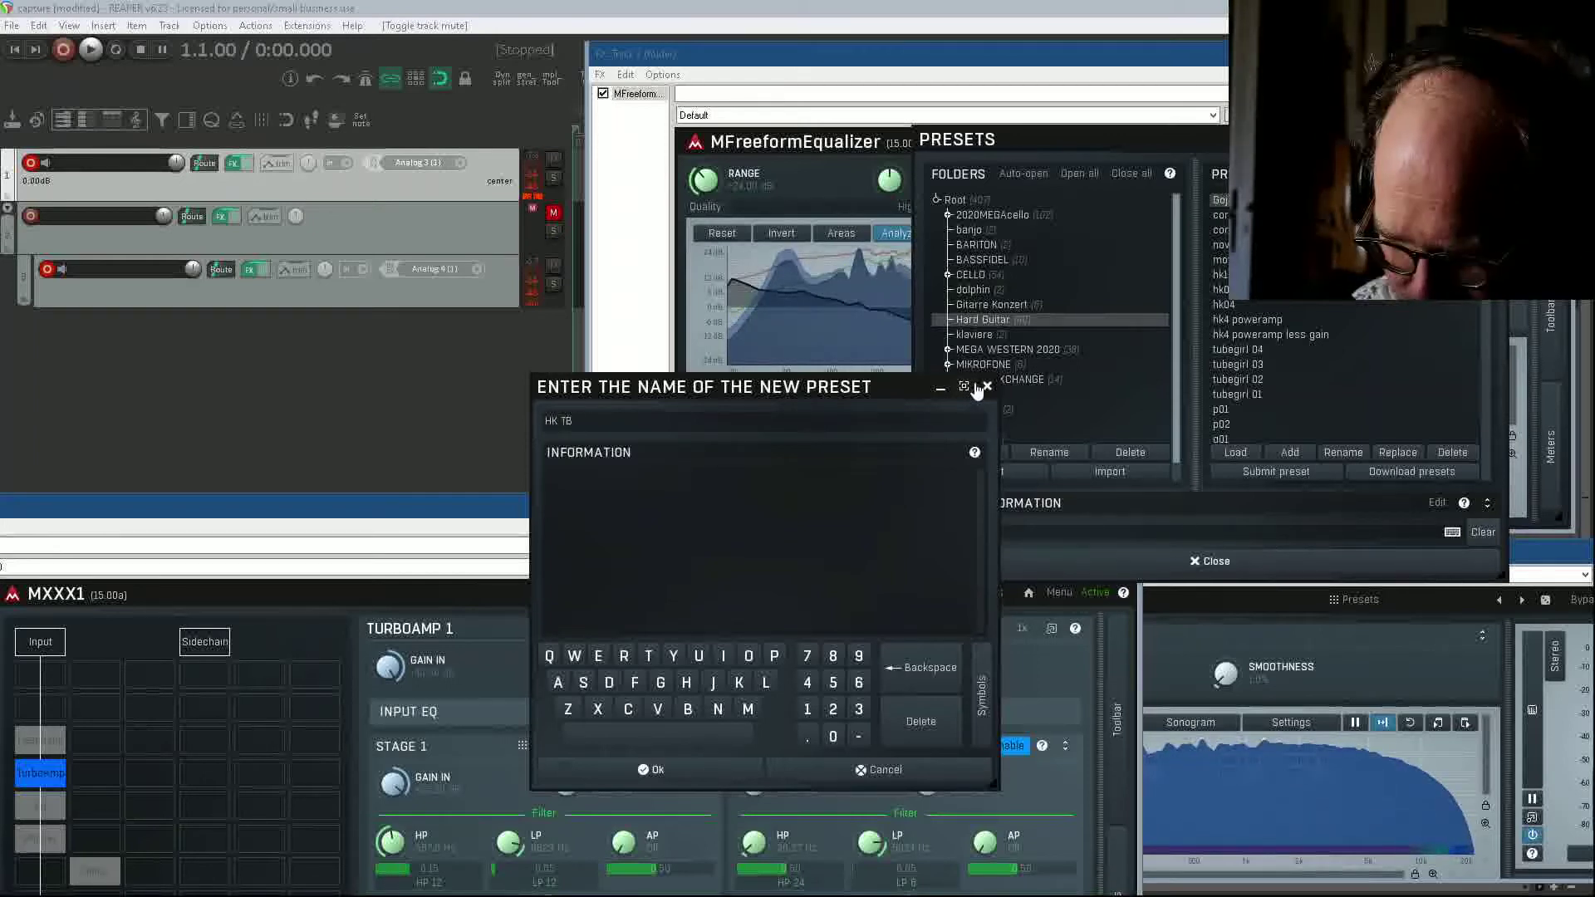
type(" 01 hard")
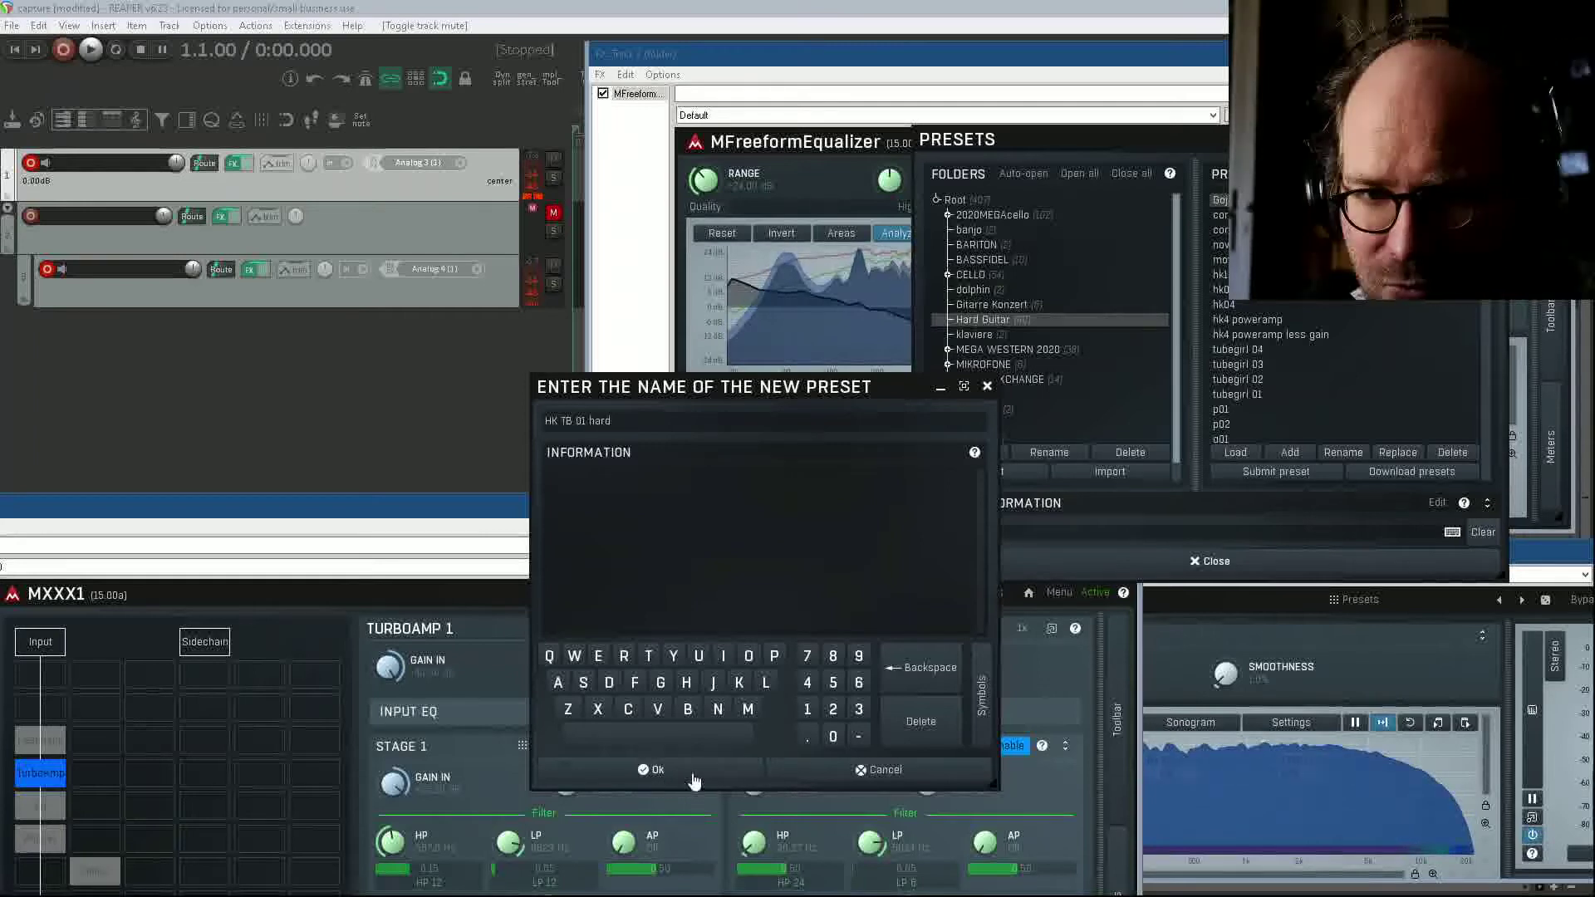
left_click(662, 773)
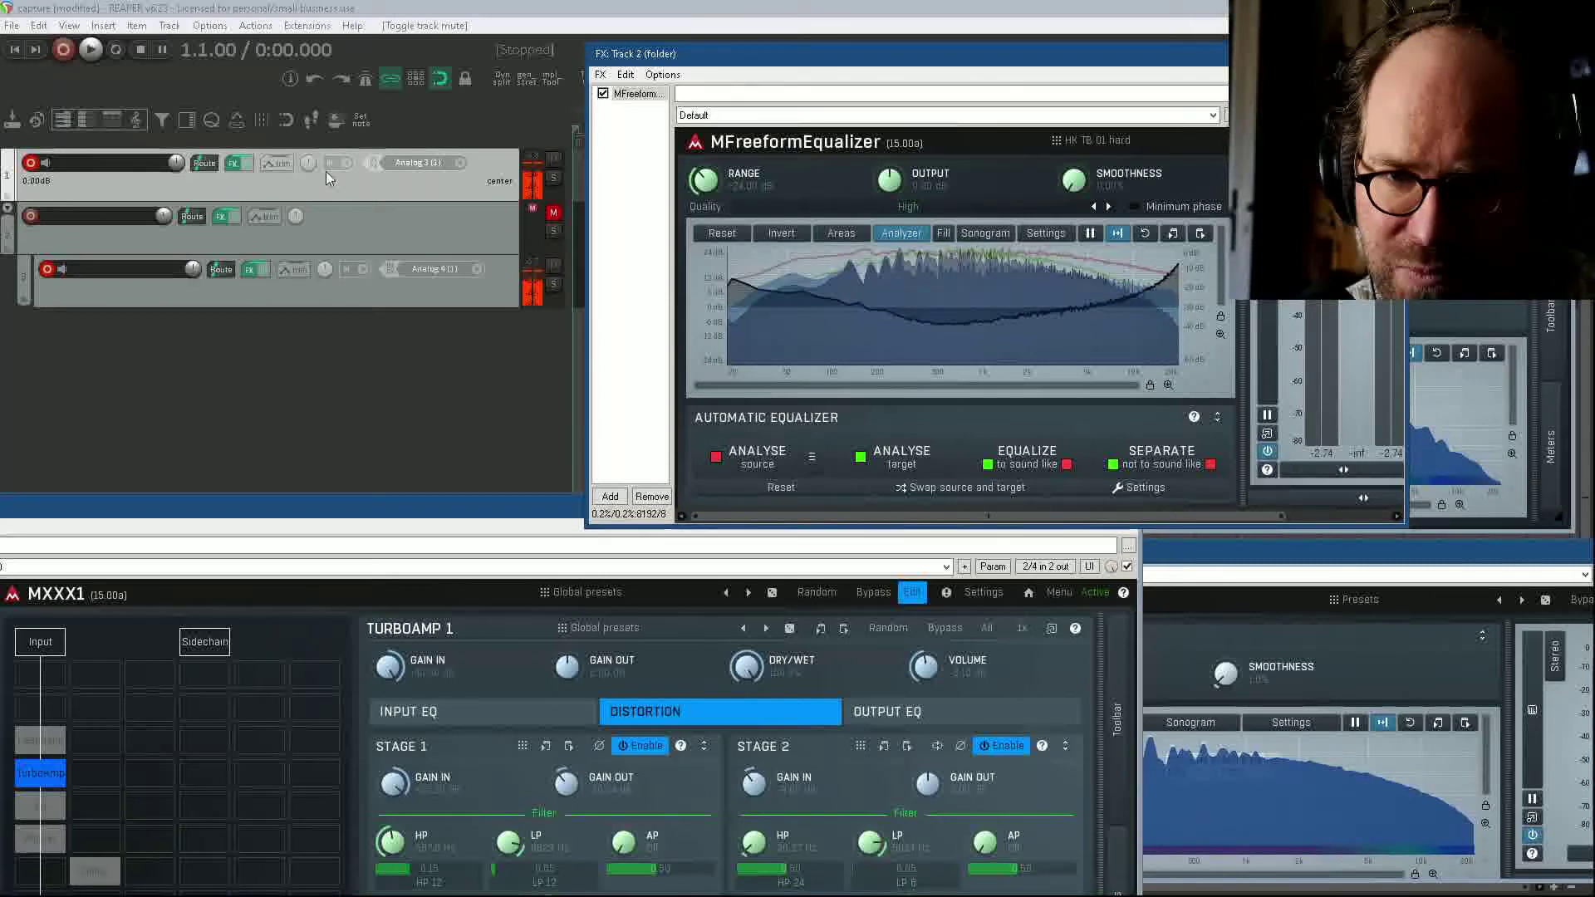
Step: Move the Tubeman track back into the folder as its last child, undoing the first attempt at reordering
left_click_drag(326, 171, 319, 301)
key("ctrl+z")
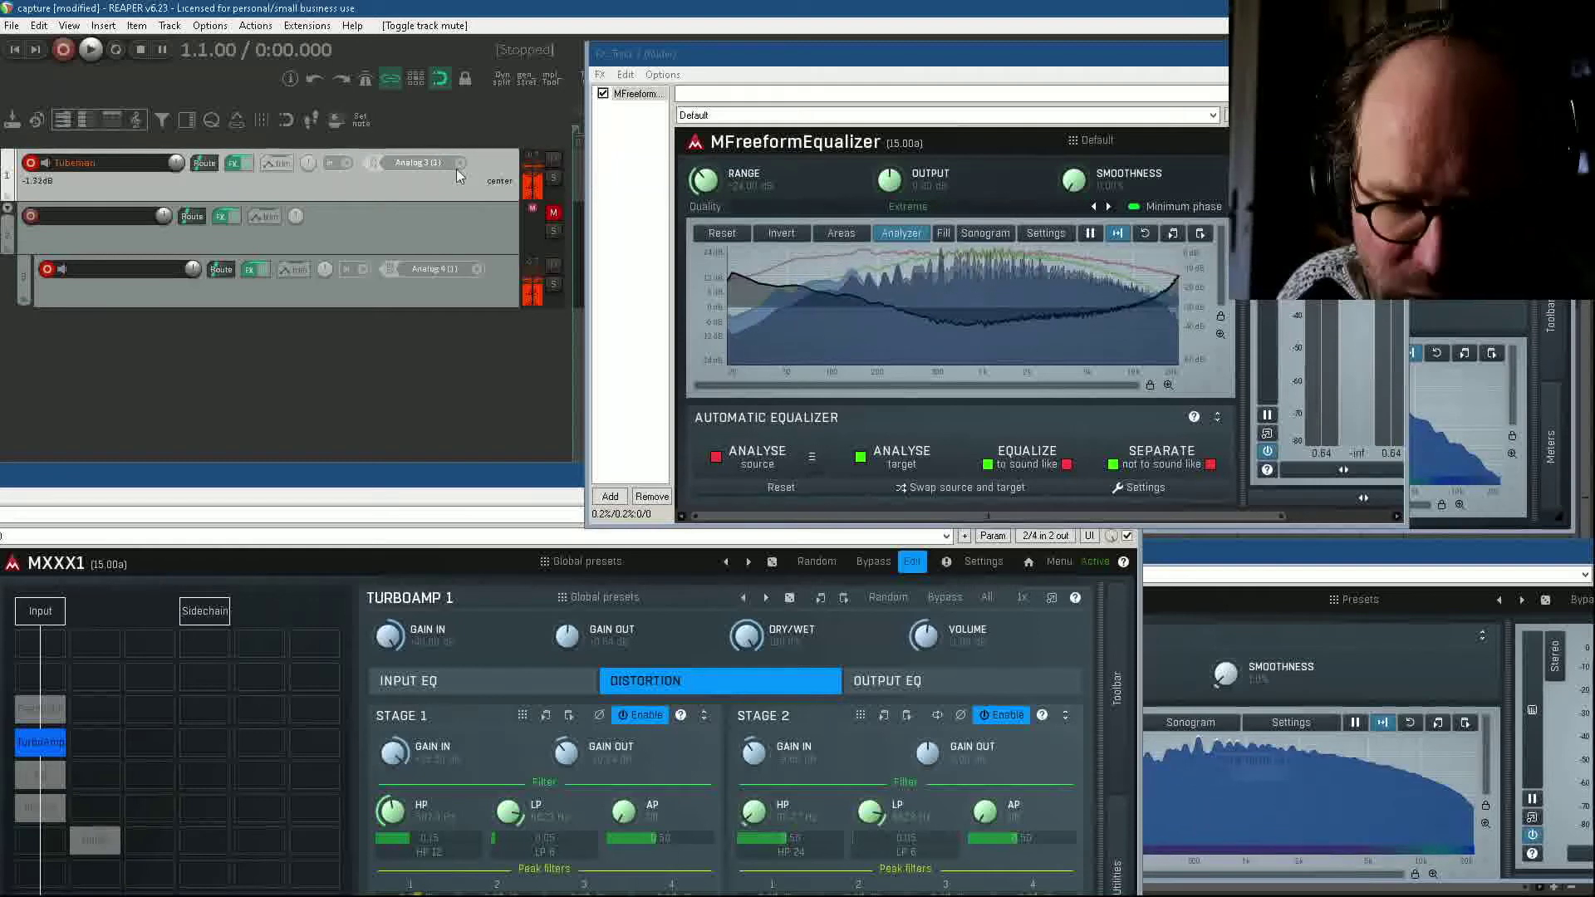
left_click_drag(452, 193, 457, 241)
left_click_drag(370, 285, 327, 242)
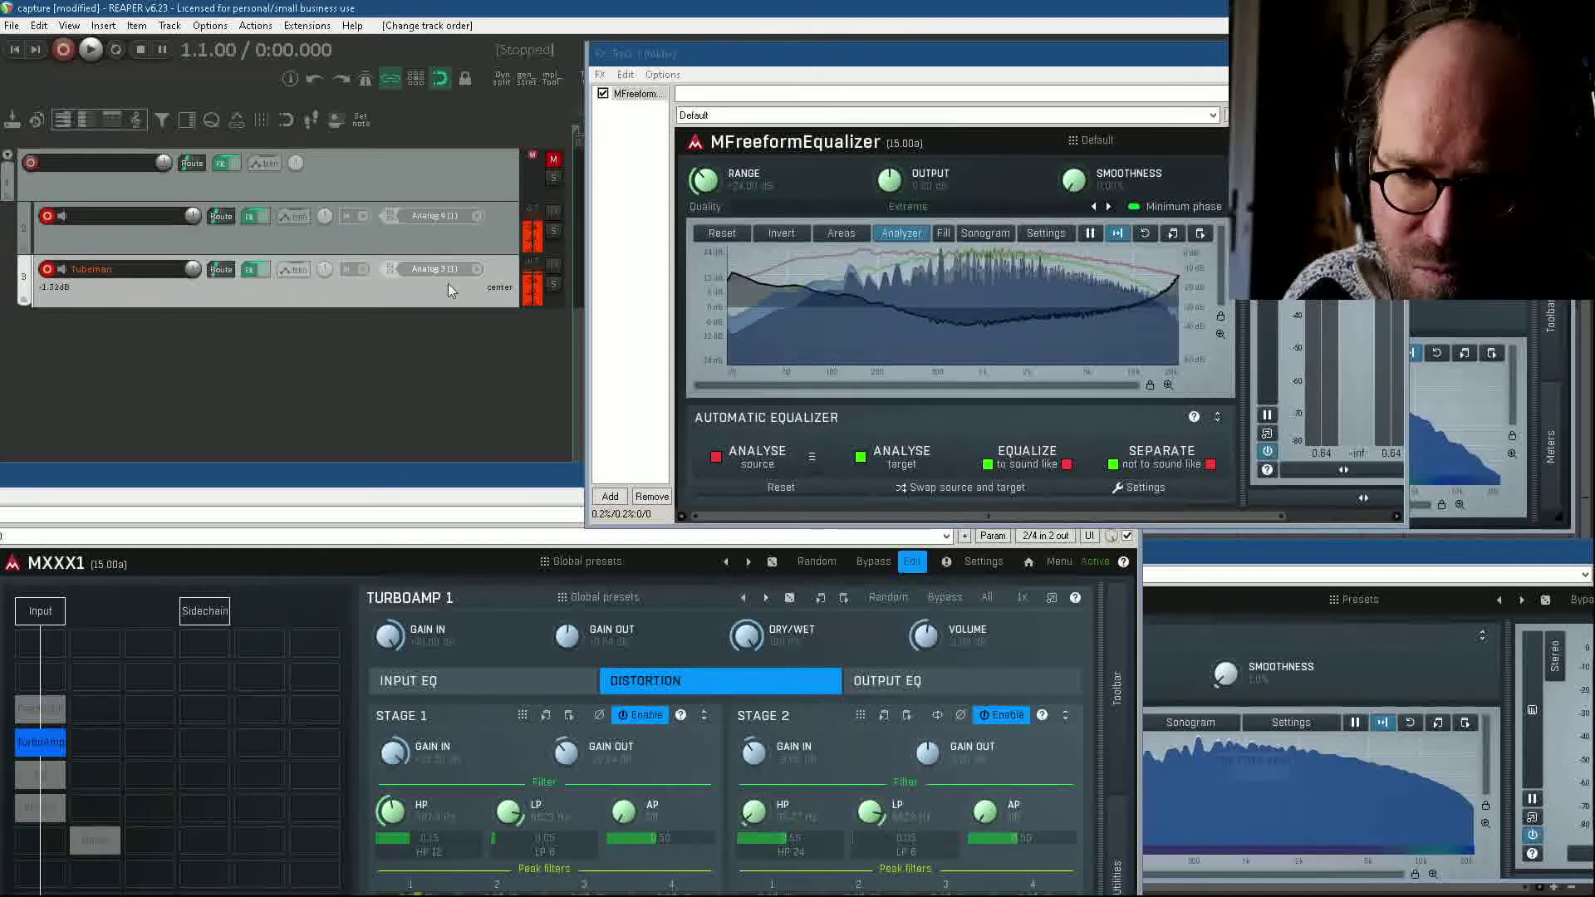
Step: Unmute the folder track and compare its sound with MFreeformEqualizer bypassed and enabled, leaving the equalizer on
left_click(553, 158)
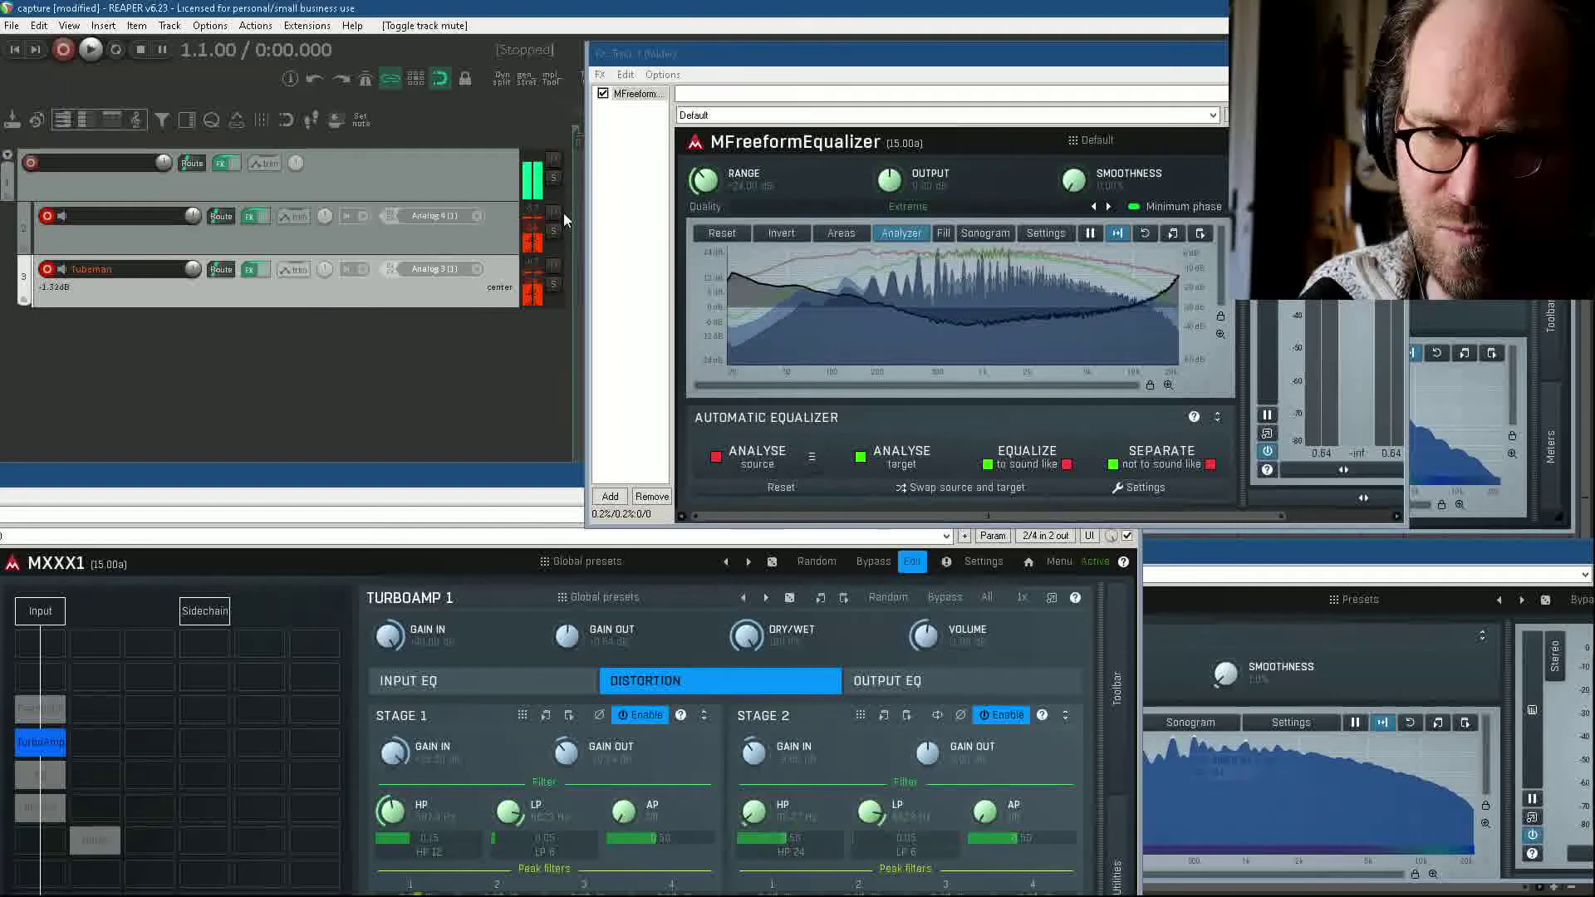
left_click(603, 94)
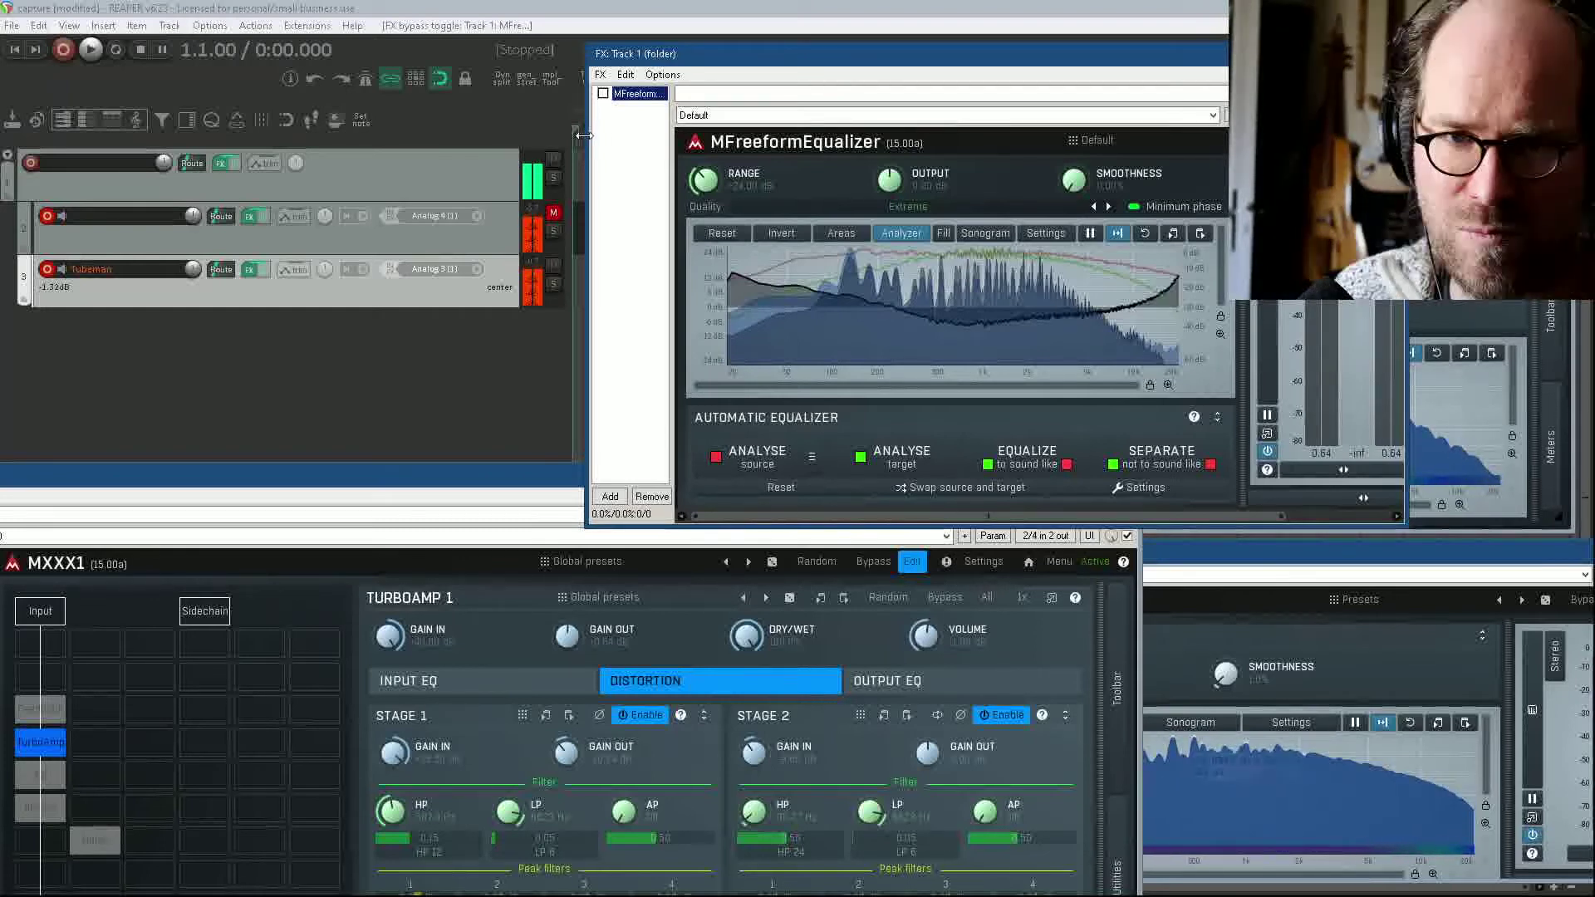
left_click(603, 94)
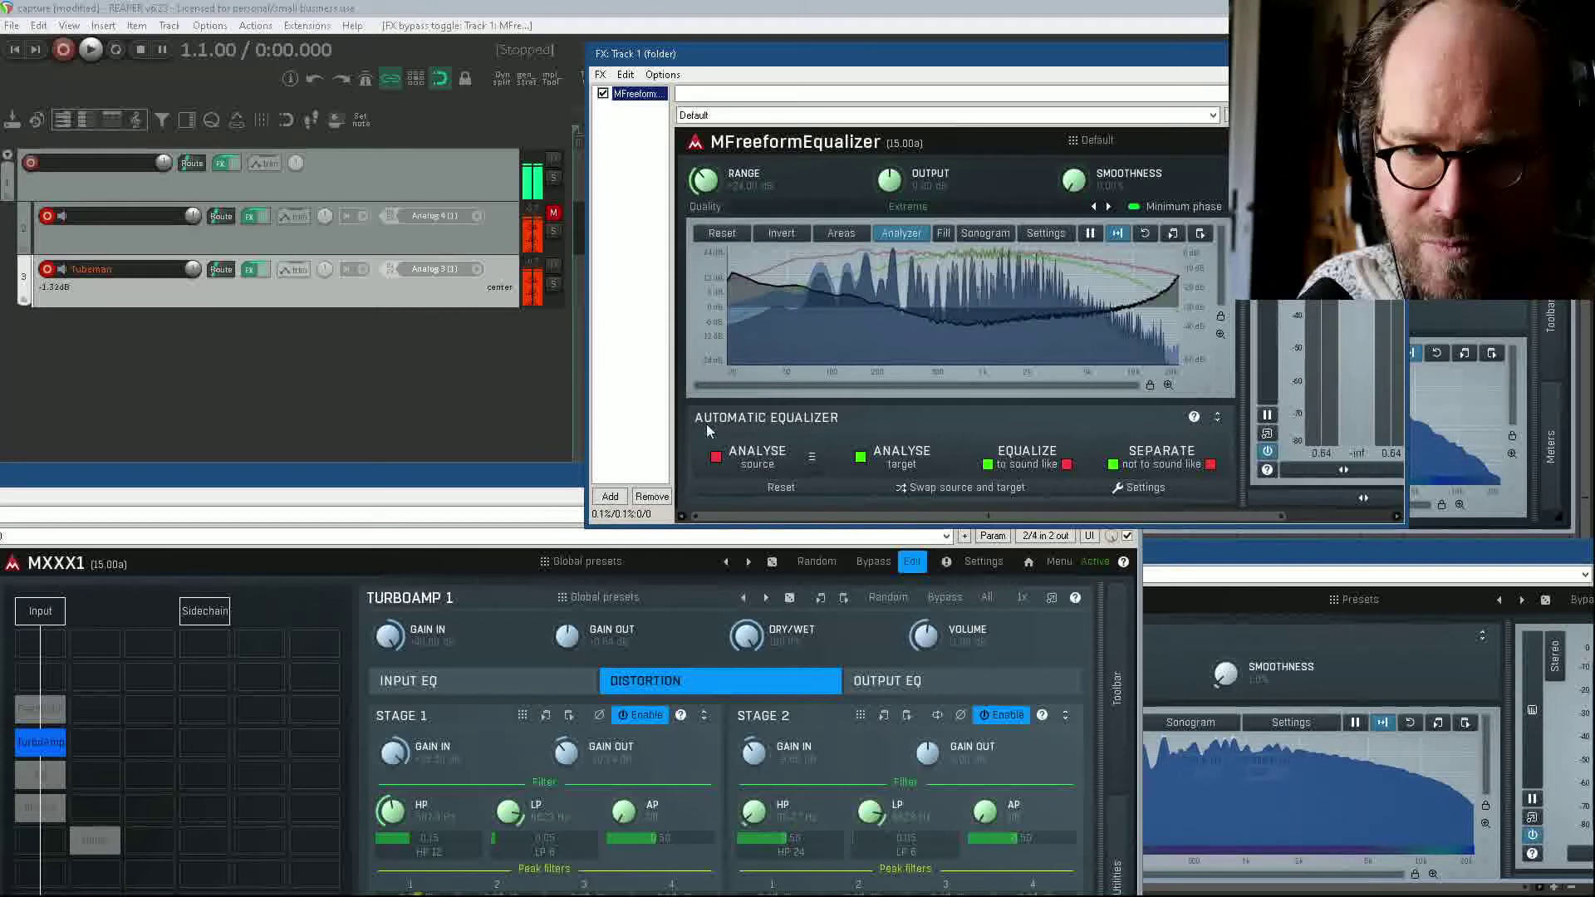
Step: Create a new equalizer preset folder named hk clone
left_click(1091, 140)
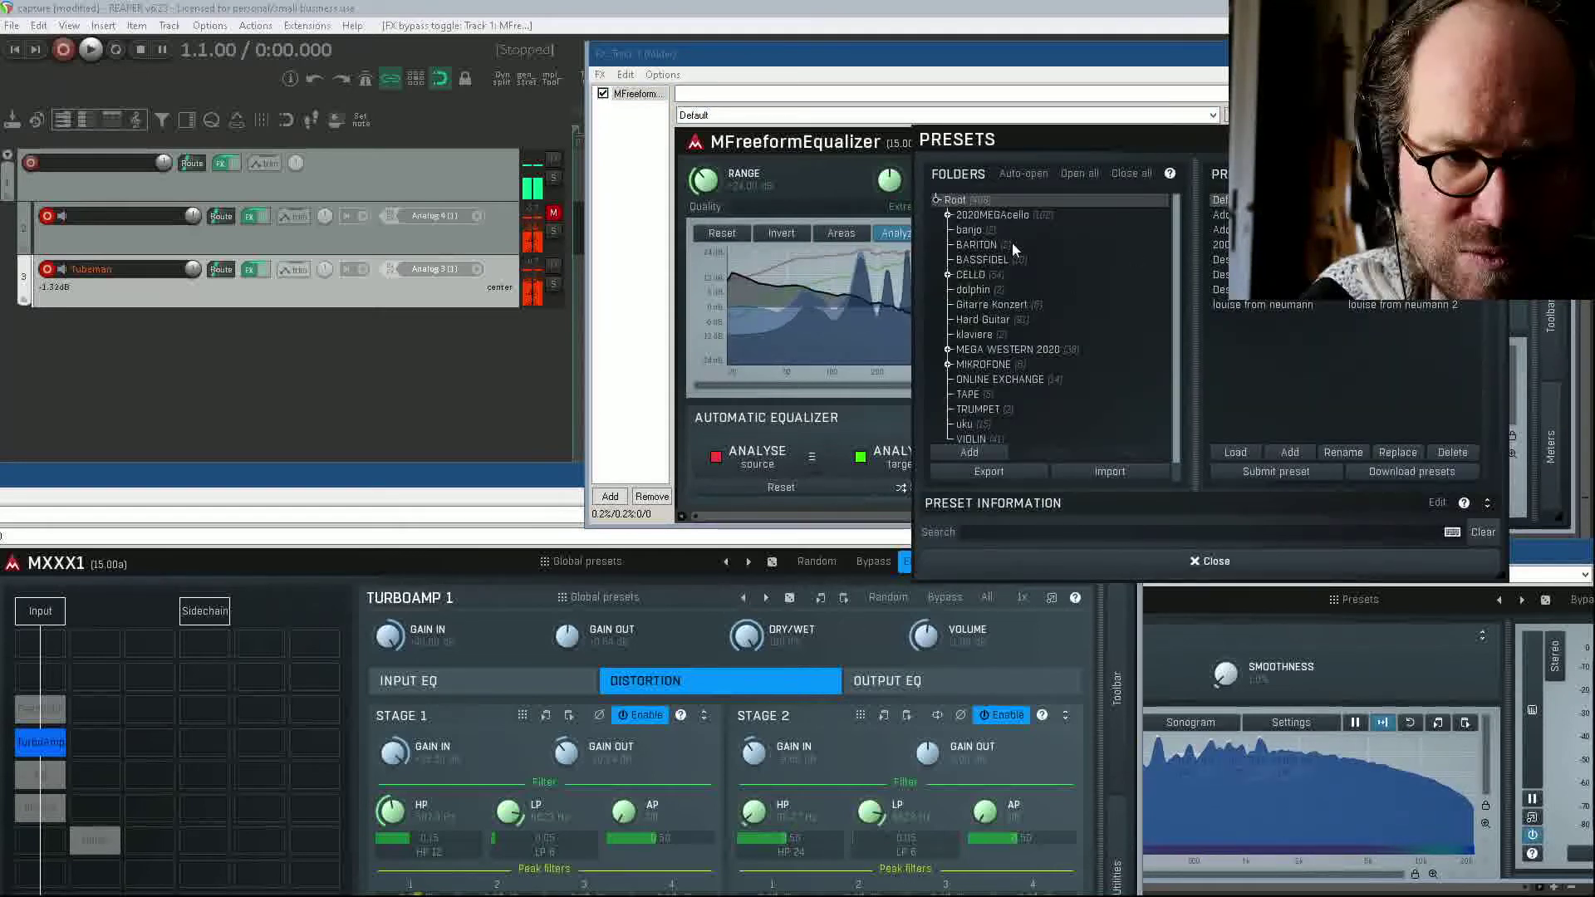
left_click(967, 450)
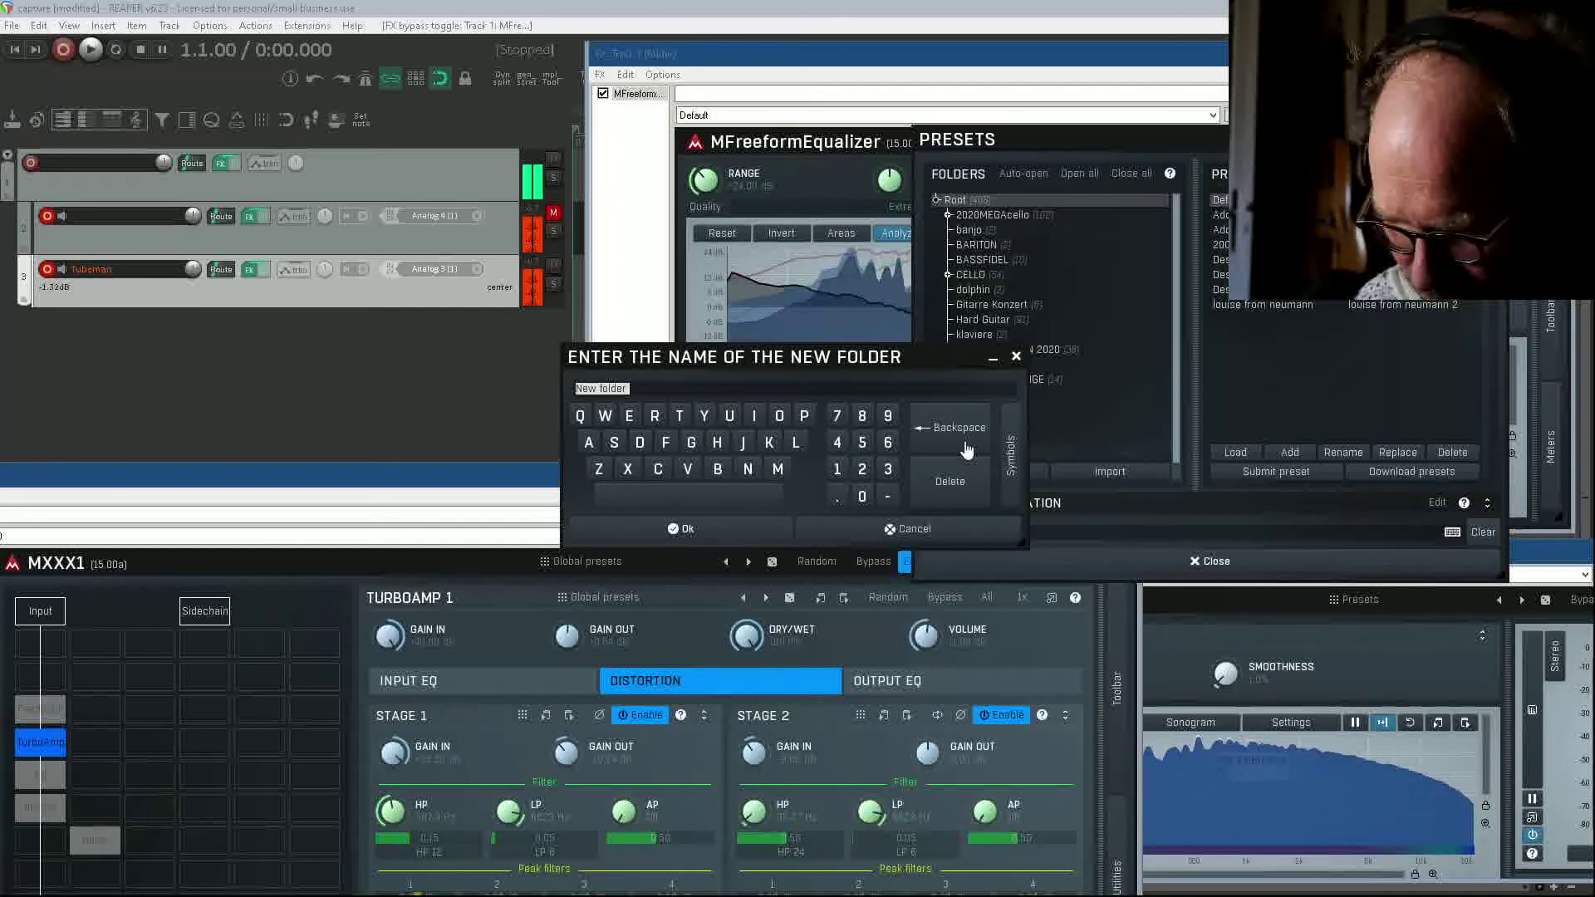
type("hk clone")
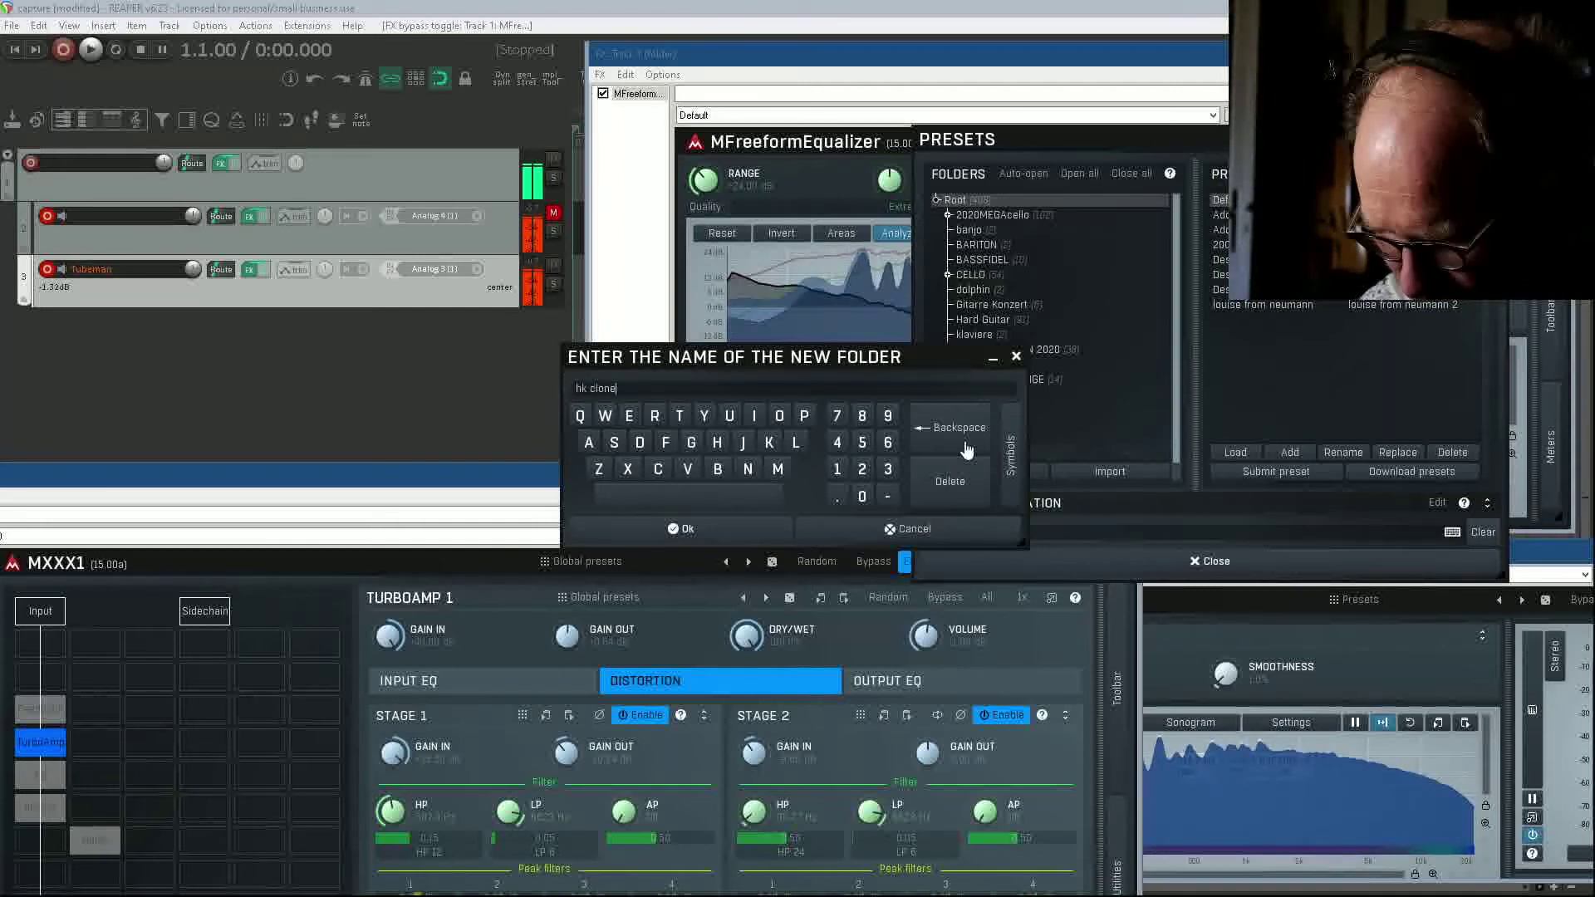
key("Return")
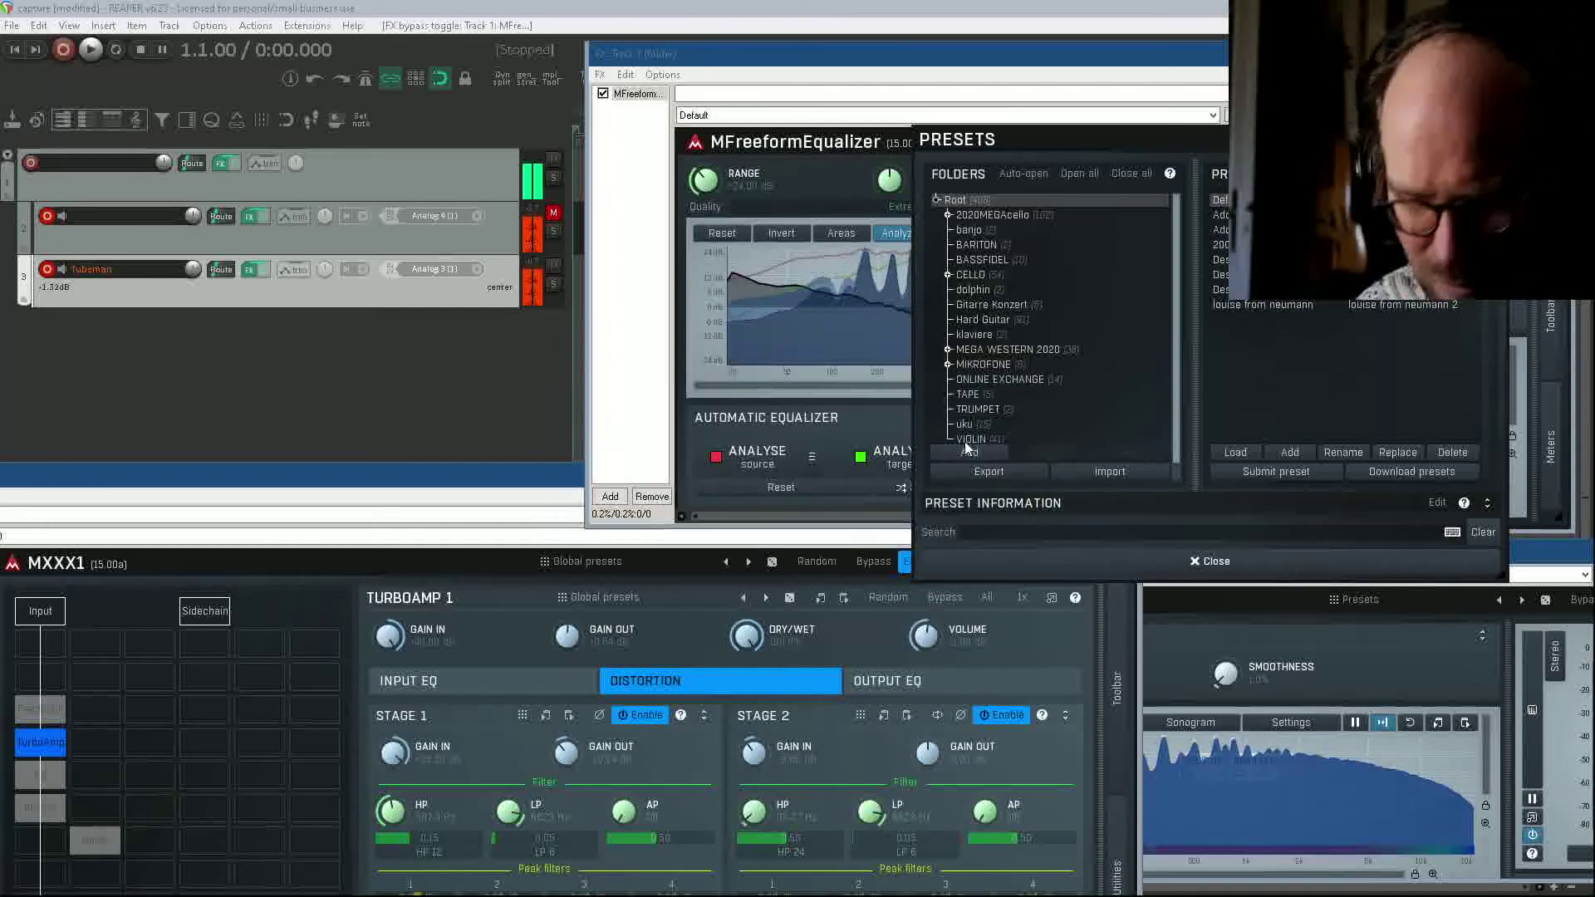
scroll(1030, 287, "down", 1)
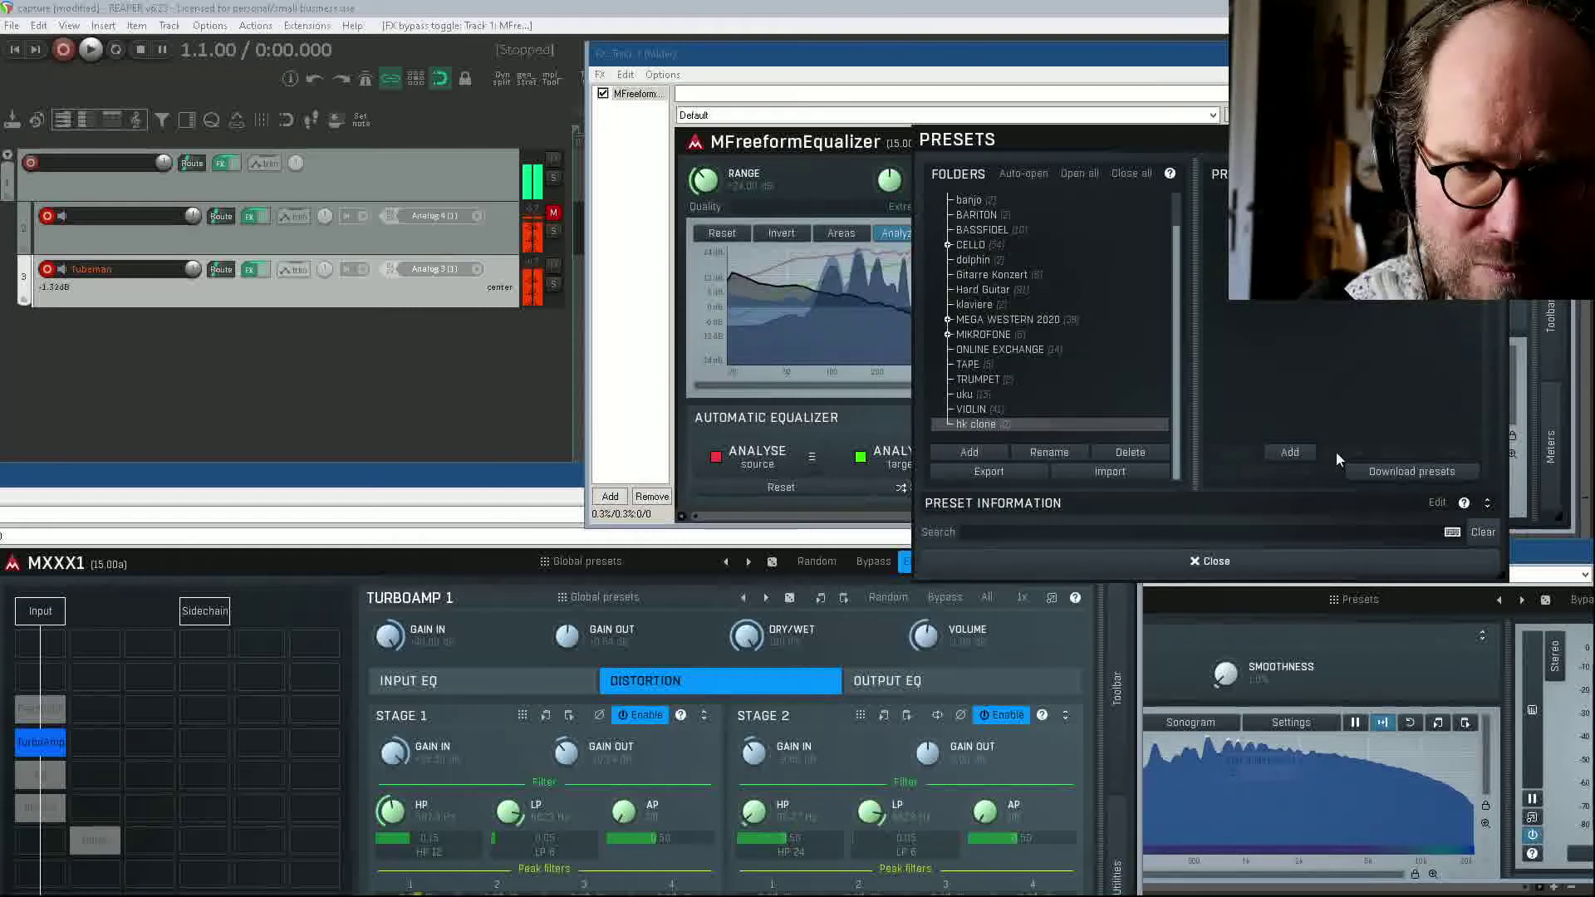
Step: Save the current equalizer curve as a preset named hk hard 01 in the hk clone folder
left_click(1289, 452)
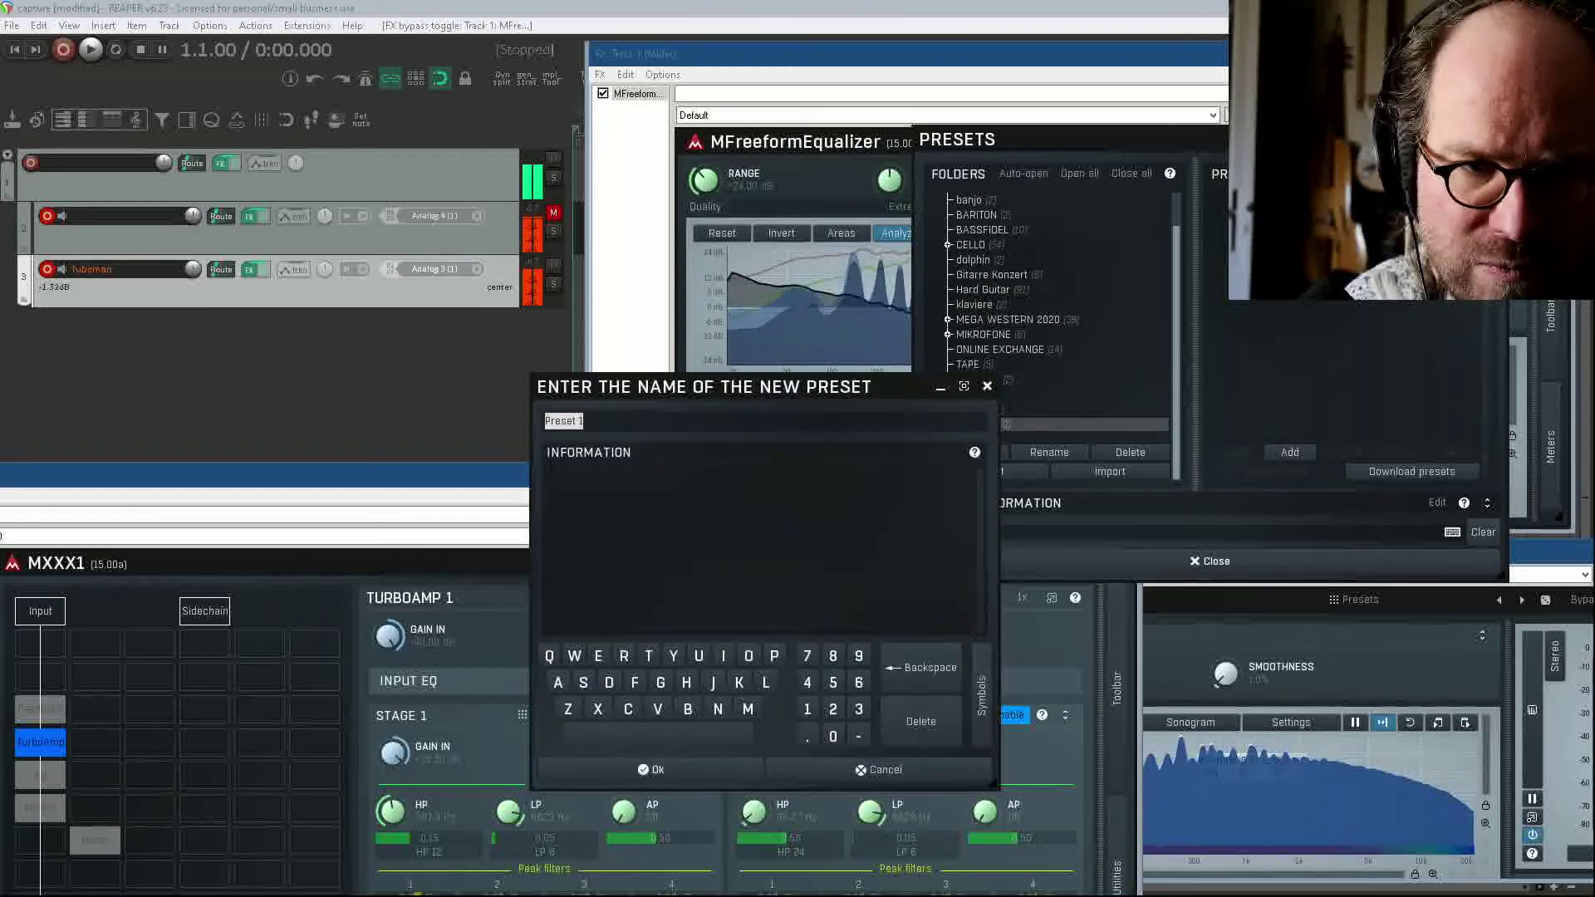
type("hk")
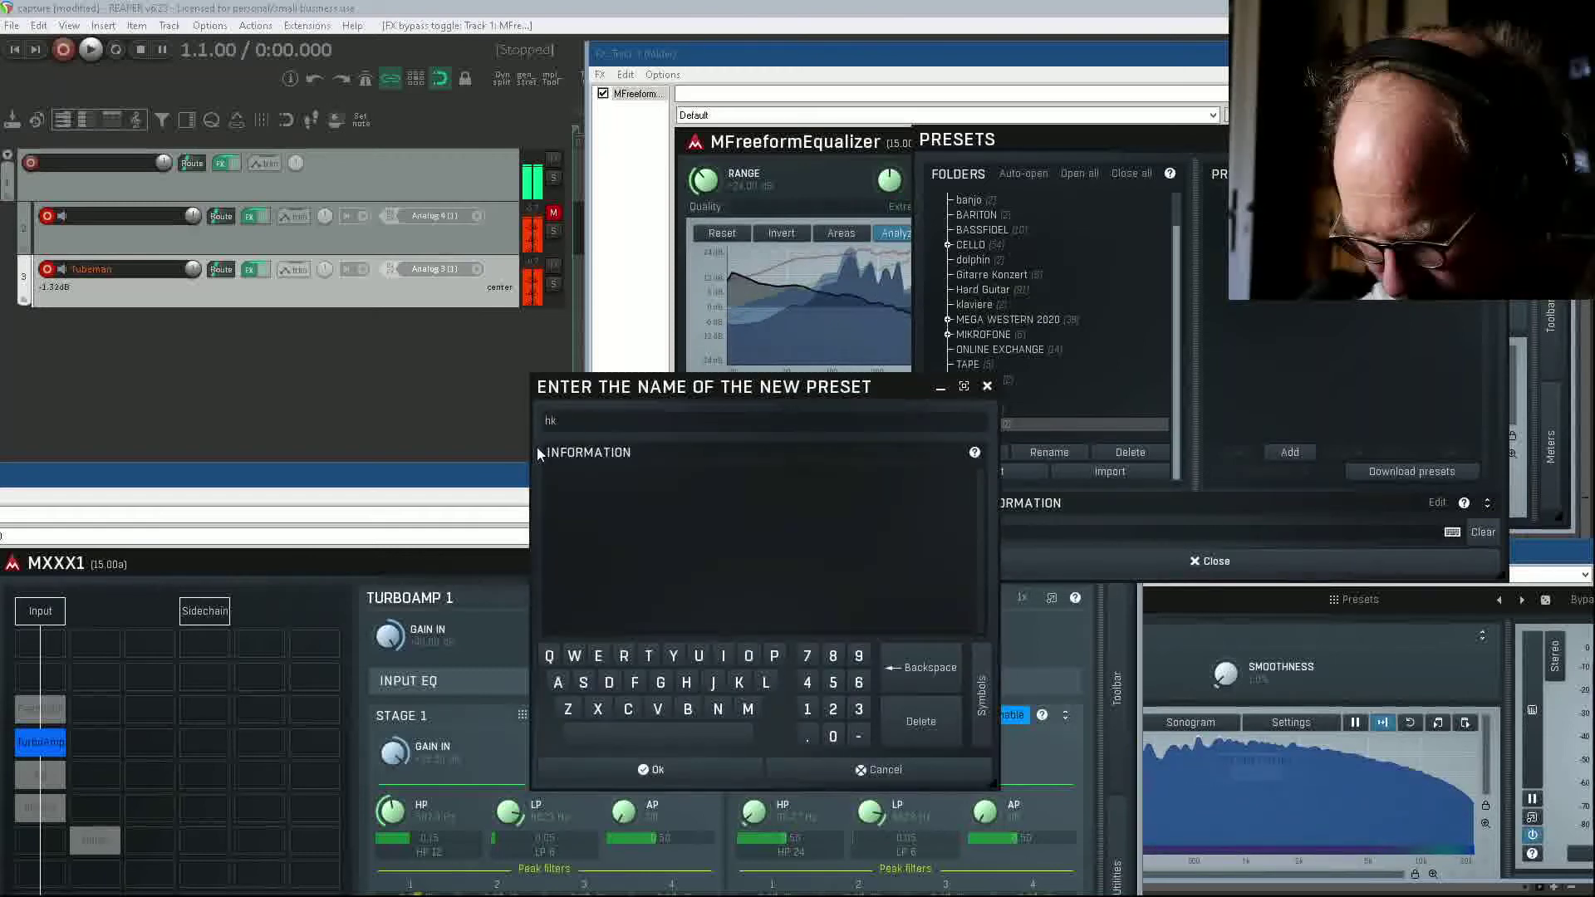
type(" hard 01")
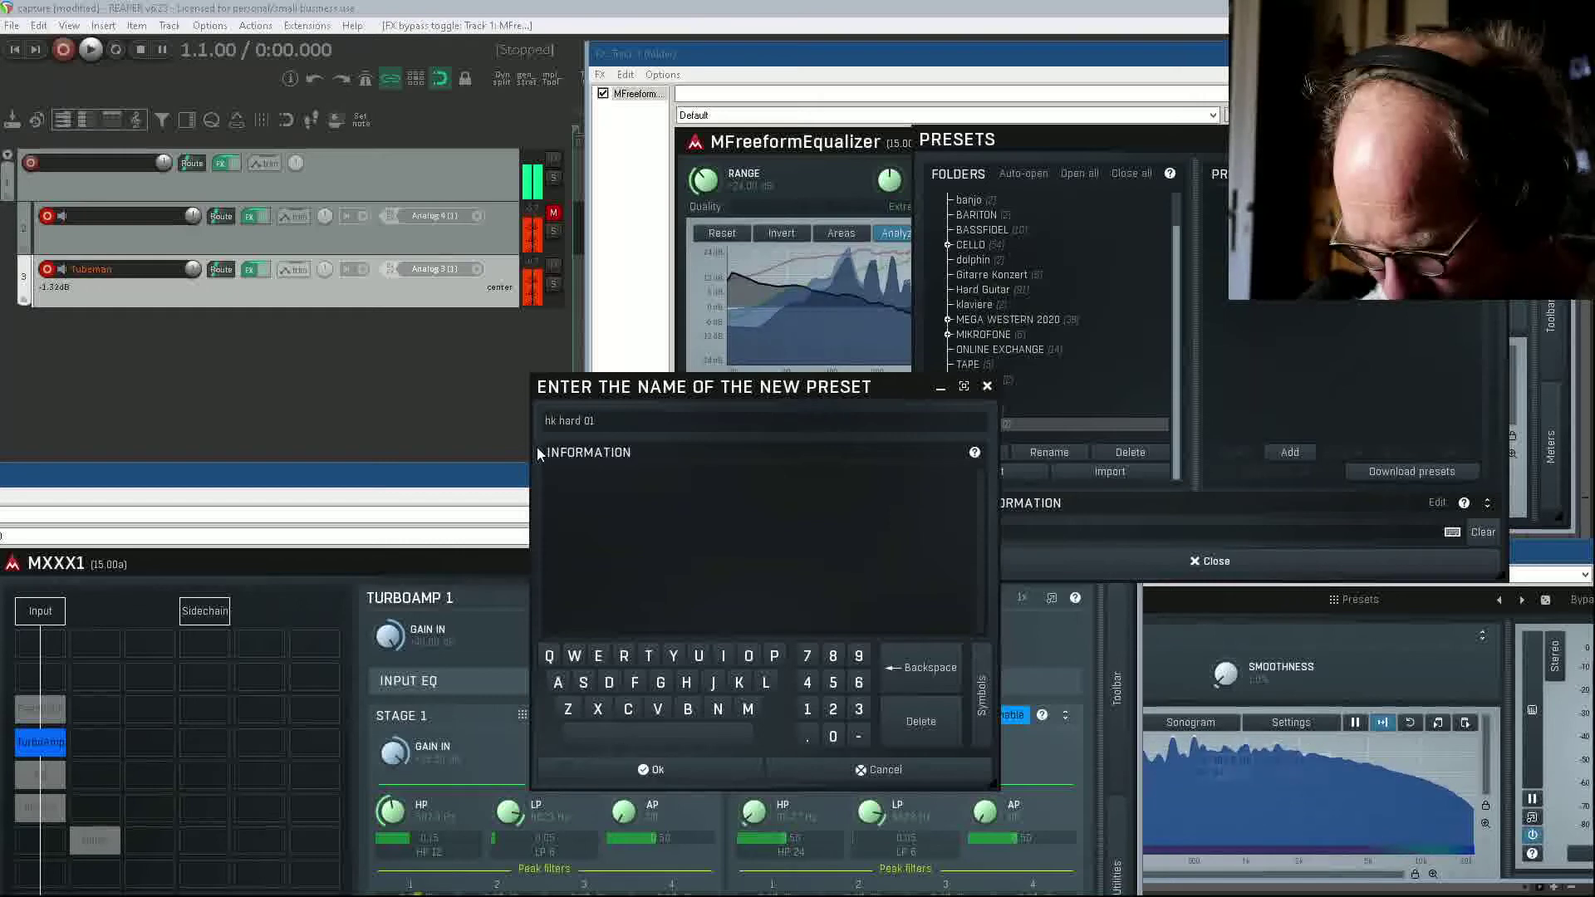
key("Return")
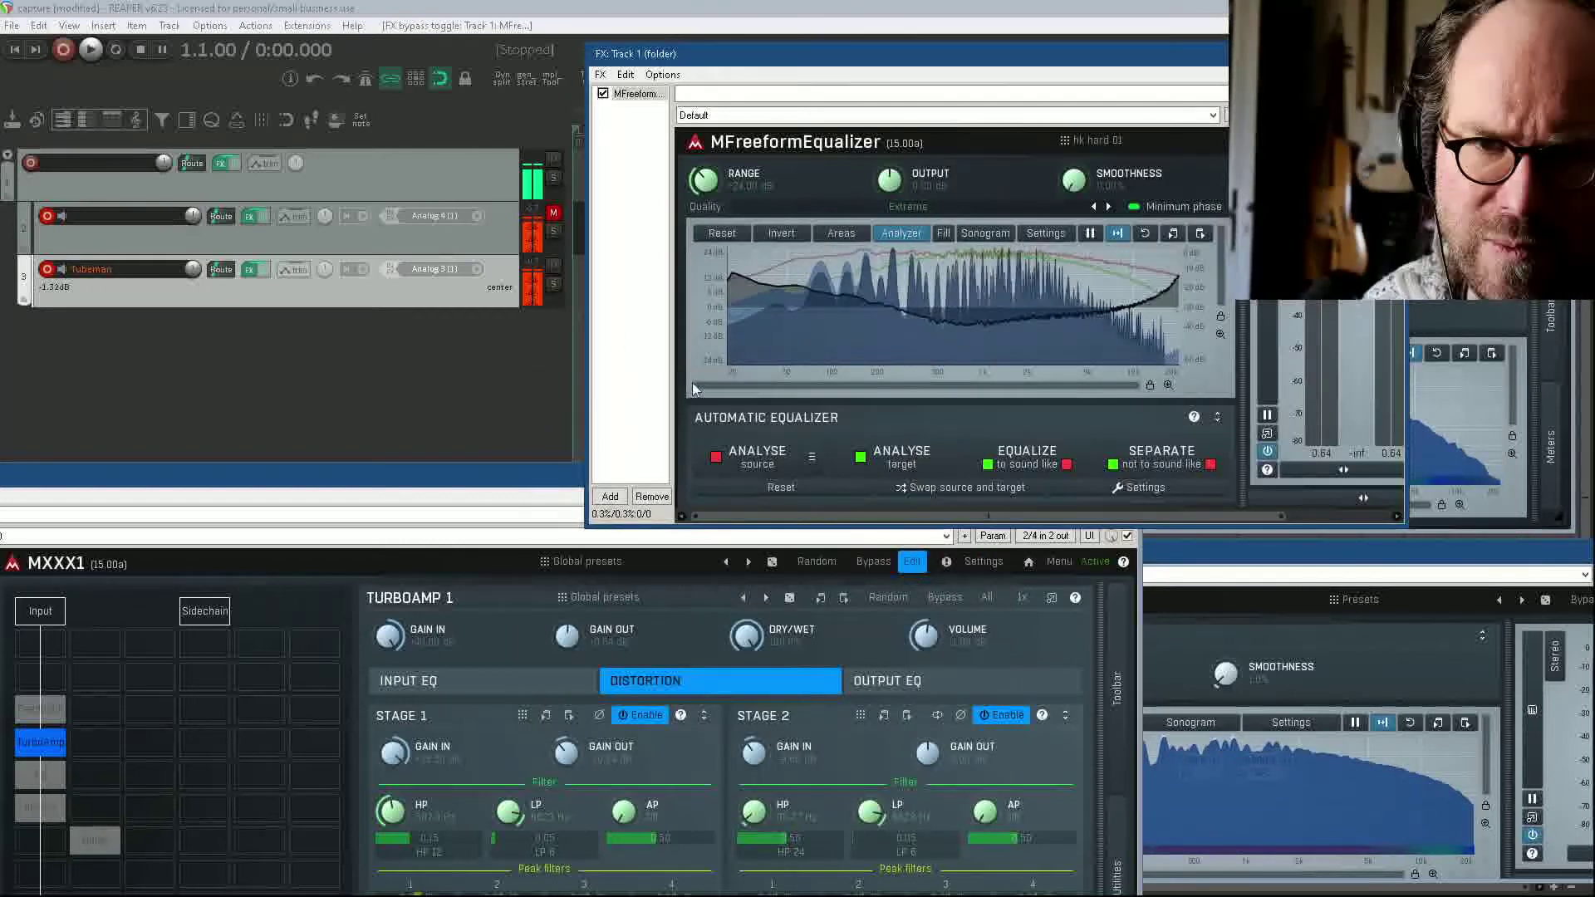
Step: Analyse the Tubeman signal as the automatic equalizer's source, and switch the mutes so only the clone track plays
left_click(724, 453)
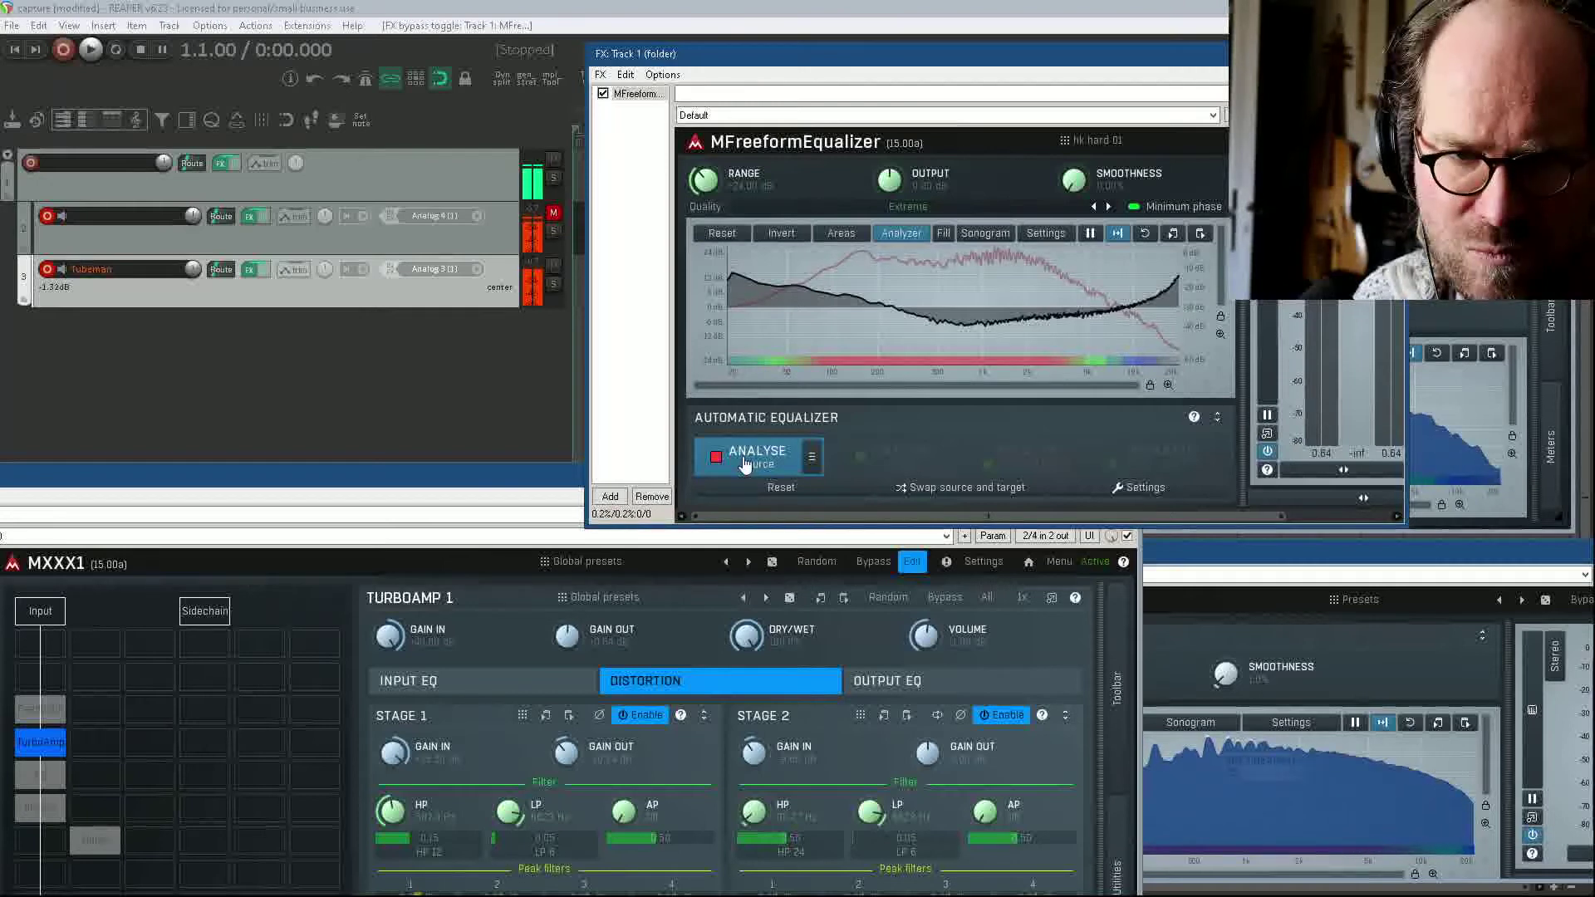
left_click(745, 461)
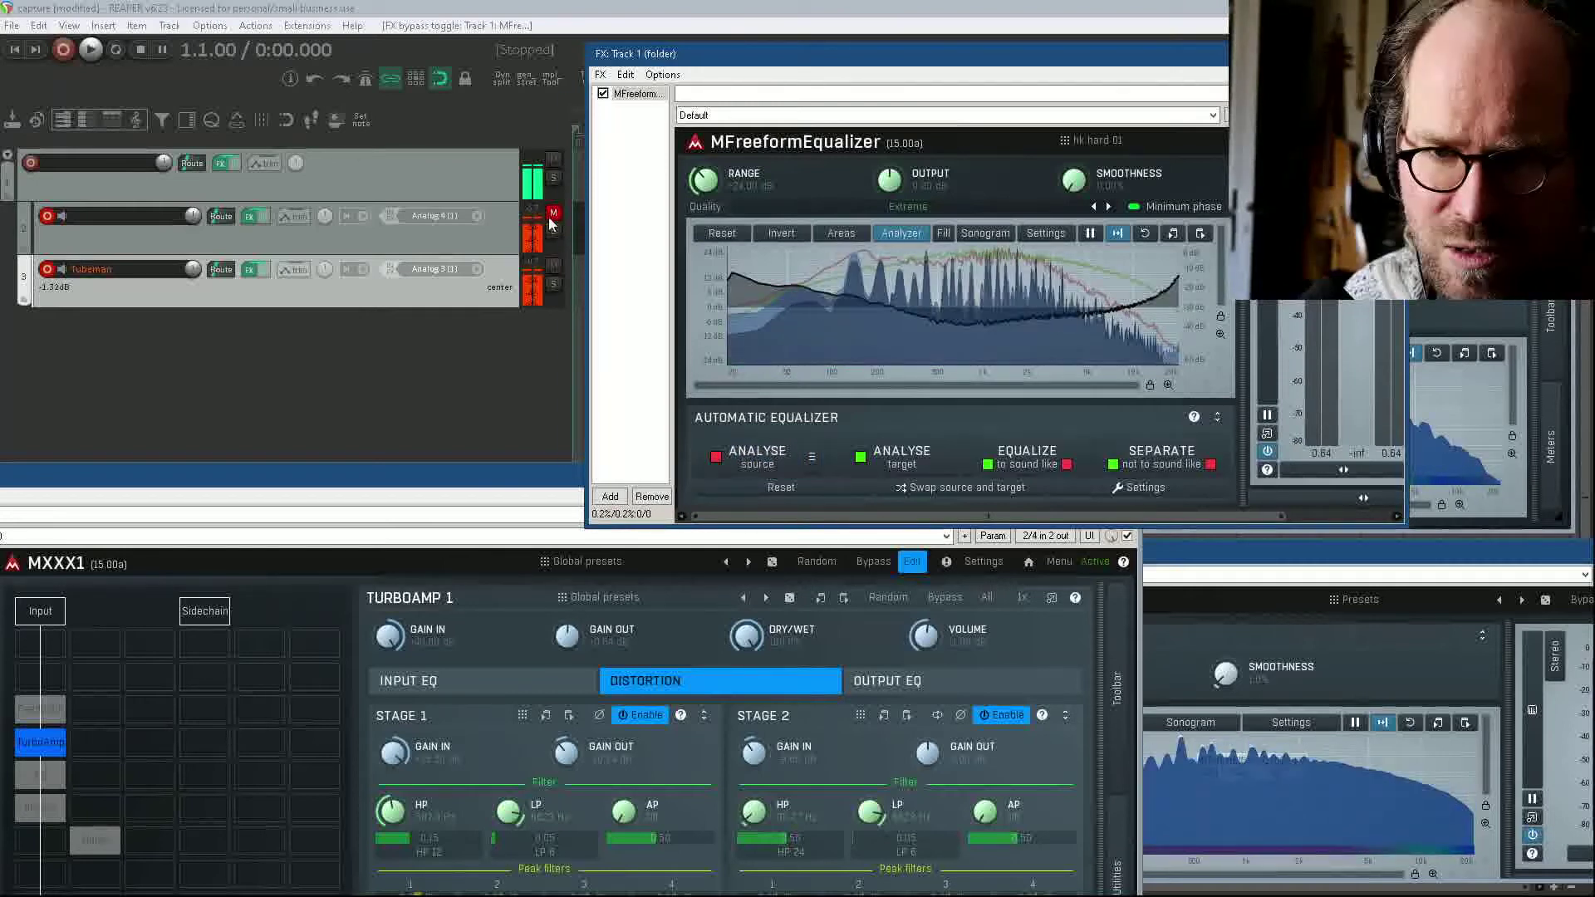
left_click(555, 260)
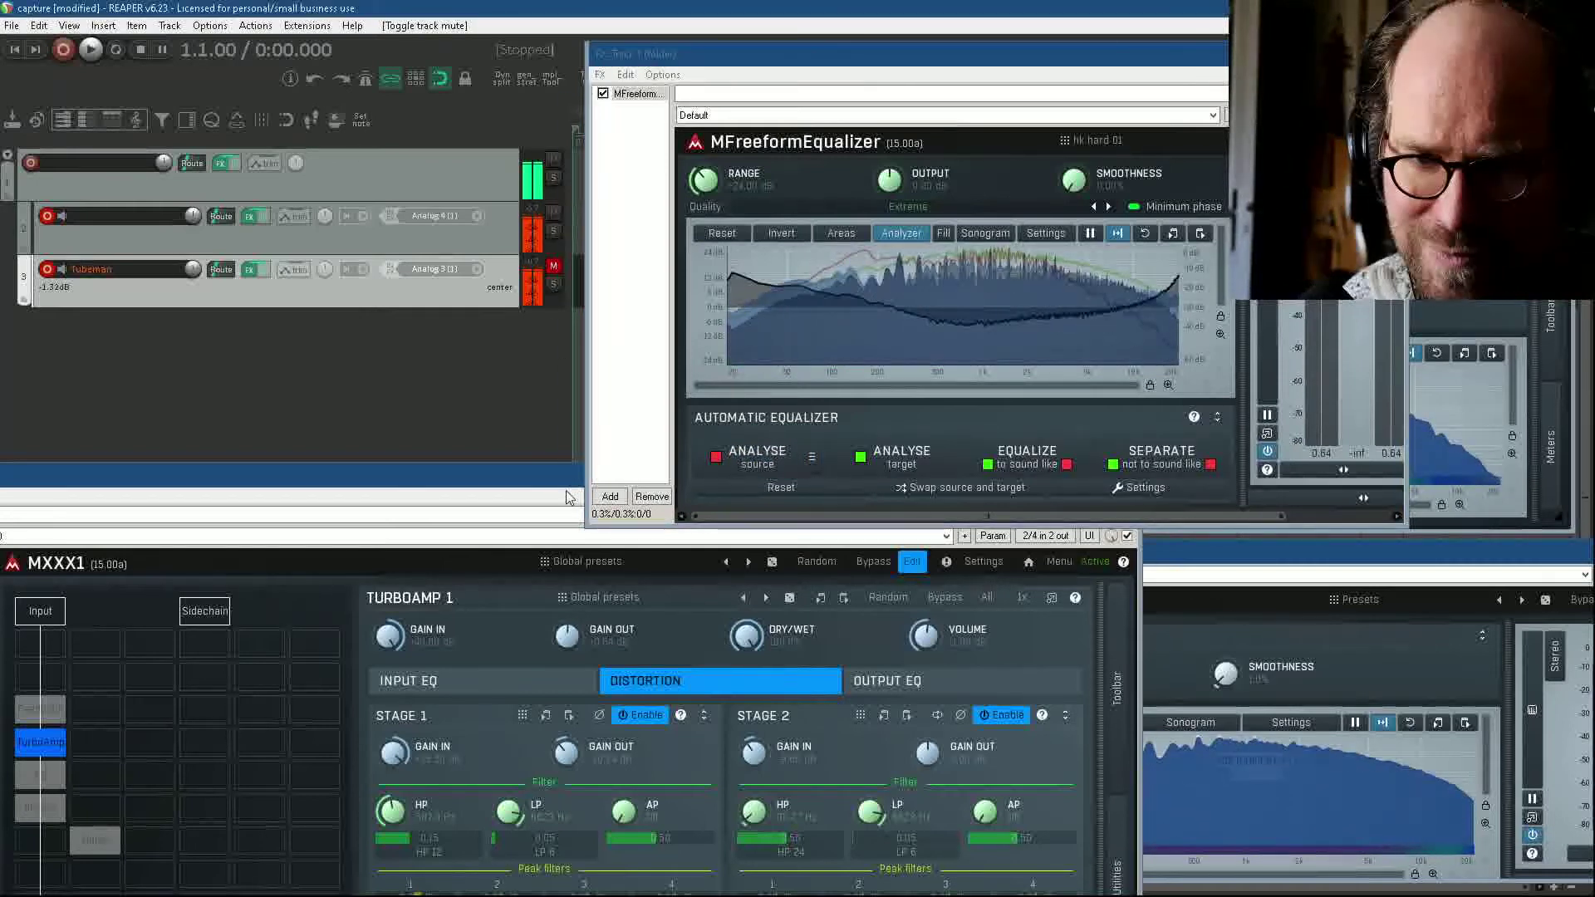
Step: Lower TurboAmp 1's input gain and analyse the clone as the automatic equalizer's target, updating the curve to match the source
left_click(406, 631)
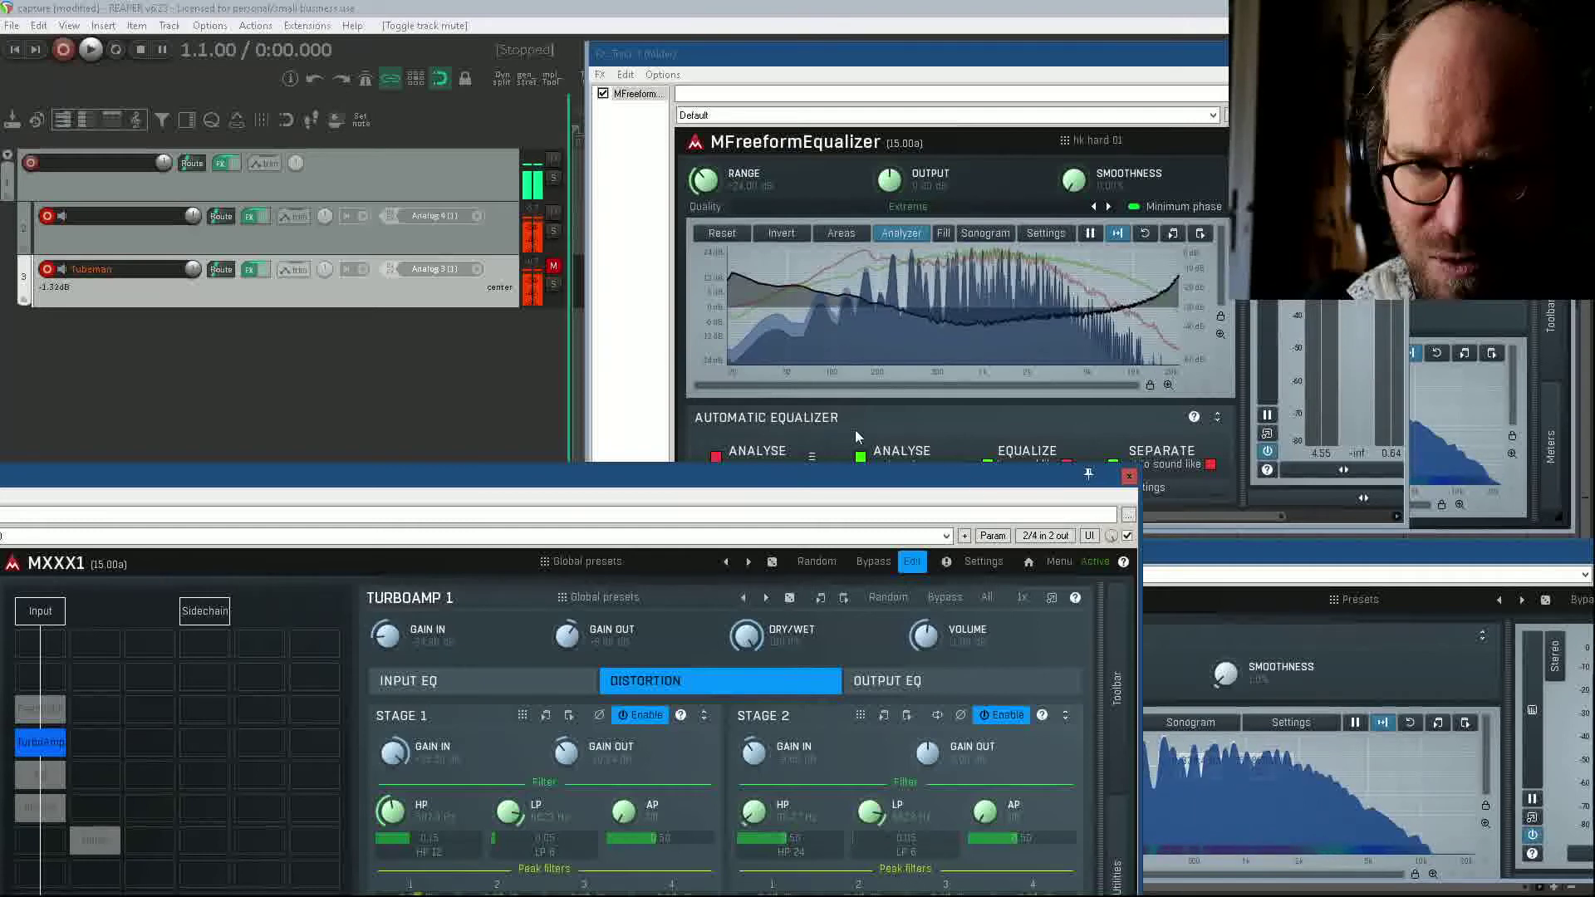
left_click(887, 451)
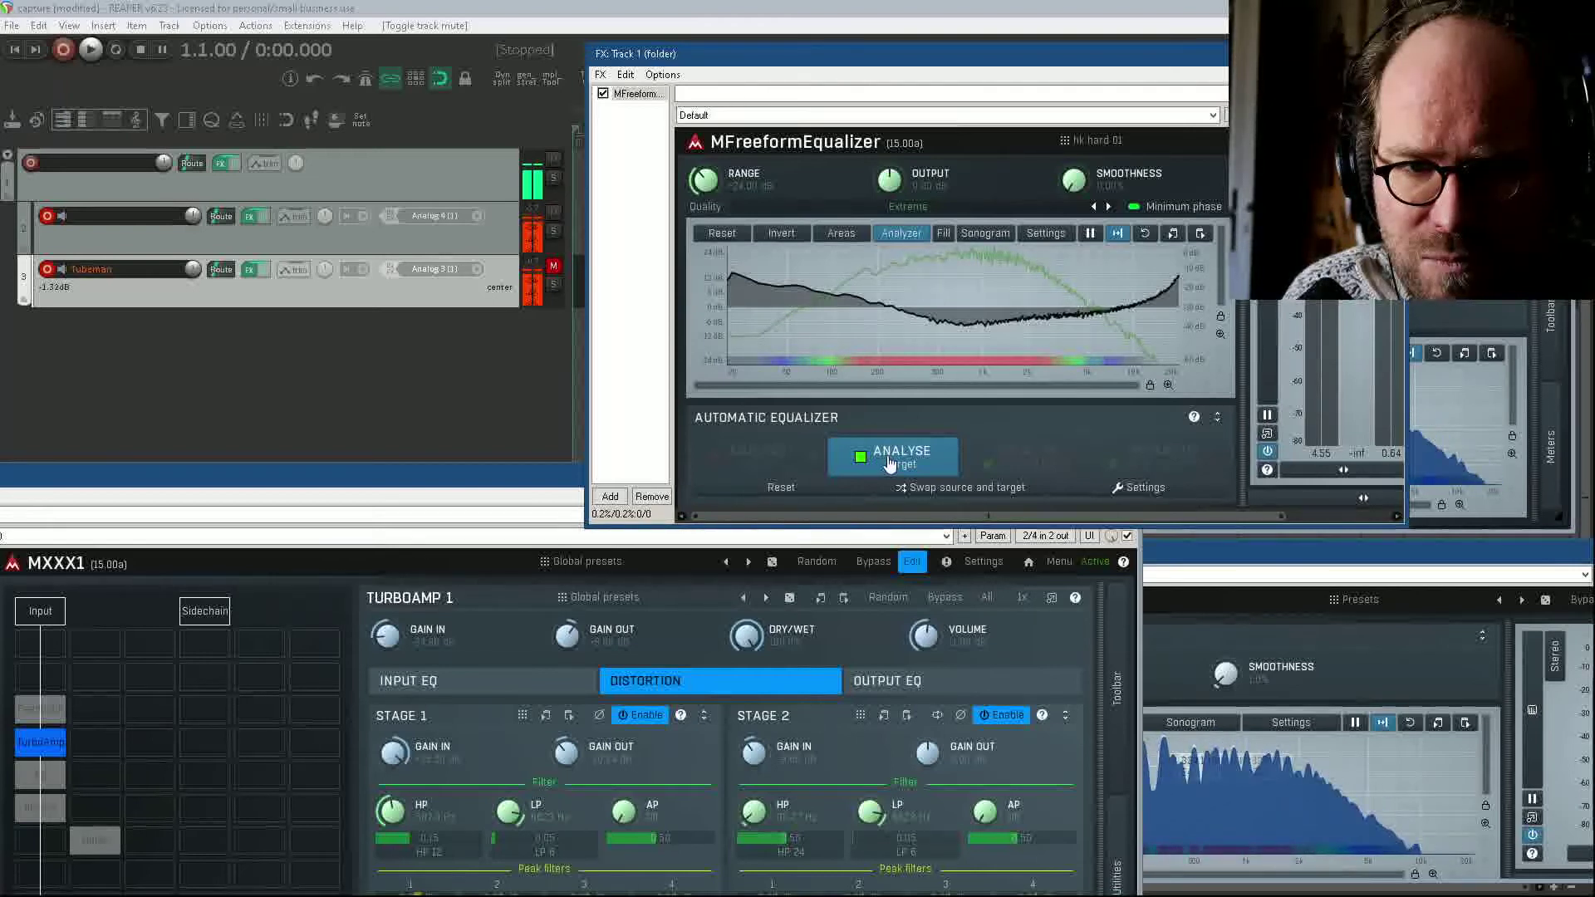
left_click(890, 462)
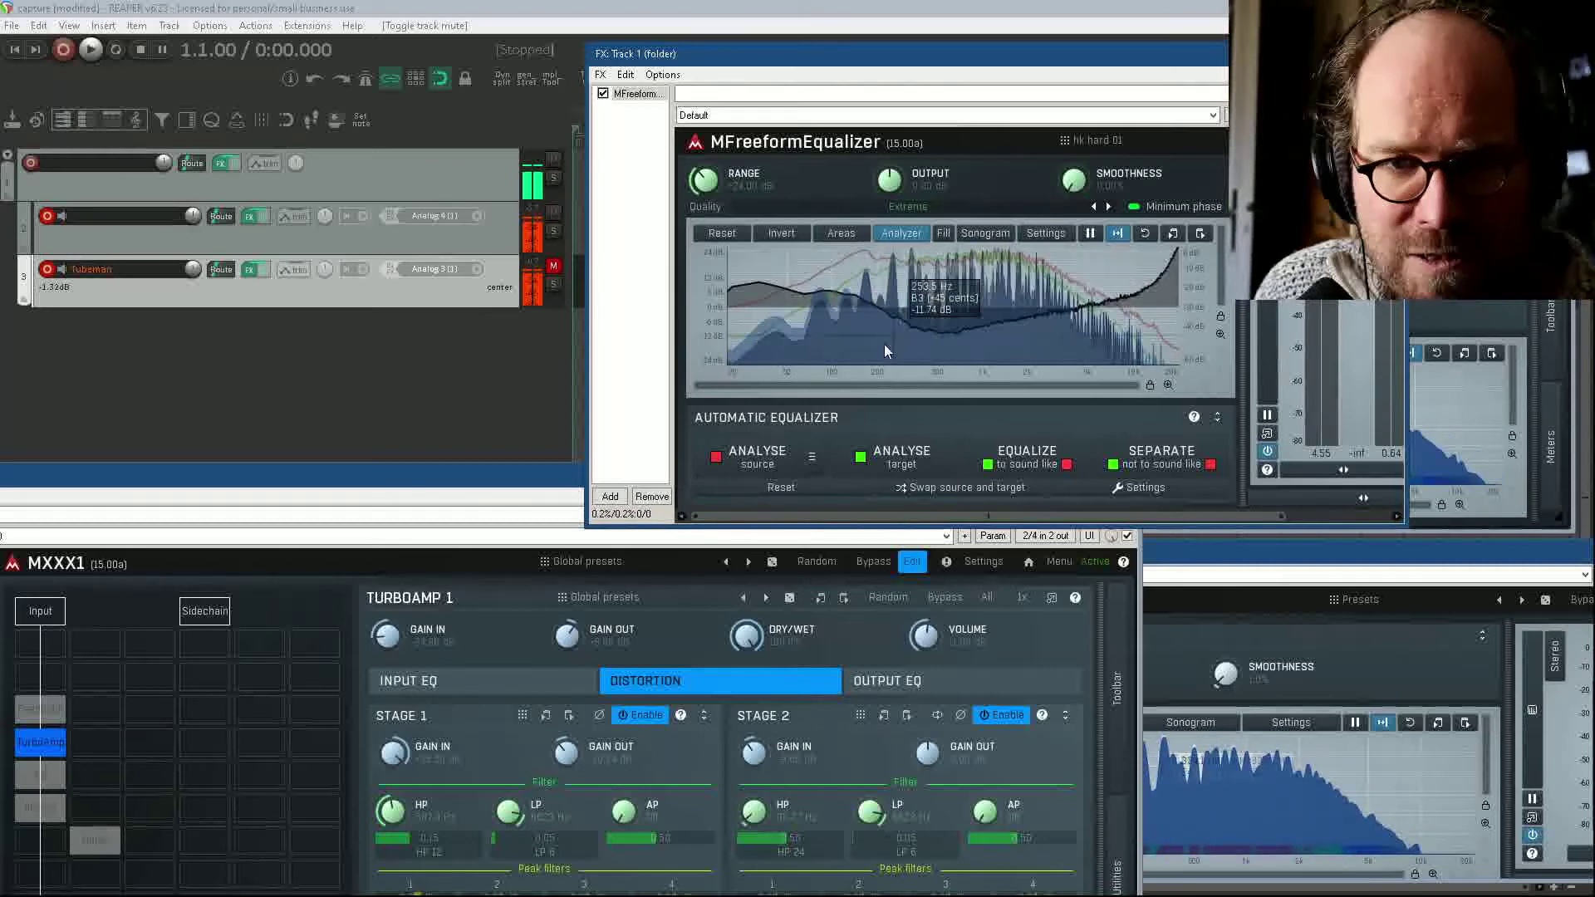
Step: Save the new equalizer curve as a preset named hk clean 01 in the hk clone folder
left_click(1121, 140)
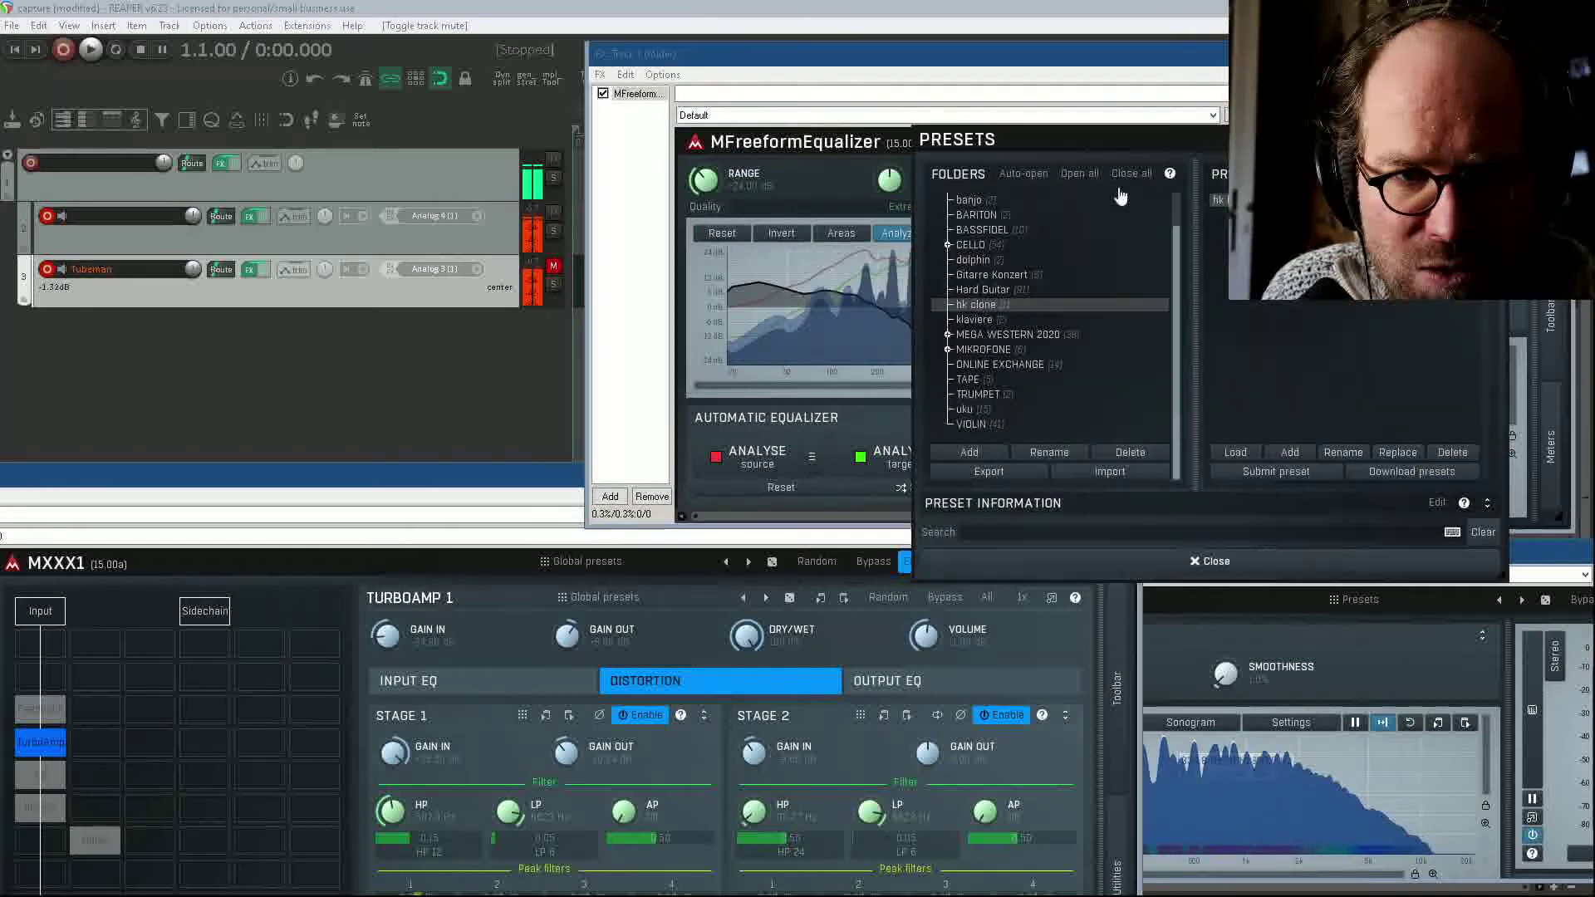
left_click(1289, 453)
type("h")
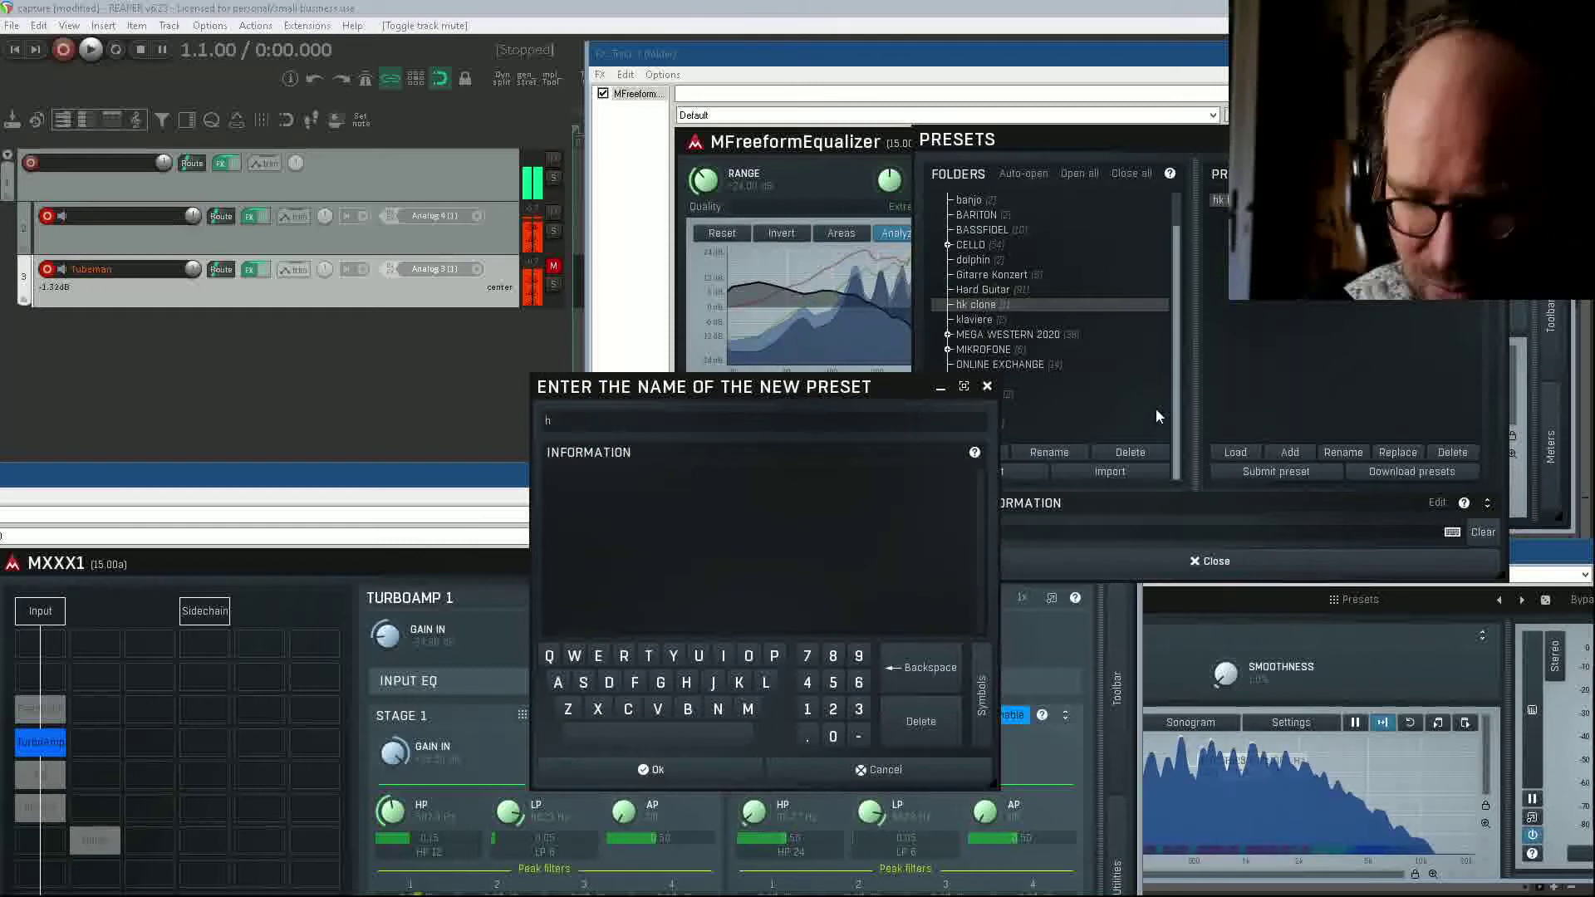
type("k")
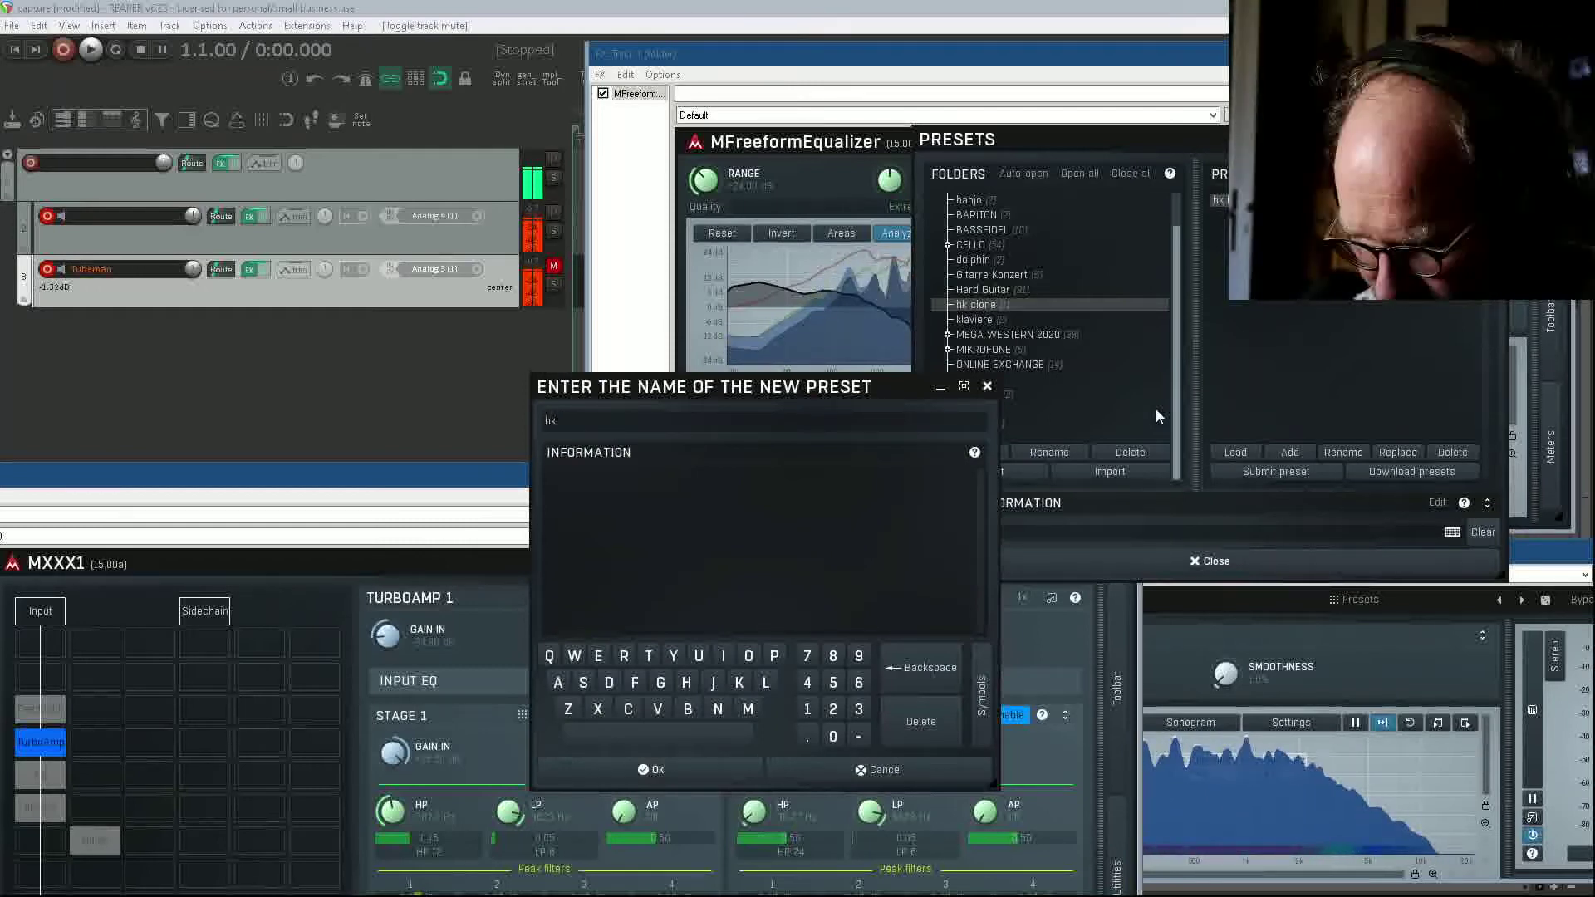
type(" clea")
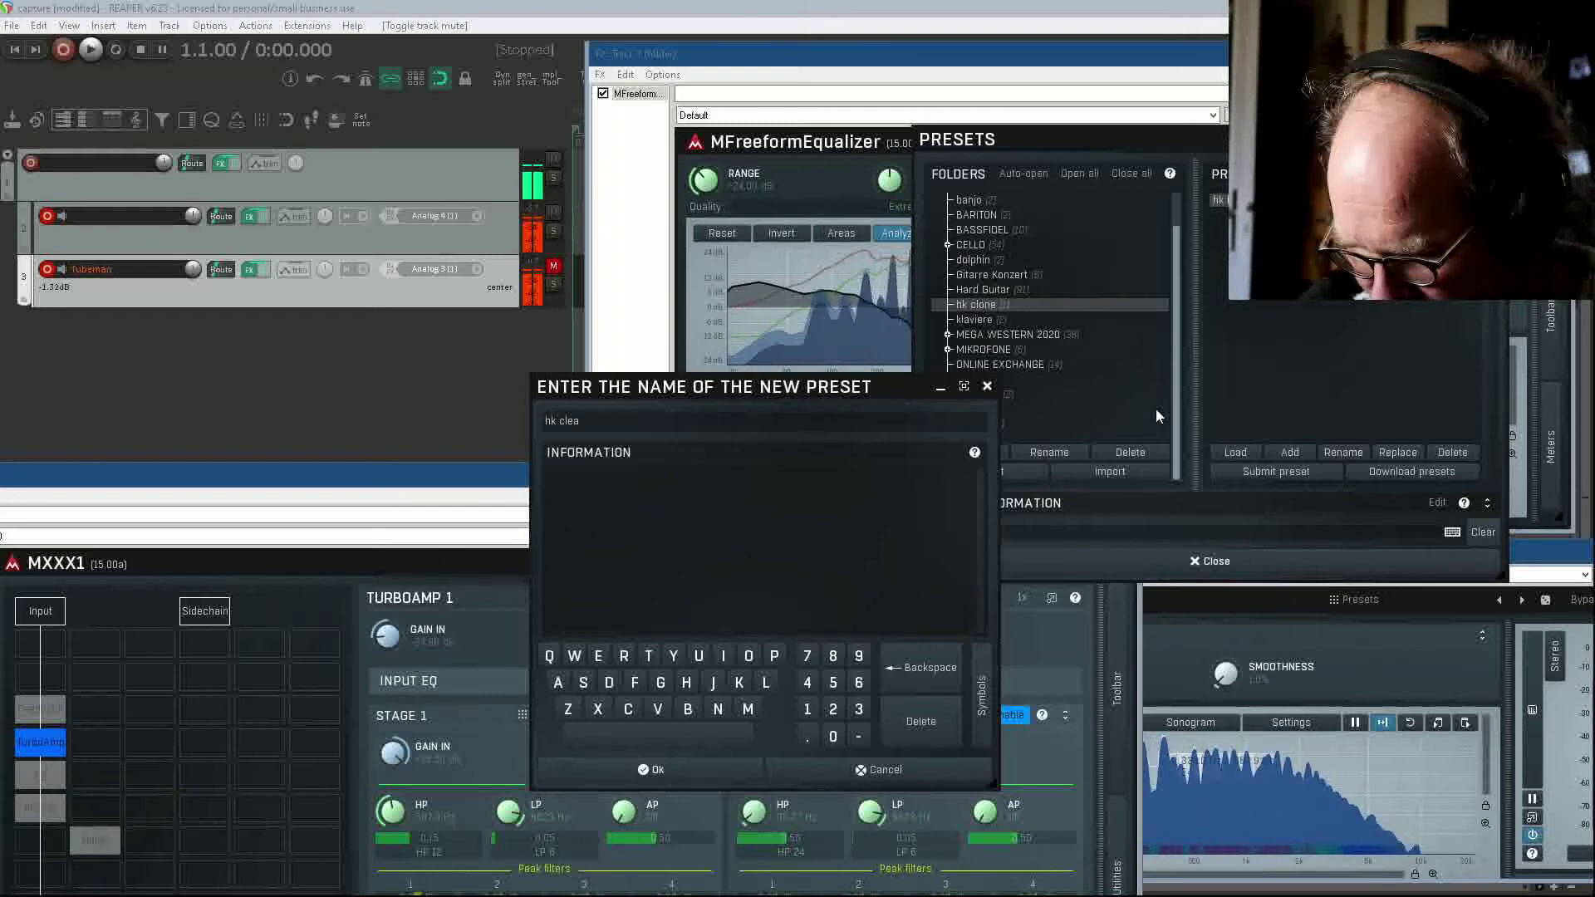
type("n")
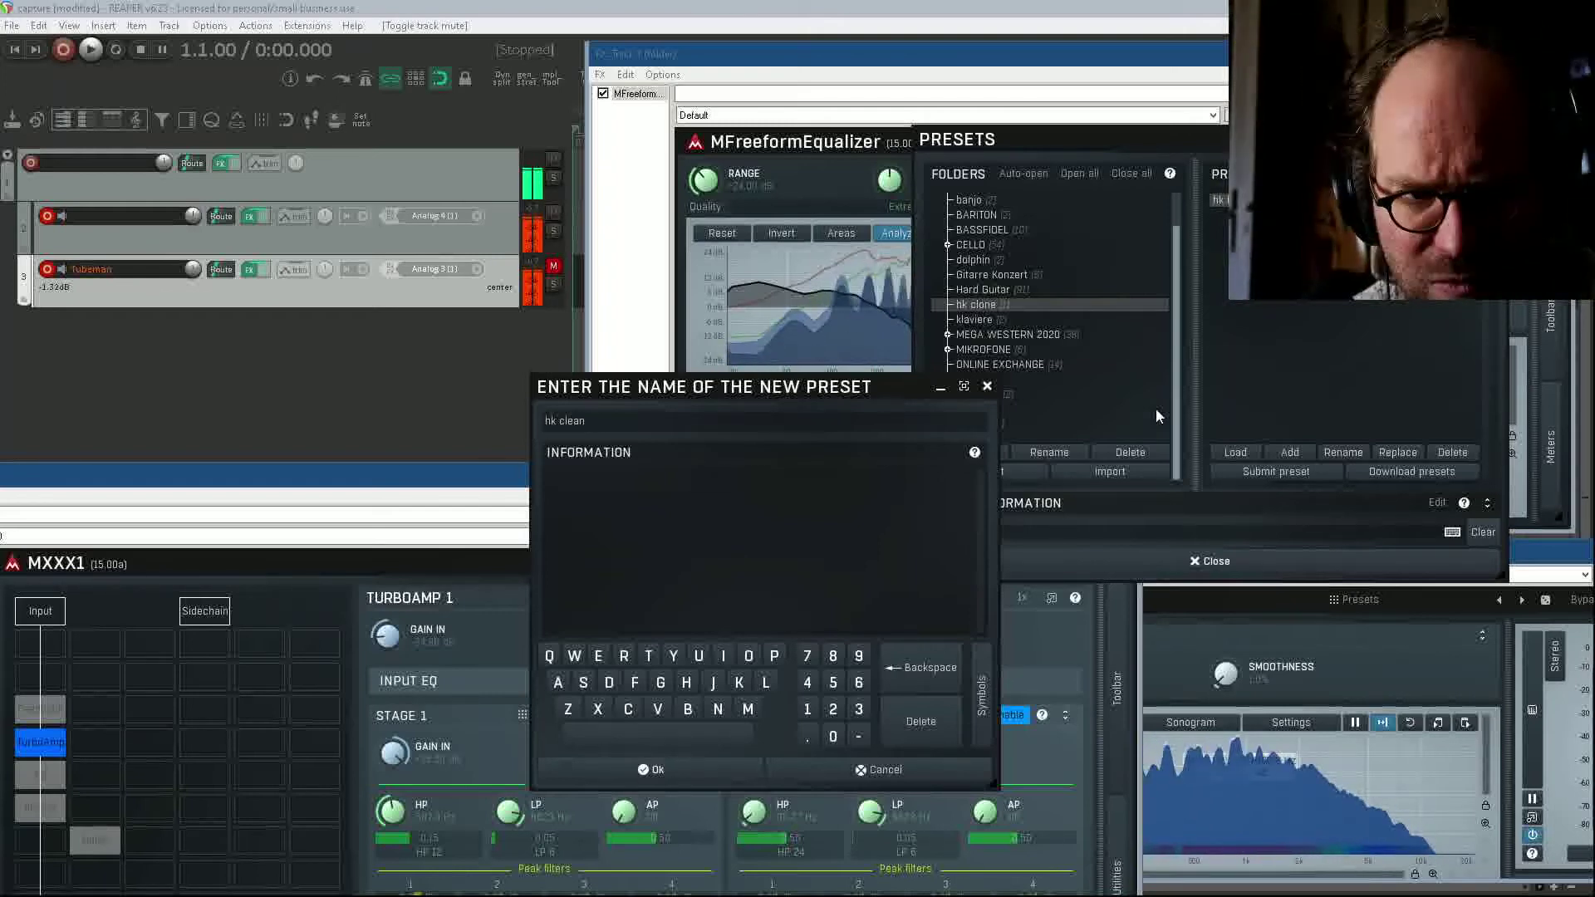
type(" 01")
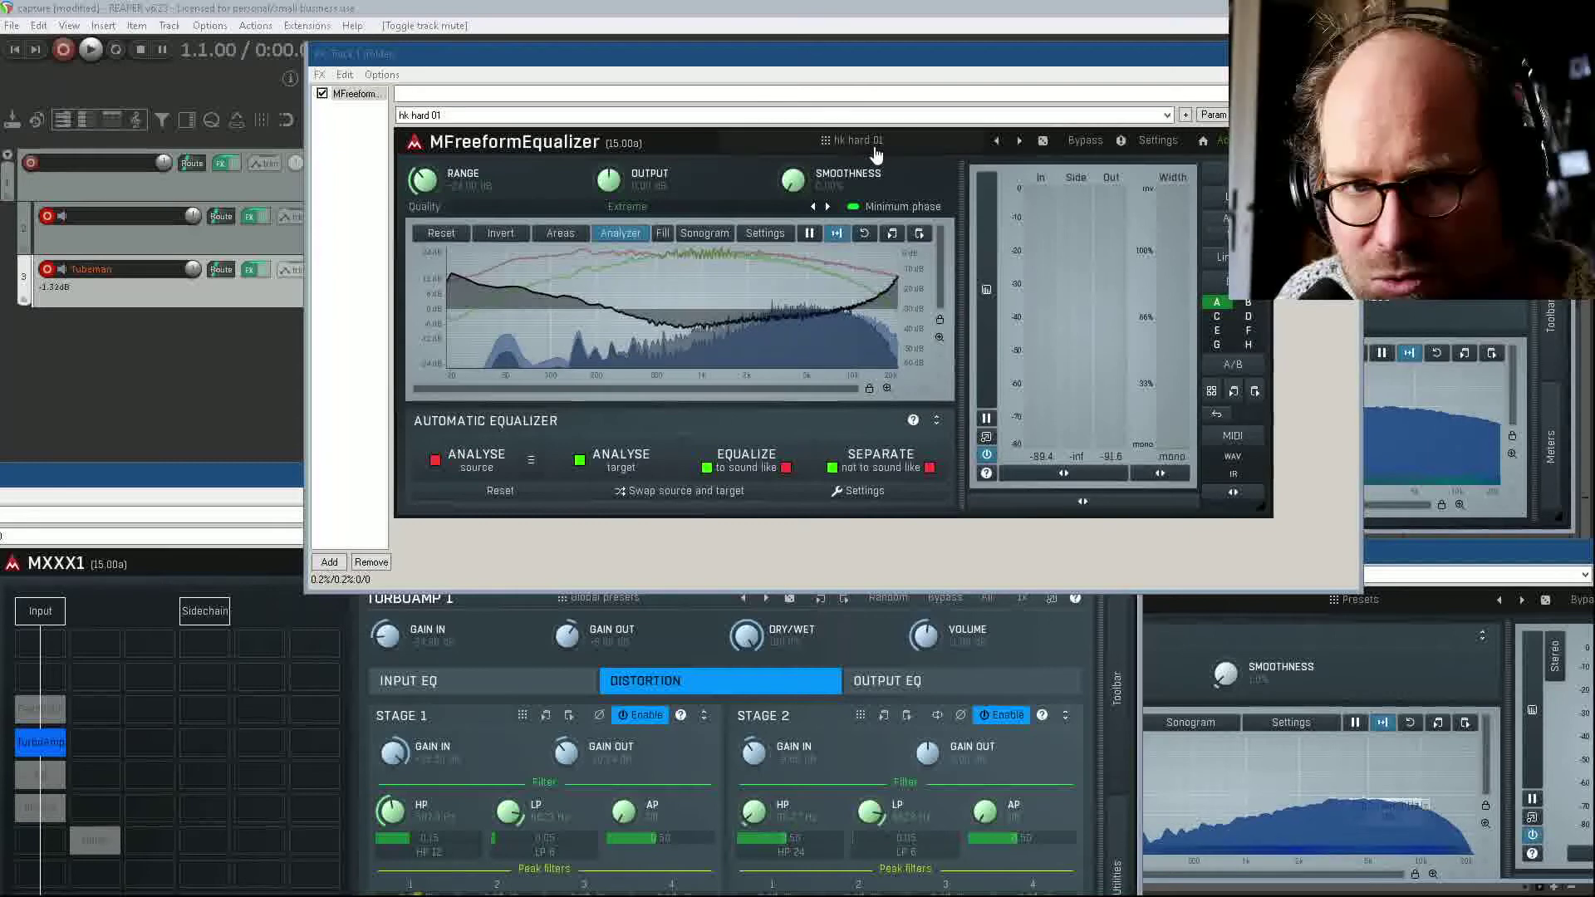
Step: Generate an impulse response from the hk hard 01 preset, named hk hard 01, in the 2021 MGuitar folder
left_click(1233, 474)
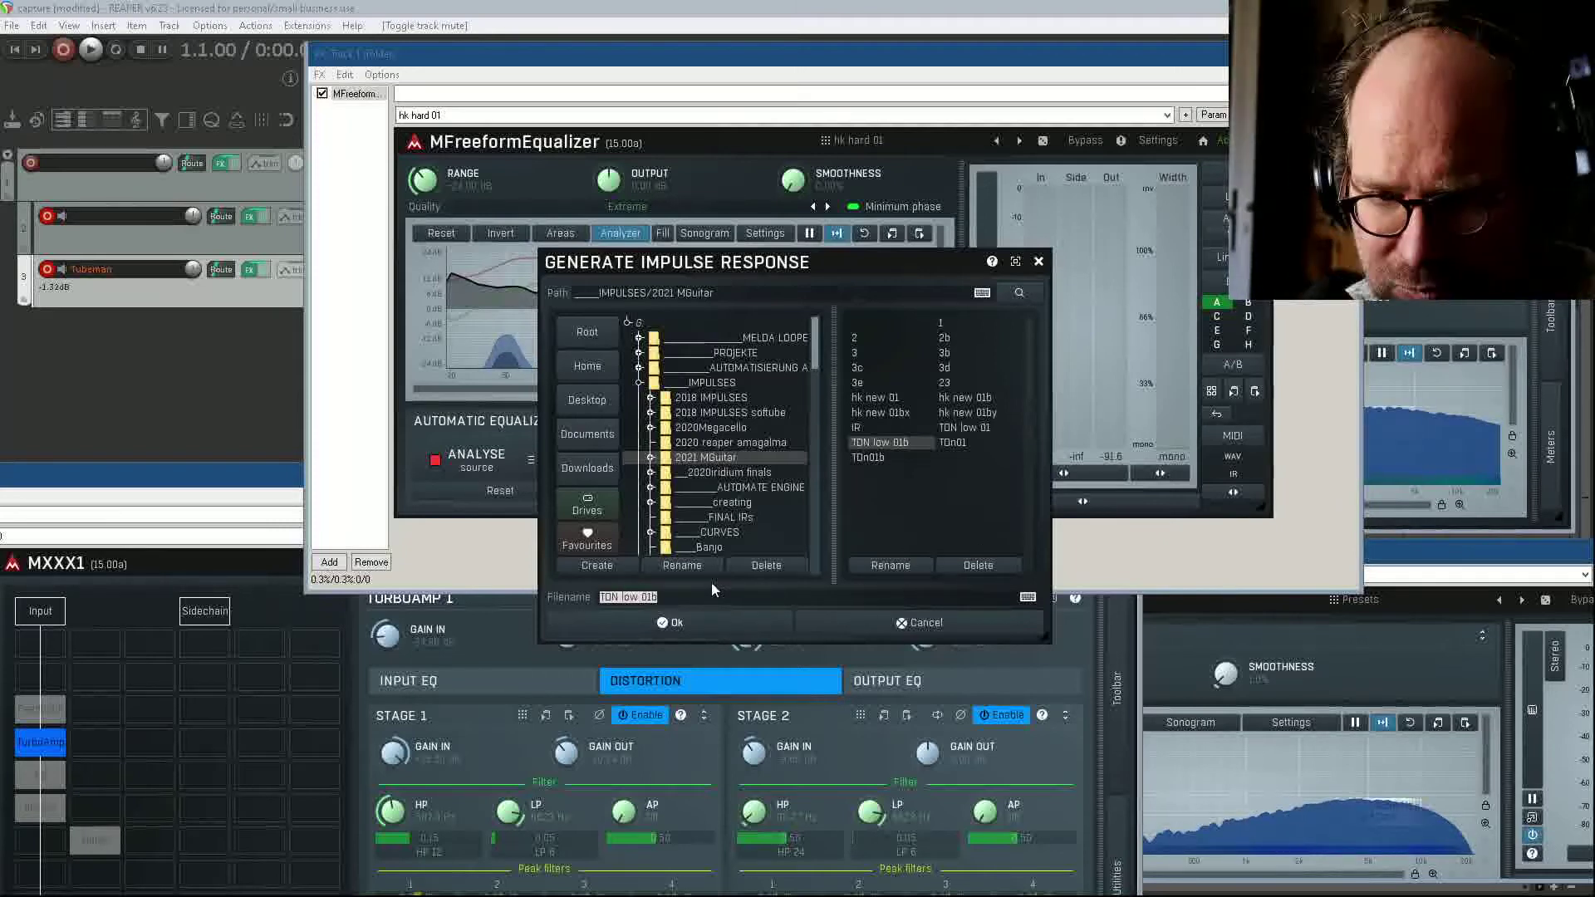
key("BackSpace")
type("hk")
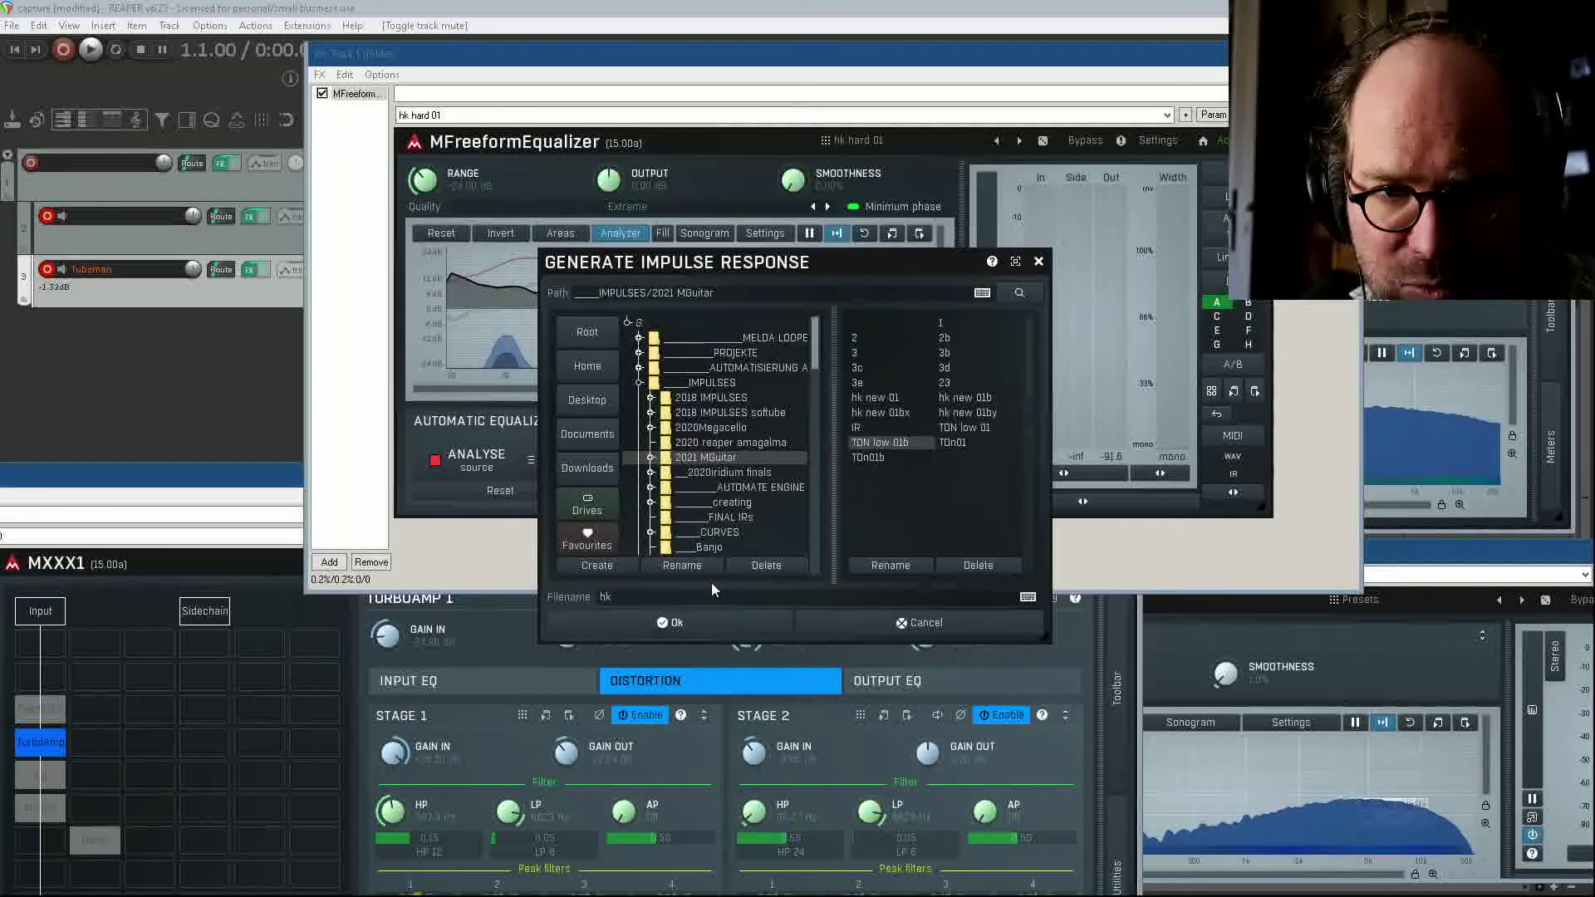
type(" h")
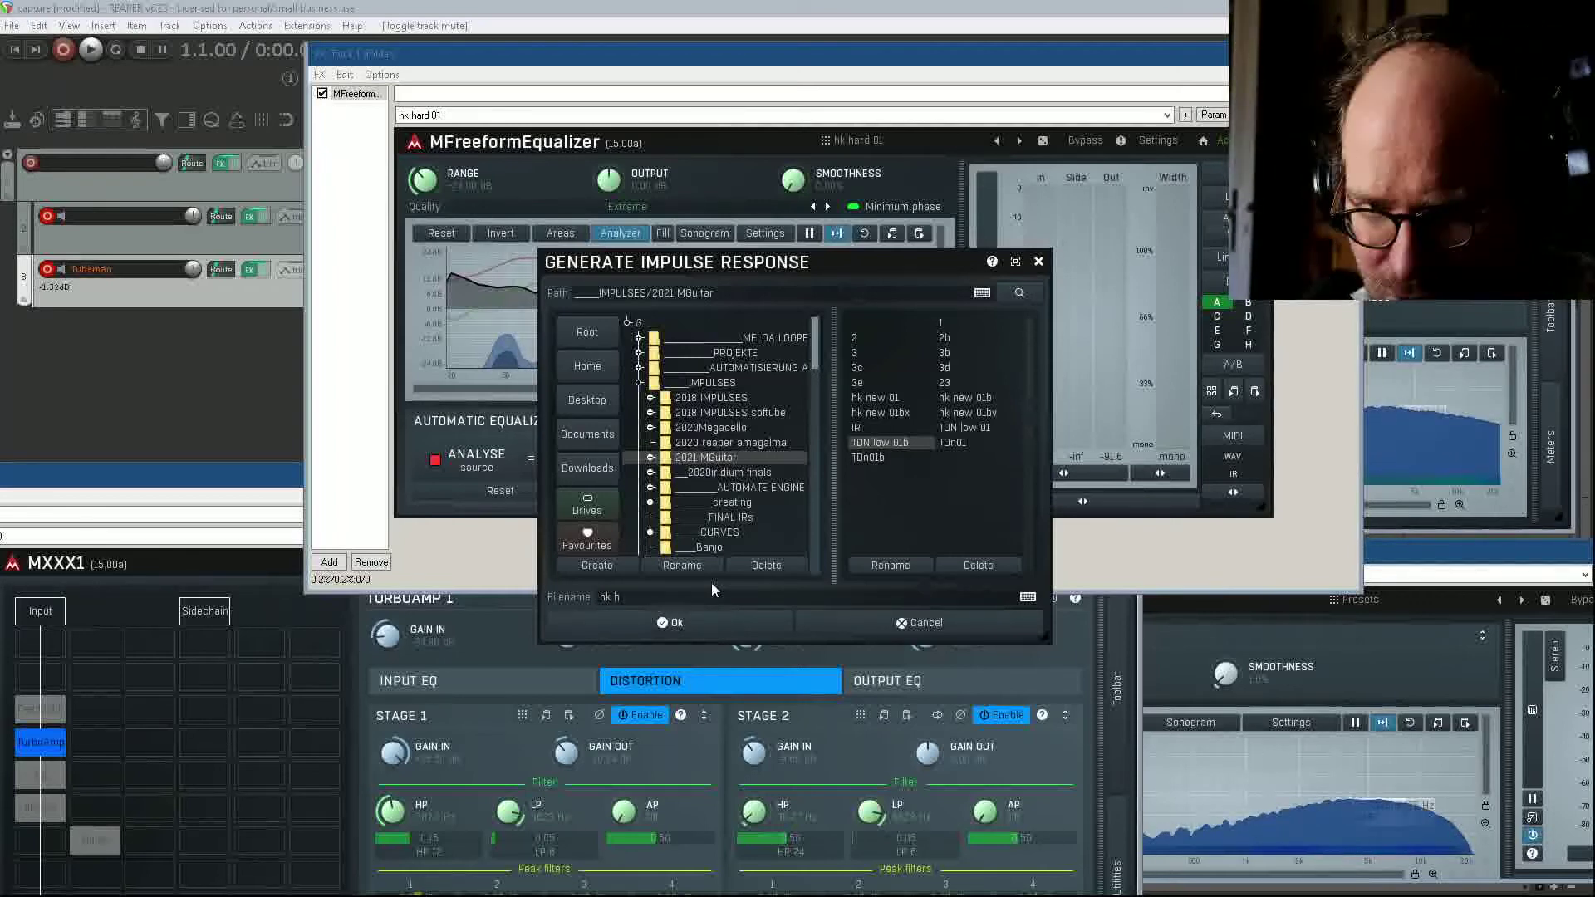
type("ard")
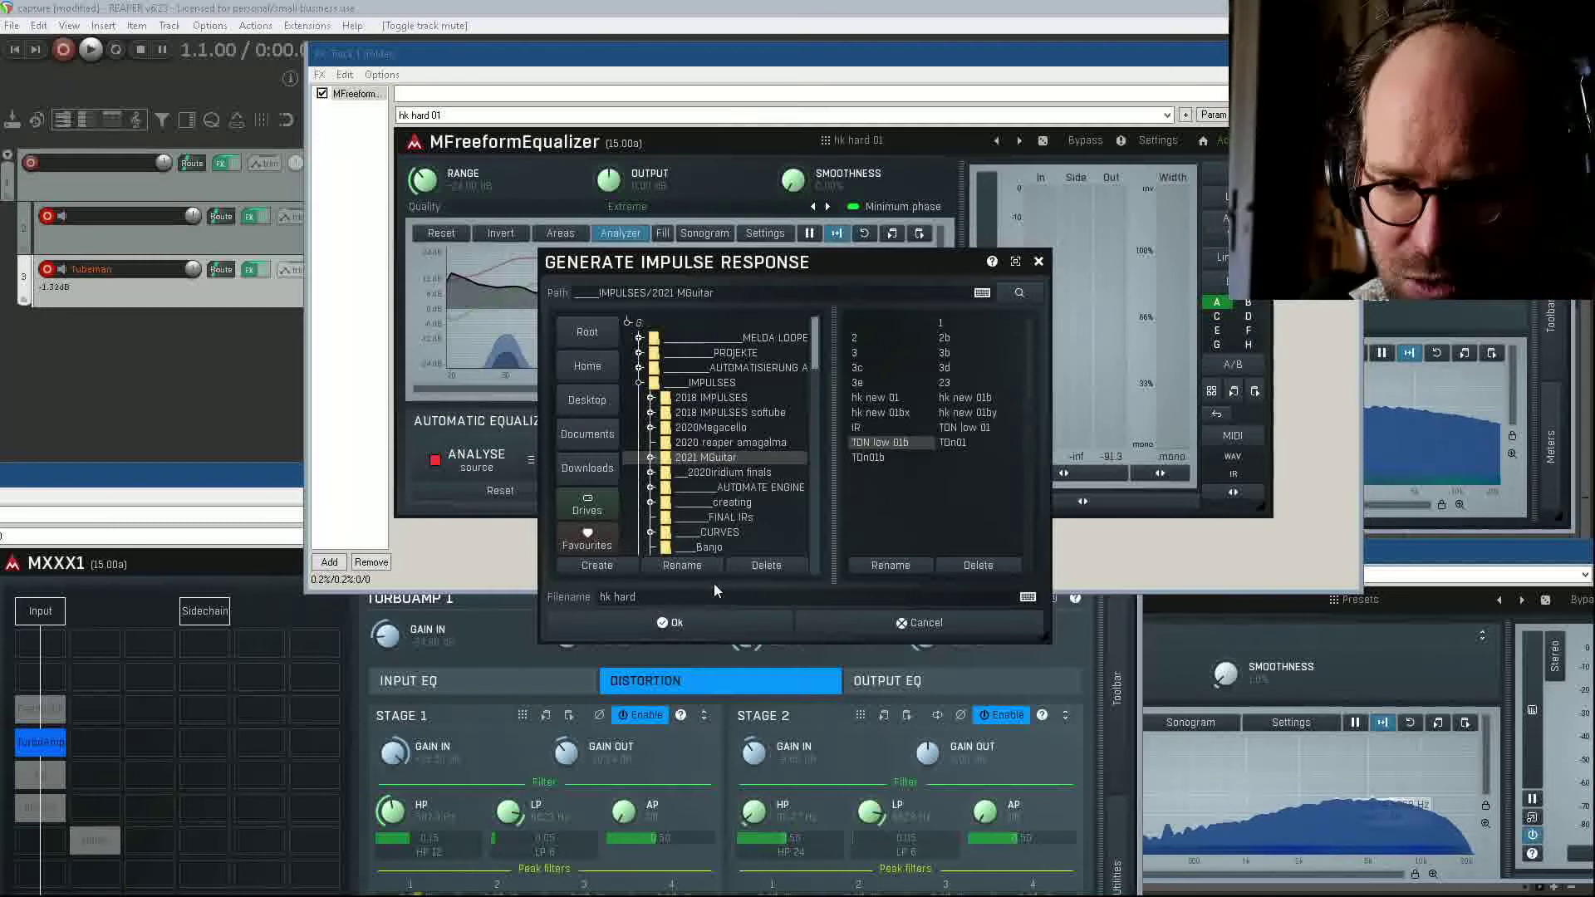
type(" 01")
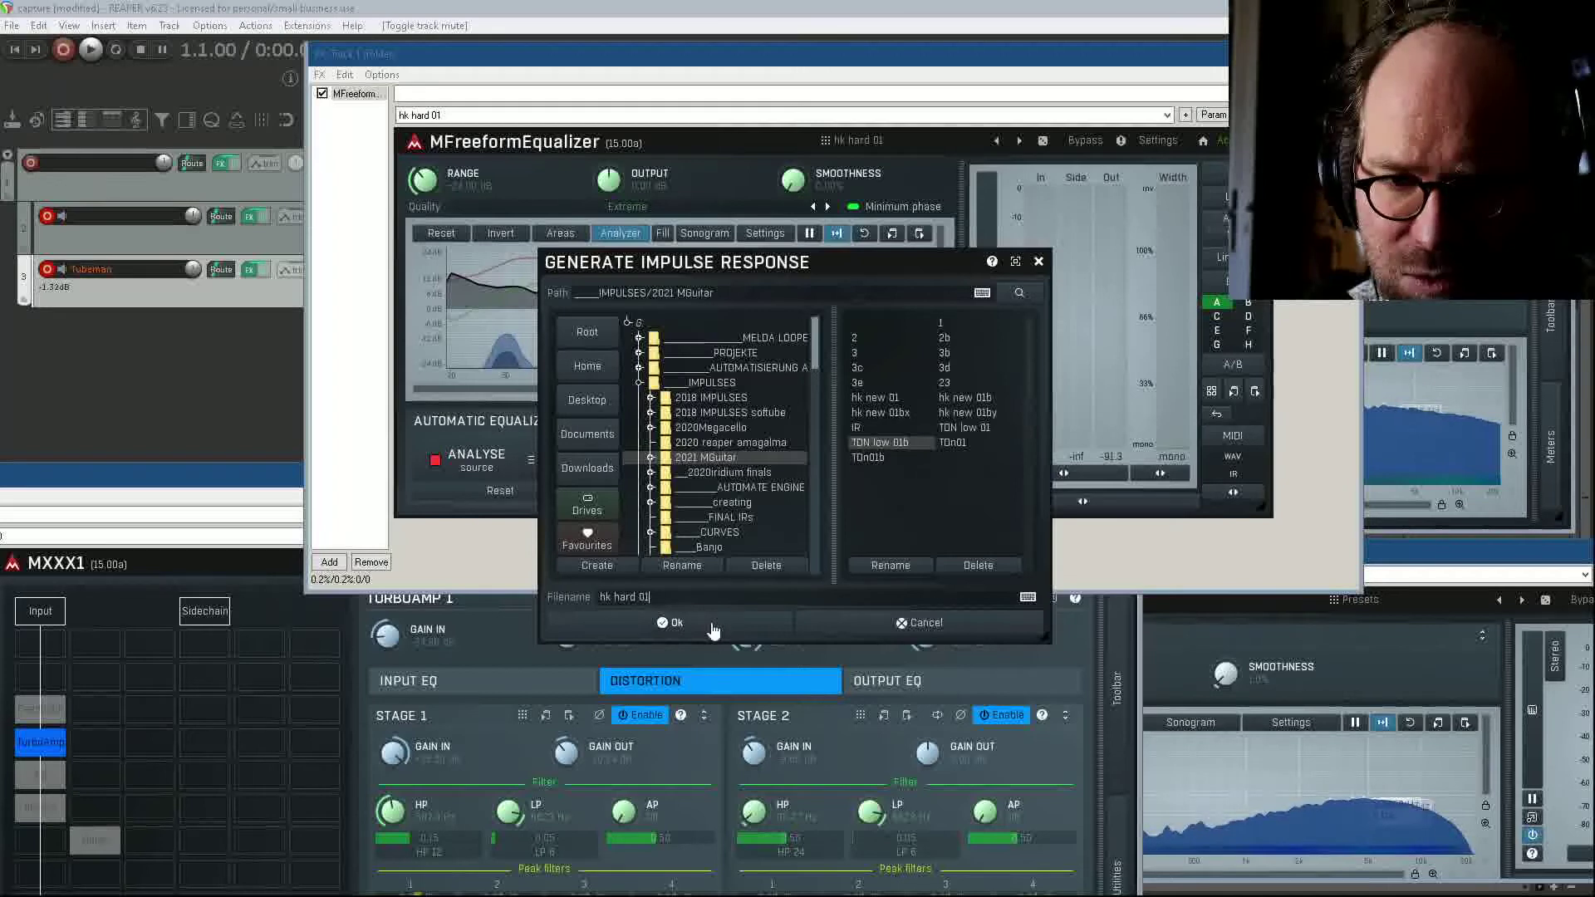
left_click(672, 623)
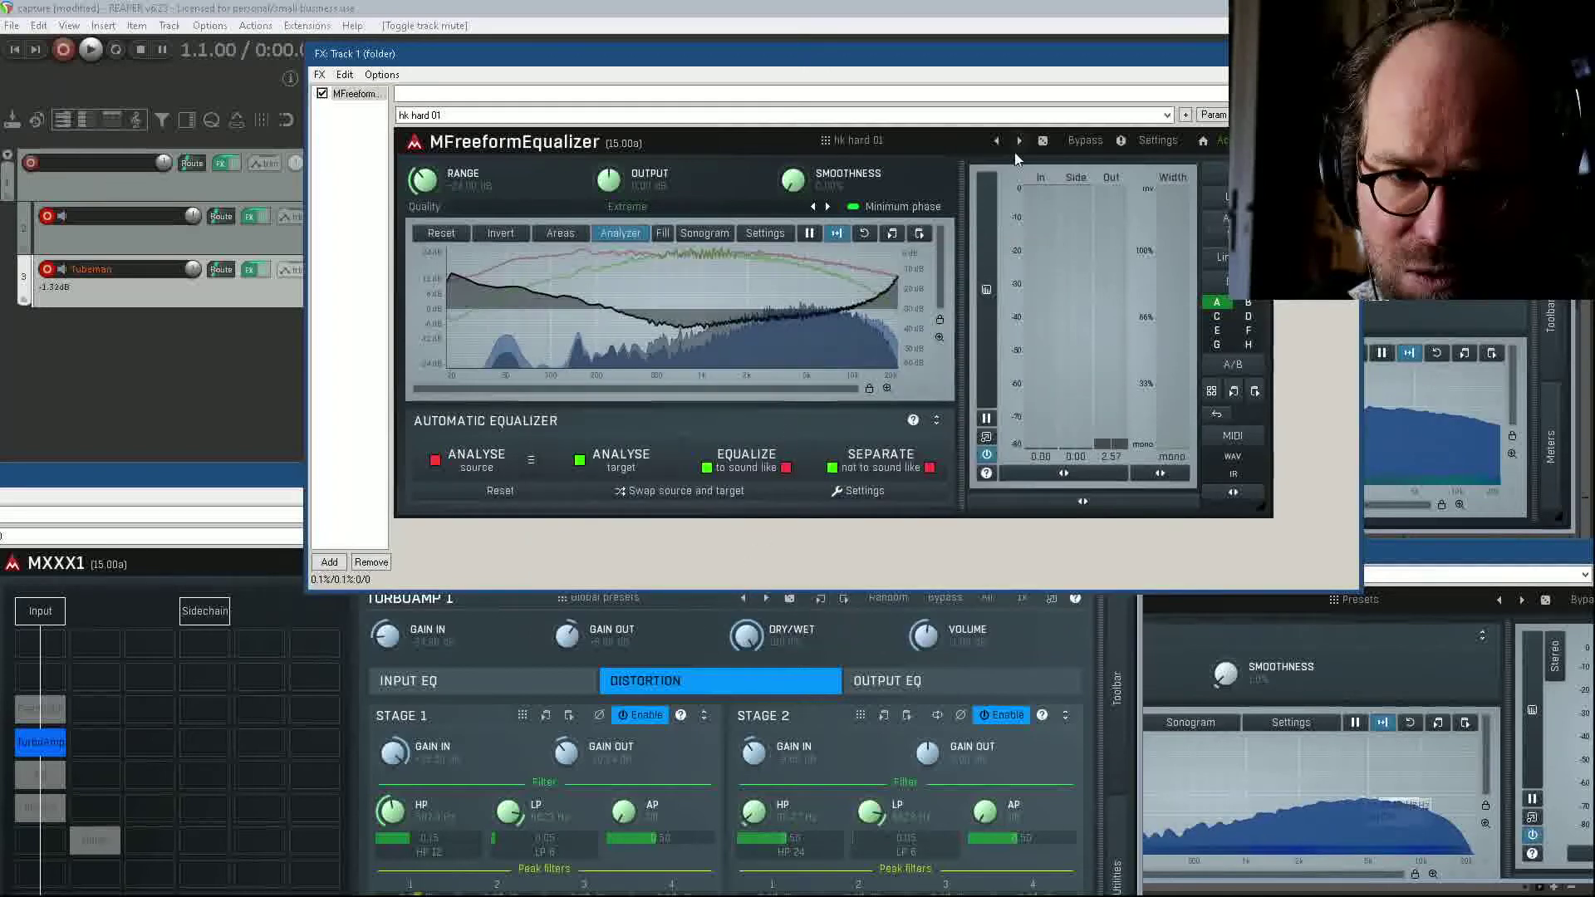
Step: Load the hk clean 01 preset and generate its impulse response as hk clean 01 in the 2021 MGuitar folder
left_click(1020, 146)
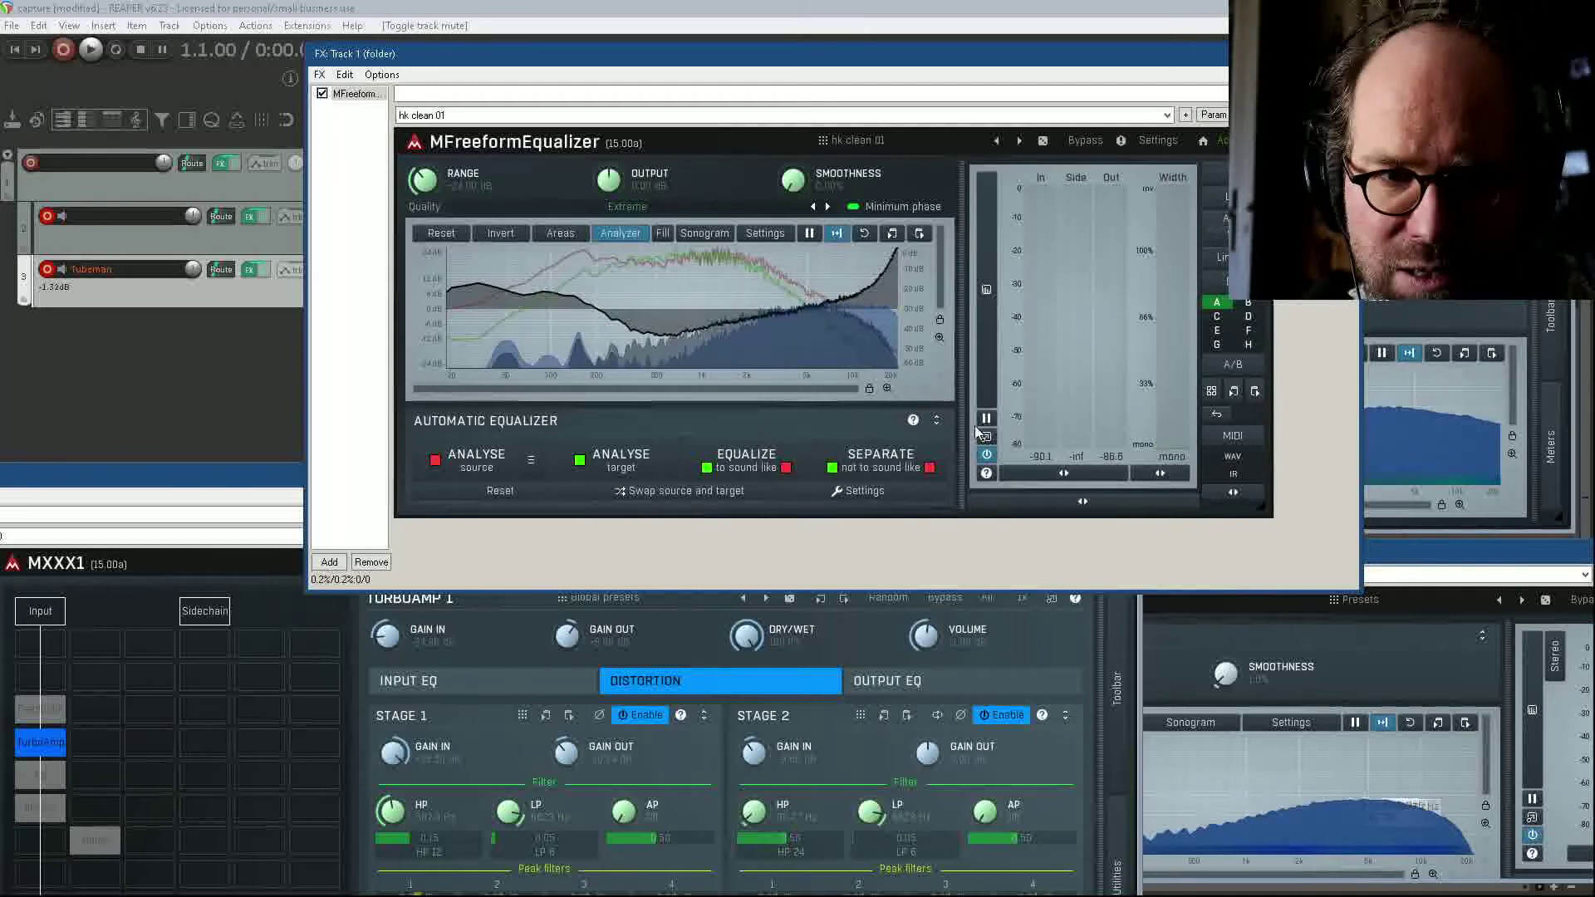
left_click(1232, 475)
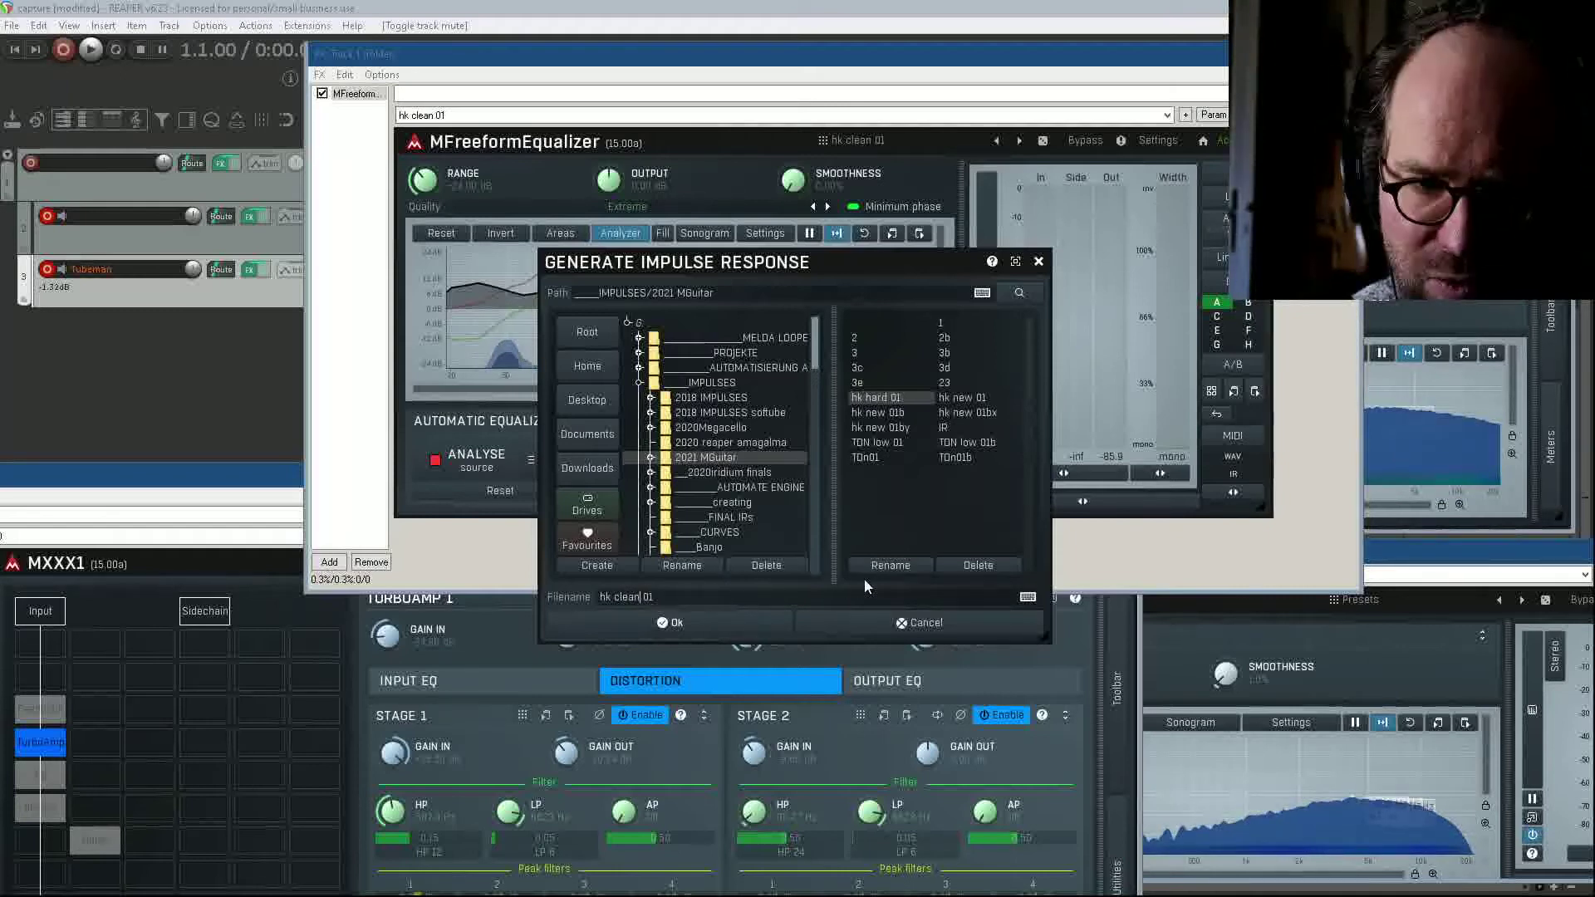
left_click(734, 635)
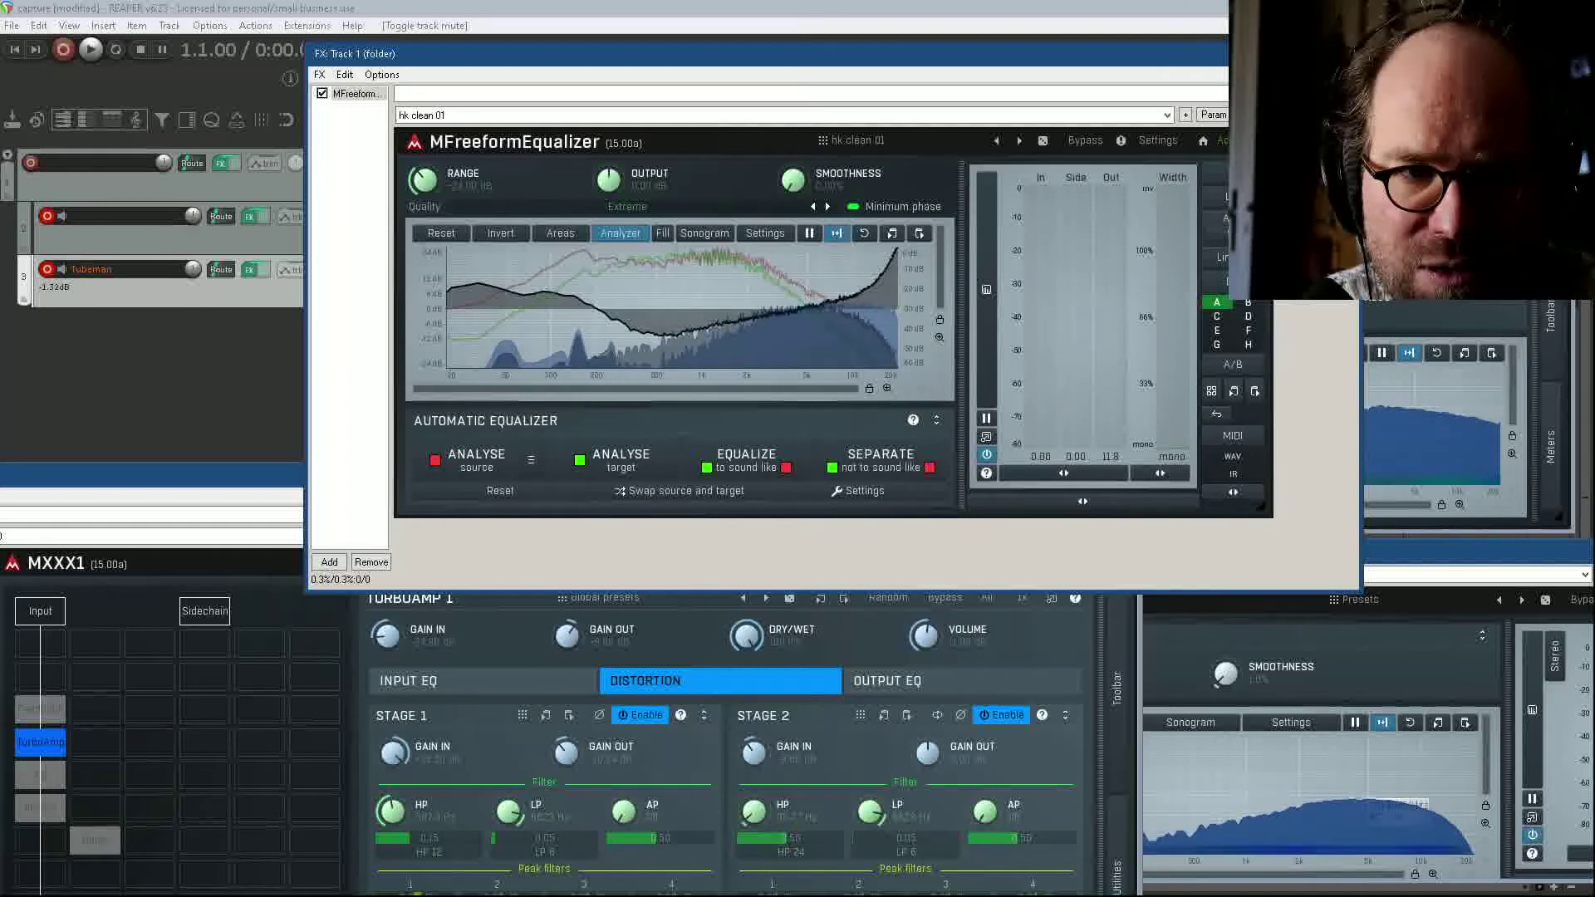
Step: Close the folder track's effects window and bypass the folder track's effects
key("Escape")
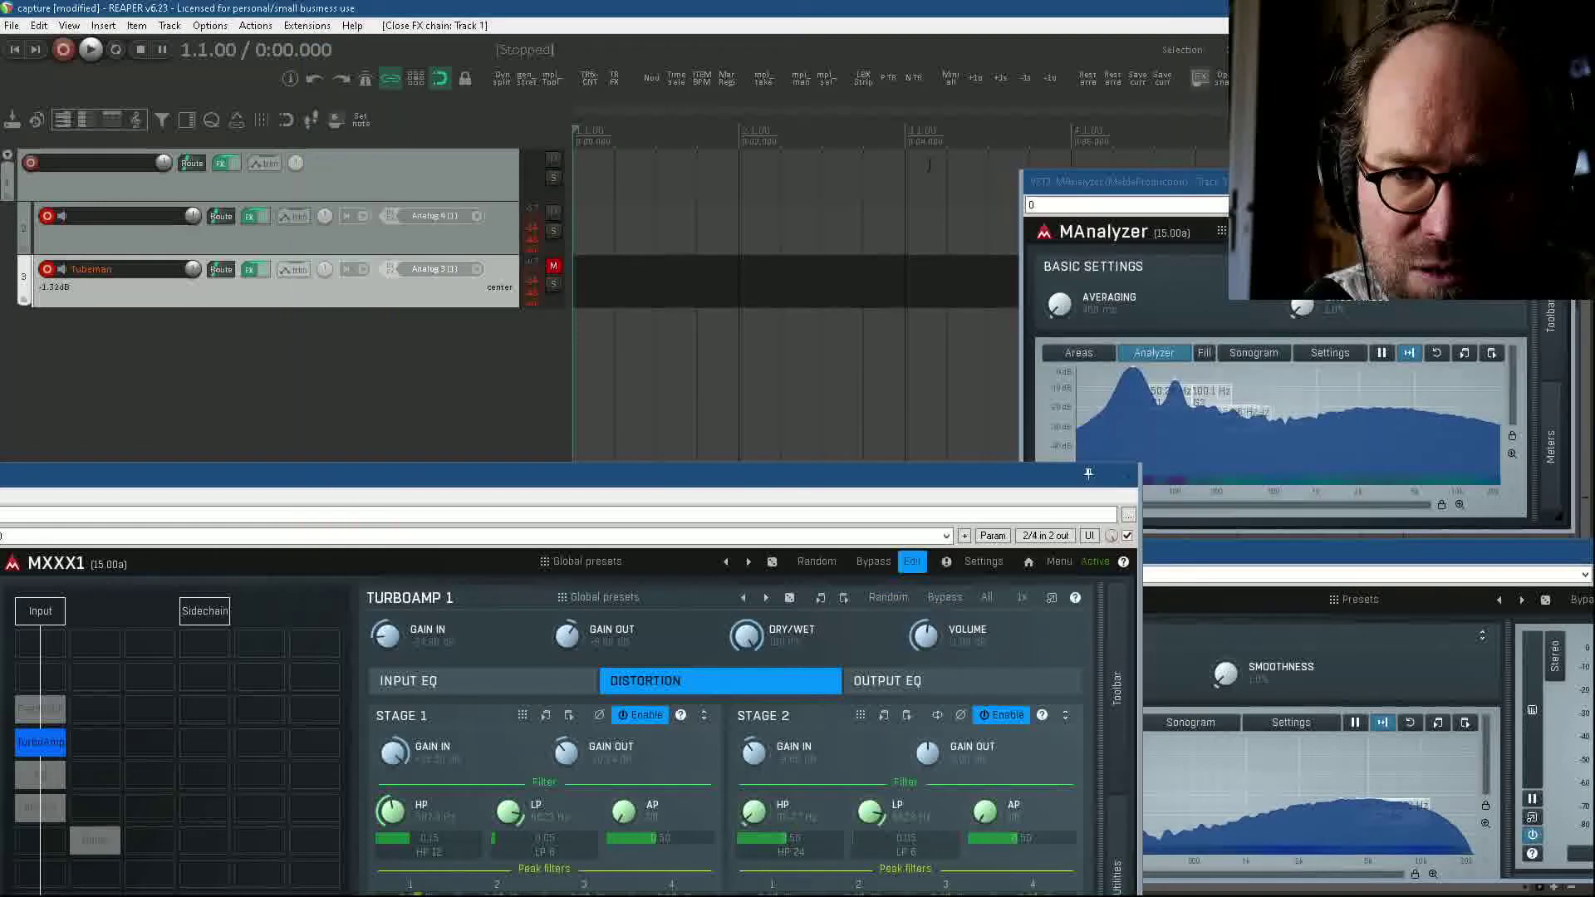
left_click(236, 165)
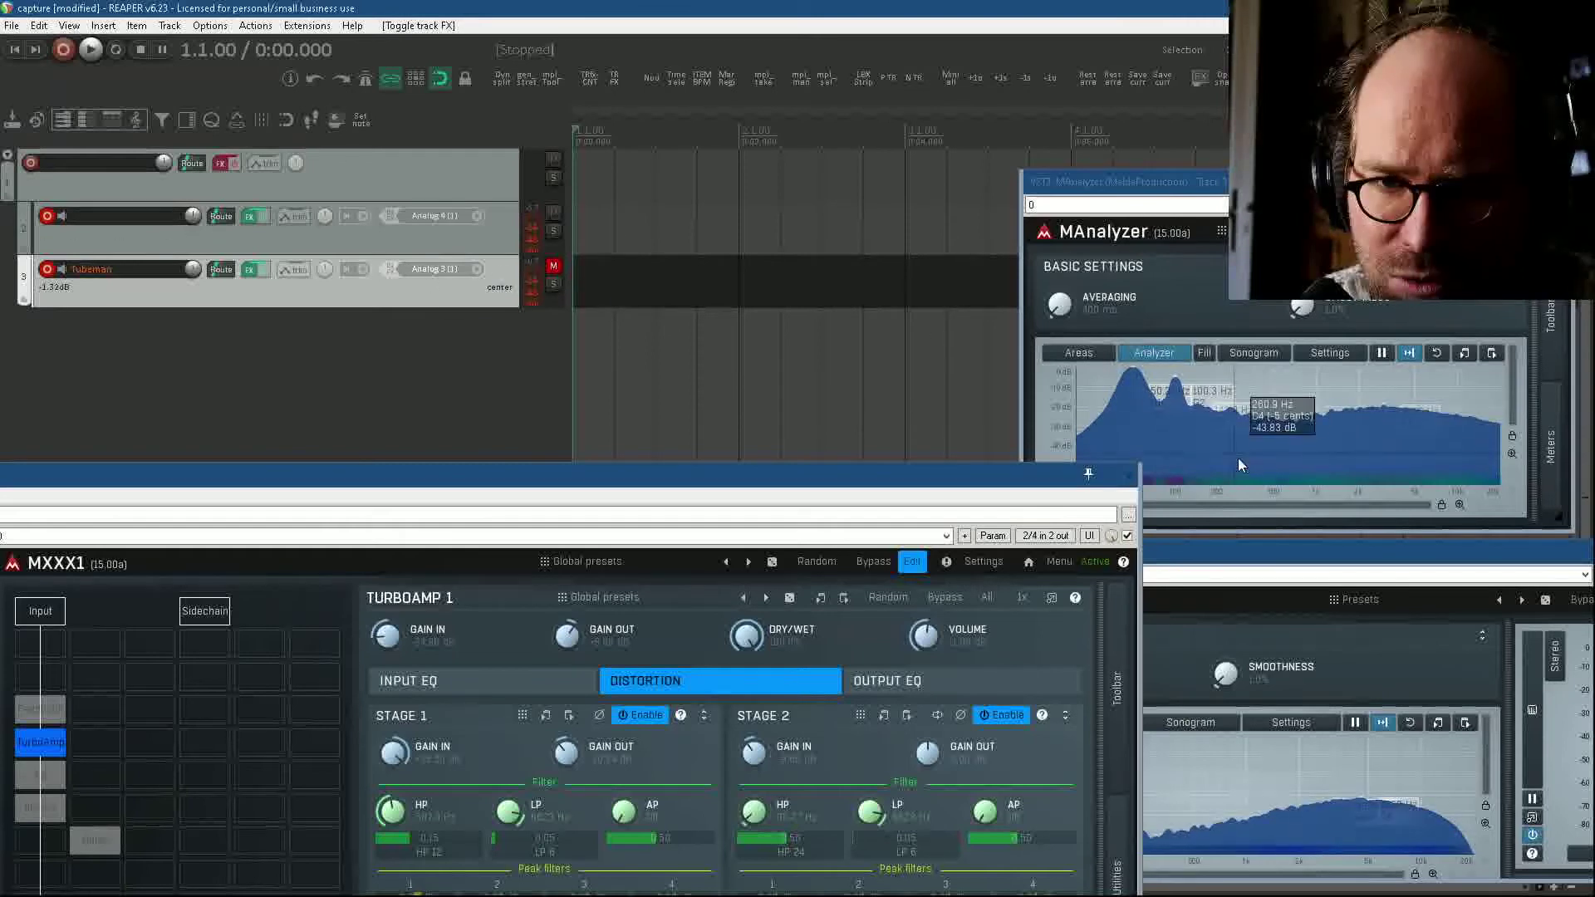
Step: Enlarge track 2's effects window and add a Convolution module to MXXX1's first lane, beside the module in lane 2
double_click(992, 467)
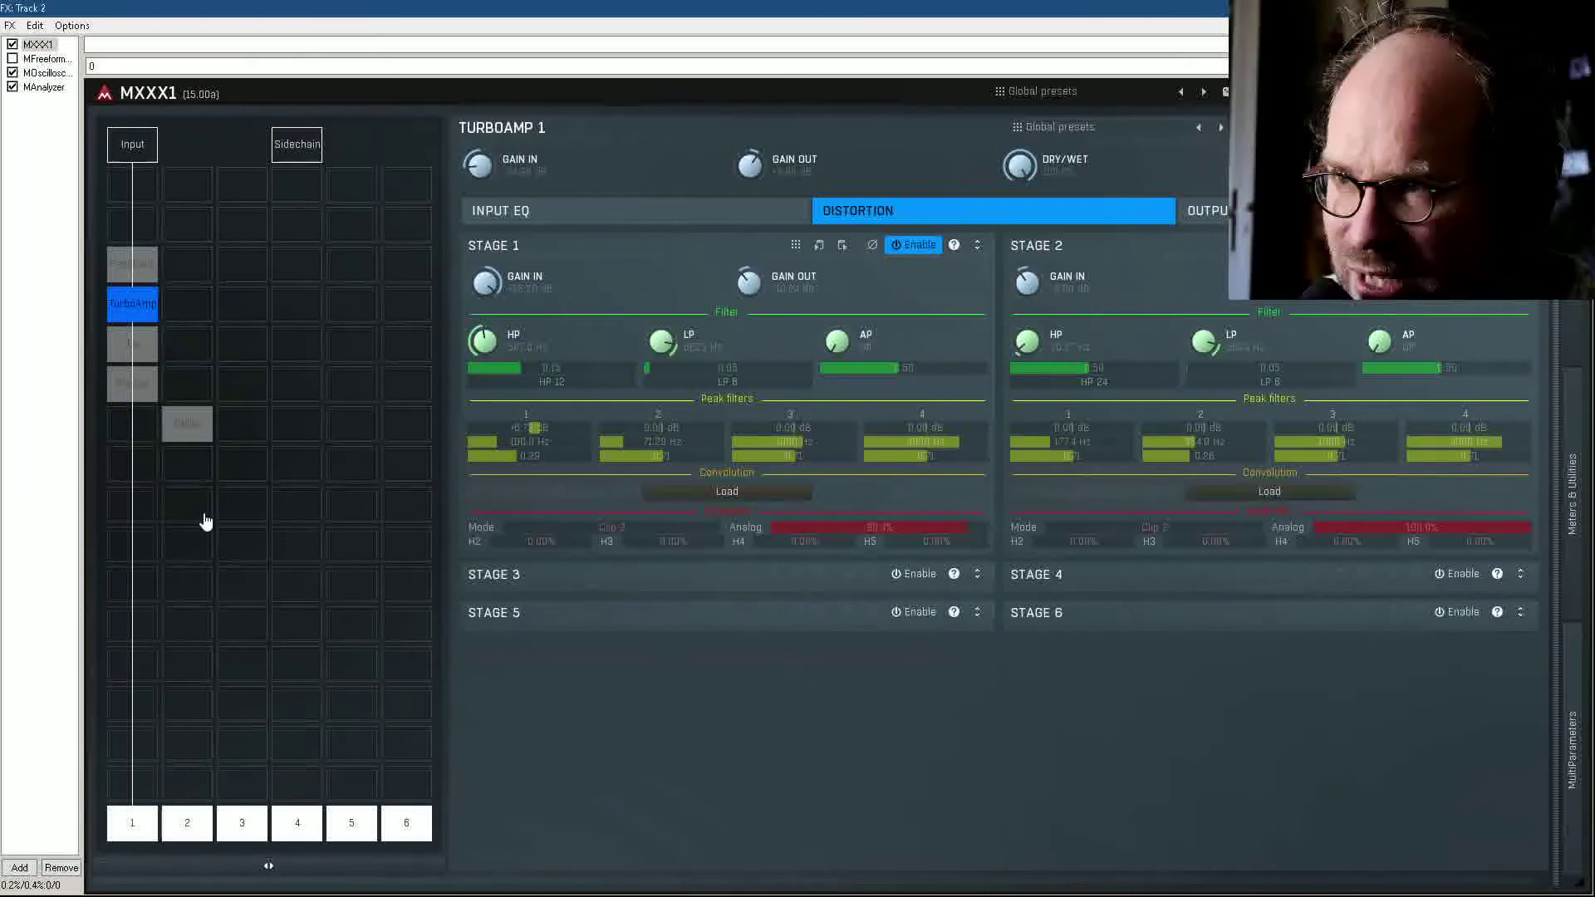
double_click(126, 436)
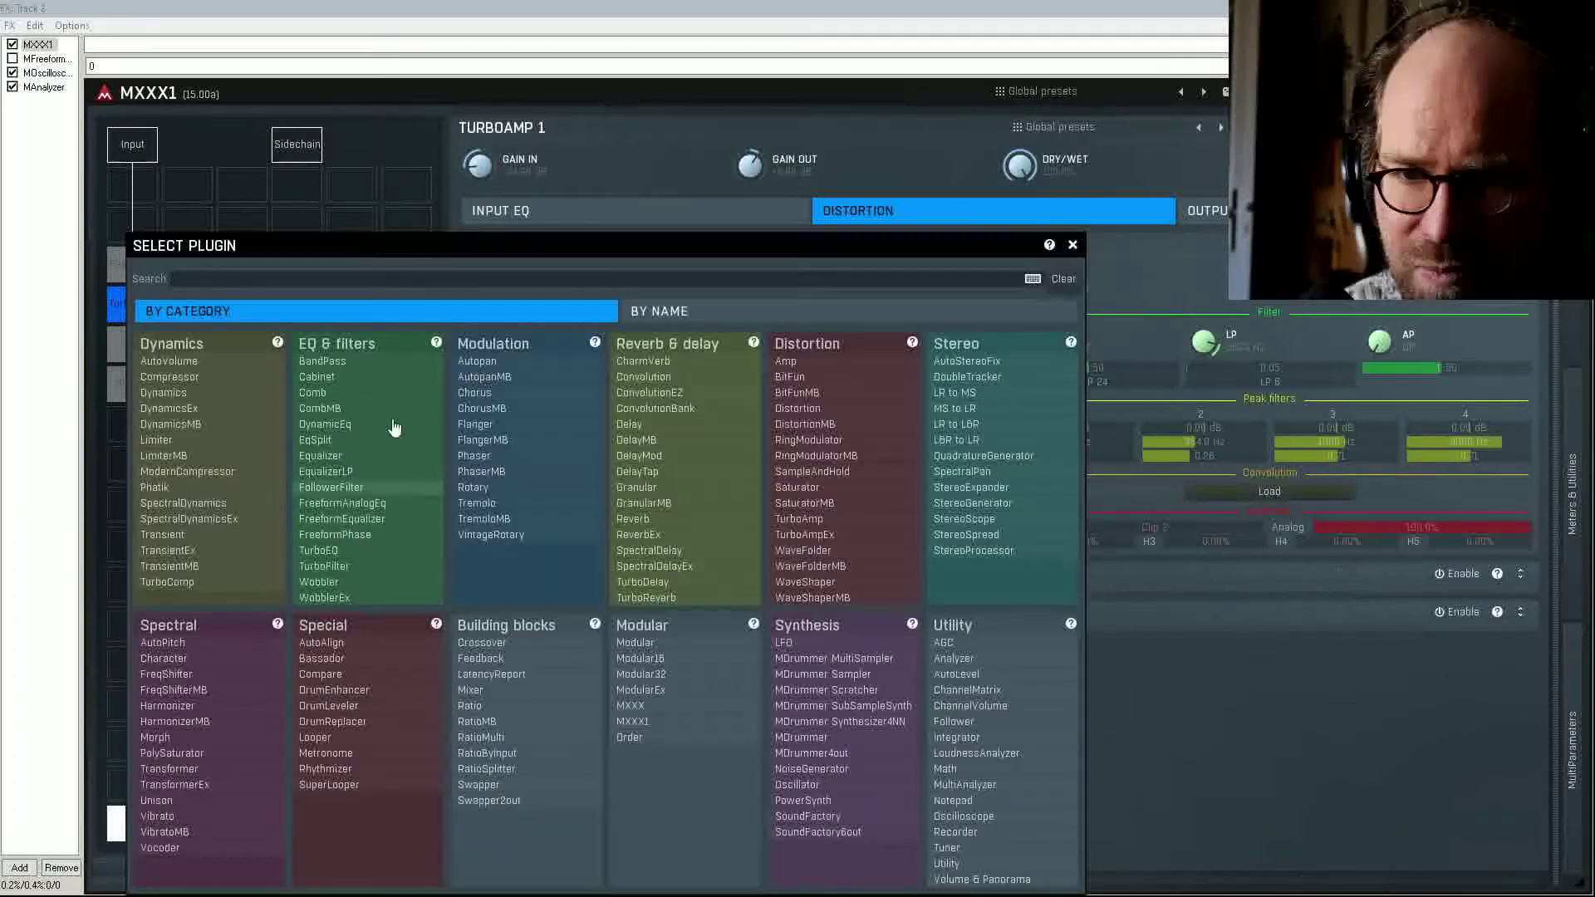
left_click_drag(473, 245, 718, 137)
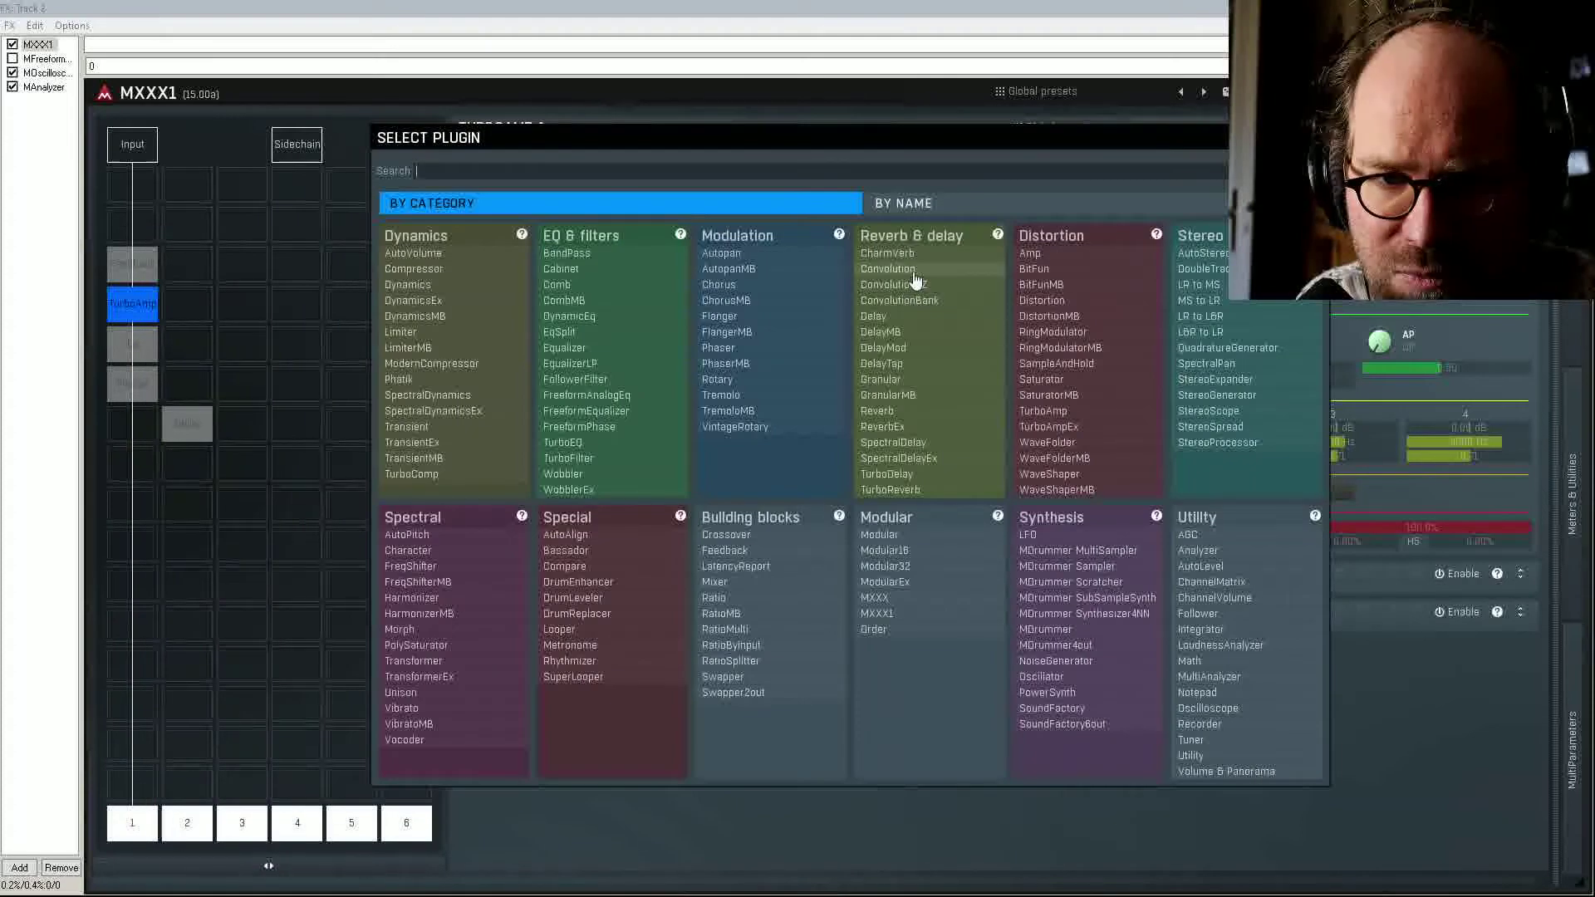
left_click(912, 269)
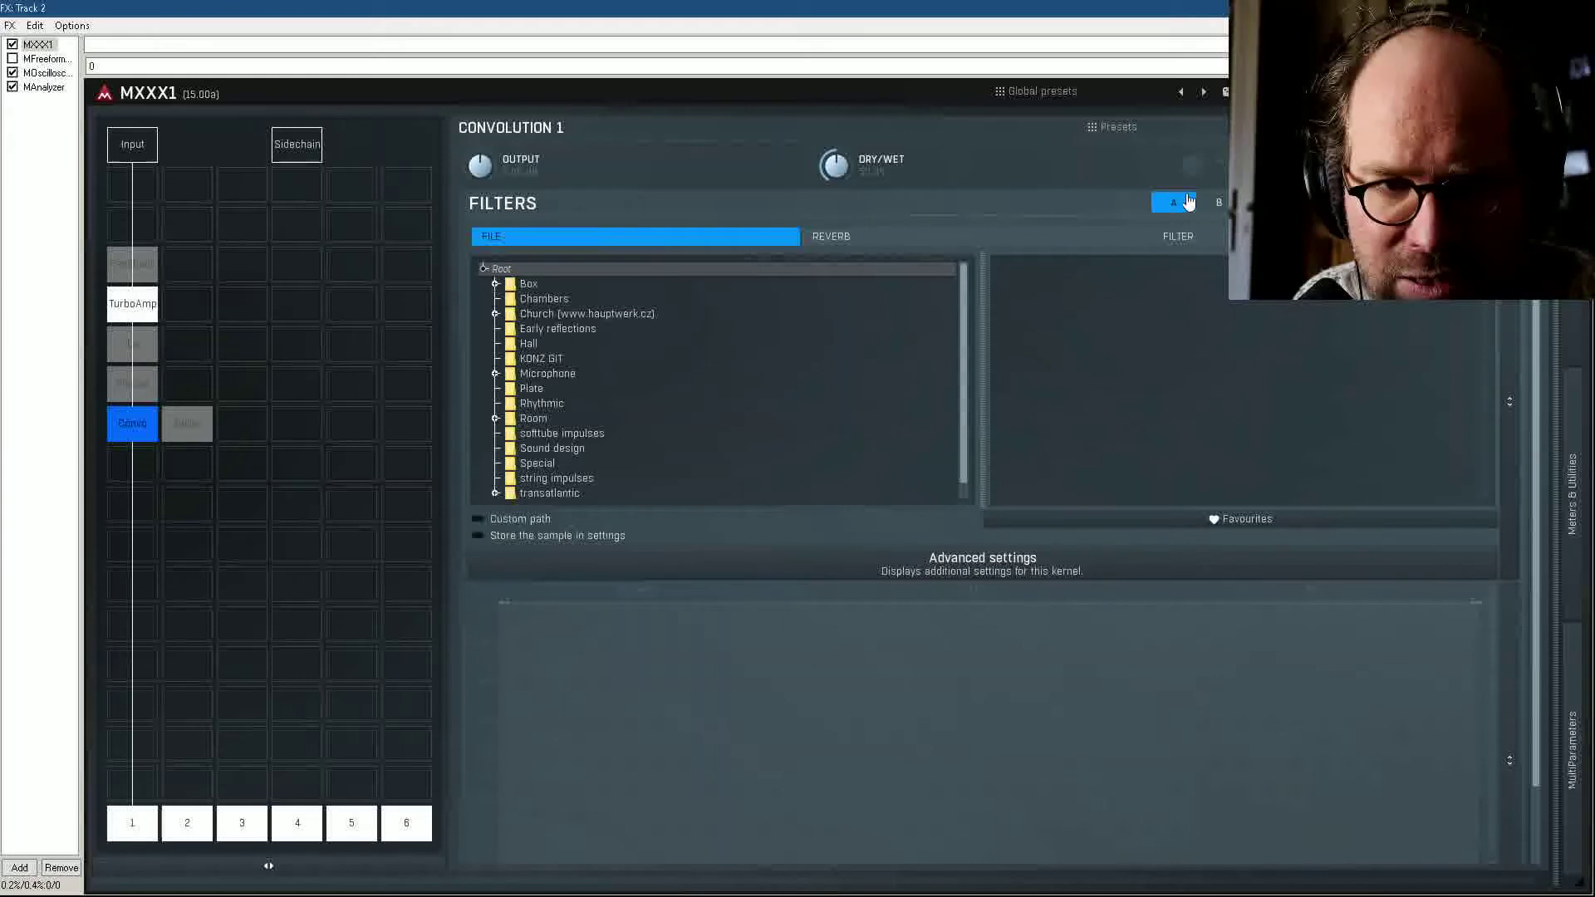
Step: For convolution filter A, enable Custom path and Store the sample in settings, and load hk clean 01.wav from the 2021 MGuitar folder
left_click(516, 521)
left_click(510, 538)
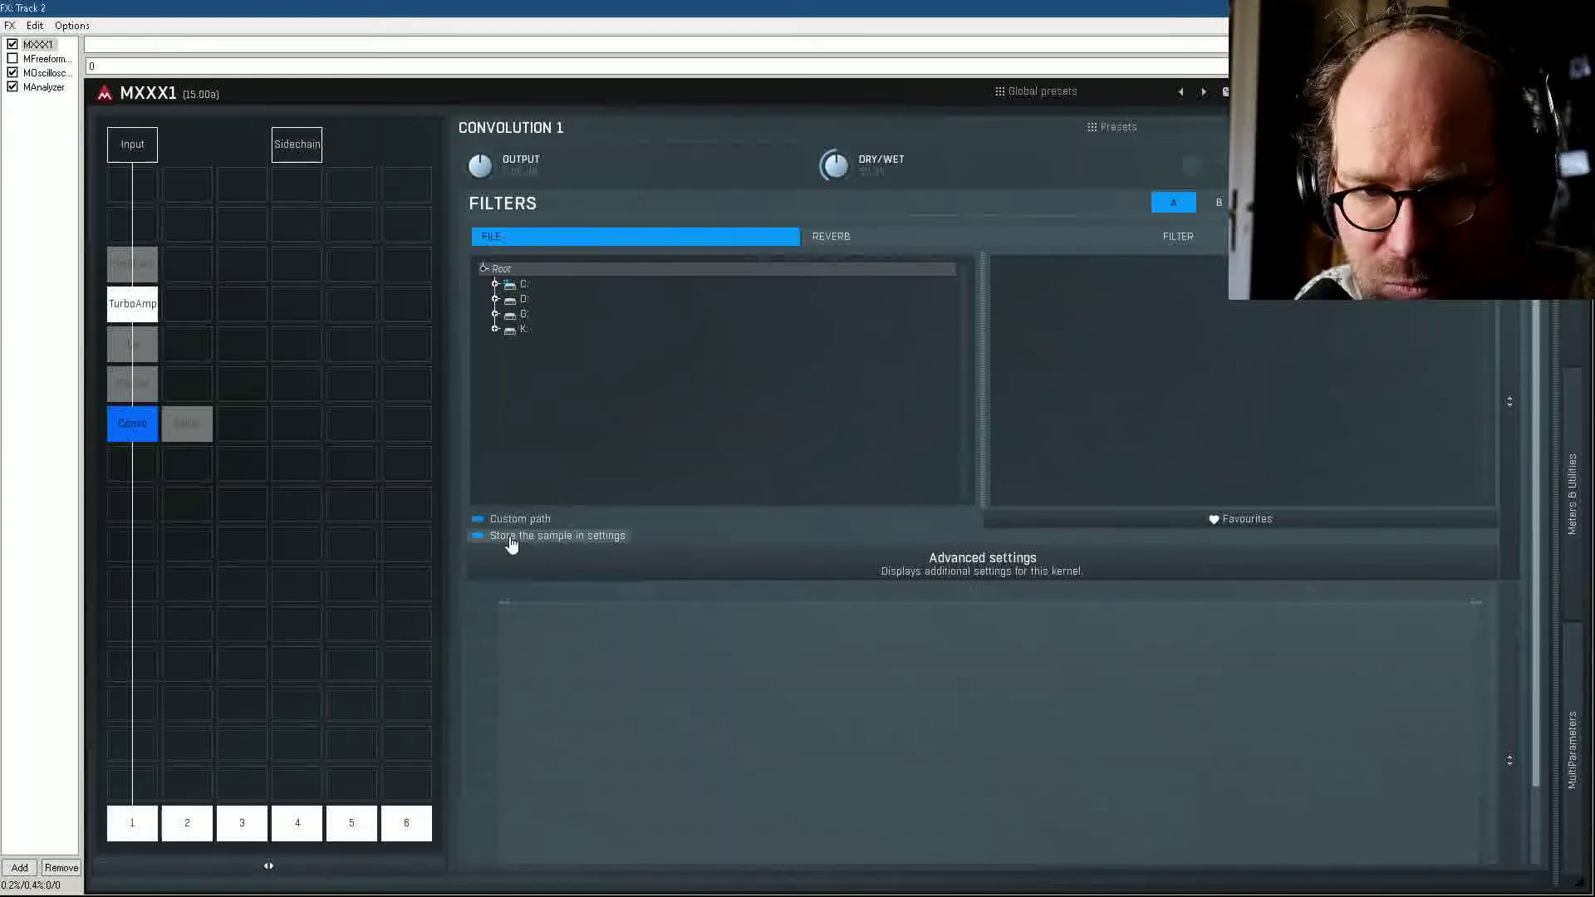
left_click(522, 313)
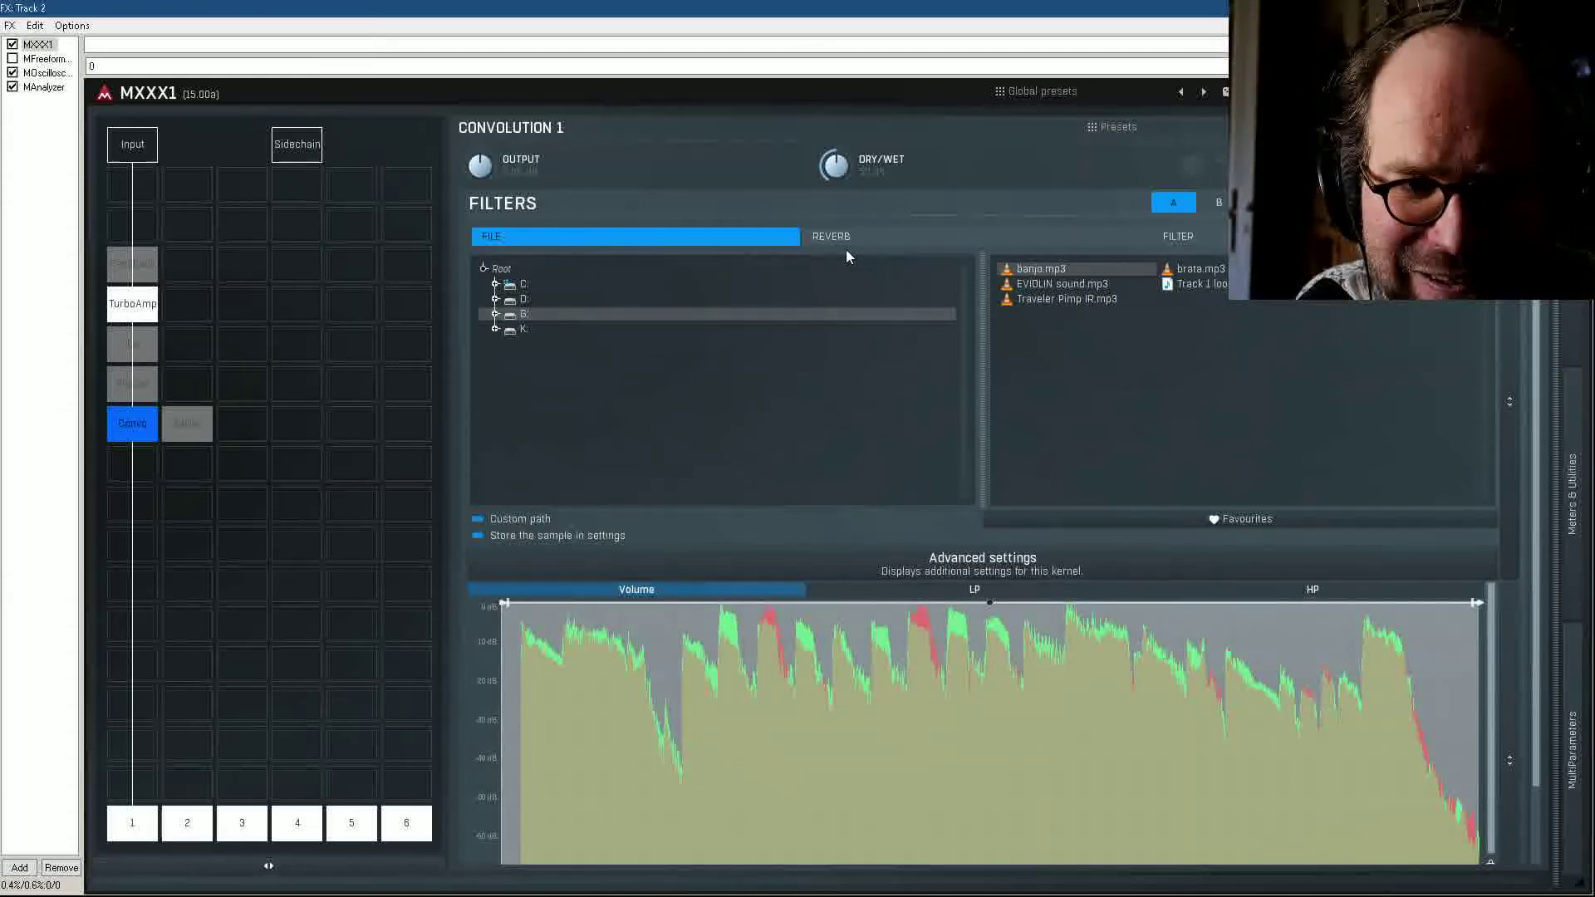
left_click(495, 314)
left_click(576, 328)
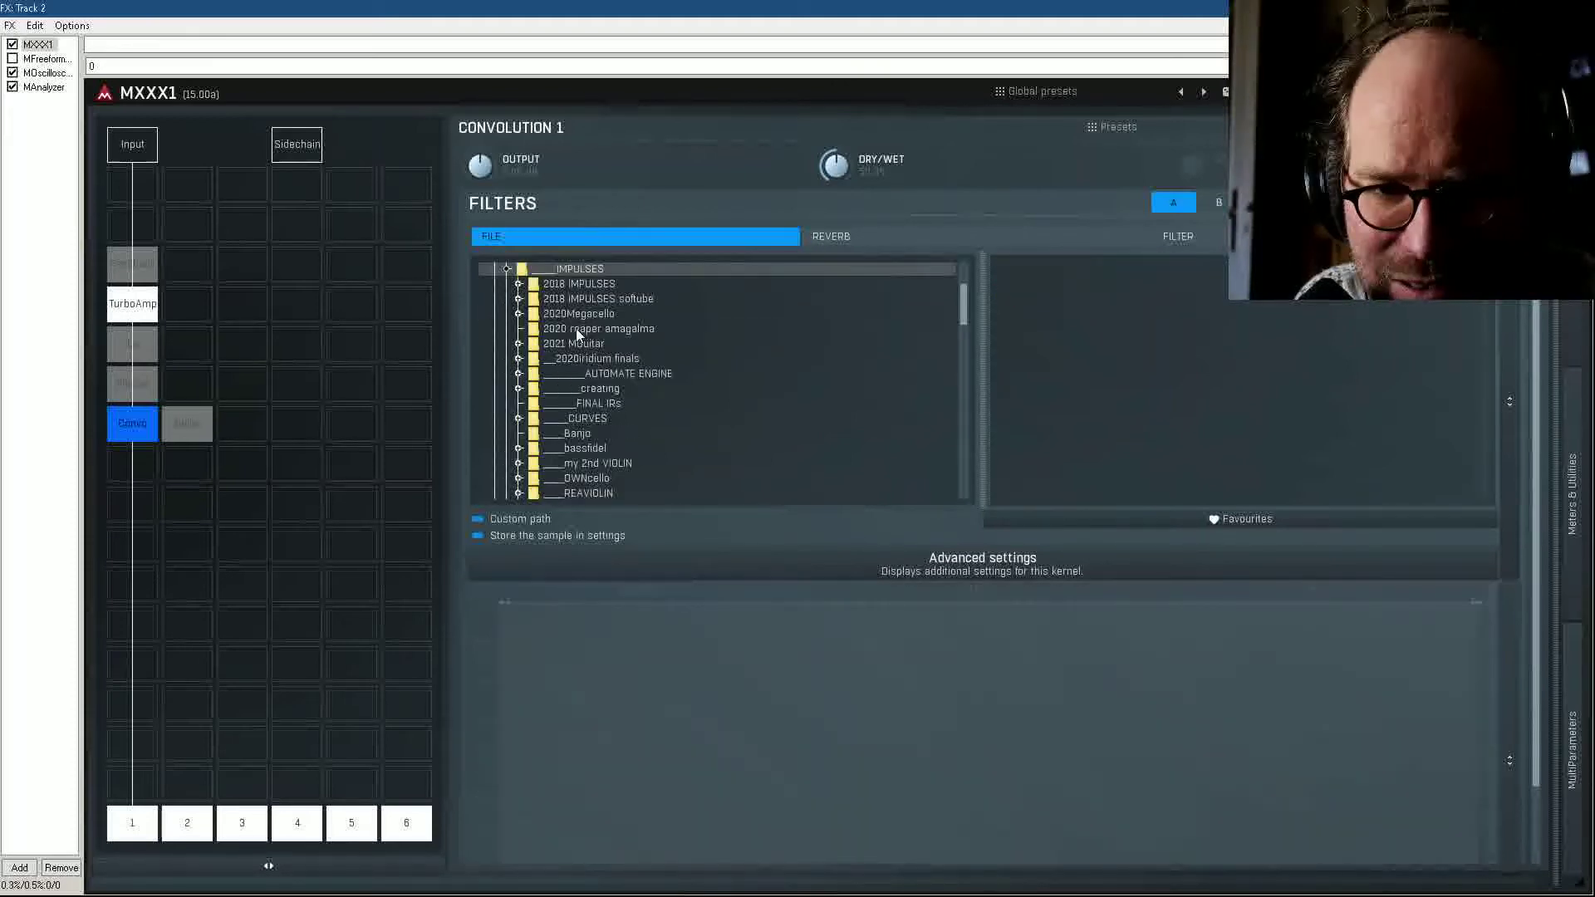
left_click(583, 344)
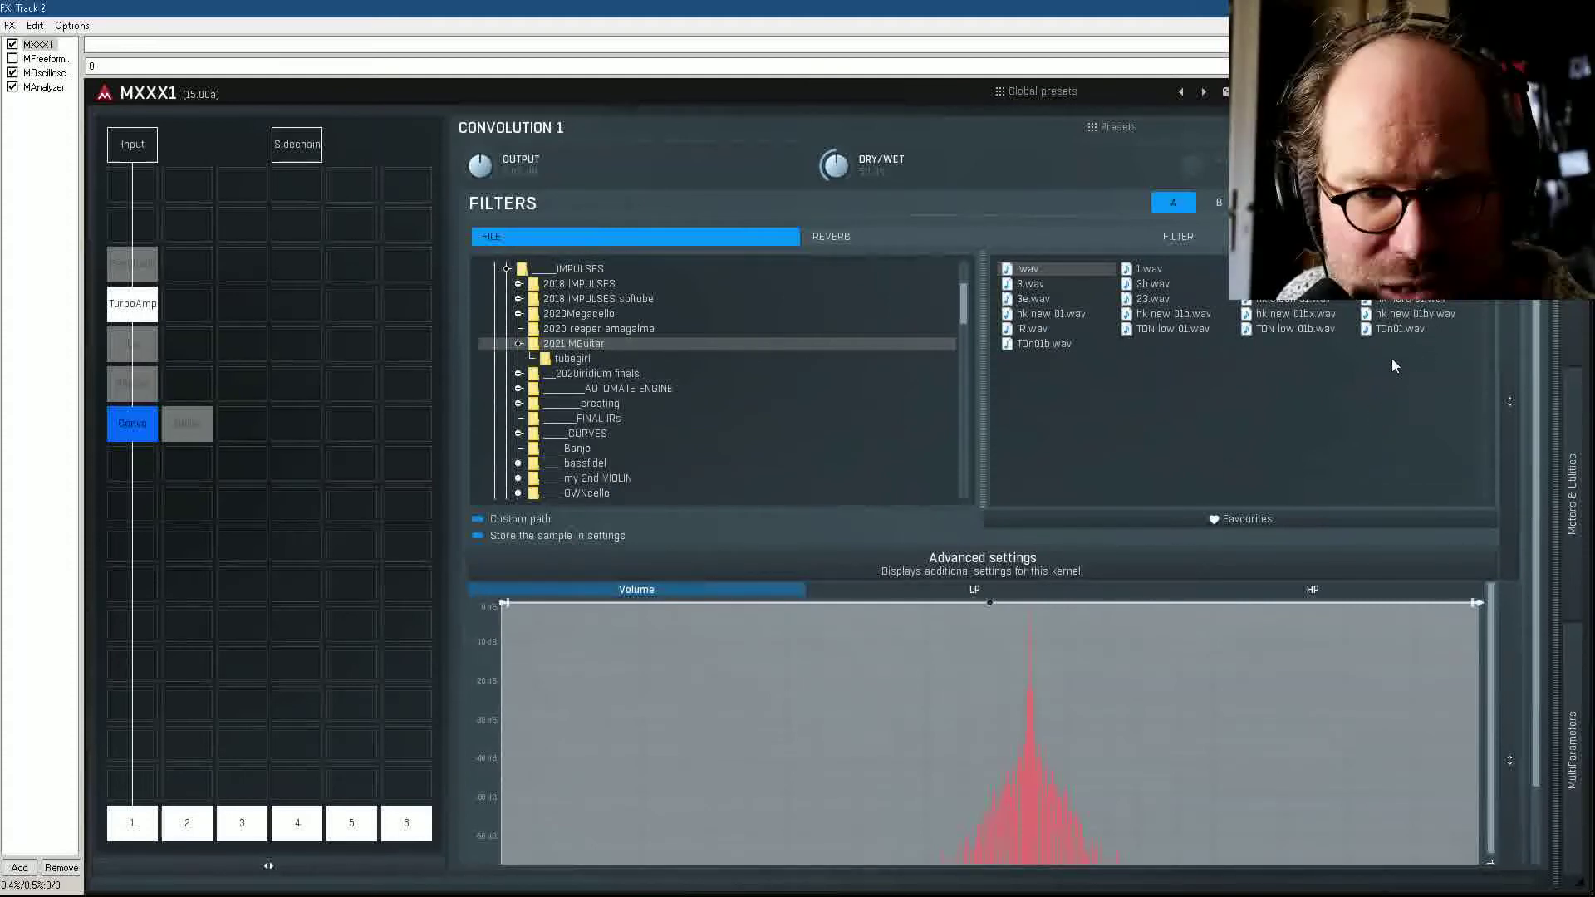
left_click(1308, 303)
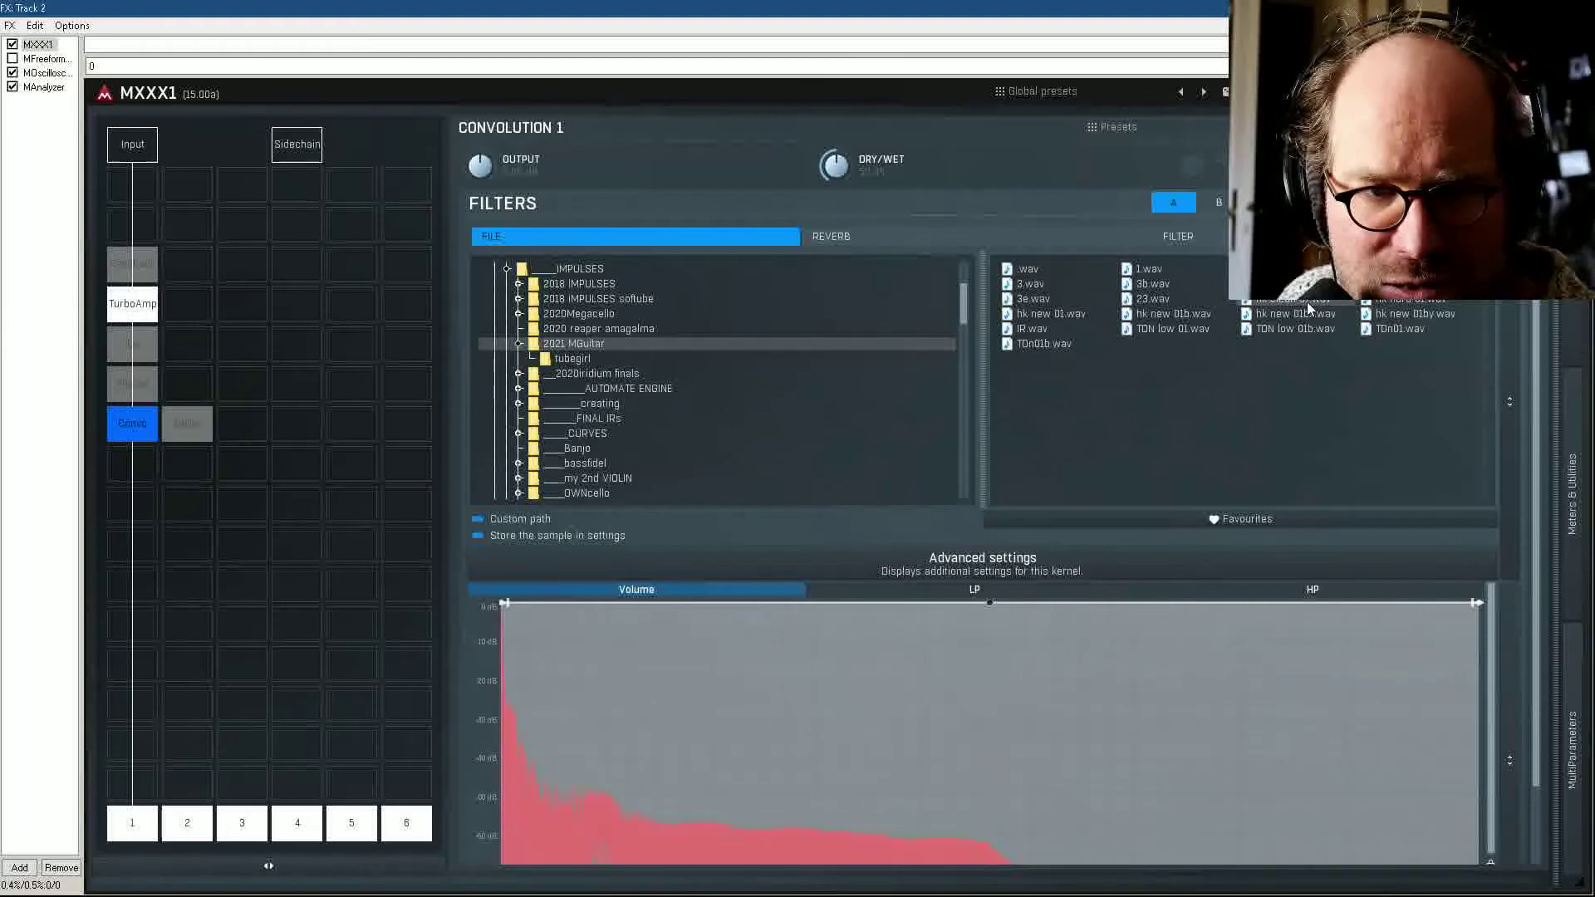
Step: For convolution filter B, enable Custom path and load hk hard 01.wav from the 2021 MGuitar folder
left_click(1218, 202)
left_click(532, 522)
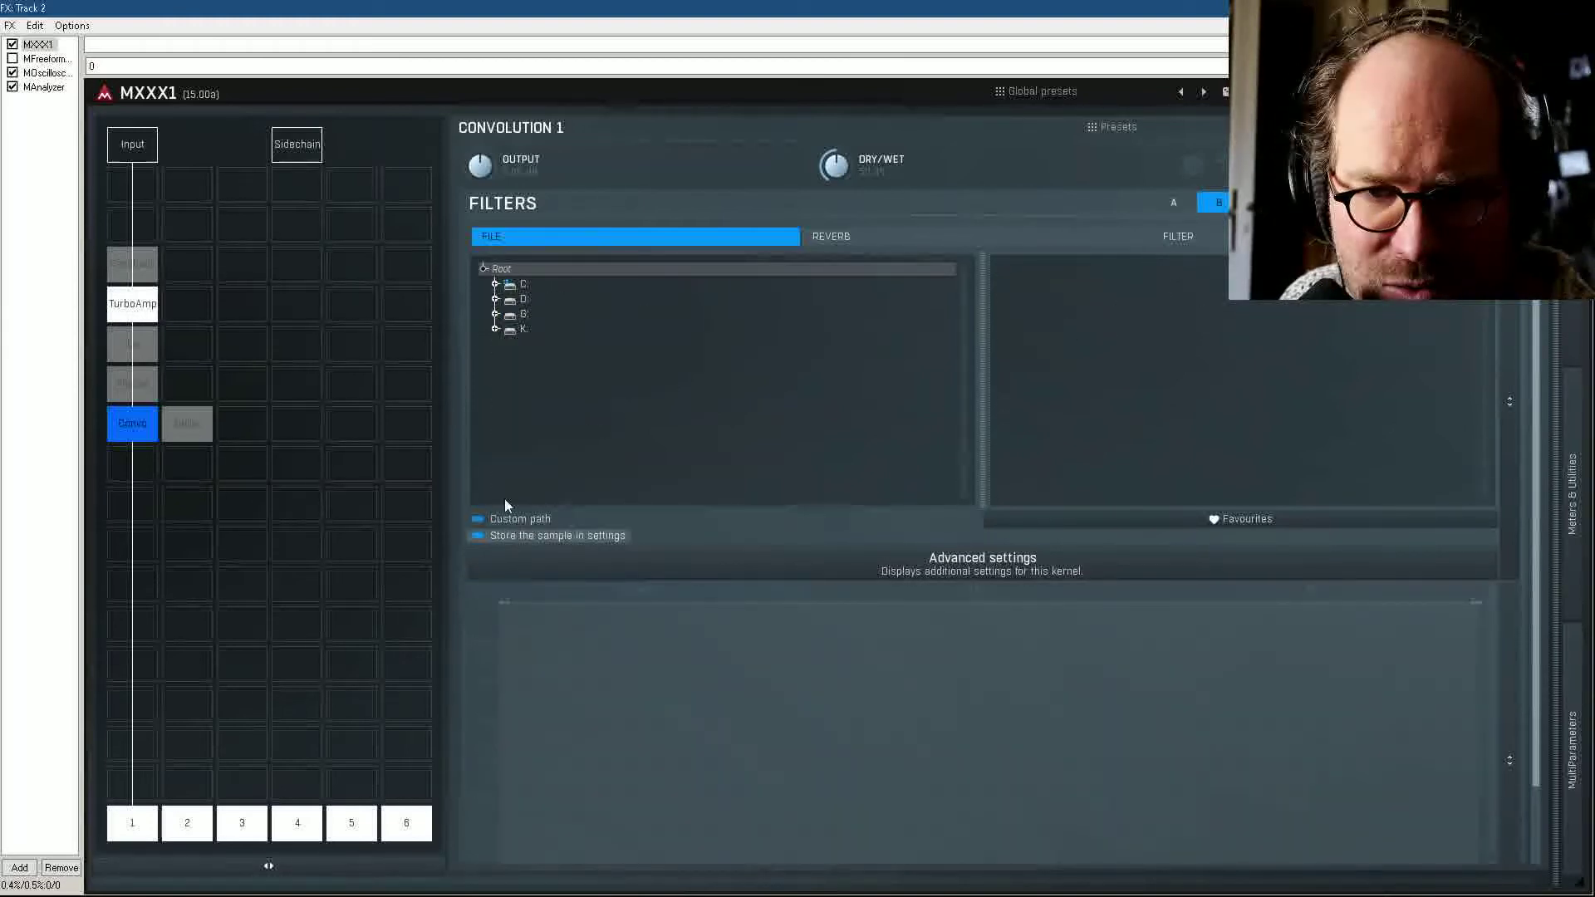
double_click(520, 314)
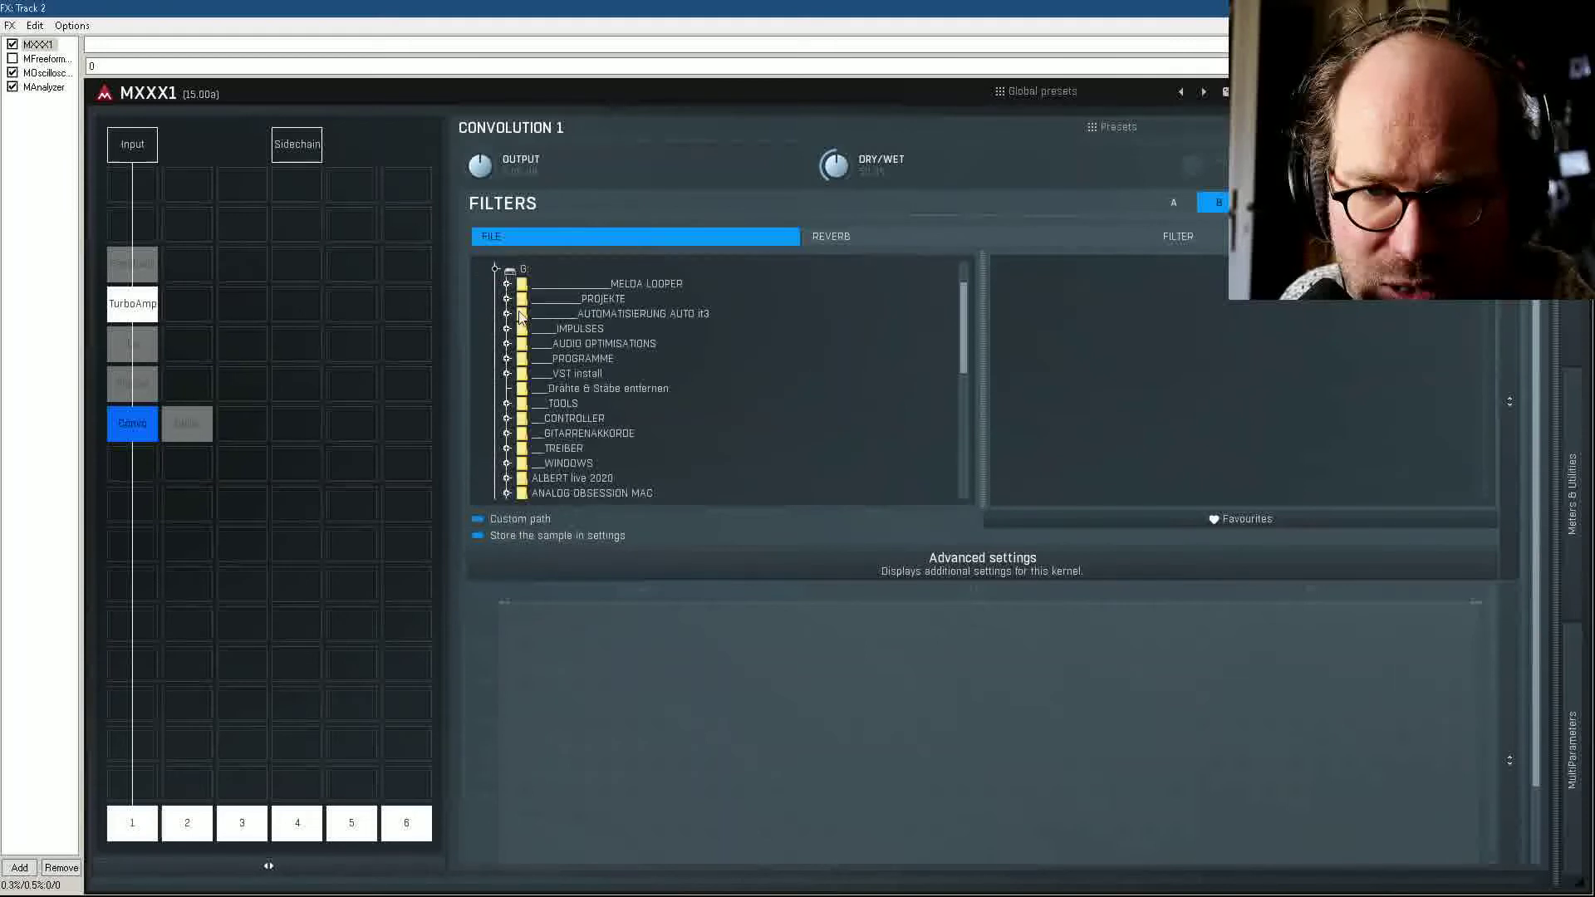
double_click(580, 330)
double_click(581, 344)
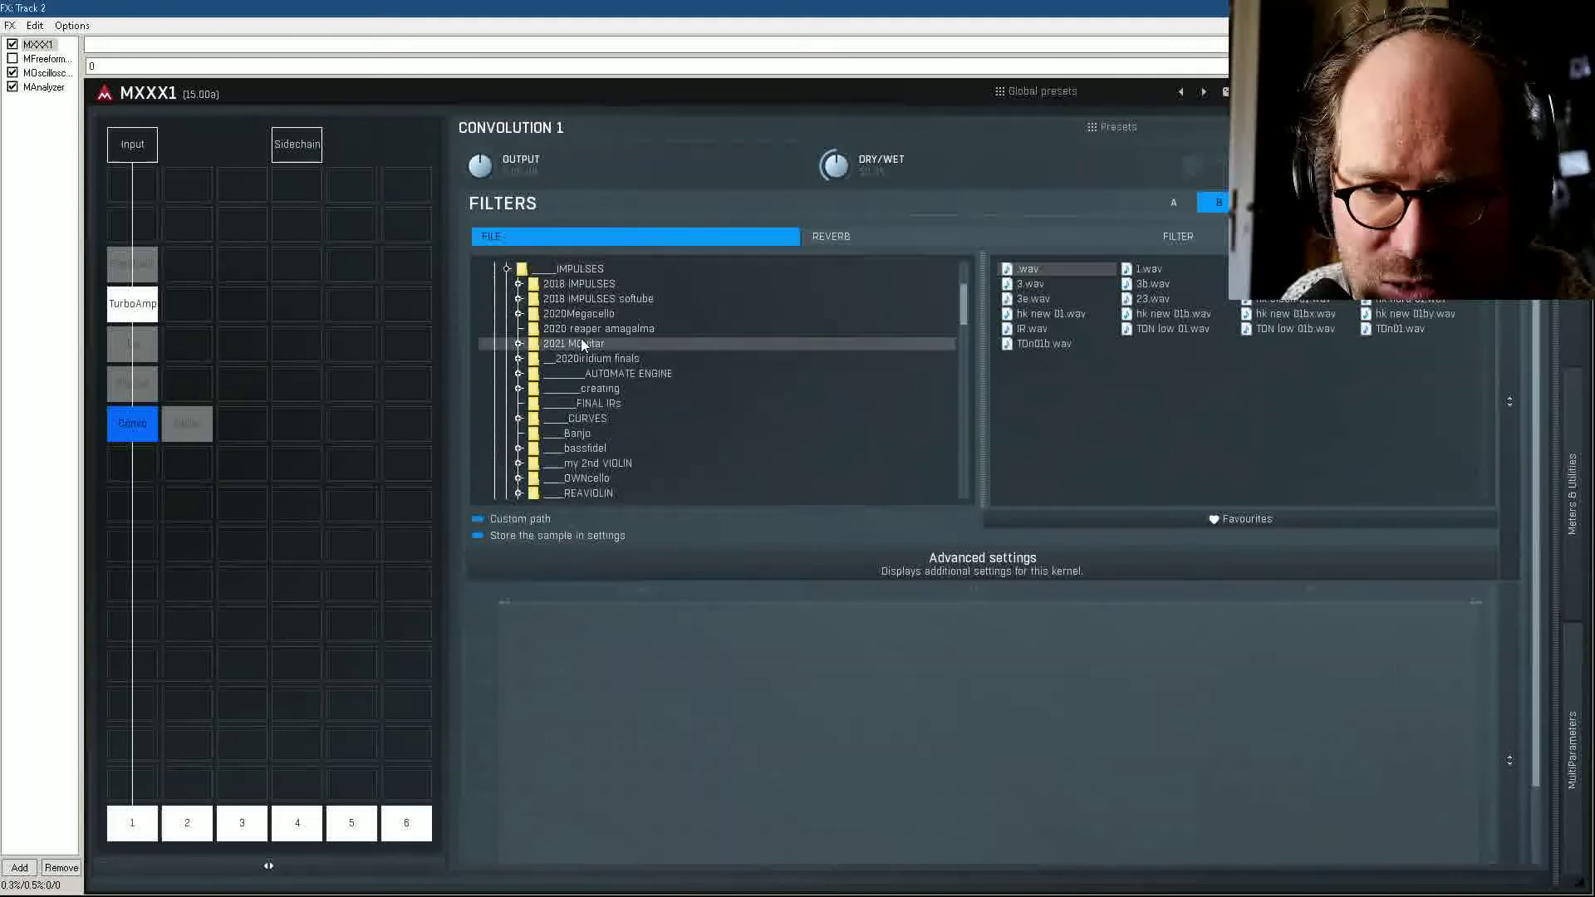
left_click(1398, 299)
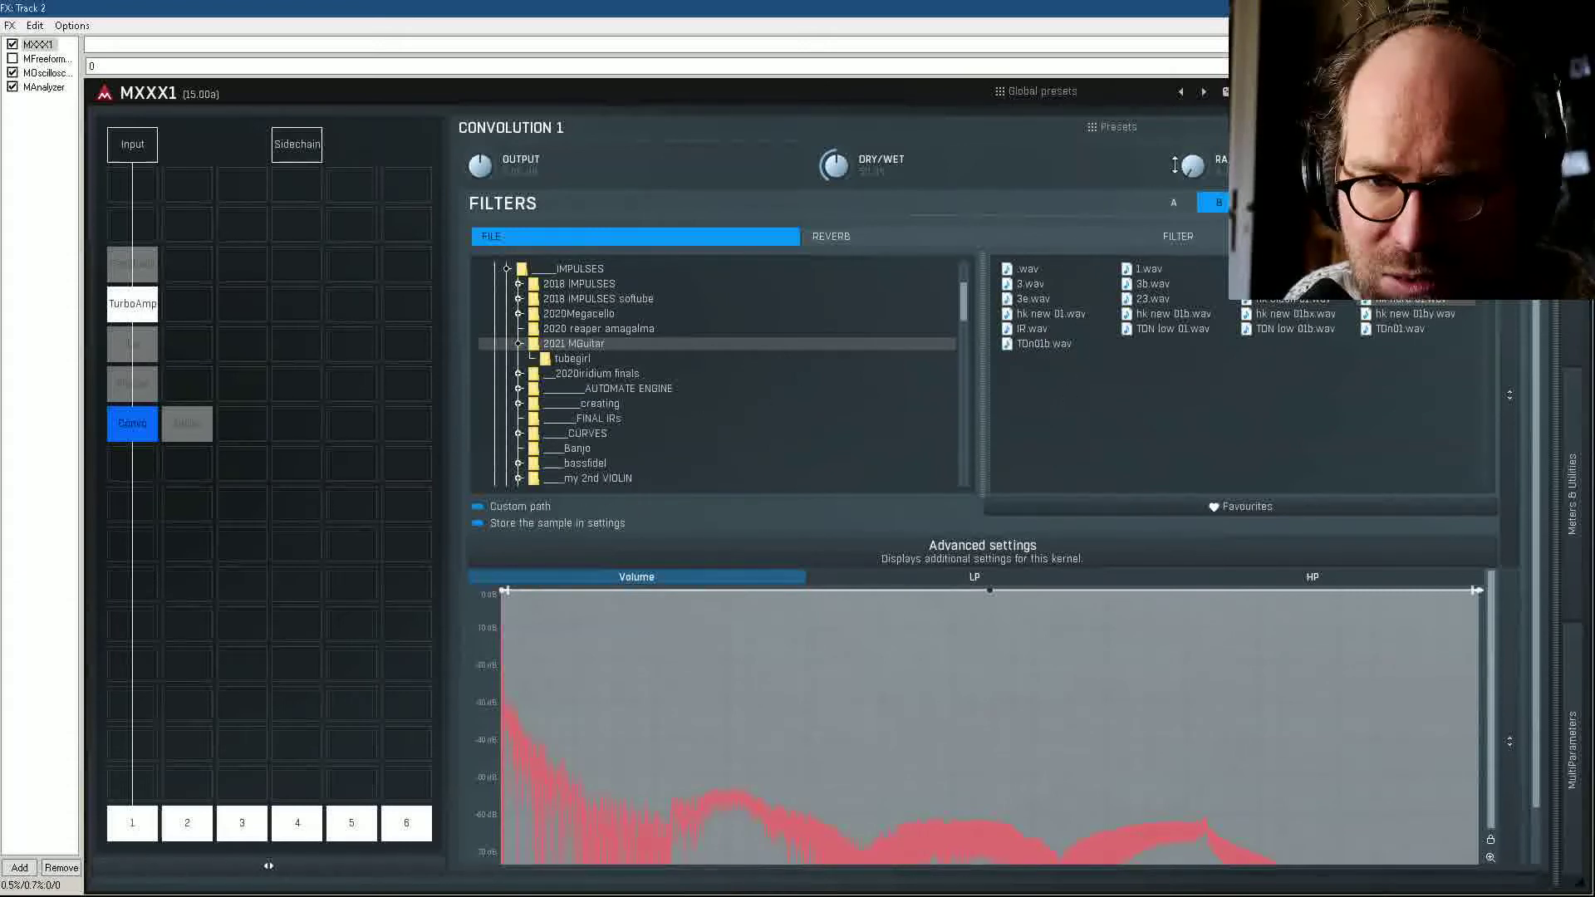
Step: Assign the convolution's Ratio to the first multiparameter and name that multiparameter Gain
left_click_drag(1193, 166, 1193, 116)
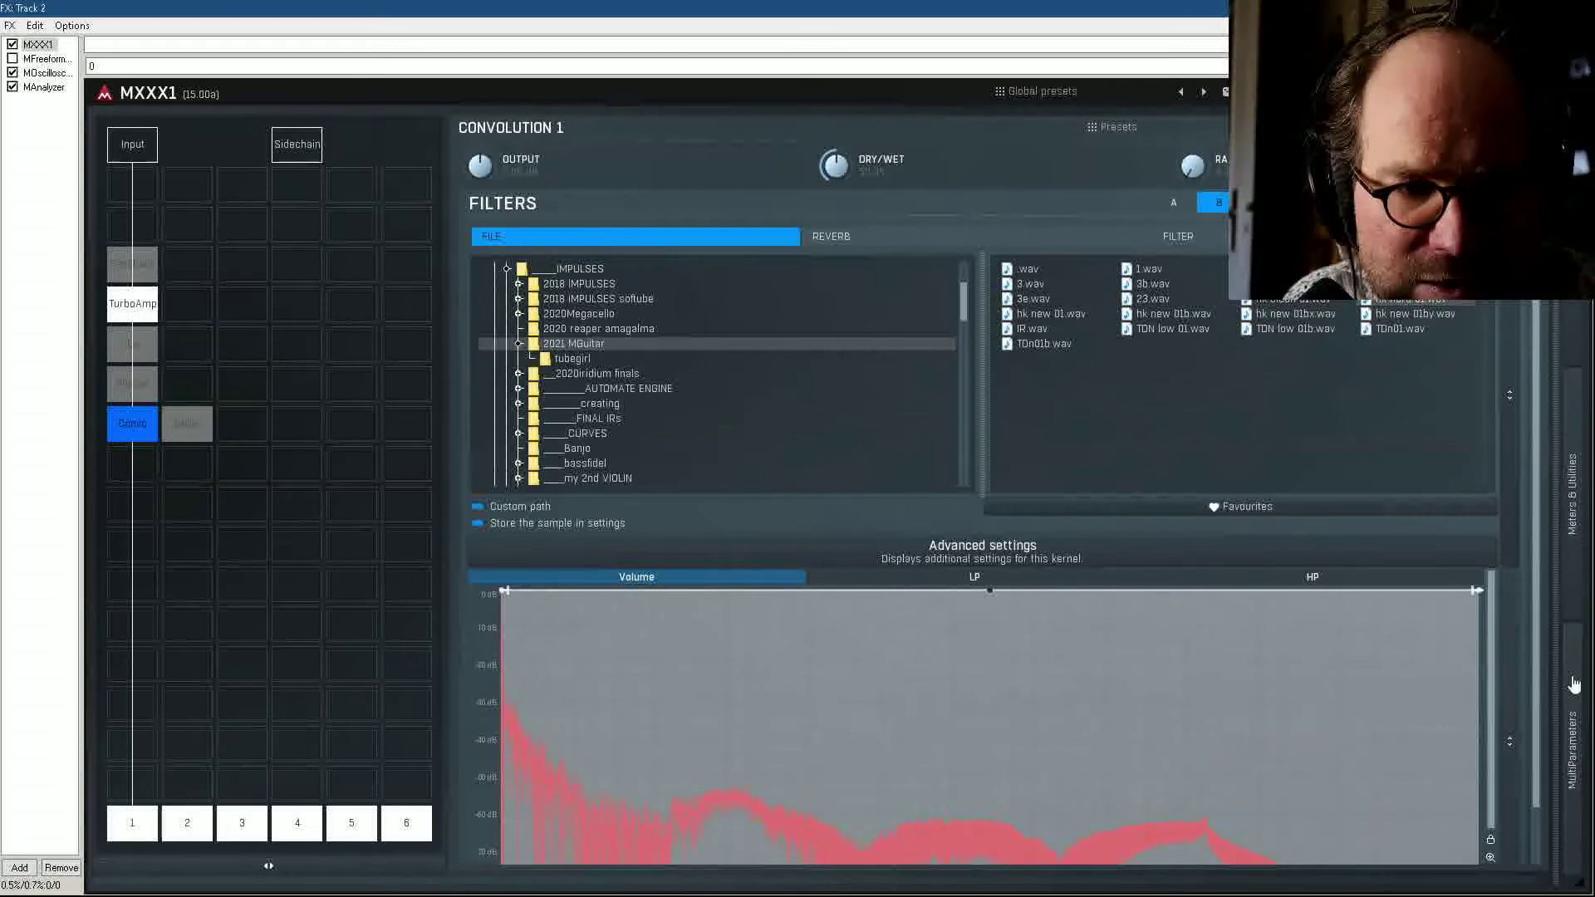
left_click(1572, 730)
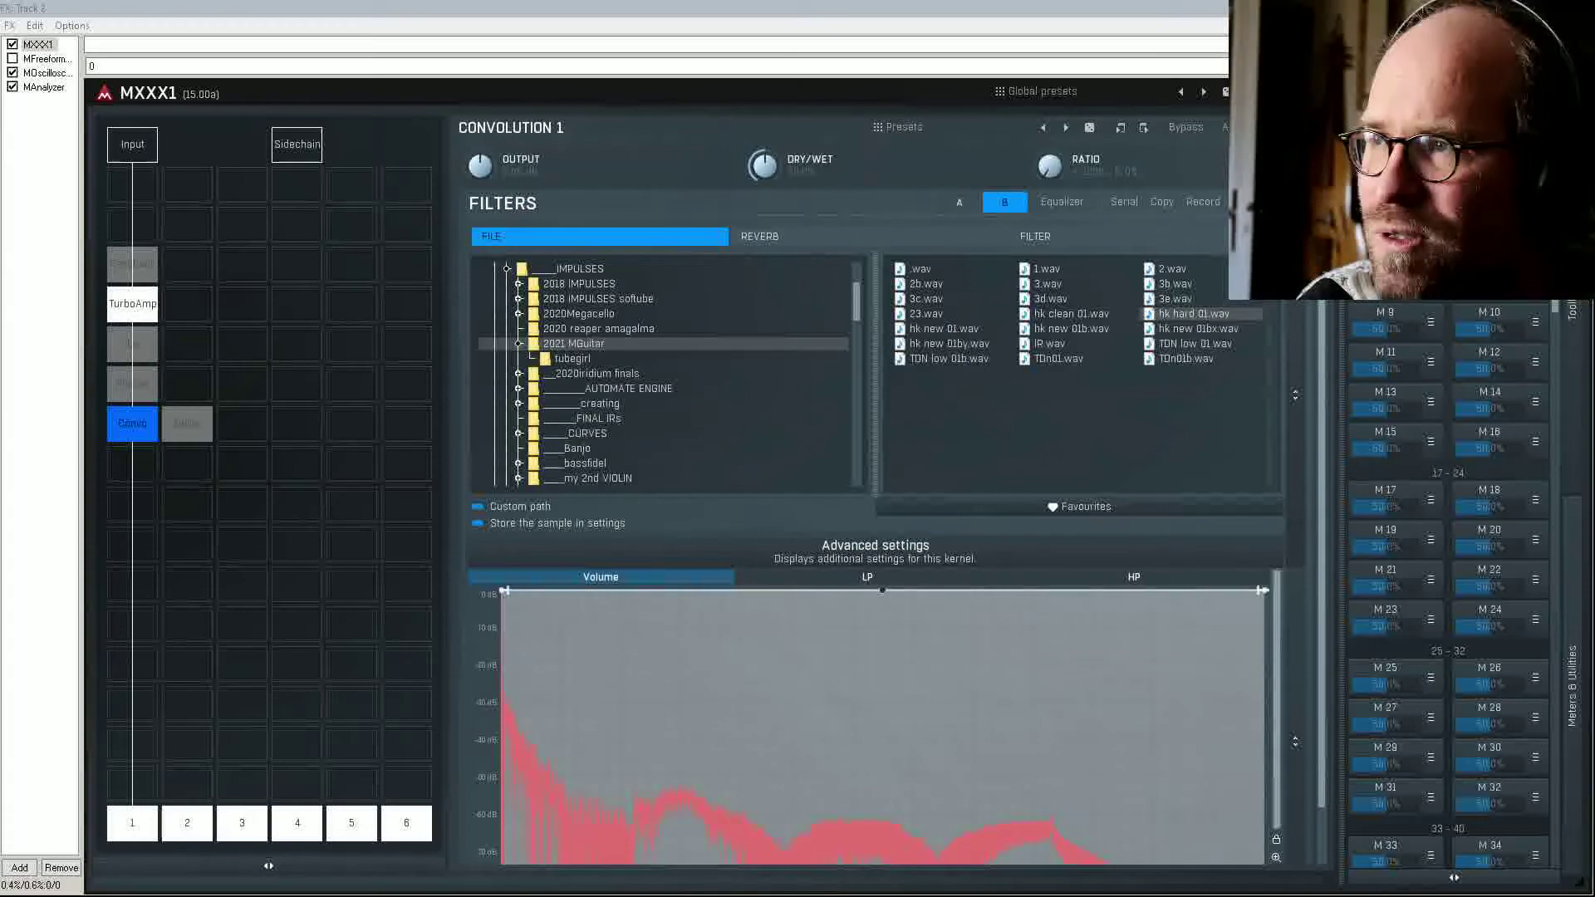
left_click_drag(336, 81, 576, 202)
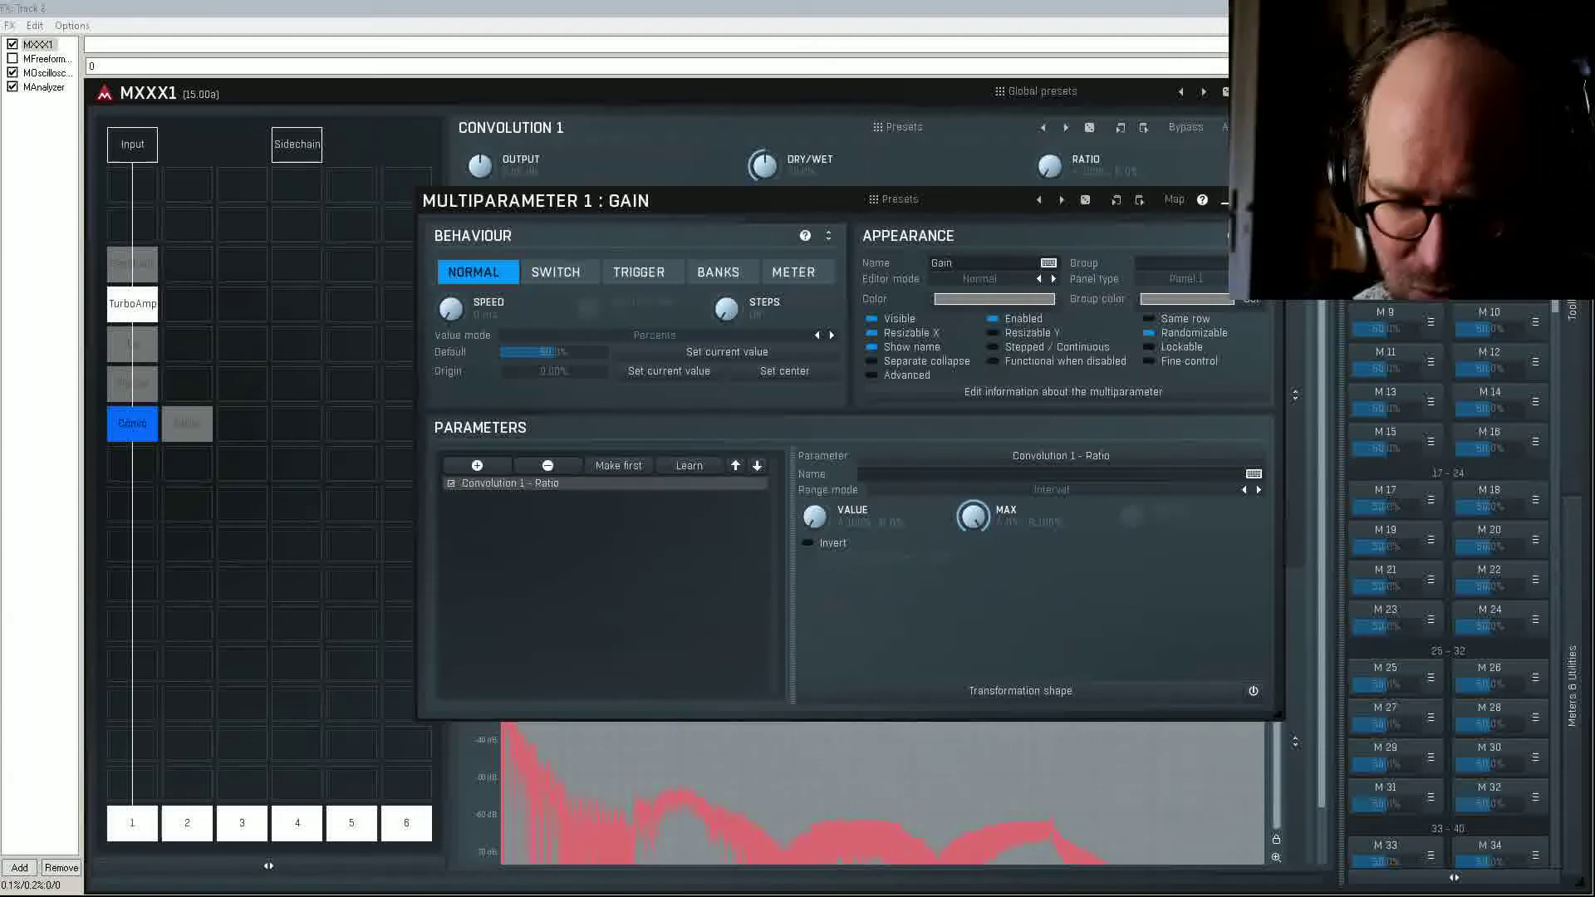
key("Return")
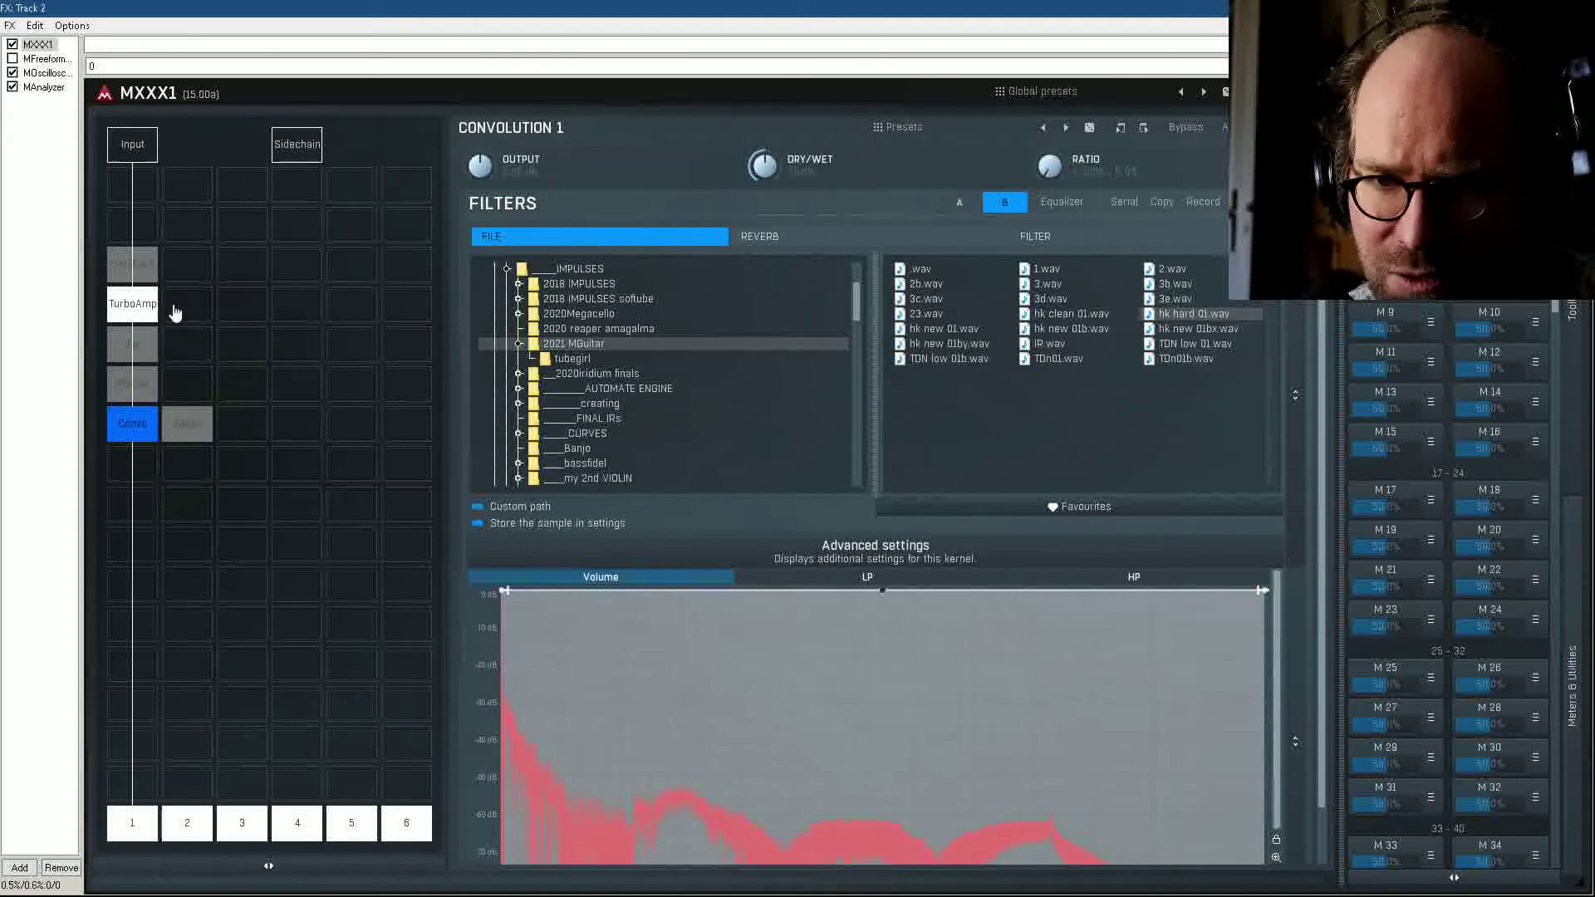
Step: Add TurboAmp's Gain In and Gain Out to the Gain multiparameter's controlled parameters
left_click(119, 274)
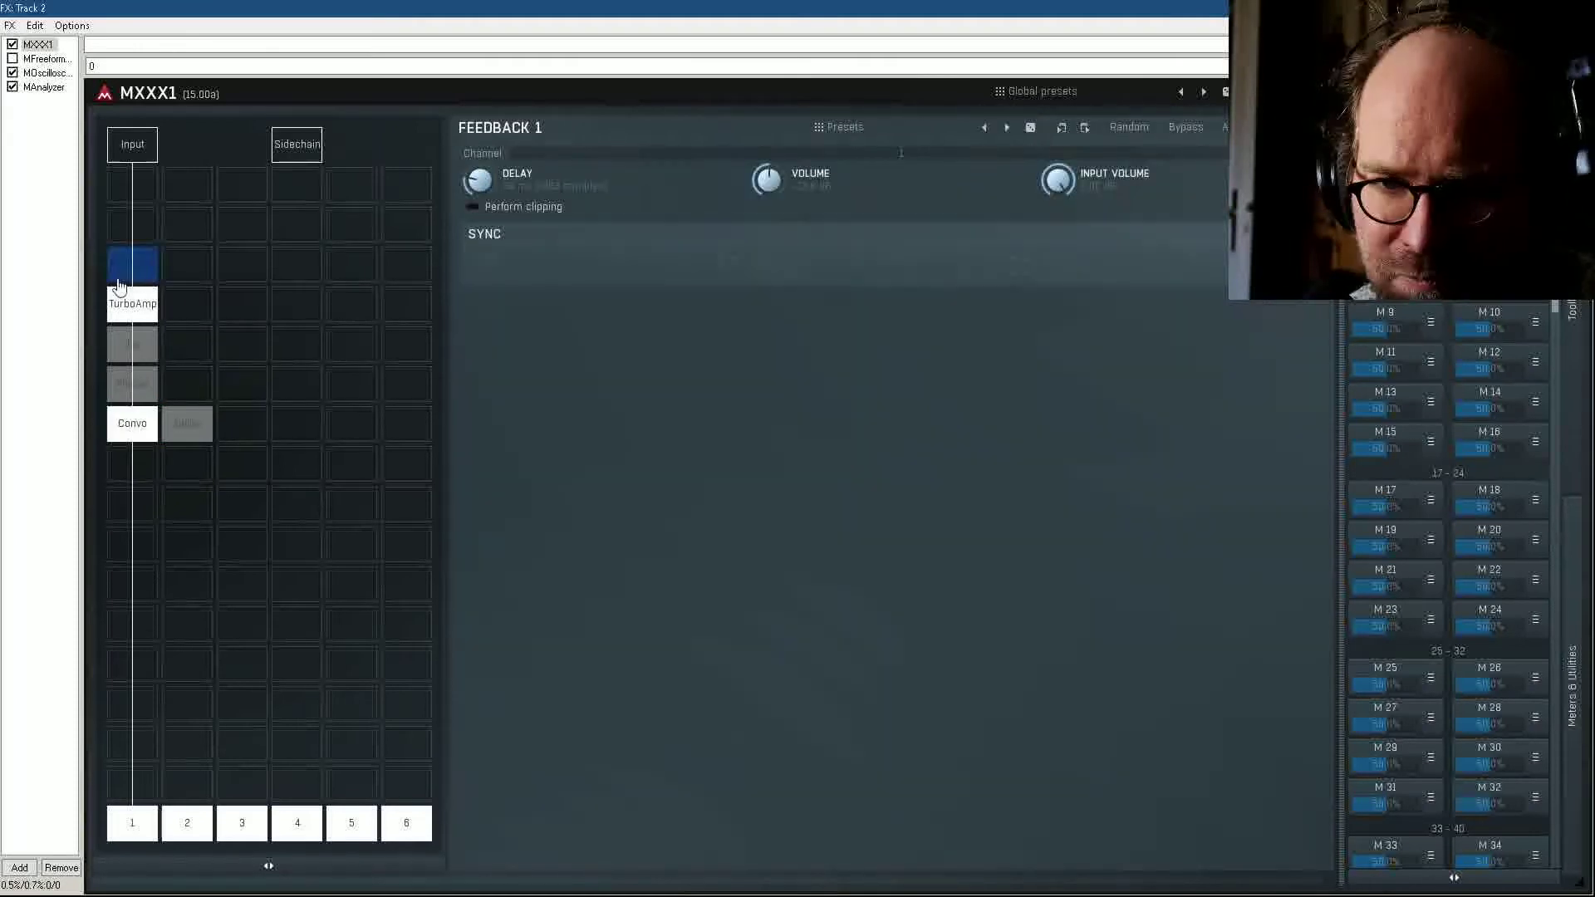
left_click(144, 303)
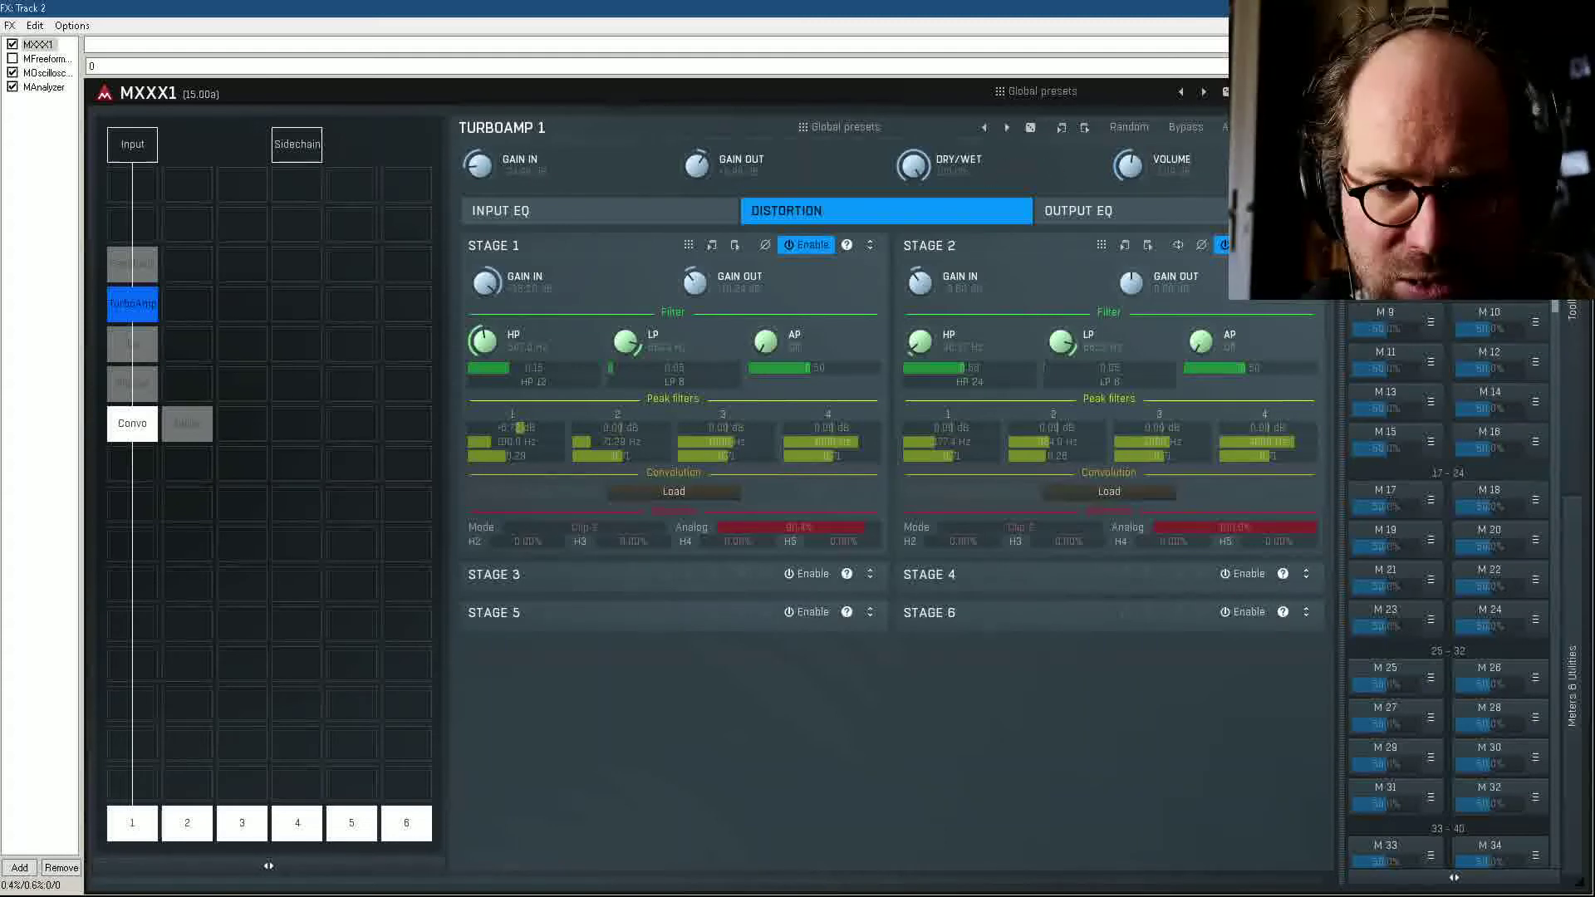
left_click(1431, 145)
key("Escape")
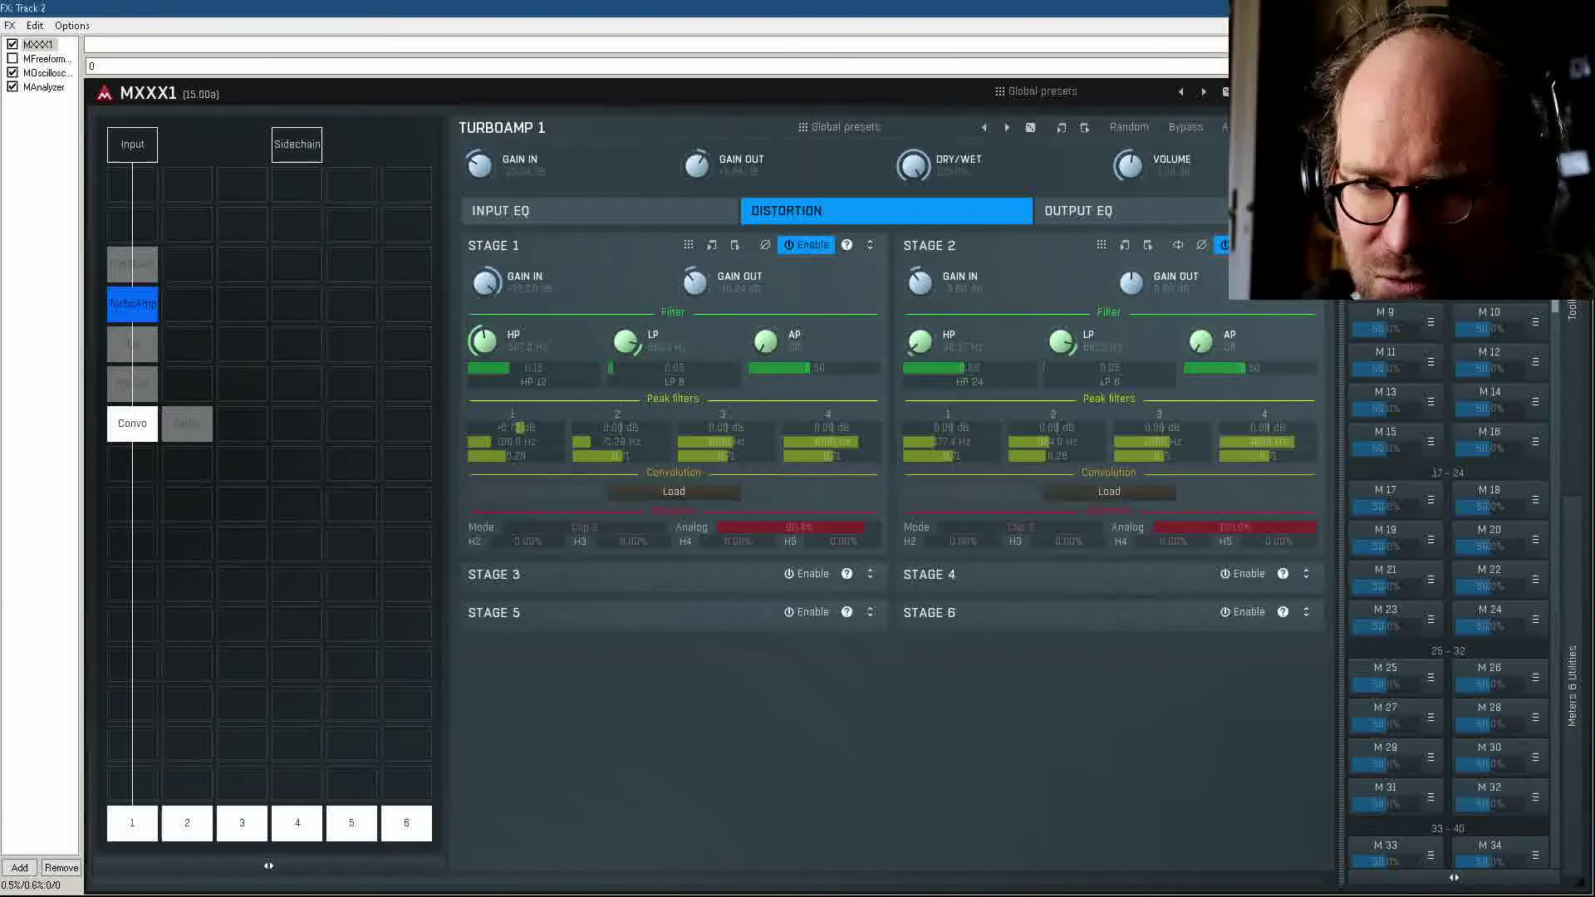
left_click_drag(549, 180, 550, 180)
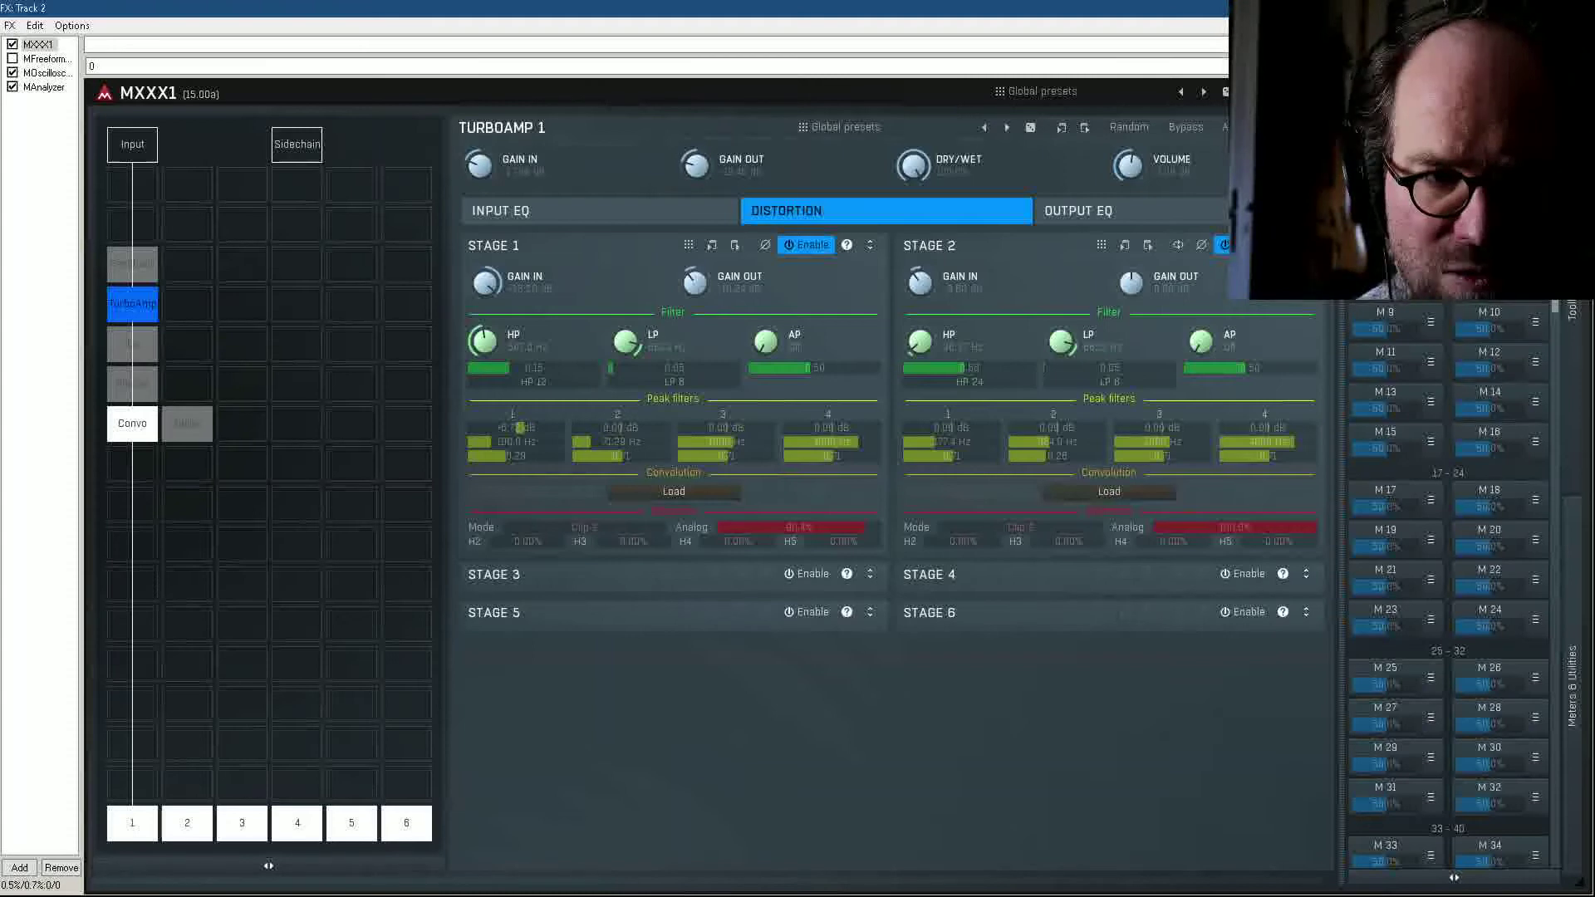
Step: Invert the TurboAmp Gain Out parameter within the Gain multiparameter
left_click(1430, 145)
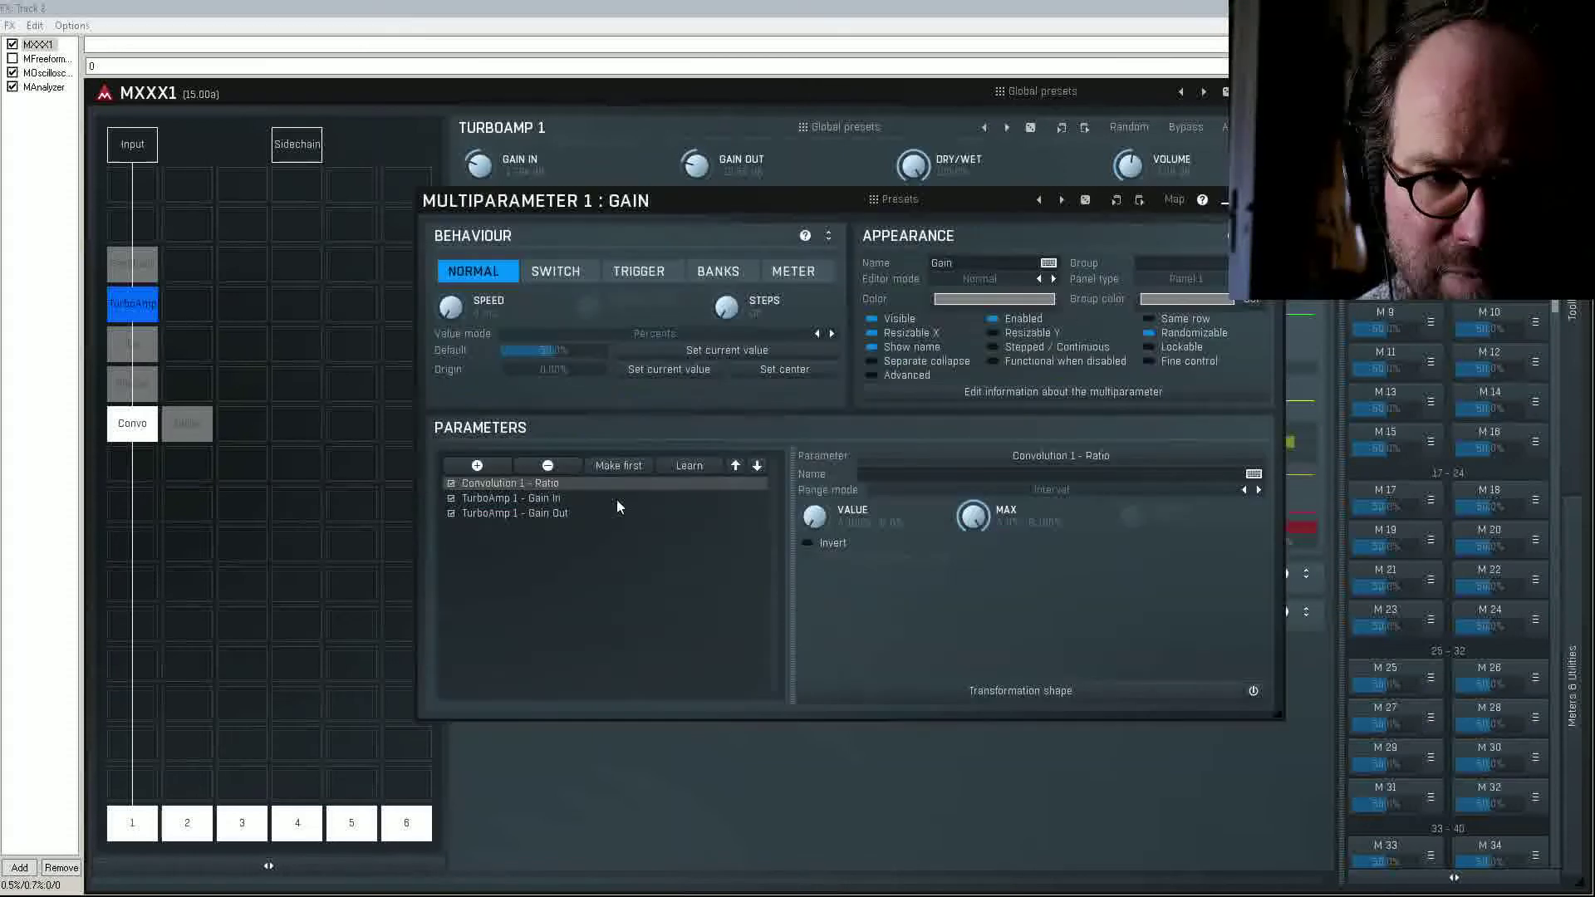
left_click(540, 513)
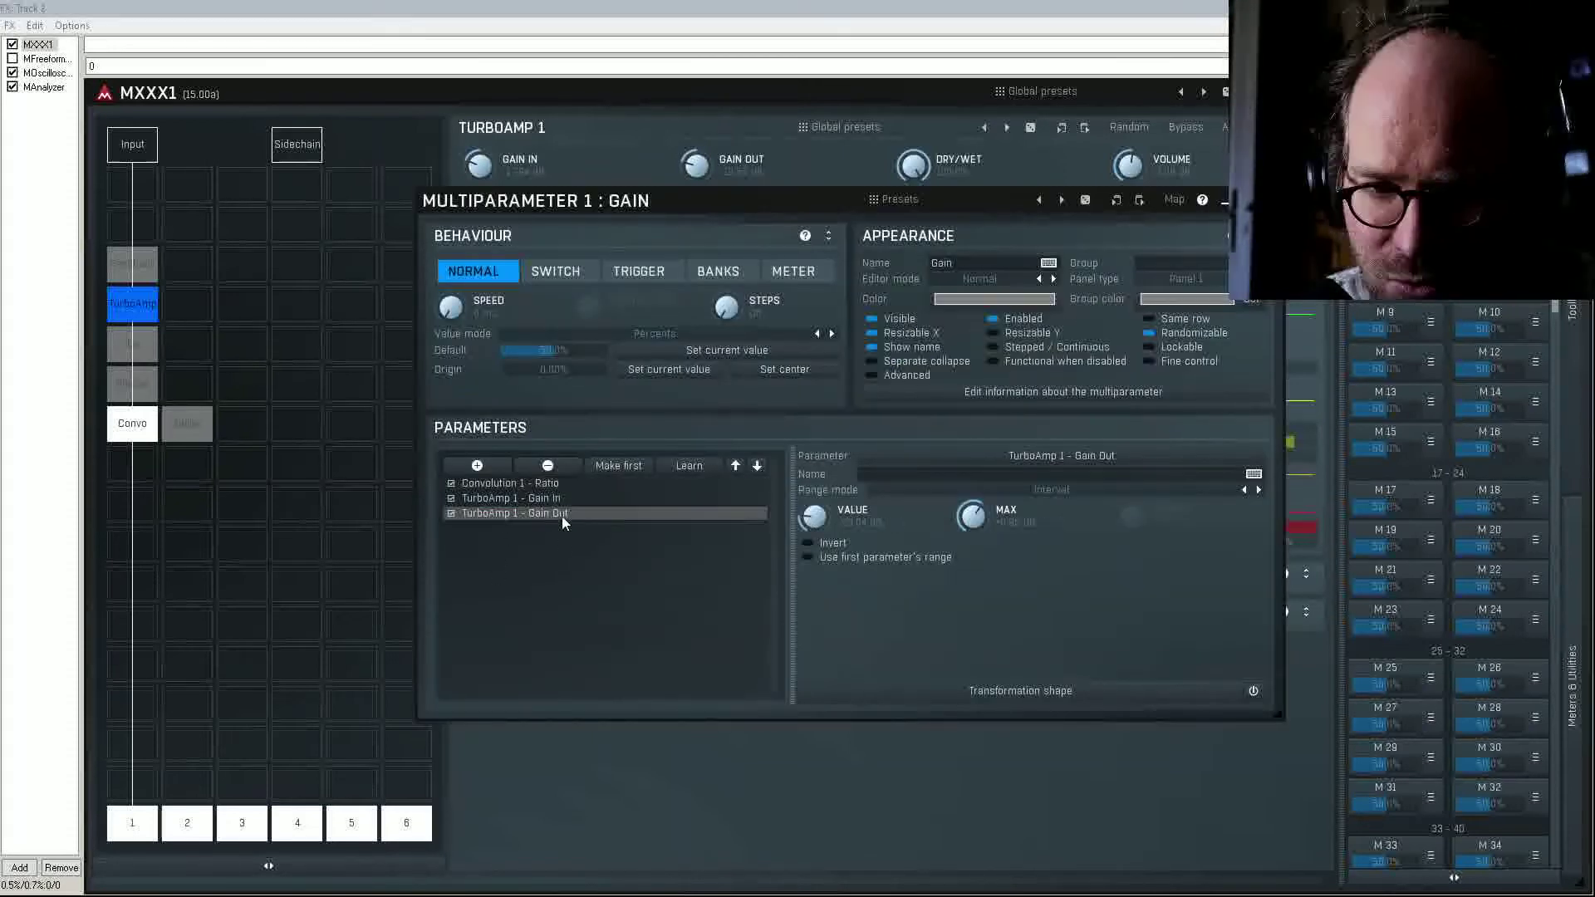
left_click(827, 544)
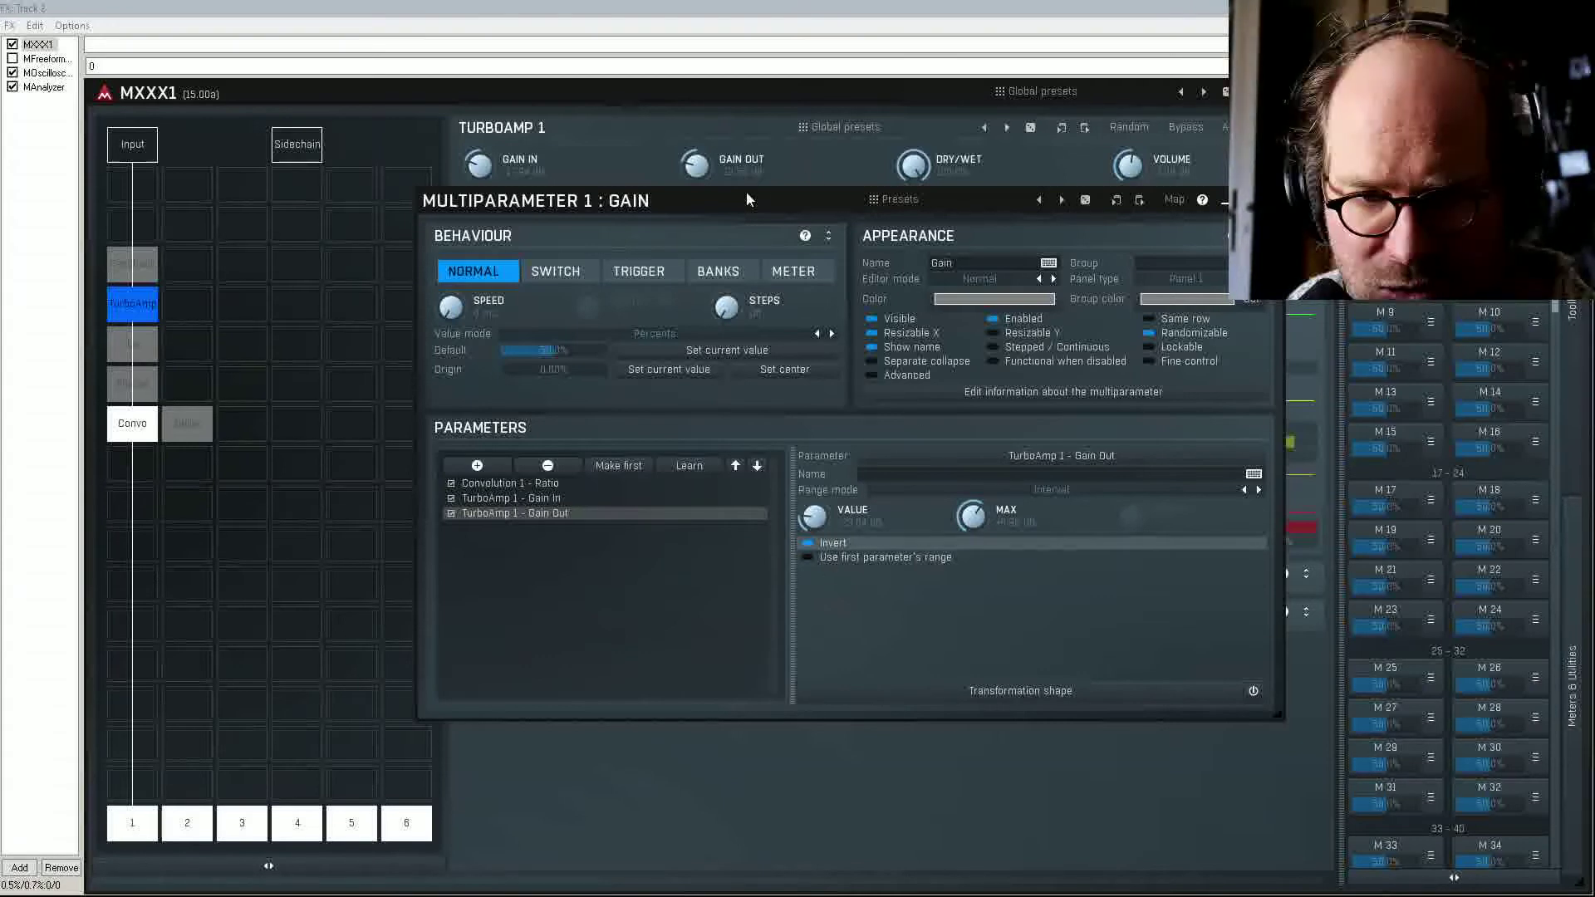
Step: Move the Gain multiparameter settings clear of the track controls and reset the folder track's peak indicator
left_click_drag(746, 191, 734, 239)
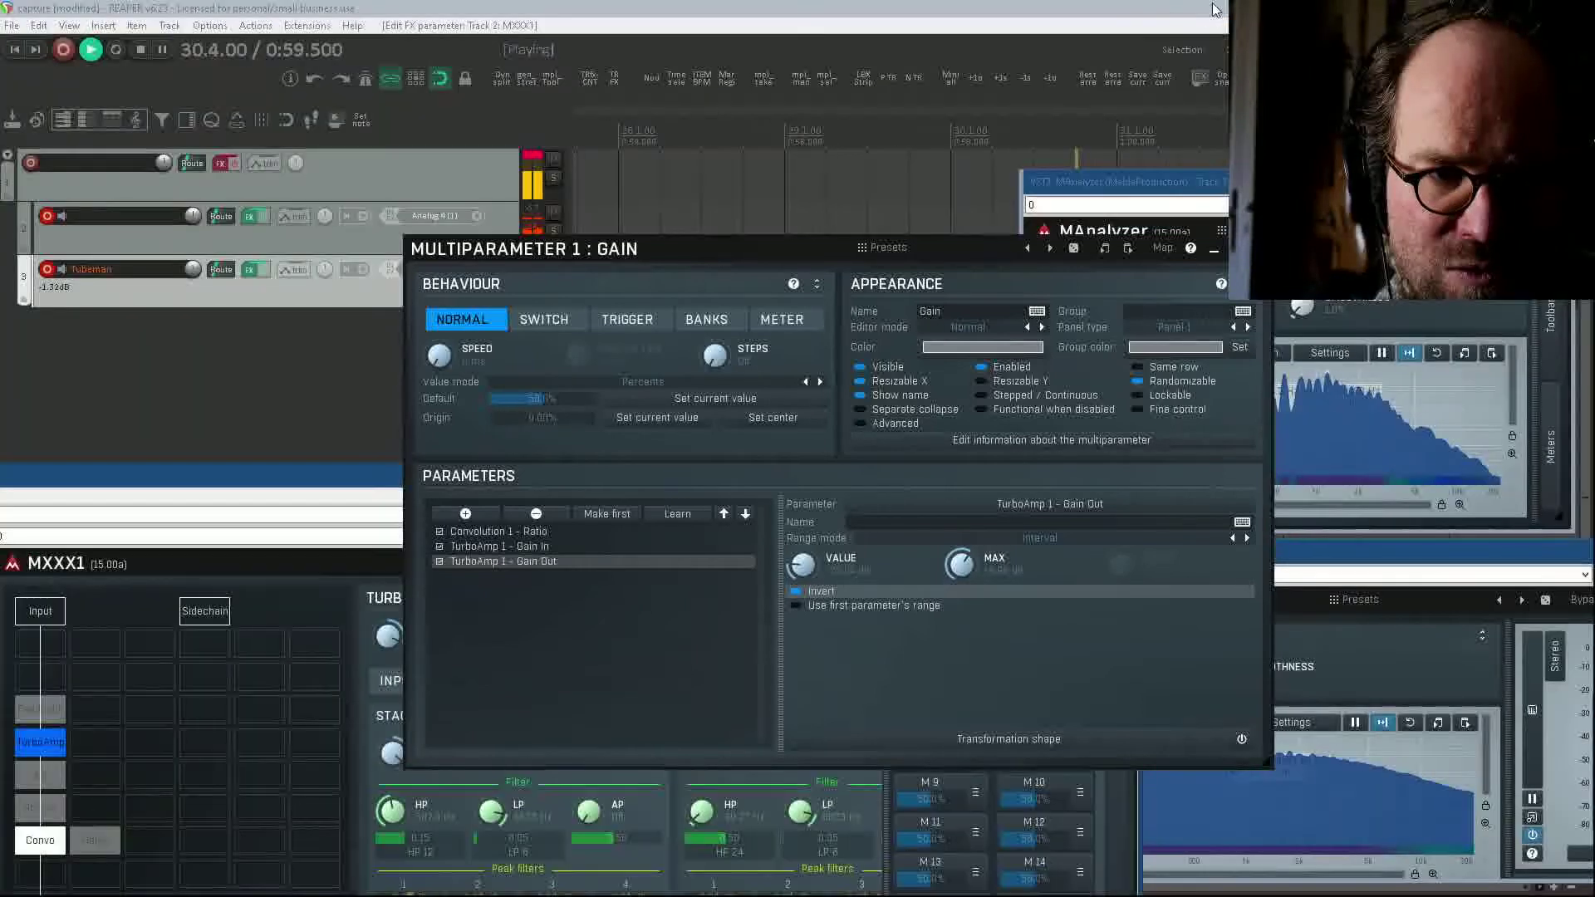
left_click(508, 177)
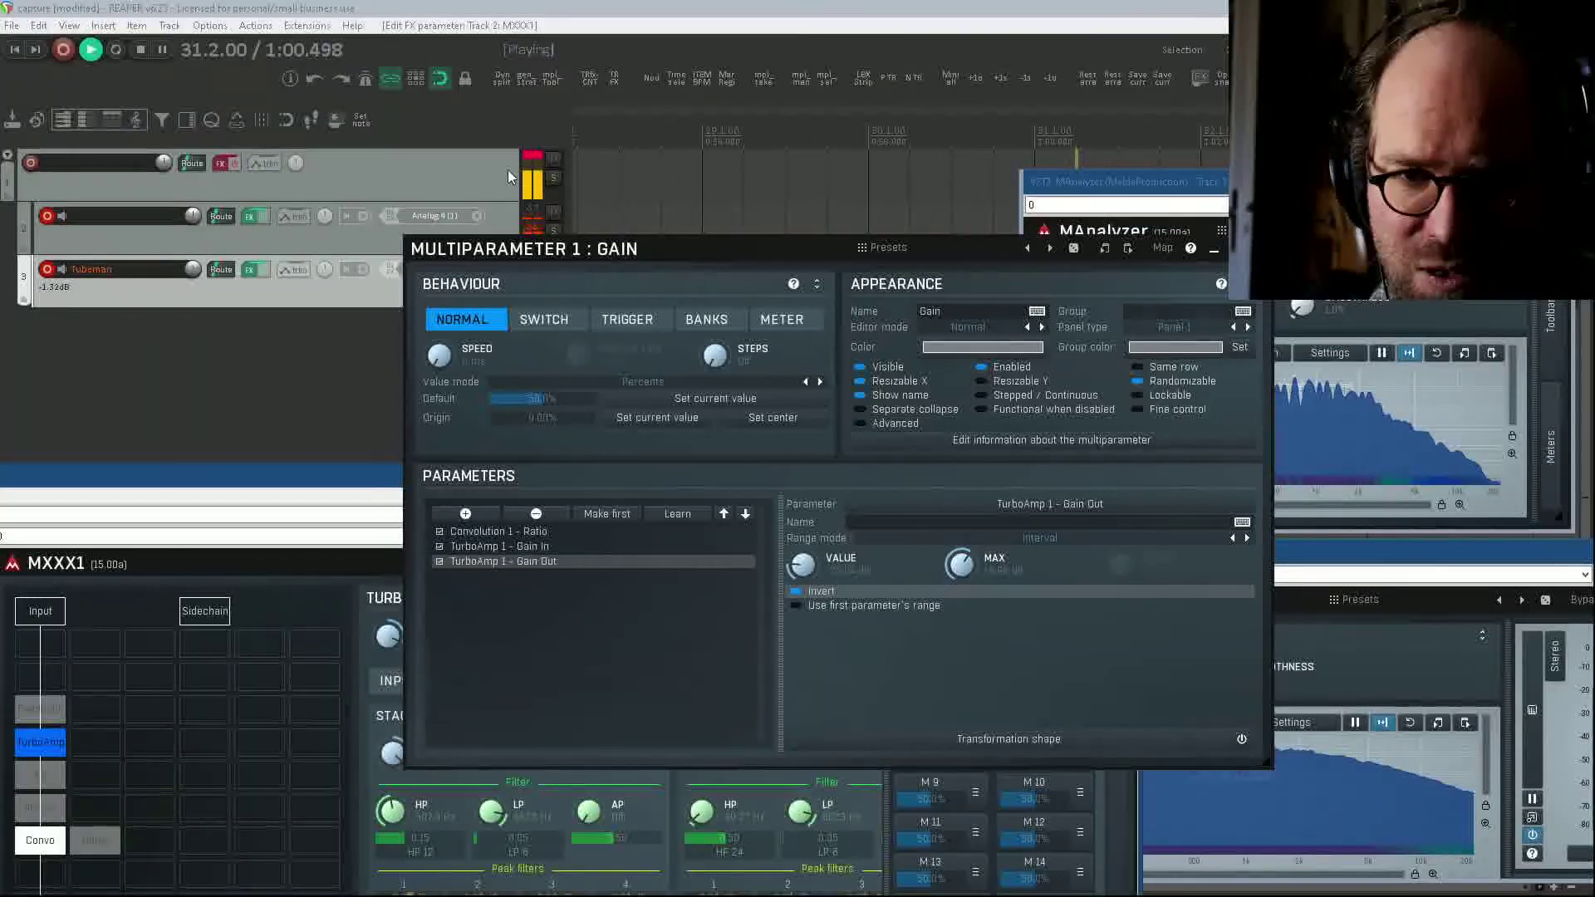
left_click_drag(590, 251, 470, 333)
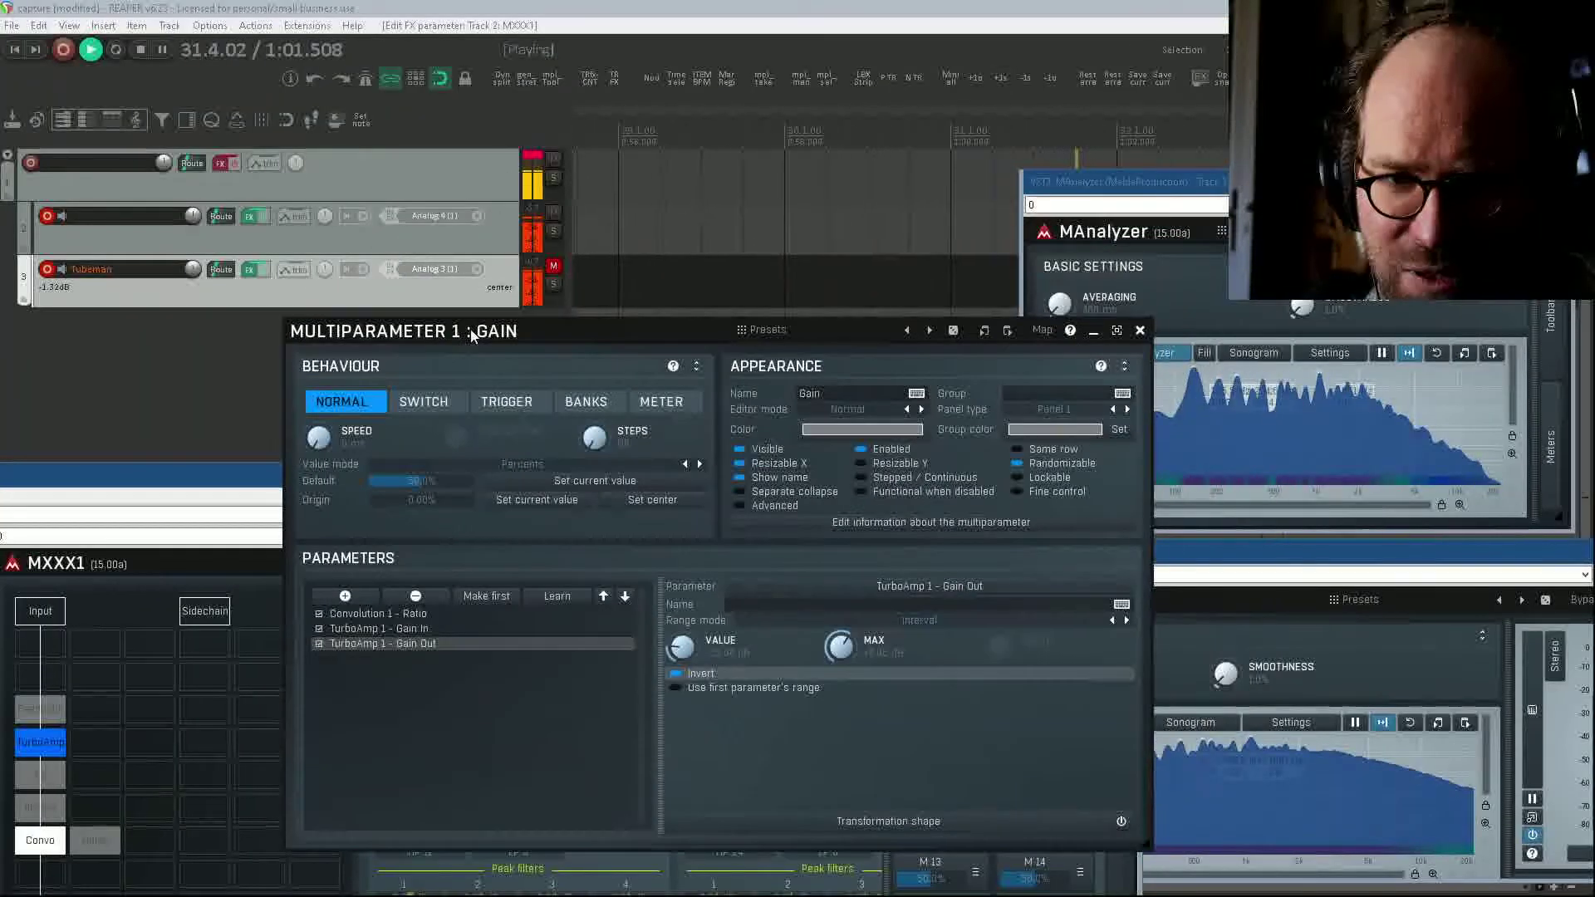
left_click(534, 155)
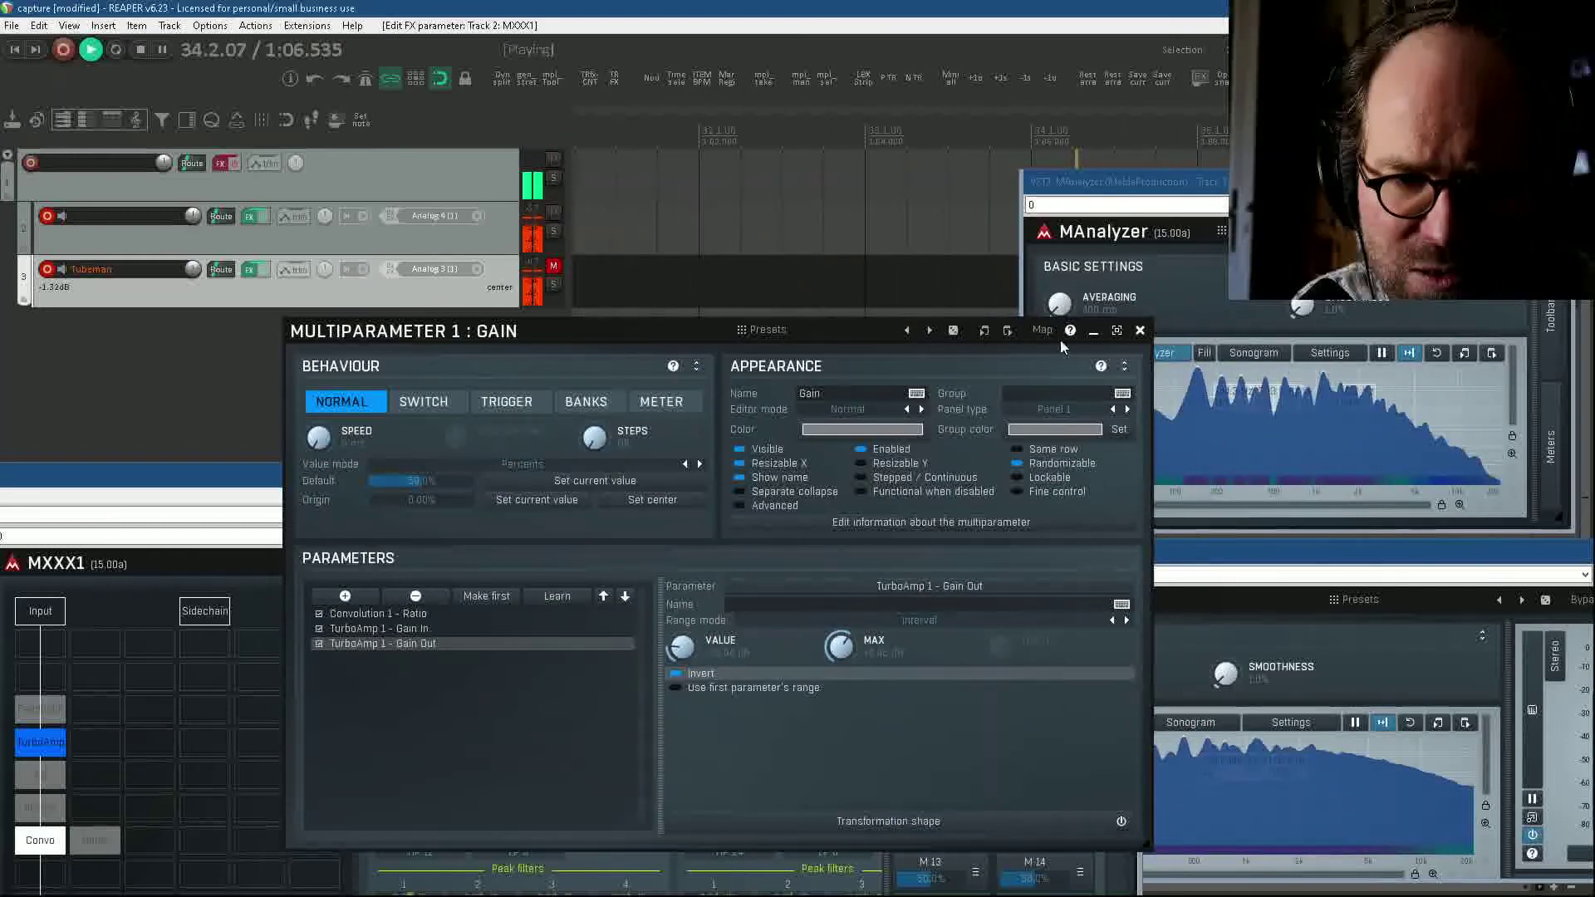
Step: Close the multiparameter settings and both analyzer windows, stop playback, and reposition track 2's effects window to show all its controls
left_click(1139, 330)
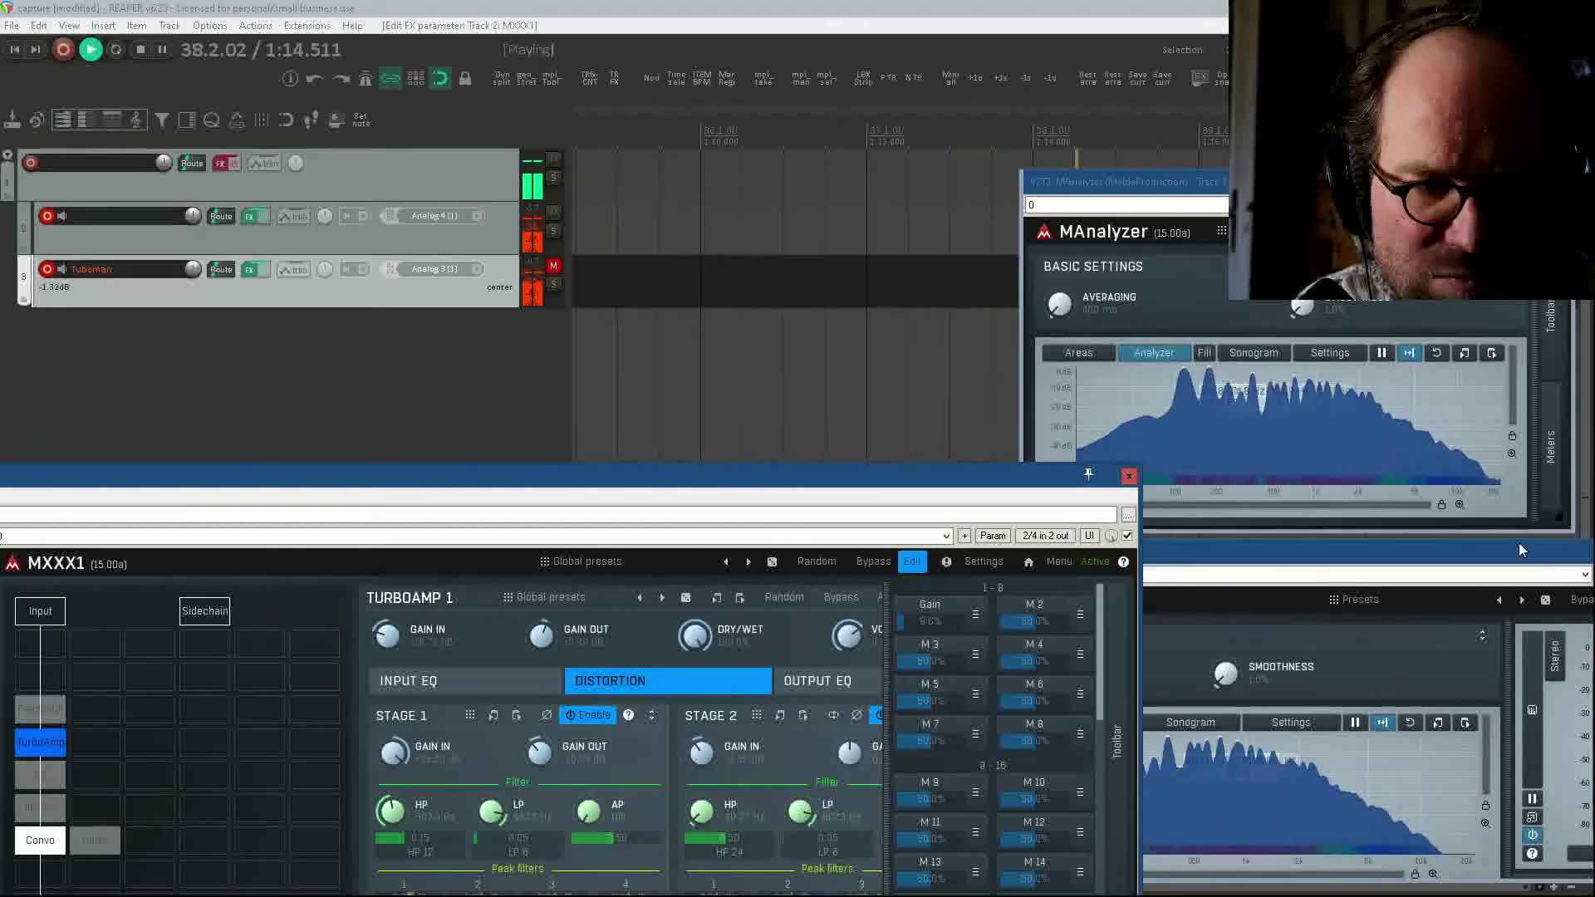
left_click_drag(1519, 550, 893, 545)
key("Escape")
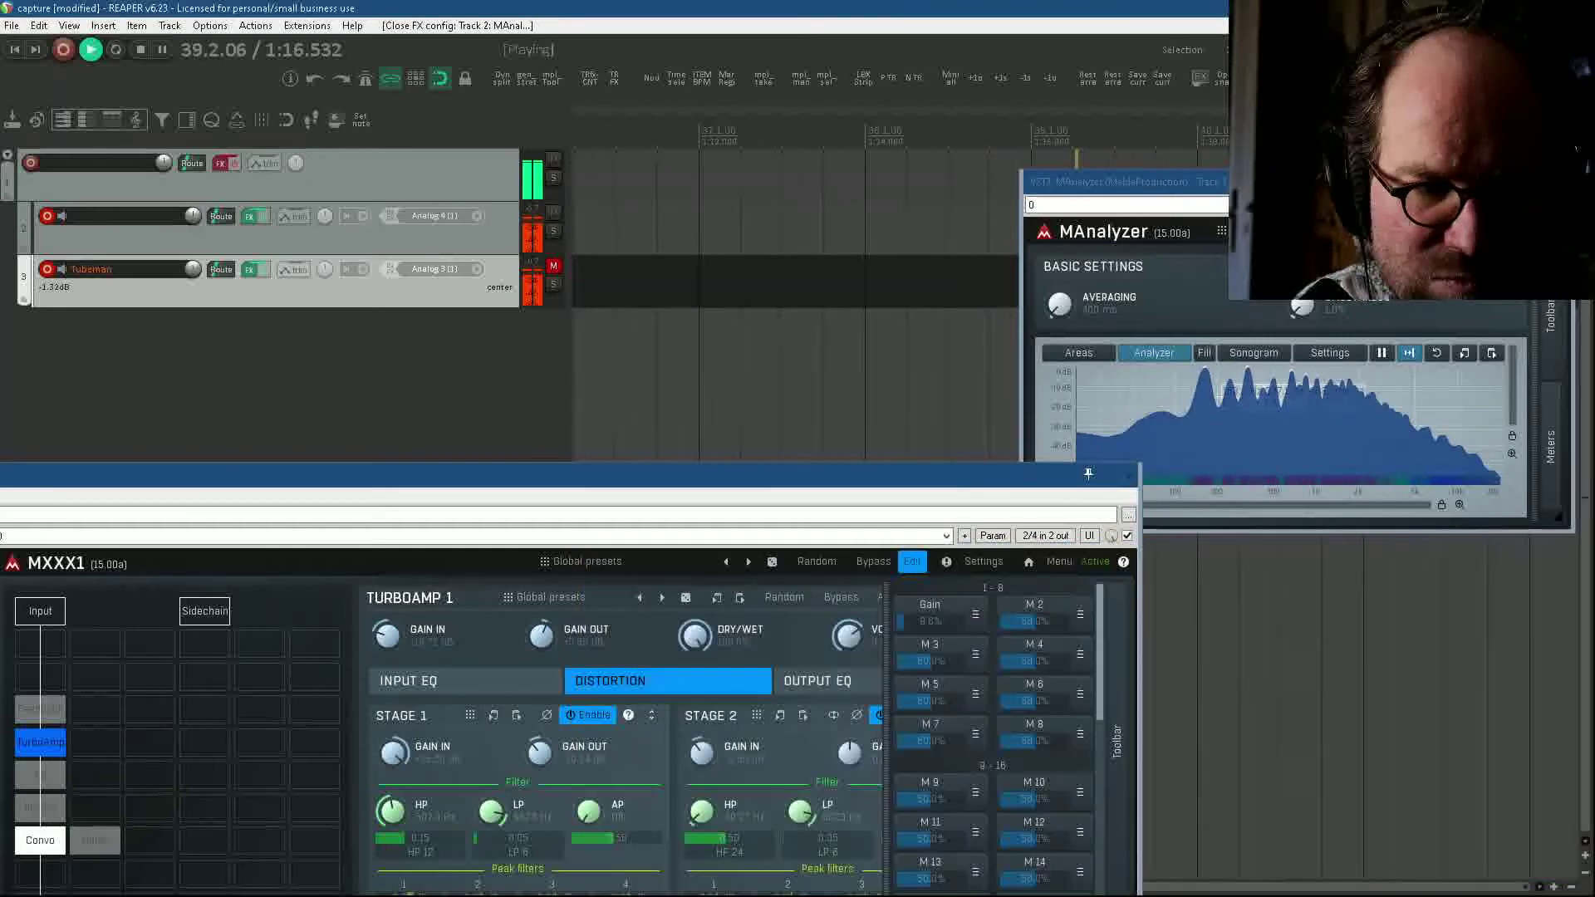
key("Escape")
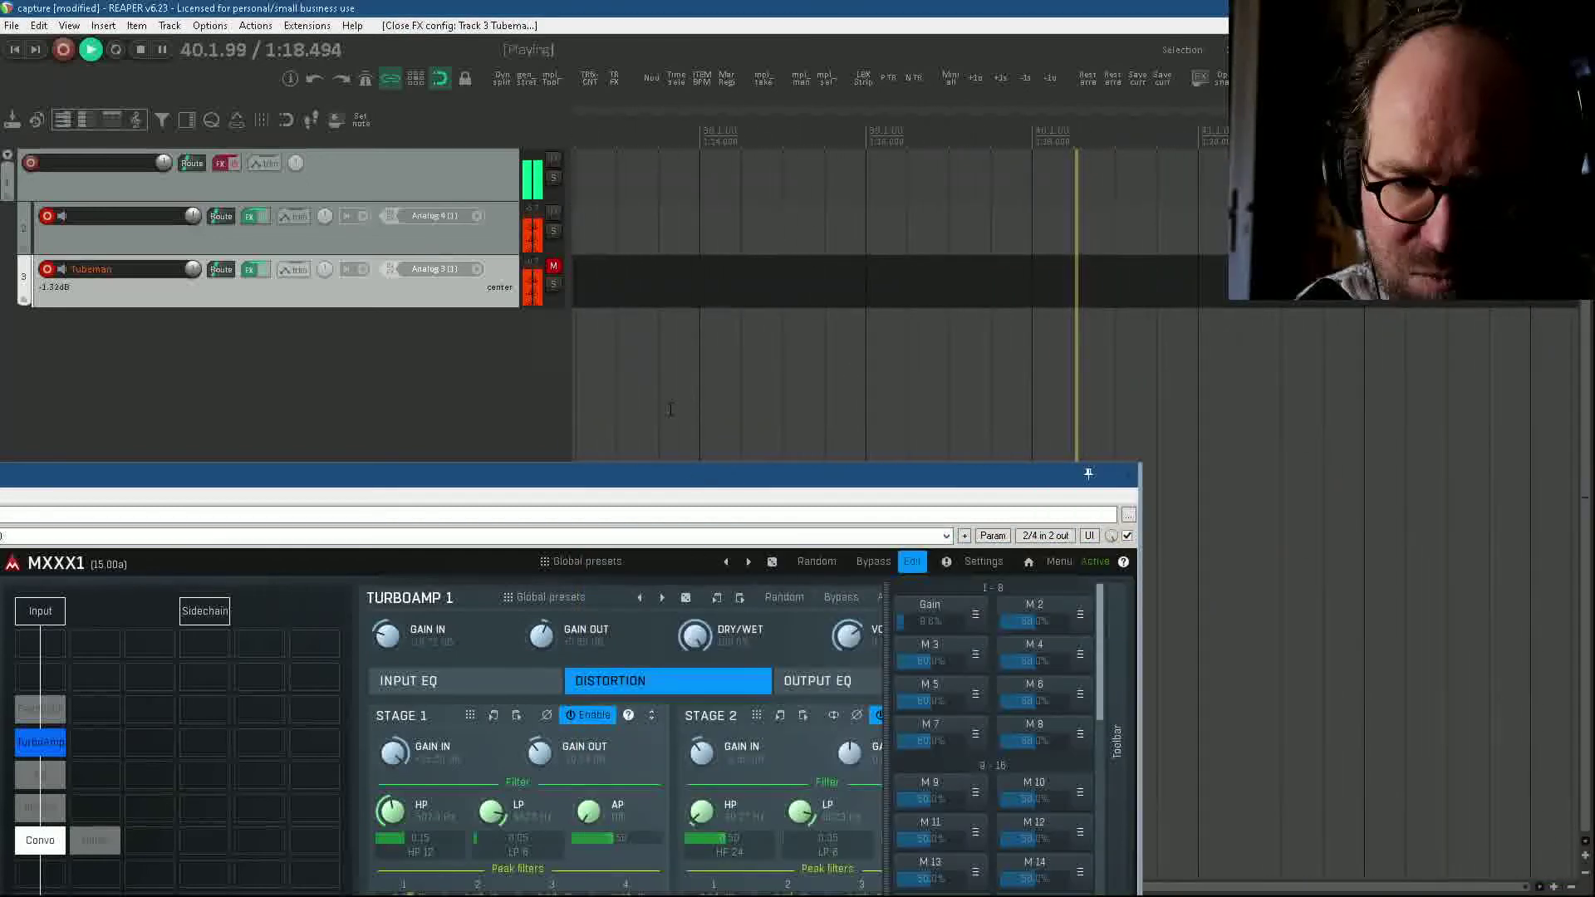
key("space")
left_click_drag(640, 473, 911, 278)
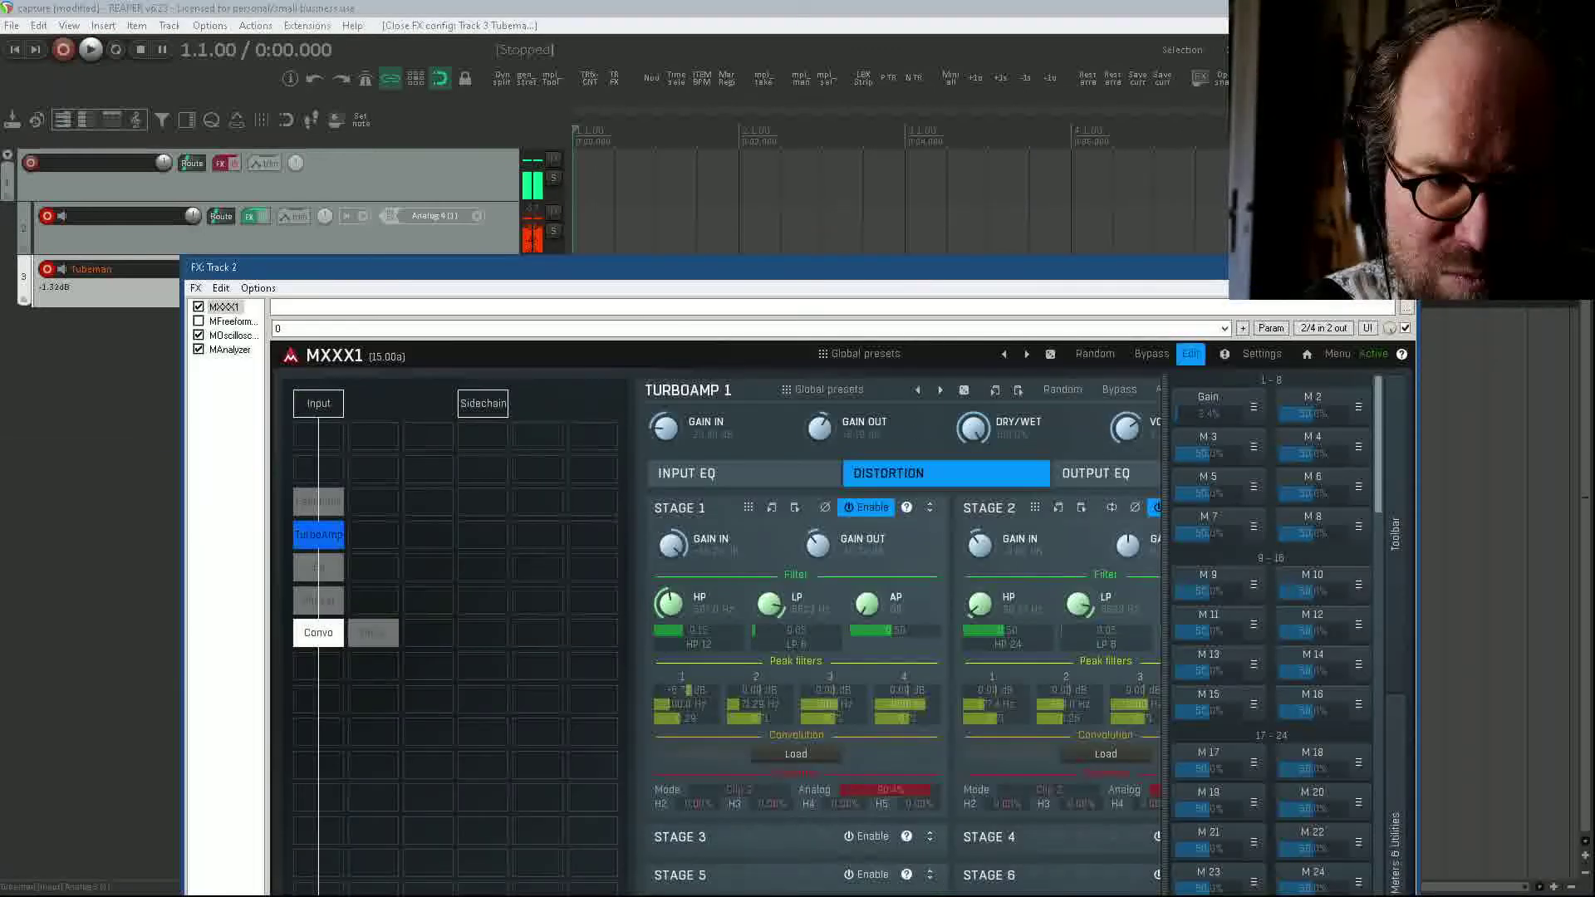
Step: Raise the Gain multiparameter and turn the convolution's Ratio up towards filter B
left_click_drag(1208, 407, 1237, 407)
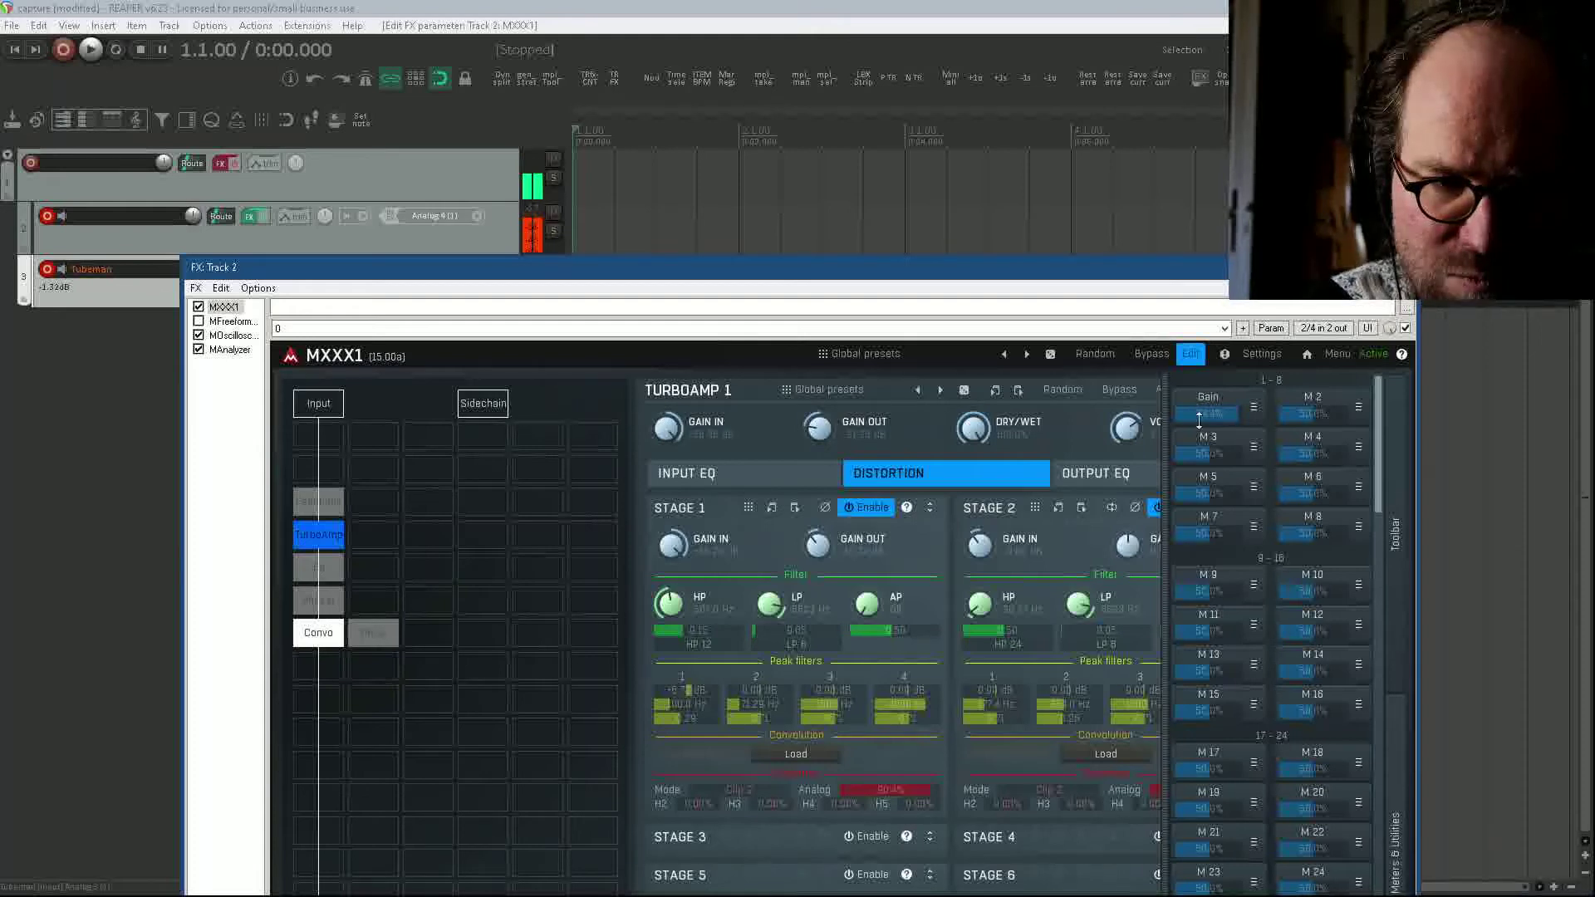
left_click(319, 634)
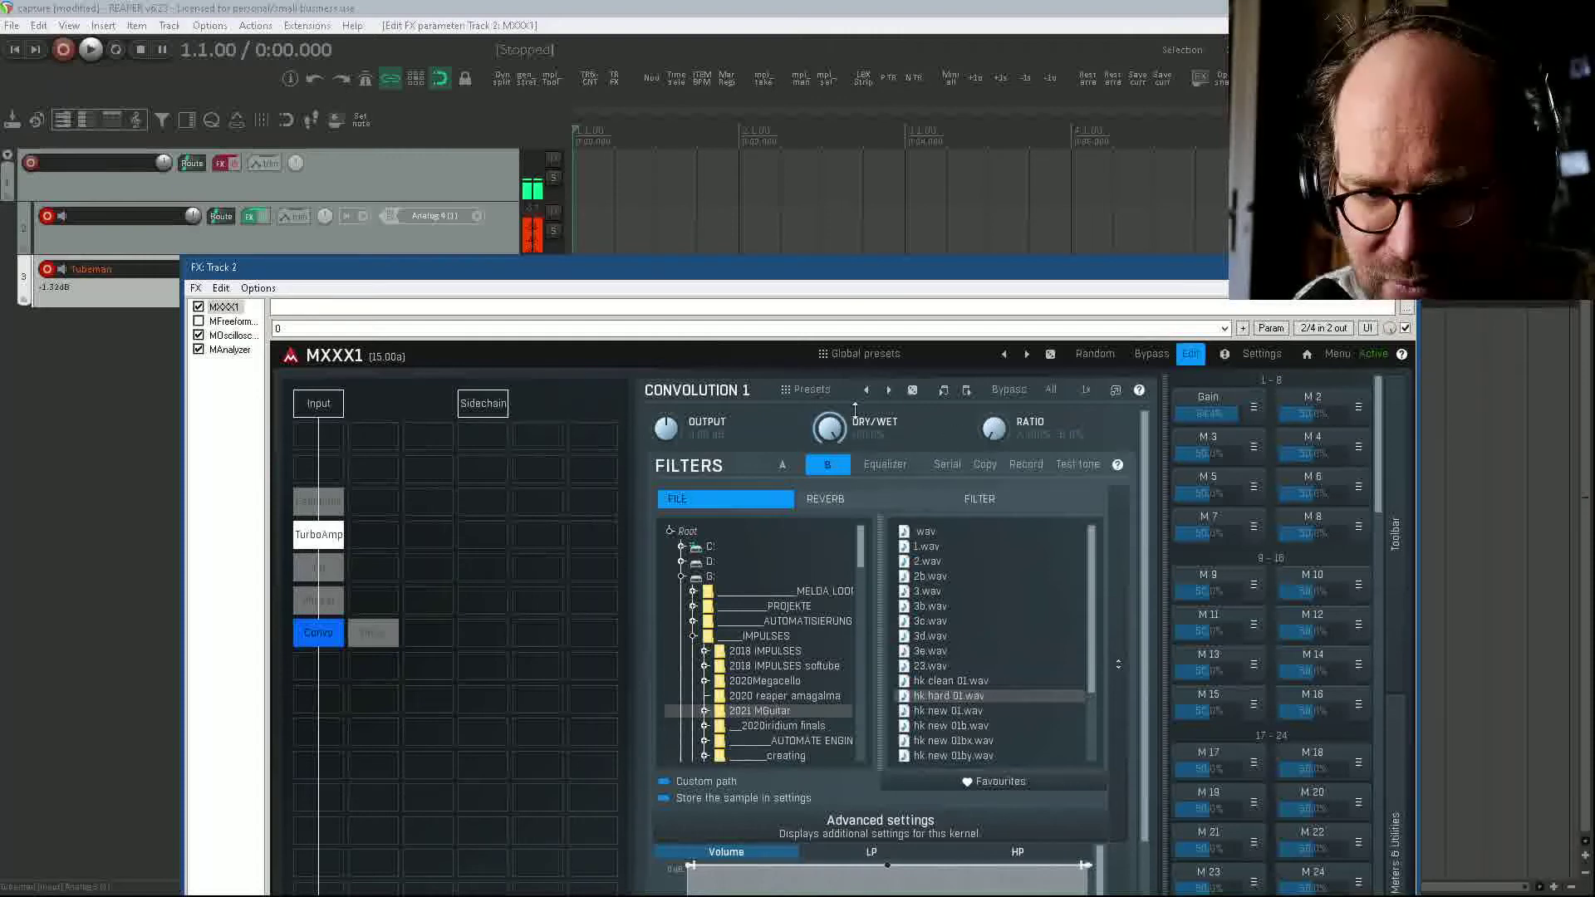
left_click_drag(994, 428, 993, 415)
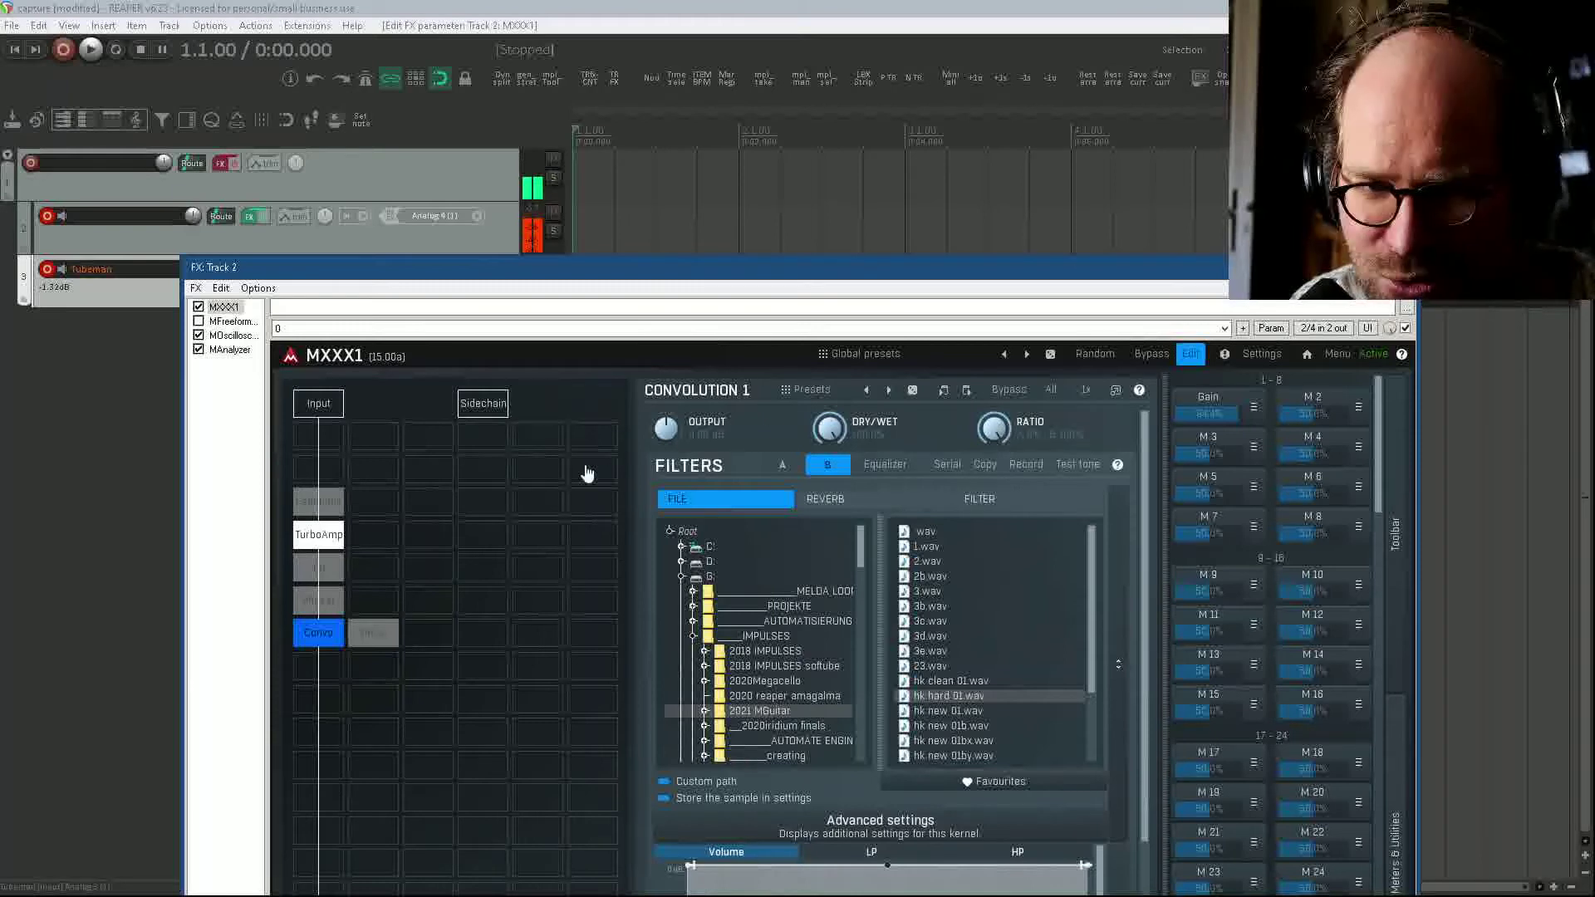
Step: Open the TurboAmp module, fine-tune its Volume, and lower the Gain multiparameter to roughly 14%
left_click(318, 540)
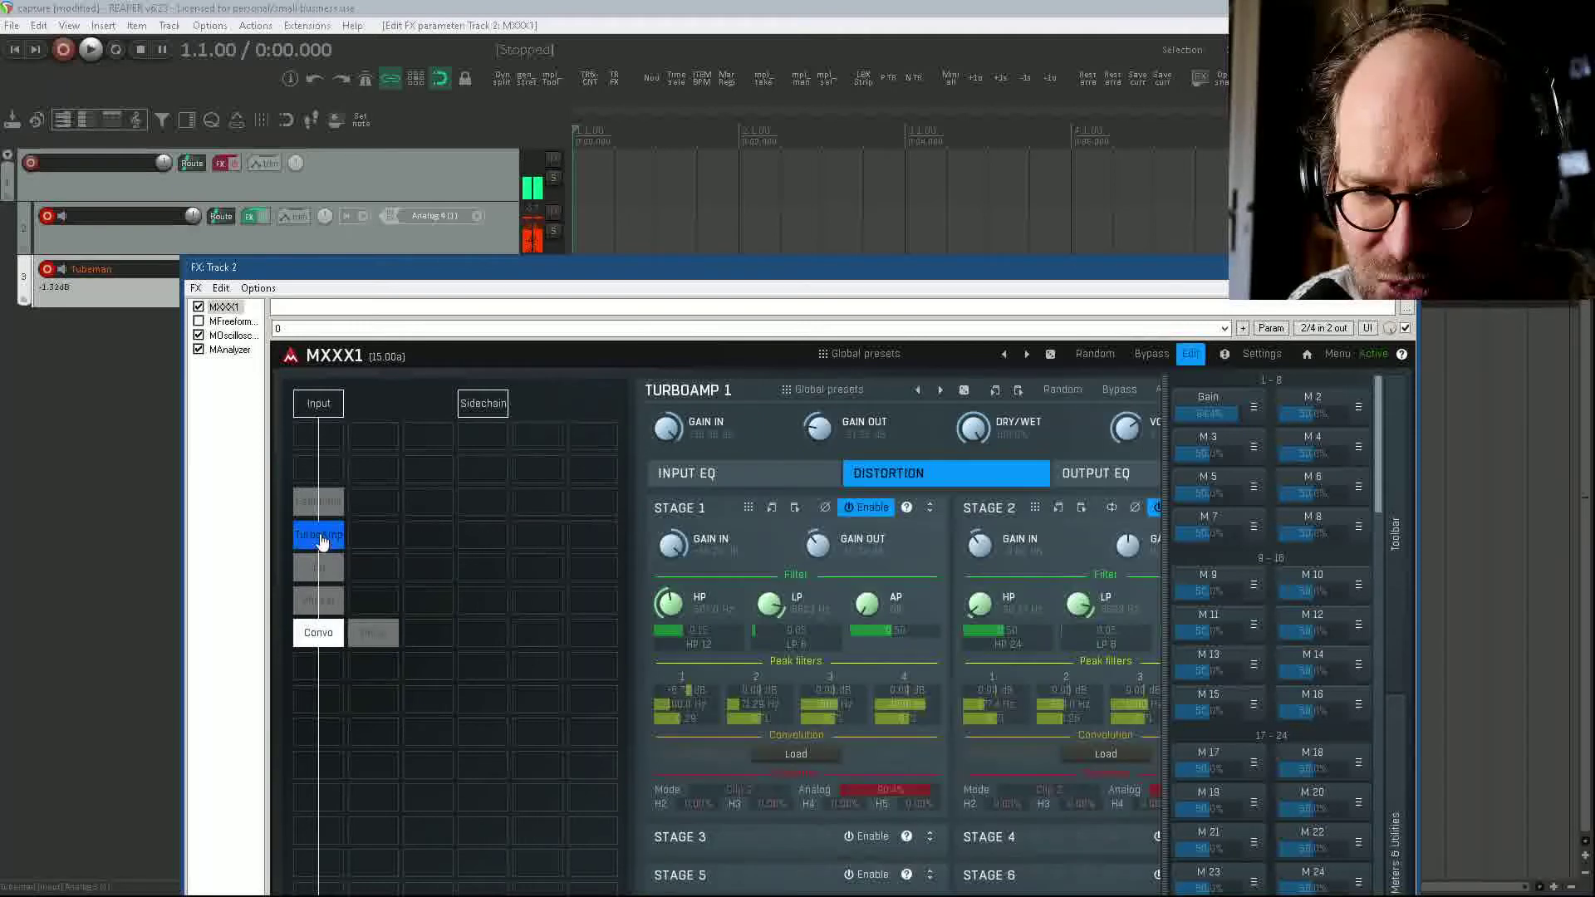
left_click_drag(1126, 429, 1127, 415)
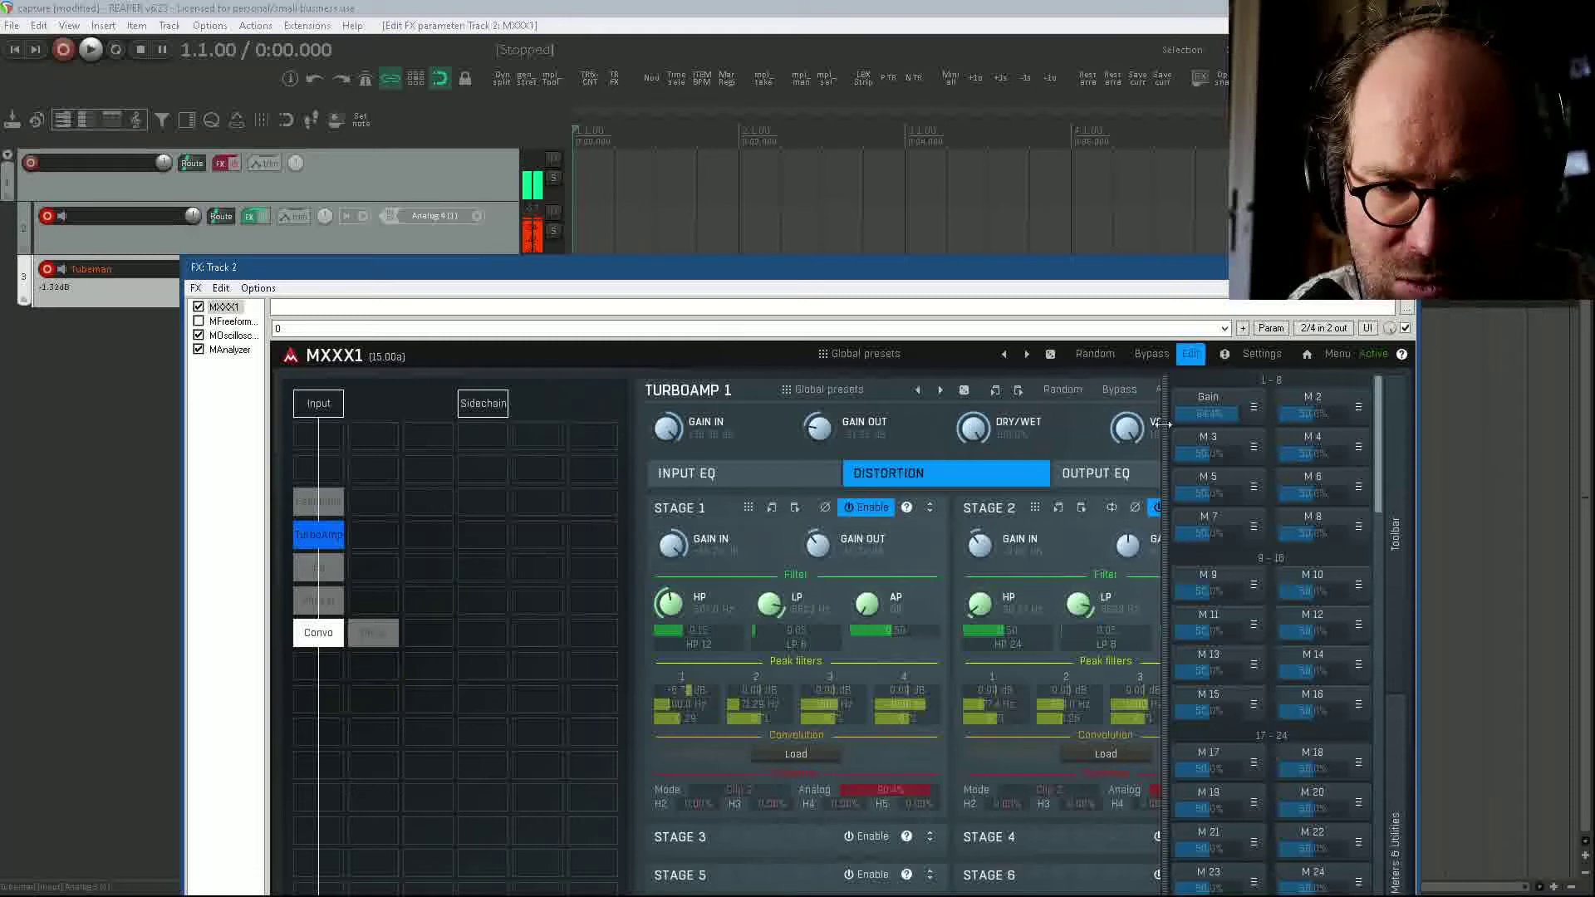
left_click_drag(1208, 413, 1208, 437)
Step: Check the TurboAmp Gain Out mapping in the Gain multiparameter's settings, close them, and raise Gain to 100%
double_click(1219, 401)
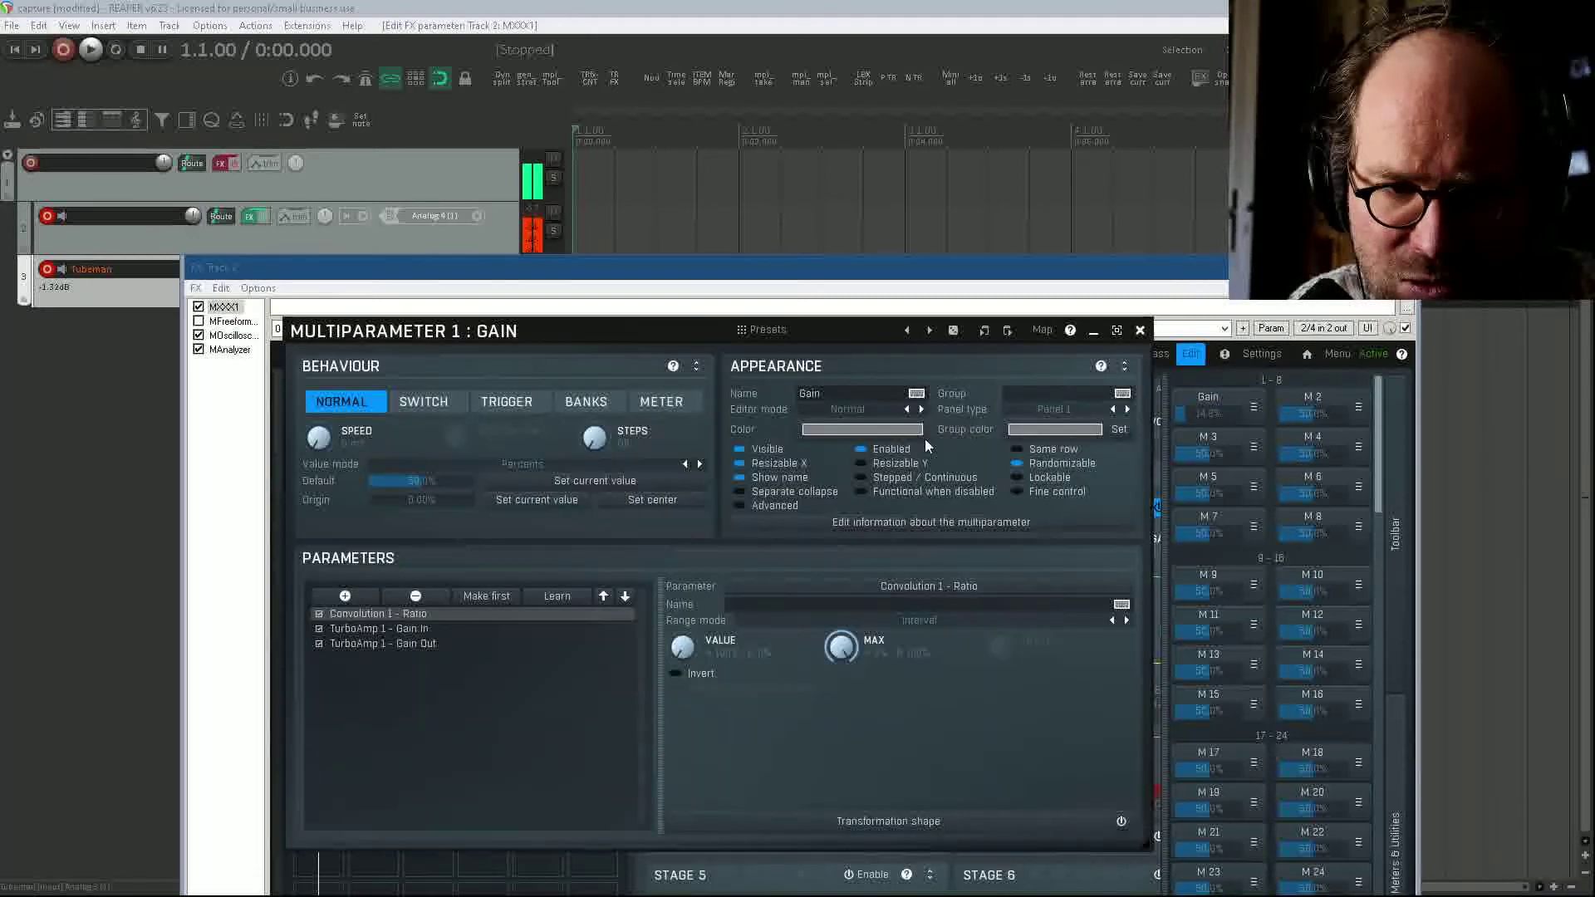
left_click(399, 644)
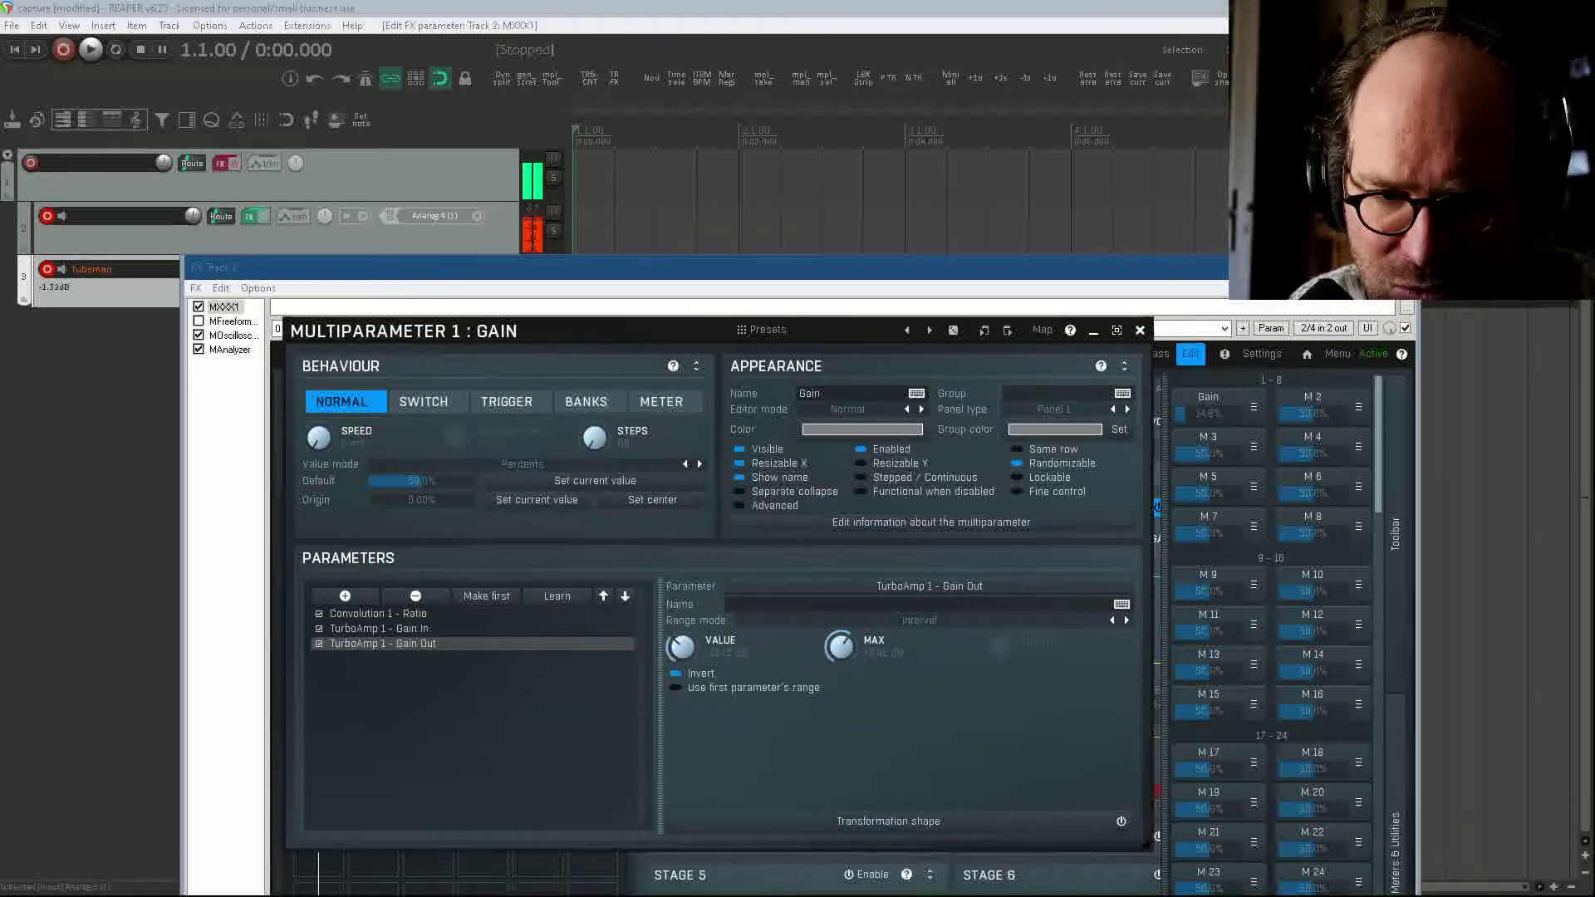
left_click(1141, 331)
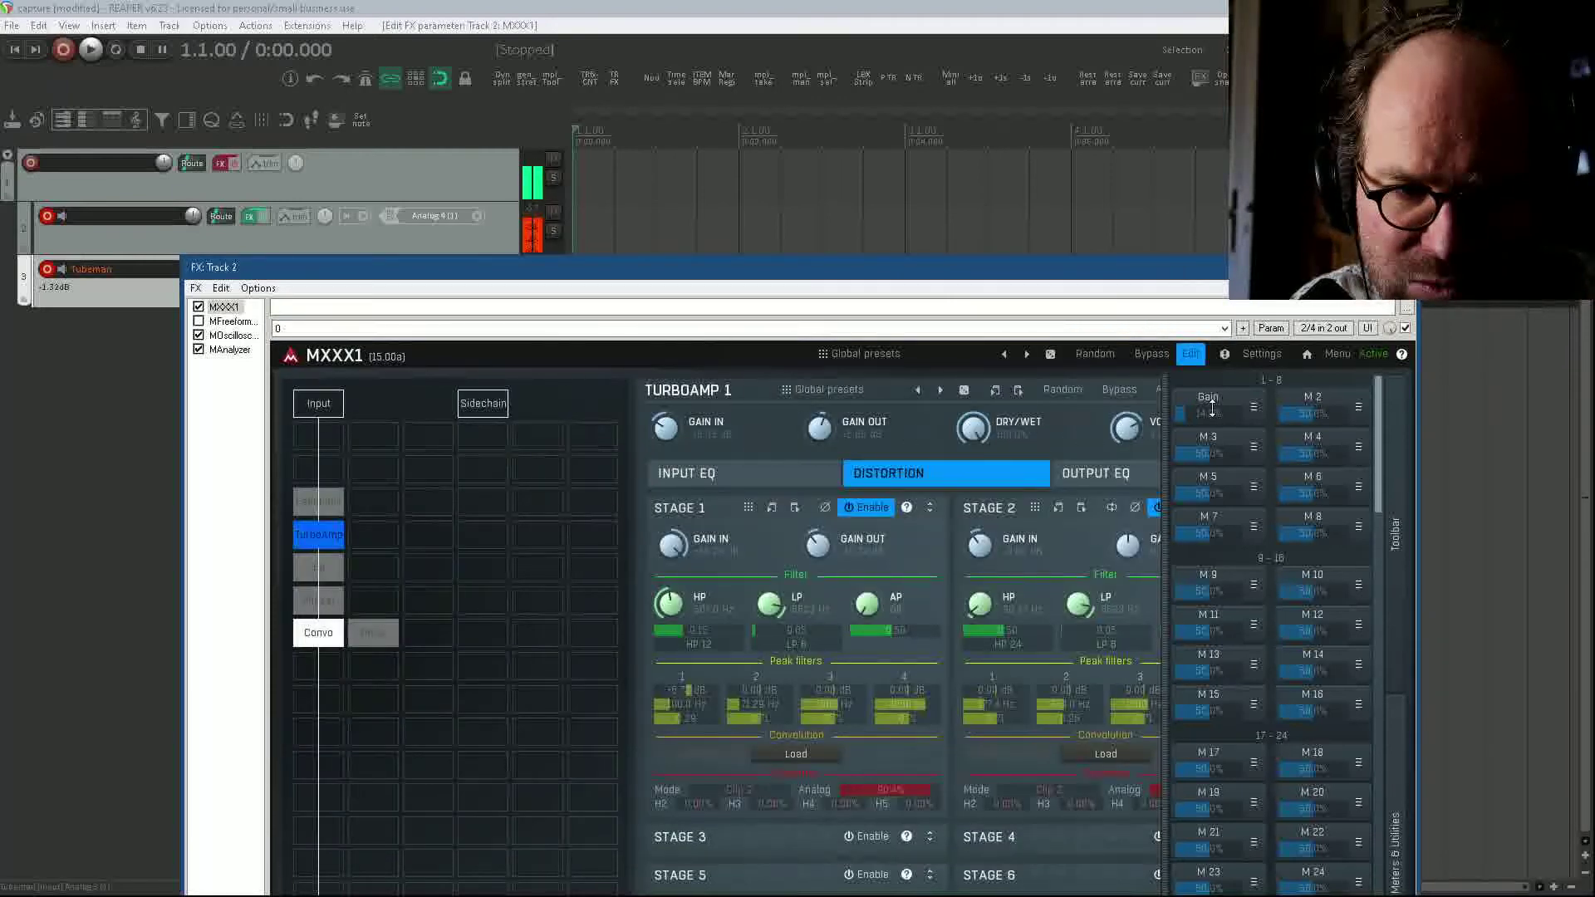
left_click_drag(1211, 407, 1212, 378)
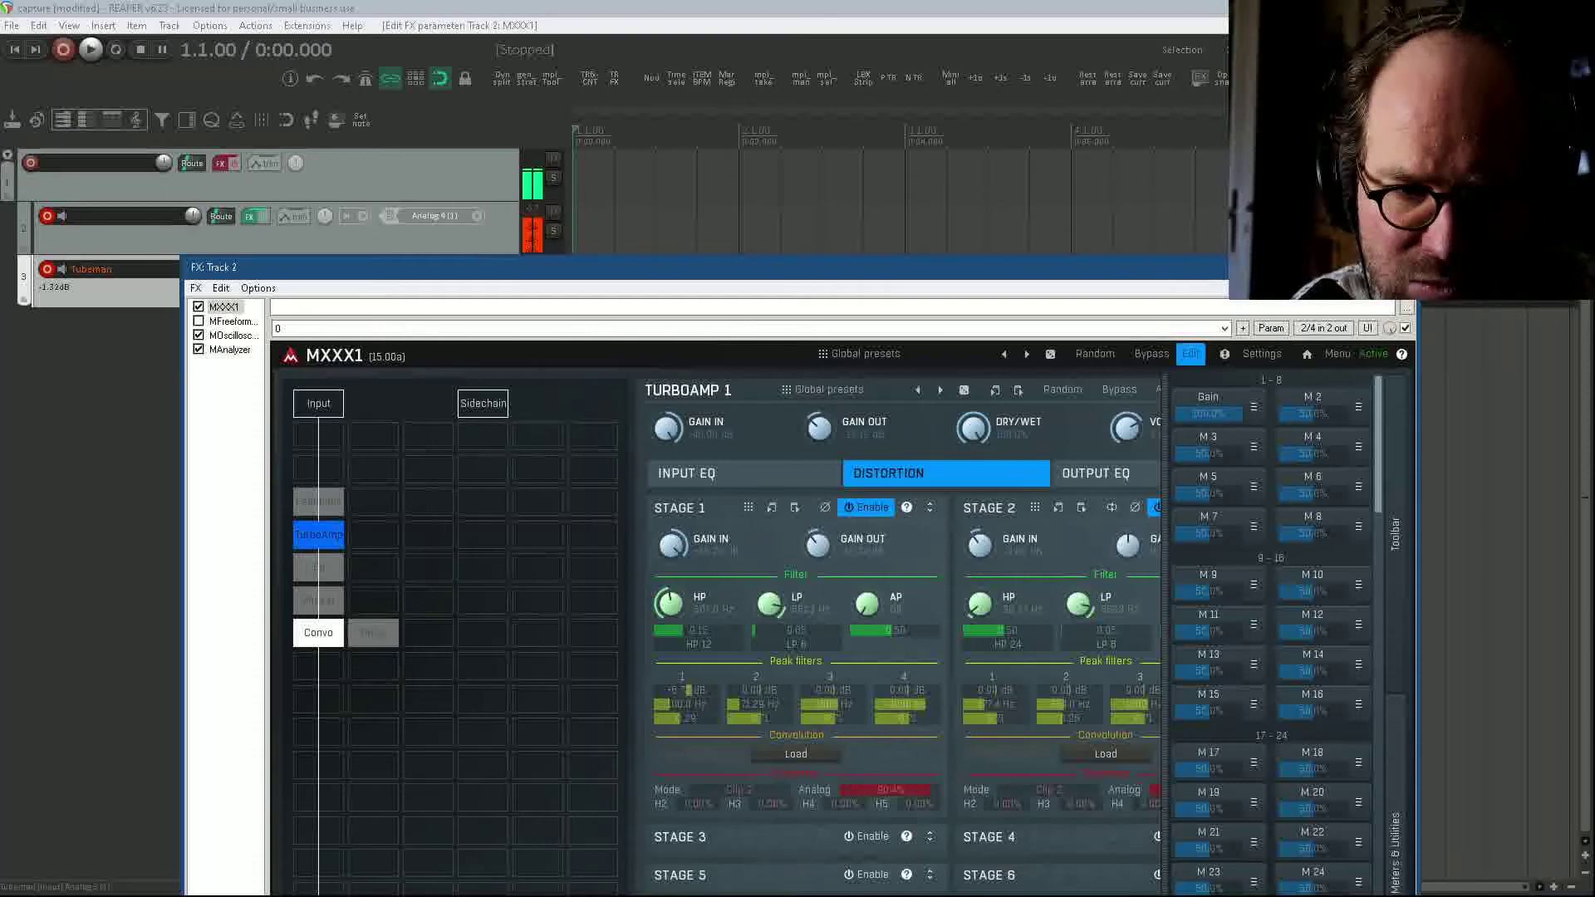
left_click_drag(1198, 415, 1238, 413)
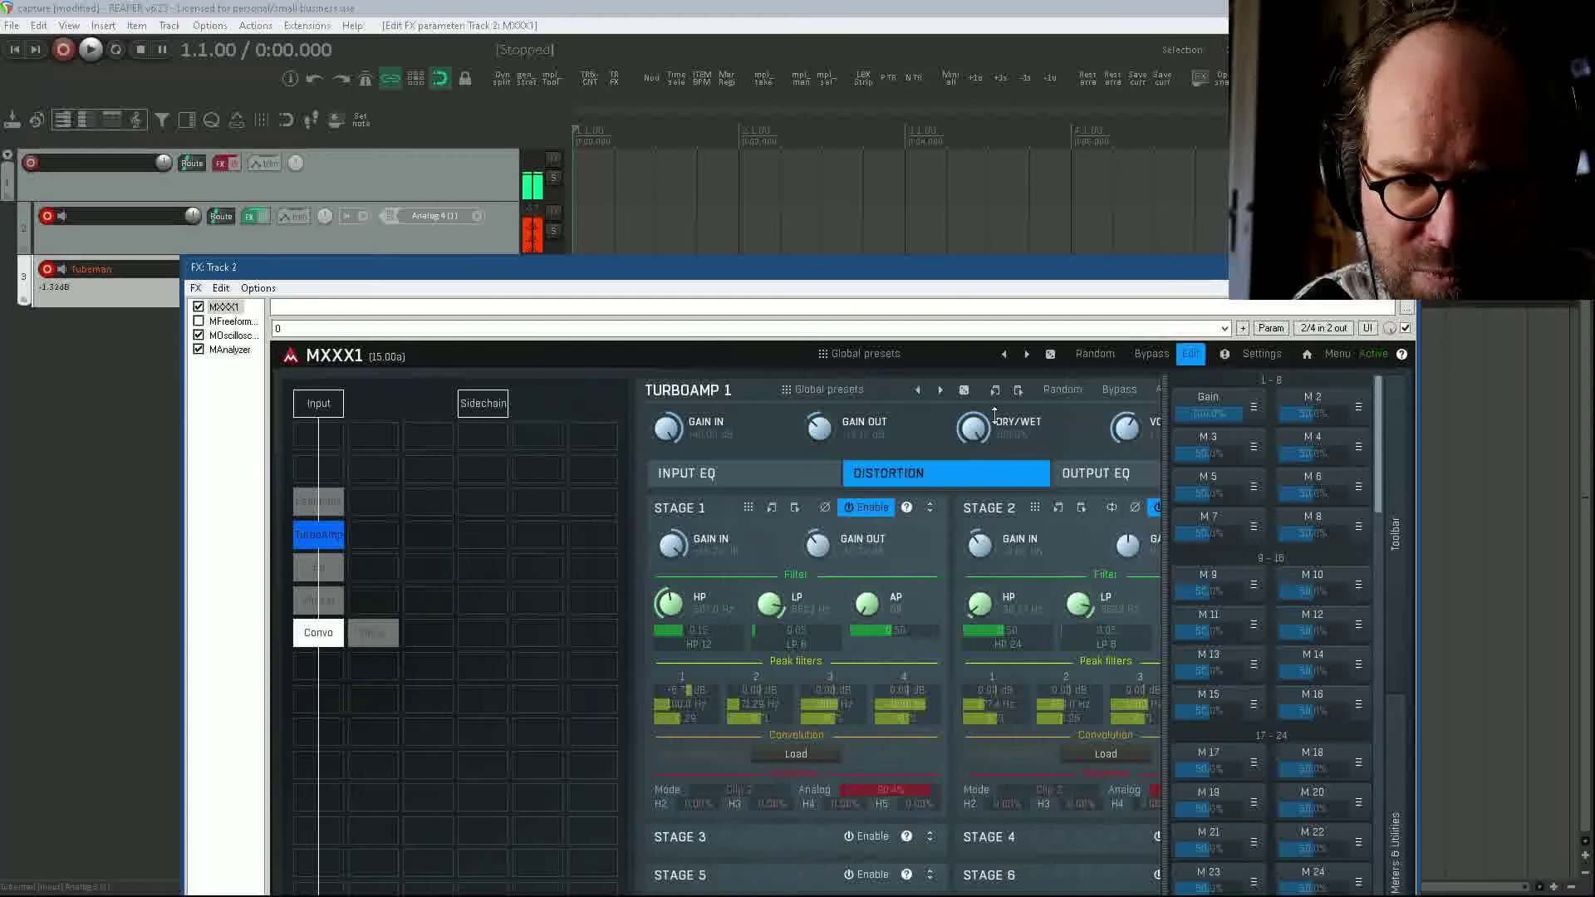
Step: Raise the maximum of TurboAmp Gain Out in the Gain multiparameter, close its settings, and lower Gain to about 40%
left_click(1213, 400)
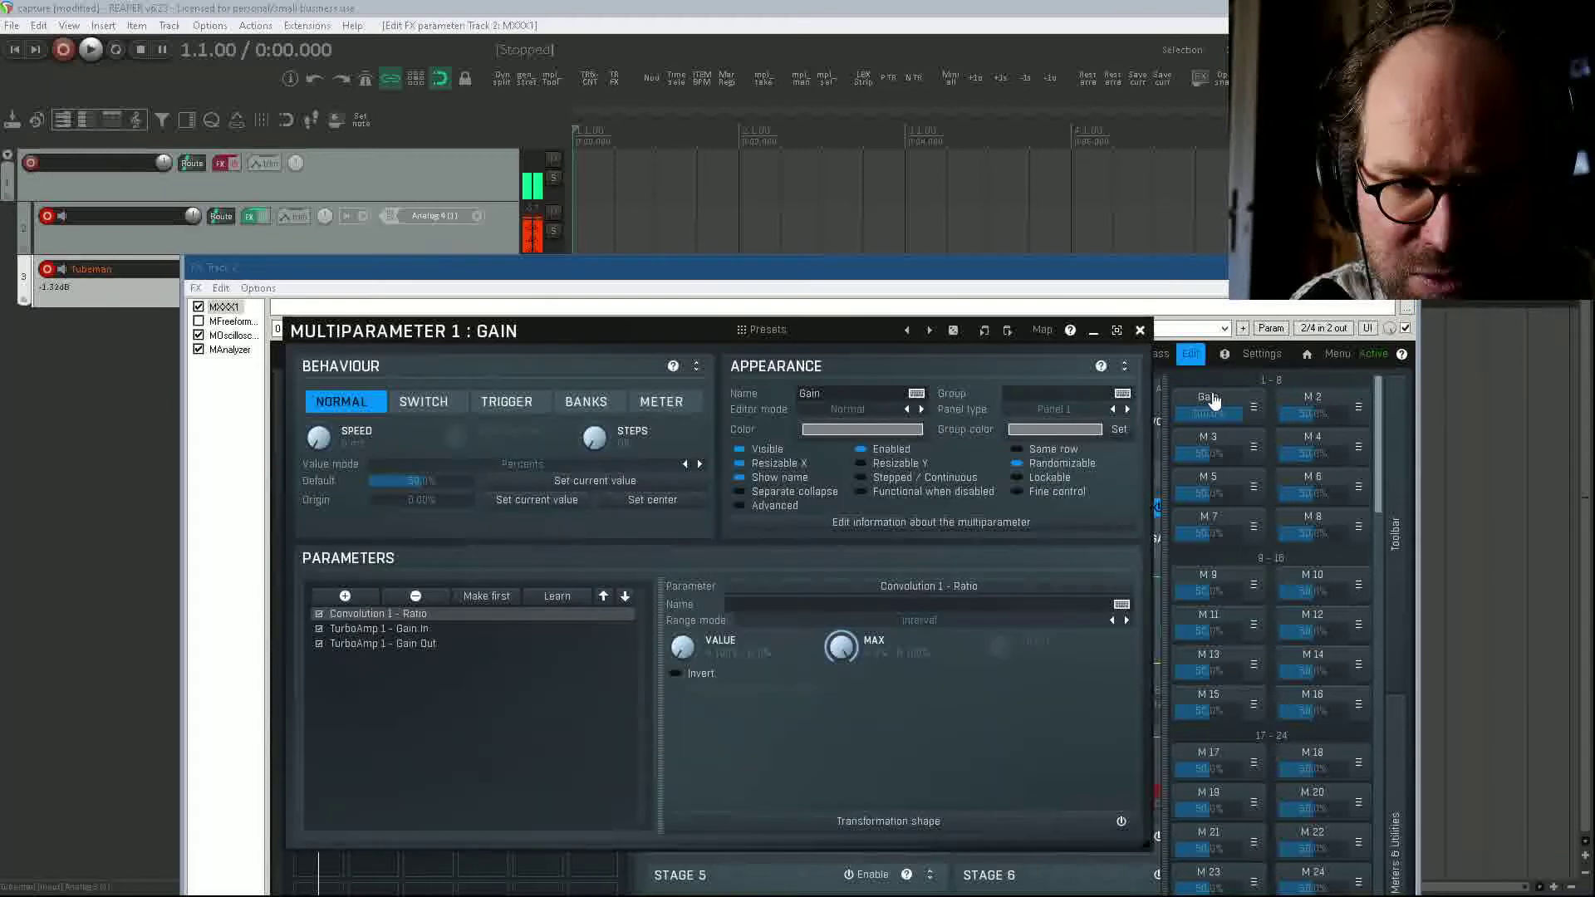
left_click(400, 644)
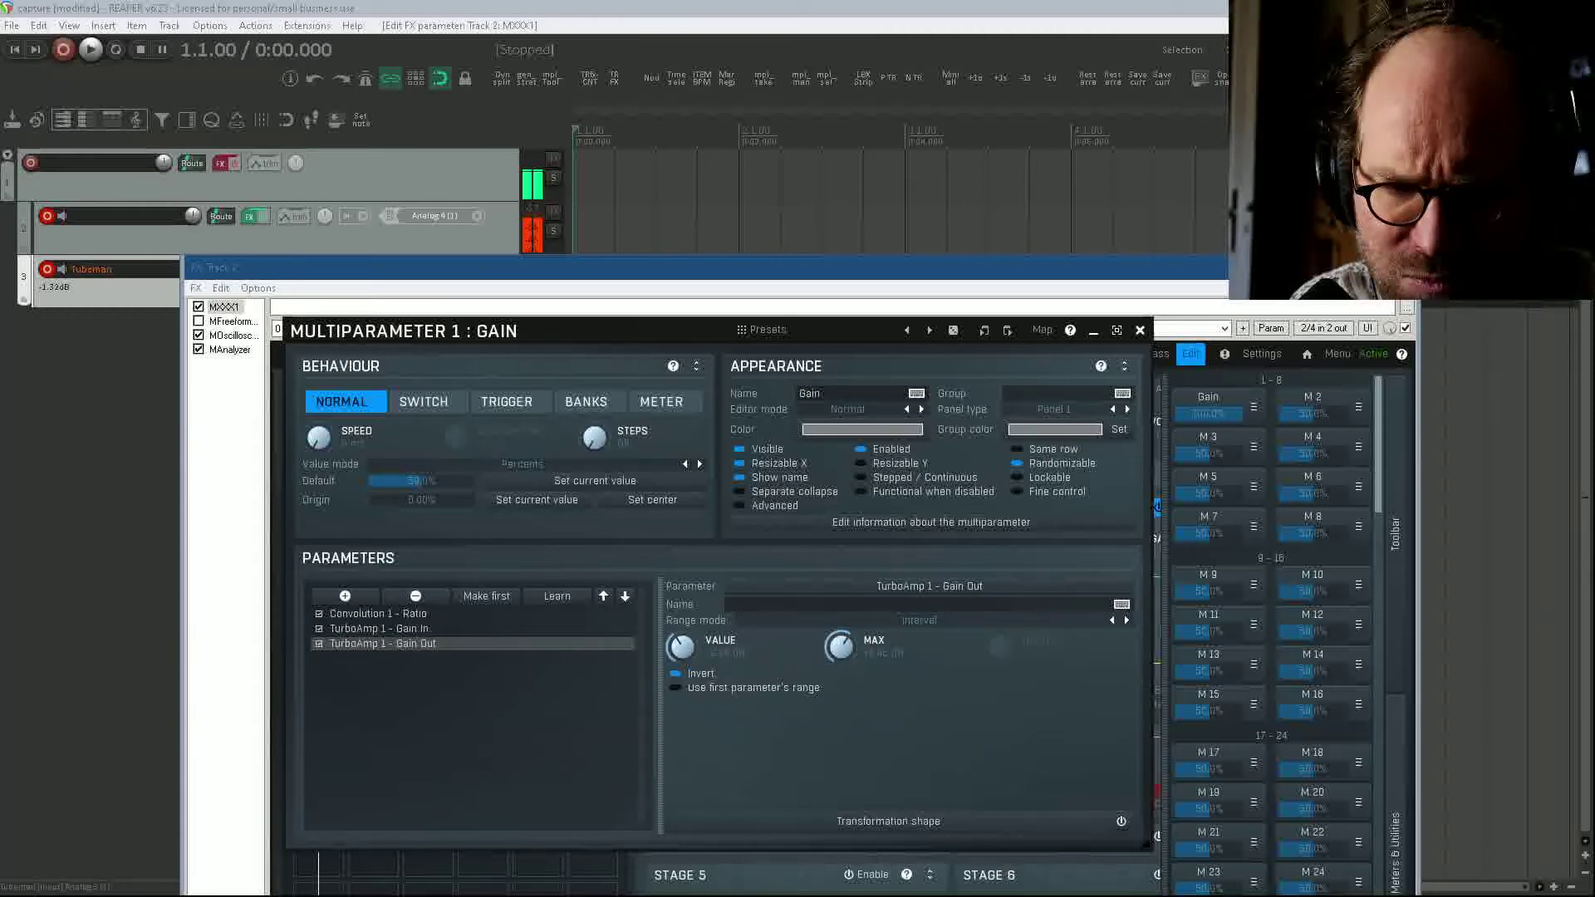
left_click_drag(824, 656, 824, 640)
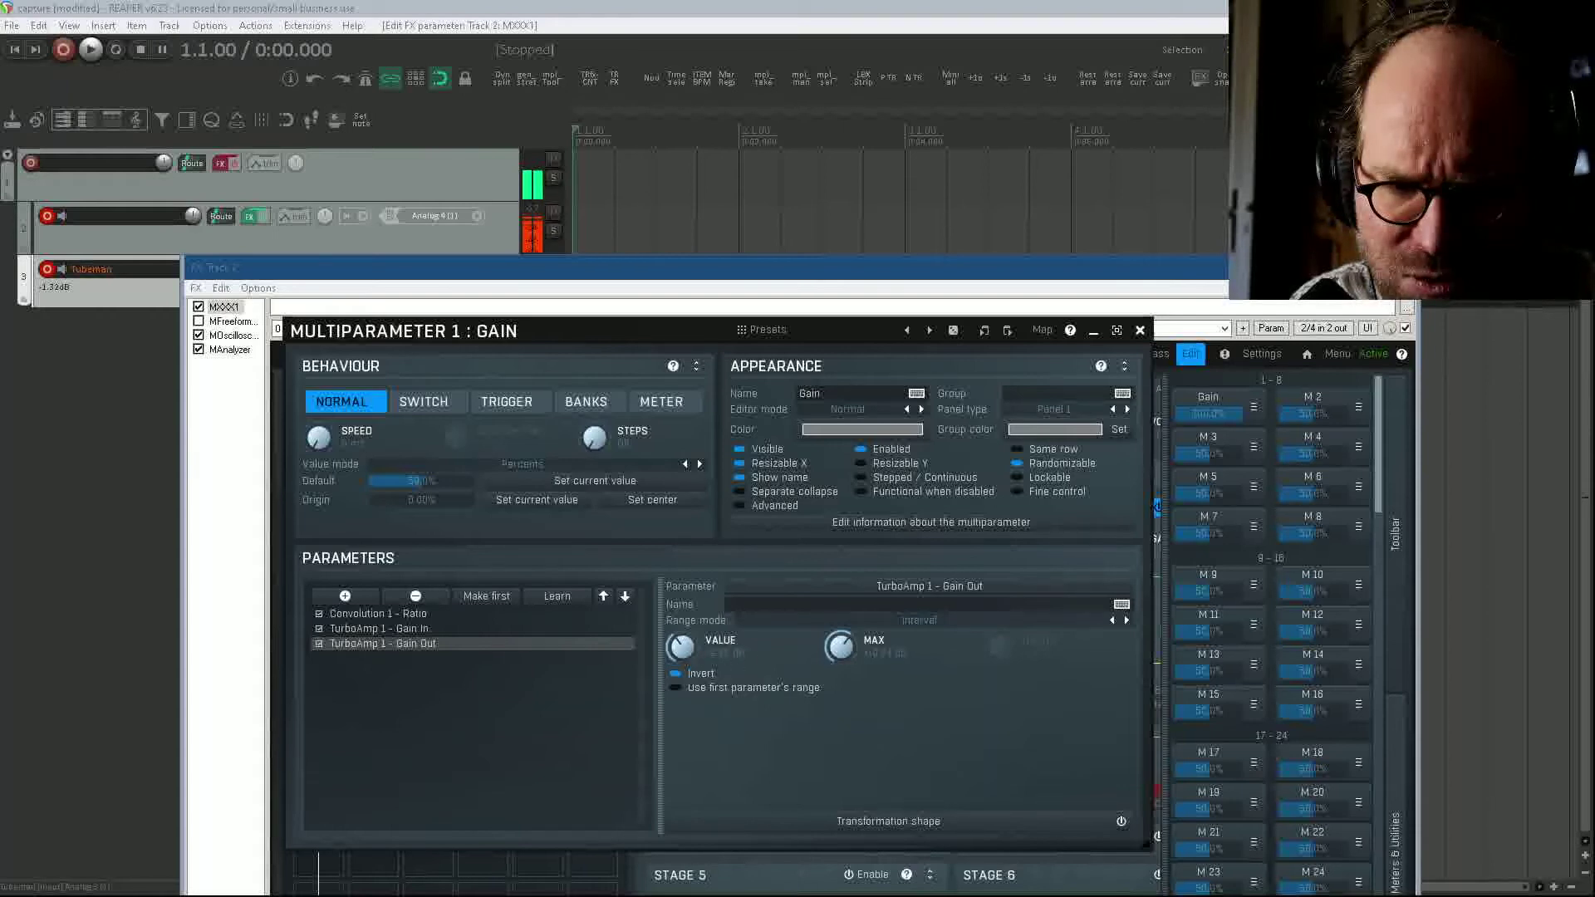
left_click(1140, 330)
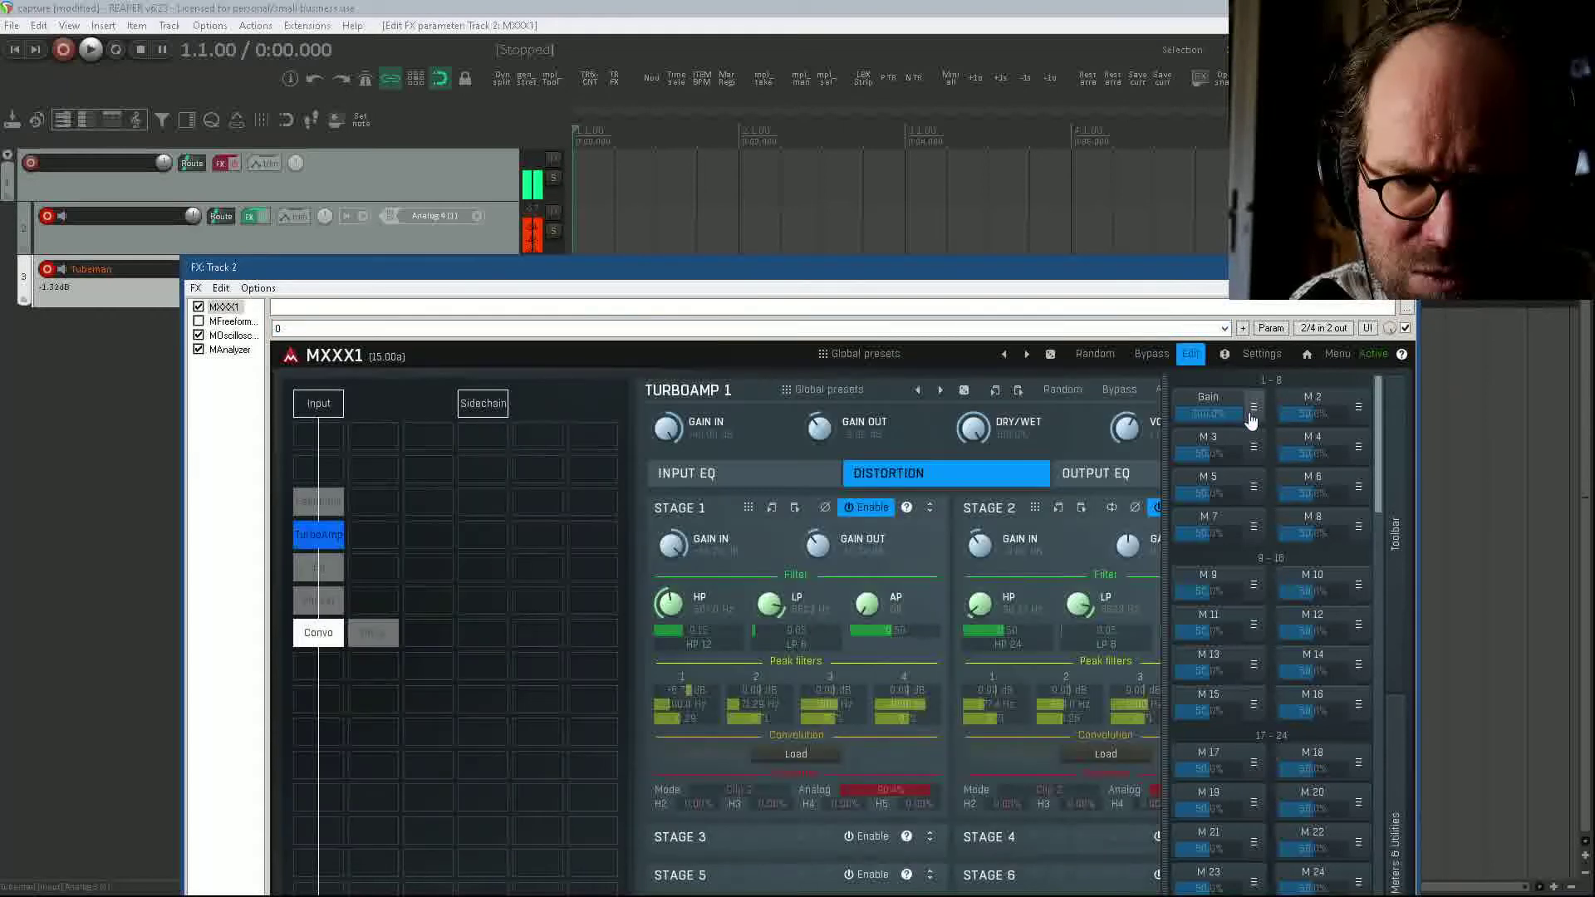
mouse_move(1250, 421)
left_mouse_down()
mouse_move(1250, 510)
mouse_move(1228, 402)
left_mouse_up()
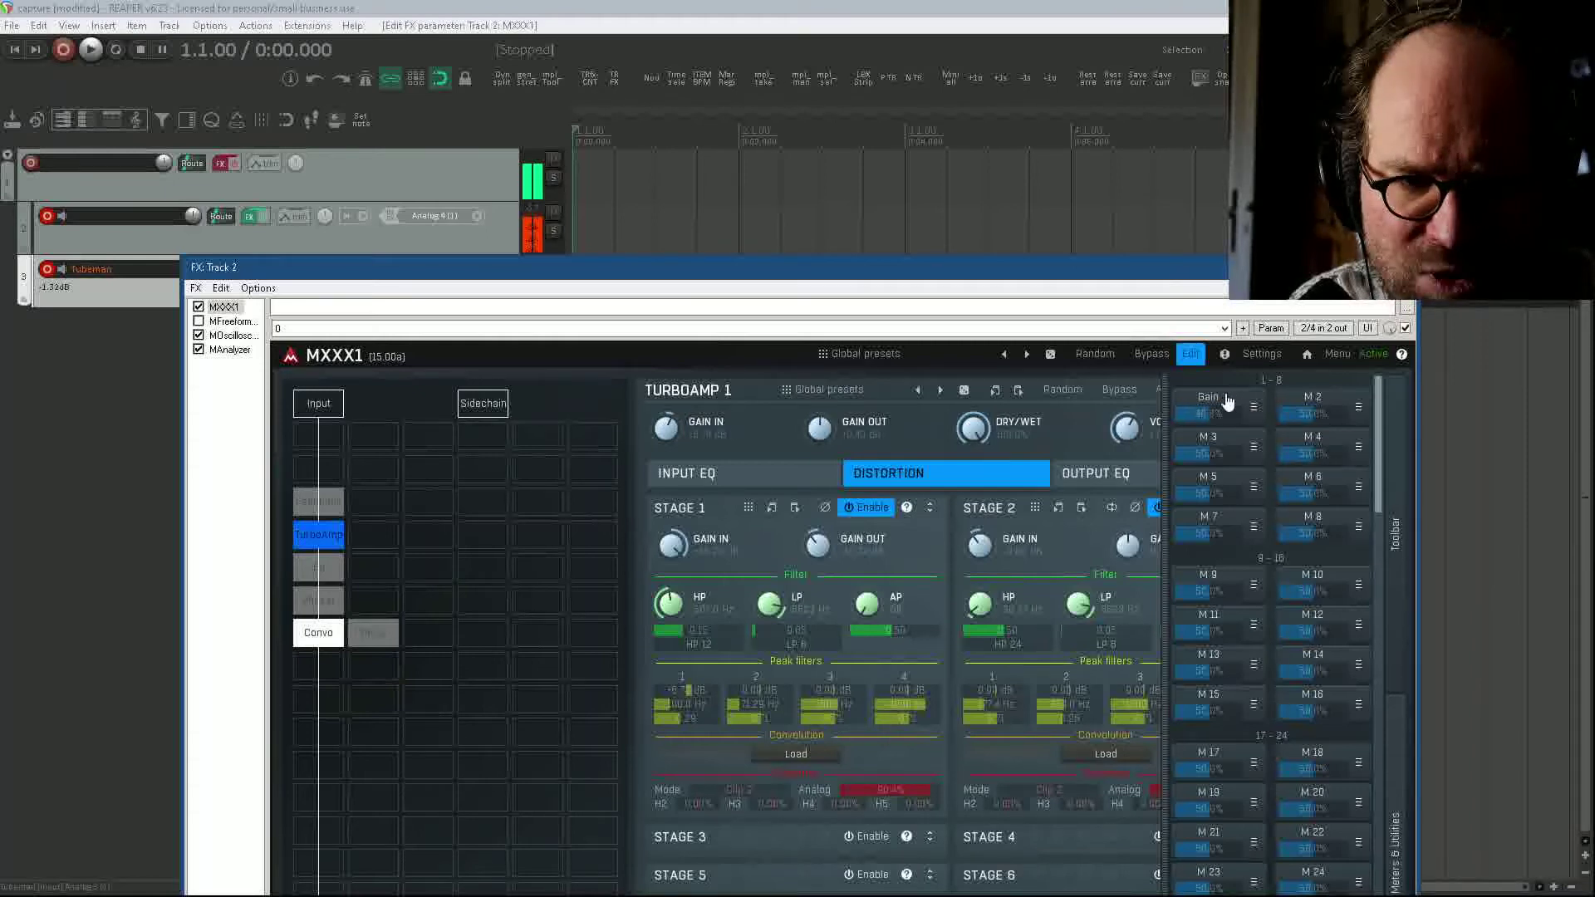
Step: Enable a transformation shape for TurboAmp Gain Out in the Gain multiparameter and bend its curve upward at the midpoint
left_click(1228, 402)
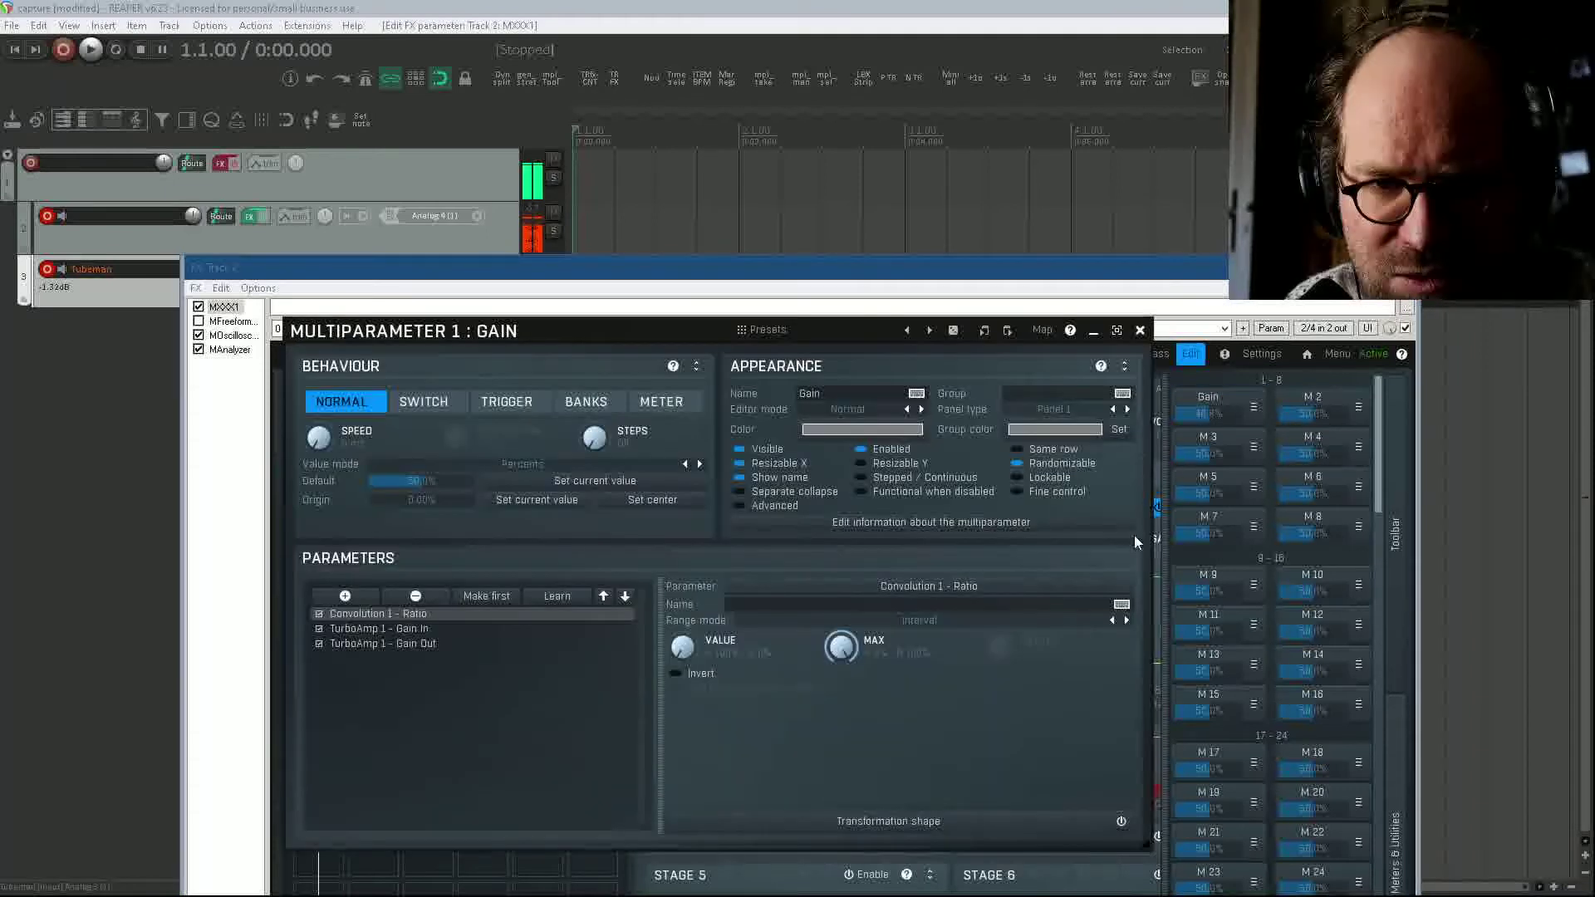
left_click(397, 643)
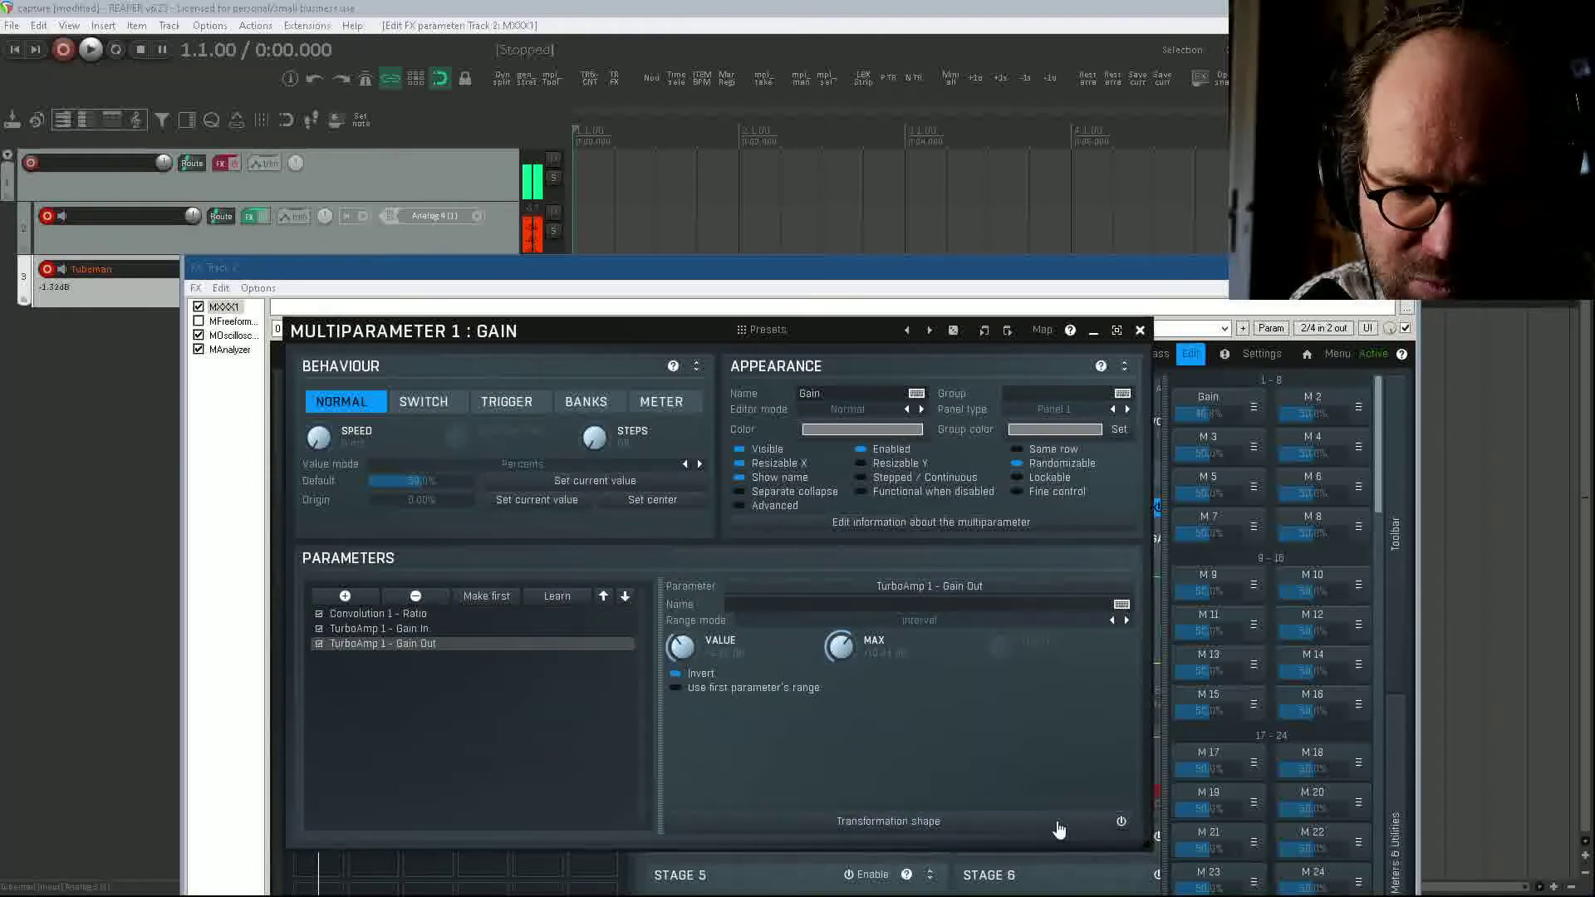
left_click(1120, 822)
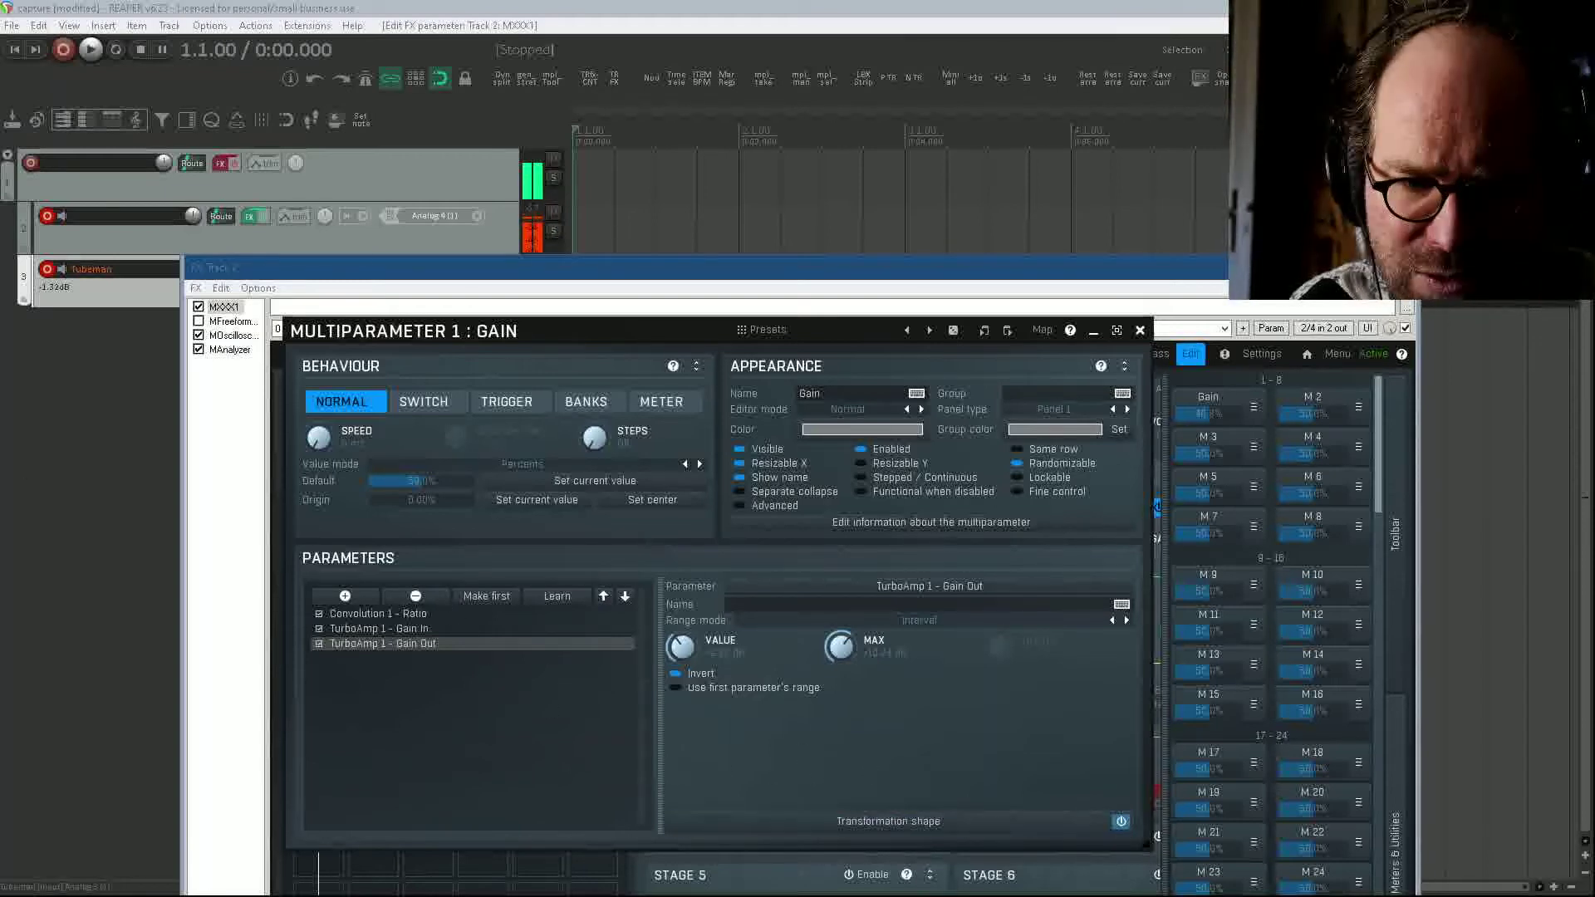
left_click(888, 821)
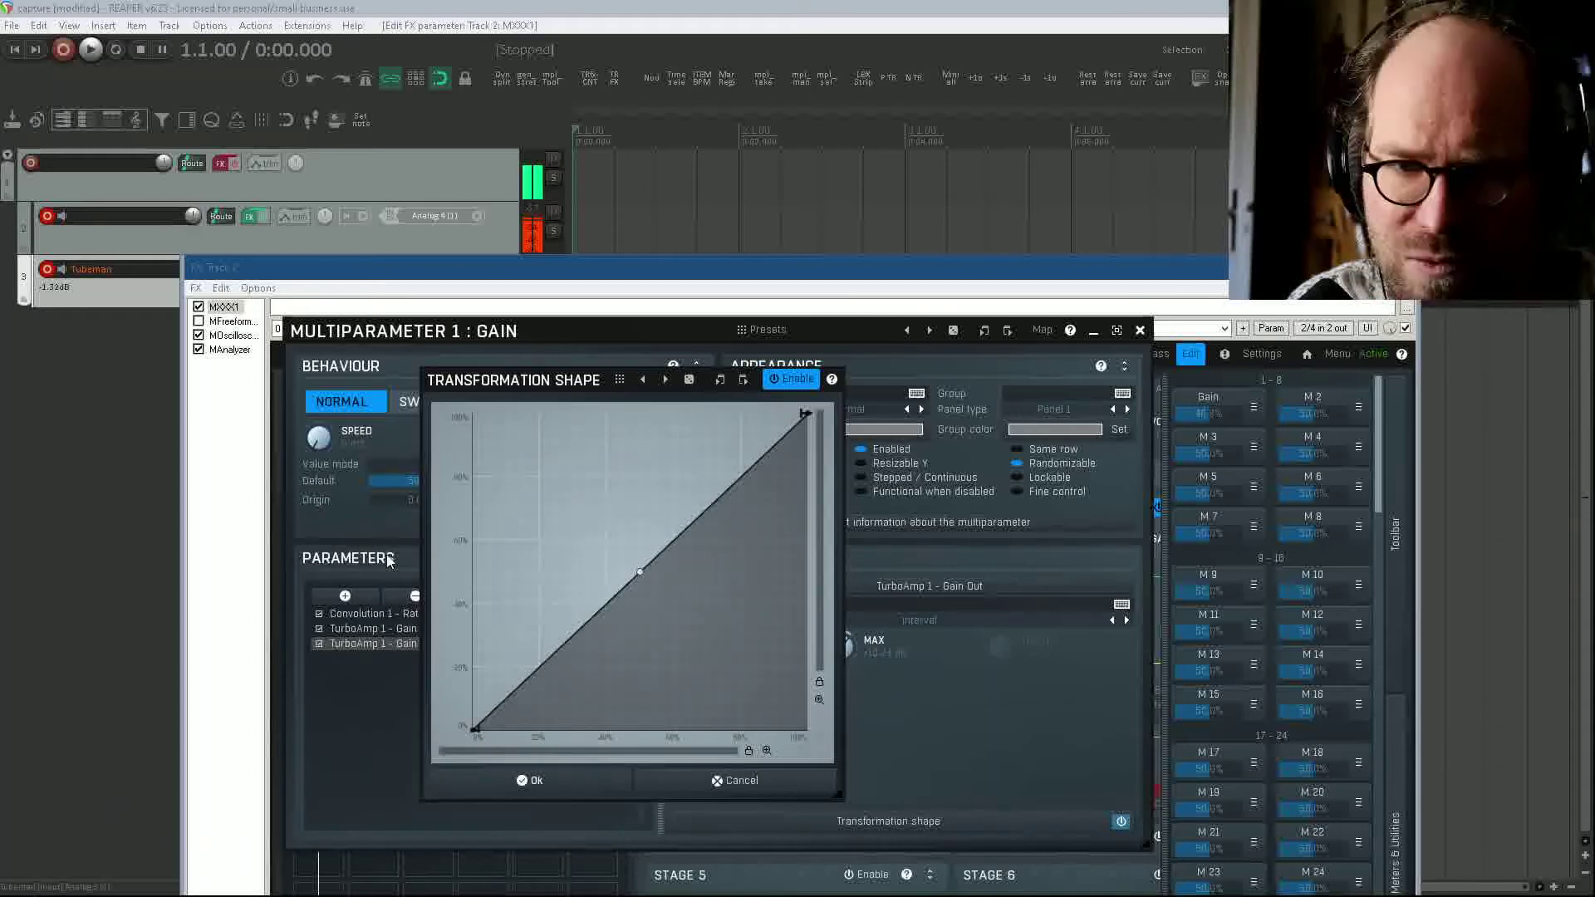
left_click_drag(645, 576, 579, 490)
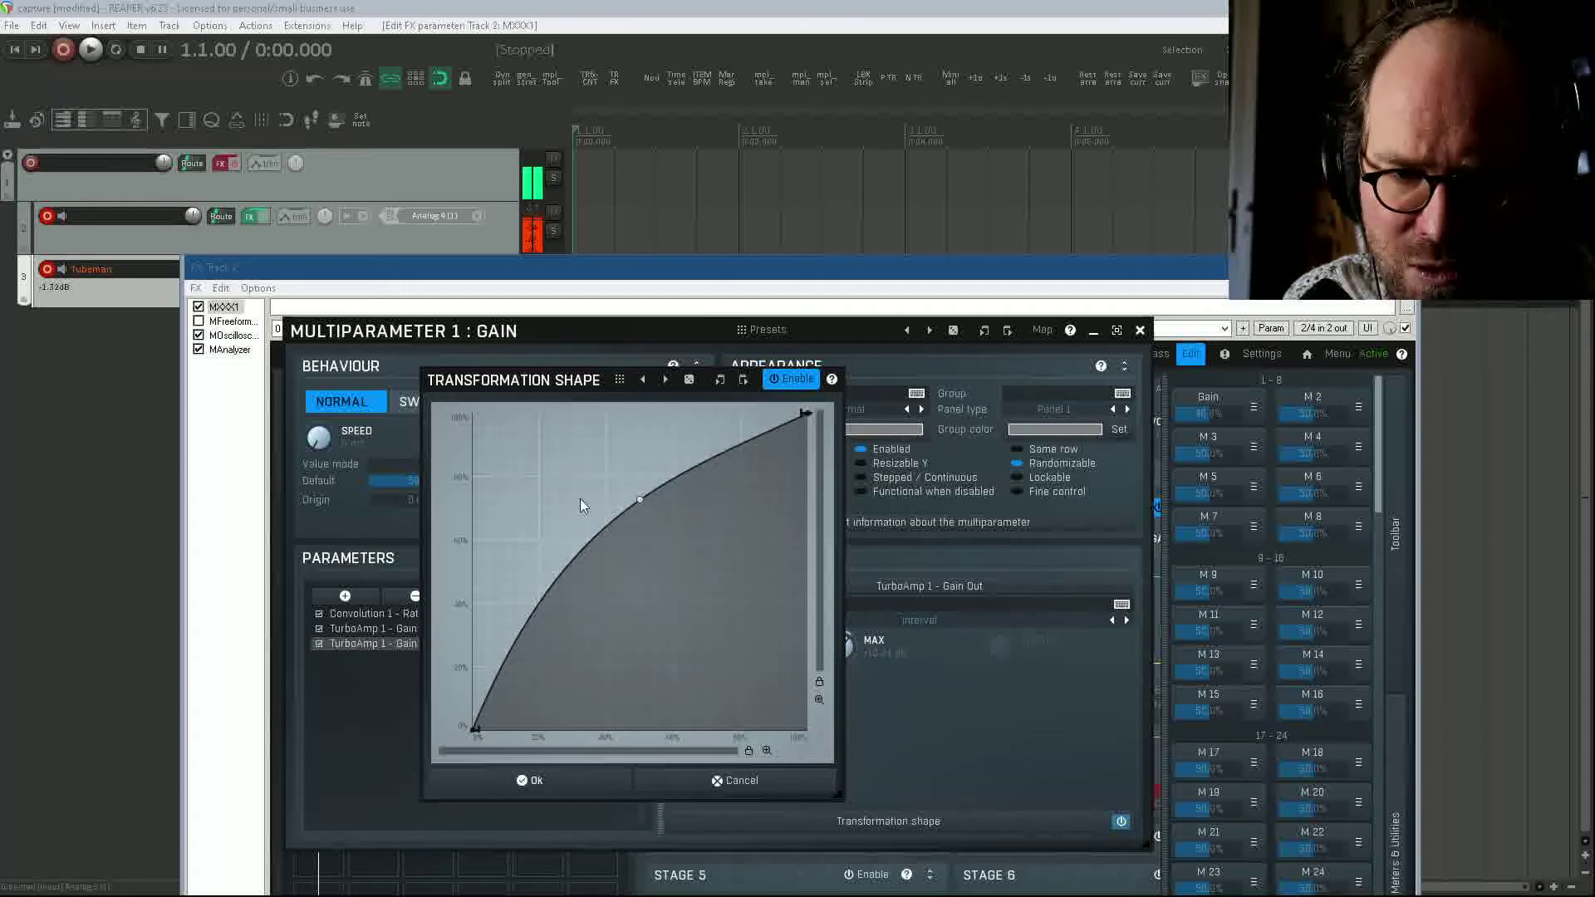
left_click(1221, 413)
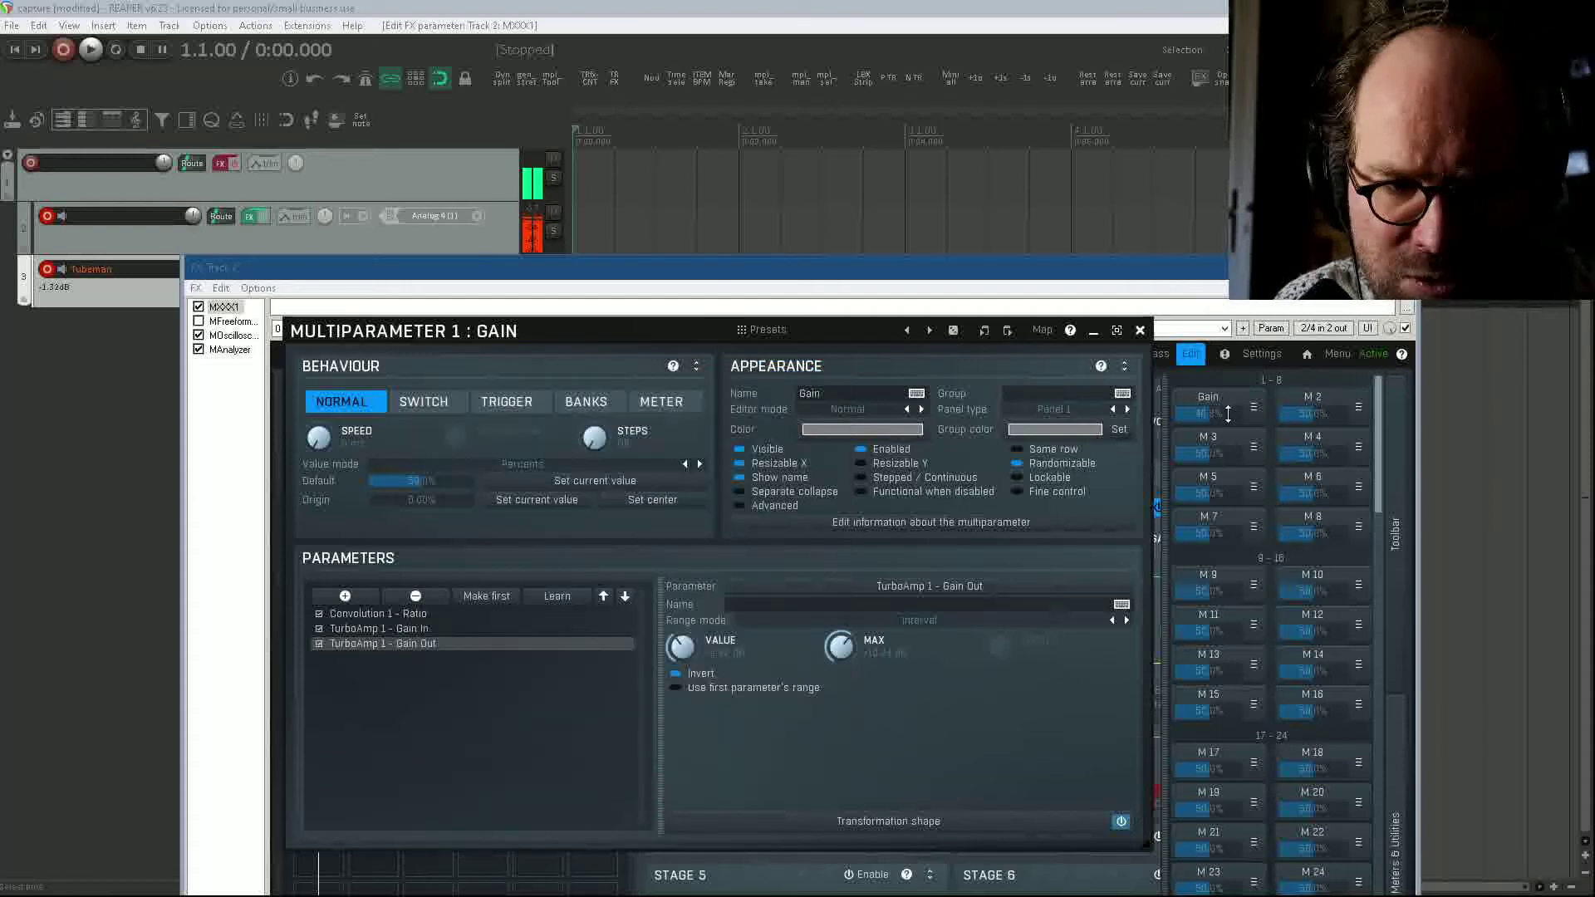
Step: Sweep the Gain multiparameter to test the new response, and close its settings and track 2's effects window
left_click_drag(1227, 414, 1228, 441)
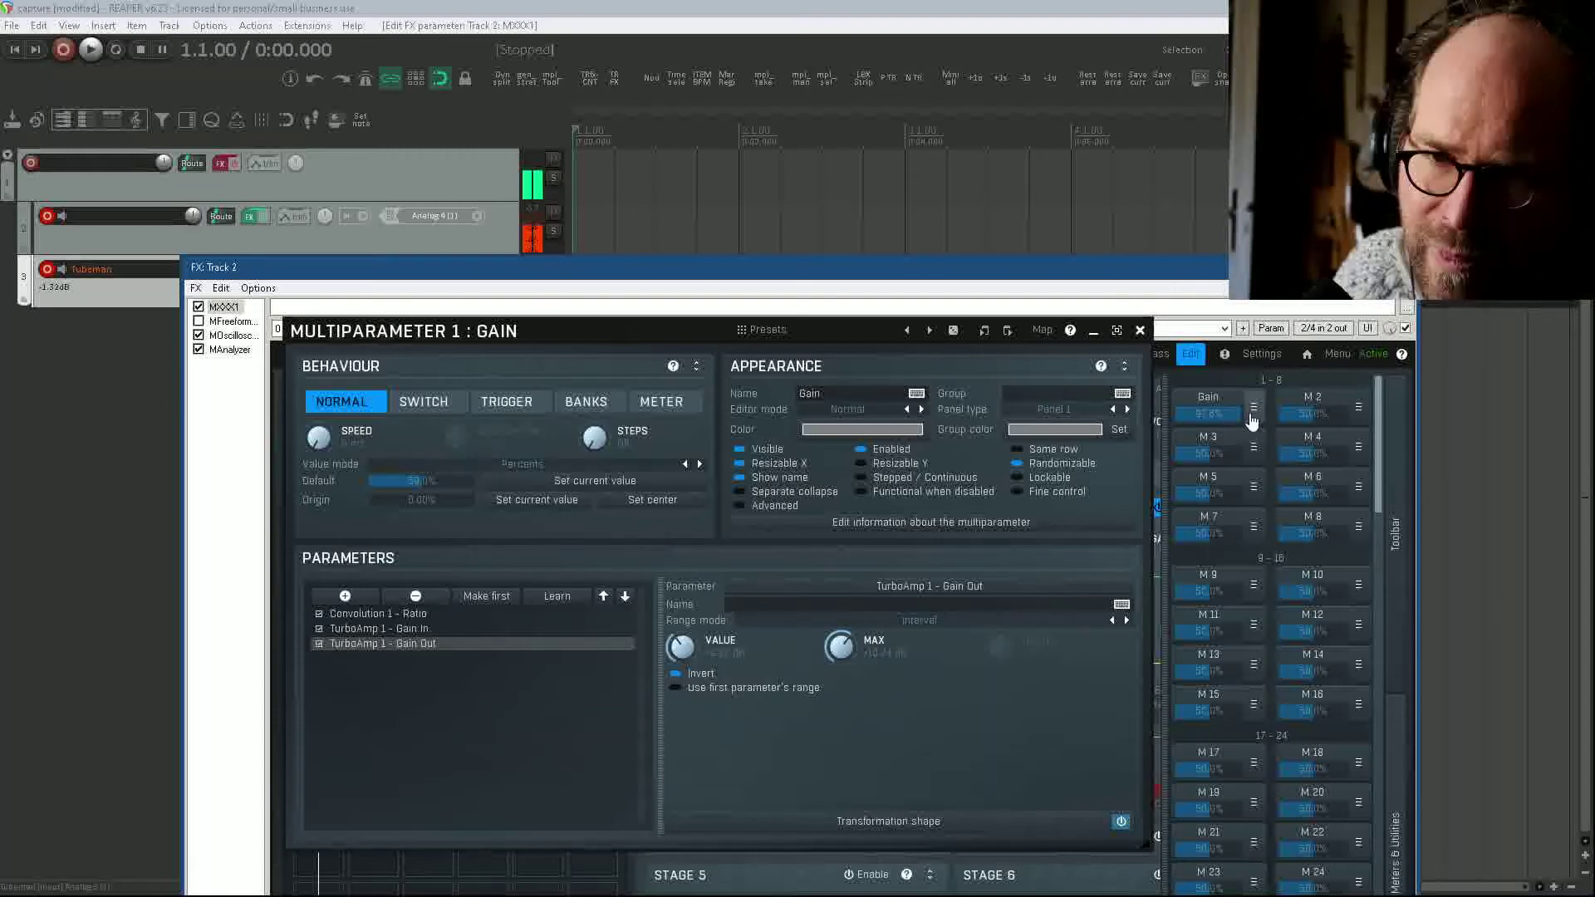
left_click_drag(1243, 412, 1225, 411)
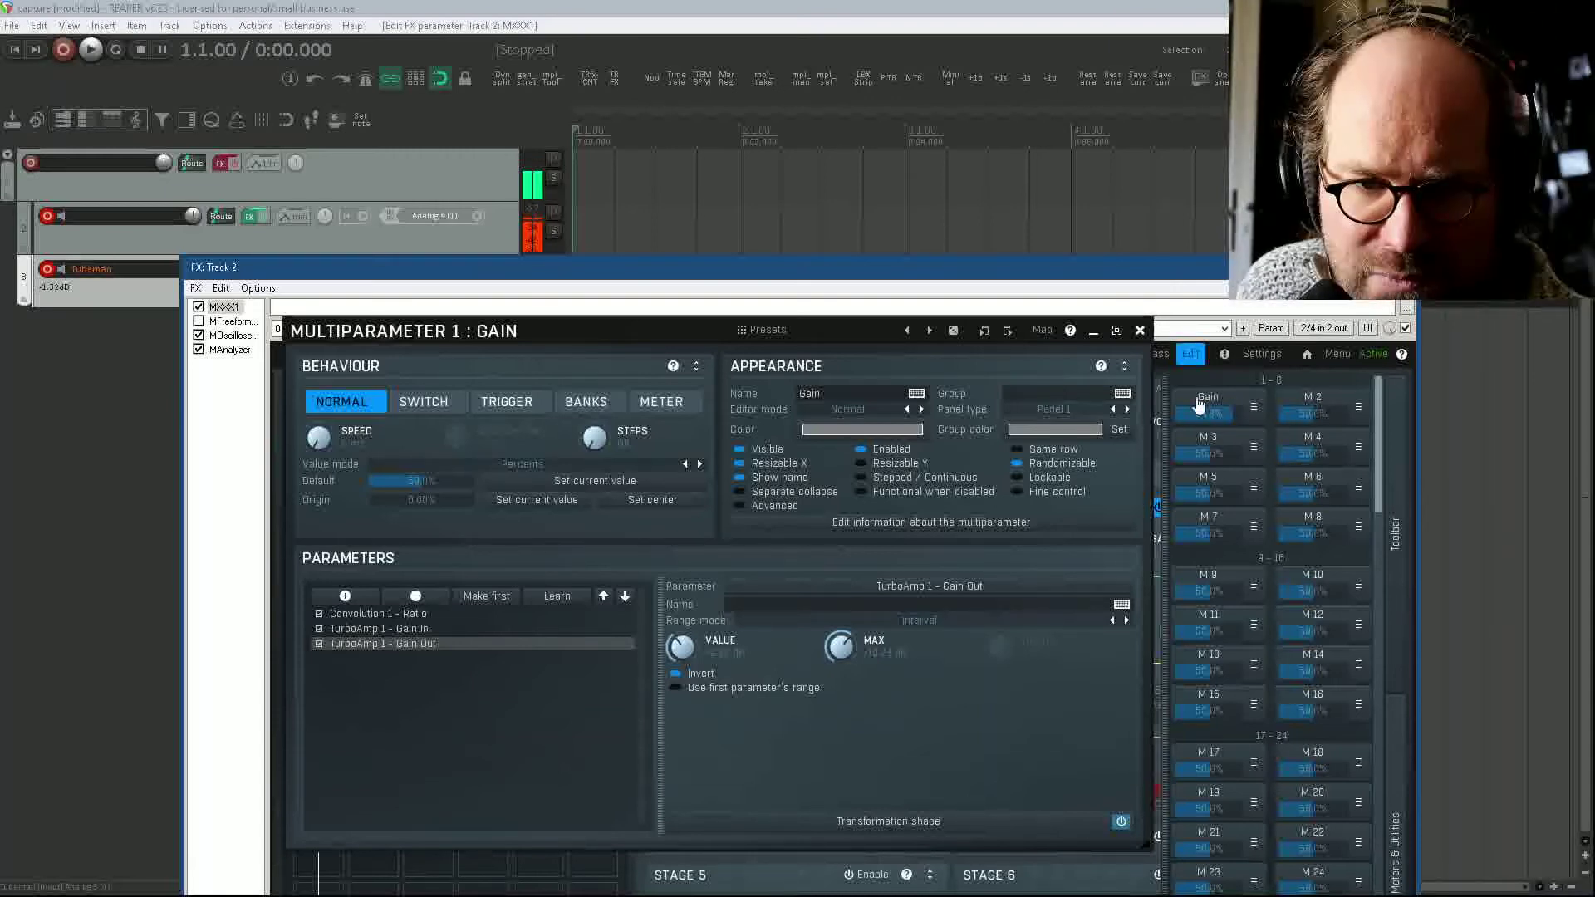
left_click(1140, 331)
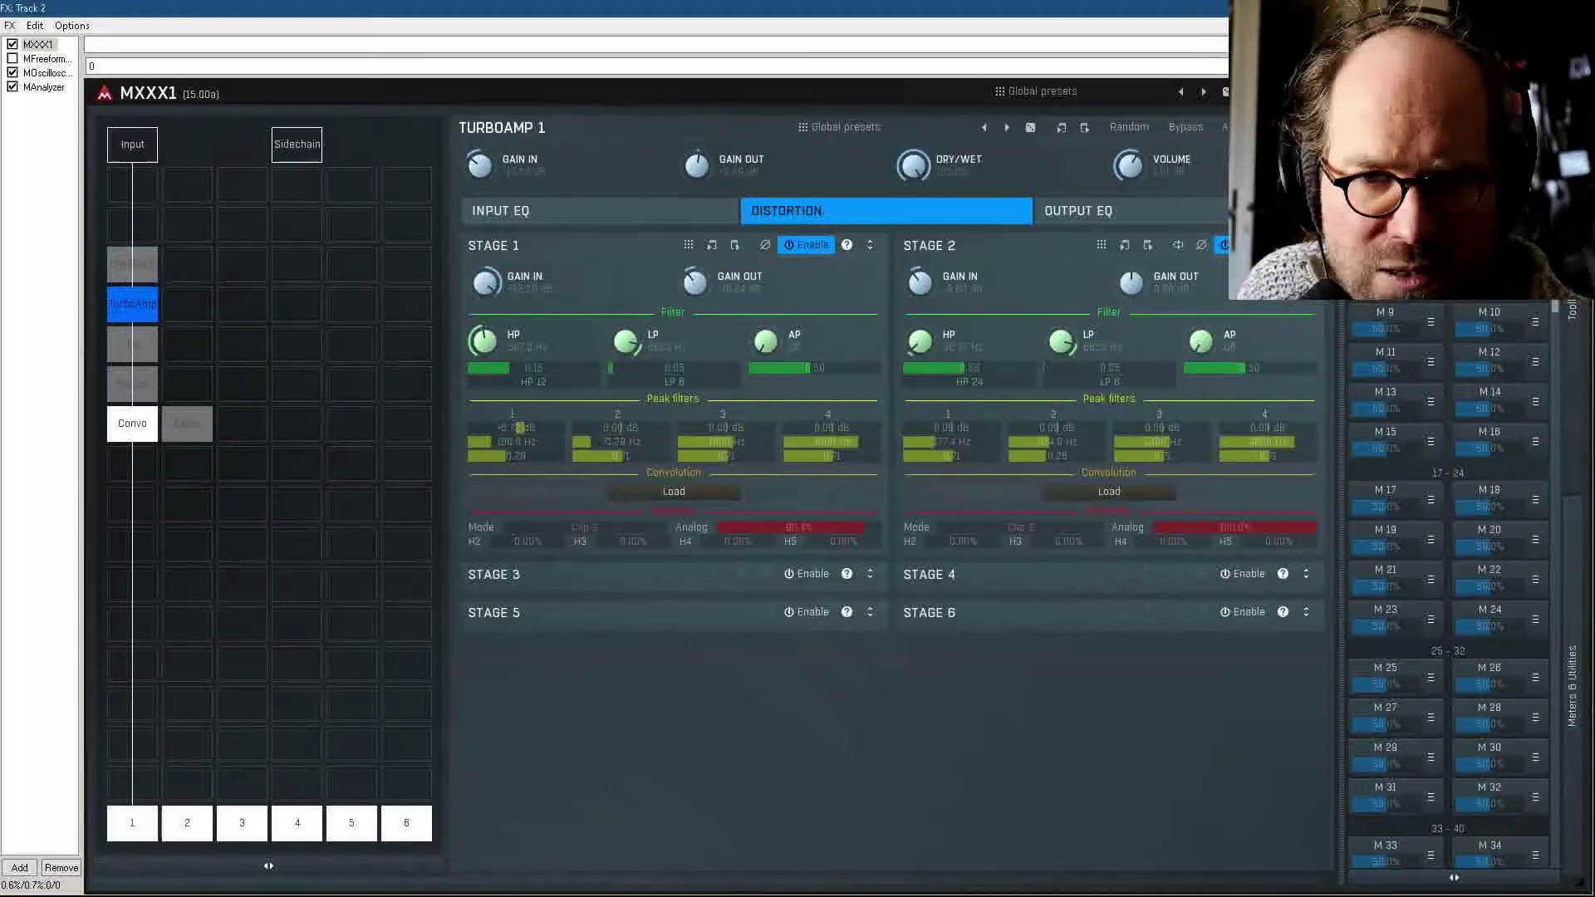
key("Escape")
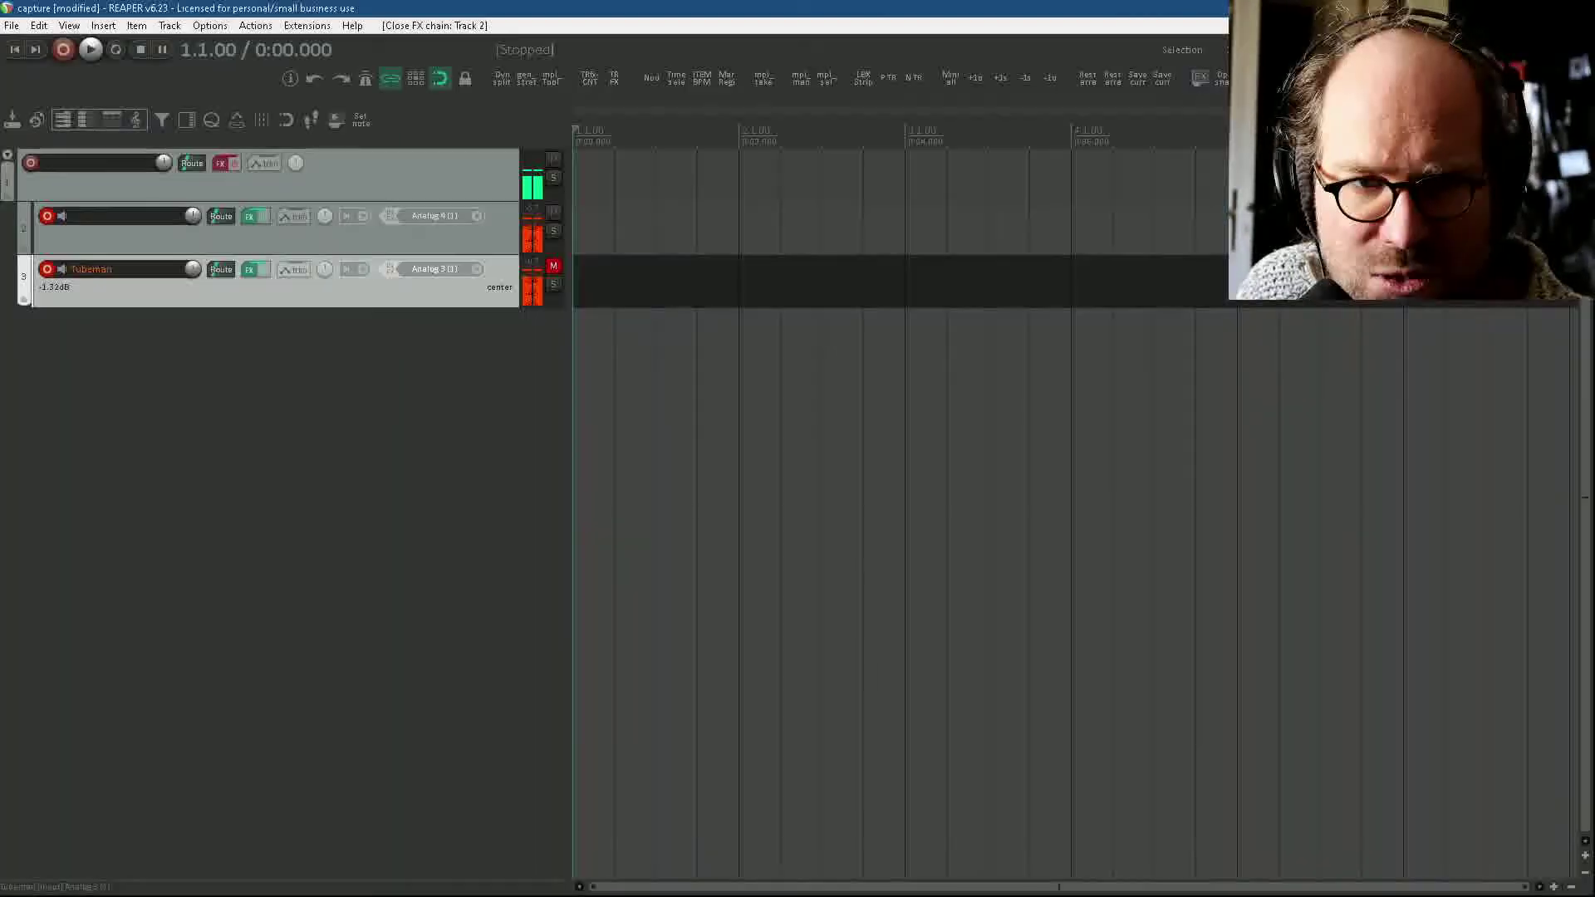
Step: Compare the clone on track 2 with the Tubeman track by alternating their mutes, leaving only Tubeman muted
left_click(553, 266)
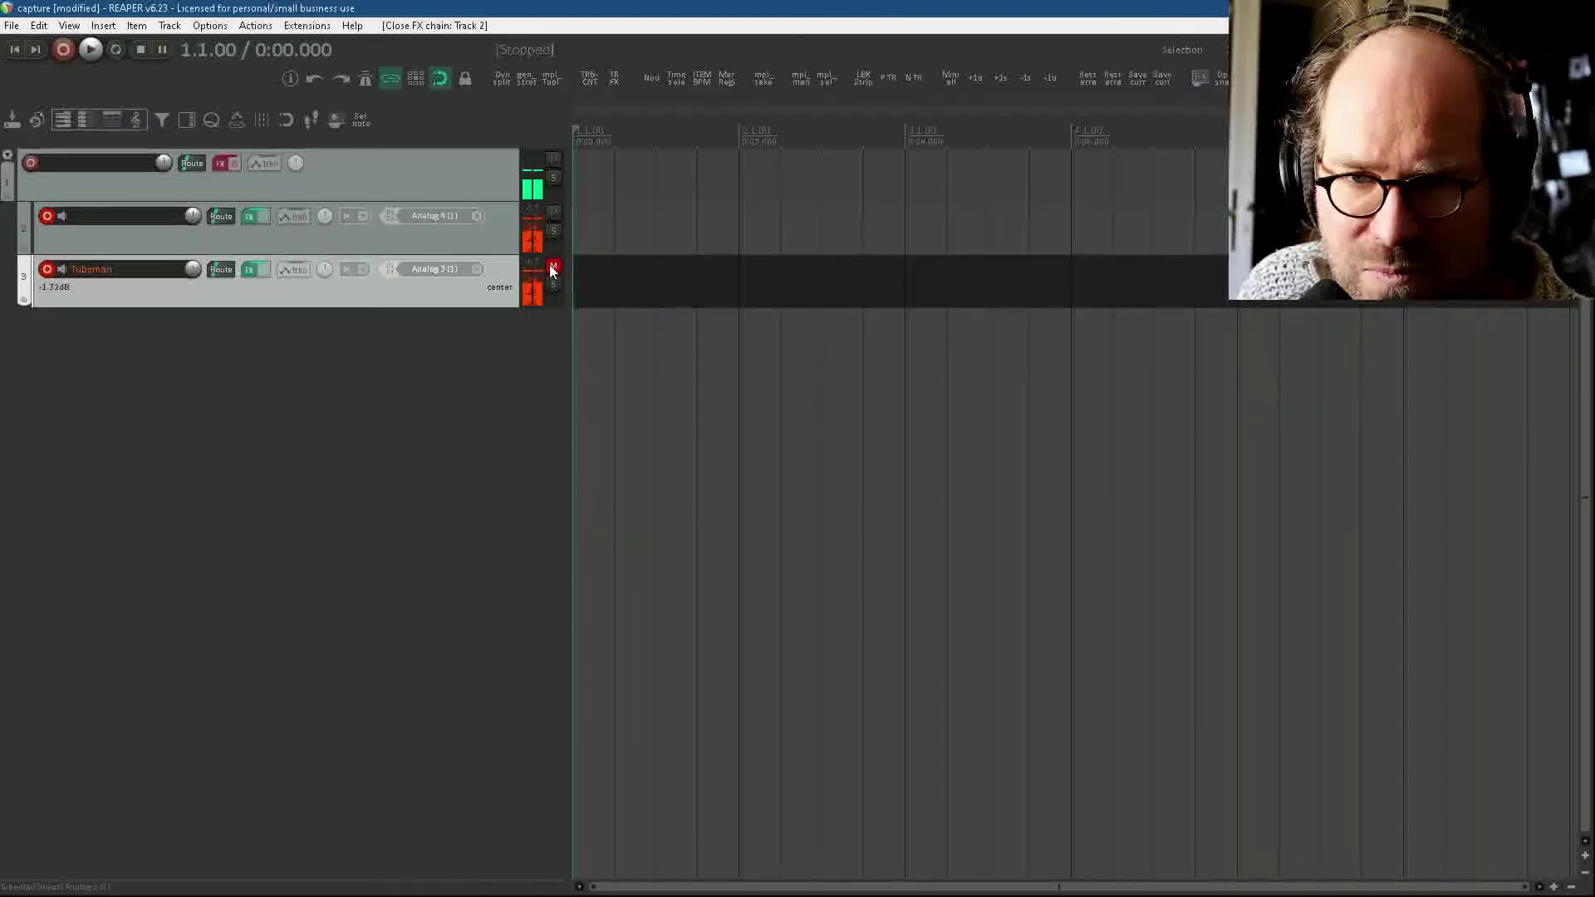
left_click(553, 214)
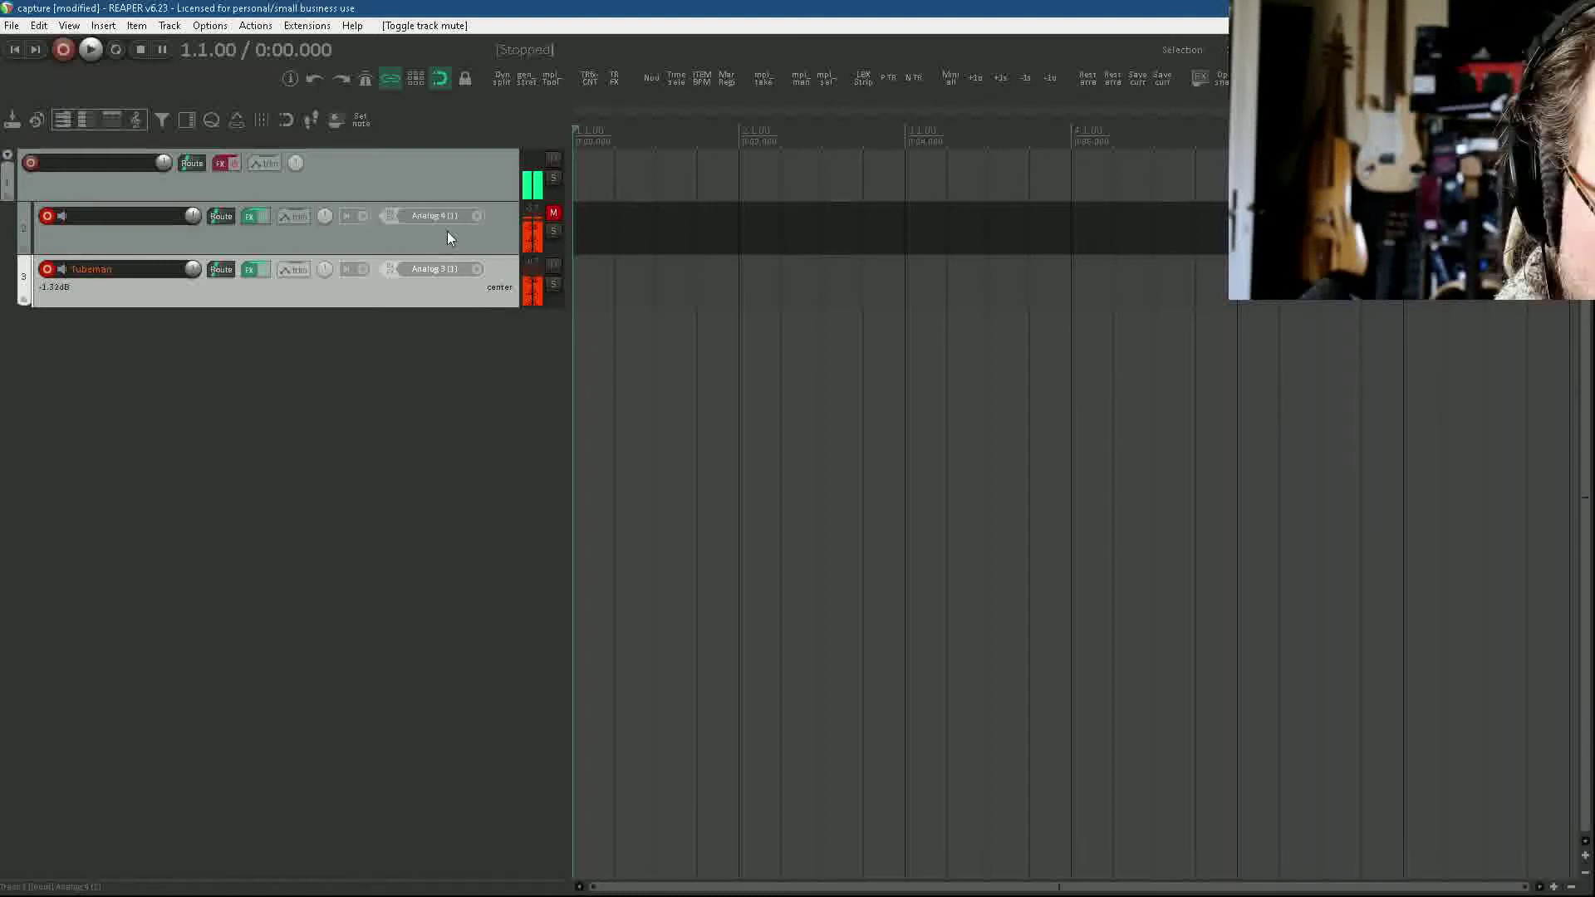
left_click(553, 265)
left_click(548, 217)
right_click(548, 218)
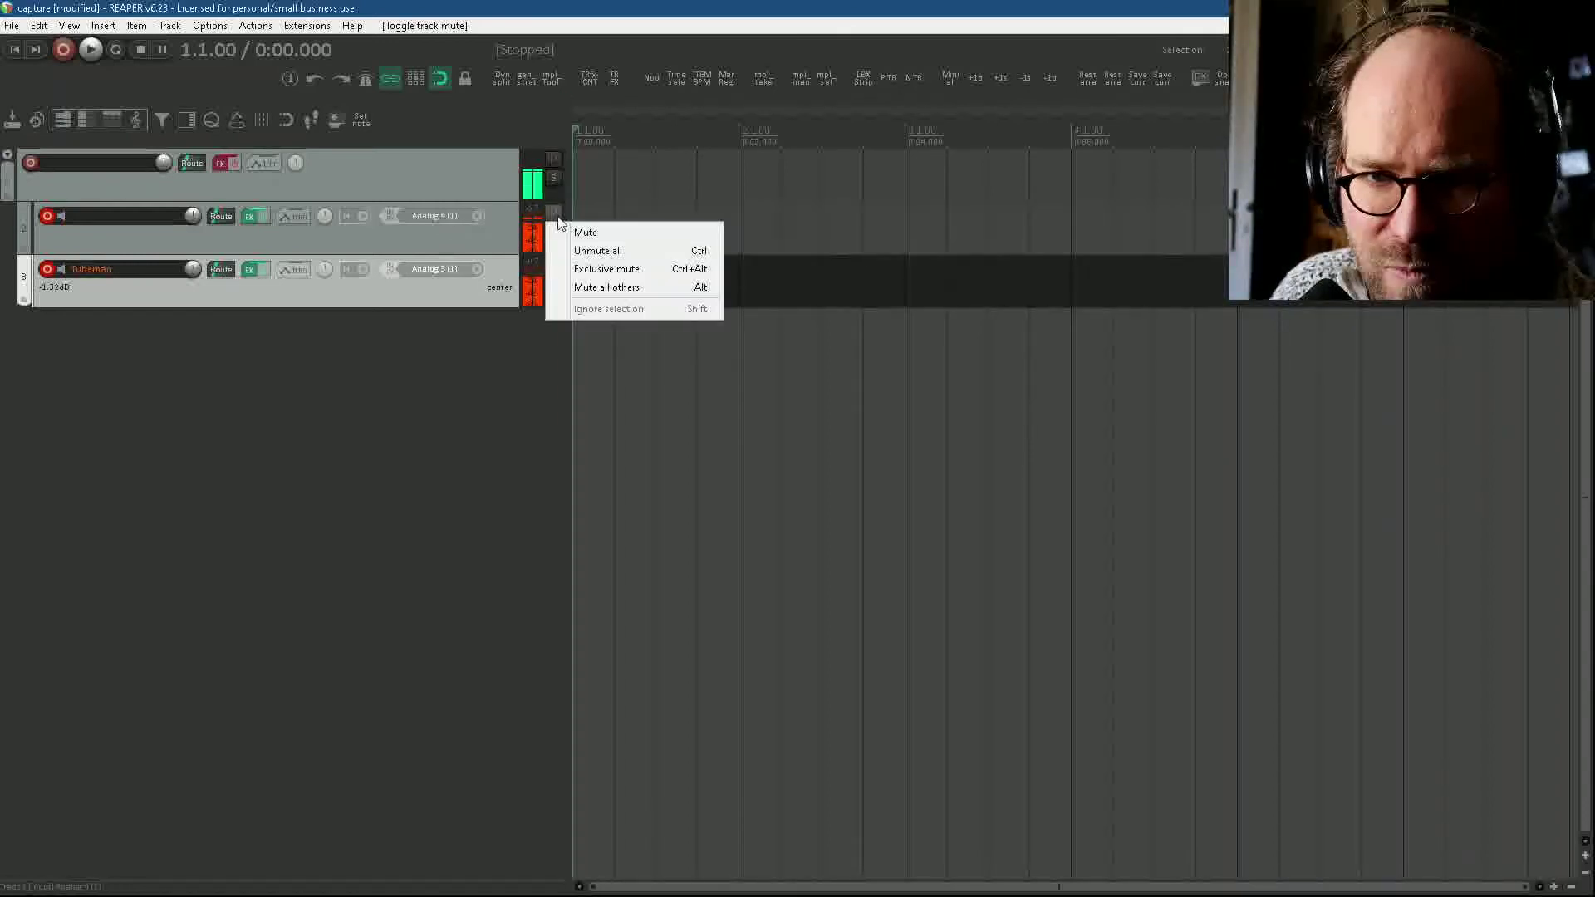
left_click(552, 215)
left_click(553, 214)
left_click(552, 214)
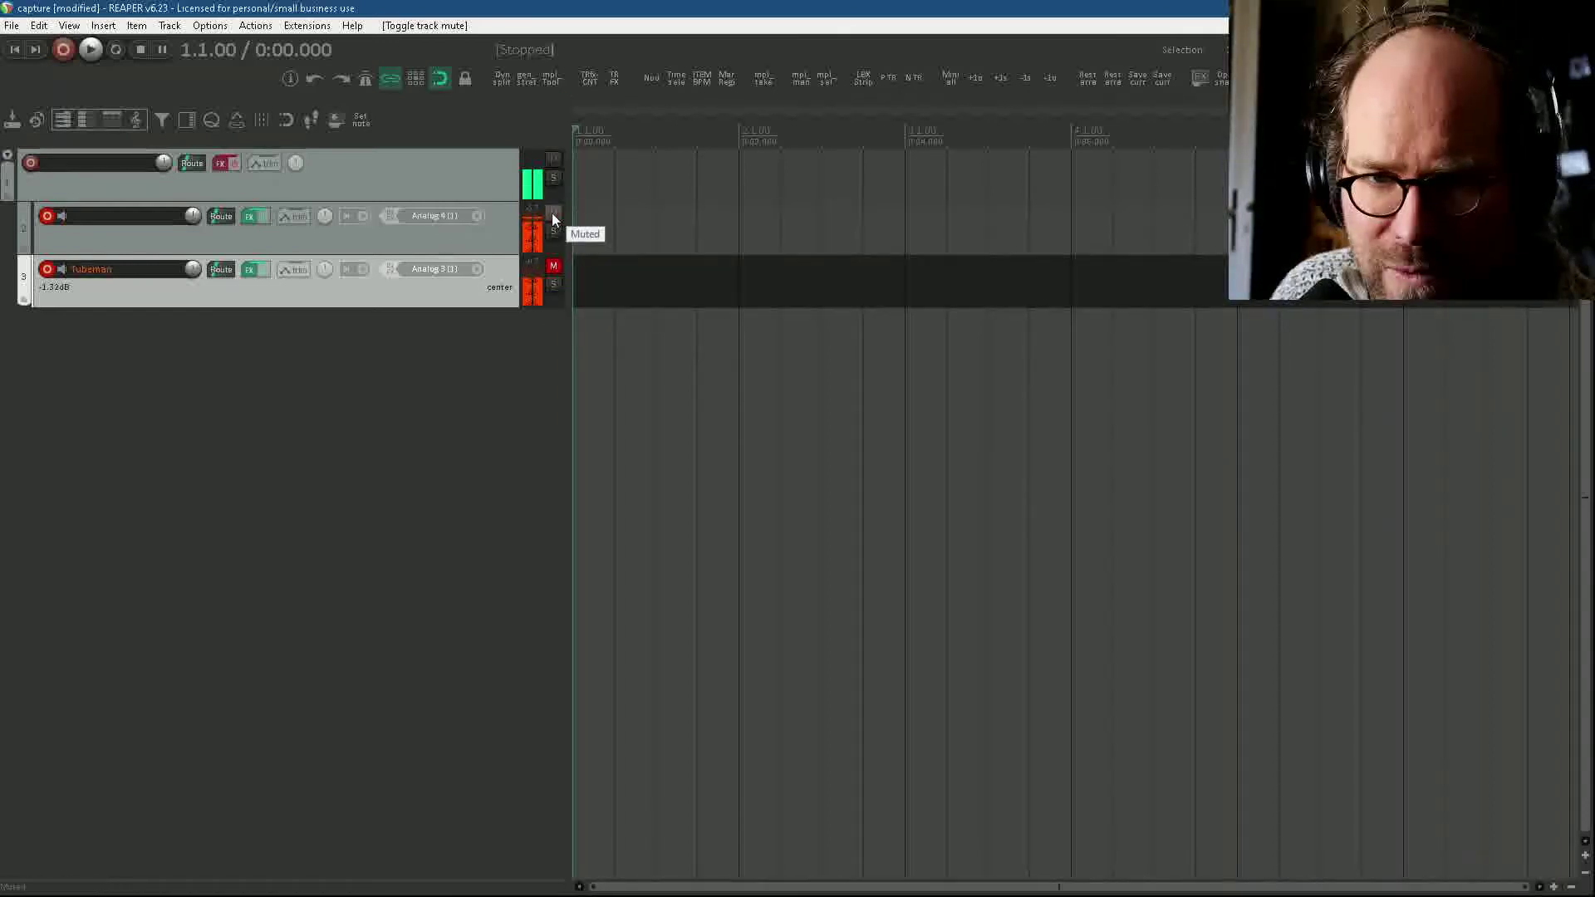
Step: Reopen track 2's effects window, raise Gain to 100%, and move the window clear of the track controls
left_click(249, 218)
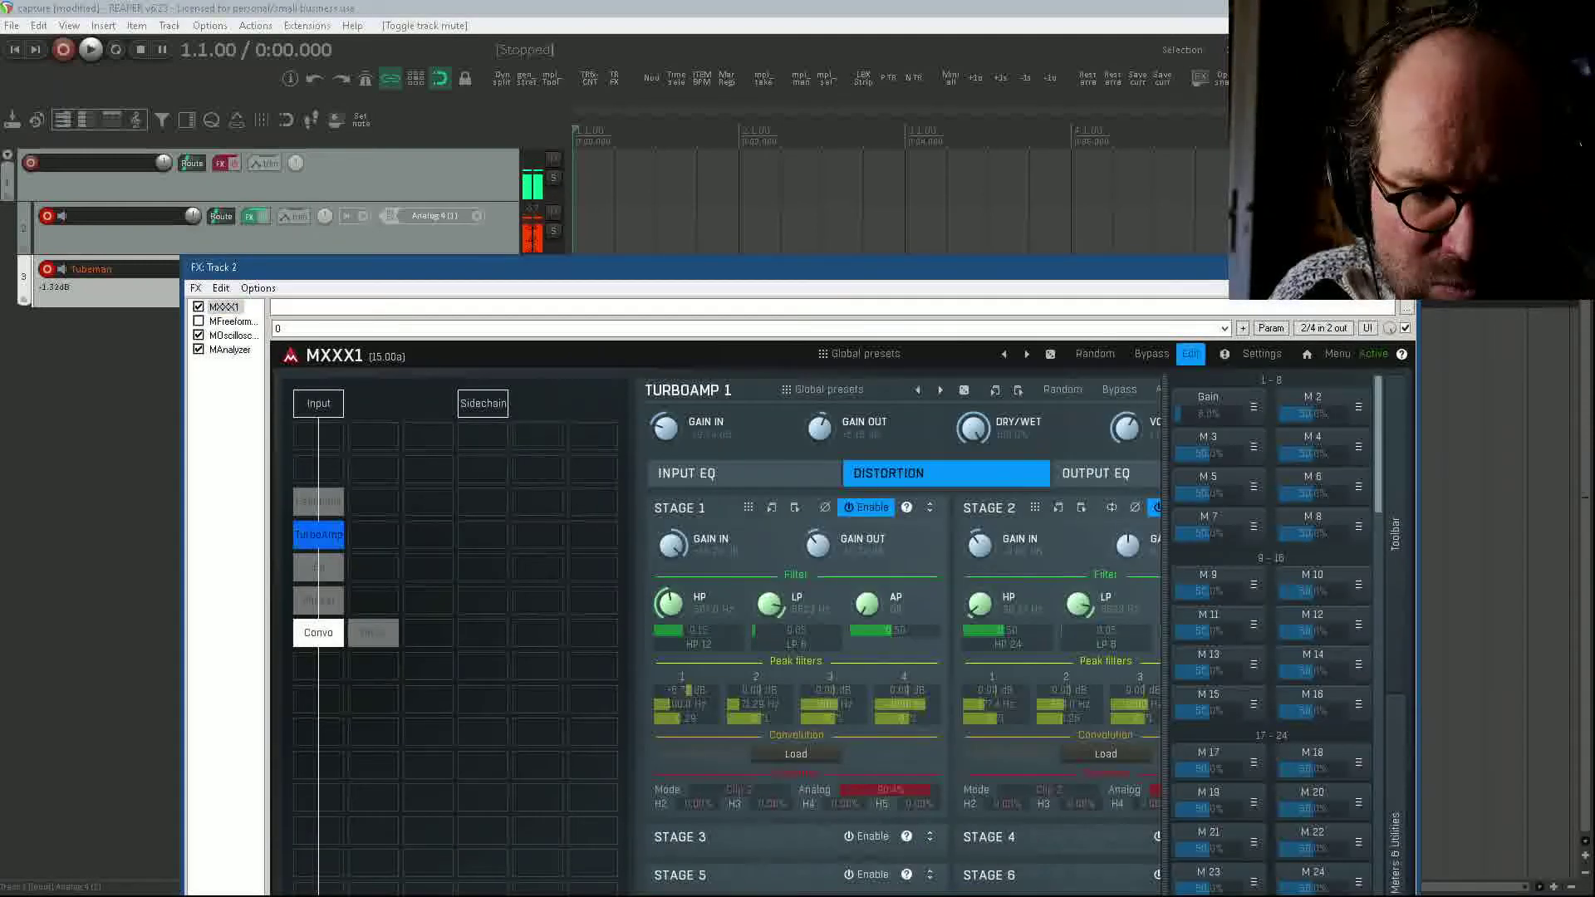
left_click_drag(1208, 412, 1209, 399)
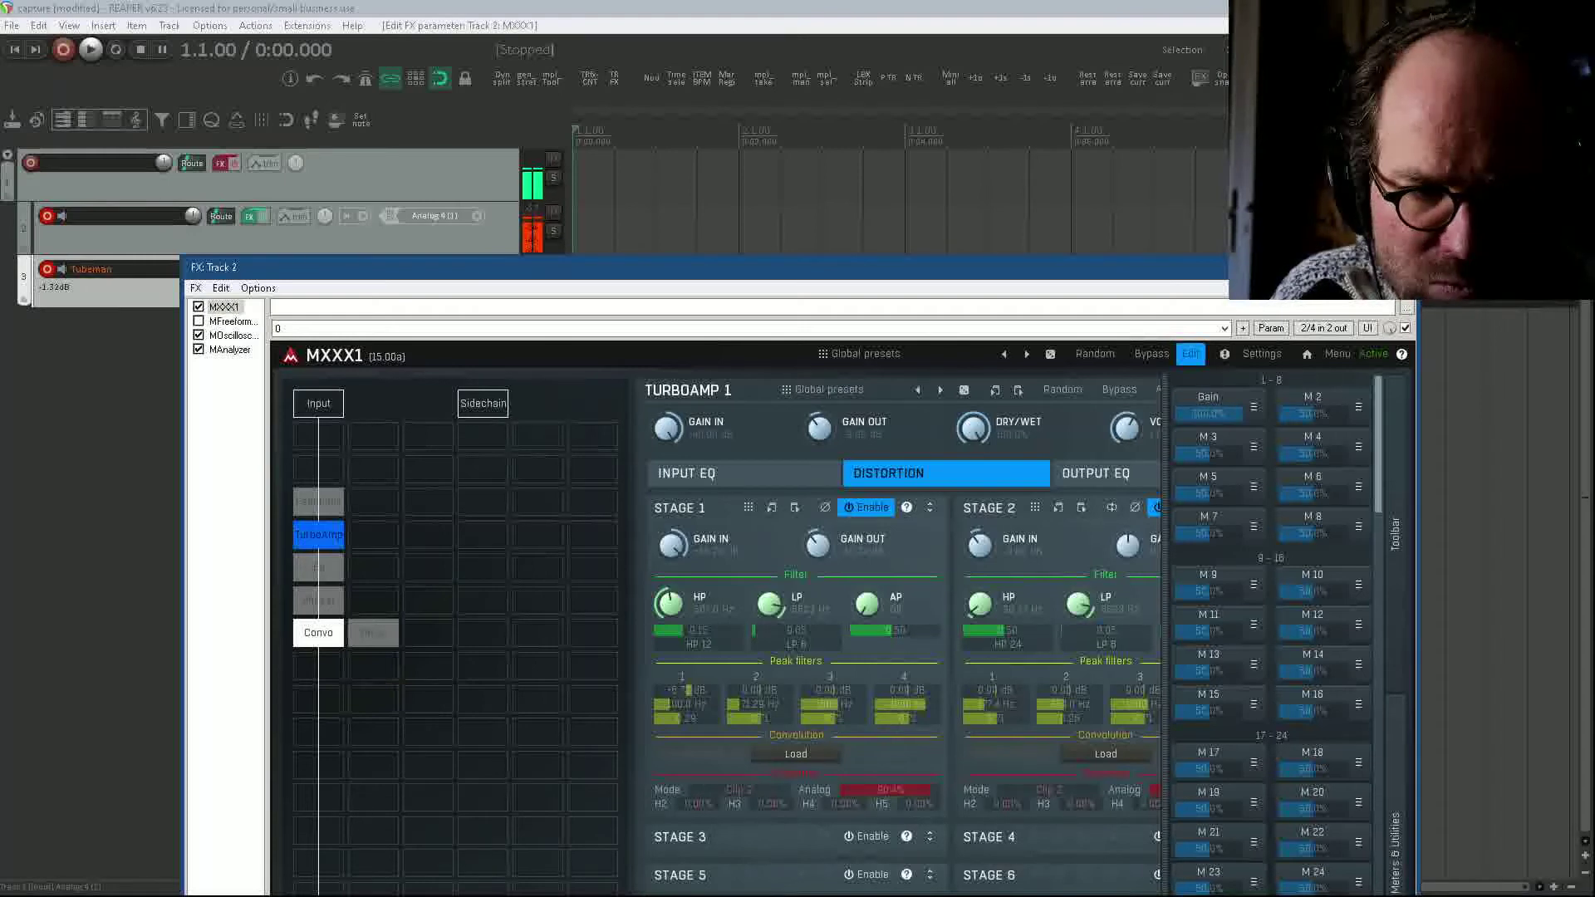
left_click_drag(702, 278, 582, 341)
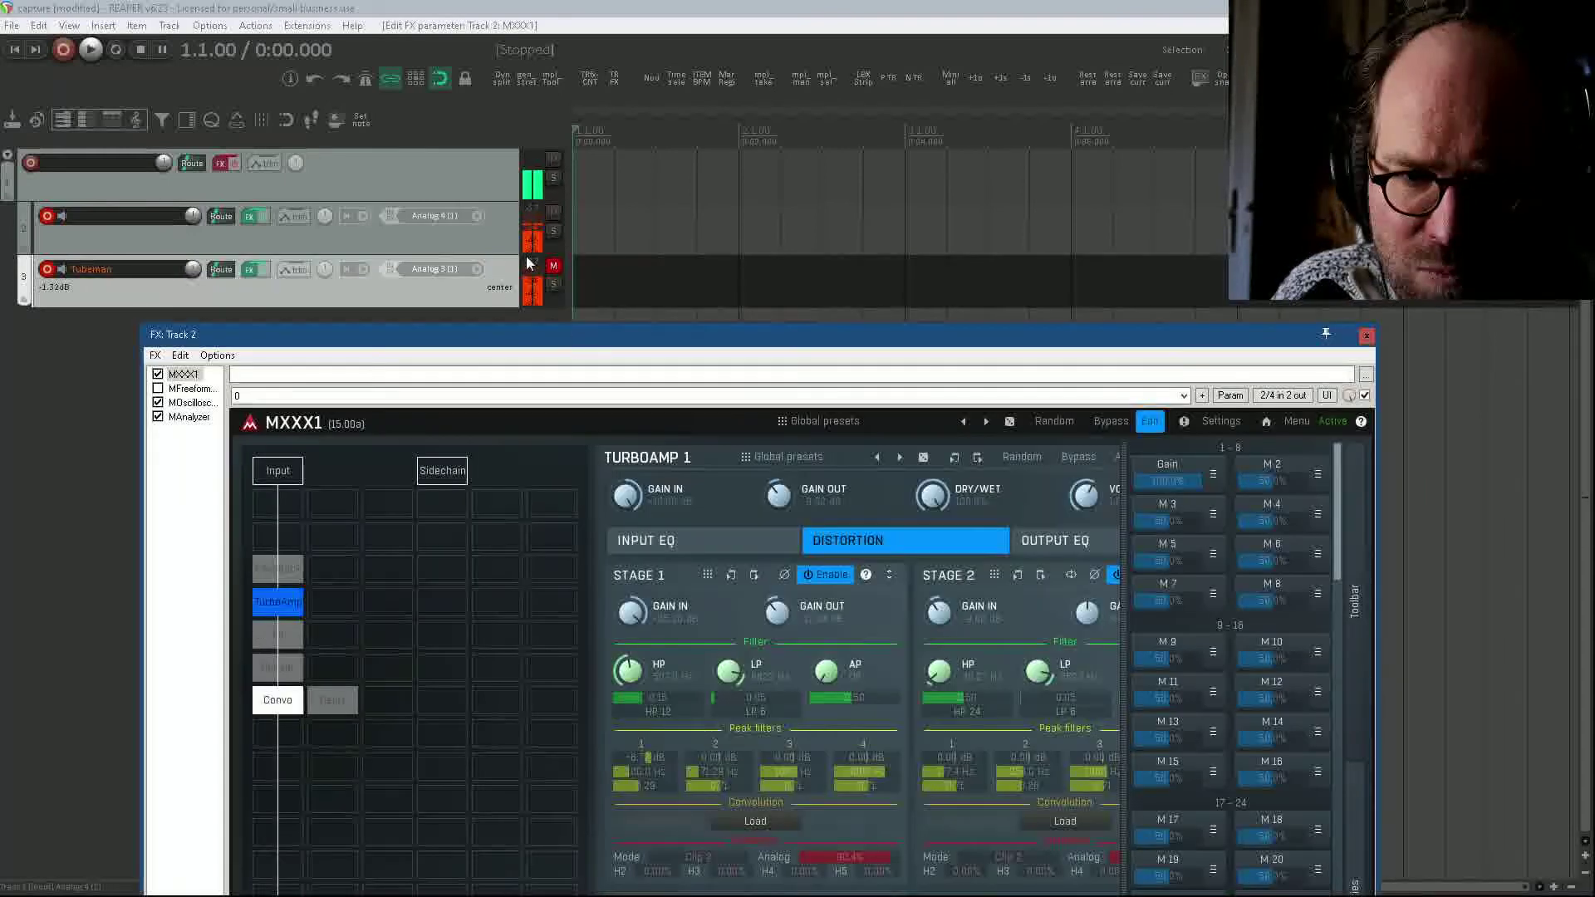
Step: Compare the clone and Tubeman tracks at full gain by alternating the mutes on tracks 2 and 3
left_click(553, 268)
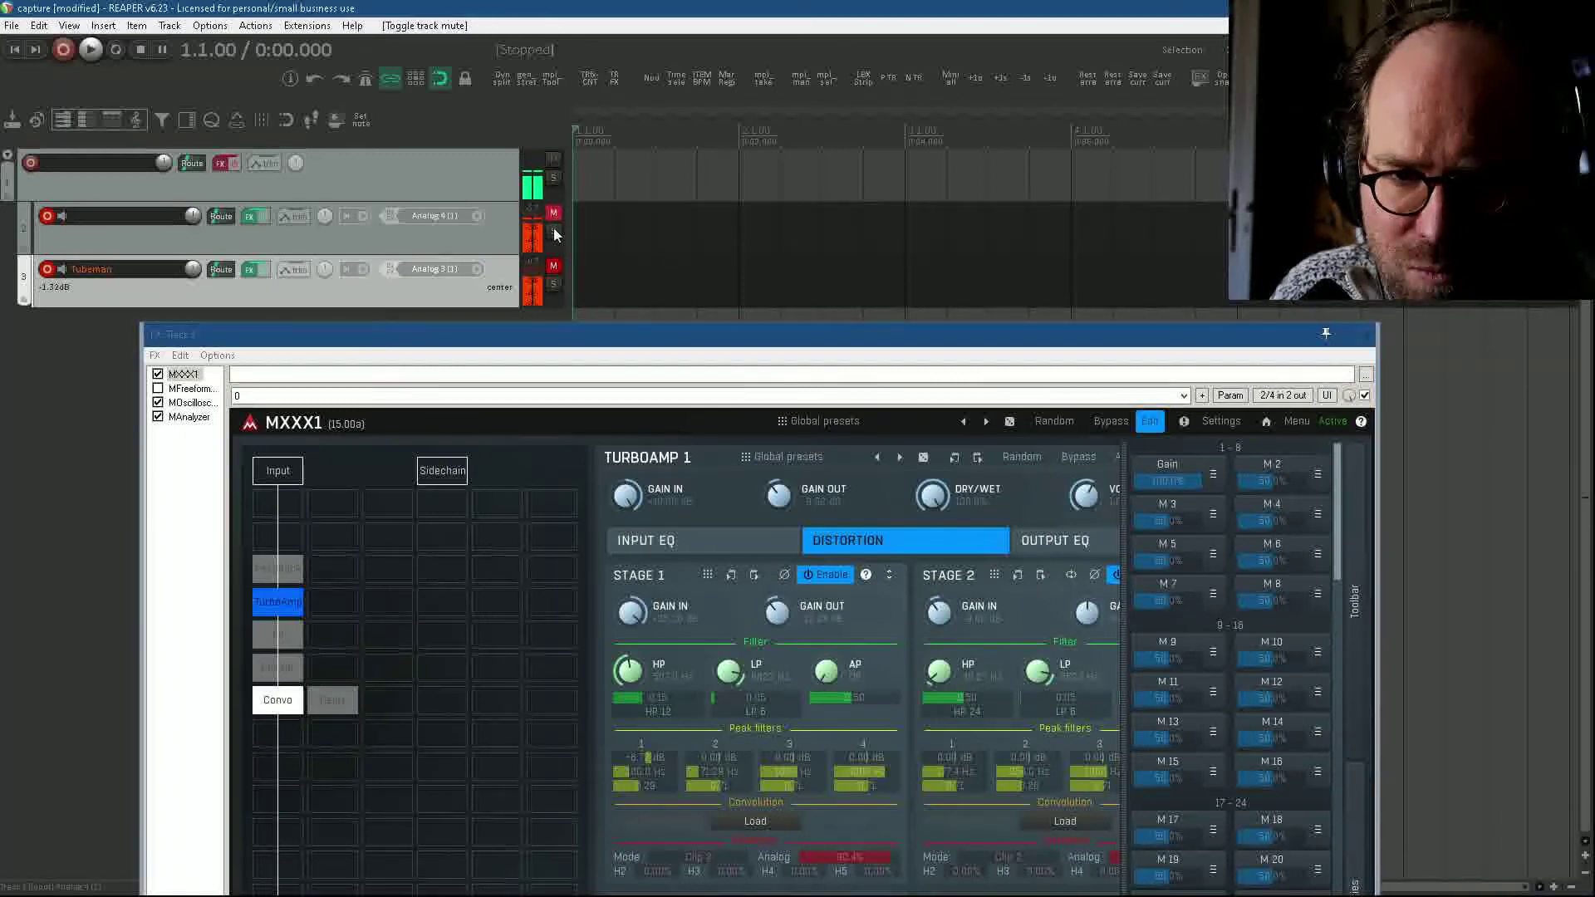
left_click(554, 270)
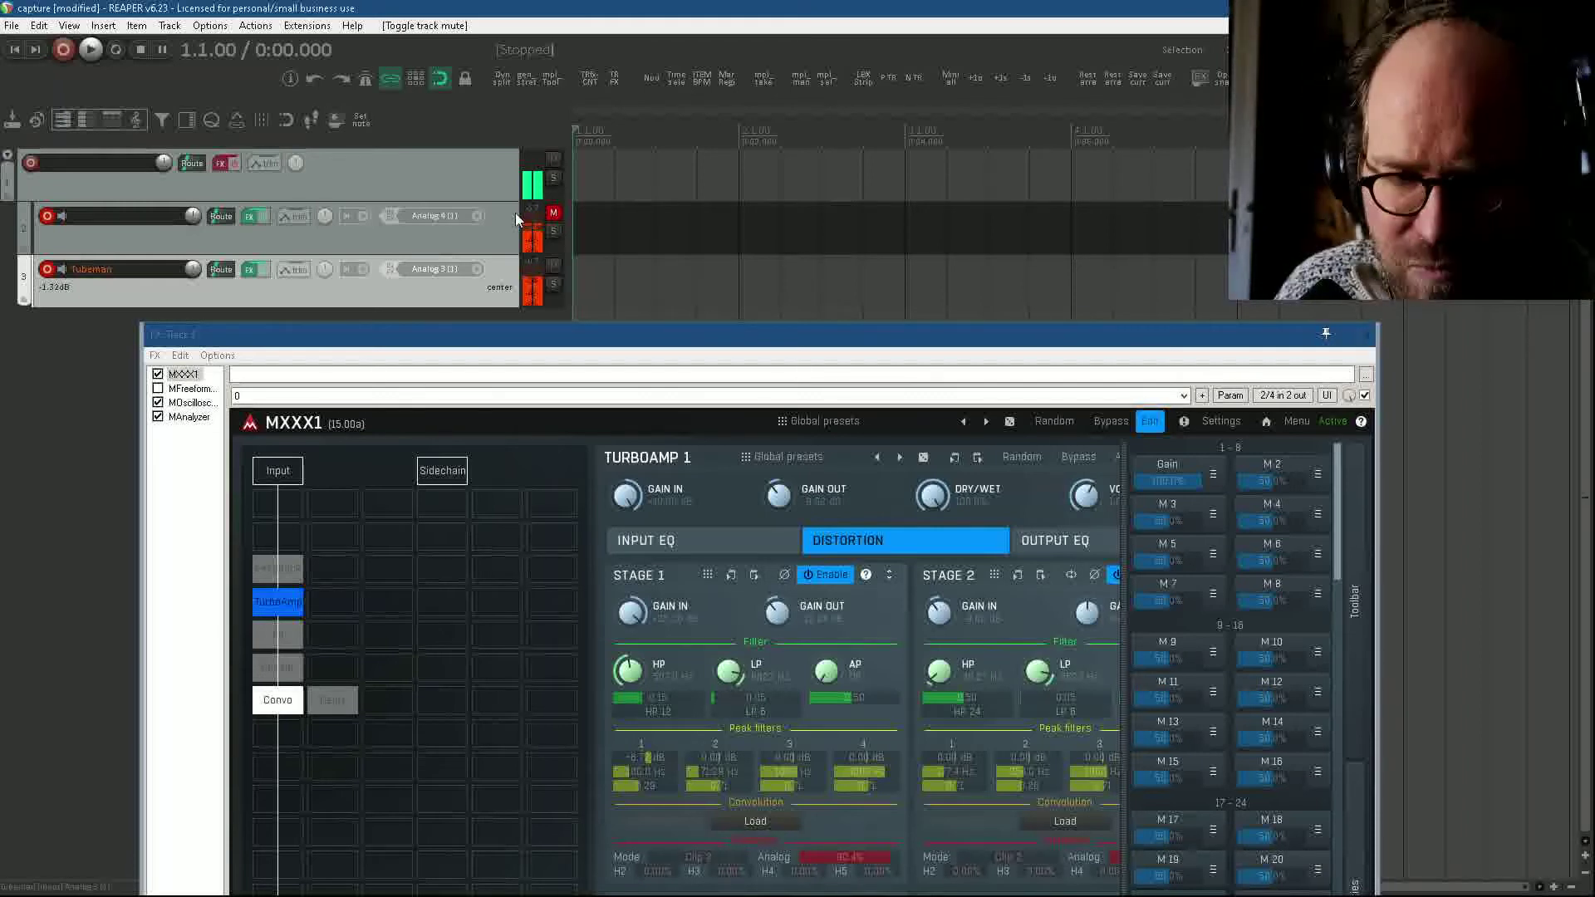
left_click(556, 266)
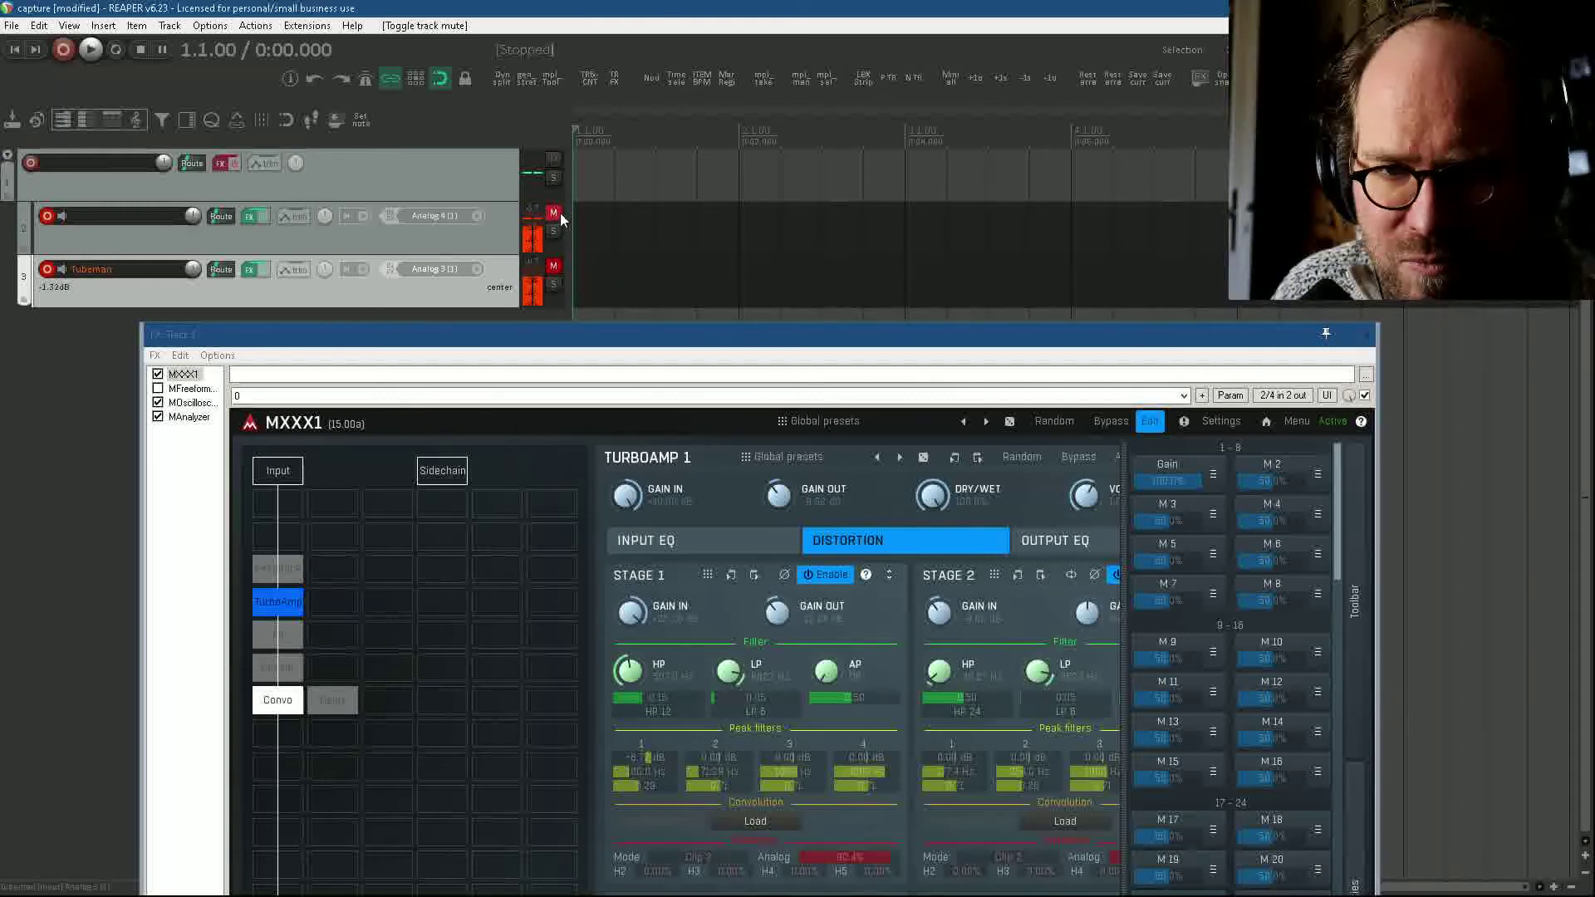
left_click(555, 215)
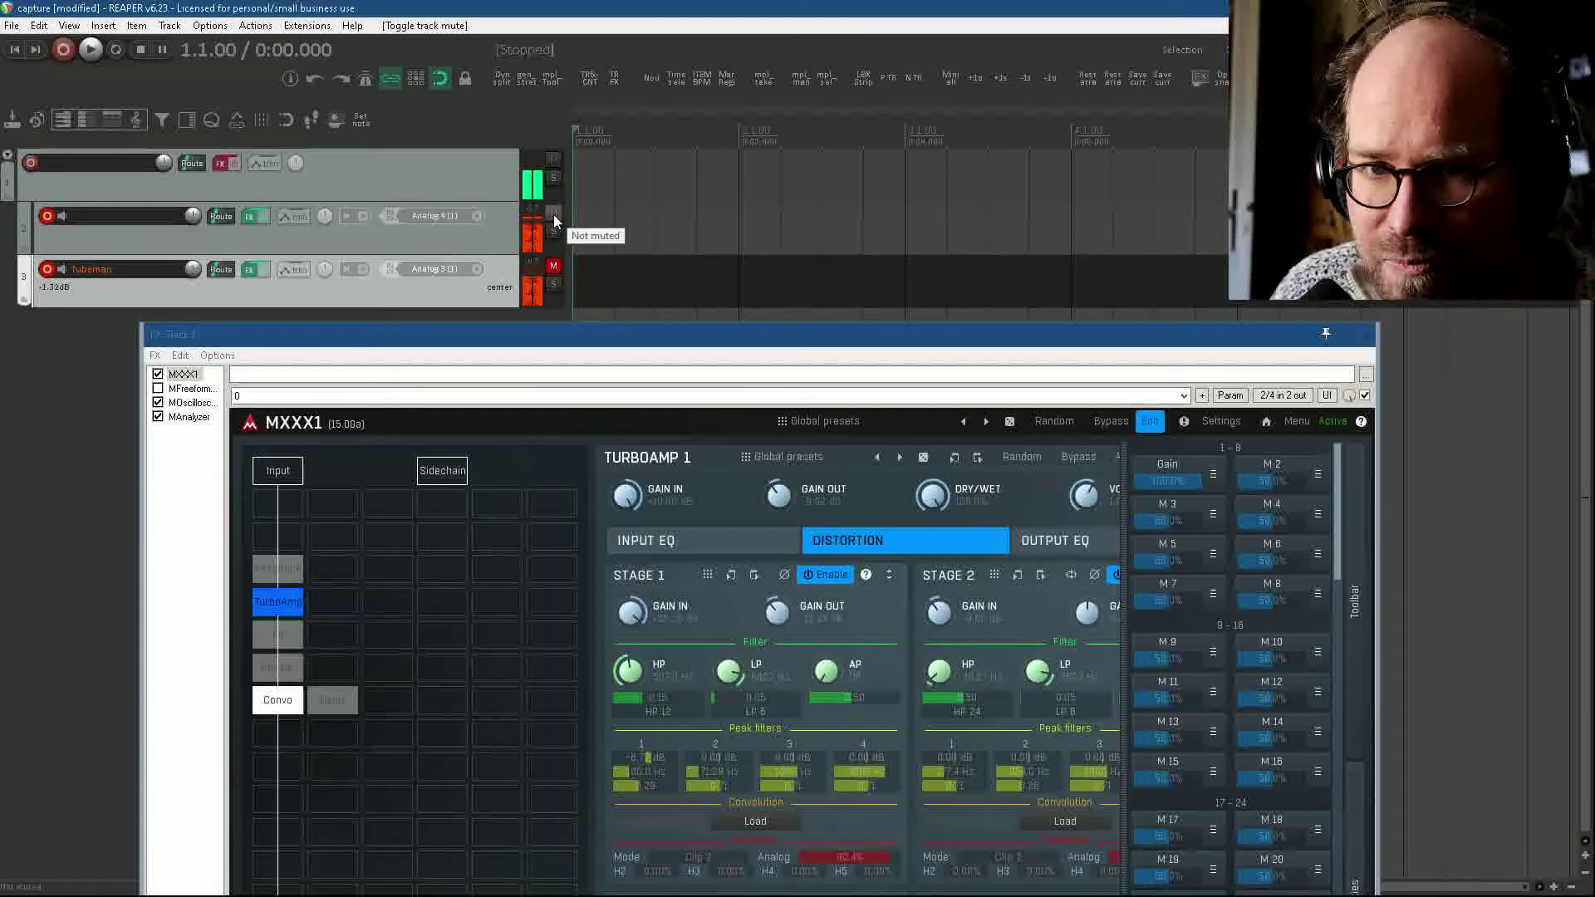
left_click(553, 214)
left_click(553, 268)
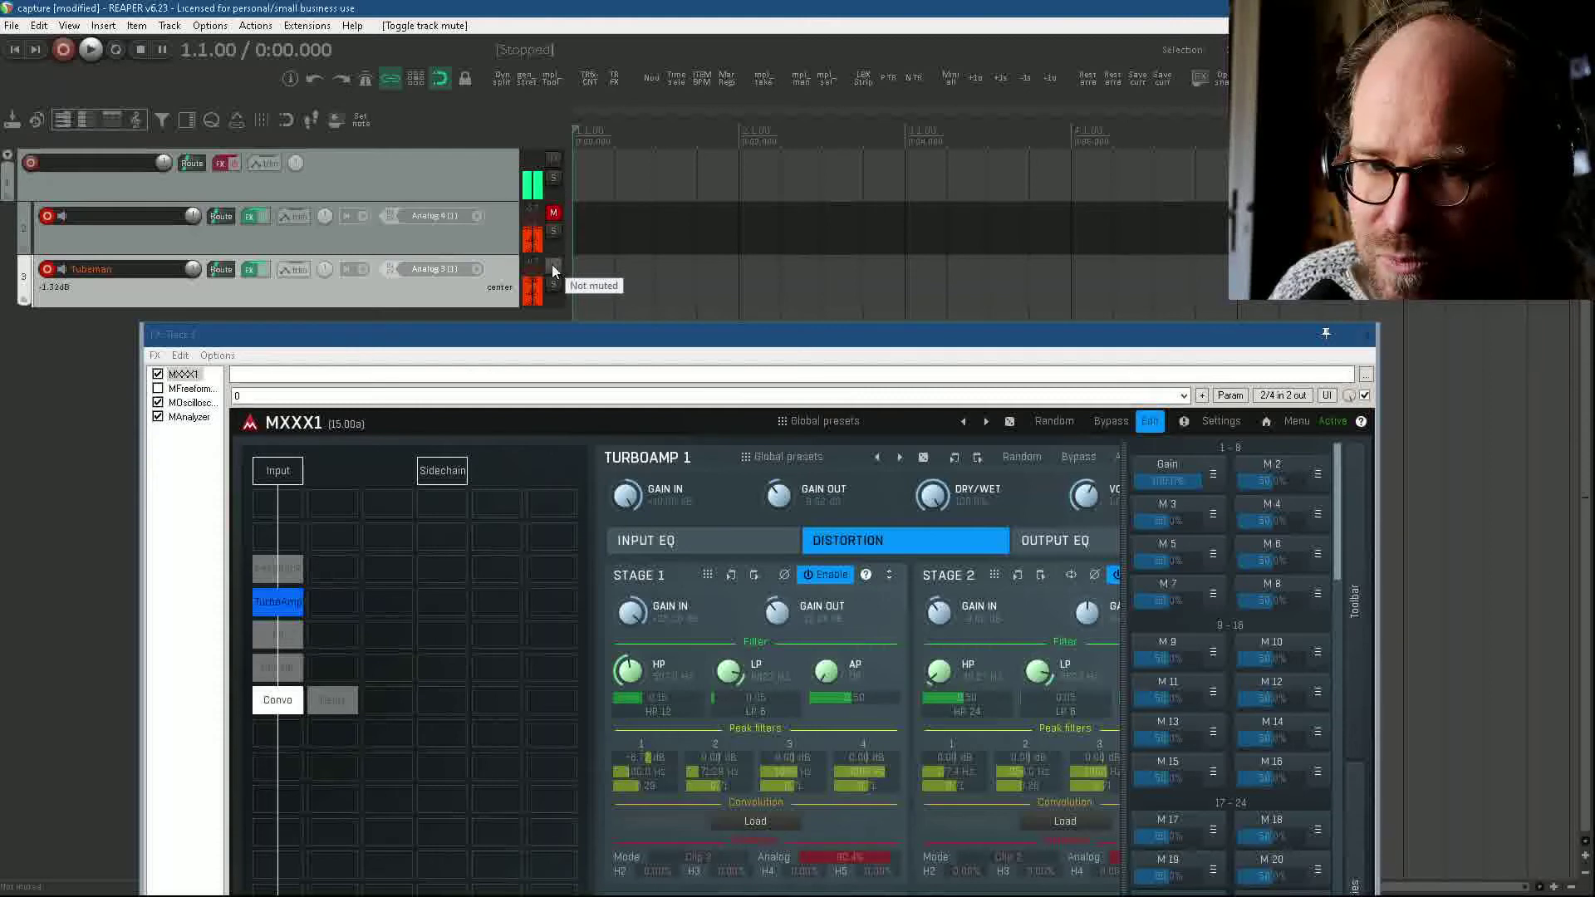
left_click(552, 267)
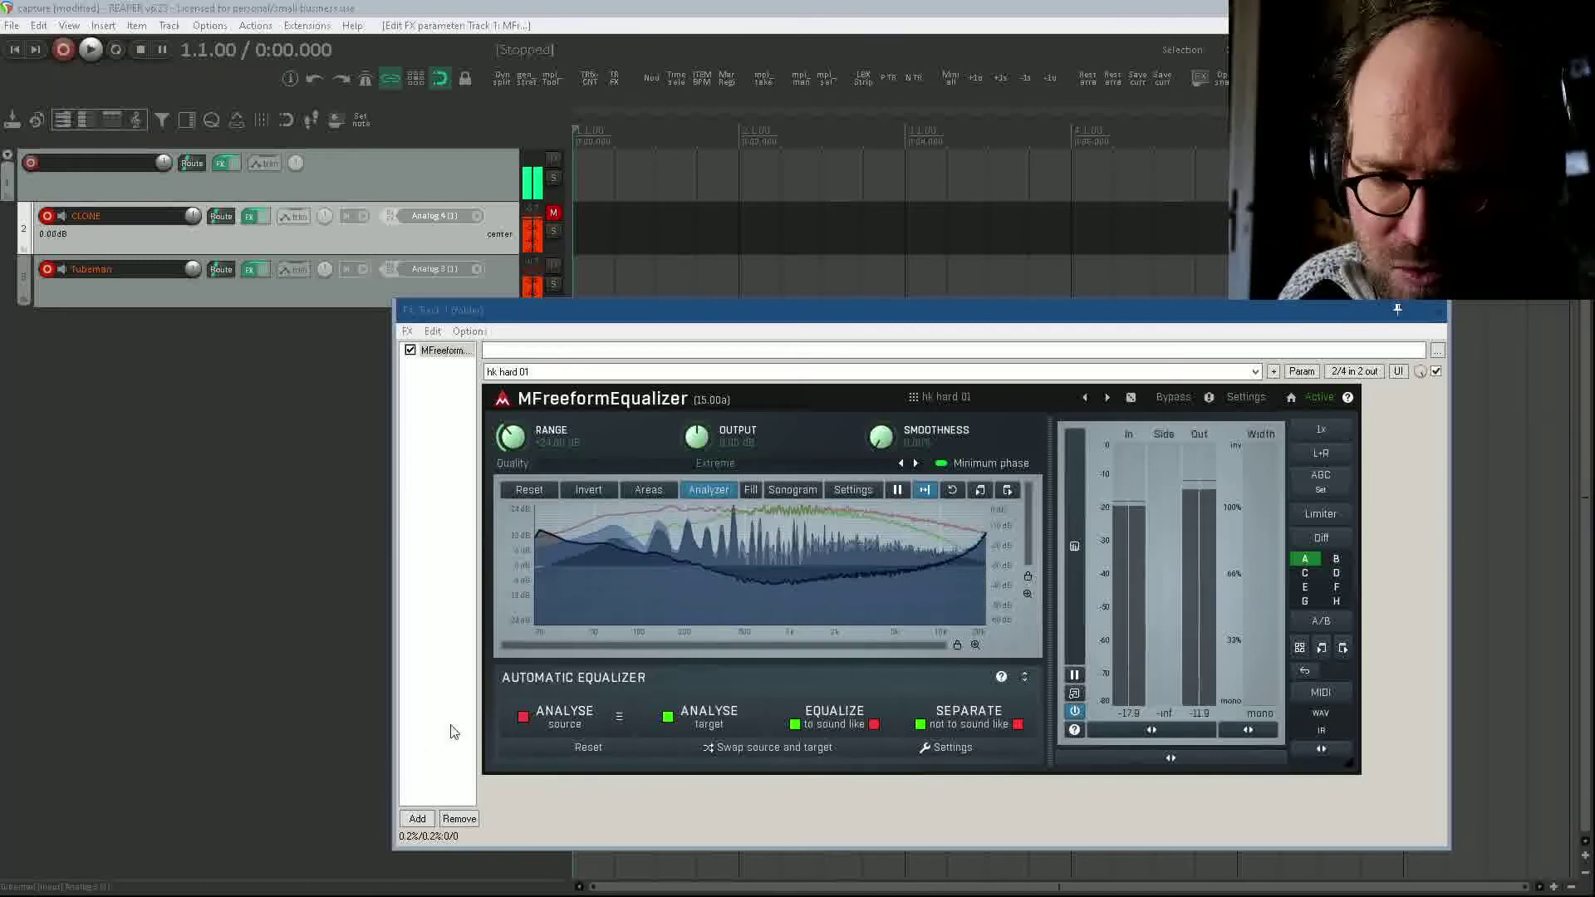
Step: Re-analyse the source in MFreeformEqualizer's automatic equalizer and save the resulting setting as a preset named hk hard 02eq
left_click(522, 721)
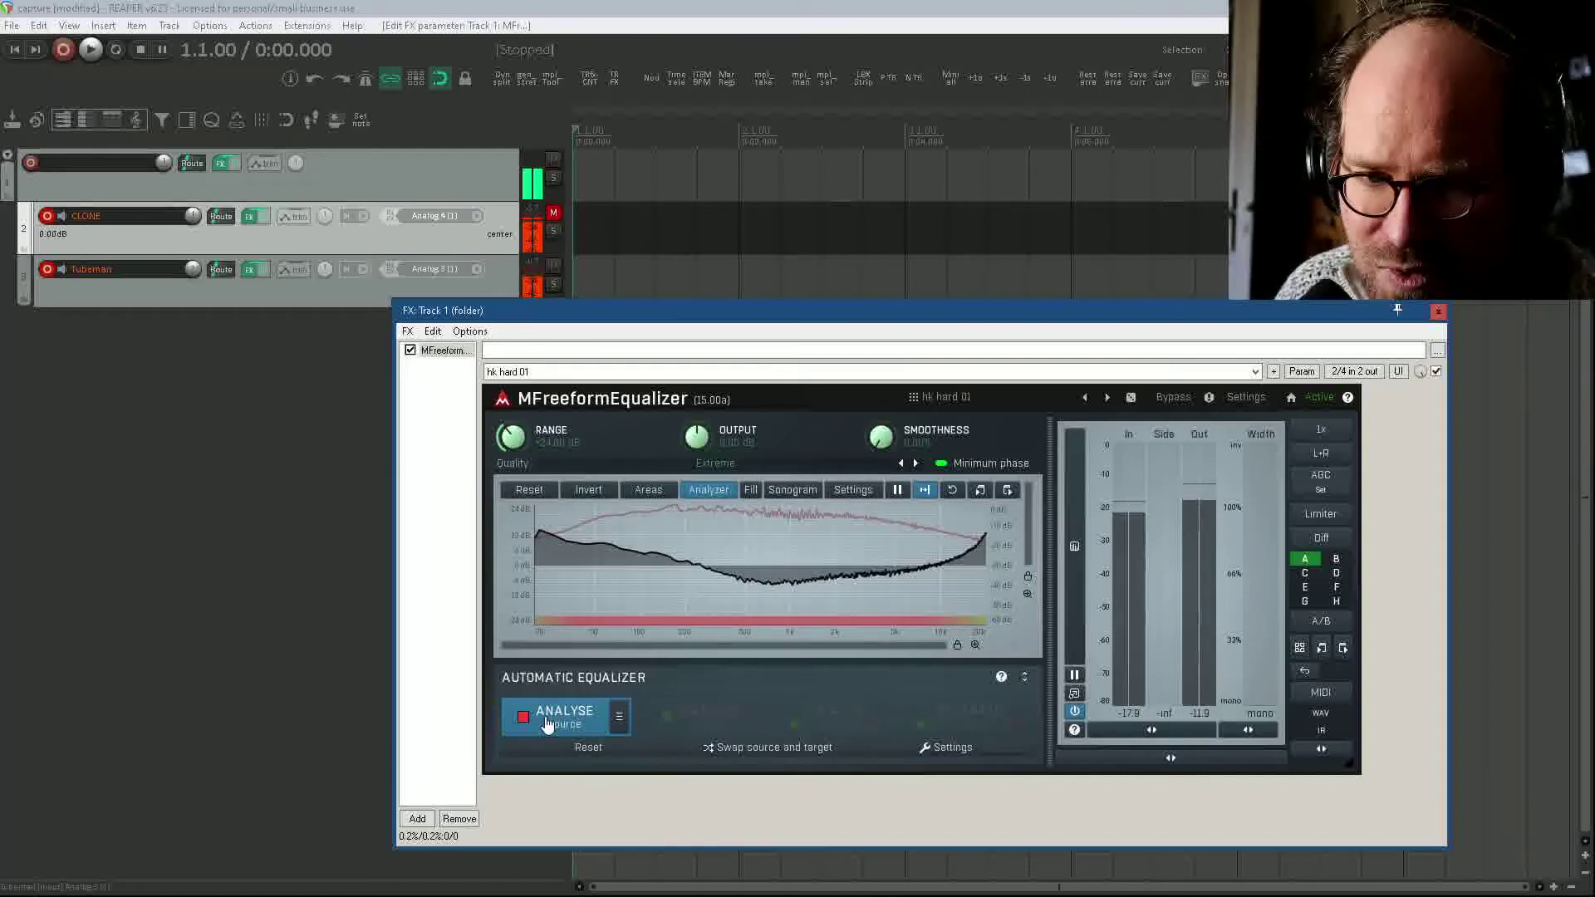
left_click(547, 721)
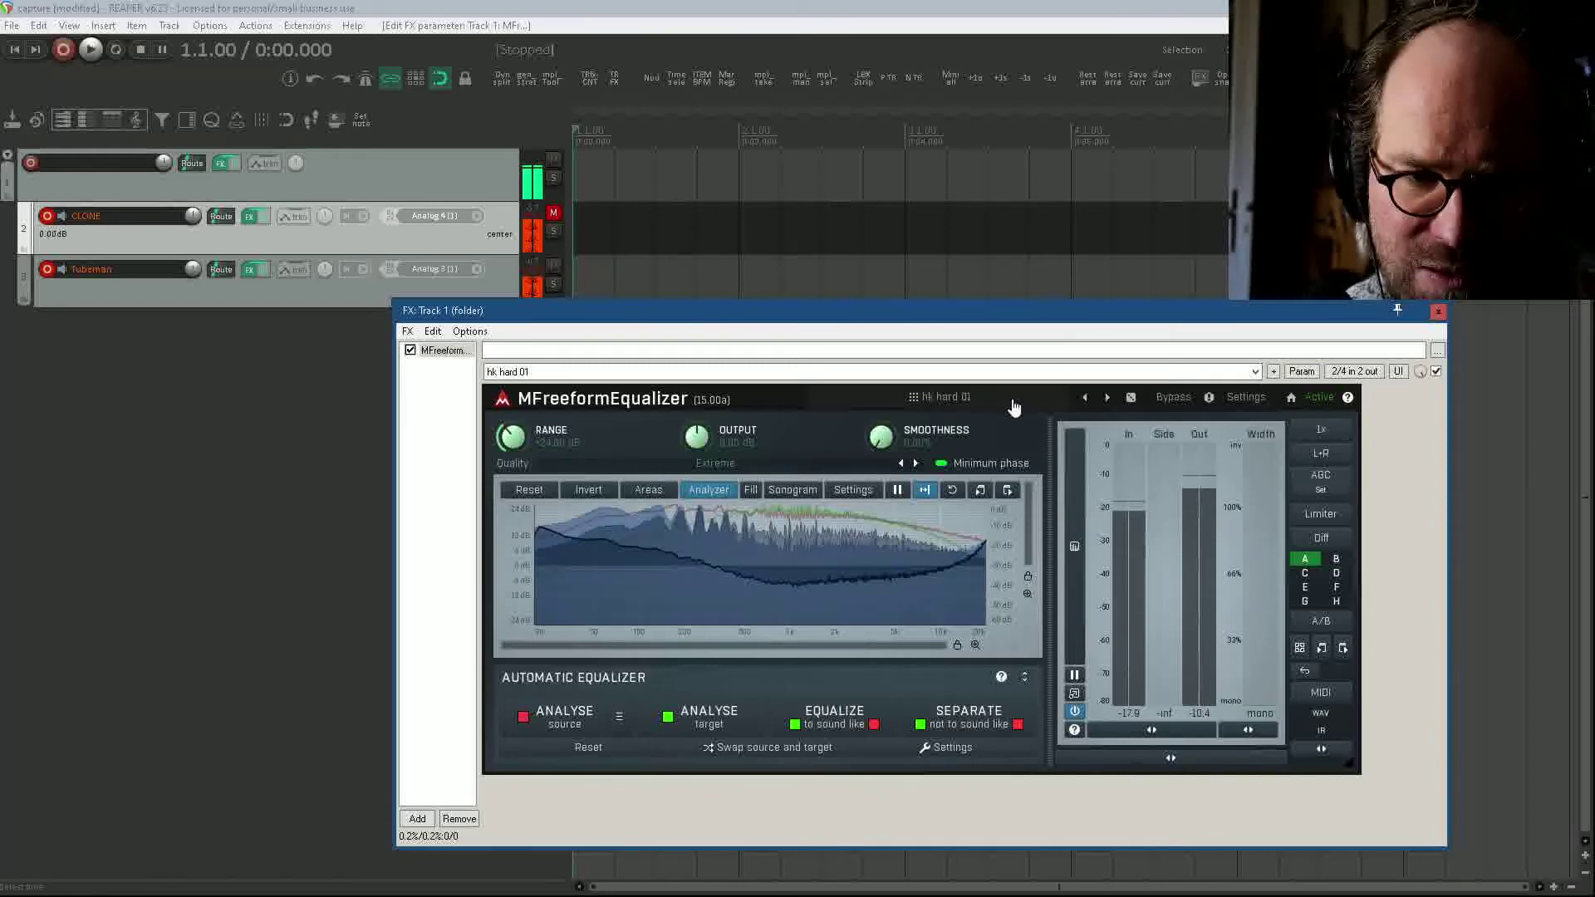
left_click(941, 397)
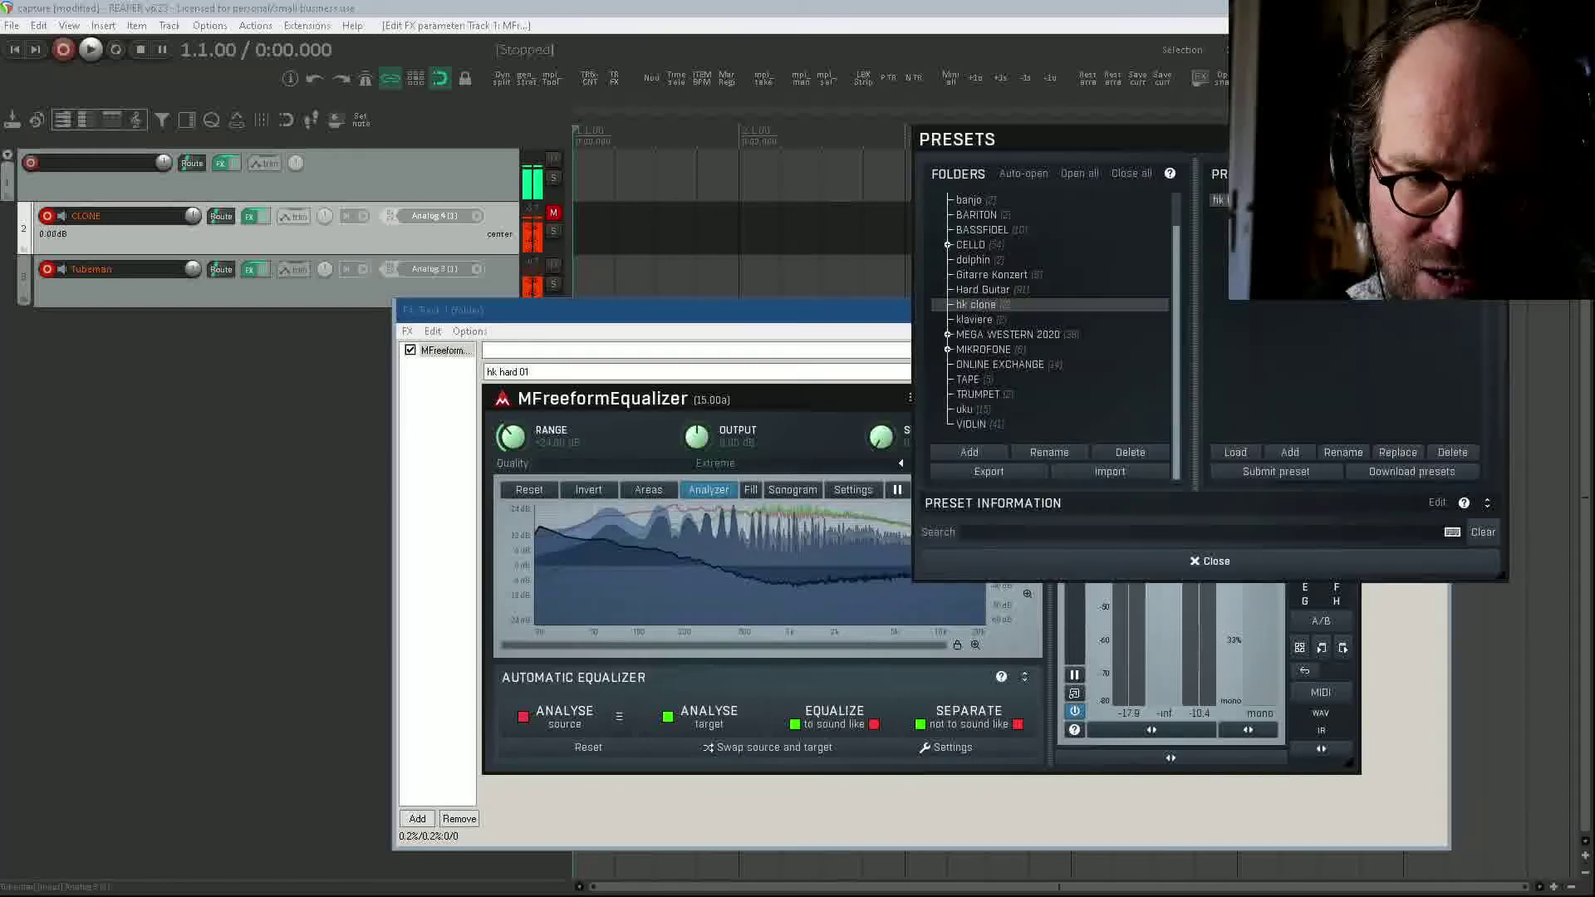
left_click(1286, 456)
type("h")
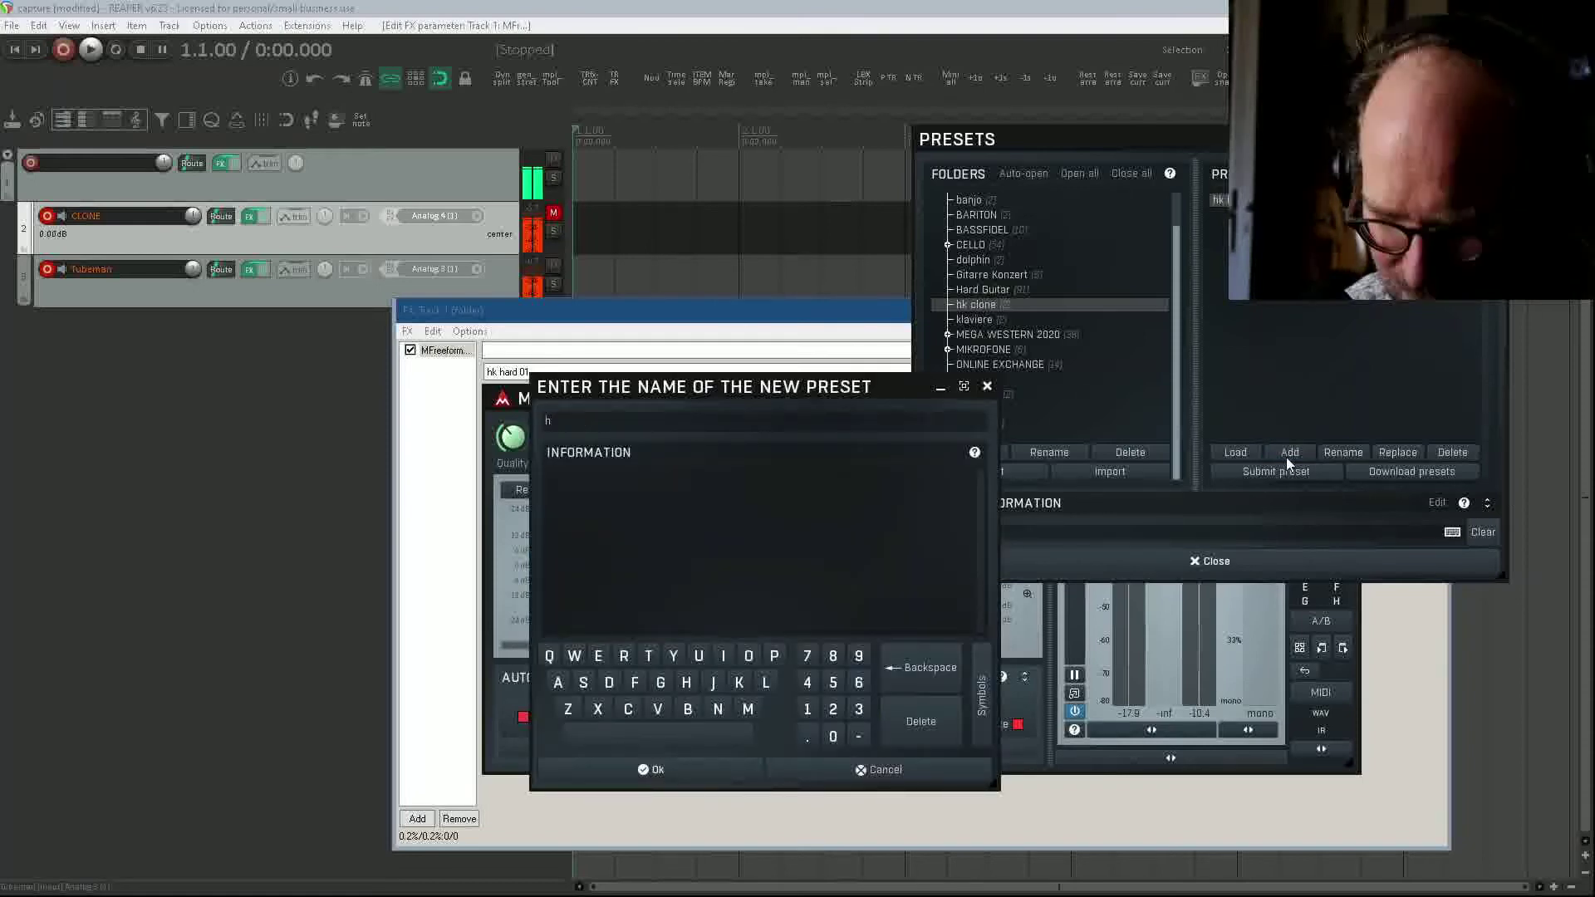
type("k clone")
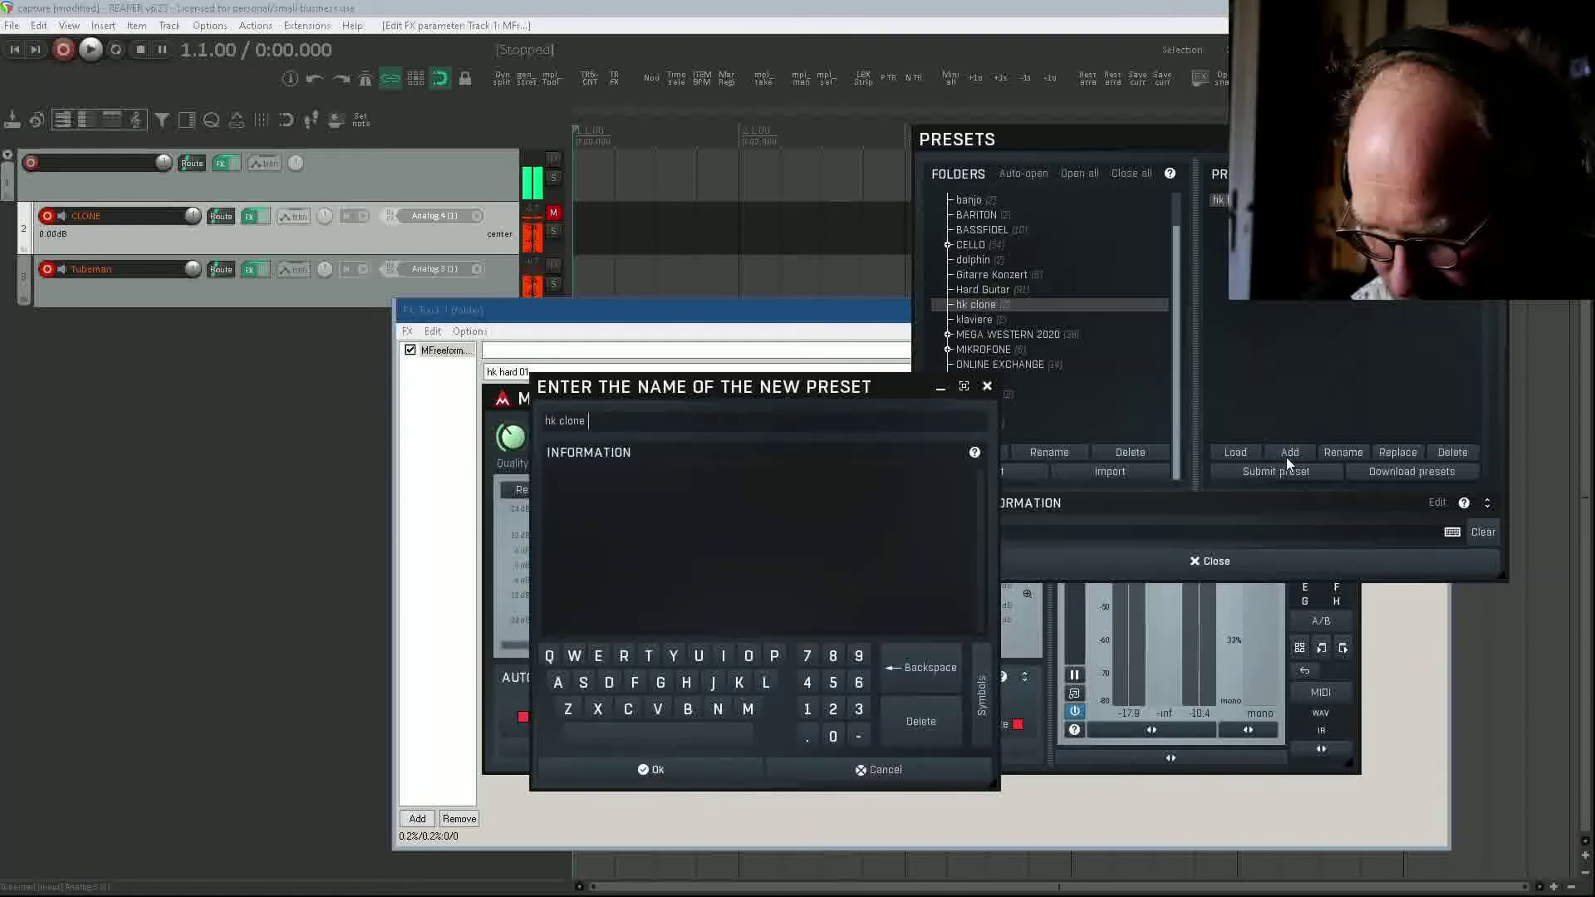
key("BackSpace")
key("BackSpace")
key("BackSpace")
key("BackSpace")
key("BackSpace")
key("BackSpace")
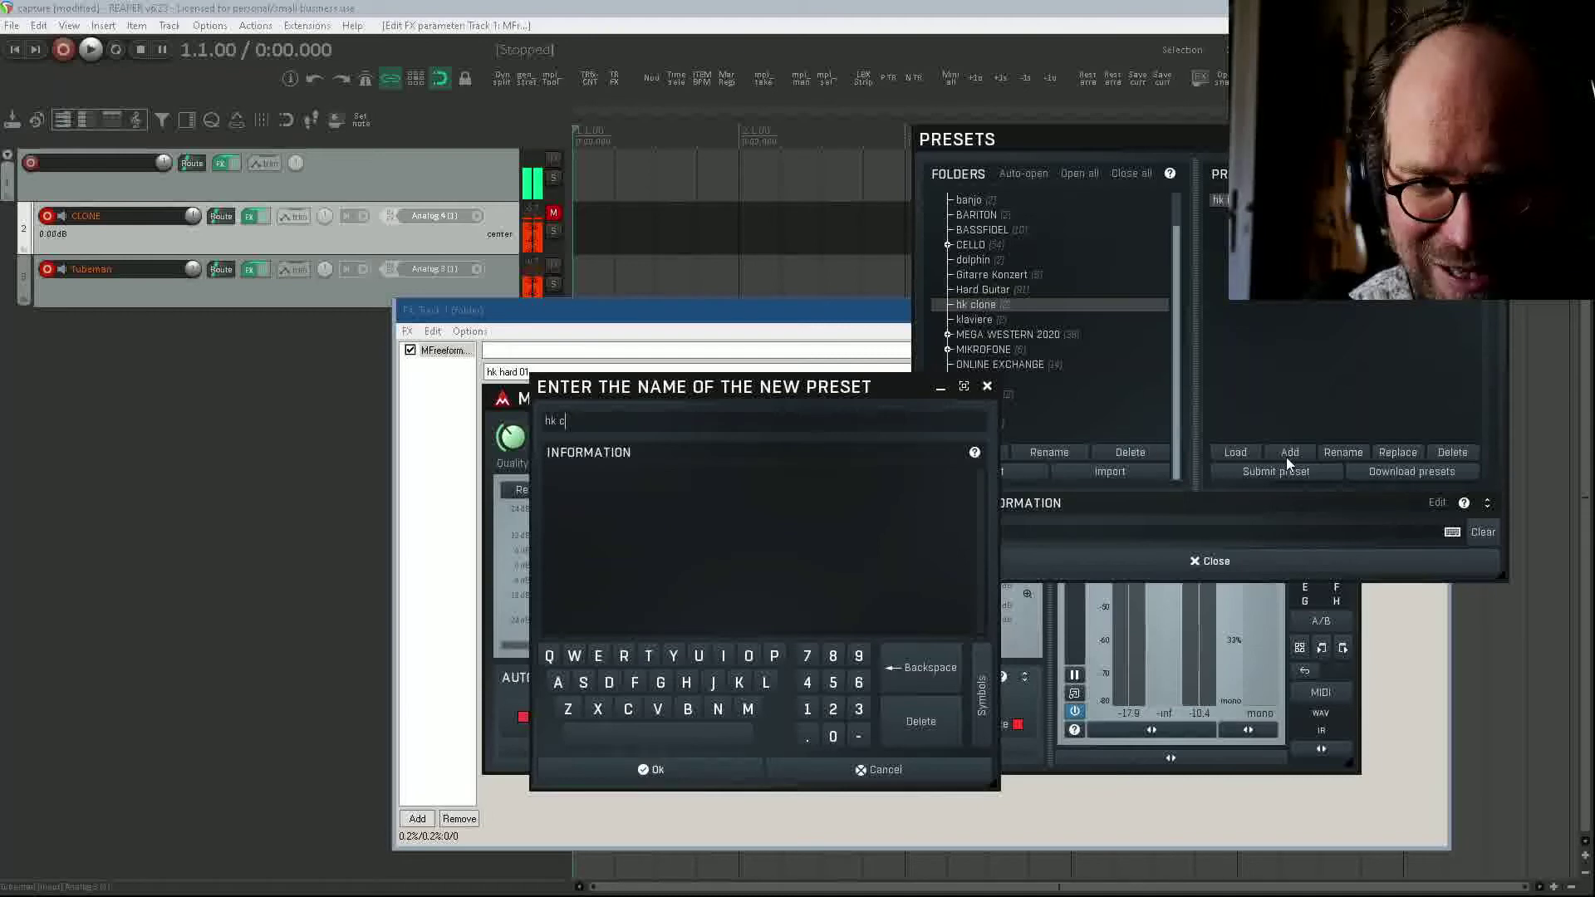
type("hard 02")
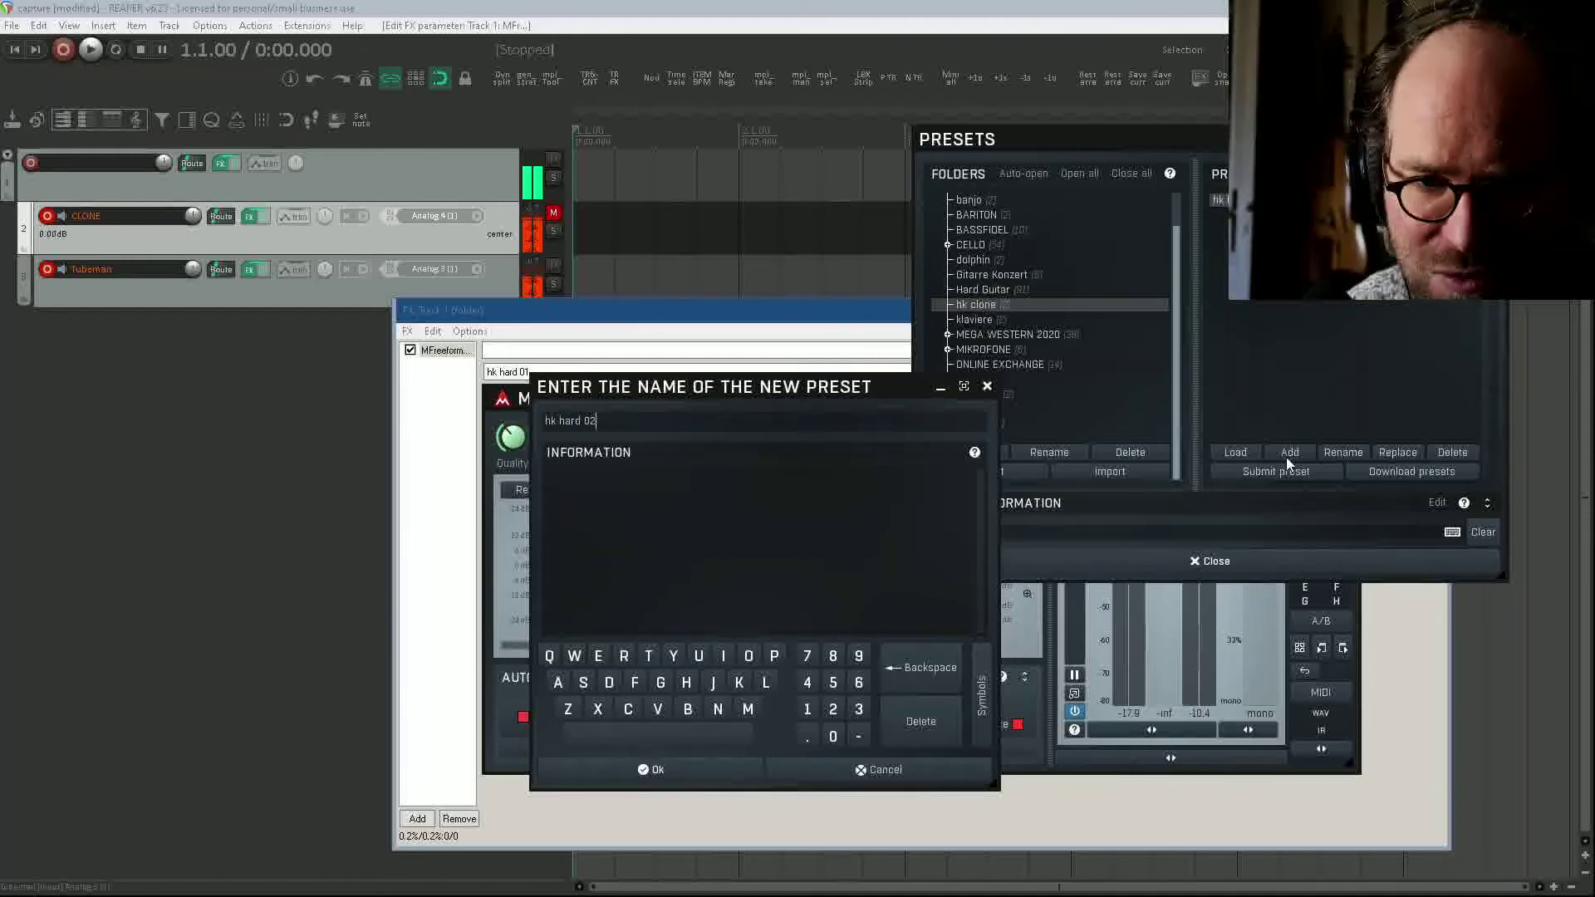
type("eq")
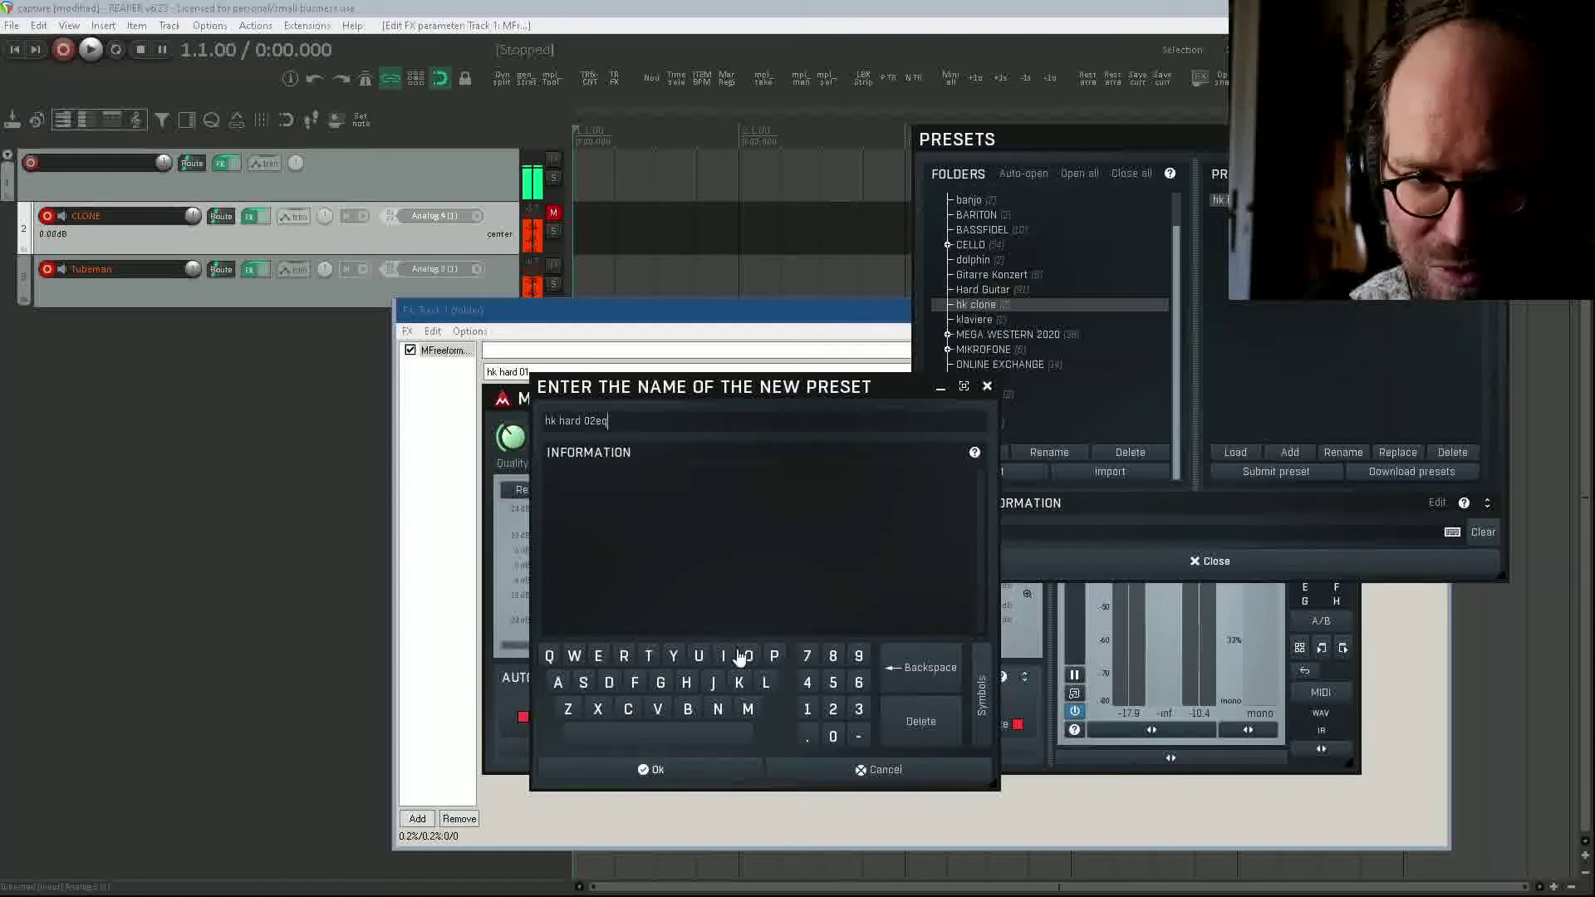
left_click(655, 770)
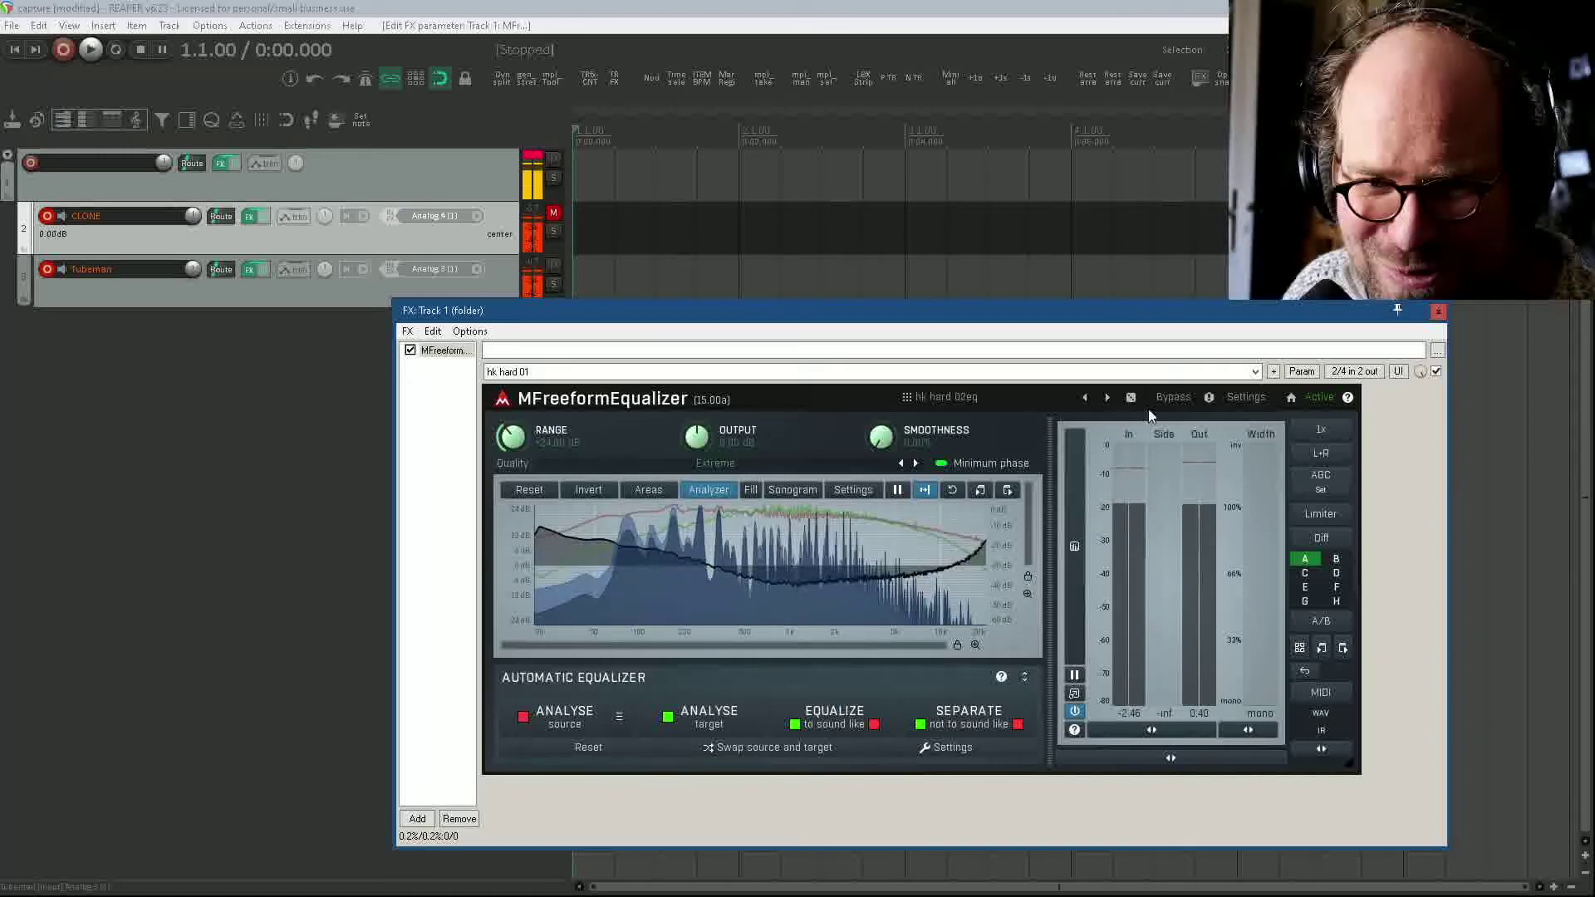
Step: Starting from the hk clean 01 preset, re-analyse the source and save the equalizer setting as preset hk clean 02eq
left_click(1085, 397)
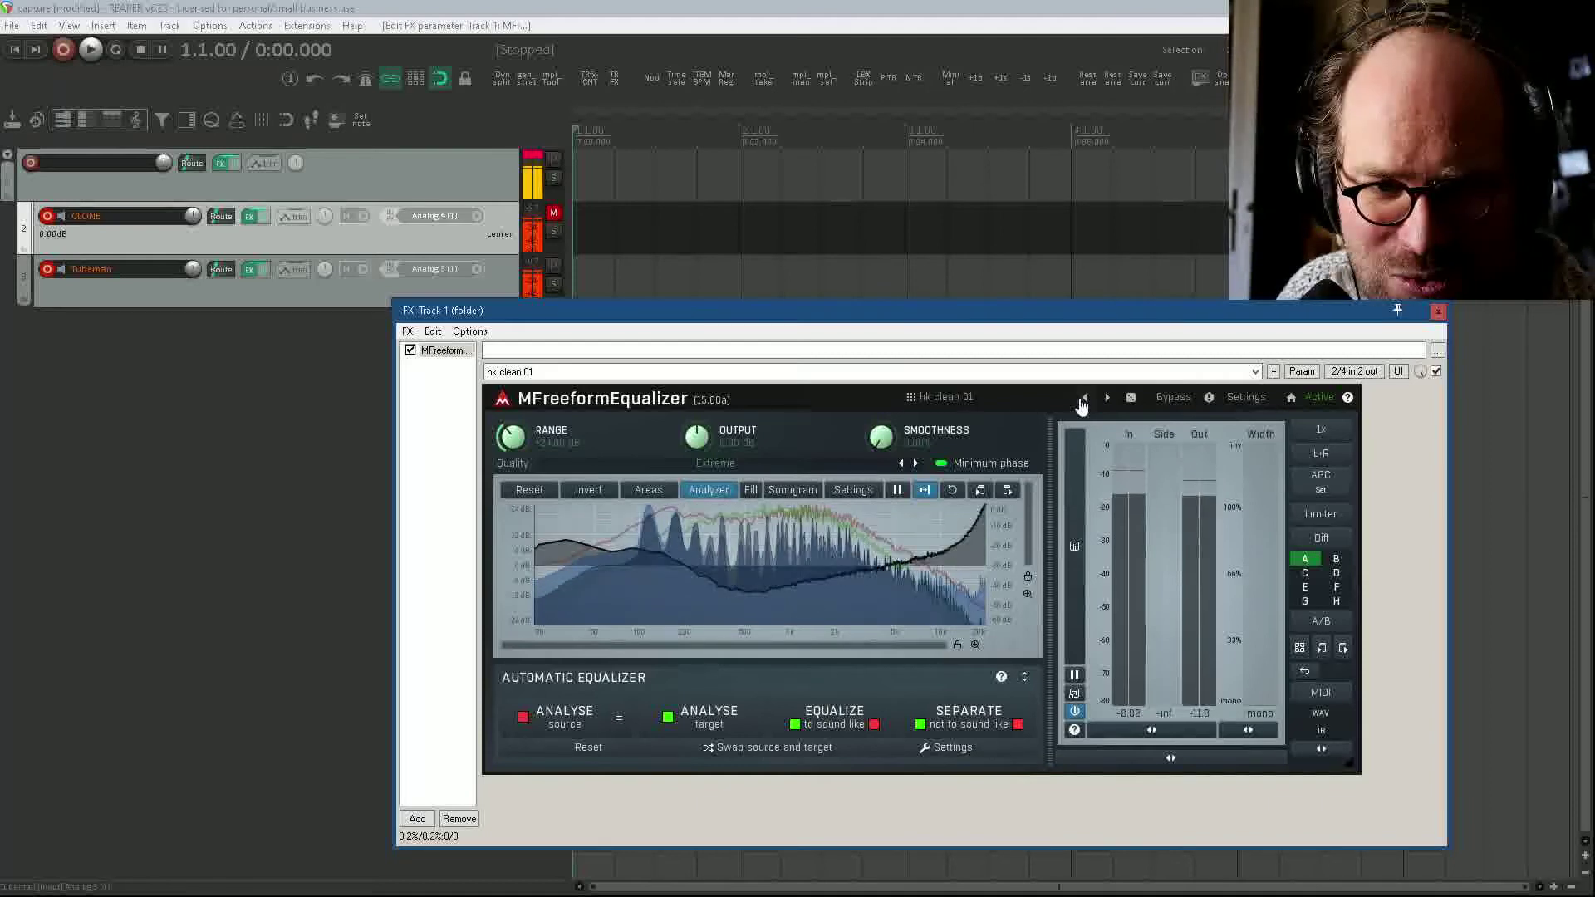
left_click(1105, 398)
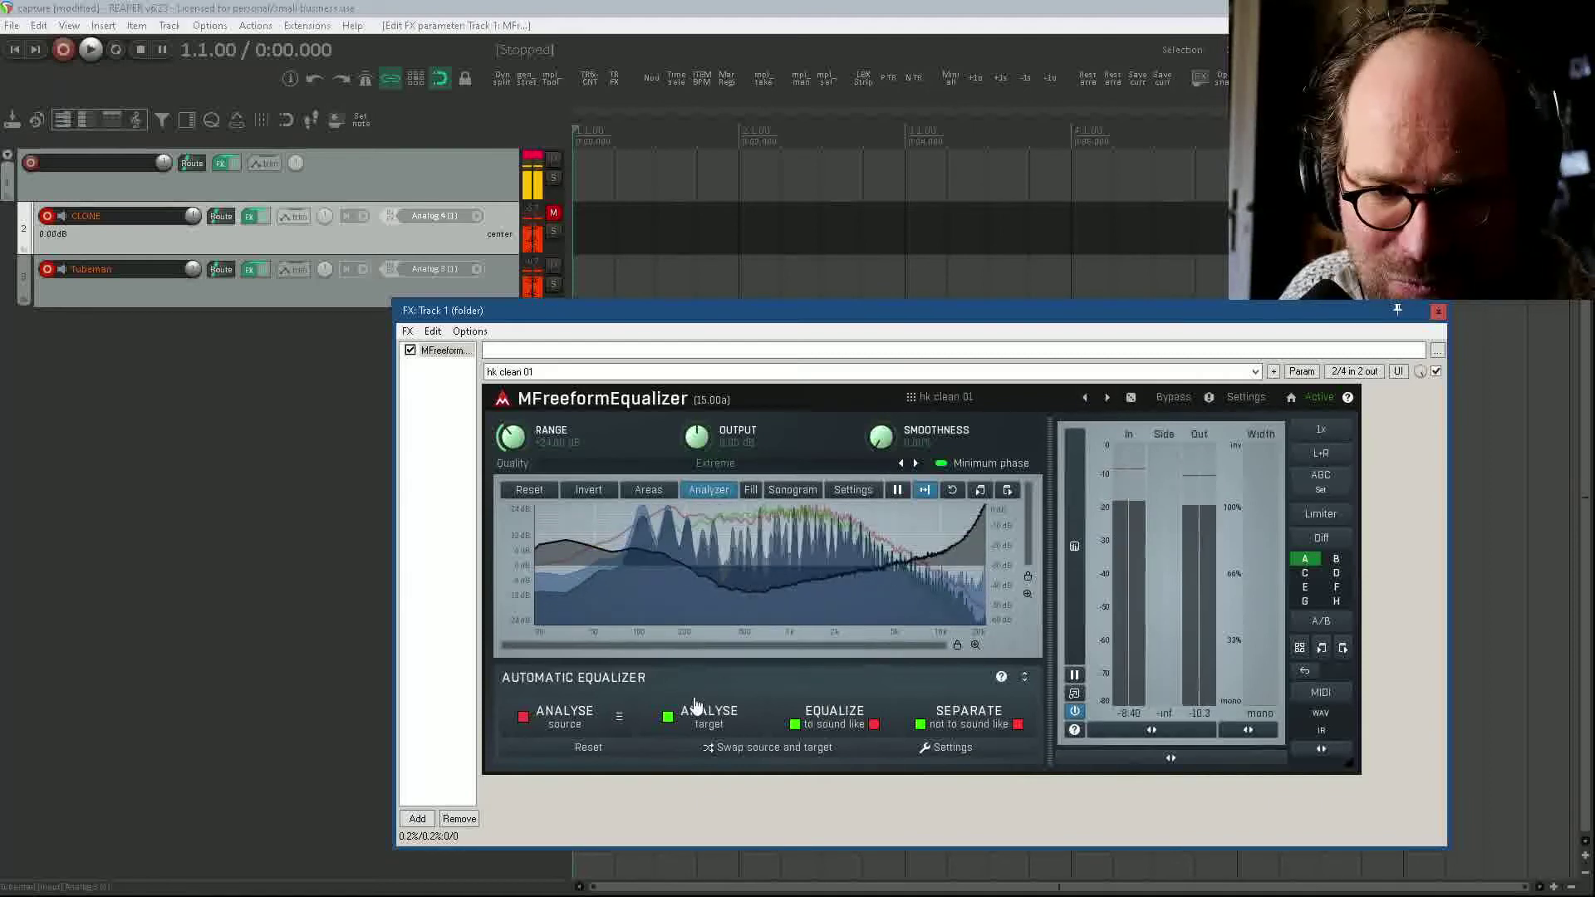
left_click(535, 726)
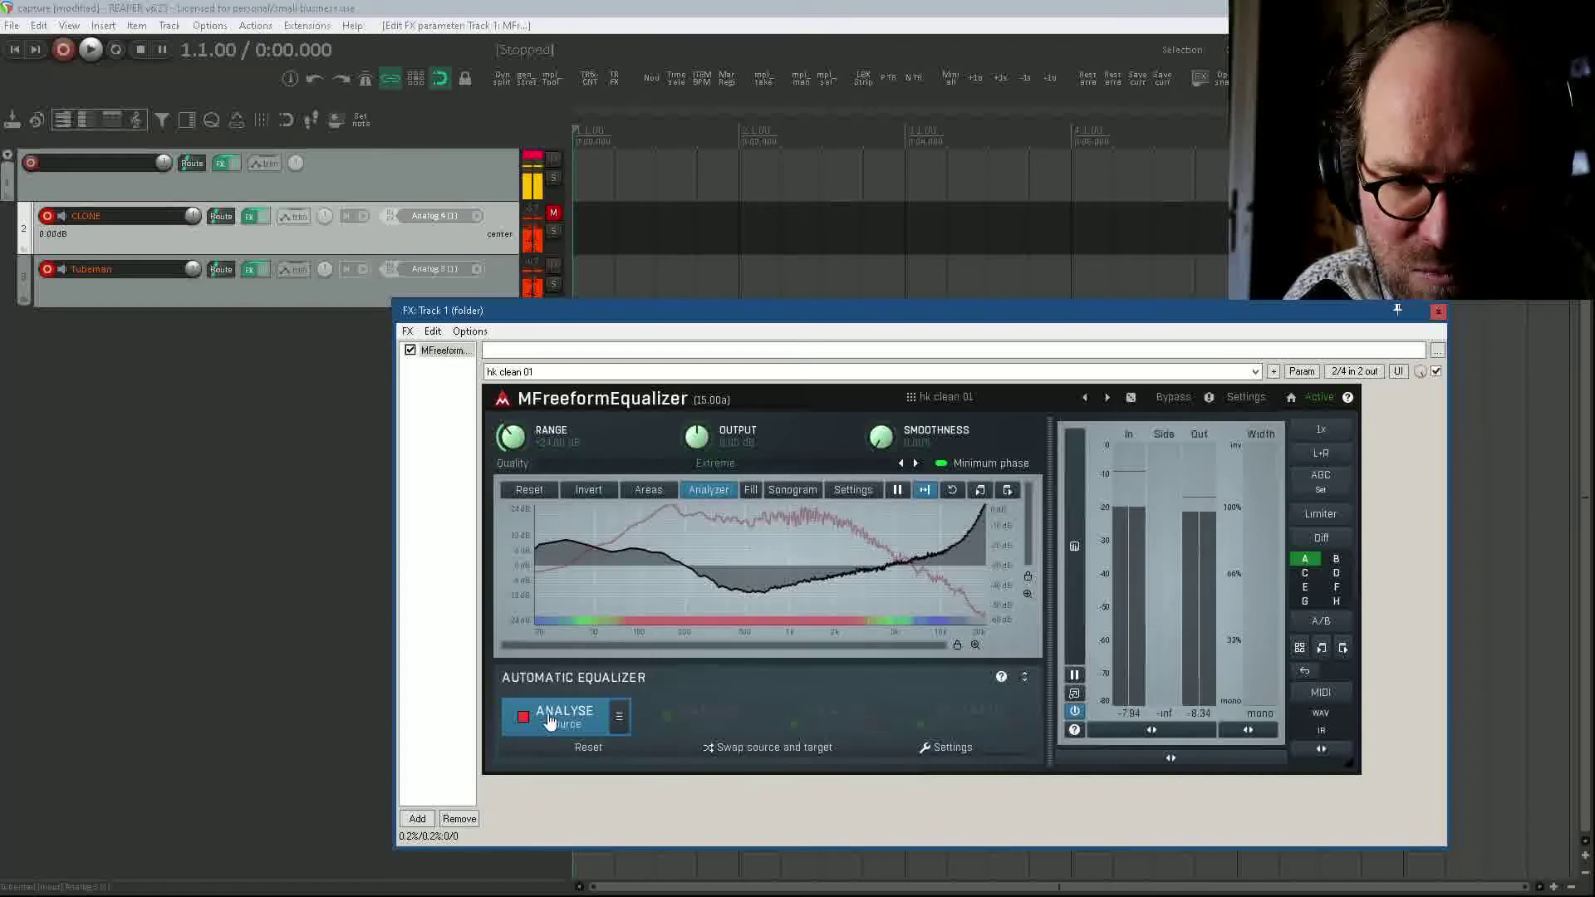
left_click(553, 719)
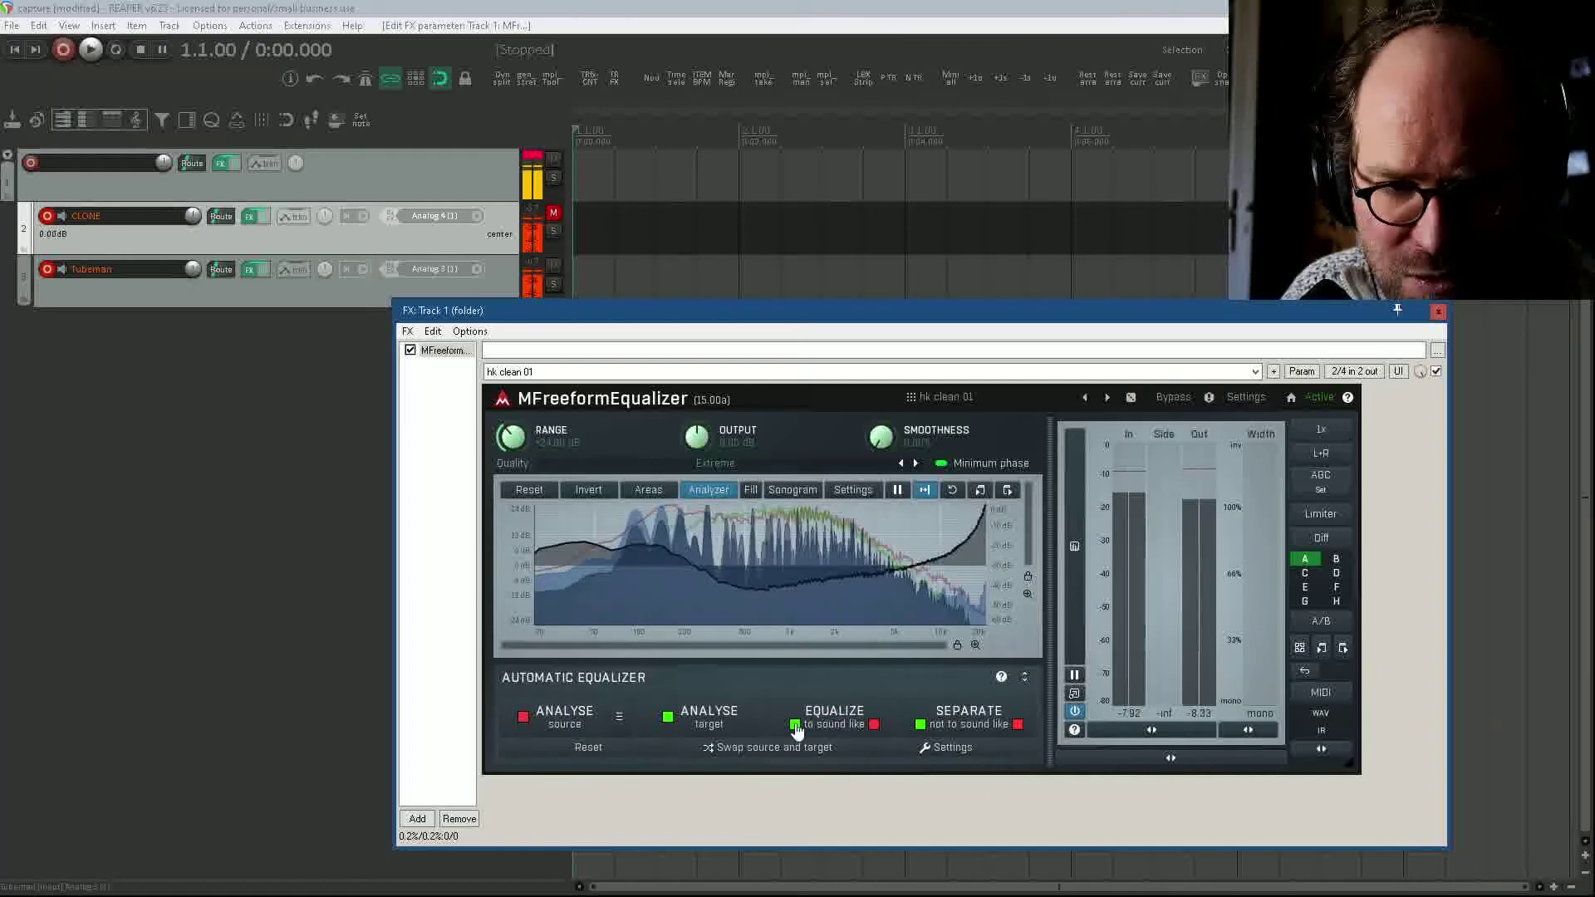
left_click(980, 407)
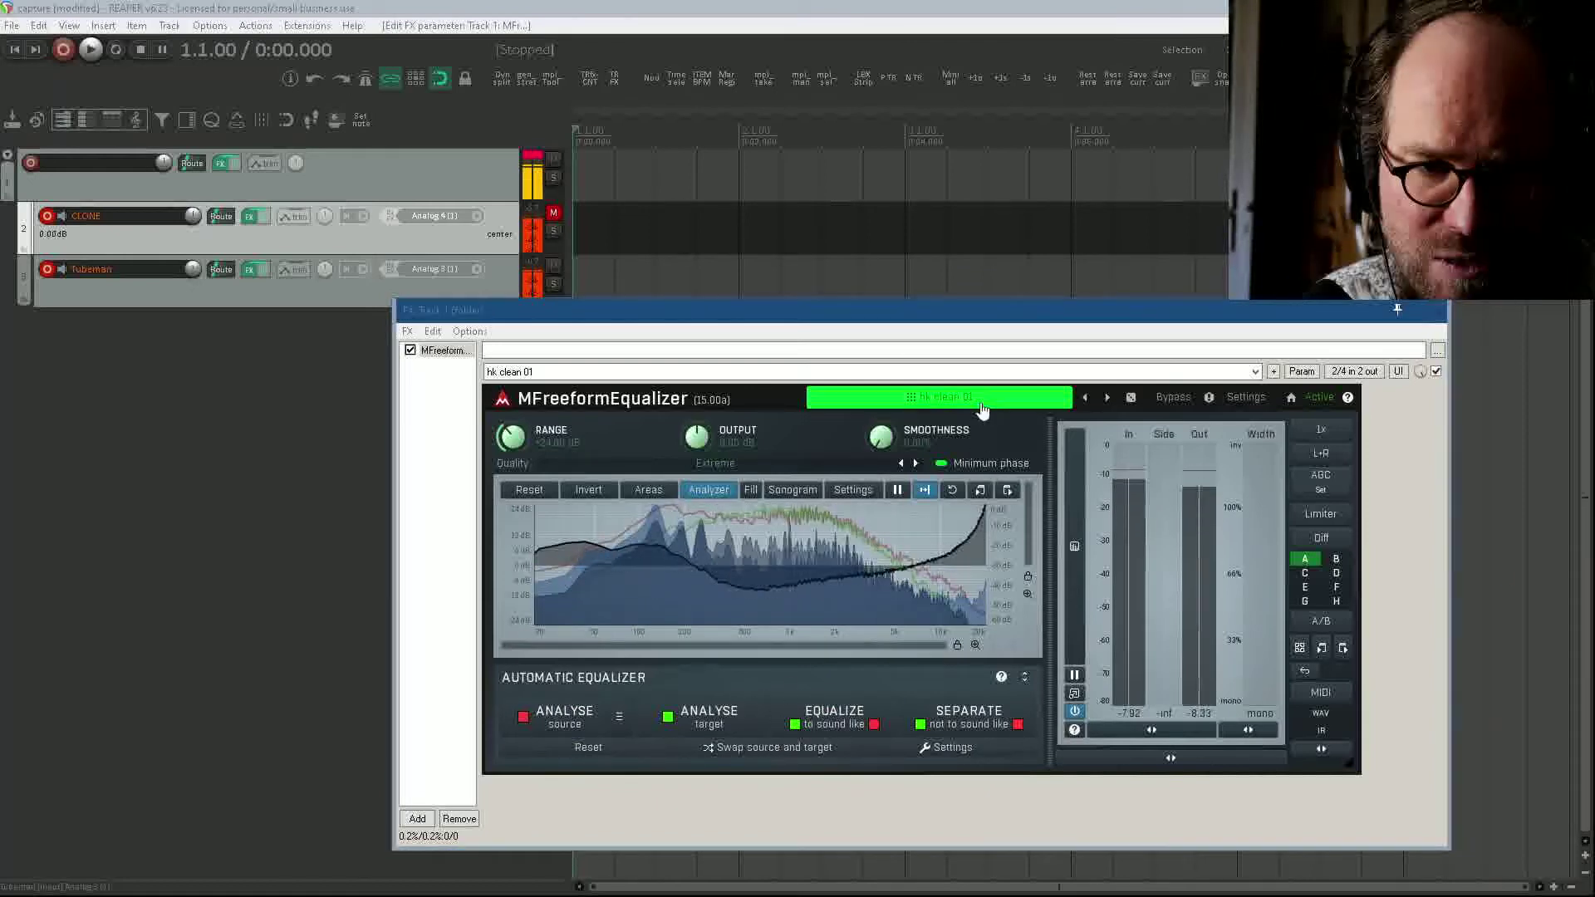
left_click(1309, 457)
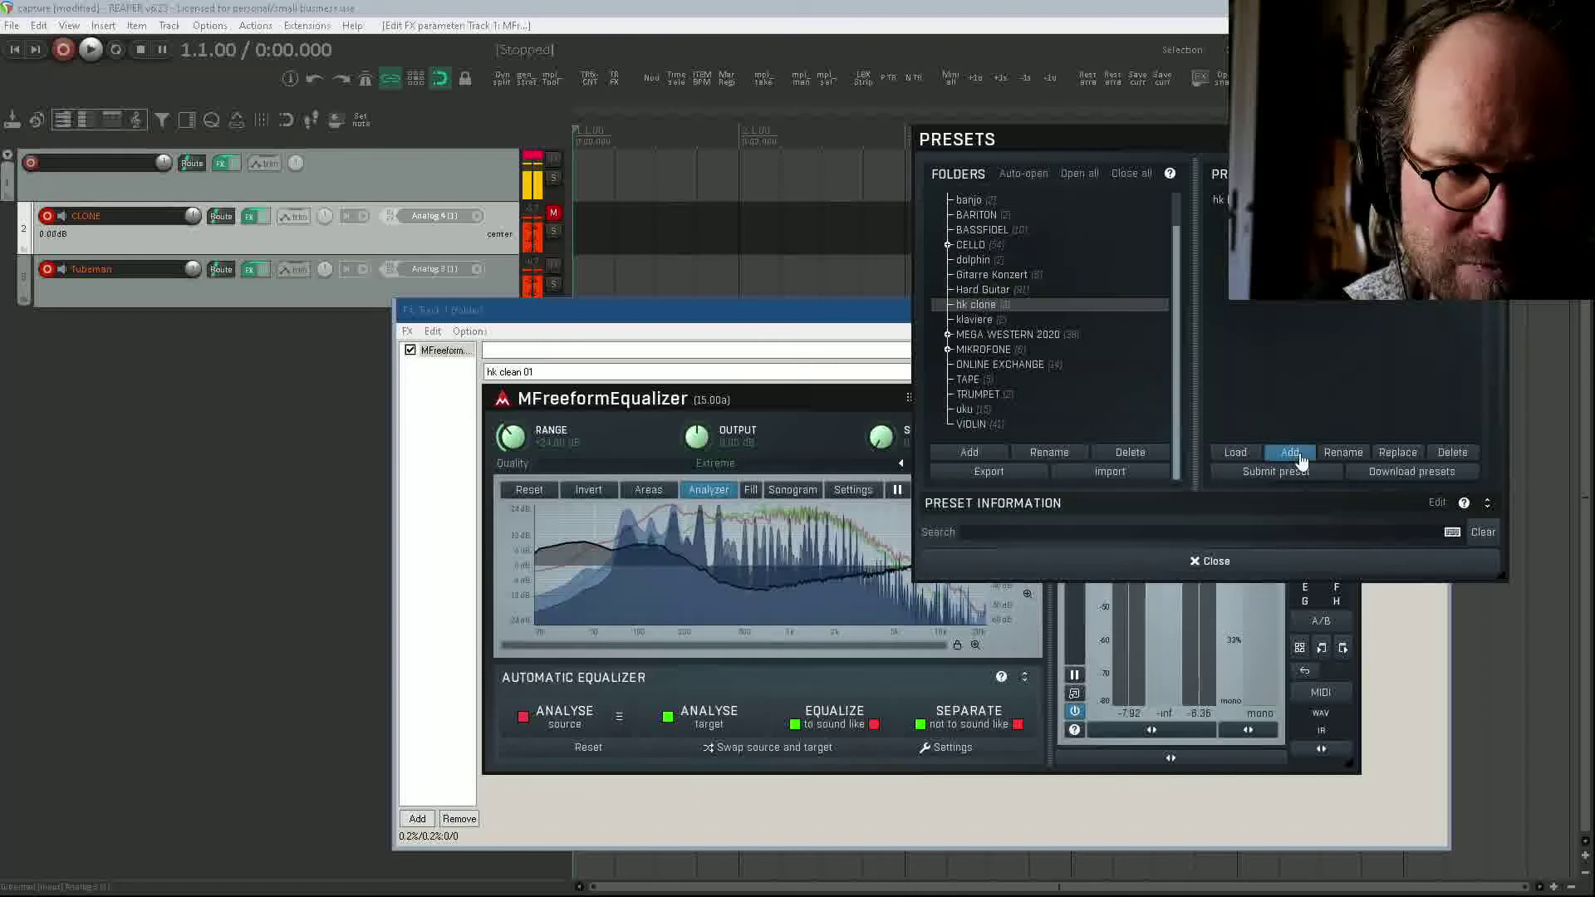
type("hk clean 02eq")
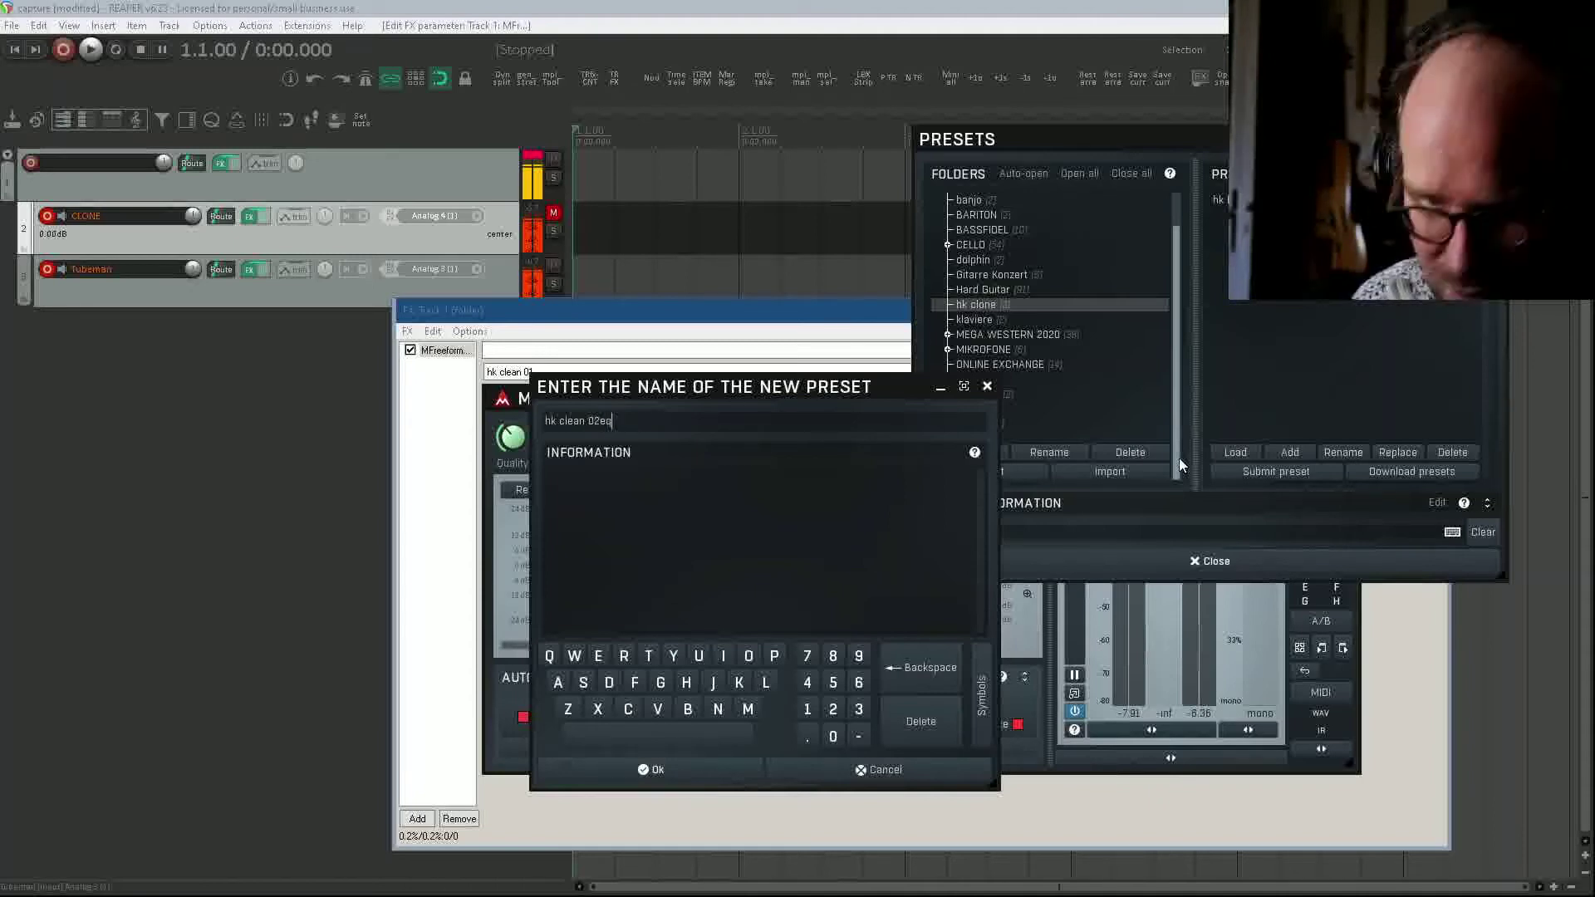
left_click(695, 774)
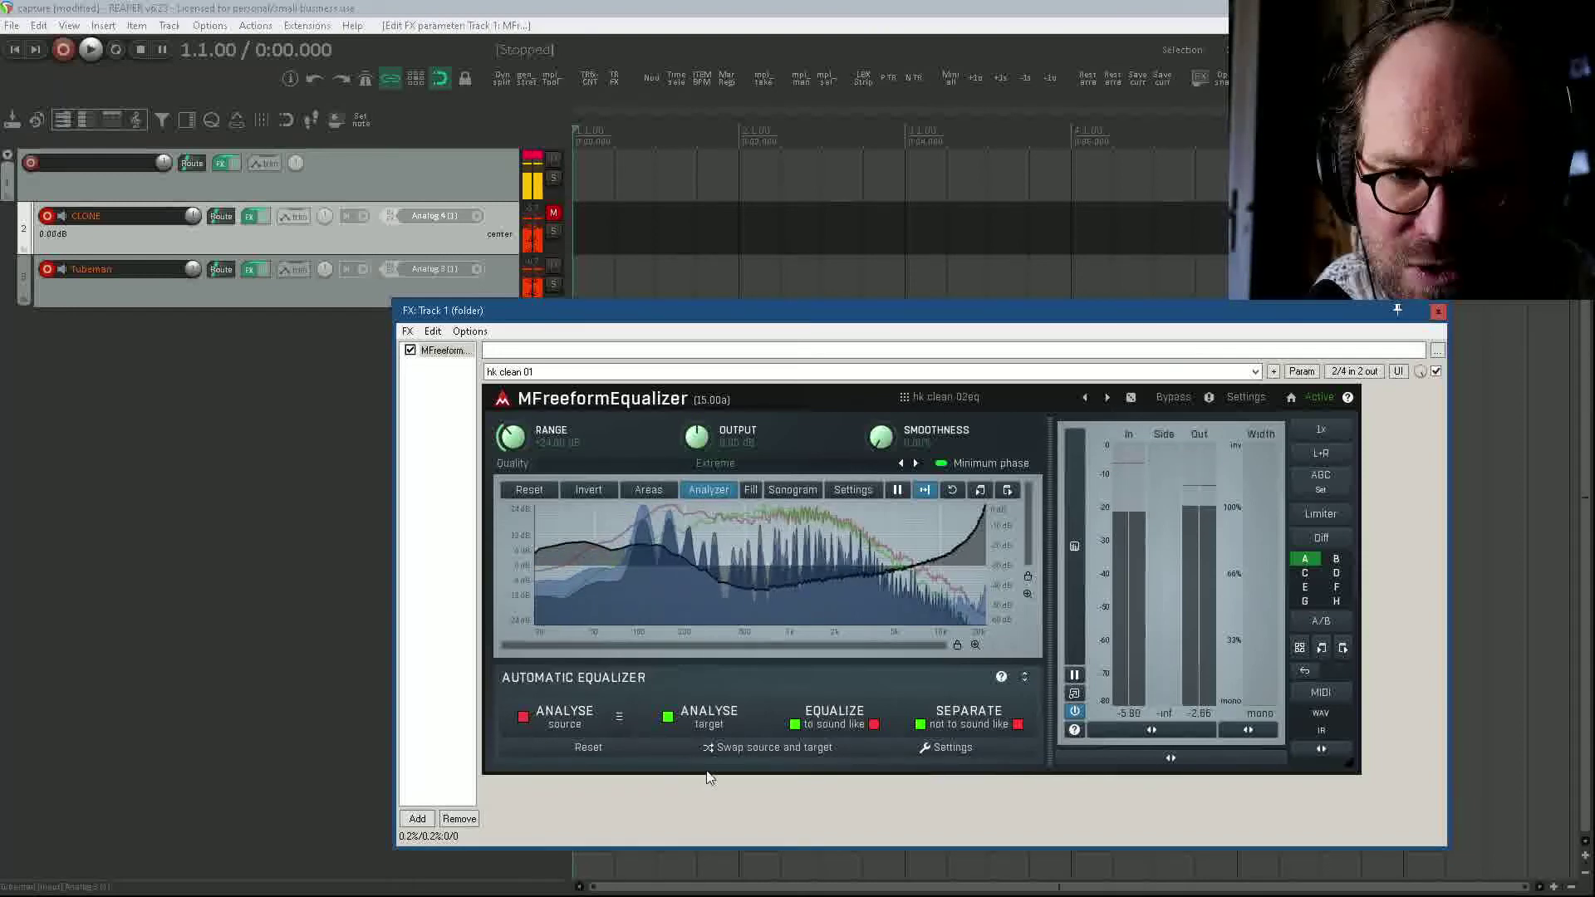
Step: Analyse the source once more and save the equalizer setting as a second preset named hk clean 02eq
left_click(561, 721)
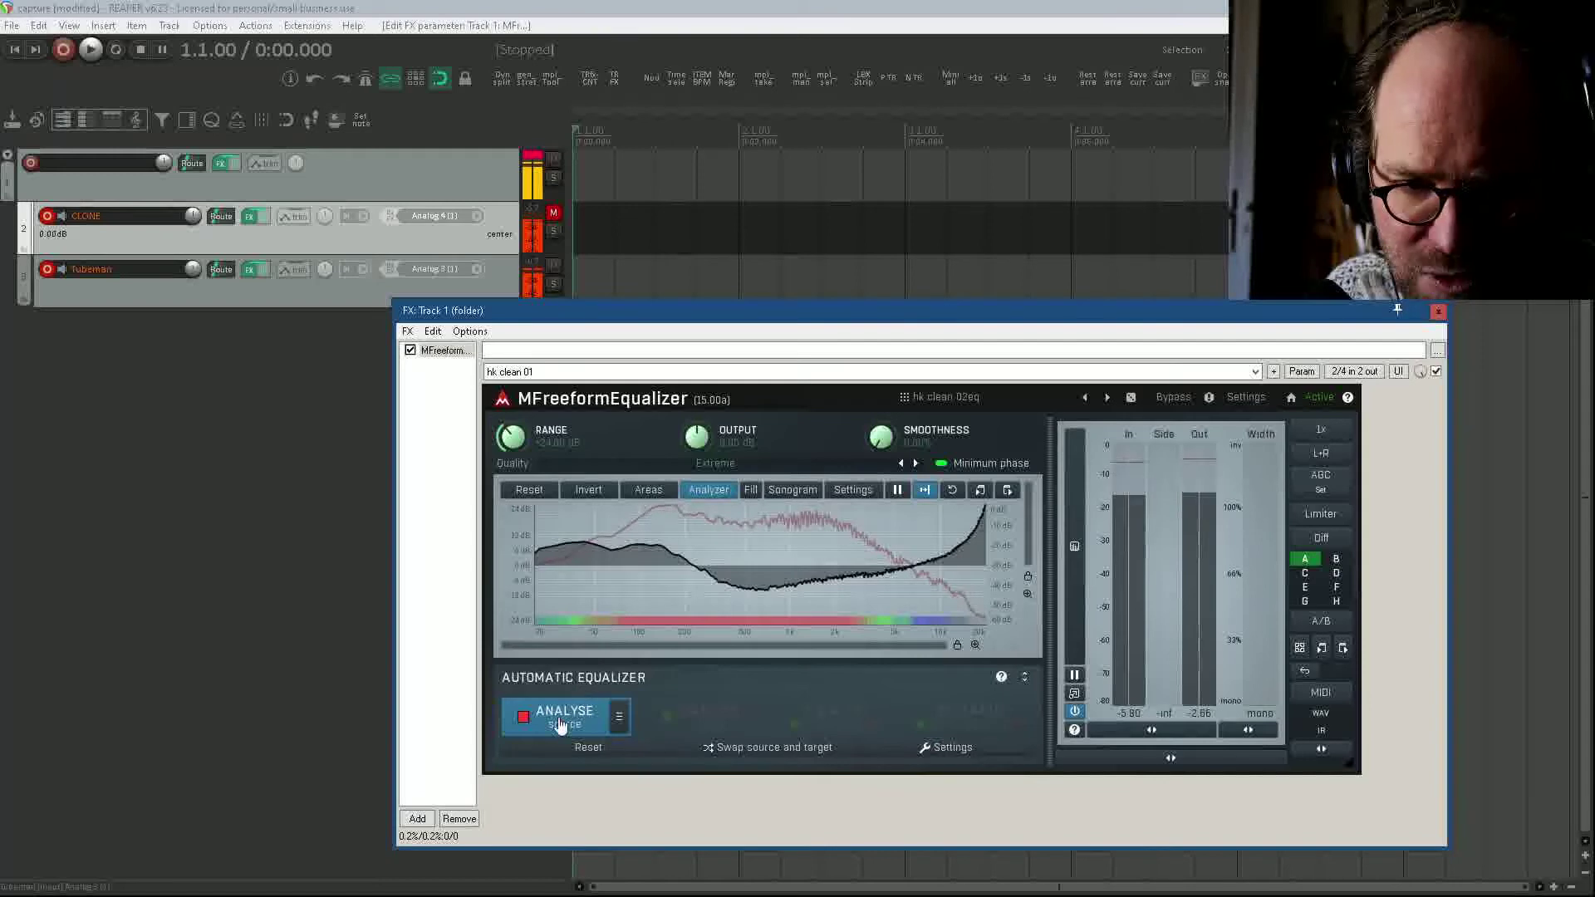
left_click(573, 714)
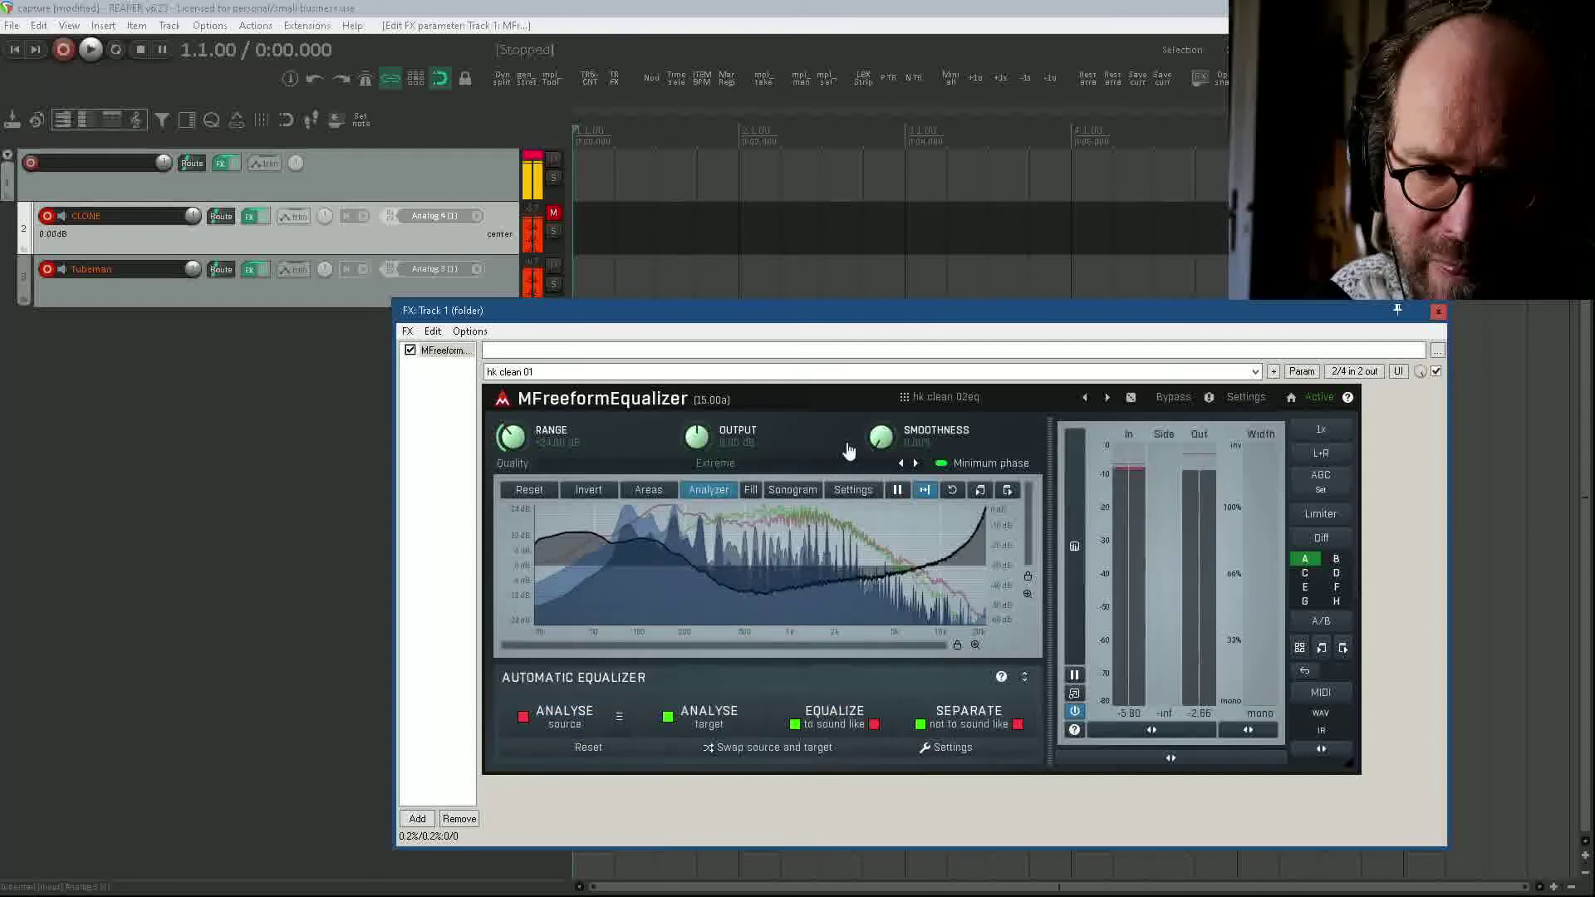
left_click(964, 397)
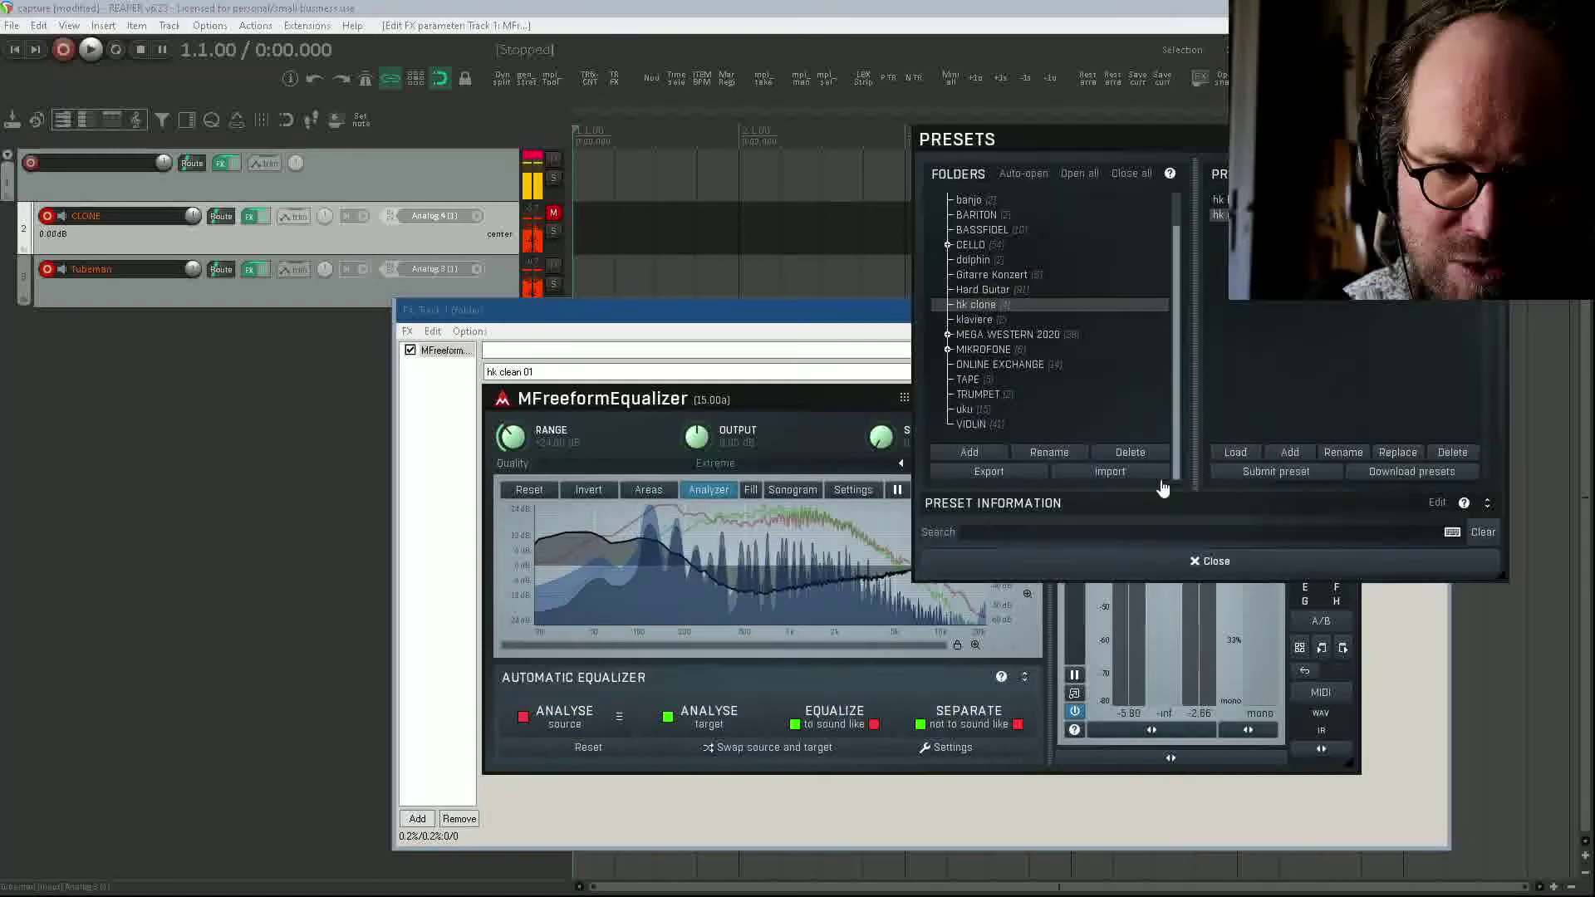
left_click(1279, 452)
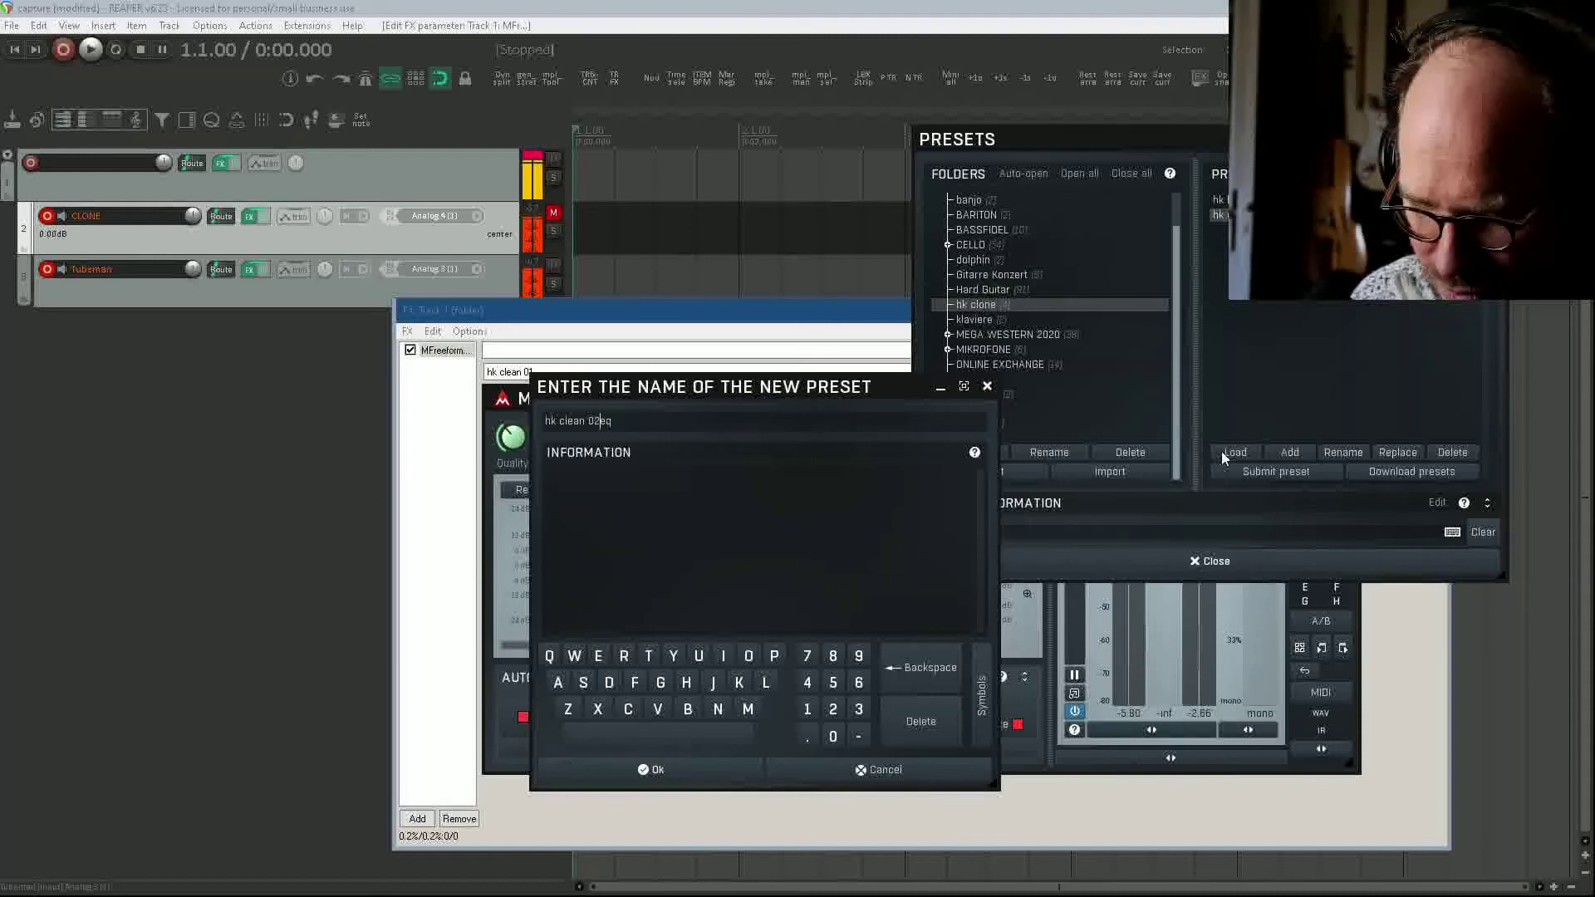
key("Return")
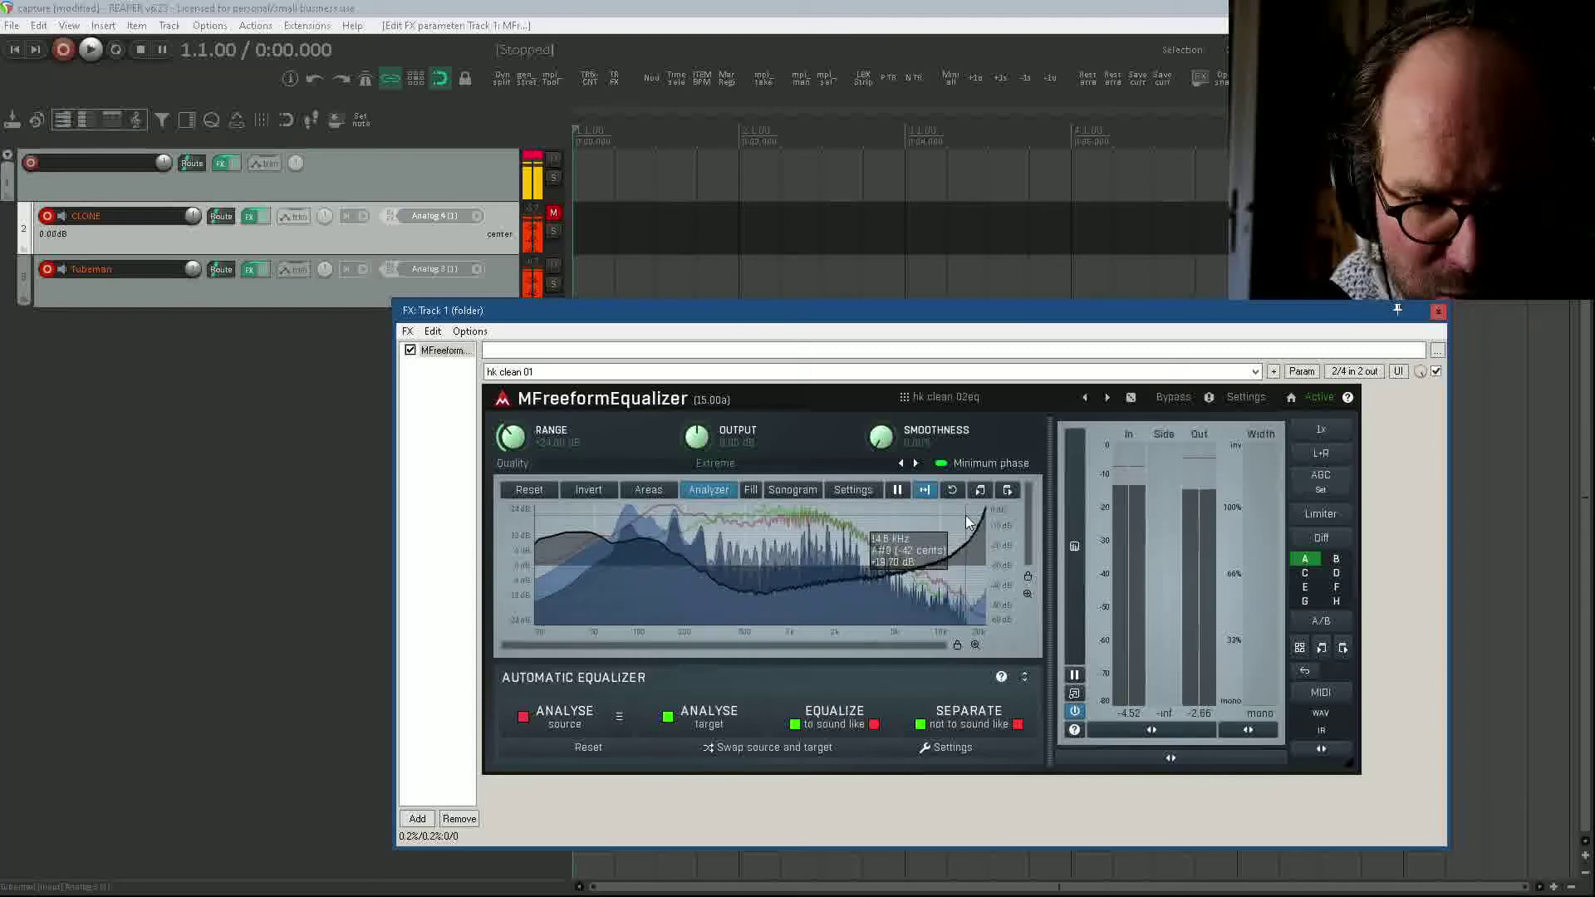
Step: Run another source analysis in the automatic equalizer and save the new curve as preset hk clean 04eq
left_click(559, 719)
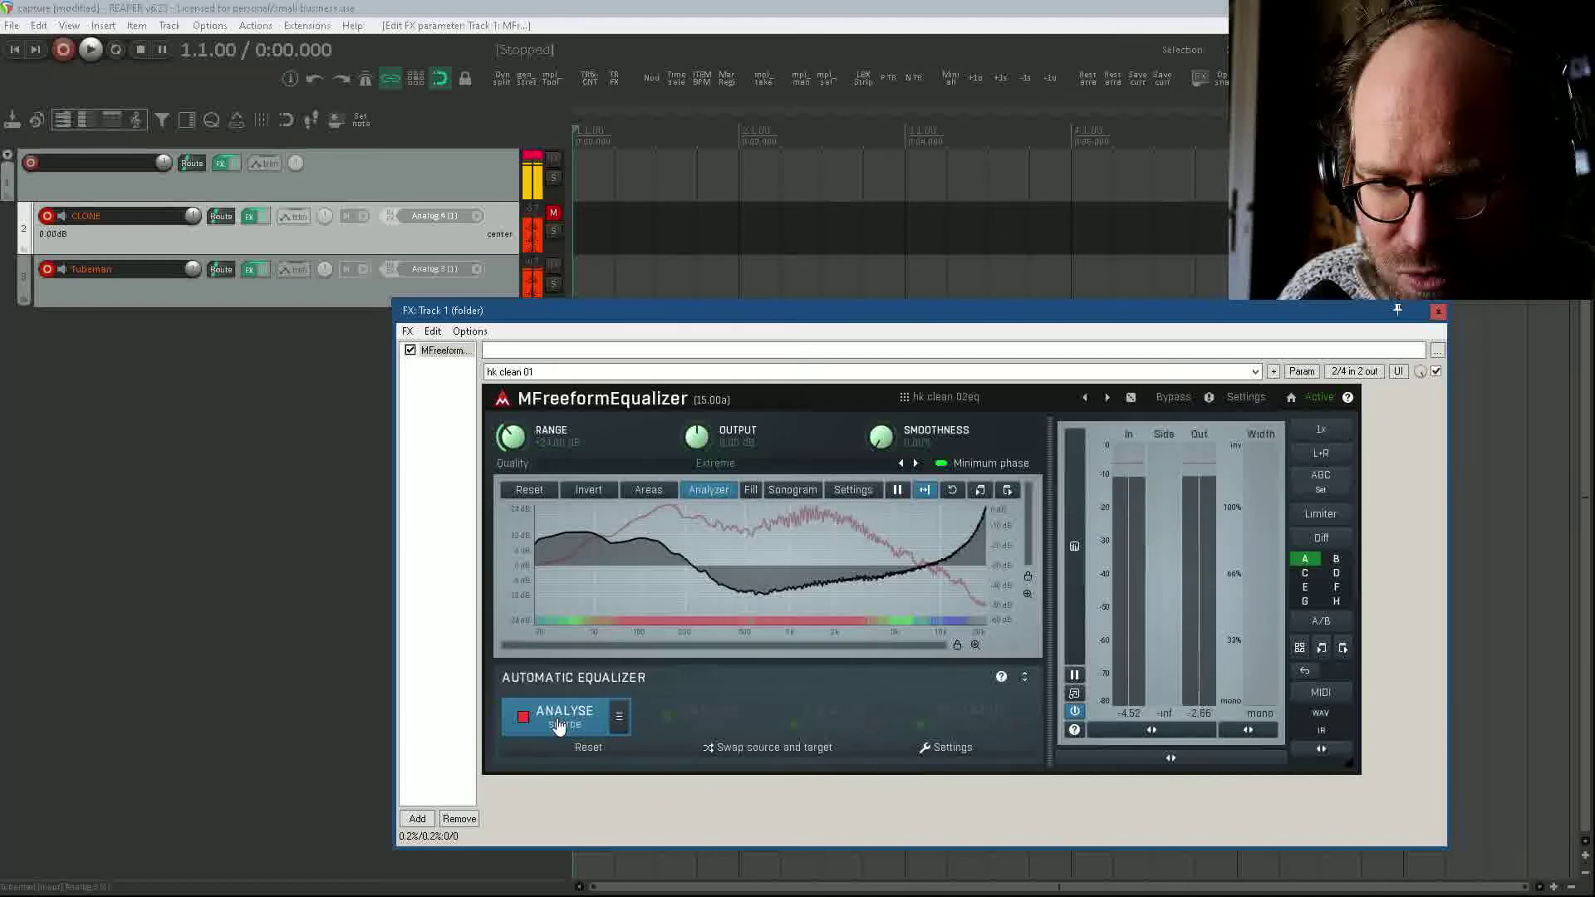
left_click(558, 721)
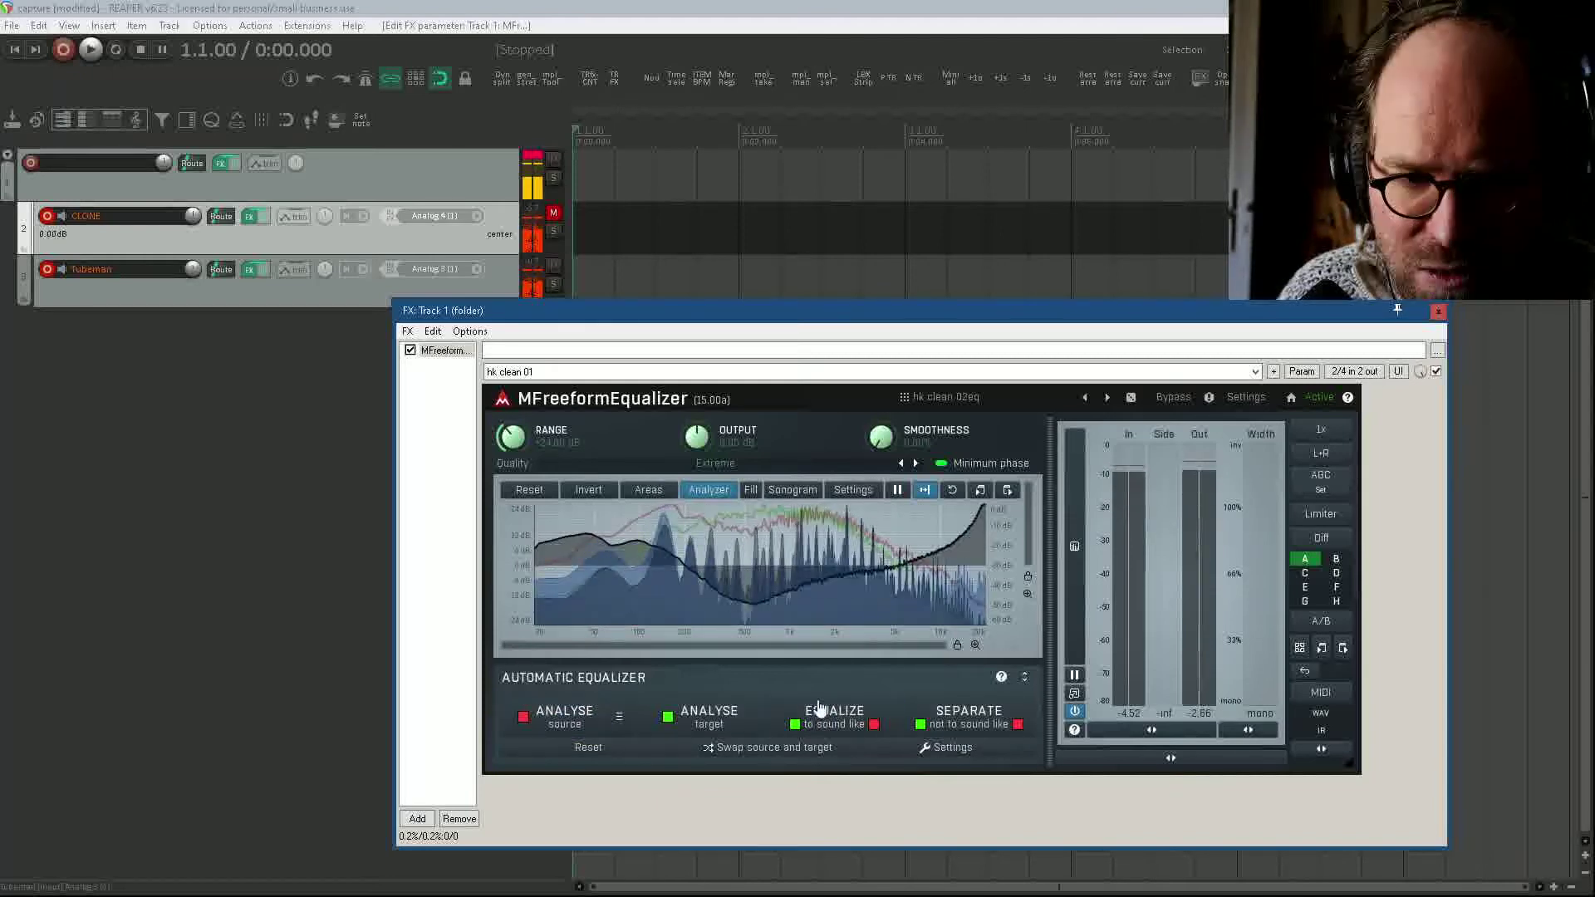
left_click(943, 397)
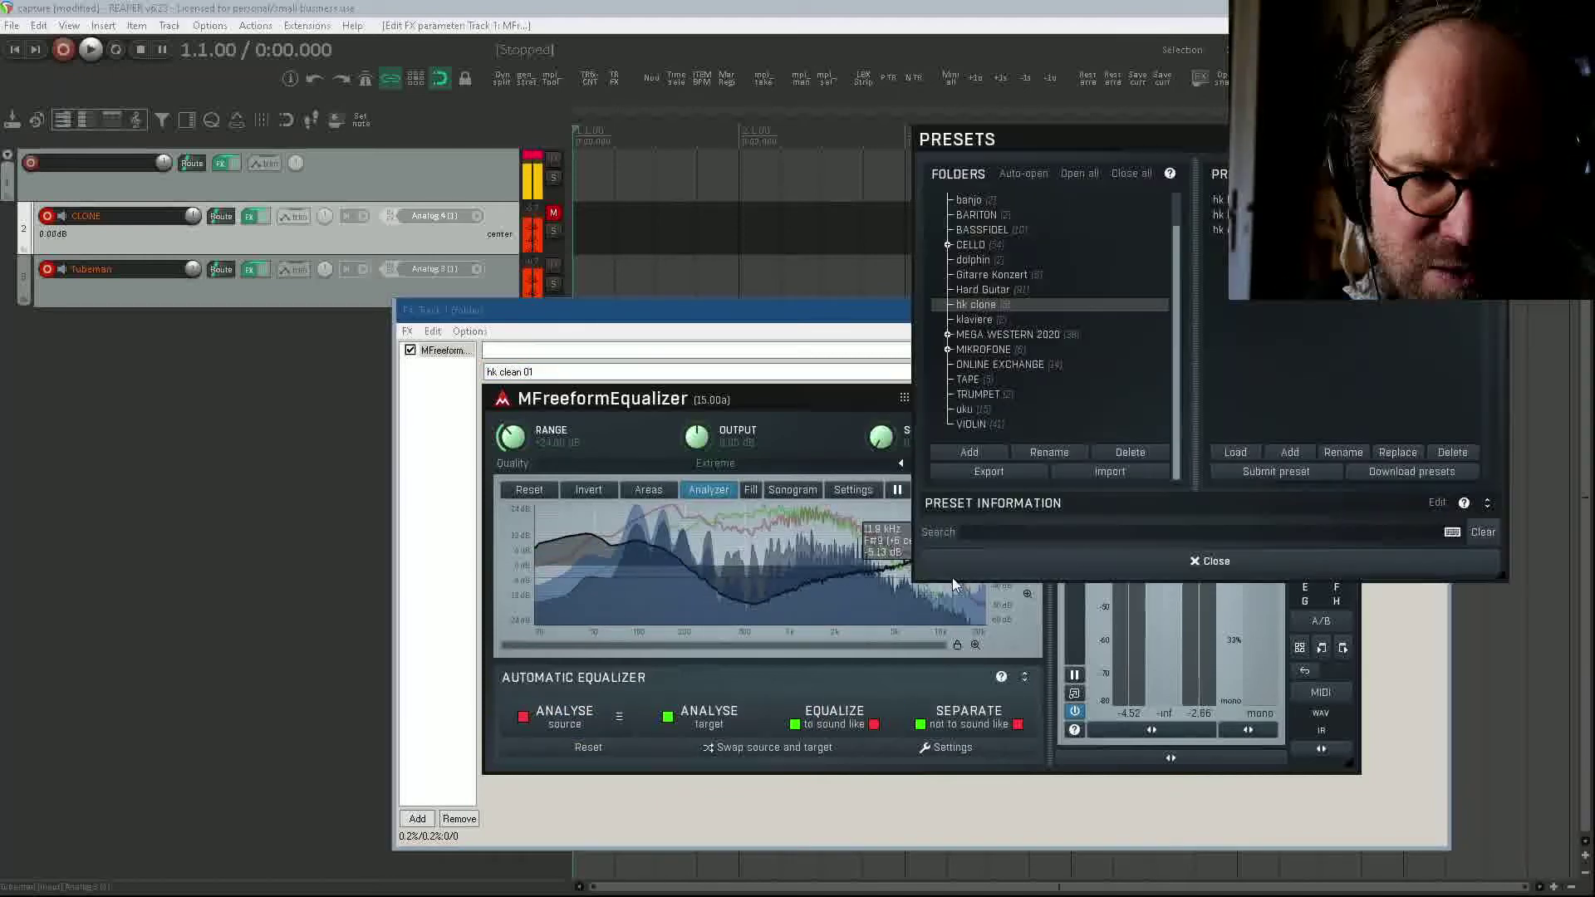
left_click(1289, 452)
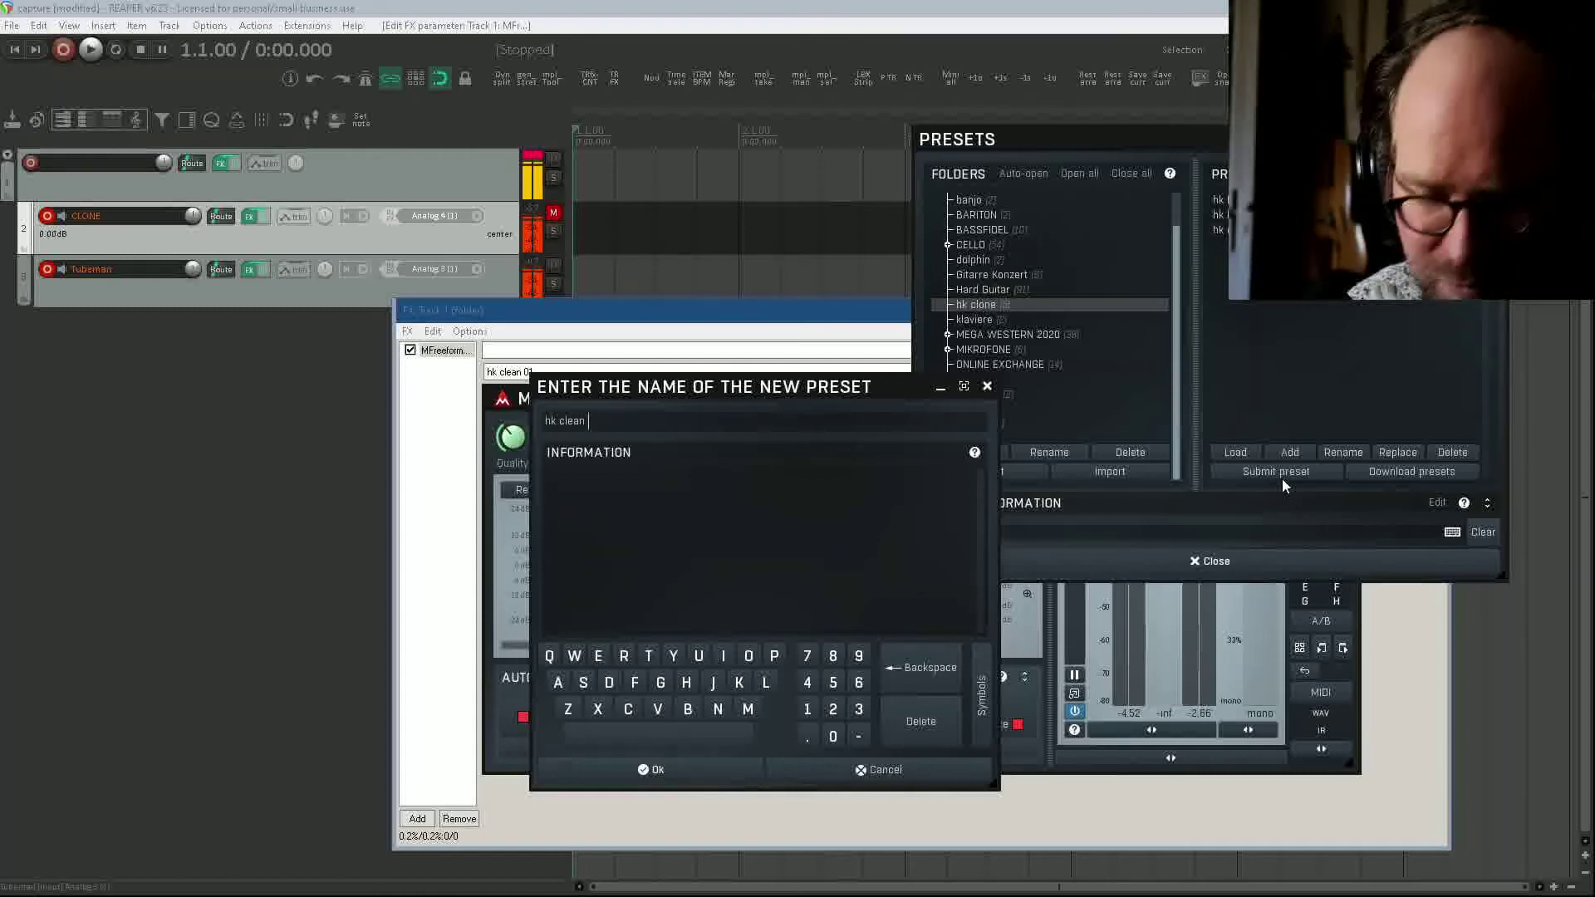
type("hk clean 04eq")
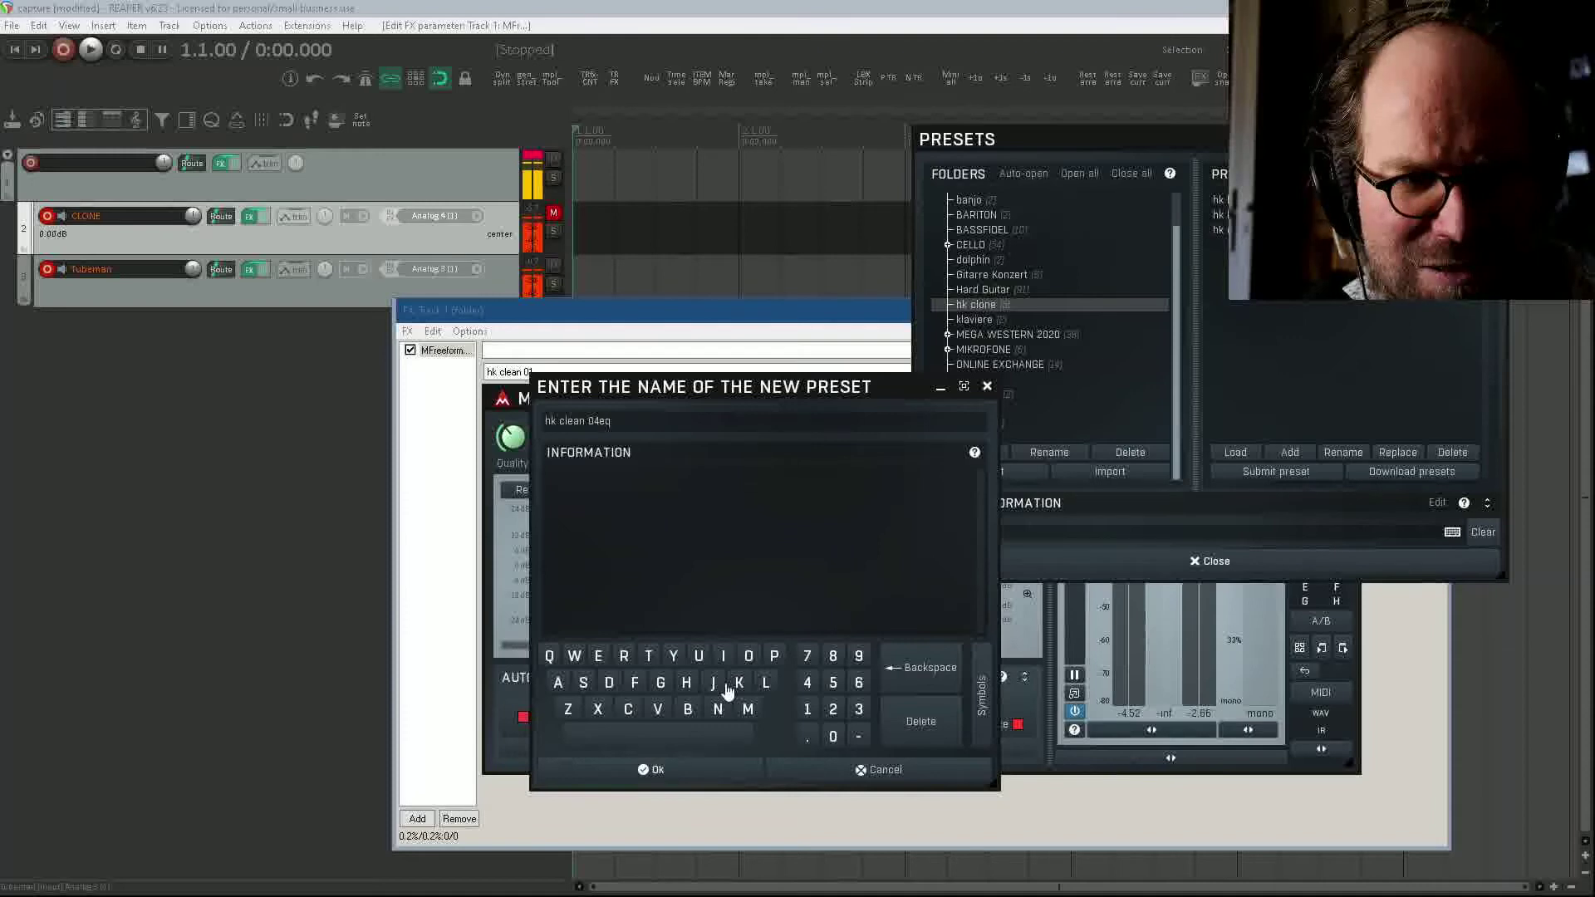
left_click(656, 769)
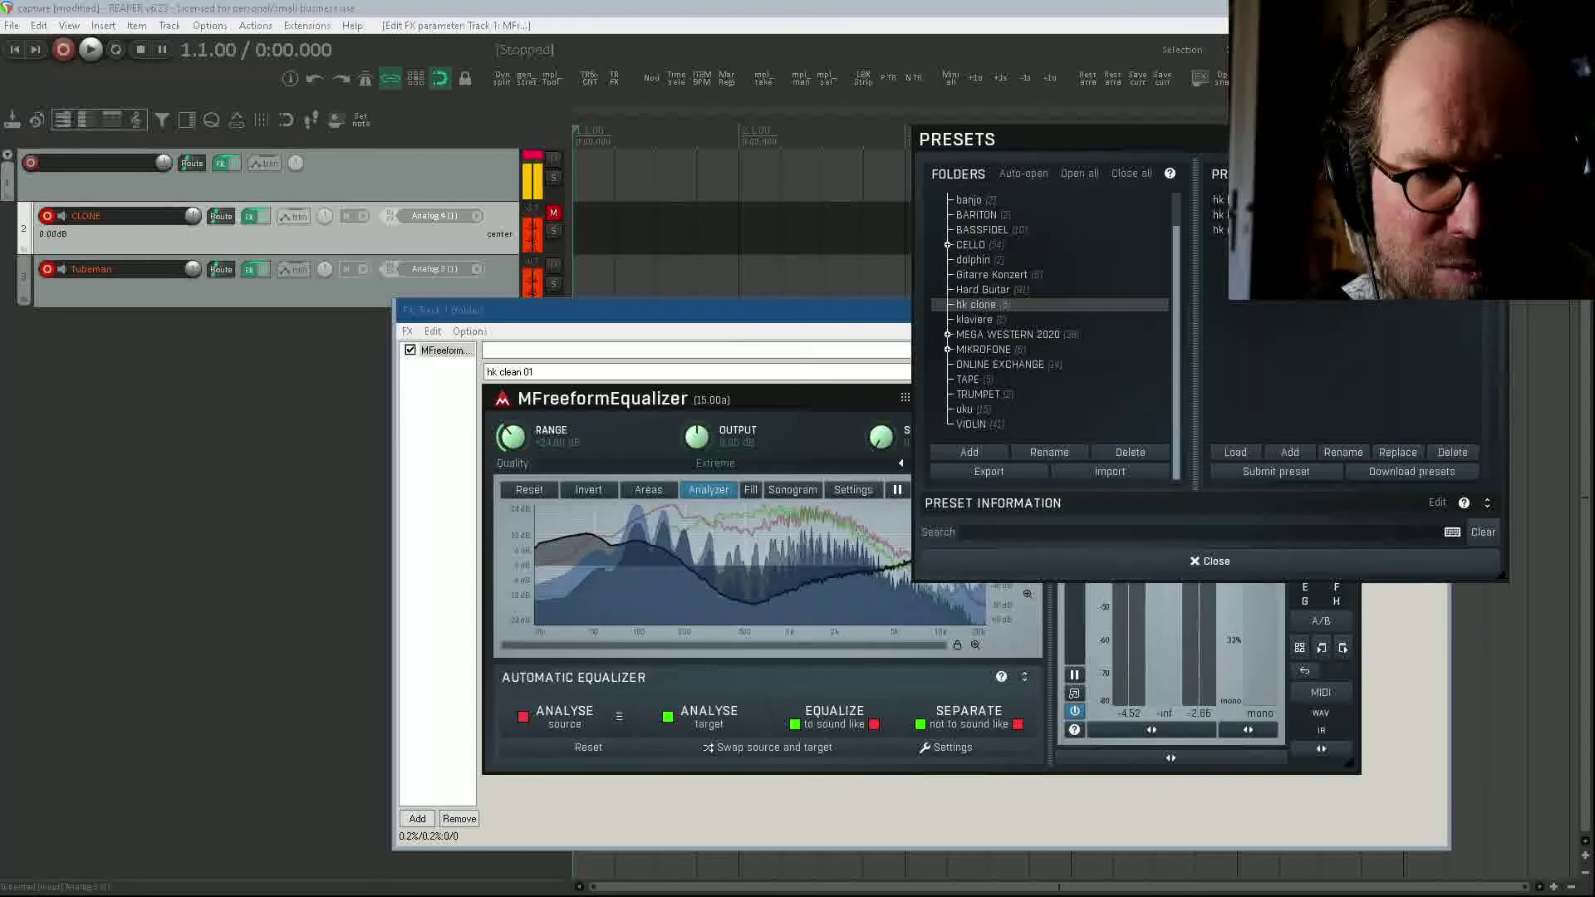
Step: Compare the equalizer curves of the hk clean 02eq, hk clean 02eq A and hk clean 04eq presets by loading each
left_click(1218, 230)
left_click(1403, 214)
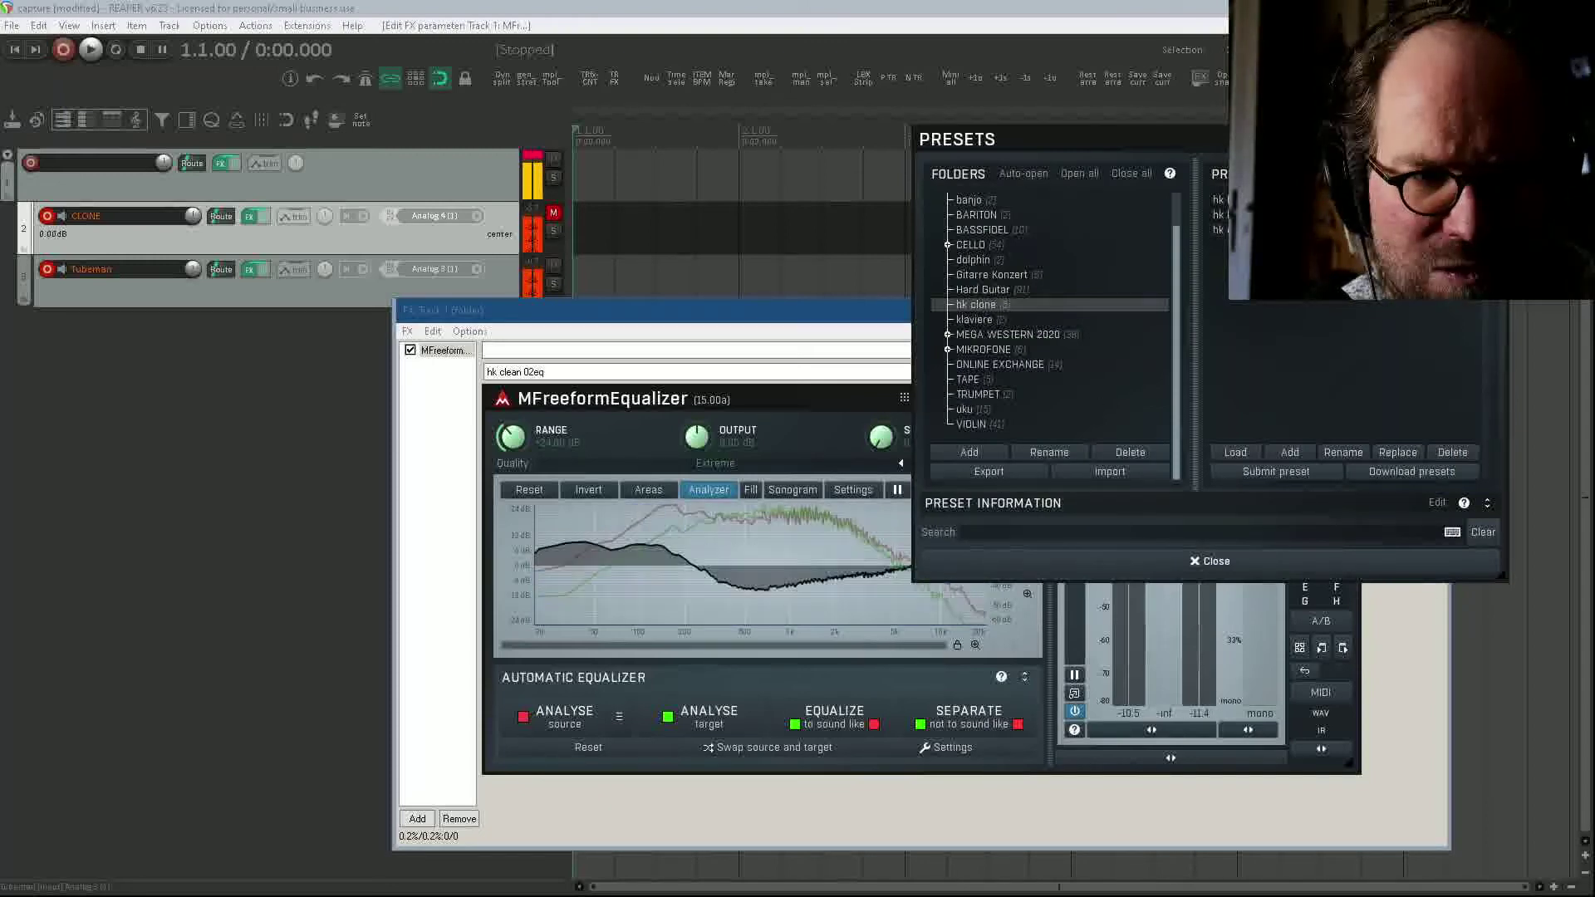
left_click_drag(1160, 134, 1267, 141)
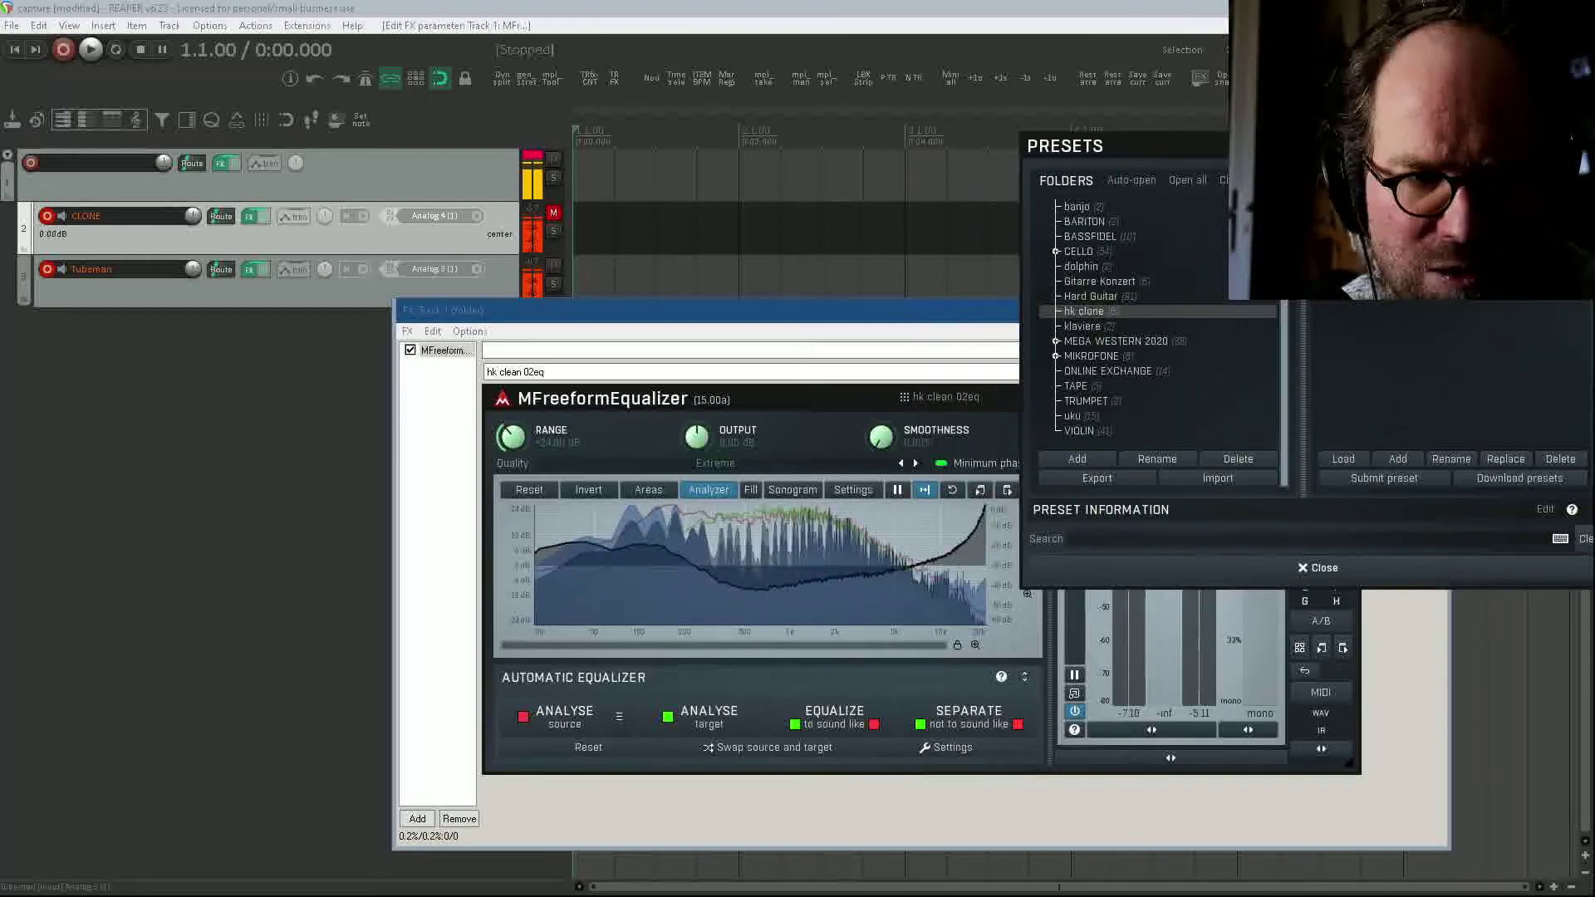
left_click(1378, 236)
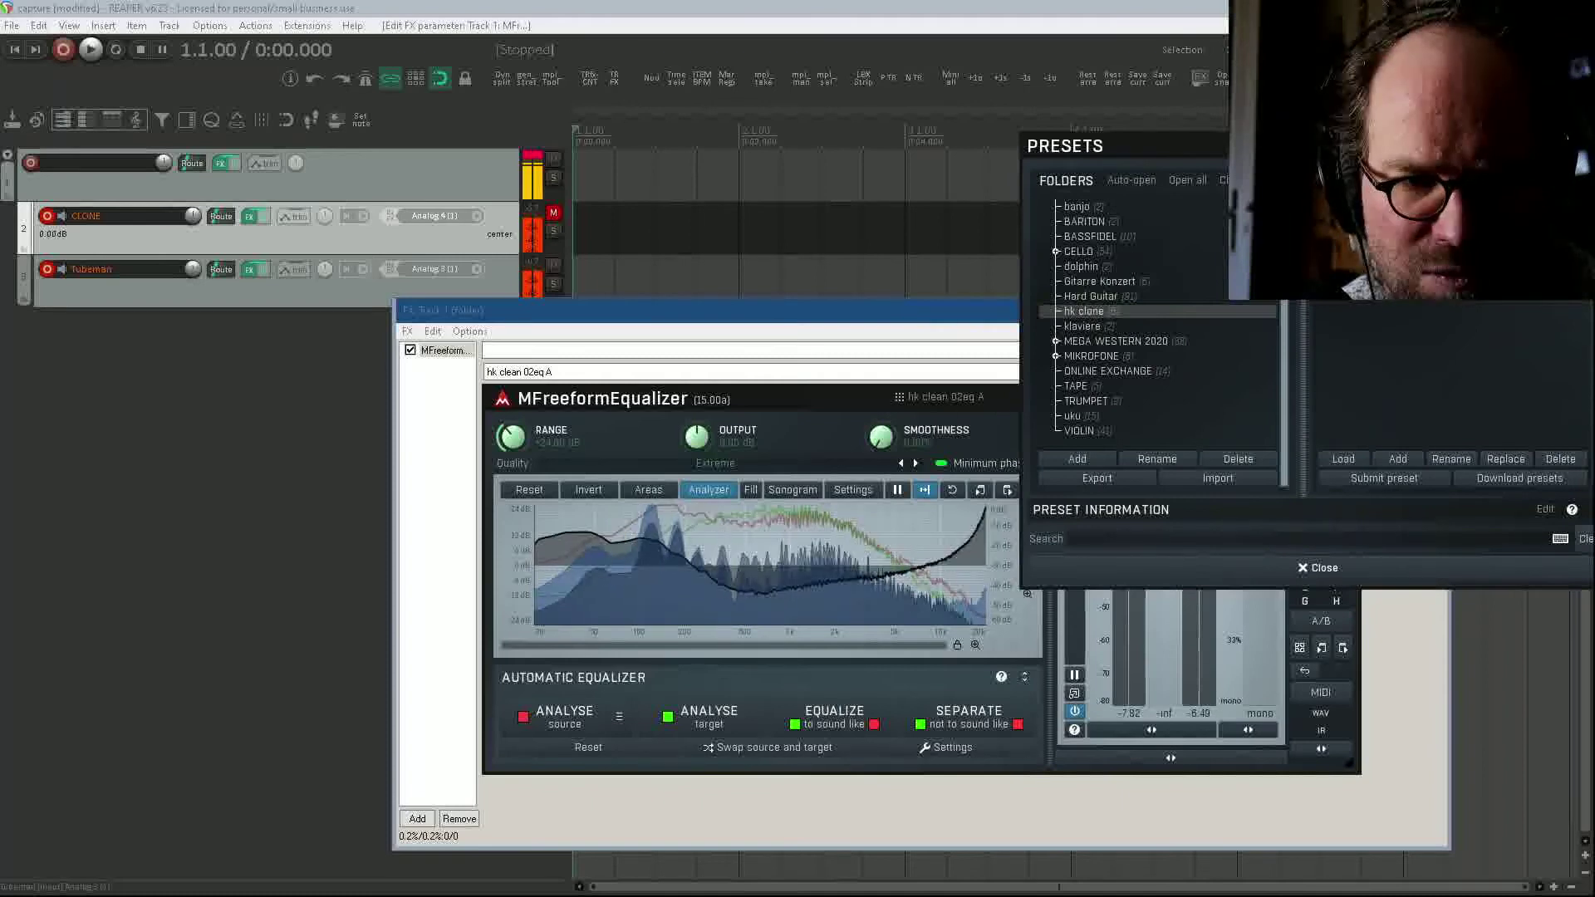
left_click(1378, 251)
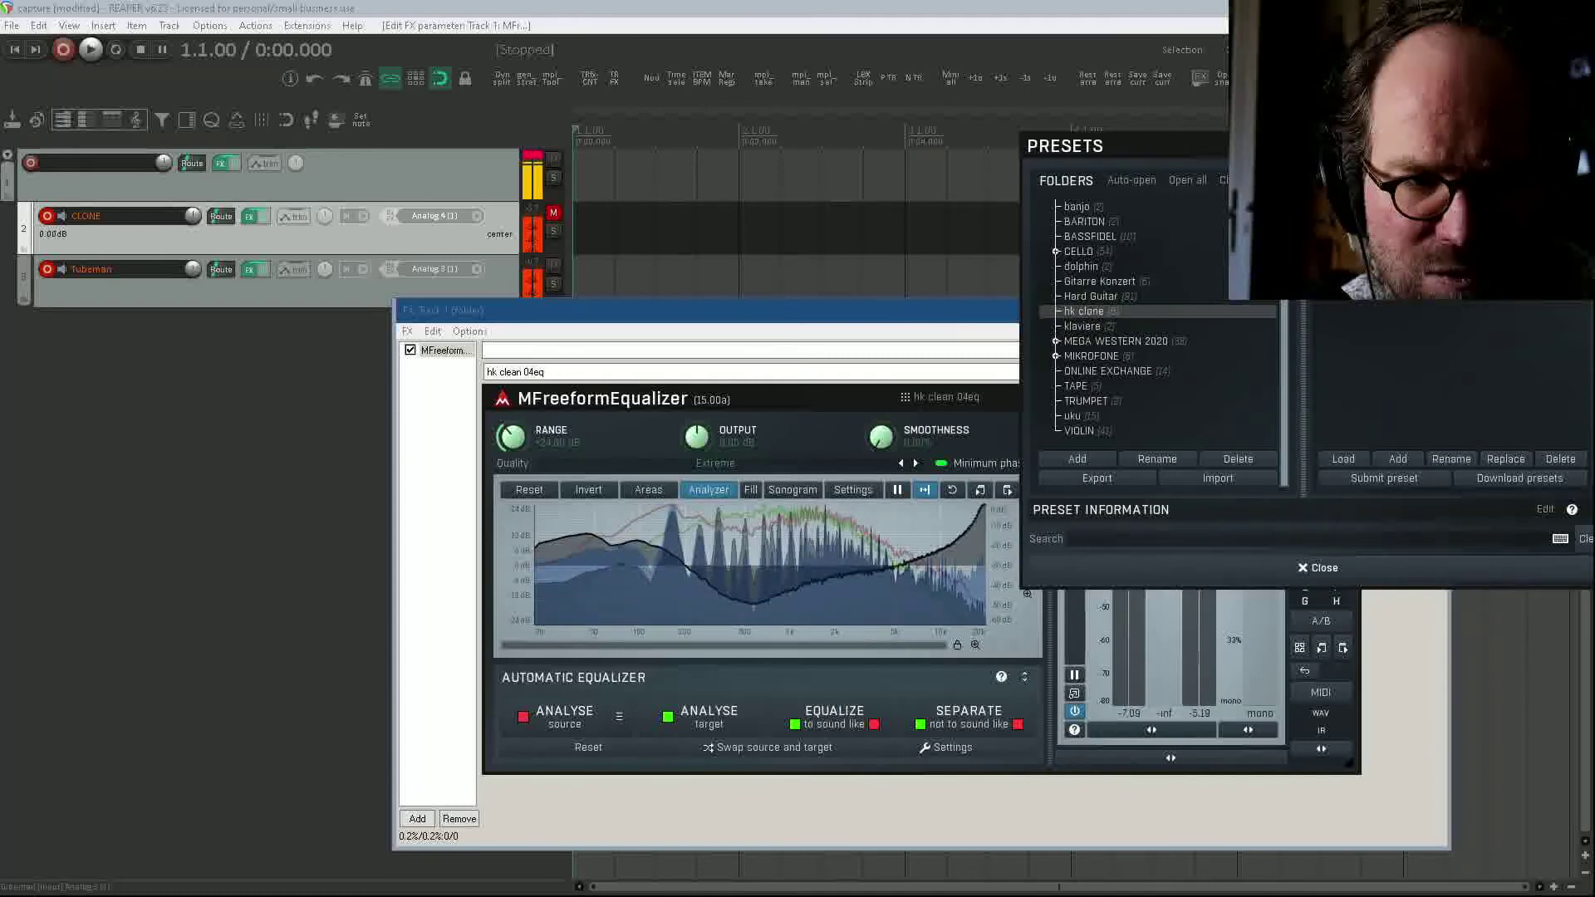
Step: Load the hk hard 02eq preset in the equalizer and close the preset browser
left_click(1378, 250)
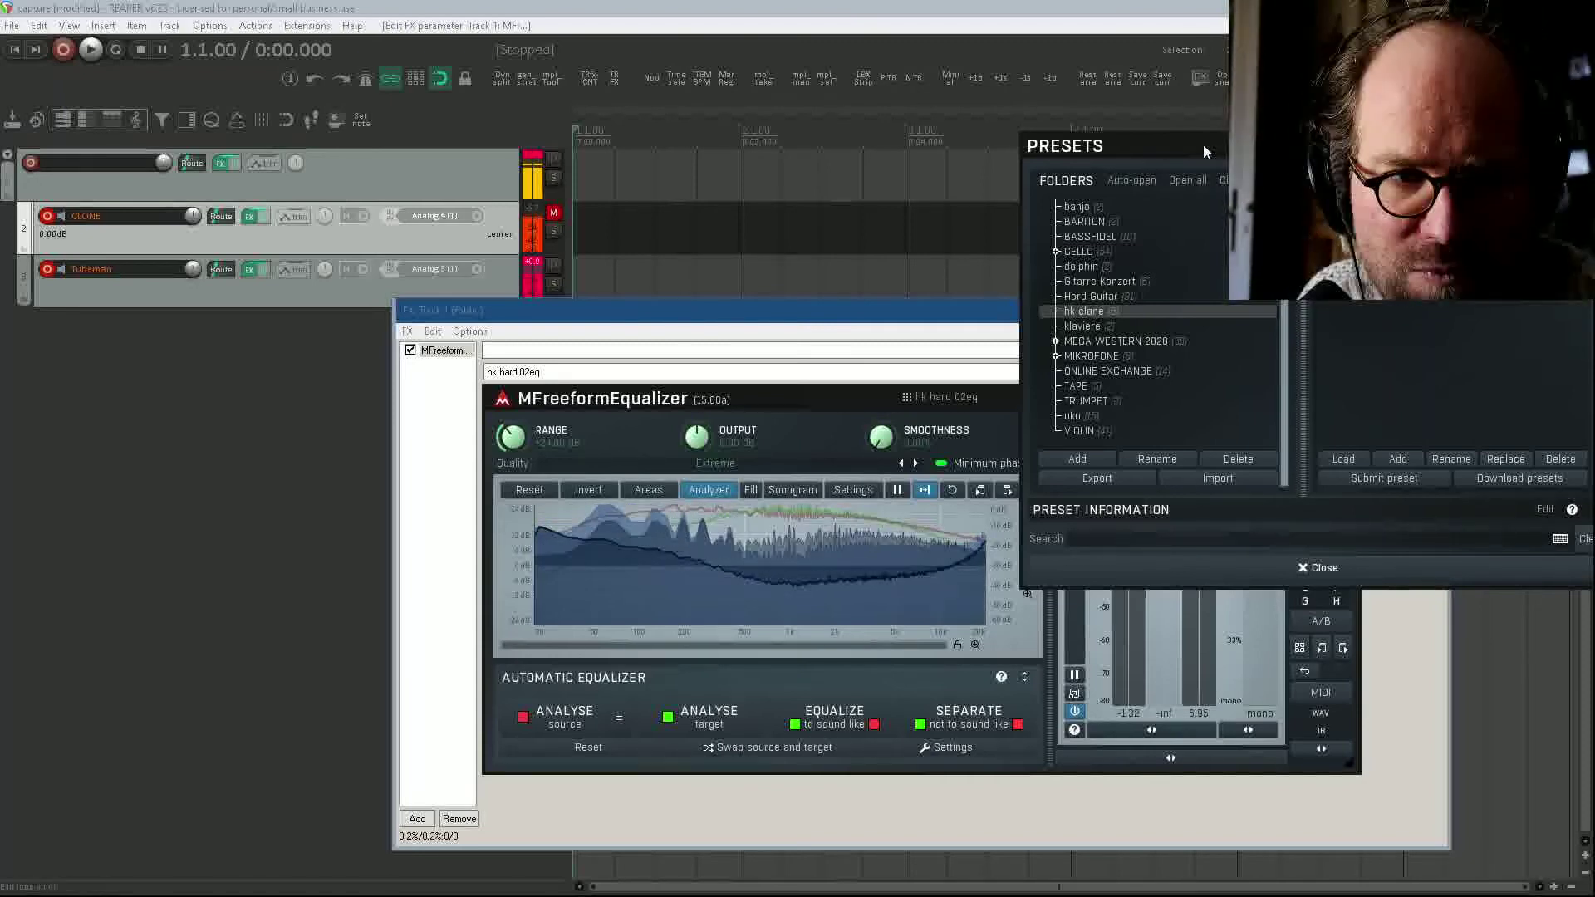
left_click_drag(1202, 143, 1032, 91)
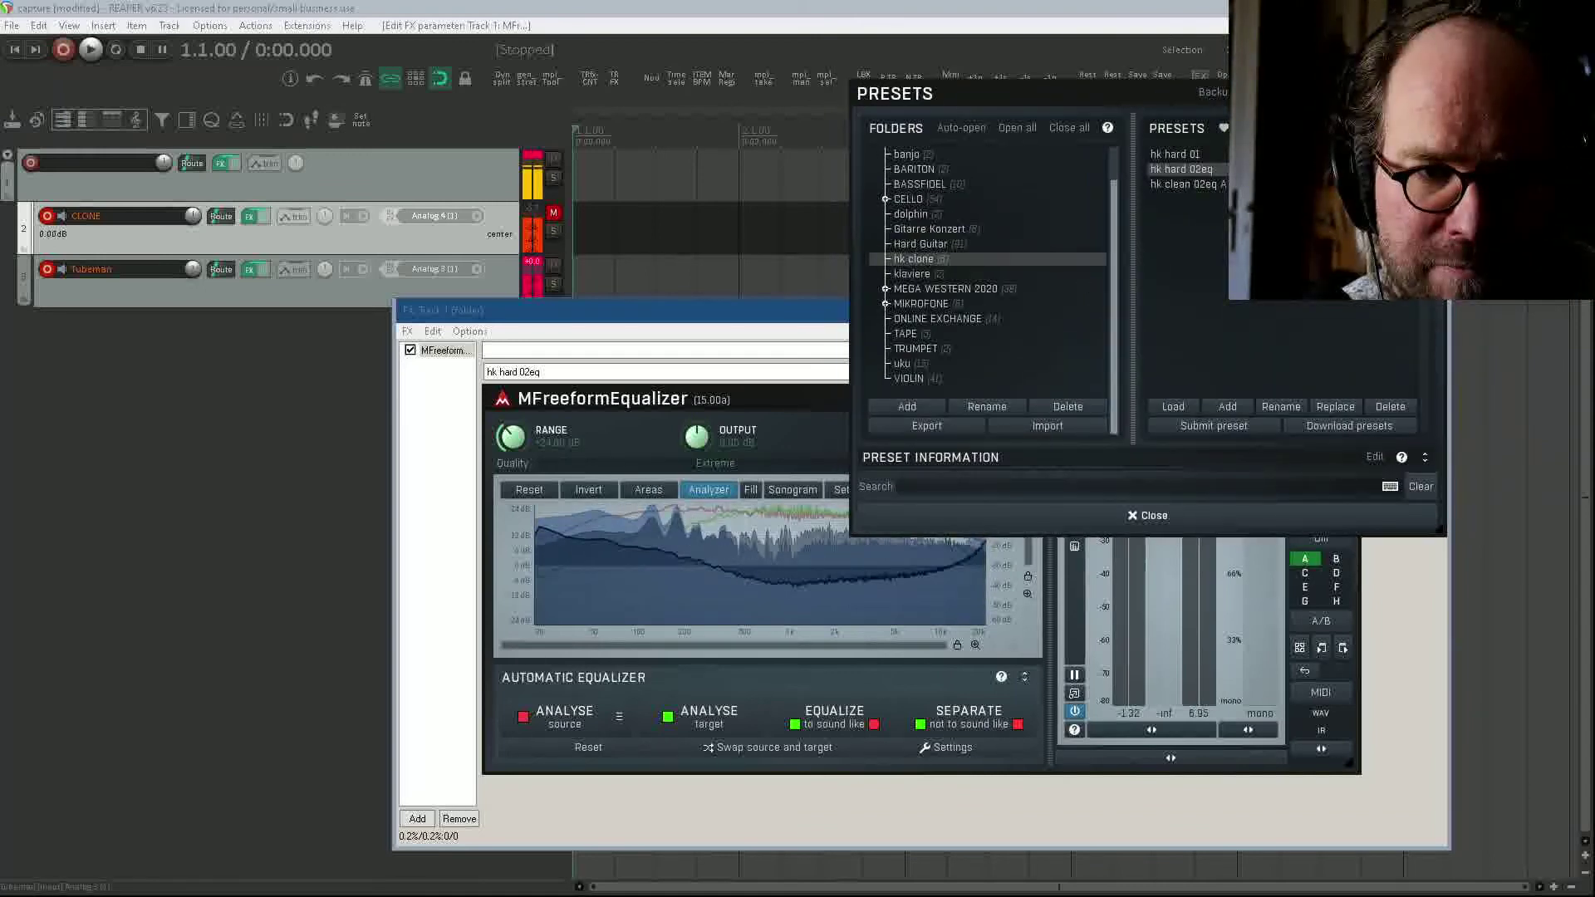
left_click(1013, 515)
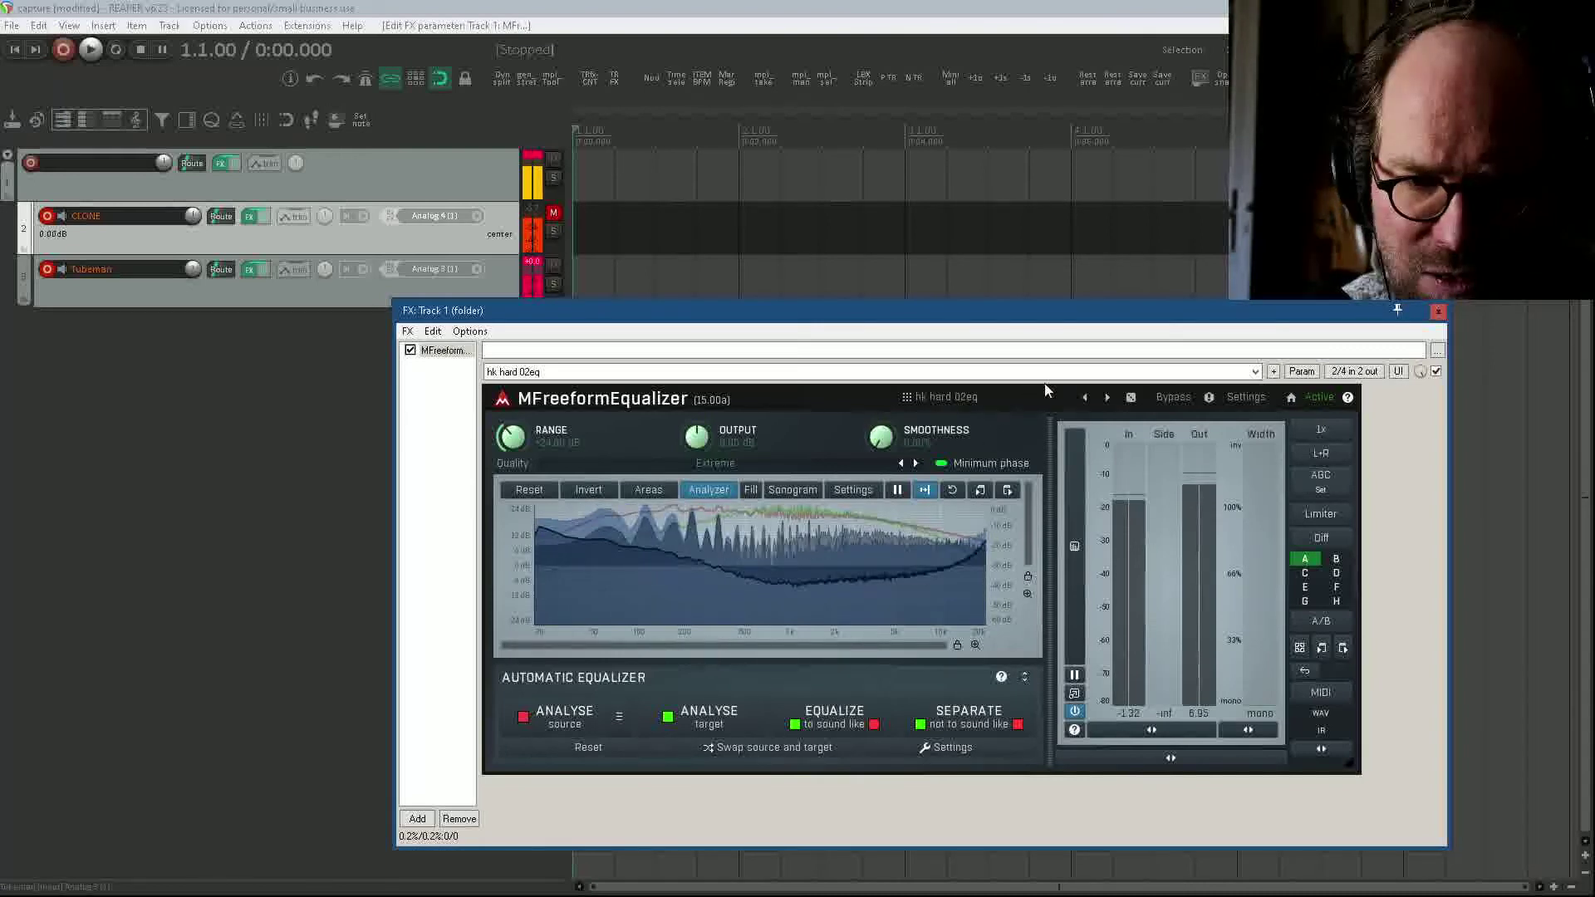
Step: Compare the hk clean 01, hk hard 01, hk clean 02eq and hk hard 02eq equalizer curves by stepping through the presets, ending on hk hard 02eq
left_click(1106, 398)
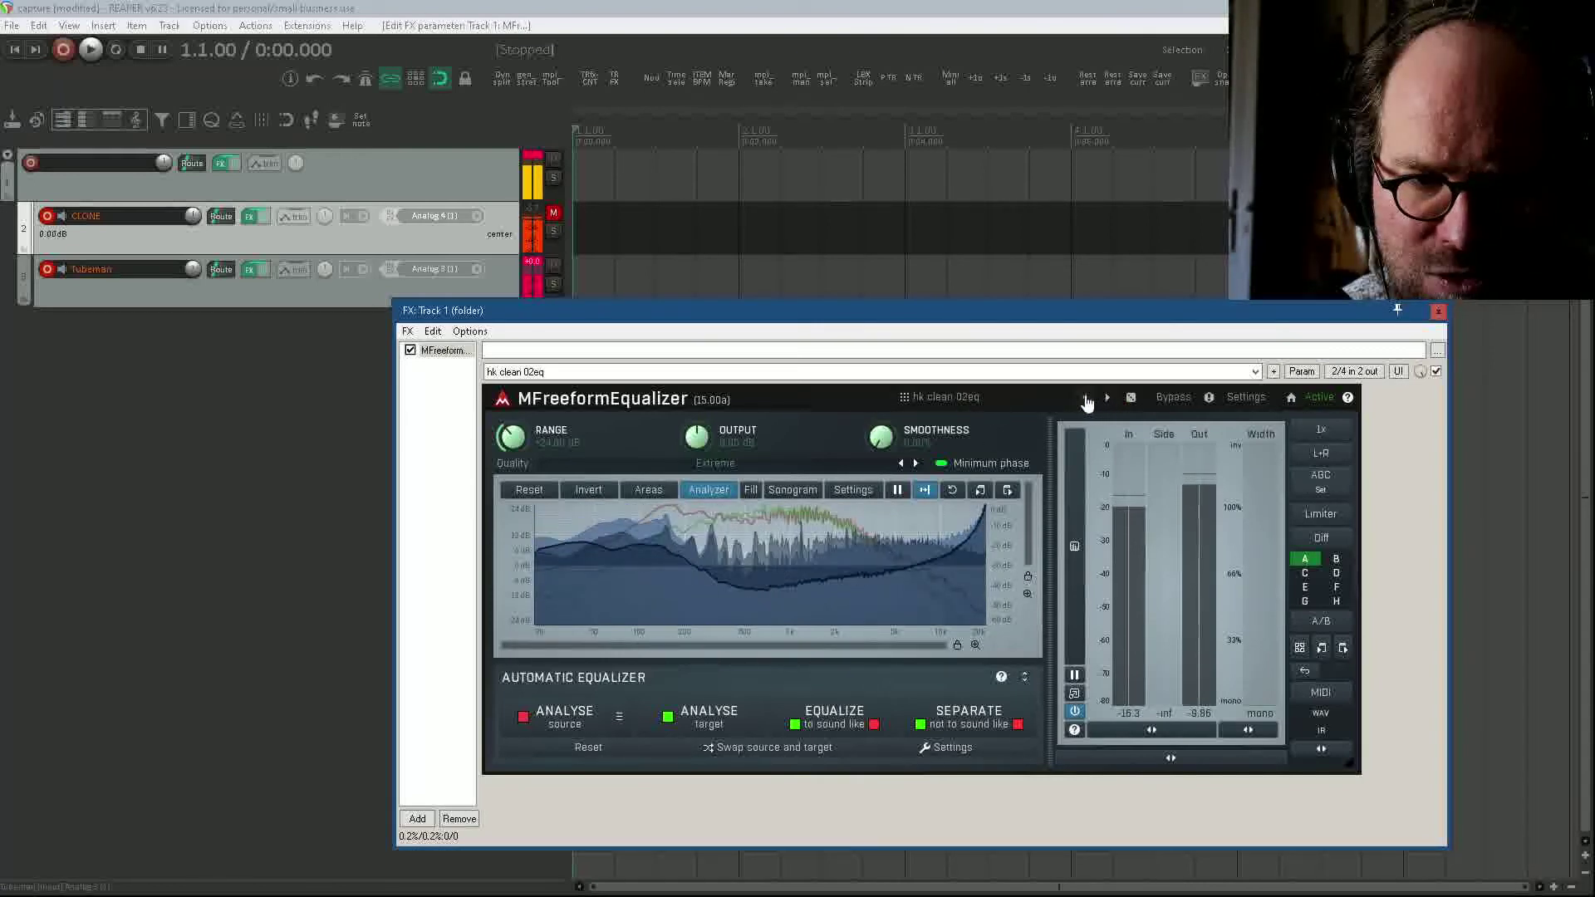
left_click(1084, 398)
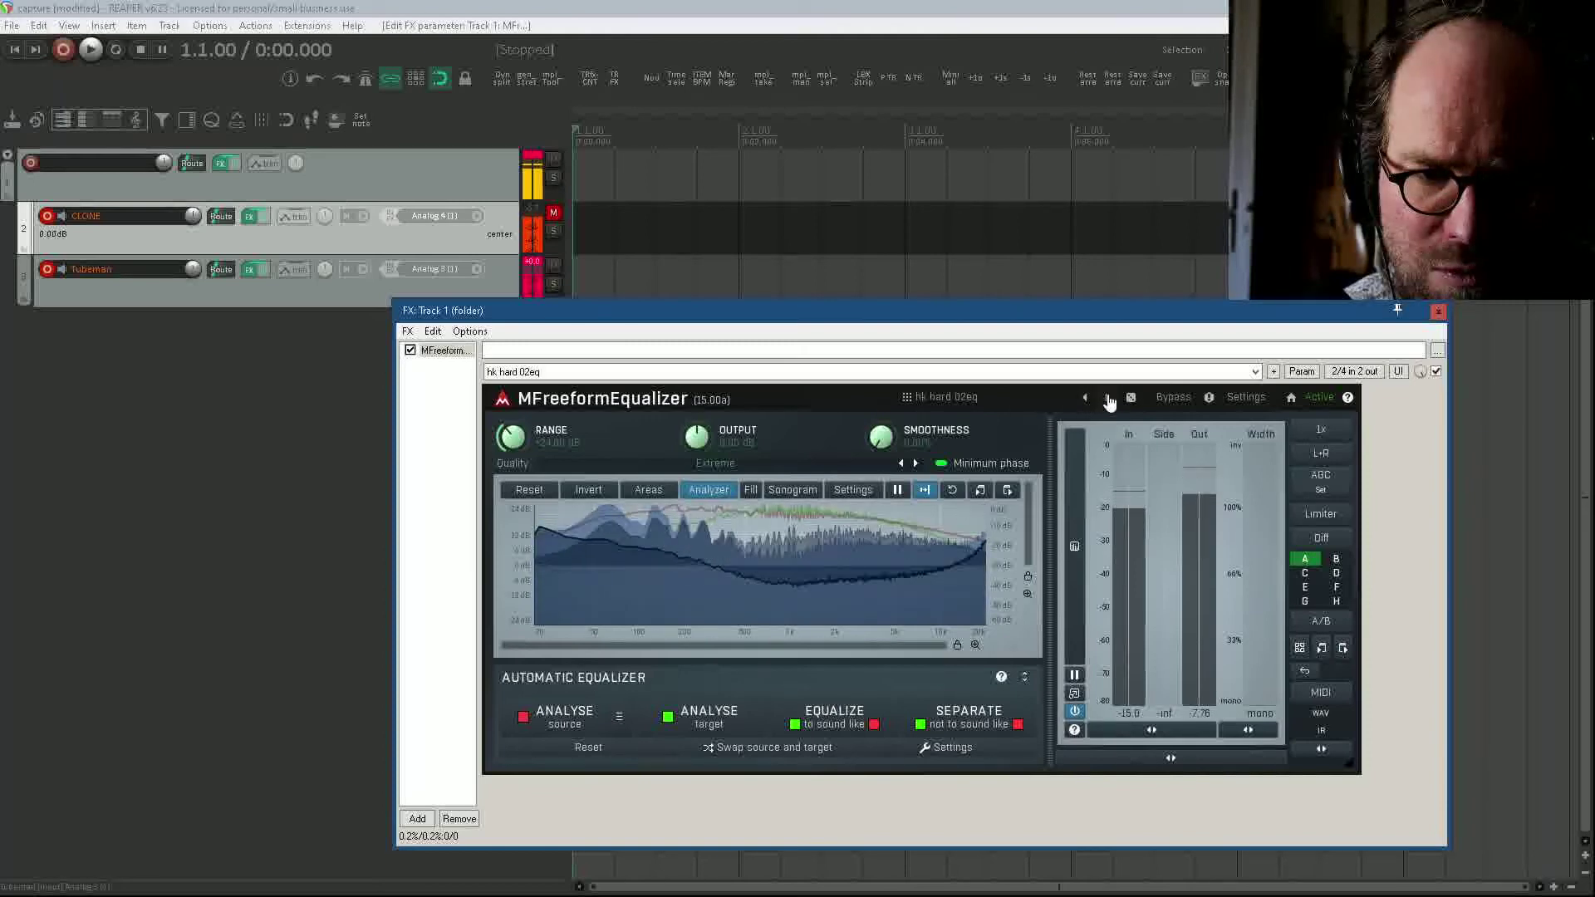
left_click(1108, 398)
left_click(1107, 399)
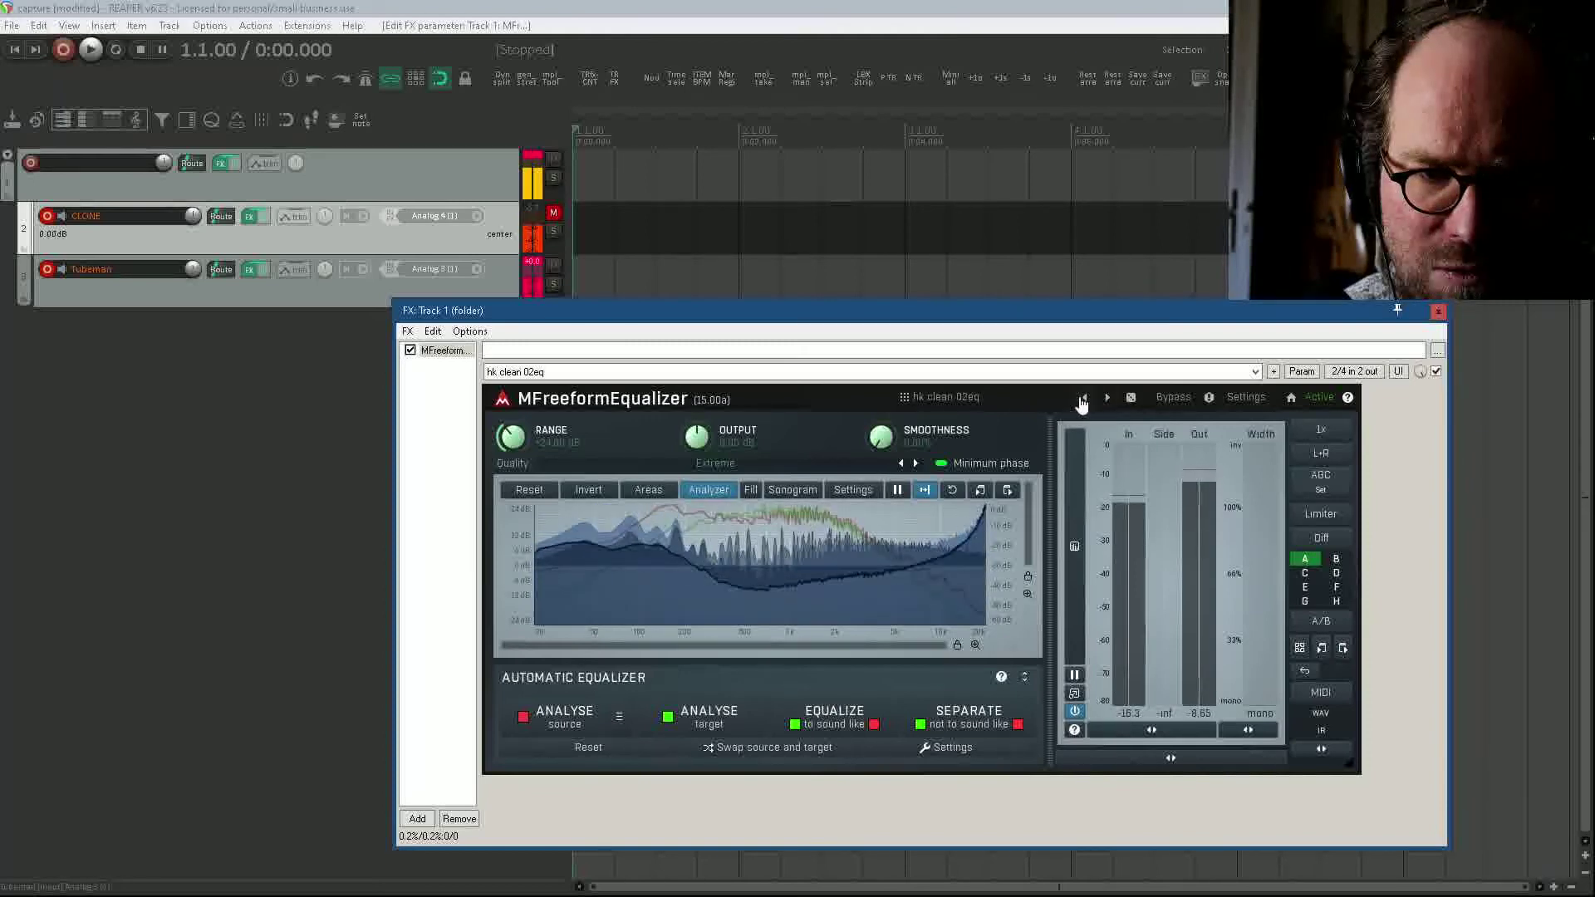
left_click(1086, 399)
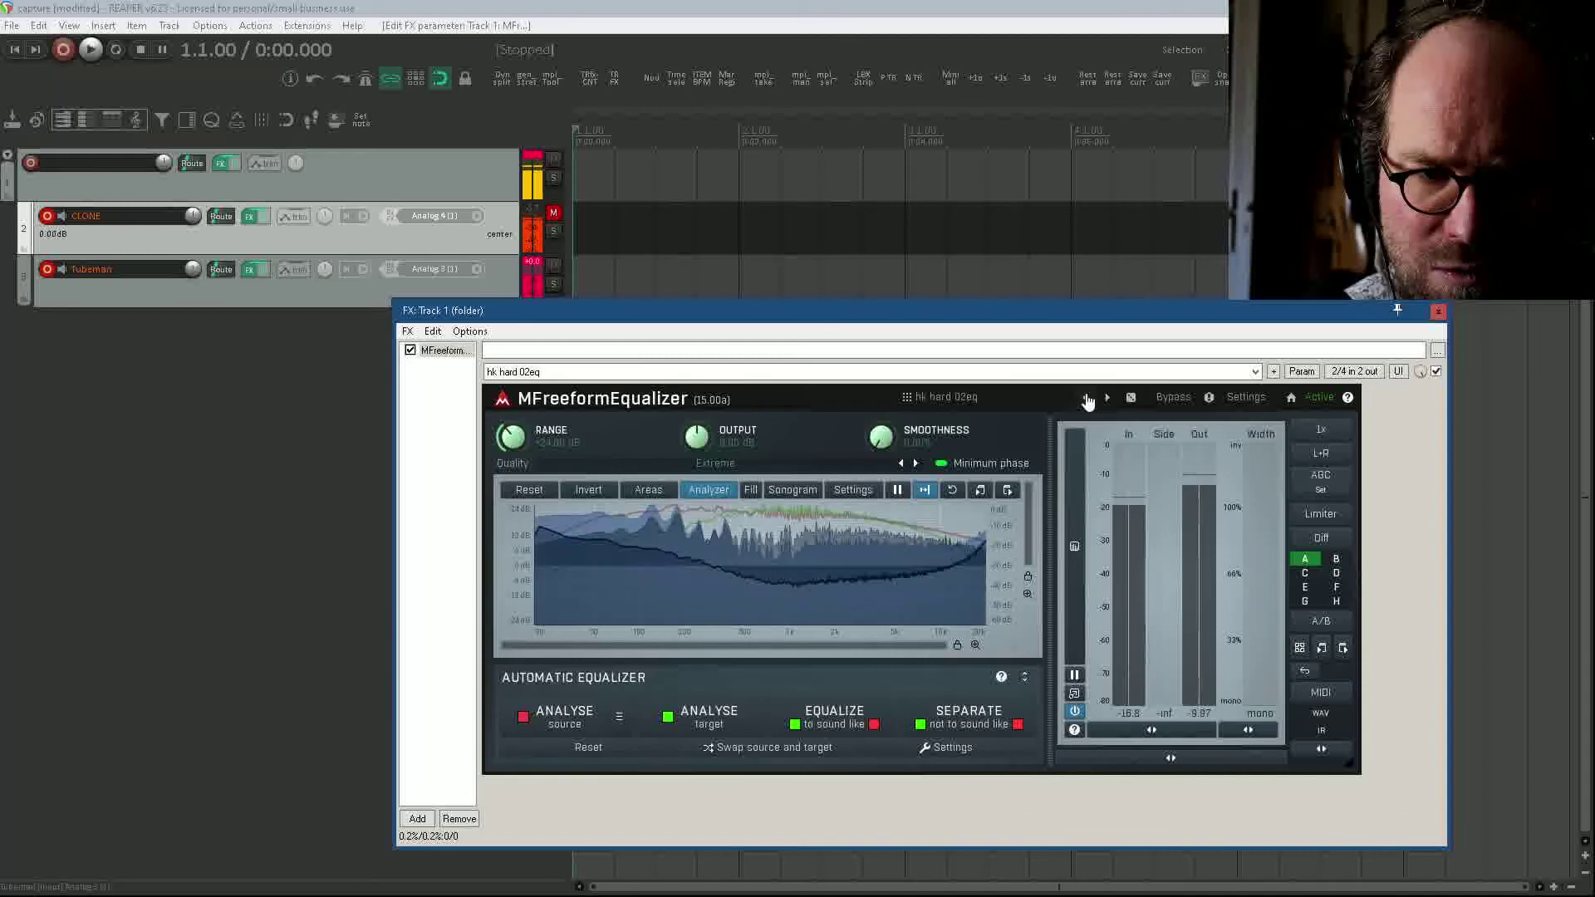
left_click(1086, 398)
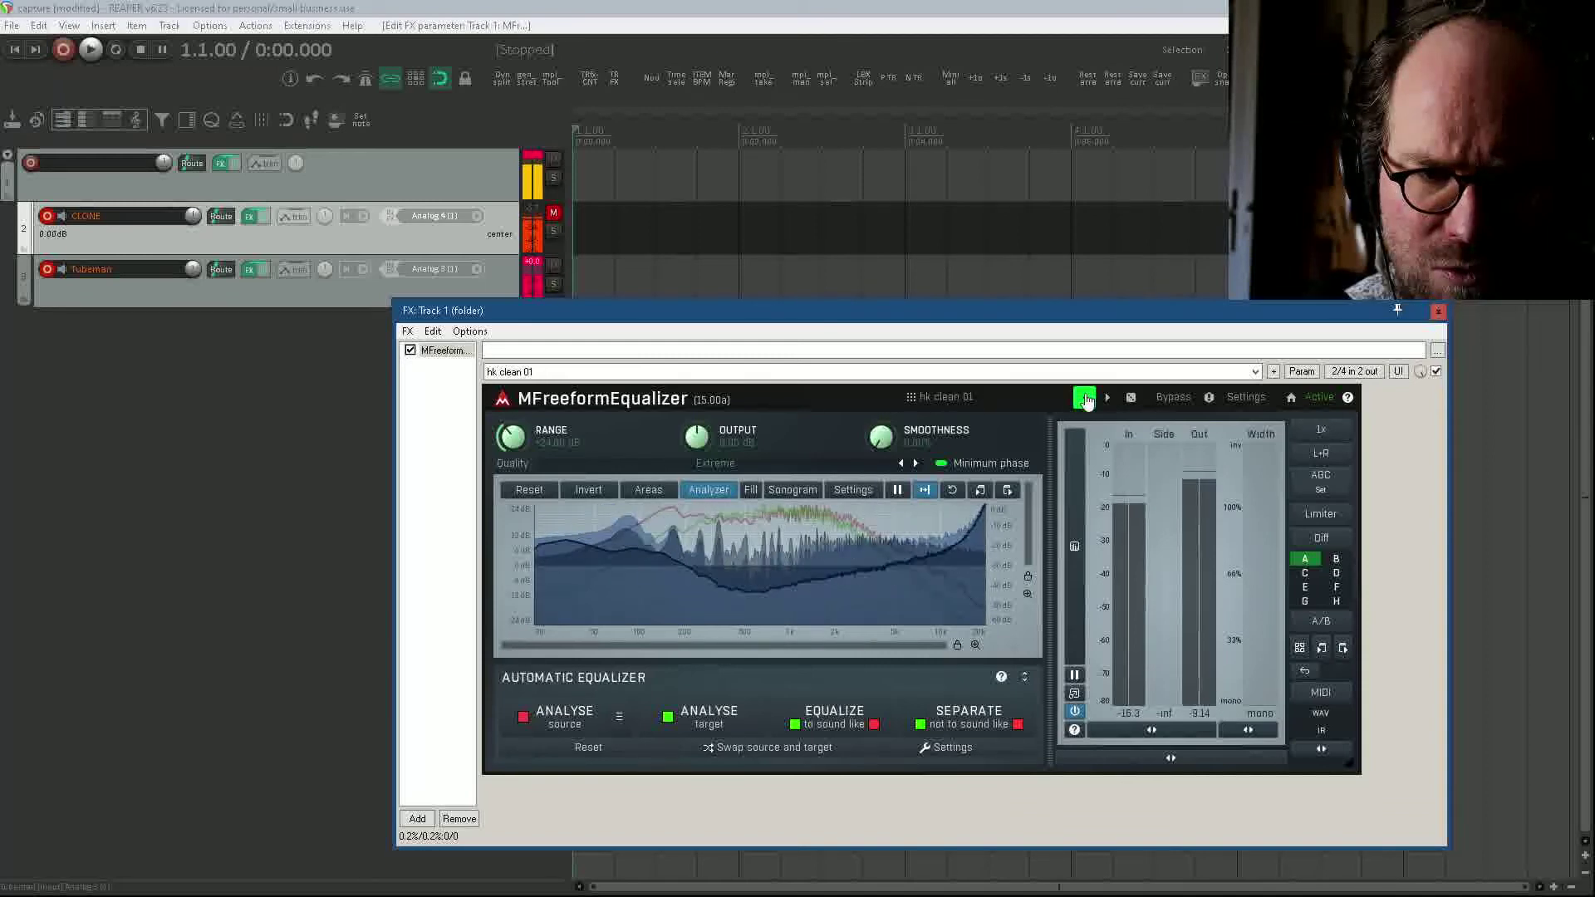
left_click(1109, 399)
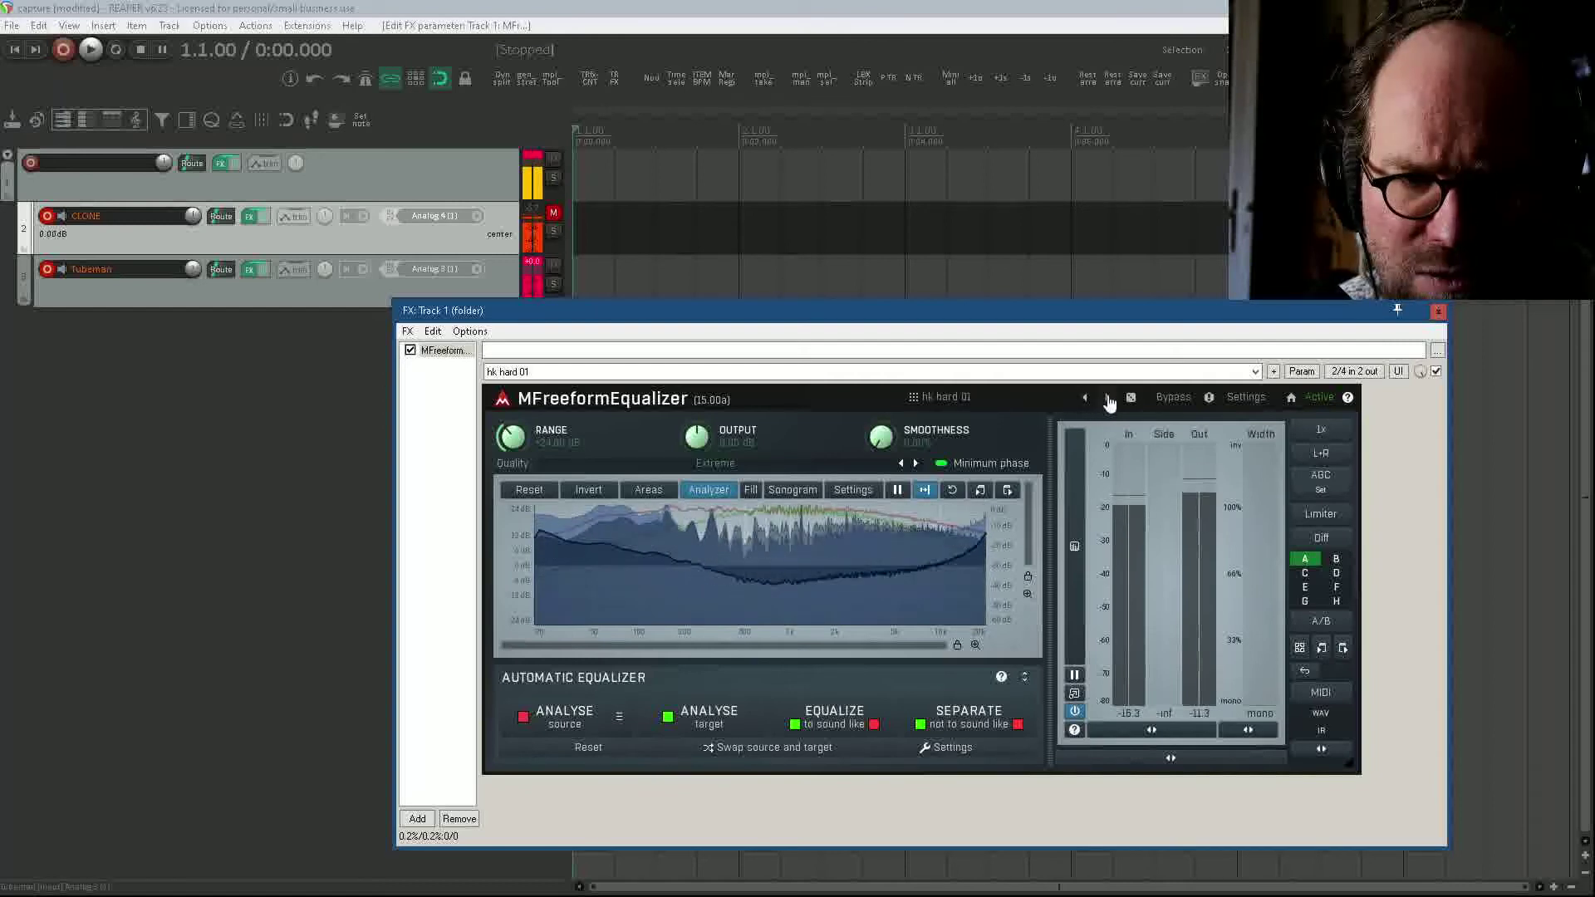
left_click(1107, 399)
left_click(1105, 399)
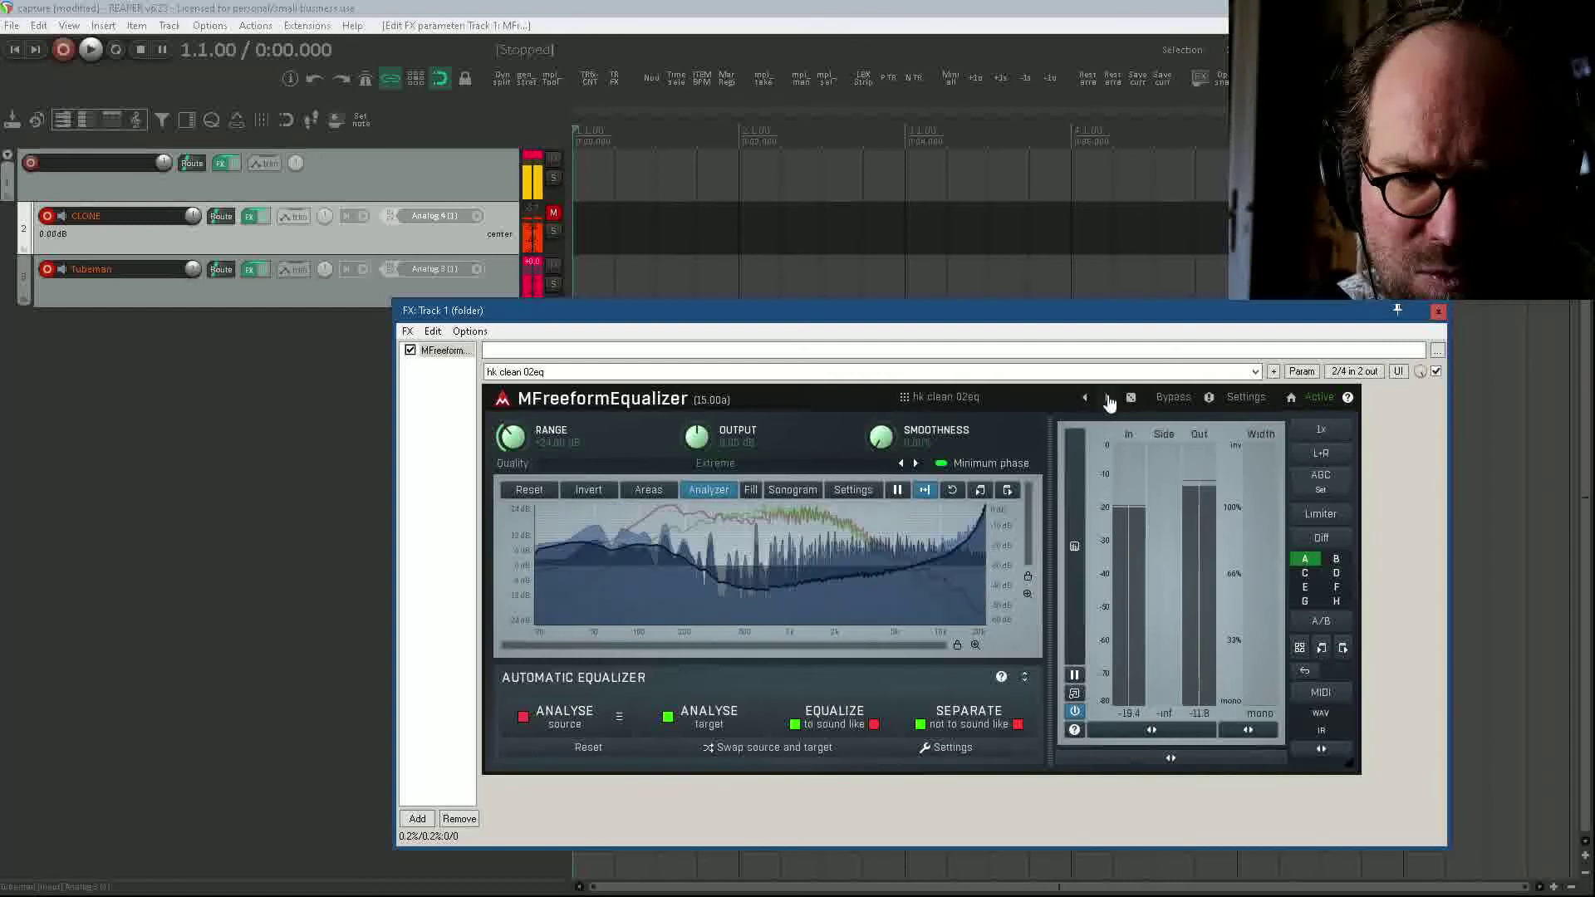
left_click(1082, 400)
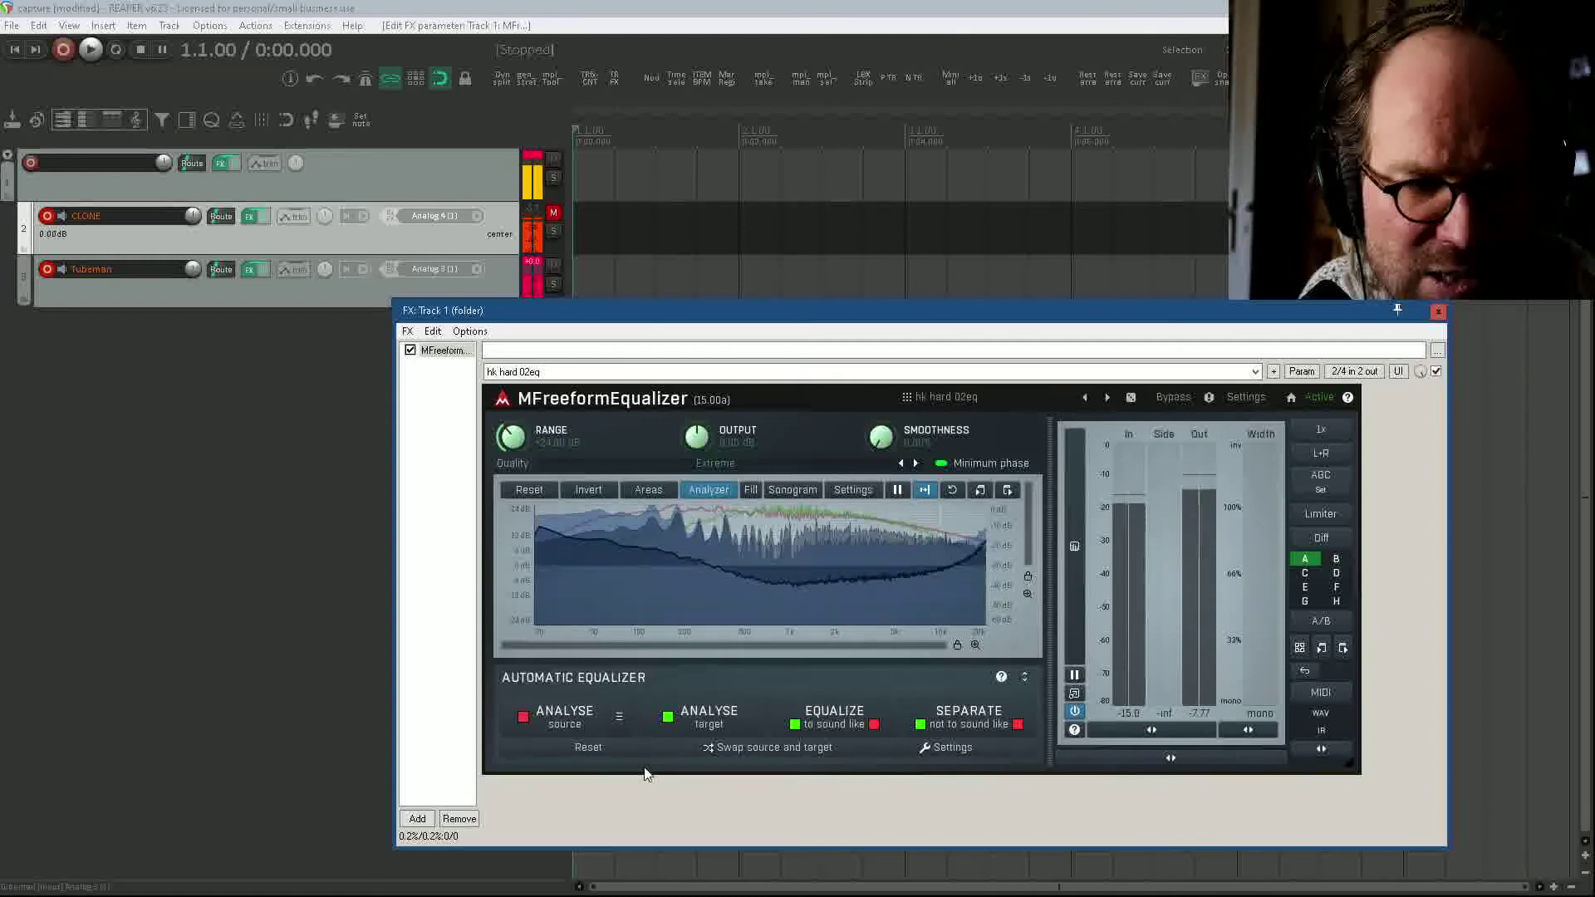
Step: Analyse the source again in the automatic equalizer and save the new curve in the hk clone folder as preset hk hard EQ 03
left_click(554, 719)
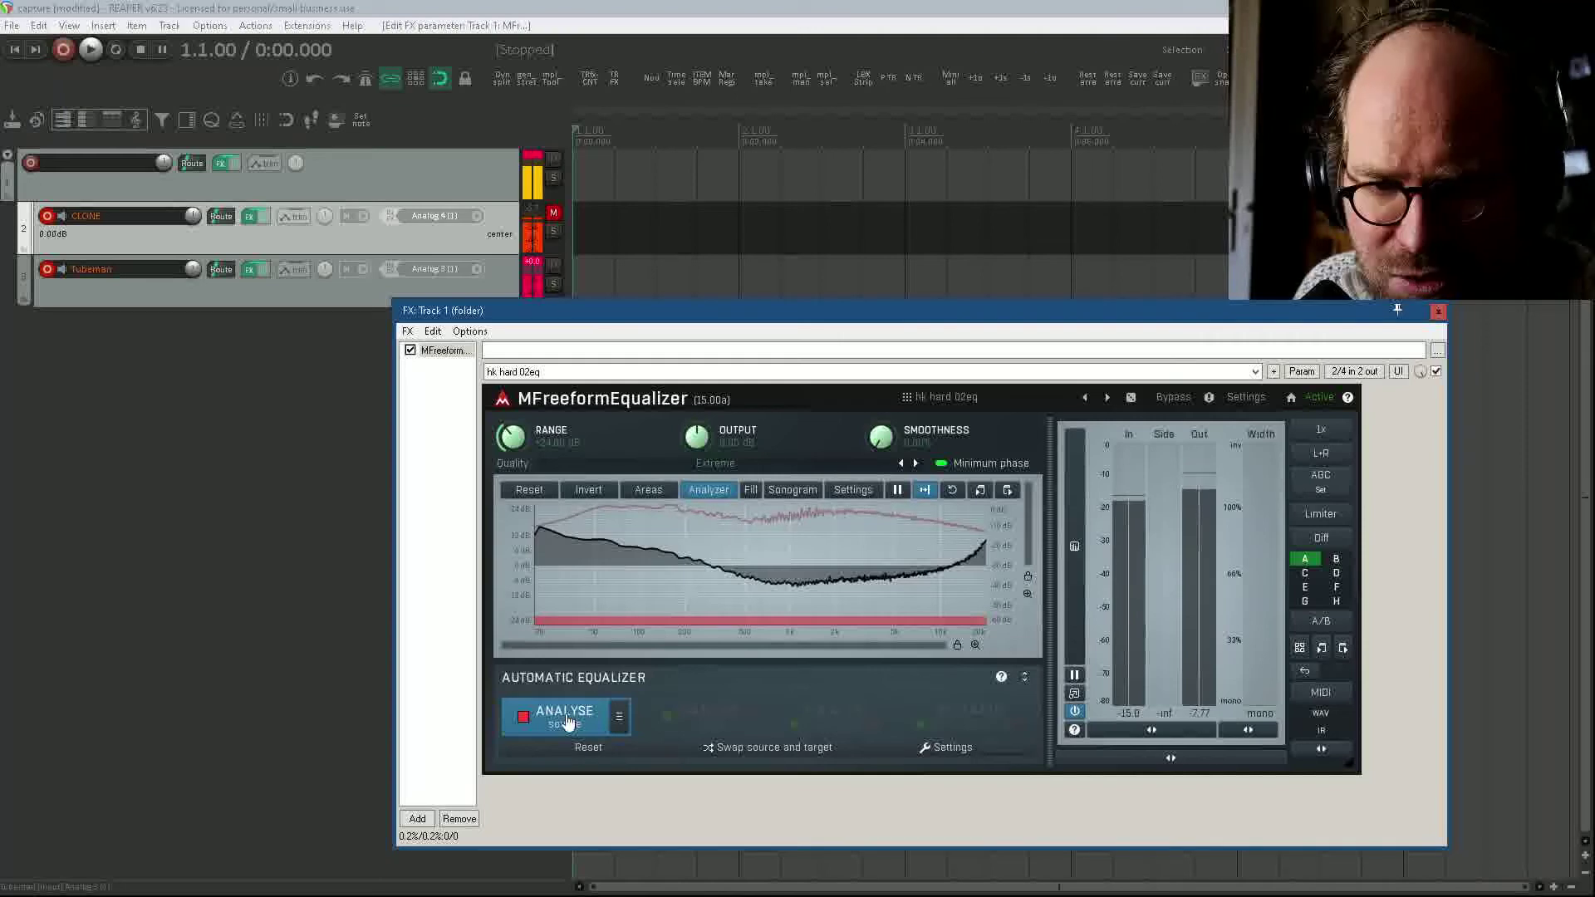
left_click(567, 721)
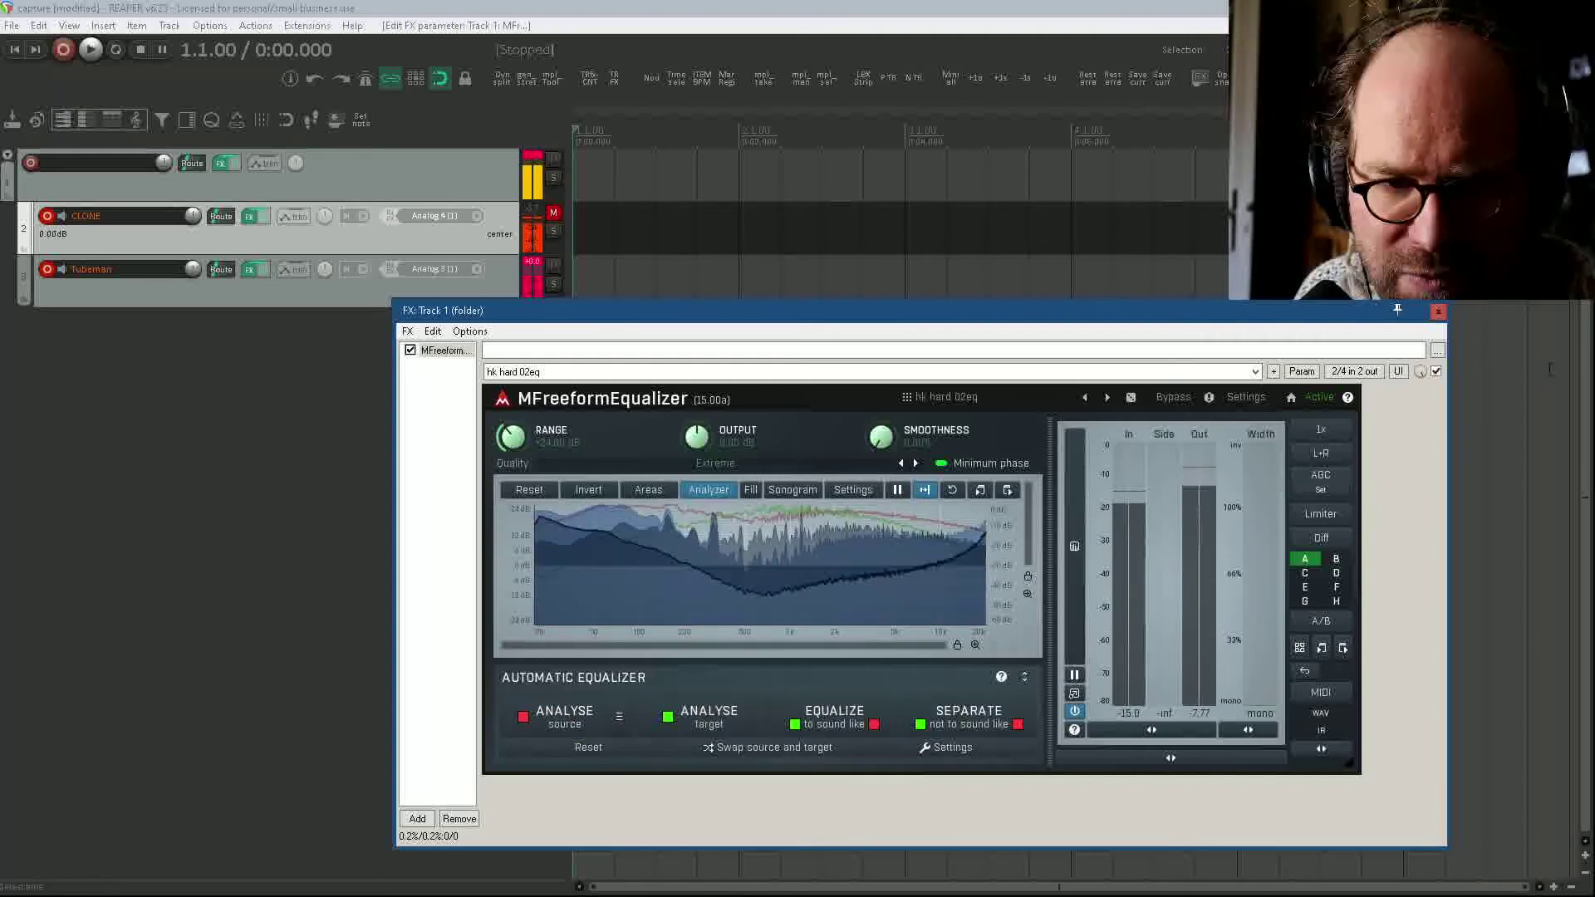
left_click(1023, 401)
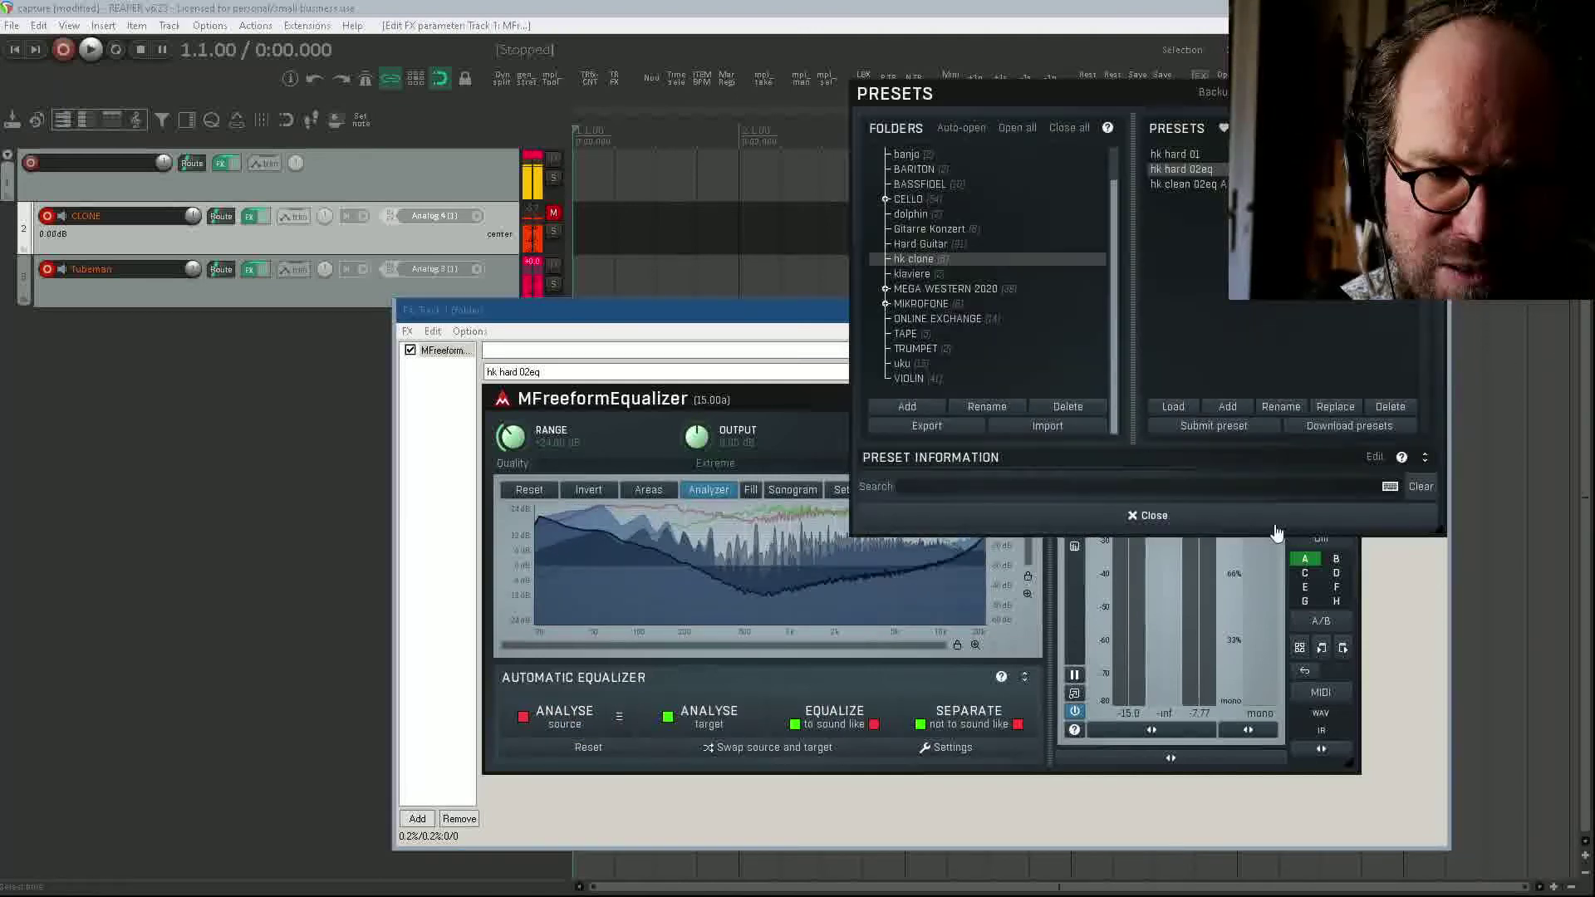
left_click(1226, 406)
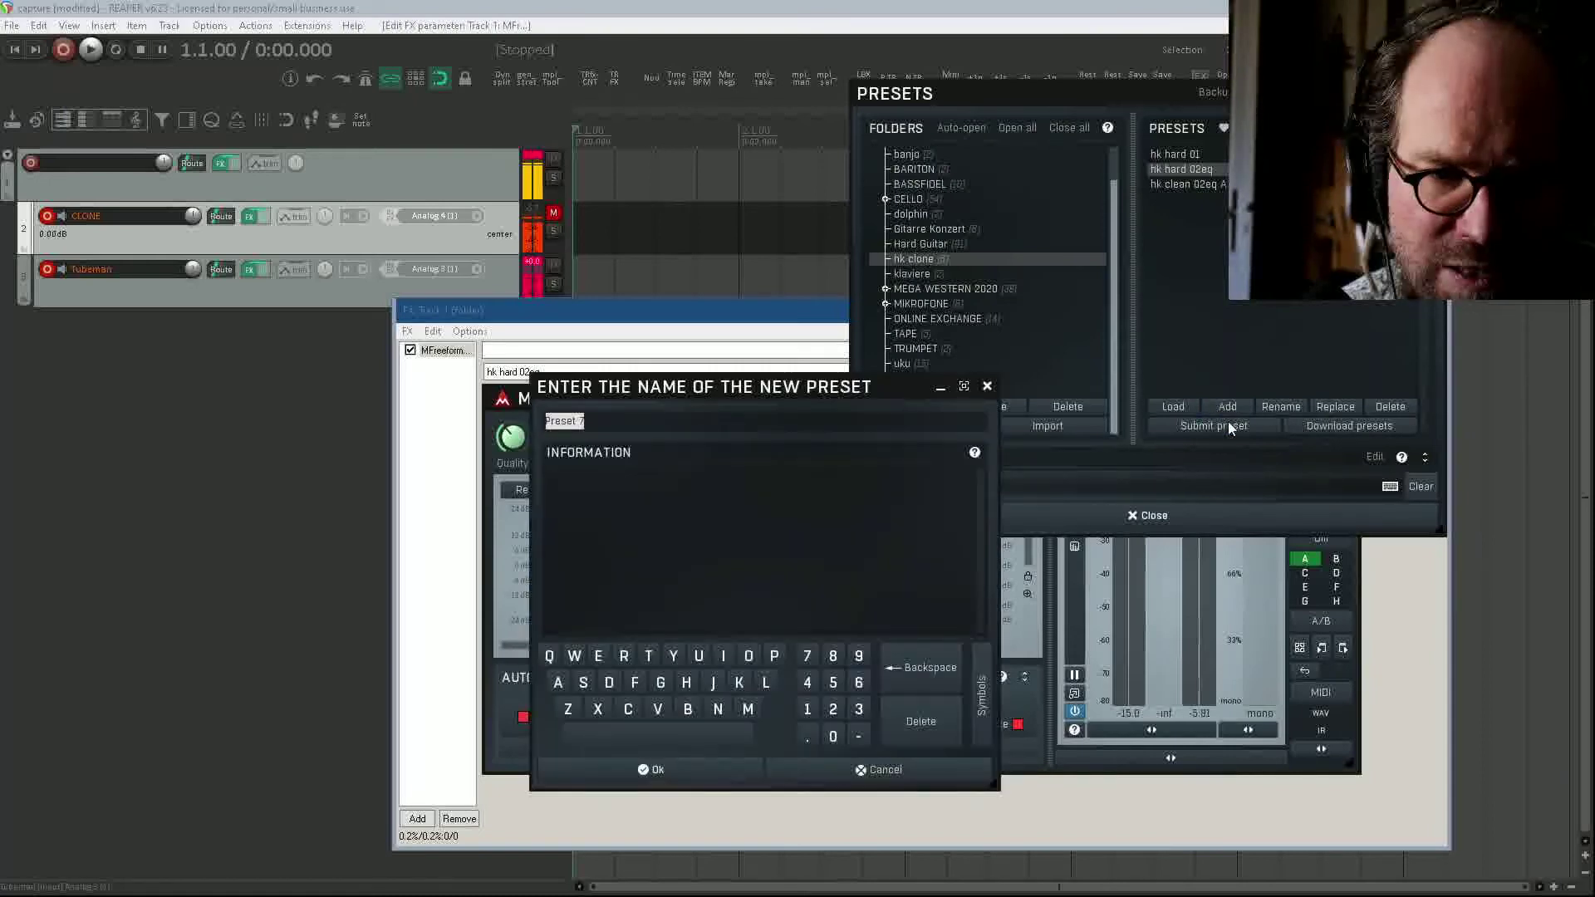
type("hk ")
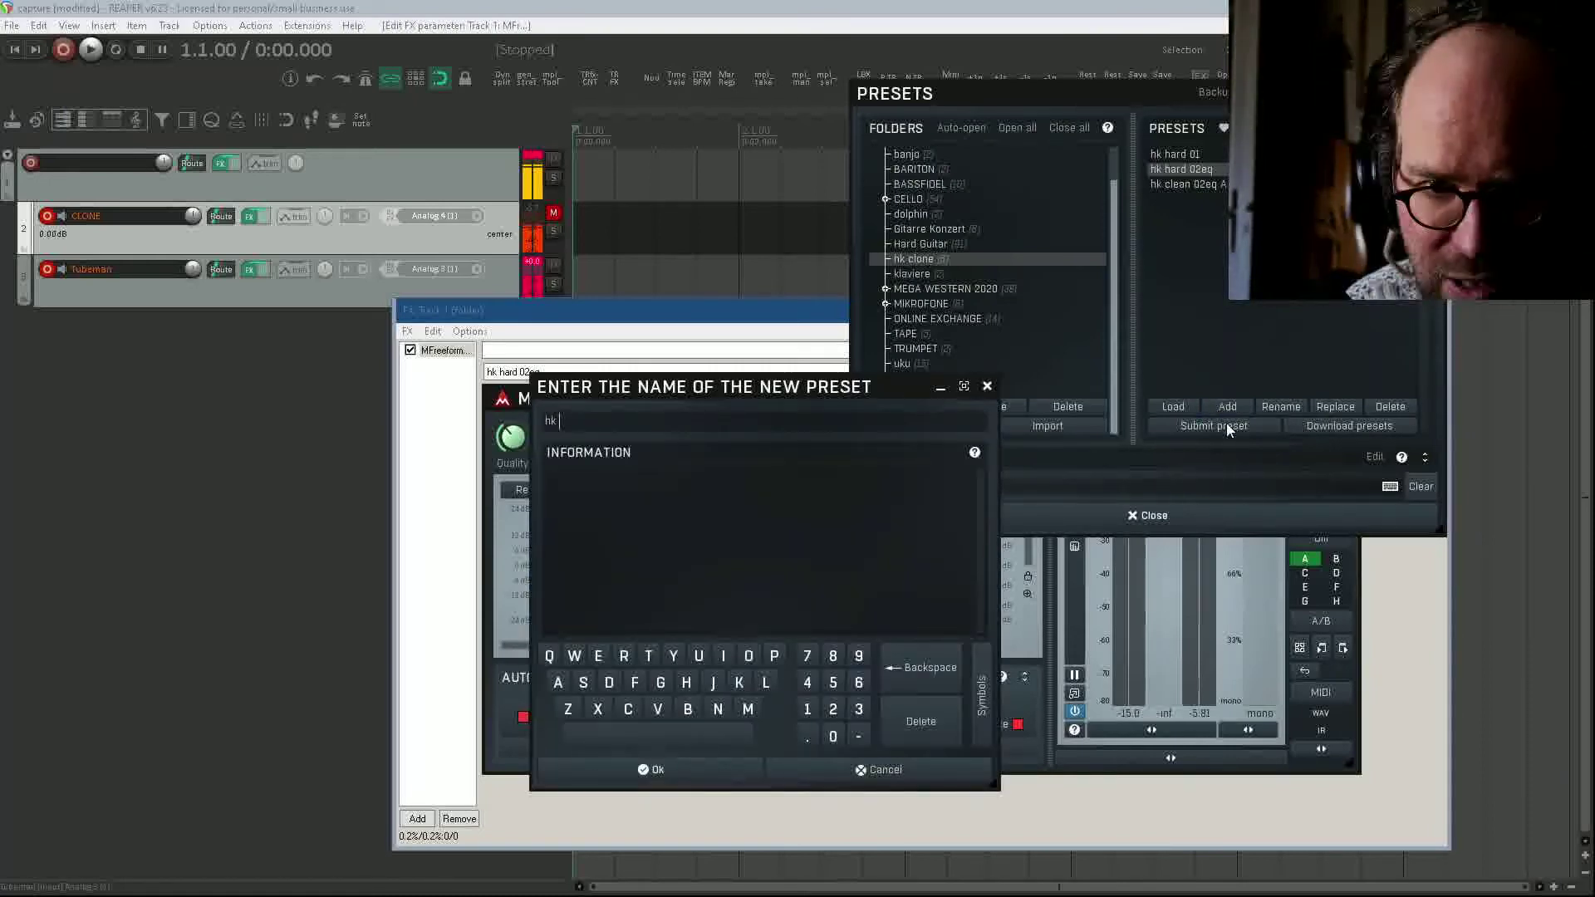
type("hard ")
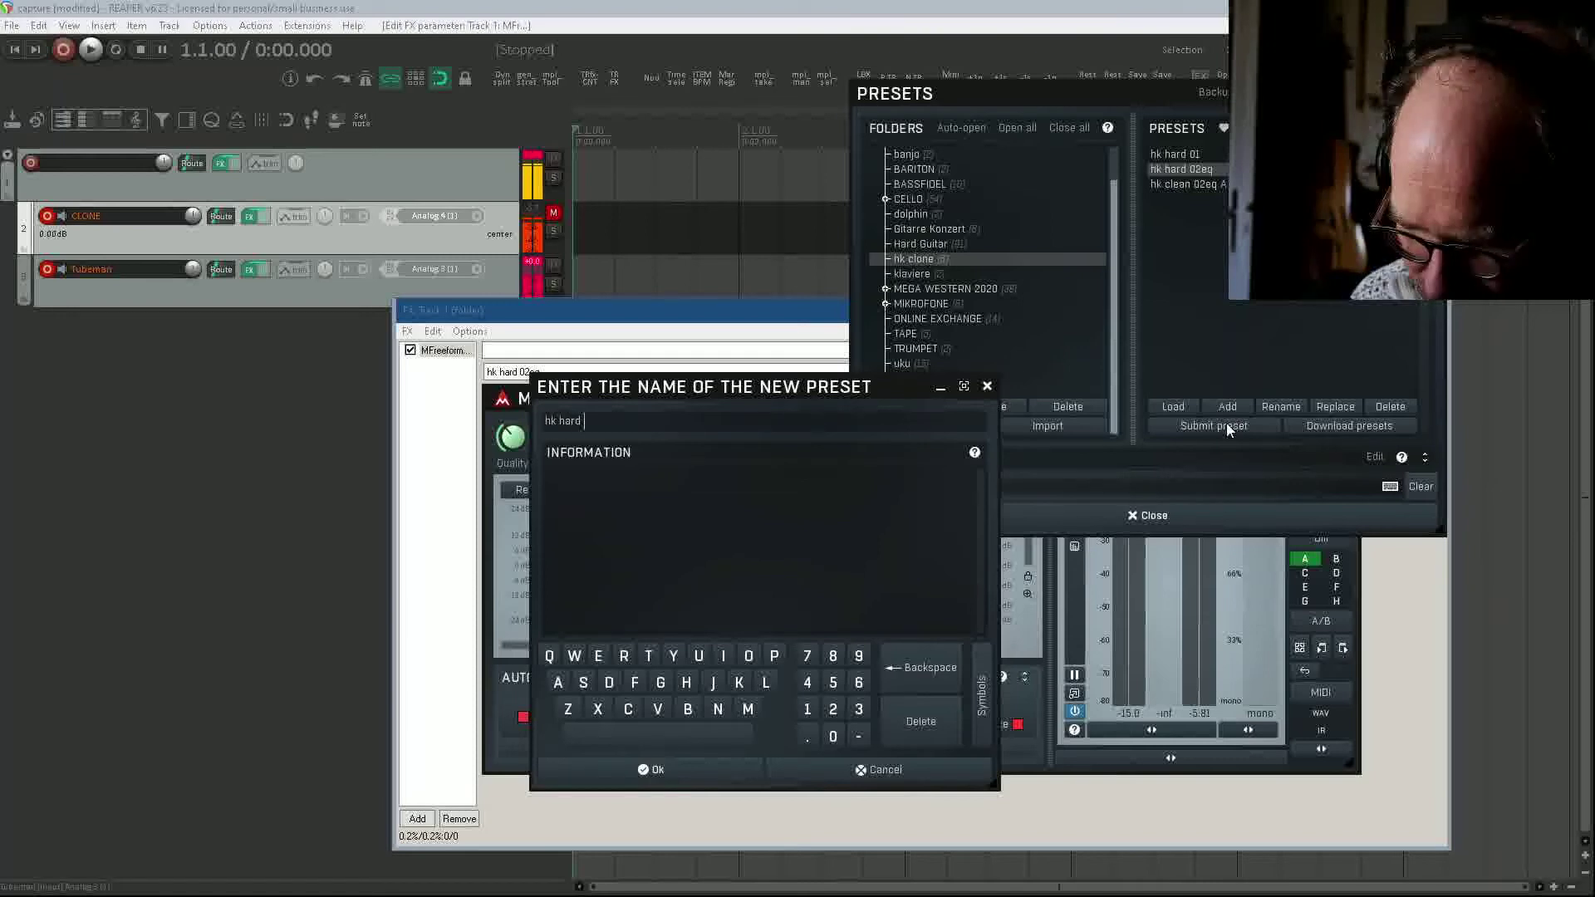
type("EQ ")
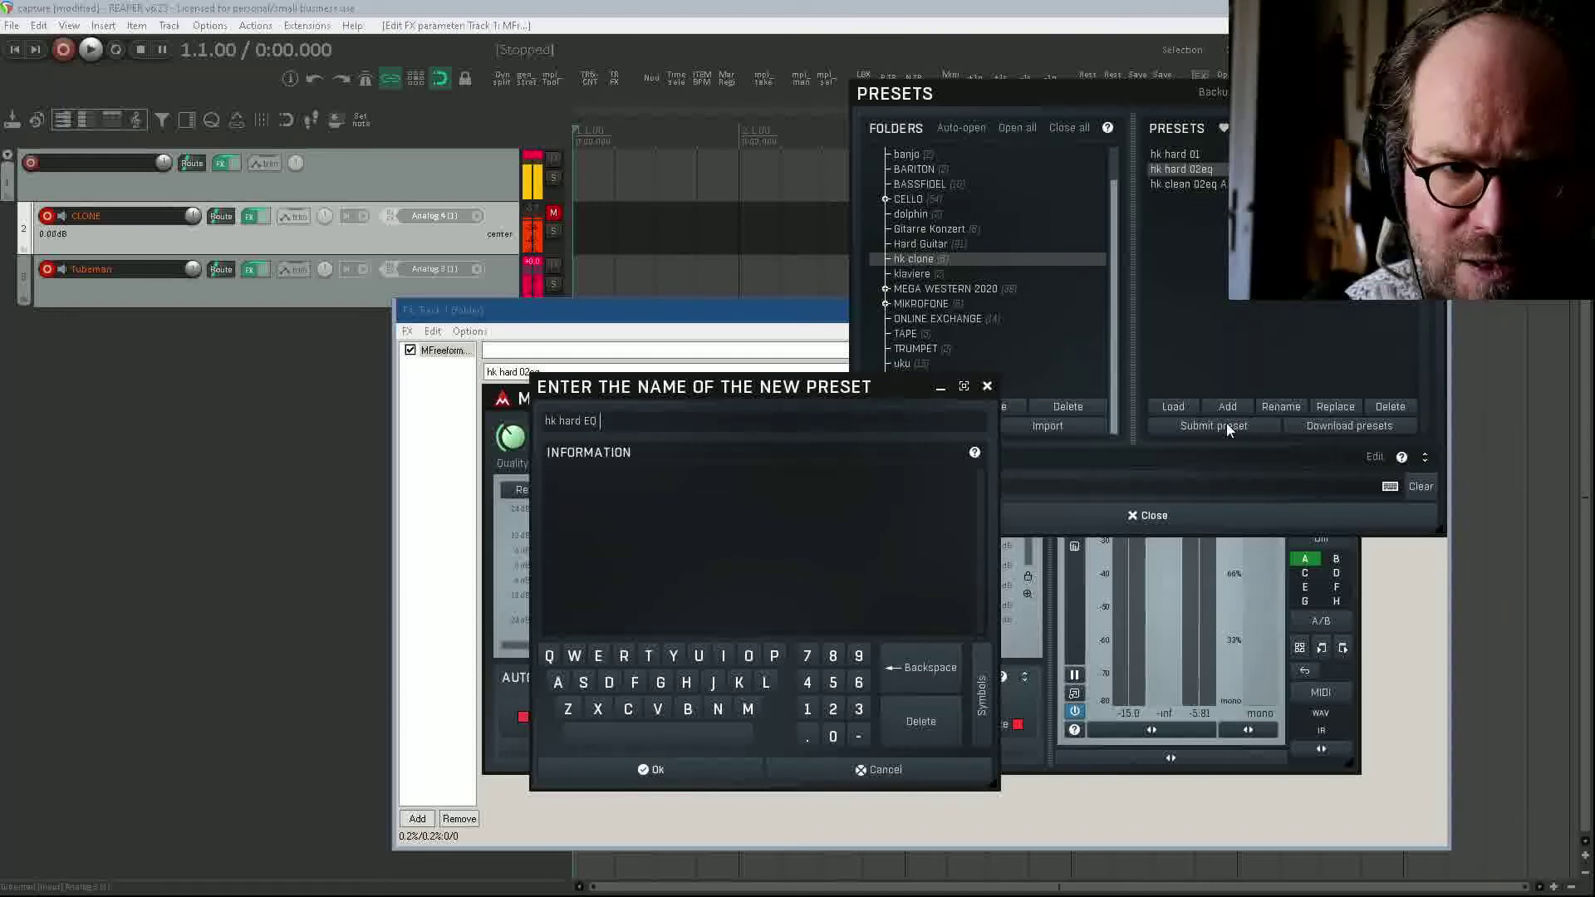
type("03")
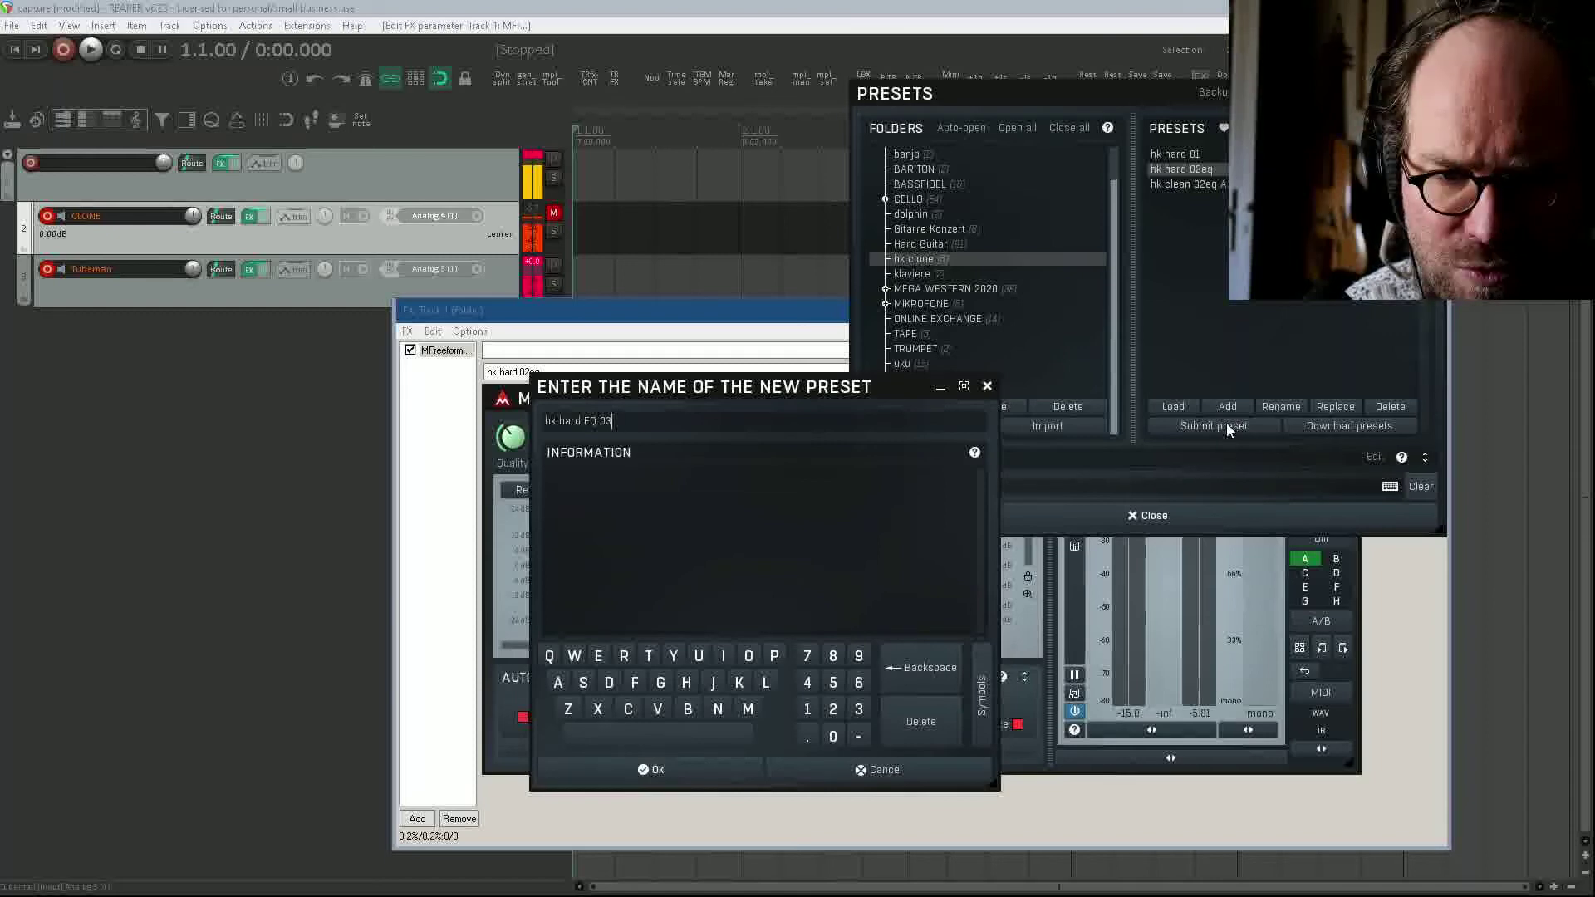
left_click(718, 768)
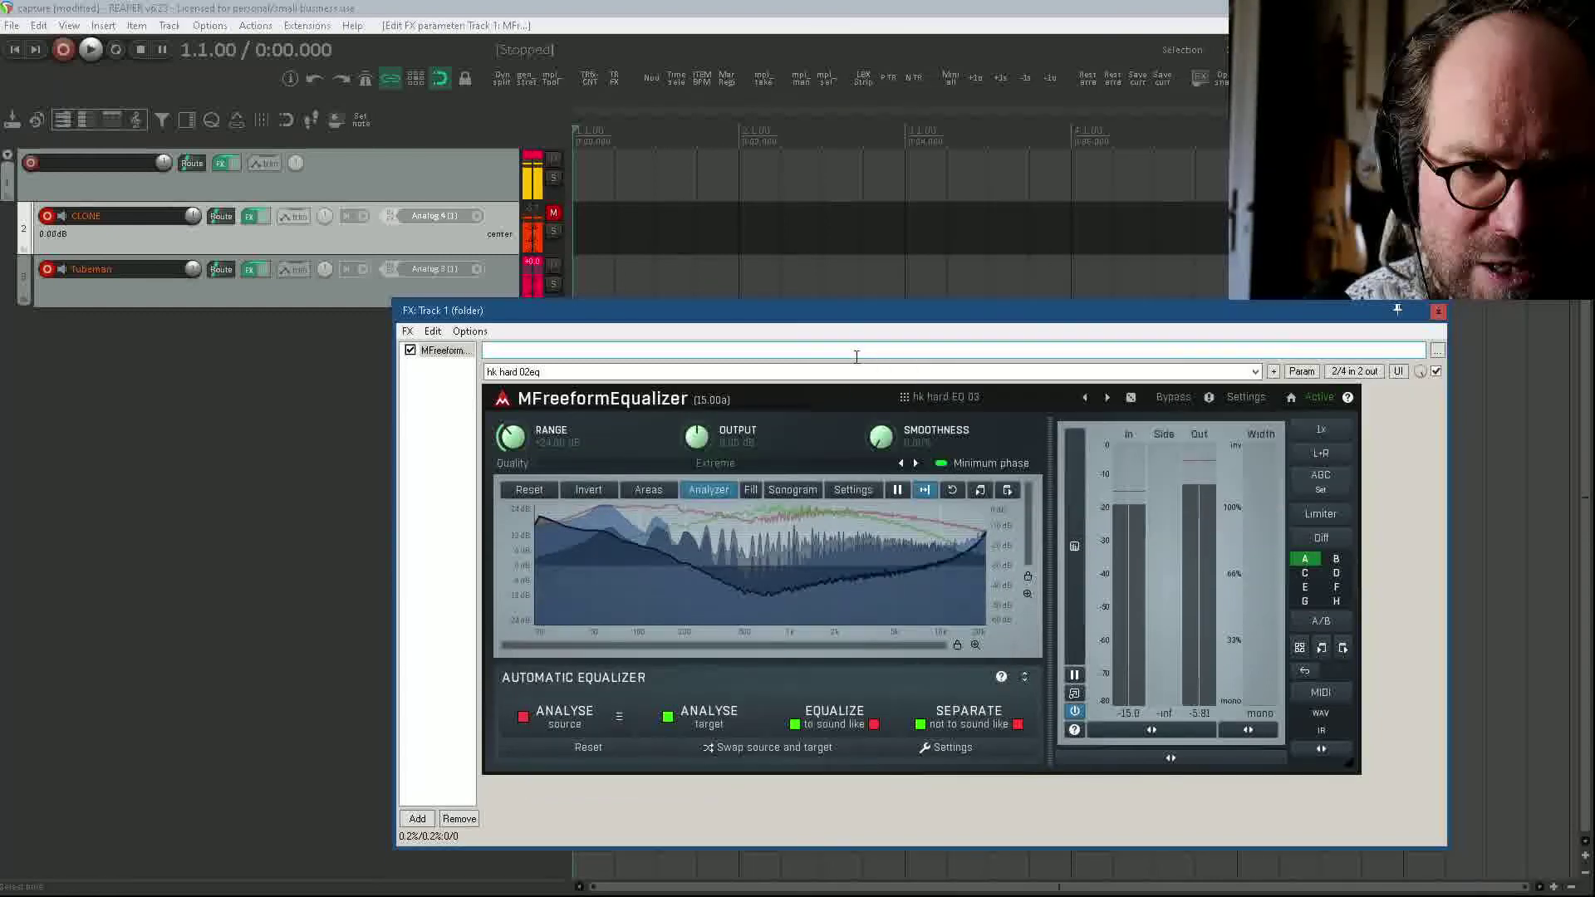
Step: Rename the hk clean 02eq A preset in the hk clone folder, dropping its trailing A, and close the preset browser
left_click(939, 399)
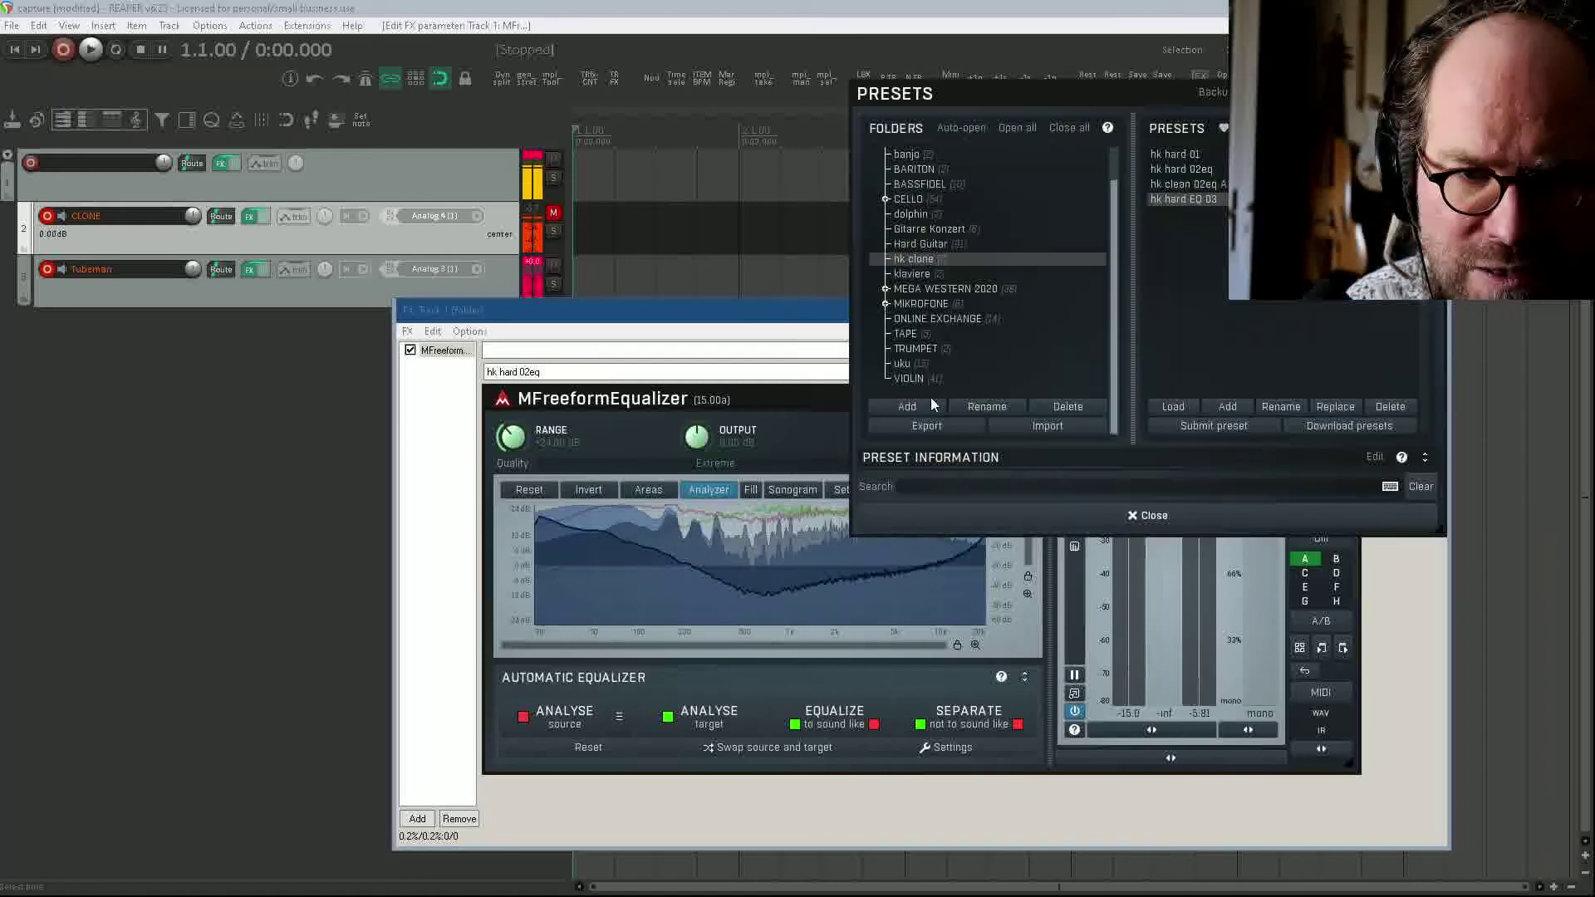
left_click(1196, 184)
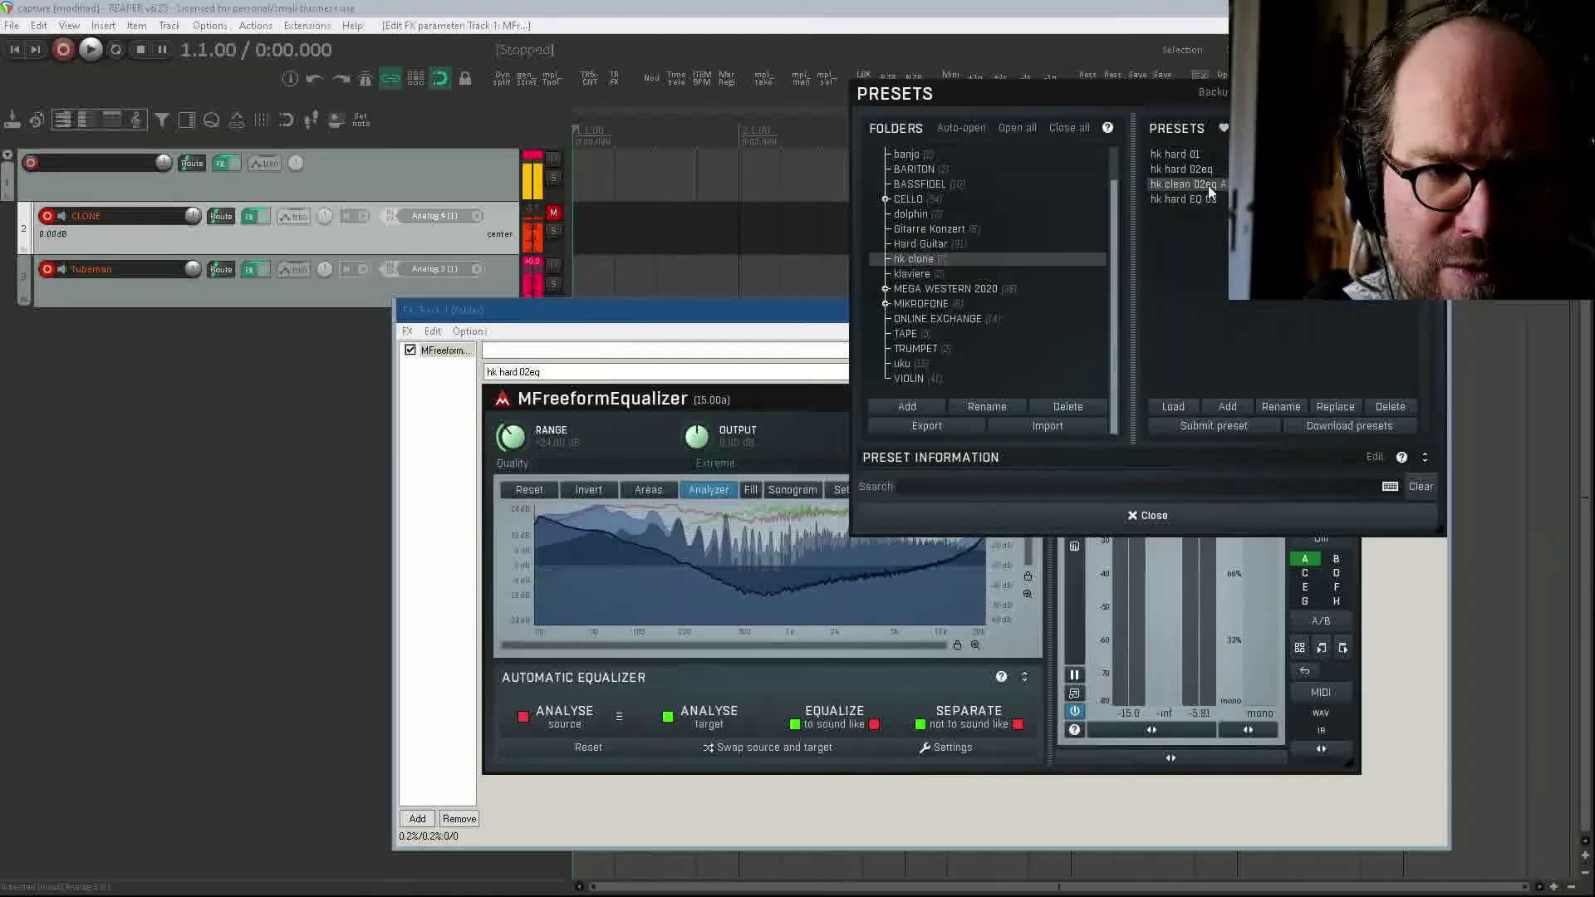
left_click(1281, 407)
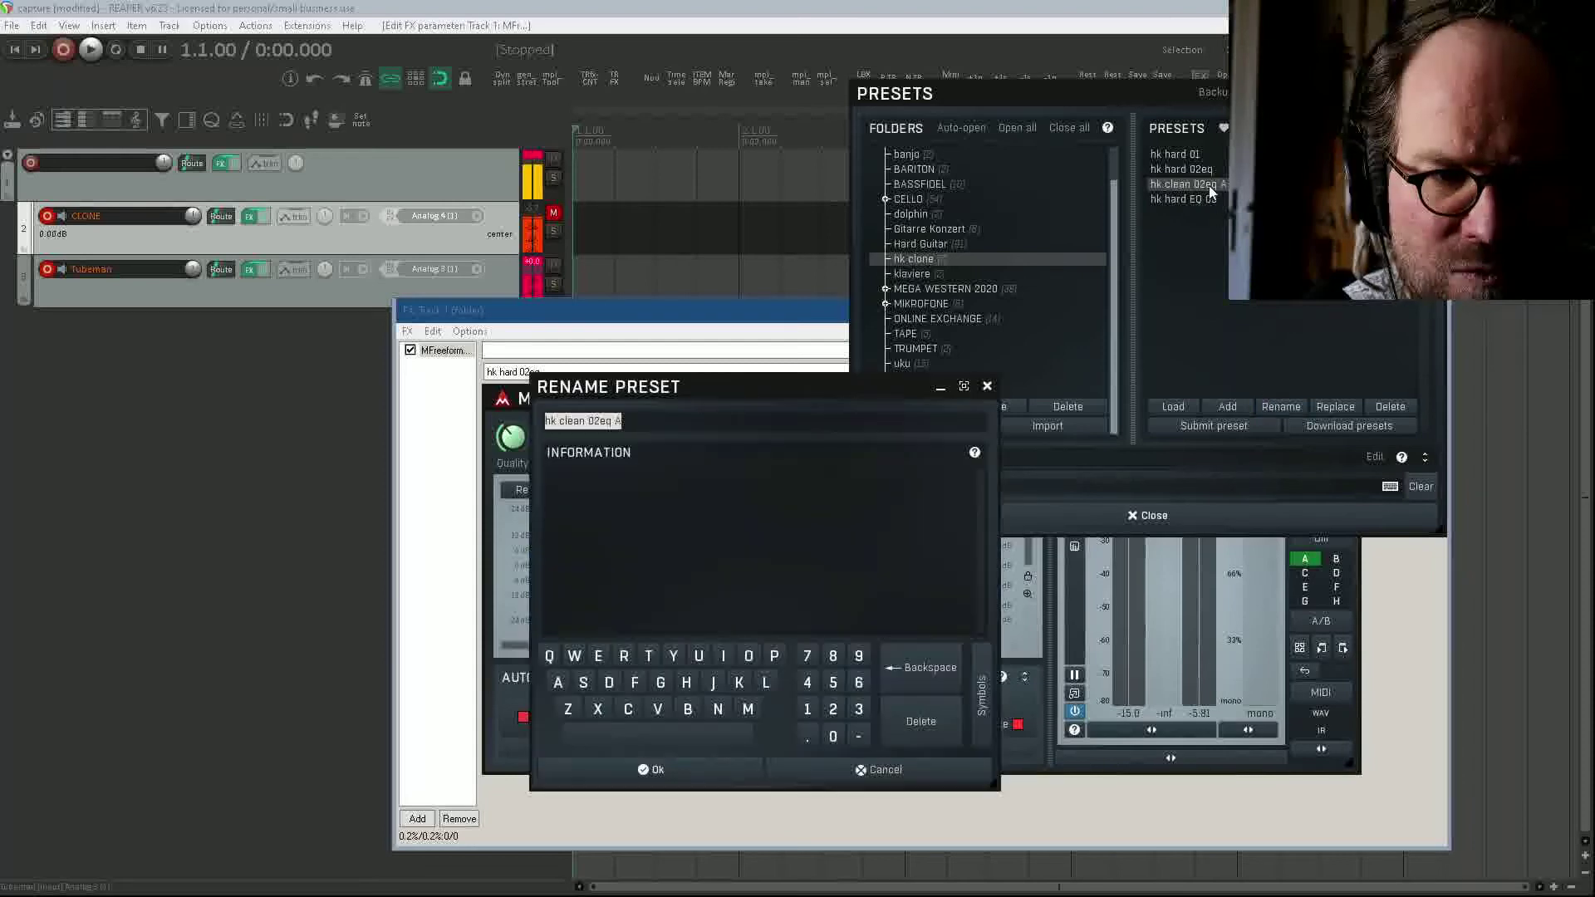
key("End")
key("shift+Left")
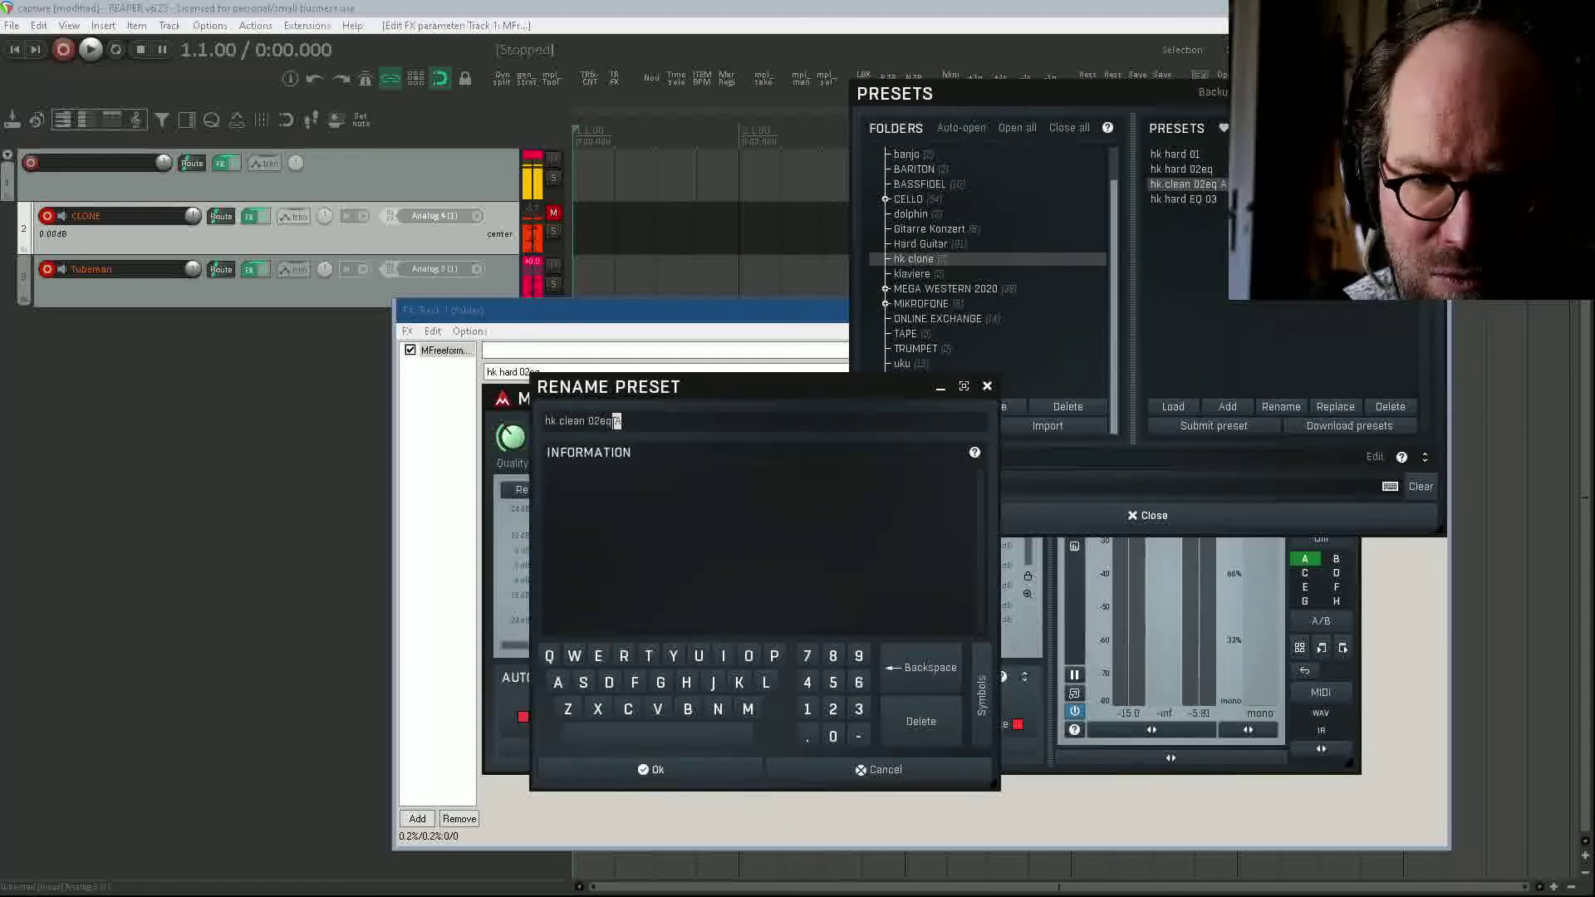
key("shift+Left")
key("shift+Left")
key("shift+Left")
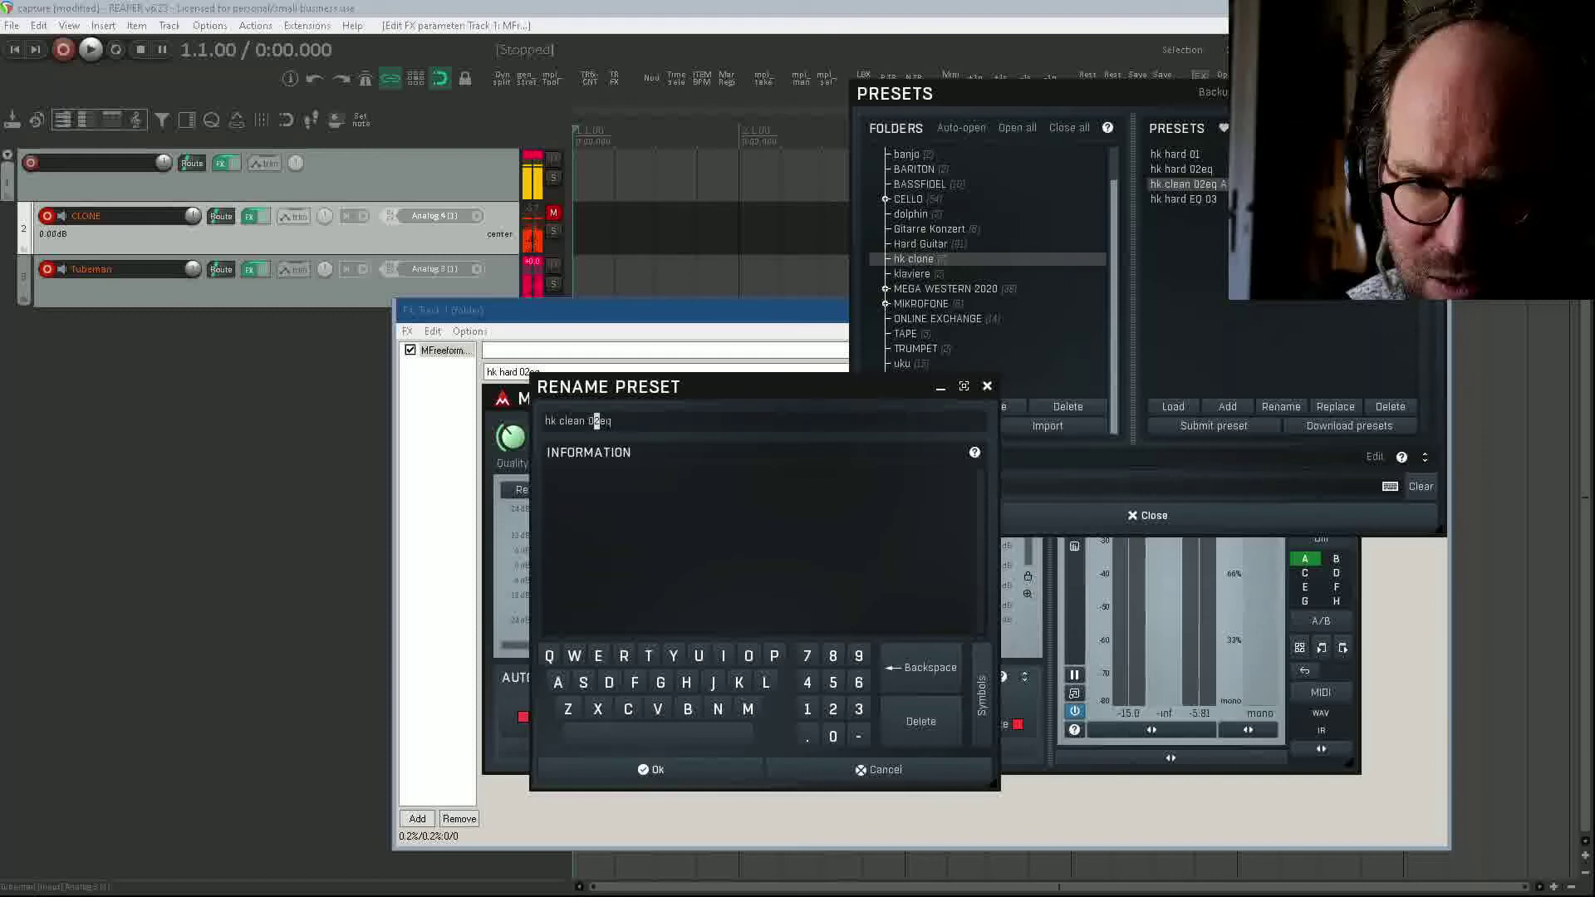
left_click(698, 766)
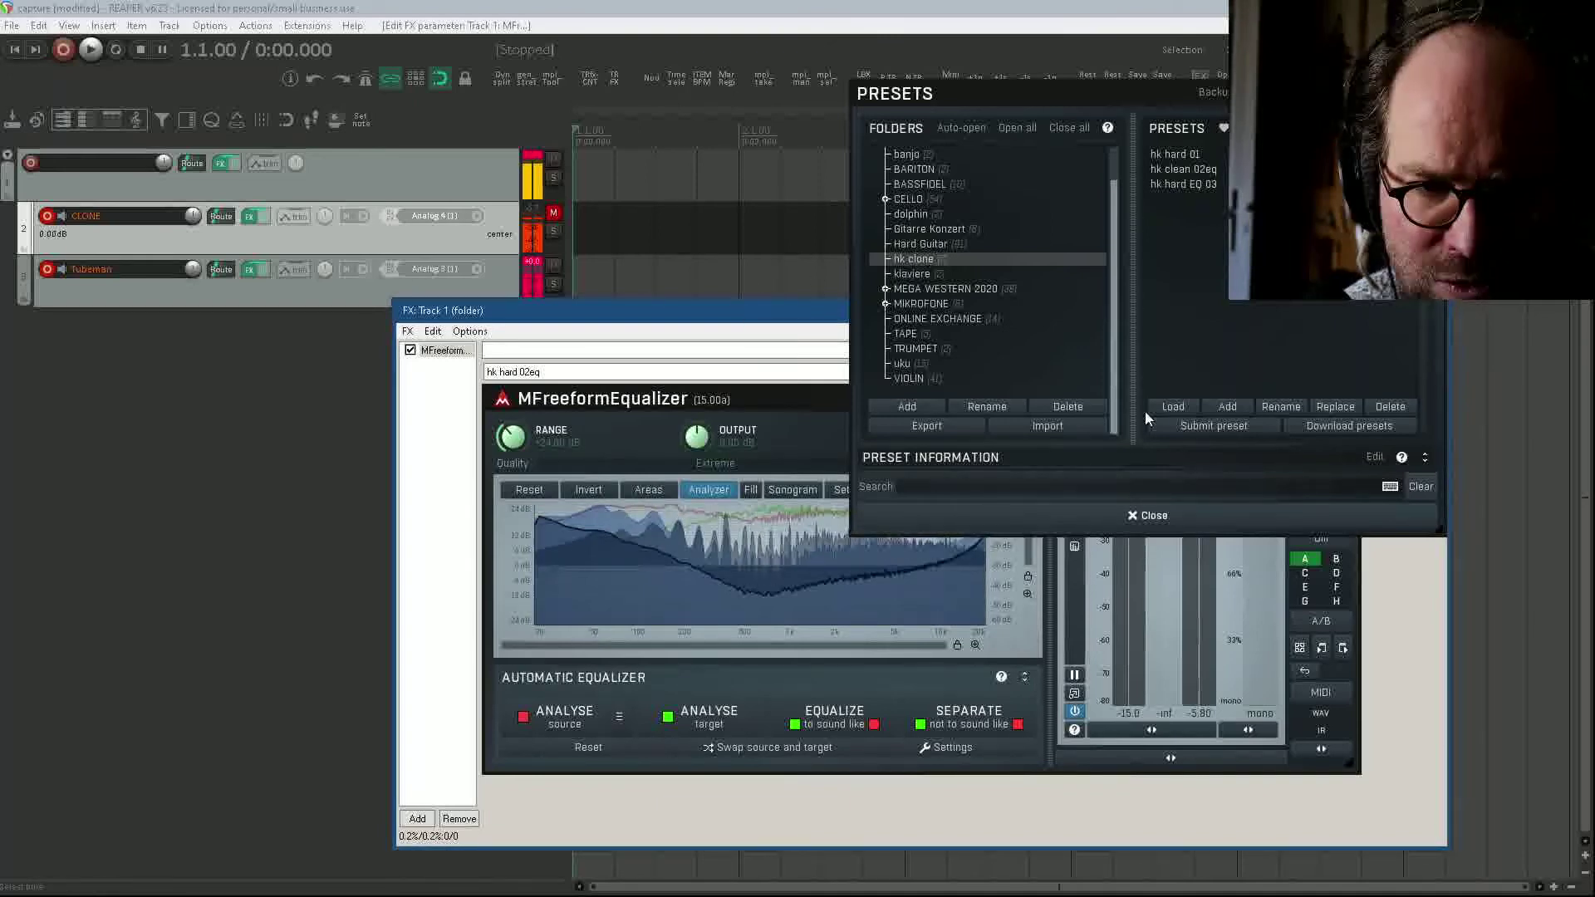
left_click(1154, 517)
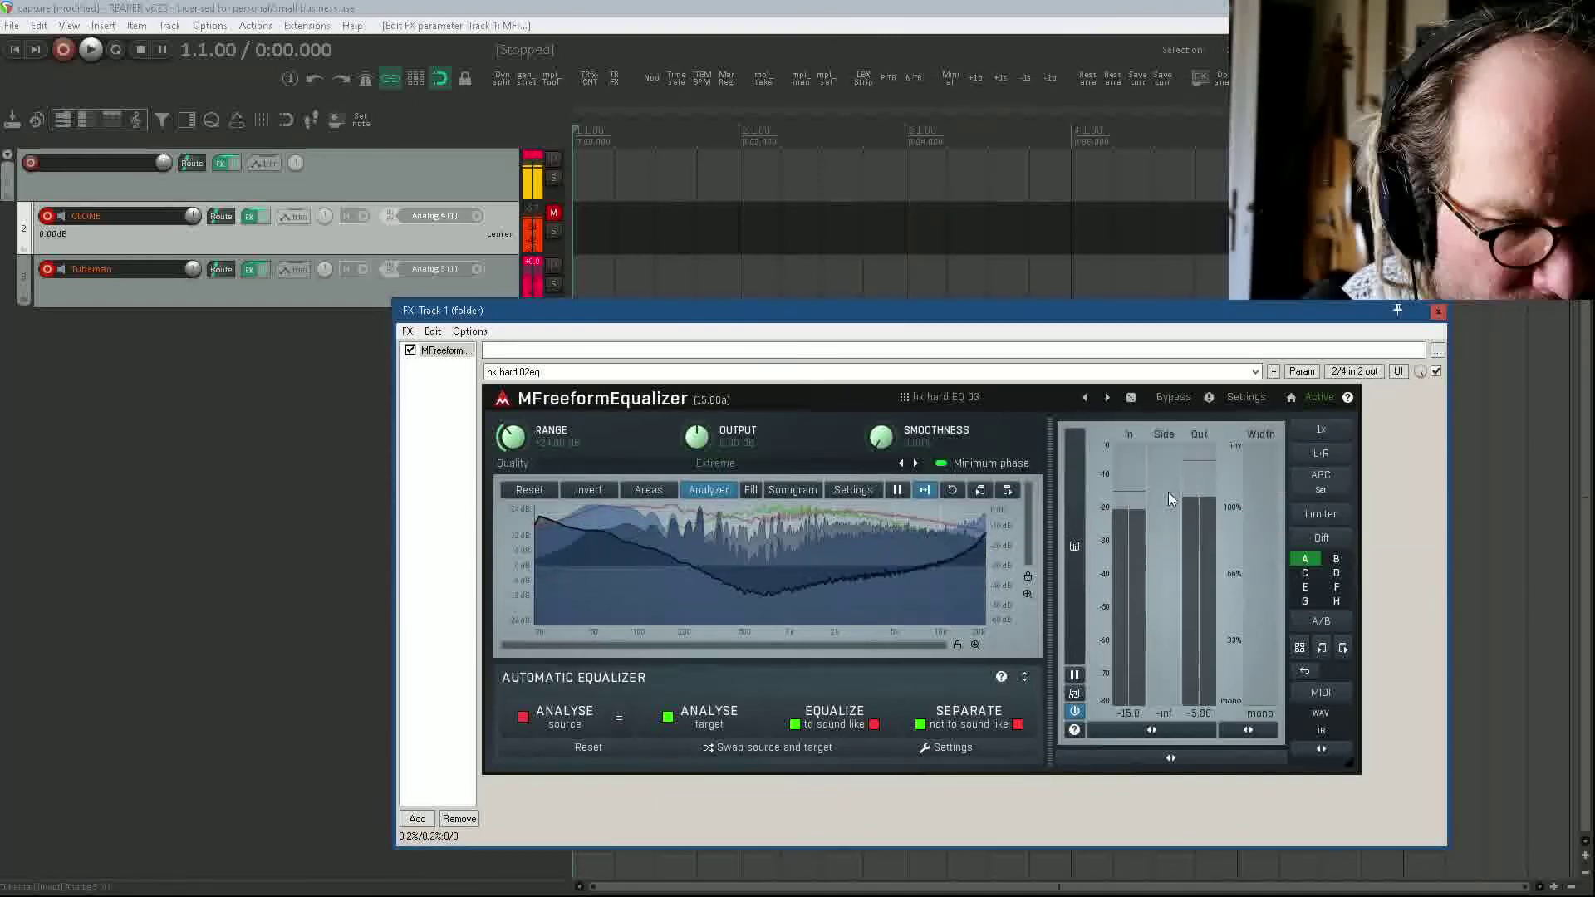
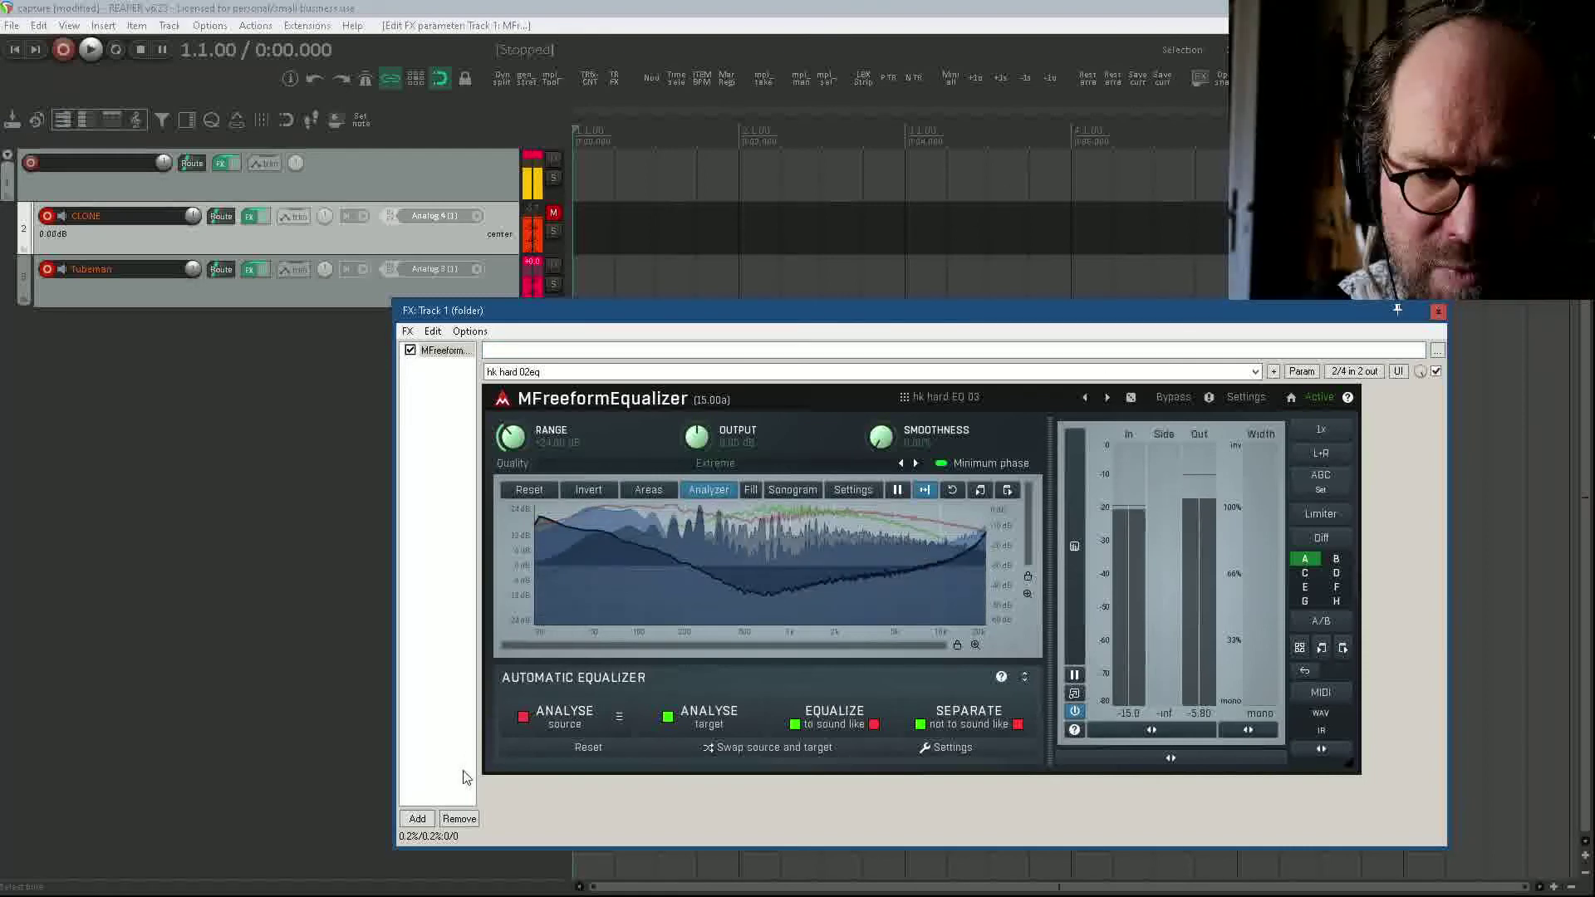
Step: Run another source analysis in the automatic equalizer and save the curve as preset hk hard EQ 04
left_click(532, 728)
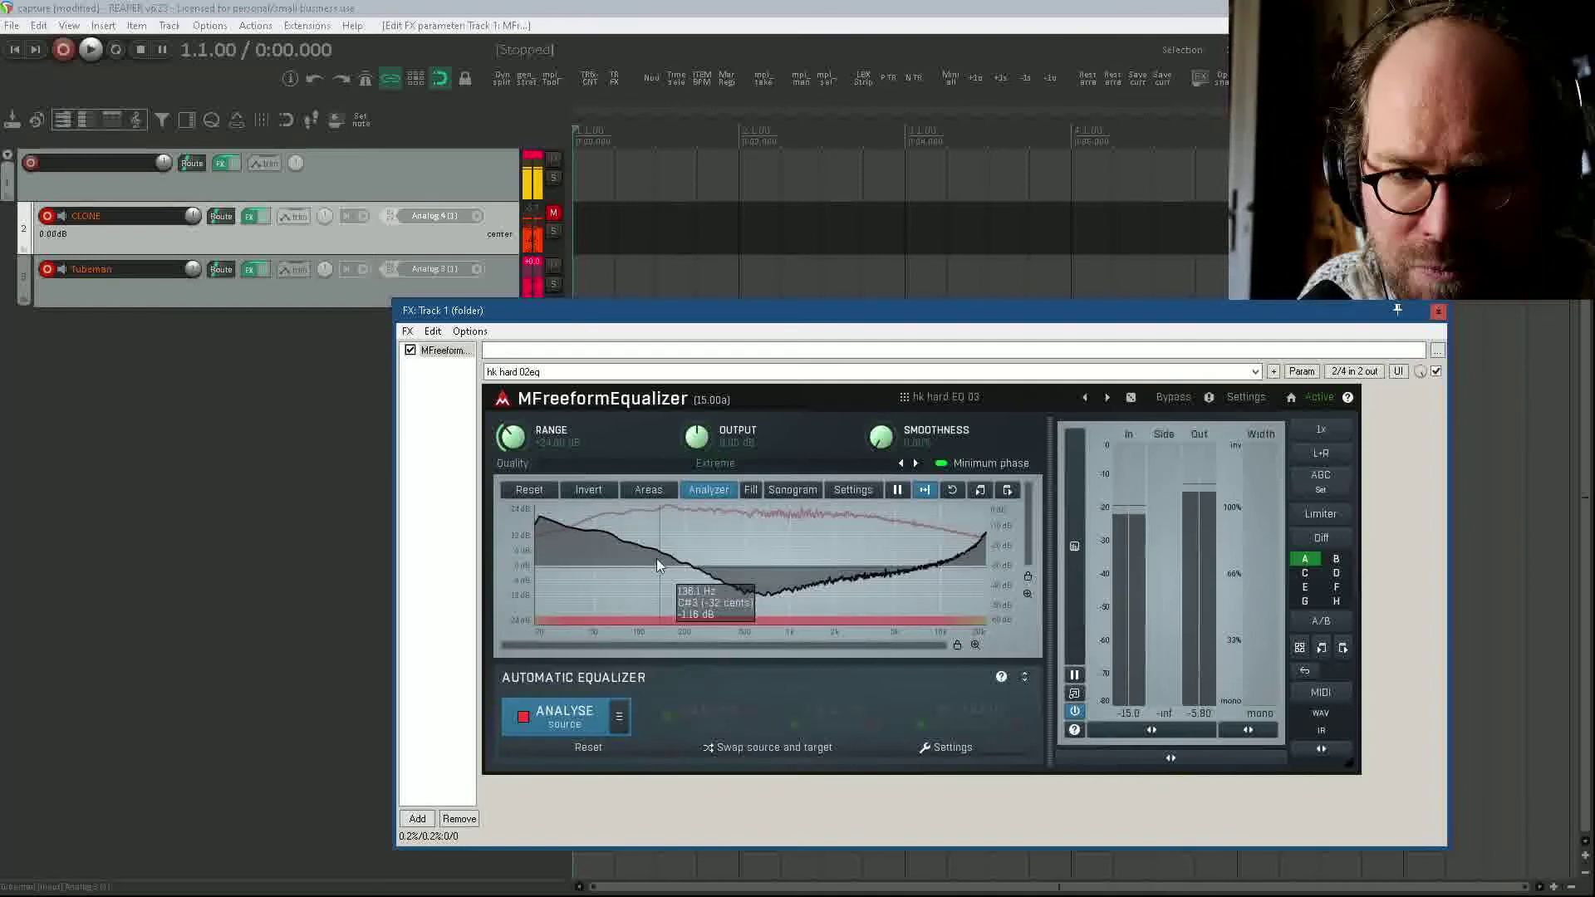
left_click(564, 714)
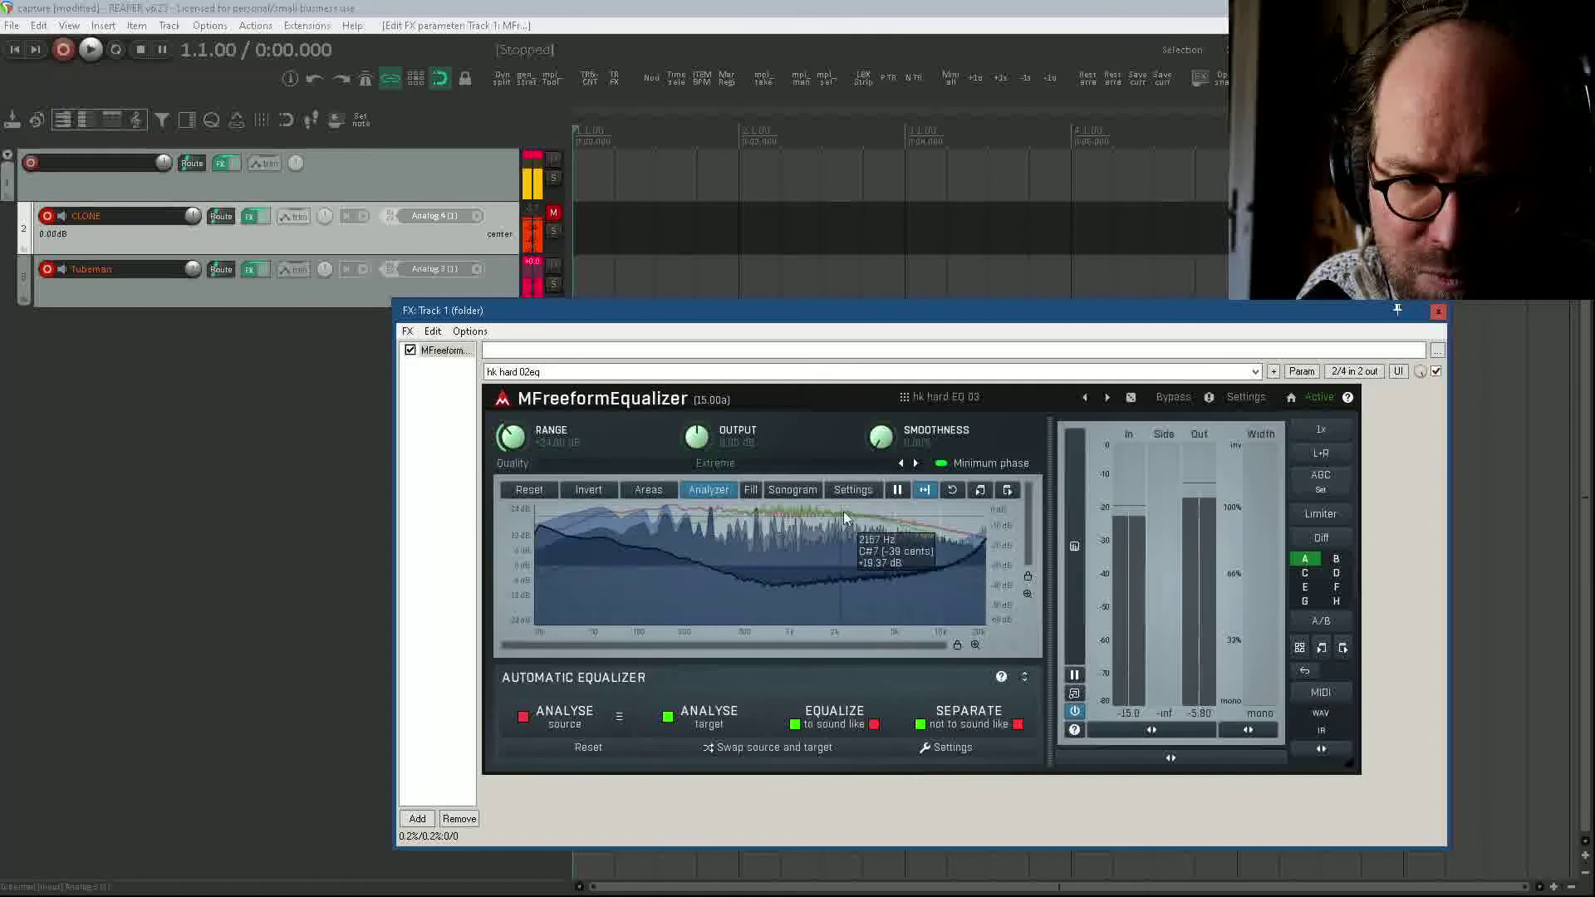
left_click(944, 397)
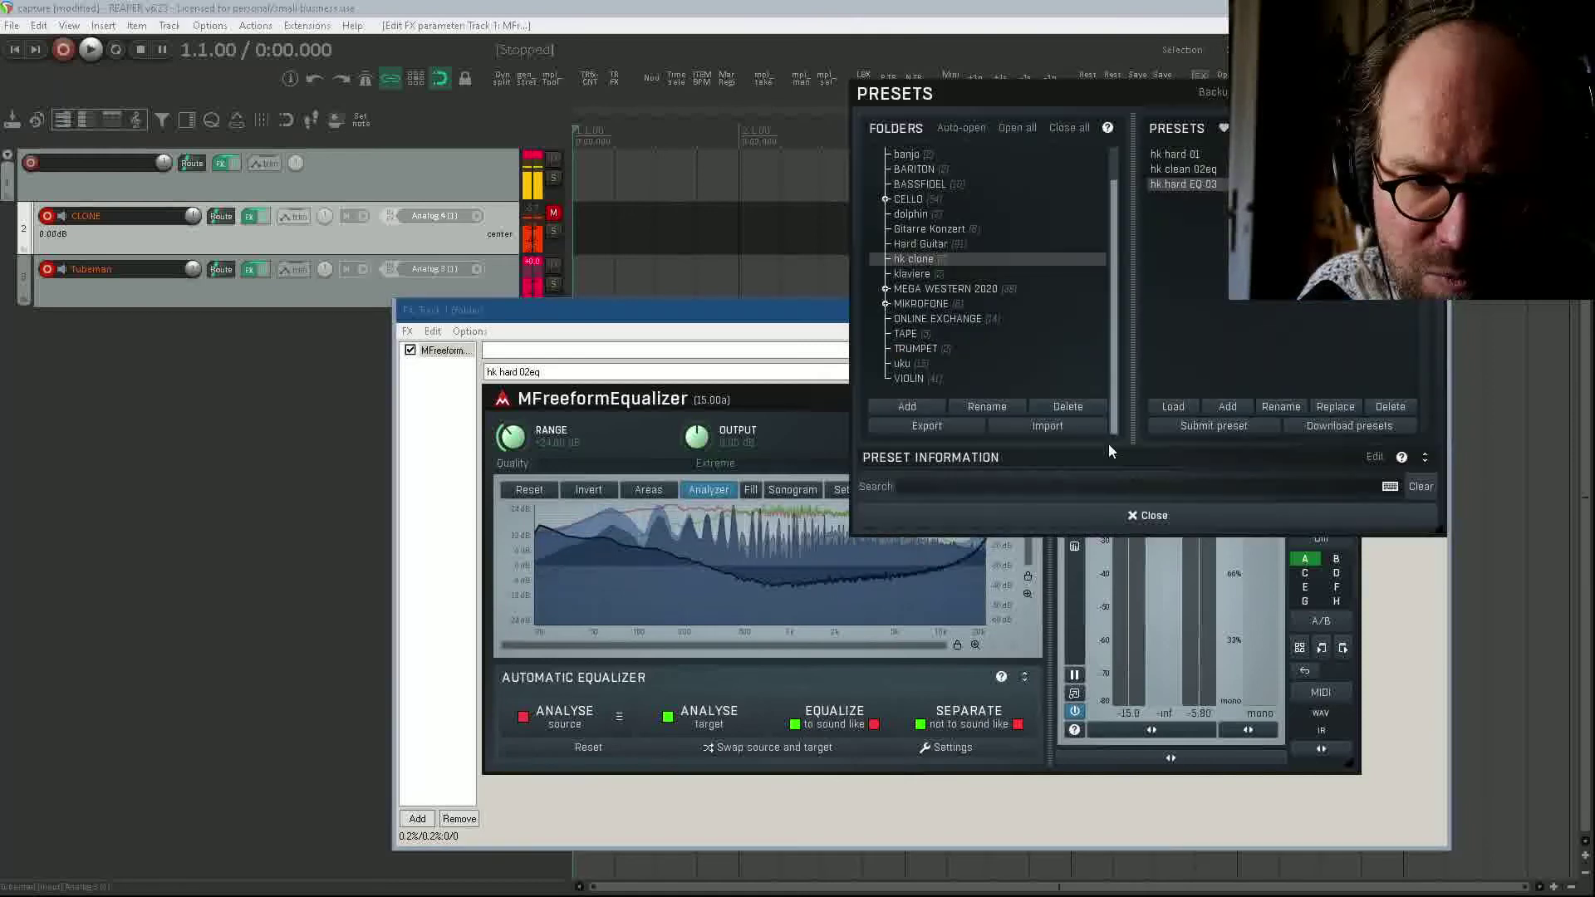
left_click(1227, 406)
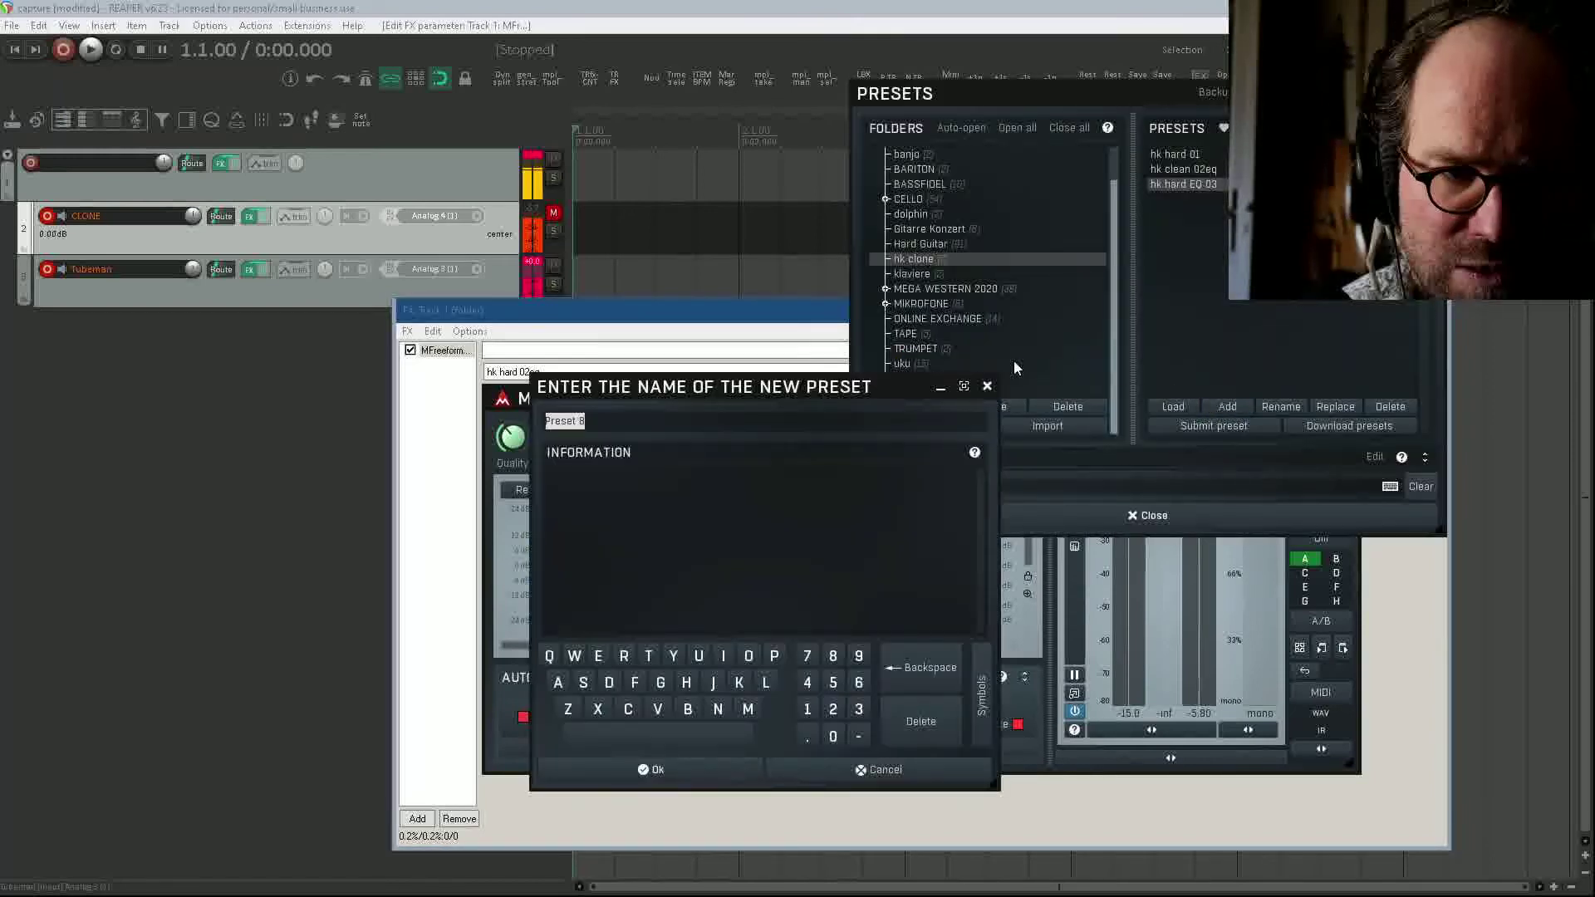
type("hk hard EQ 04")
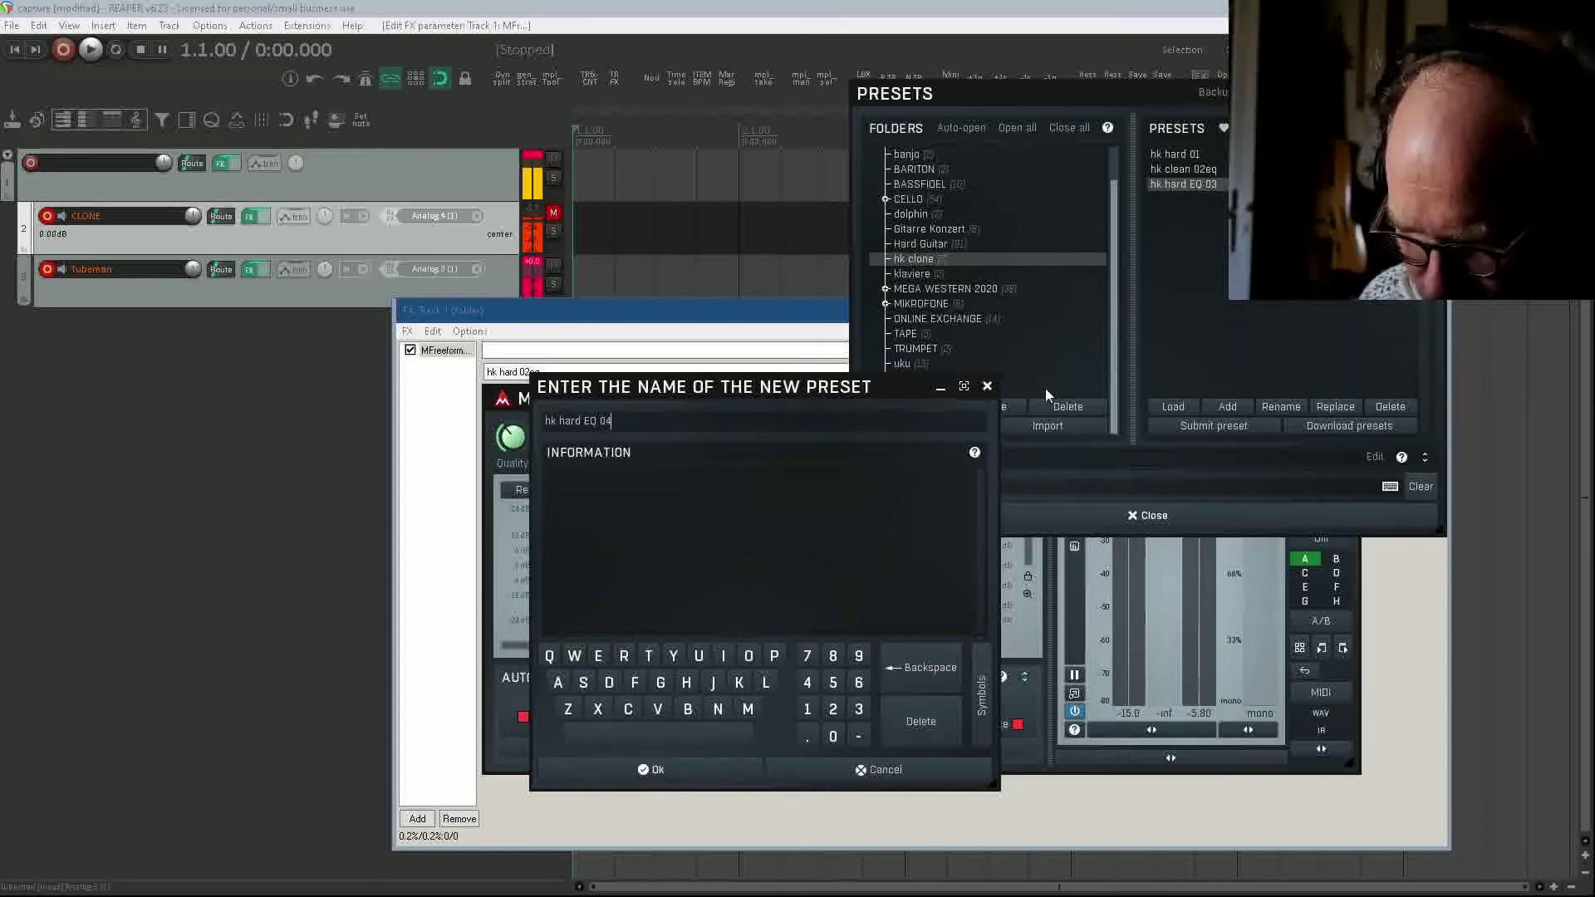
key("Return")
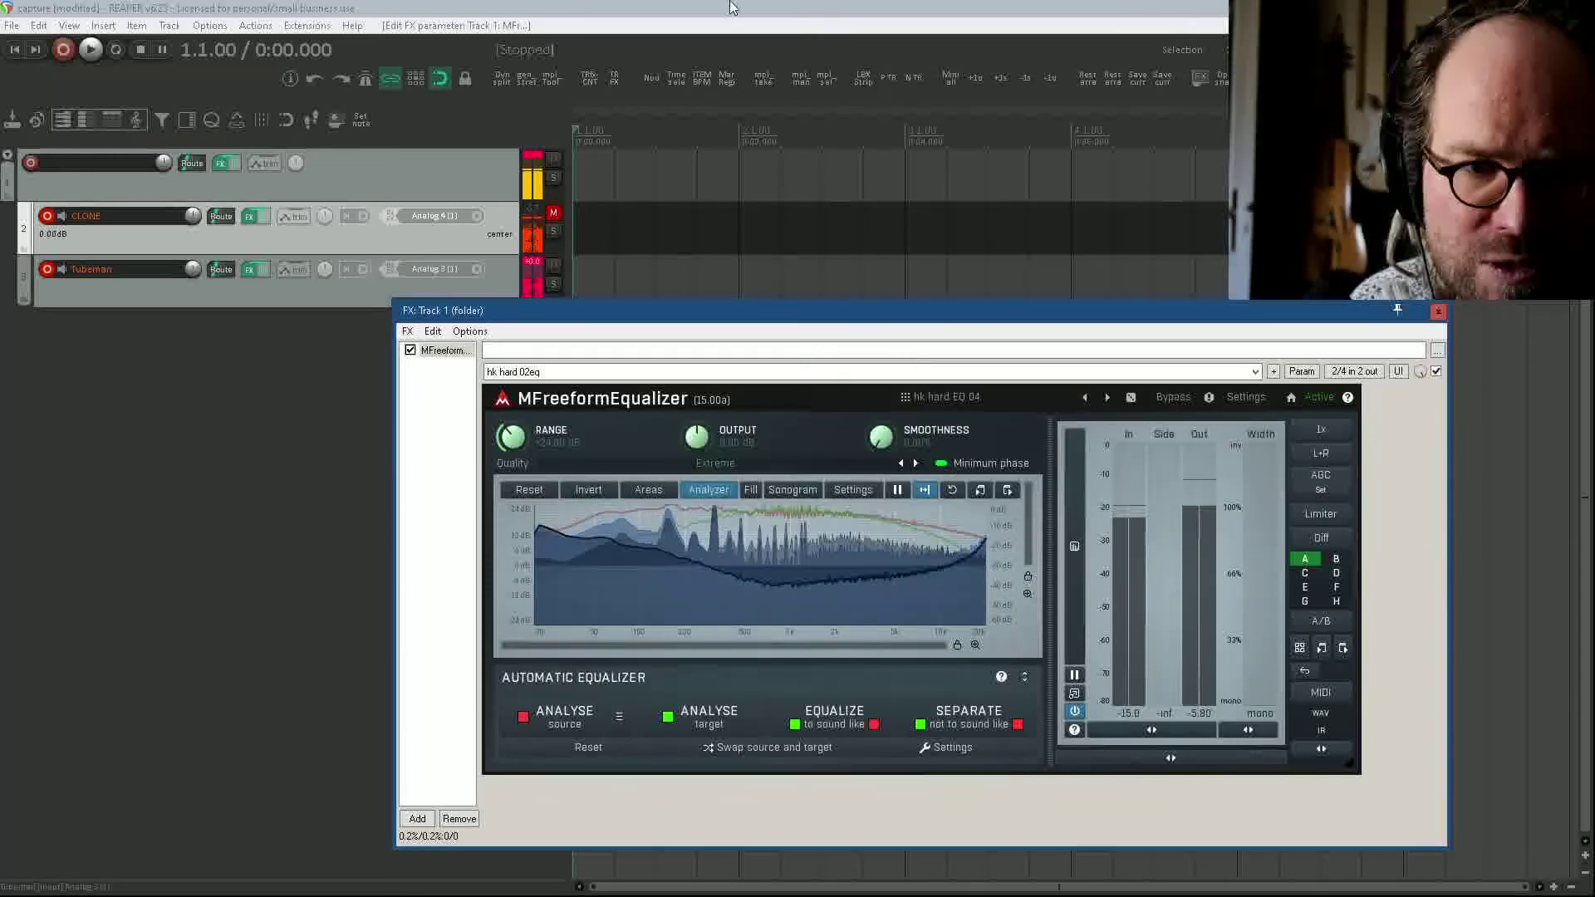
Step: Disable the equalizer on the folder track and switch monitoring to the clone by muting the Tubeman track and unmuting CLONE
left_click(410, 350)
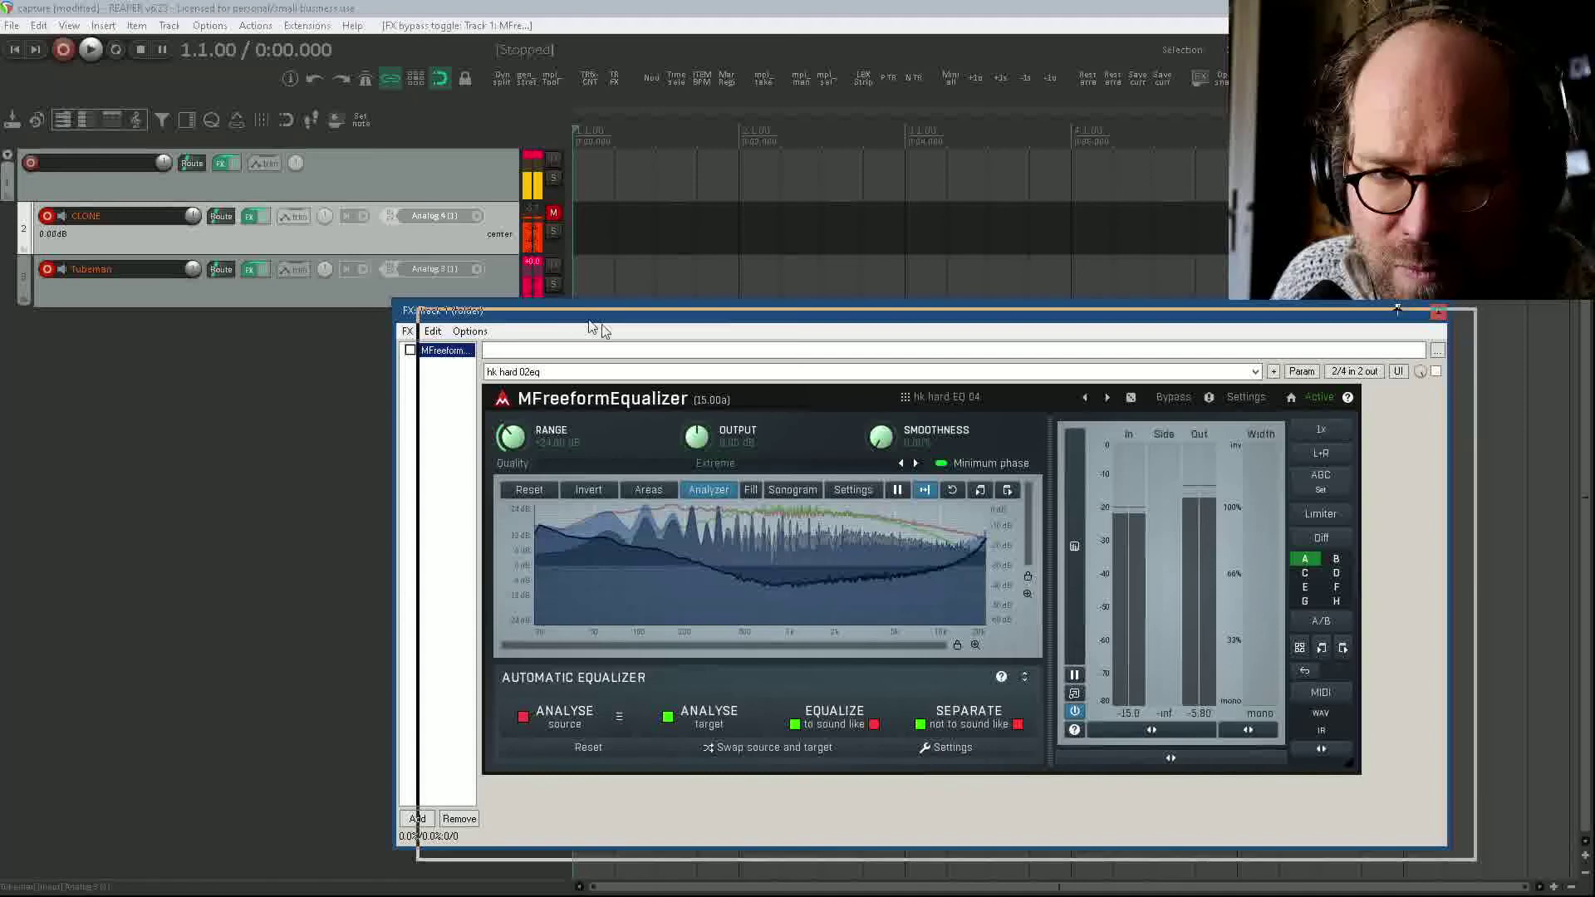
left_click_drag(564, 313, 731, 396)
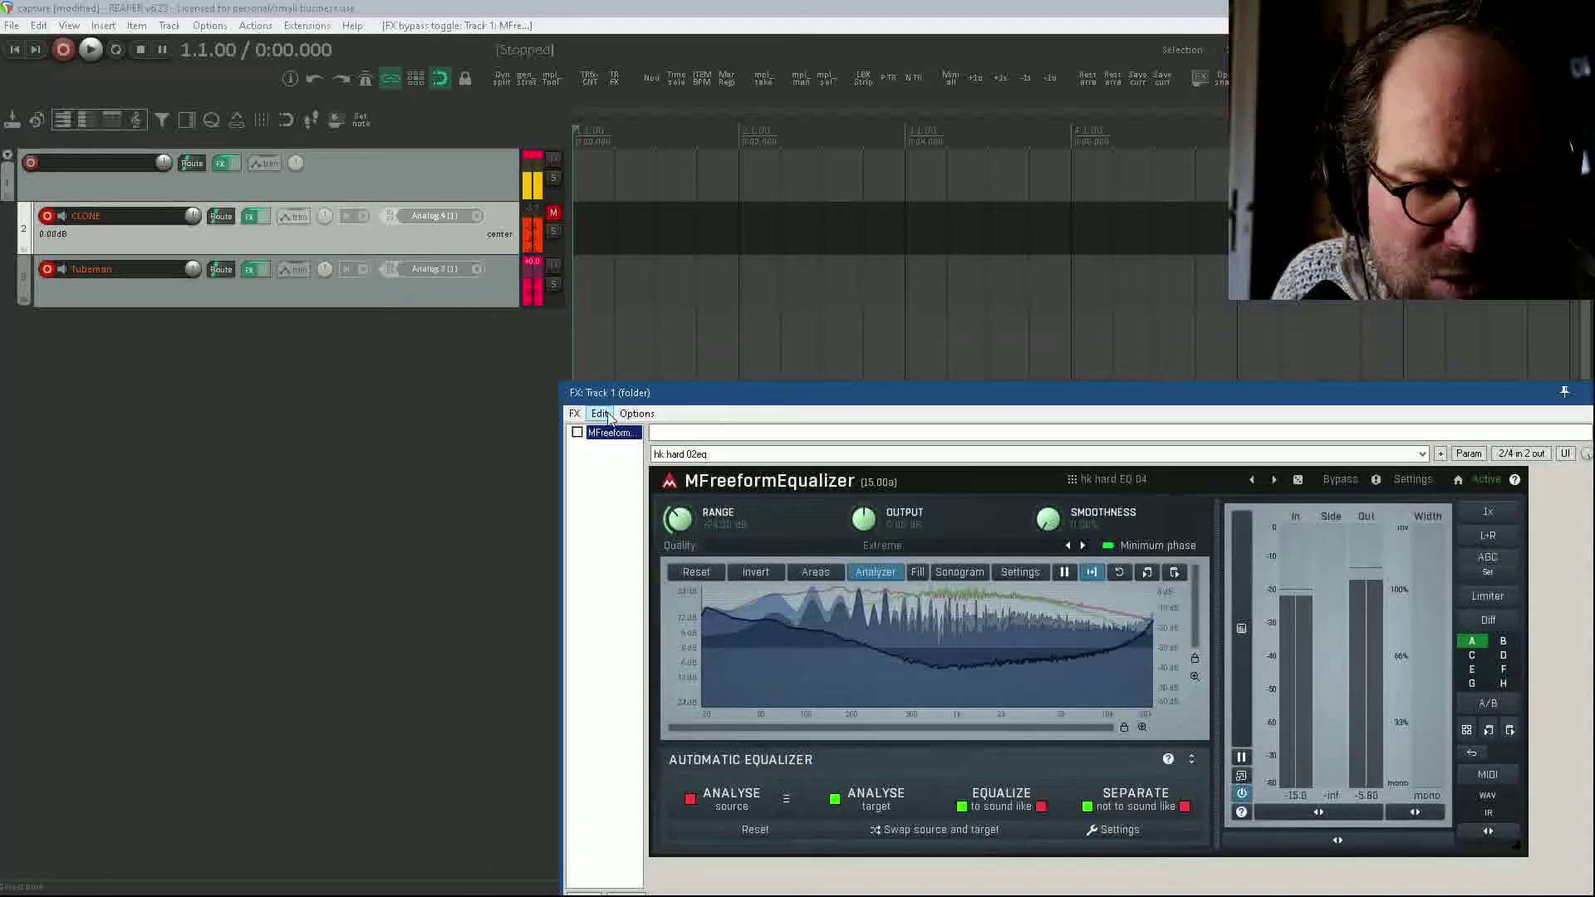
left_click(553, 266)
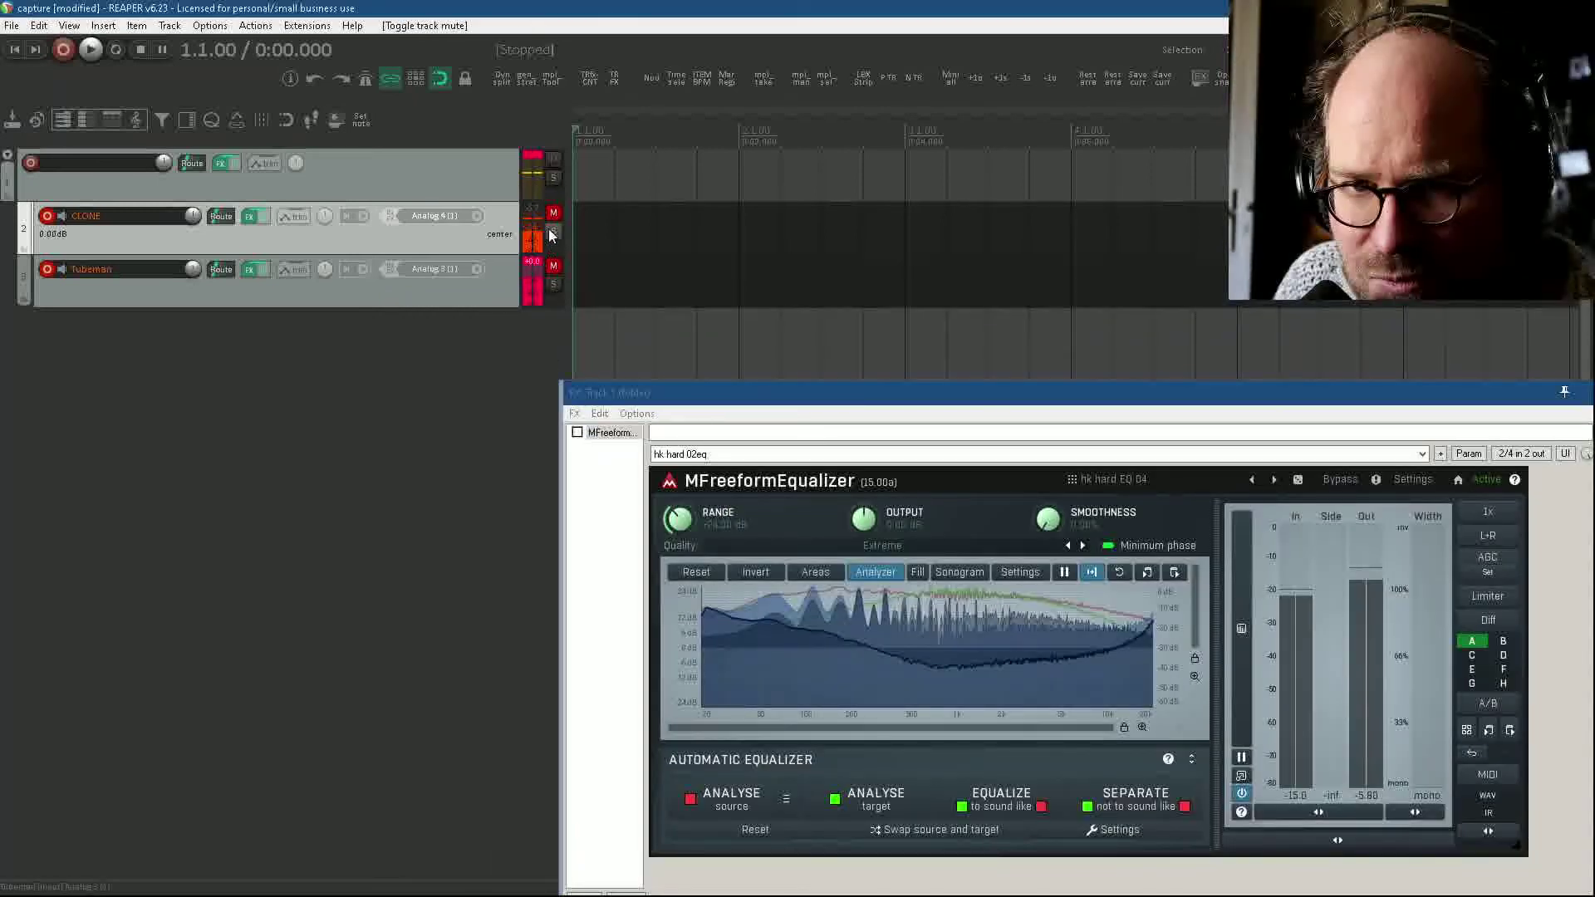
left_click(553, 214)
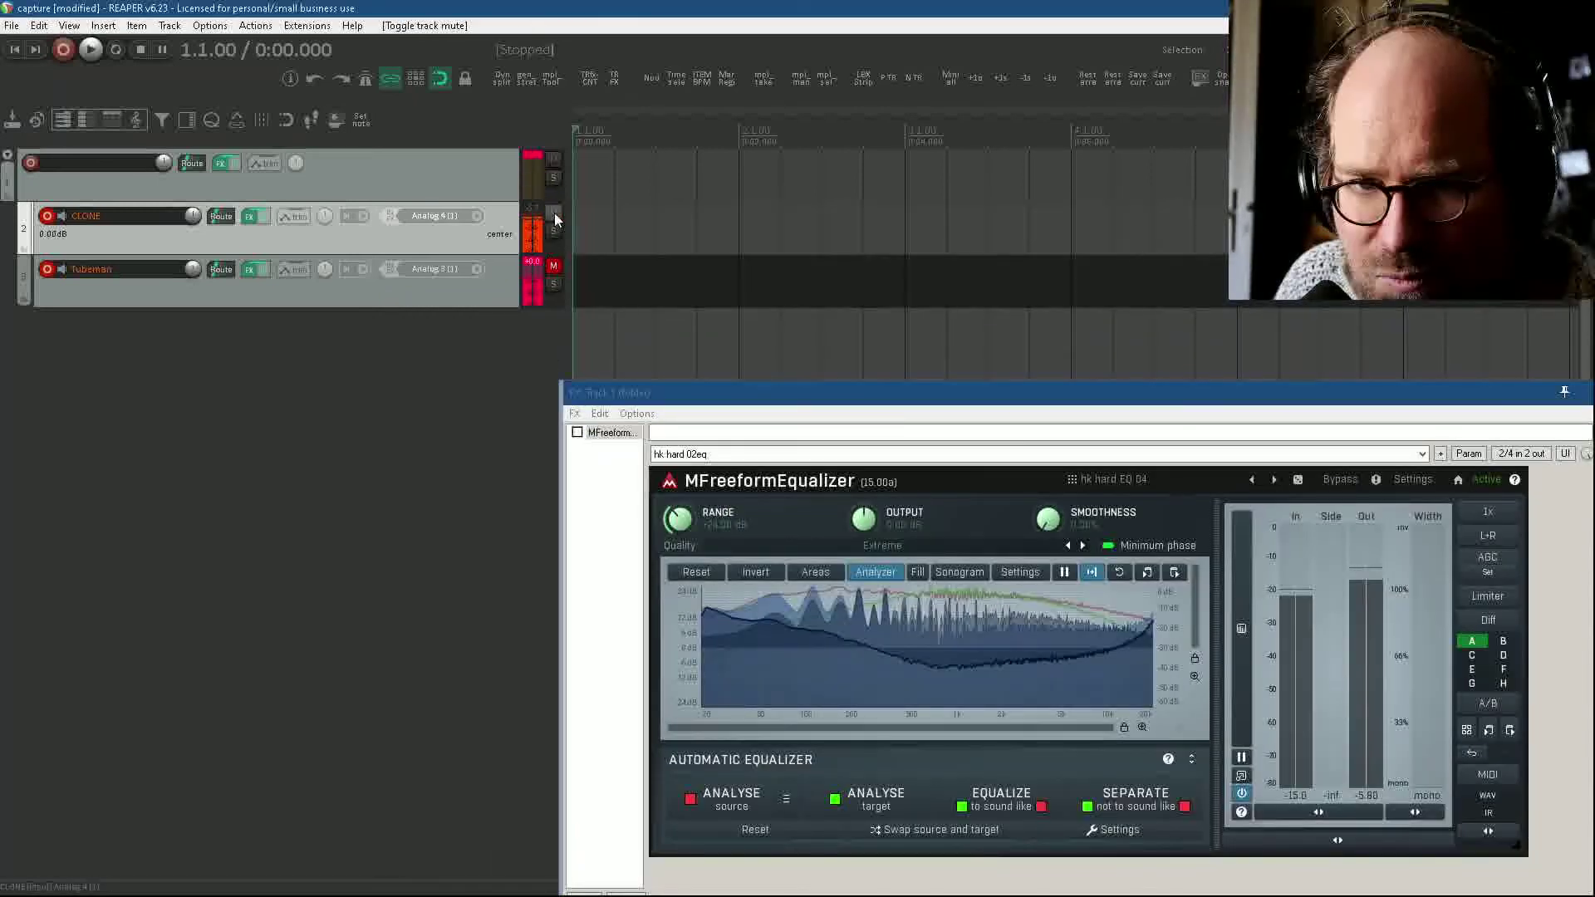
Step: Examine which impulse files the CLONE track's MXXX1 convolution module uses in filters B and A, and close its effects window
left_click(249, 216)
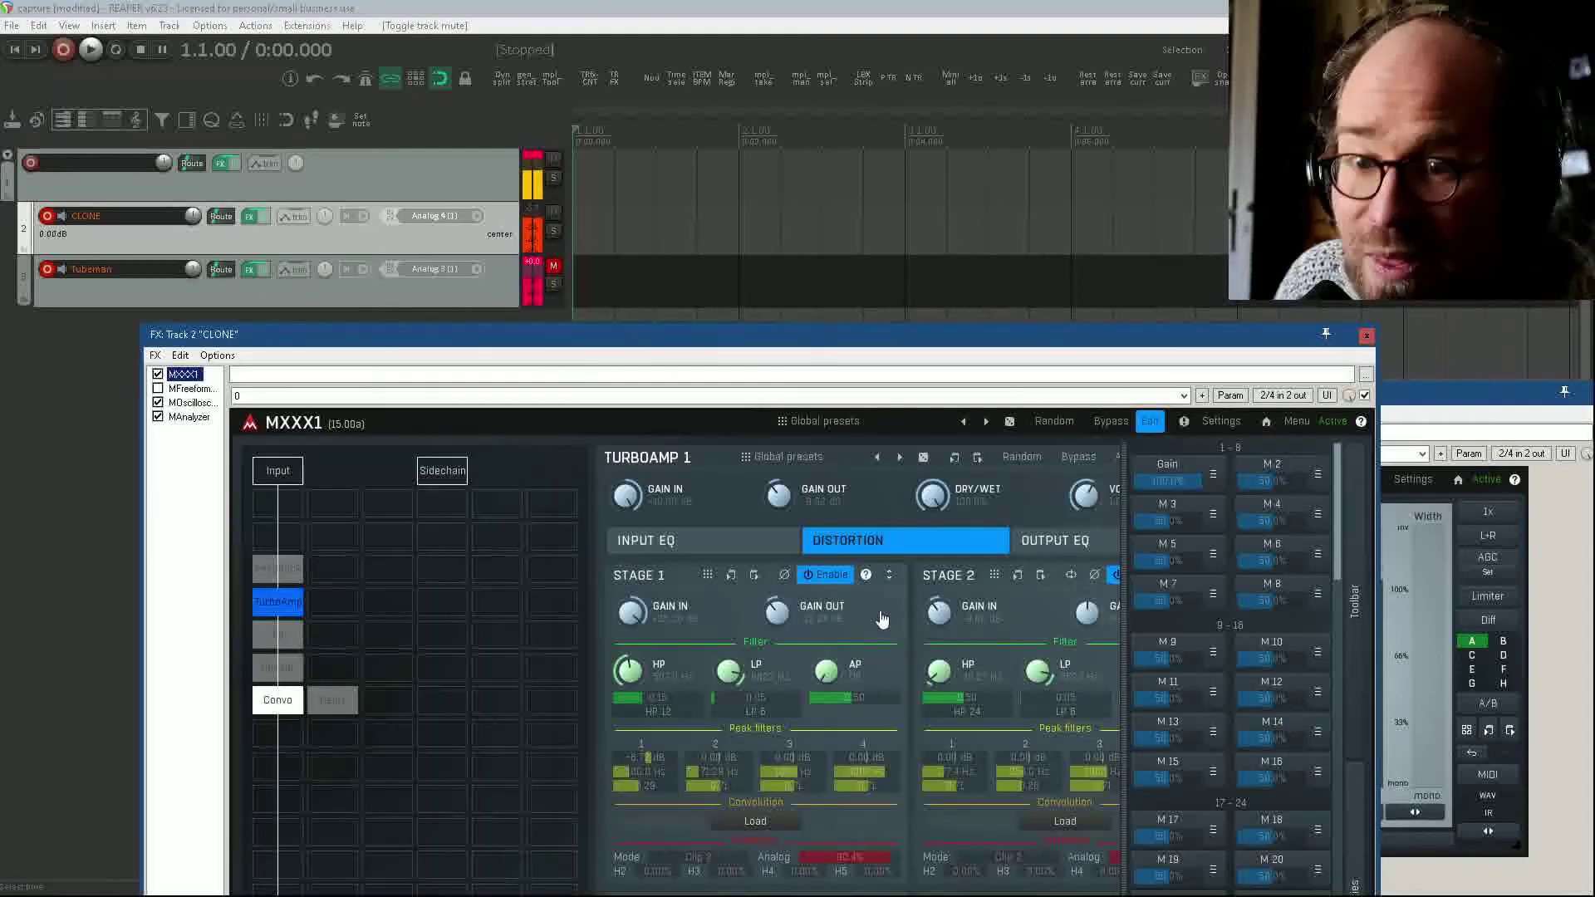
left_click(265, 701)
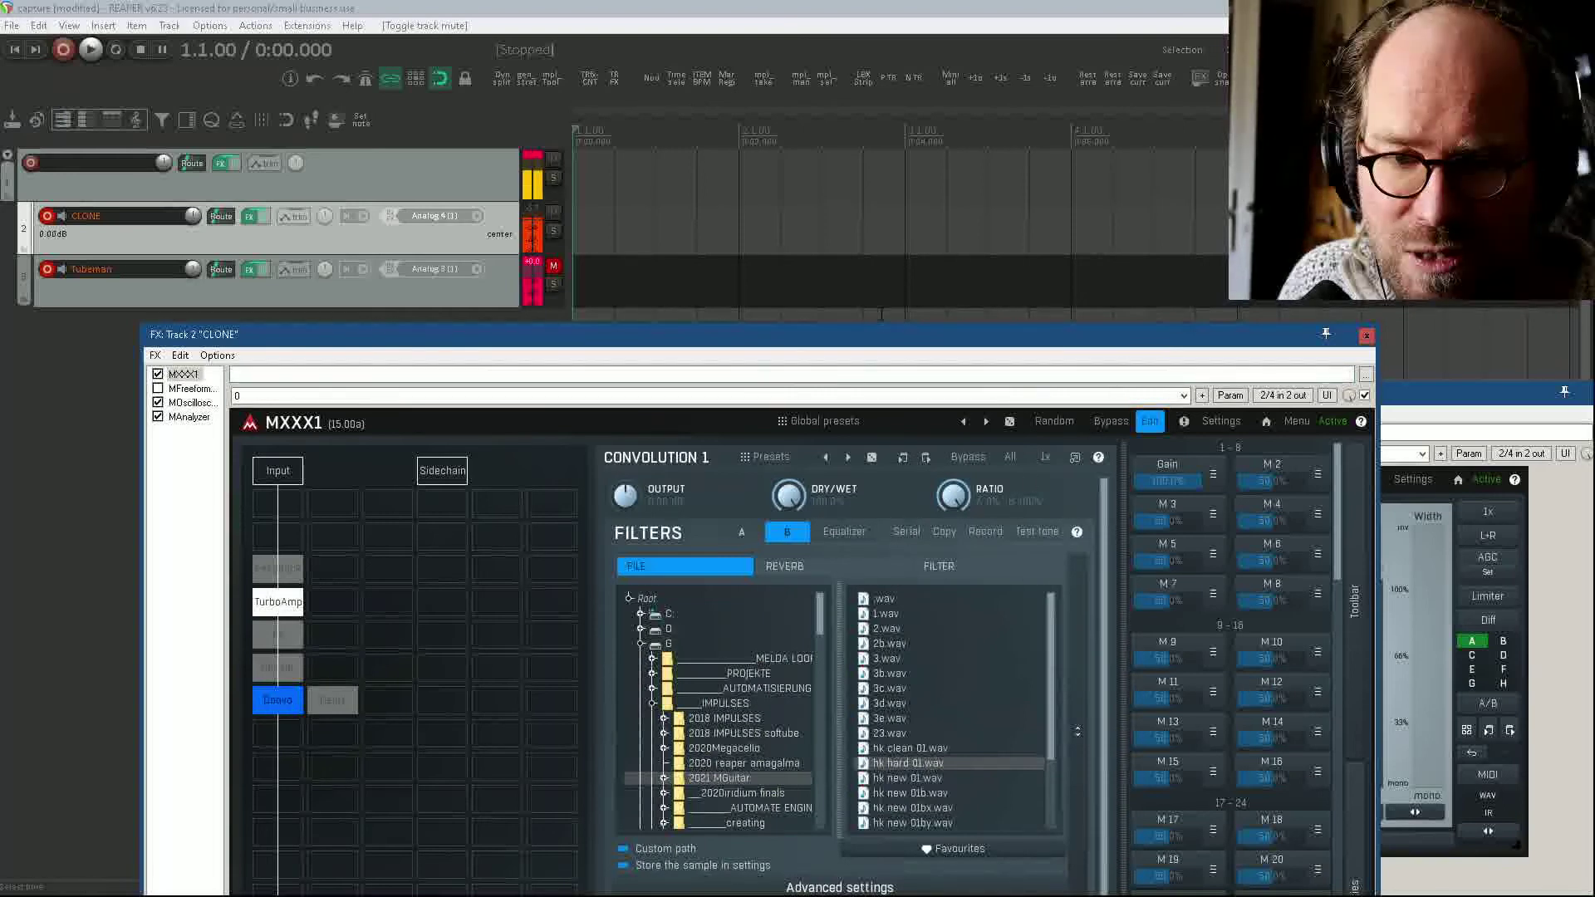
left_click_drag(882, 158, 879, 156)
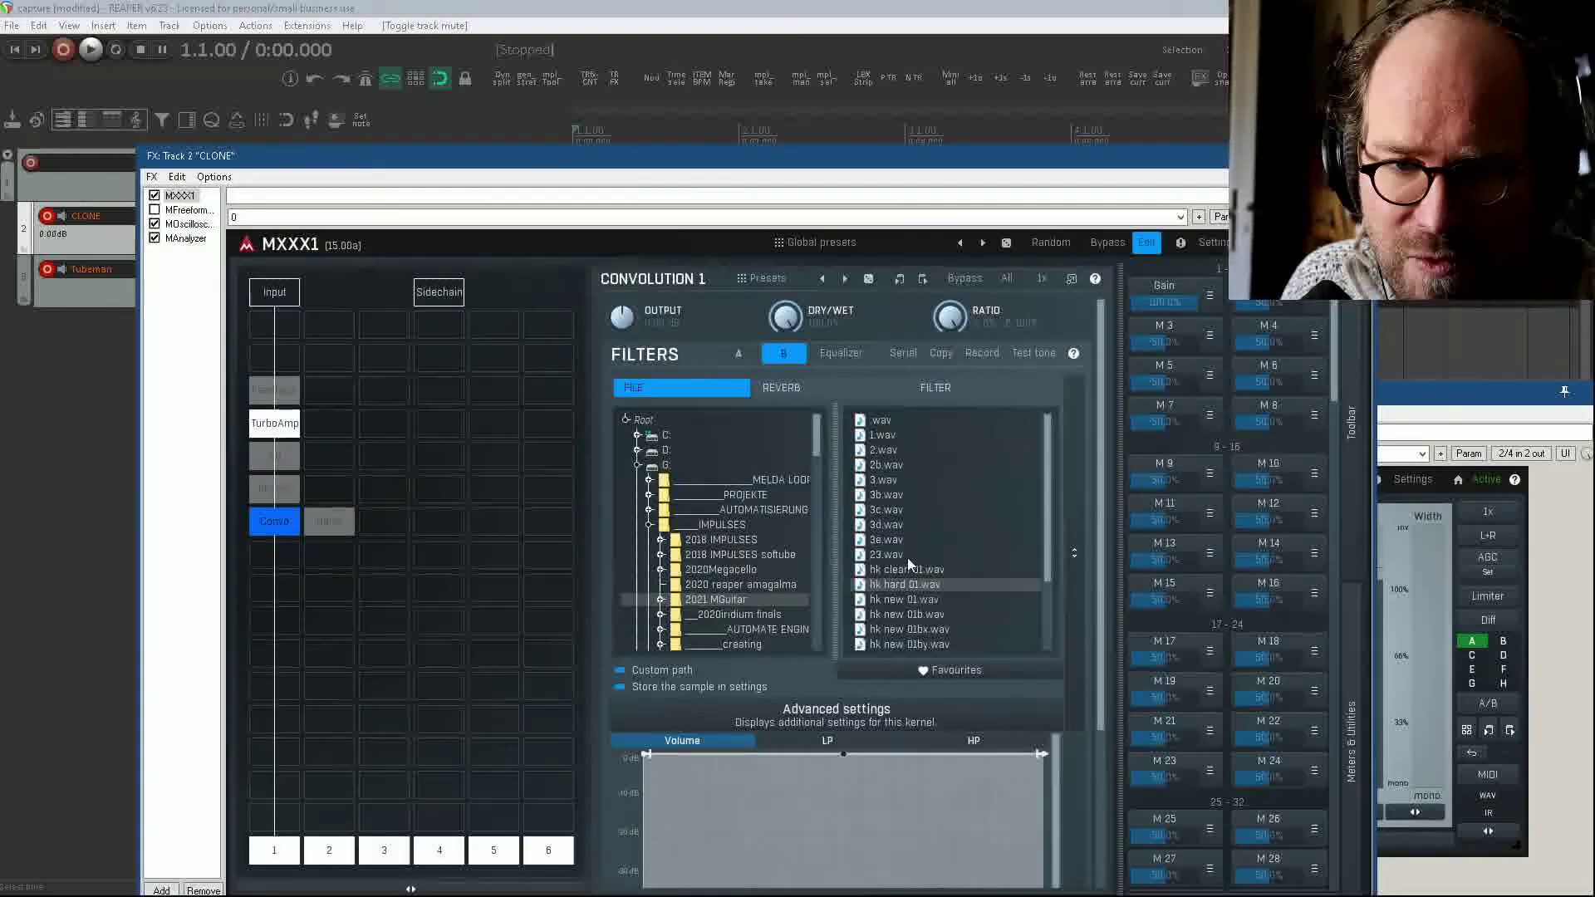
left_click(738, 354)
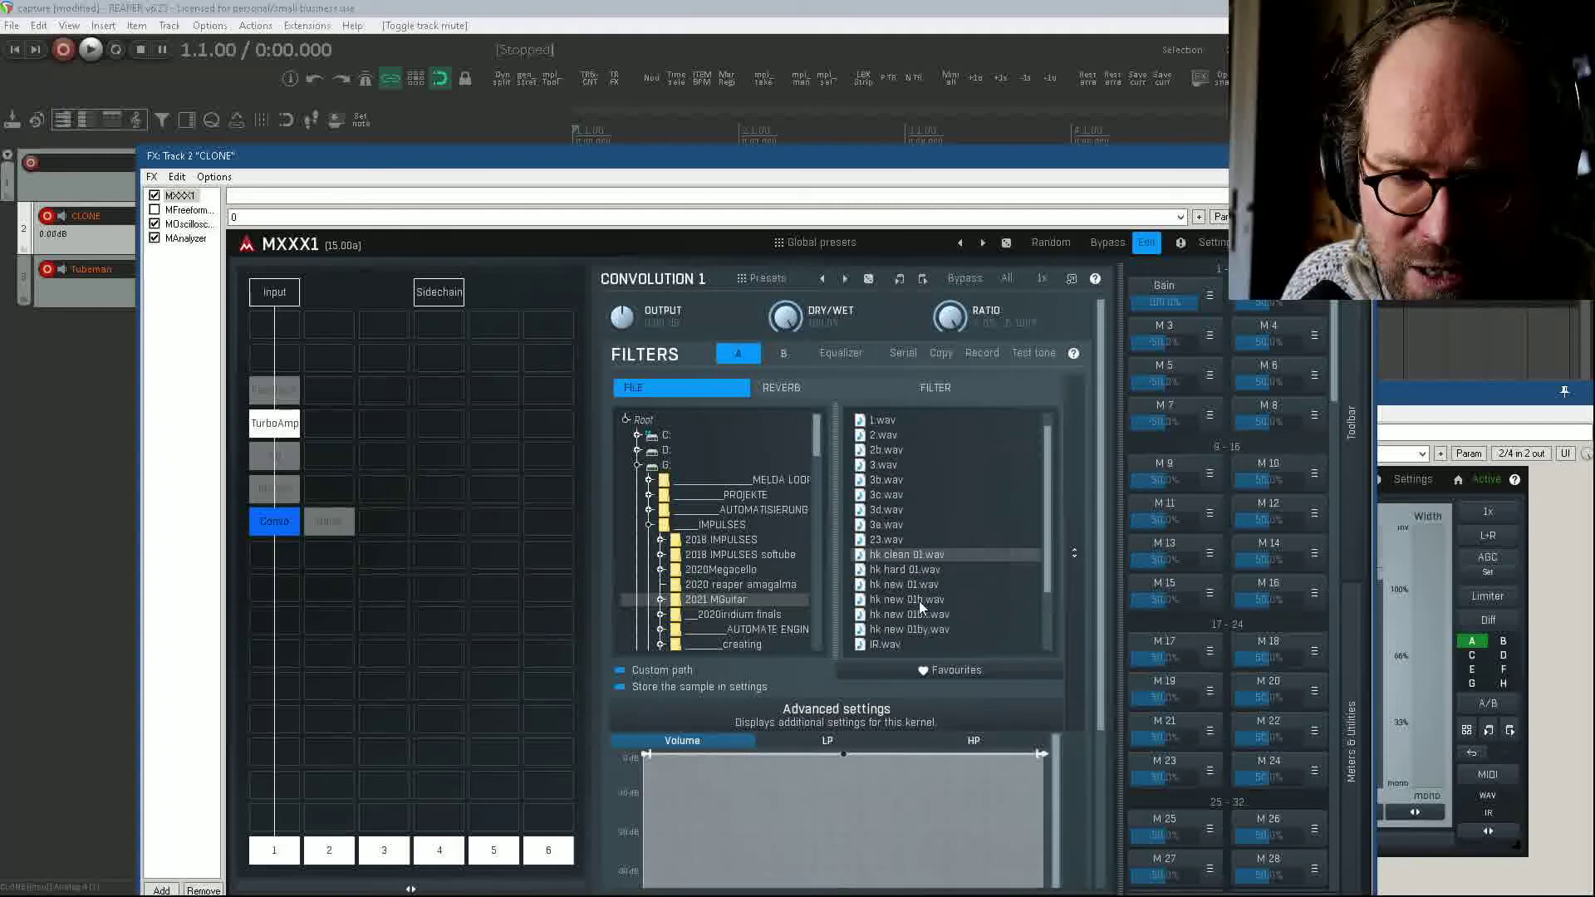
scroll(919, 601, "down", 2)
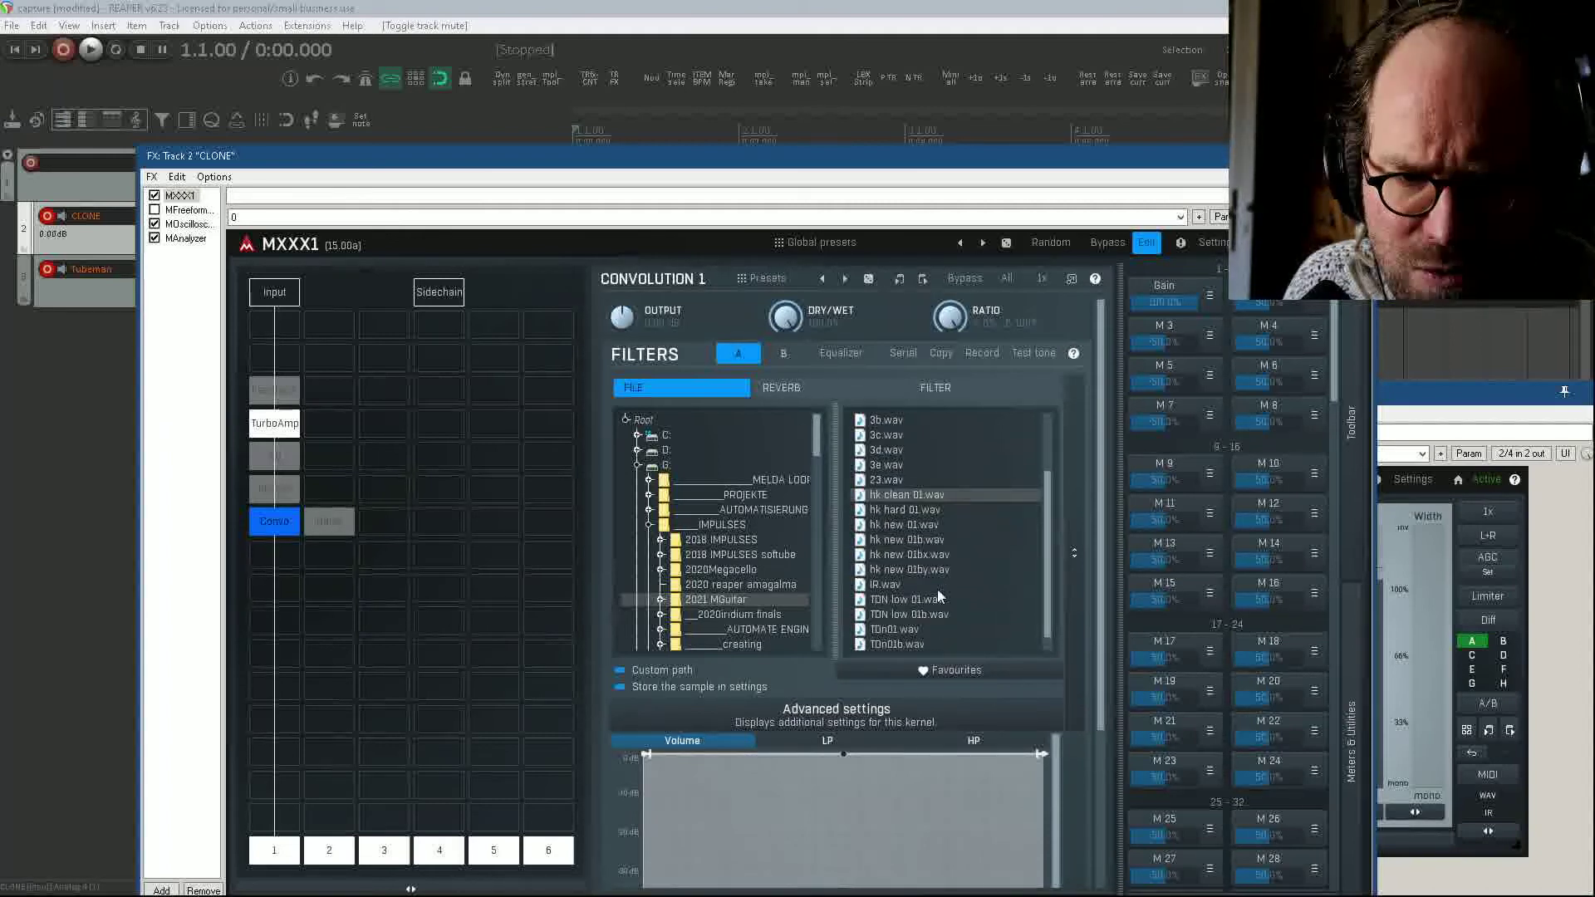
left_click(1358, 156)
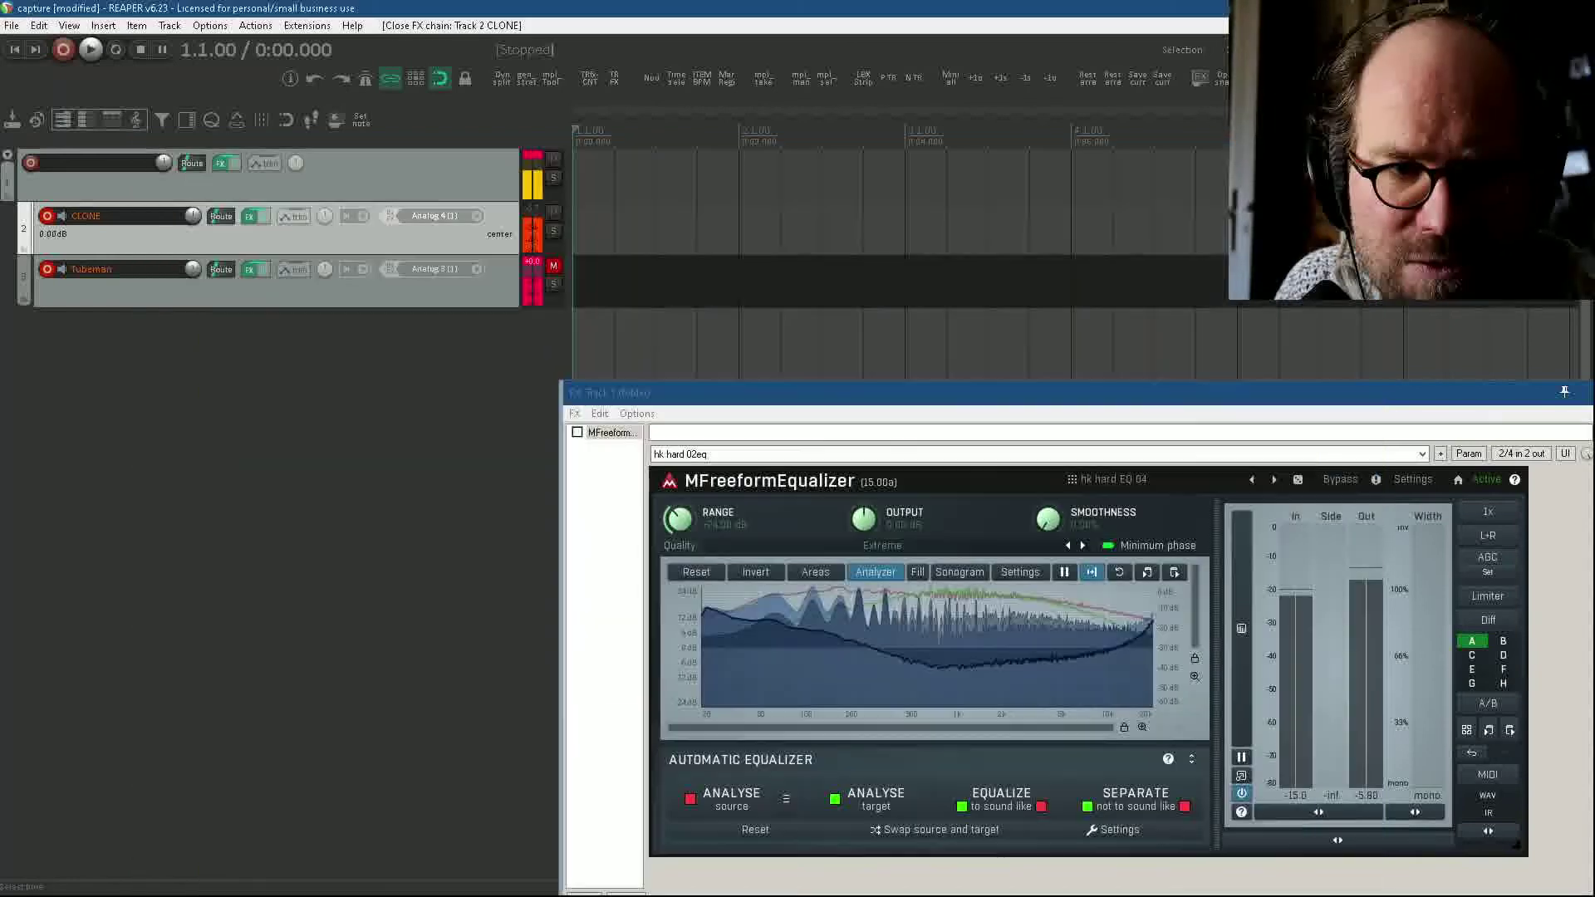
Step: Browse the saved equalizer presets in the hk clone folder and load hk hard 02eq on the folder track
left_click(1252, 481)
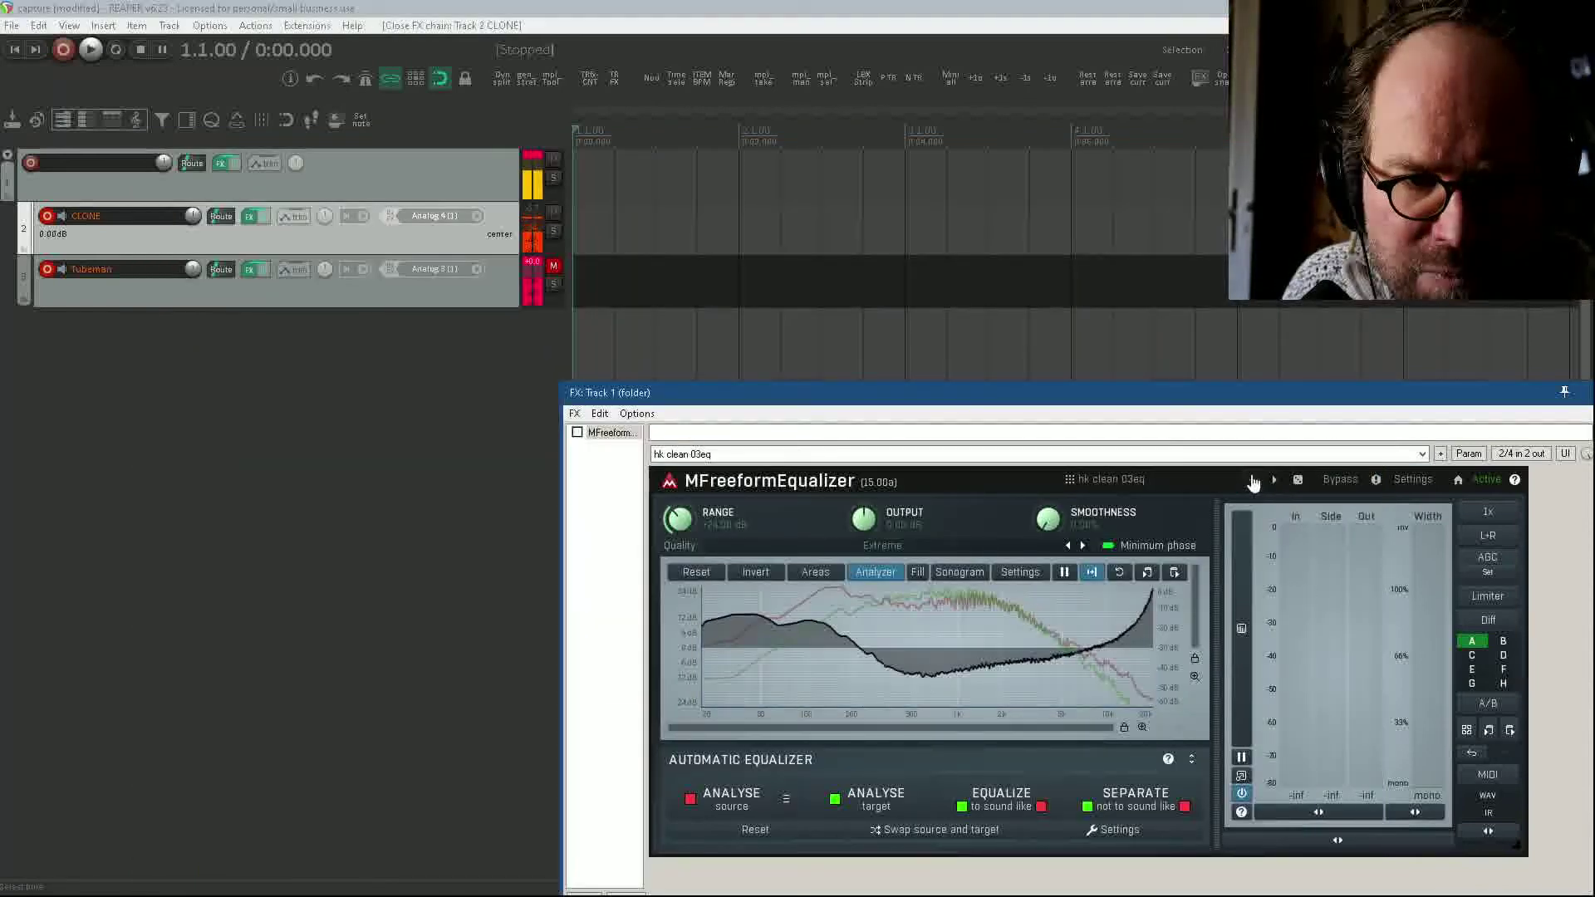
left_click(1253, 481)
left_click(1253, 481)
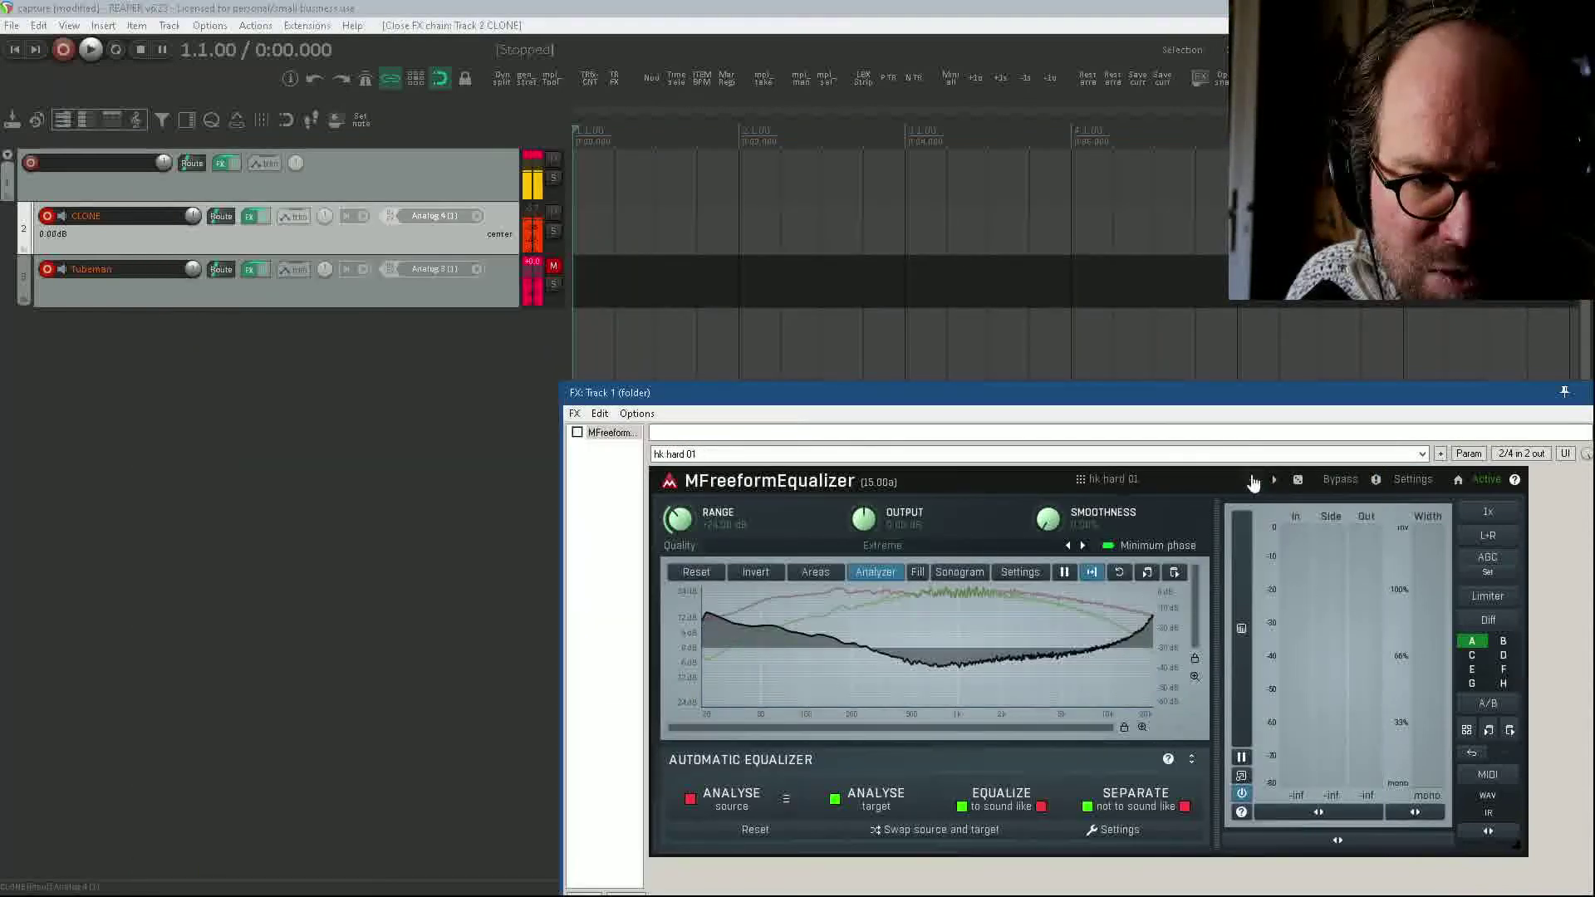
left_click(1277, 480)
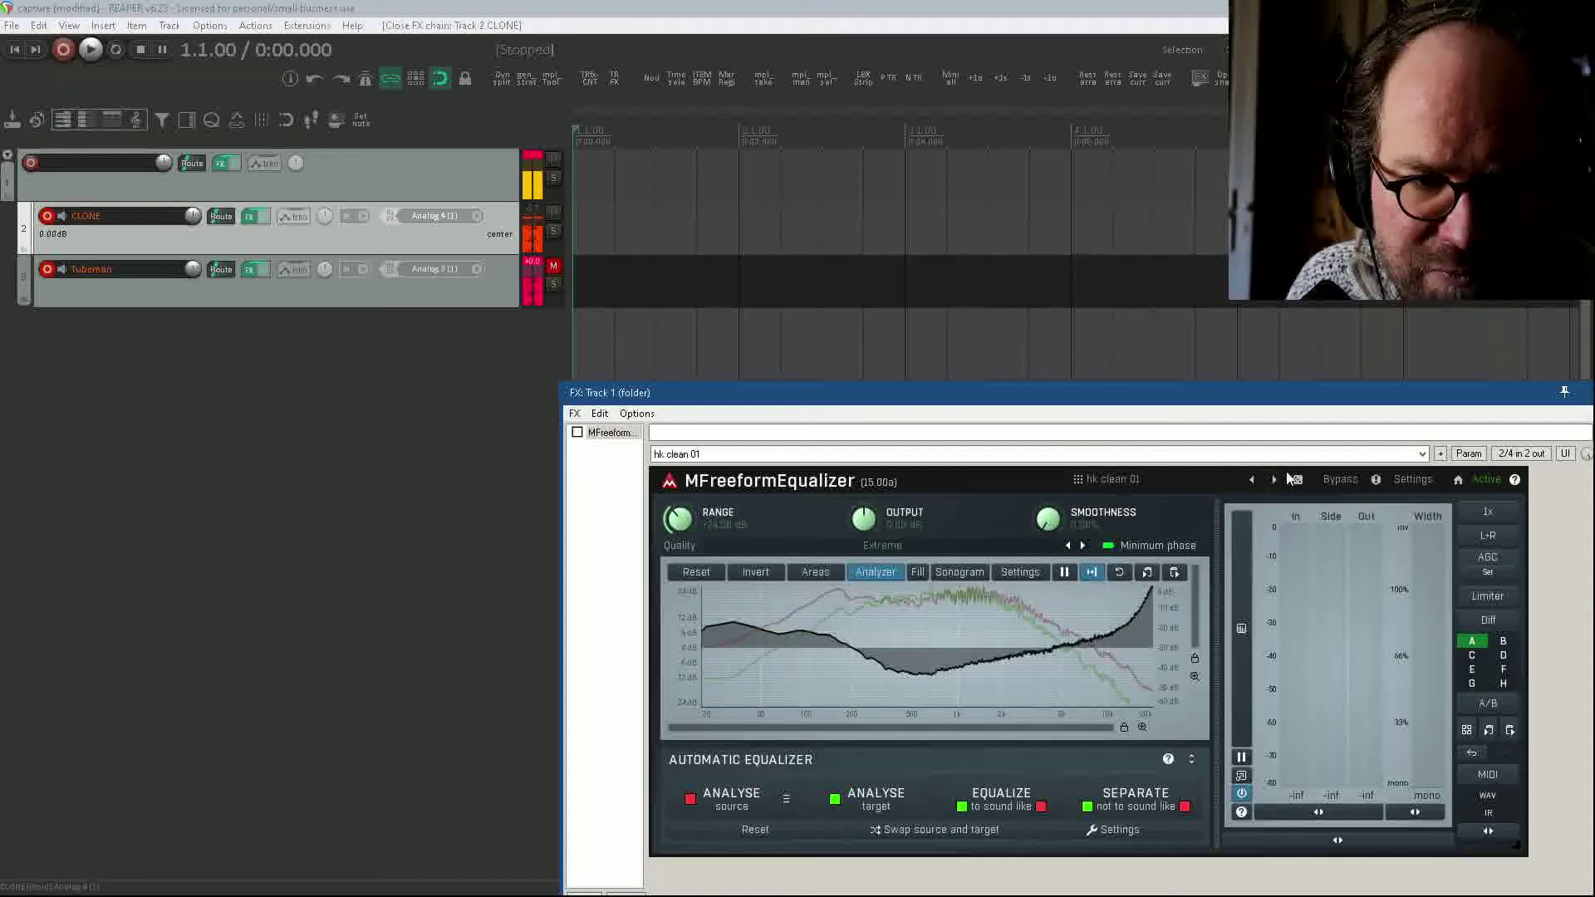
left_click(1275, 481)
left_click(1190, 492)
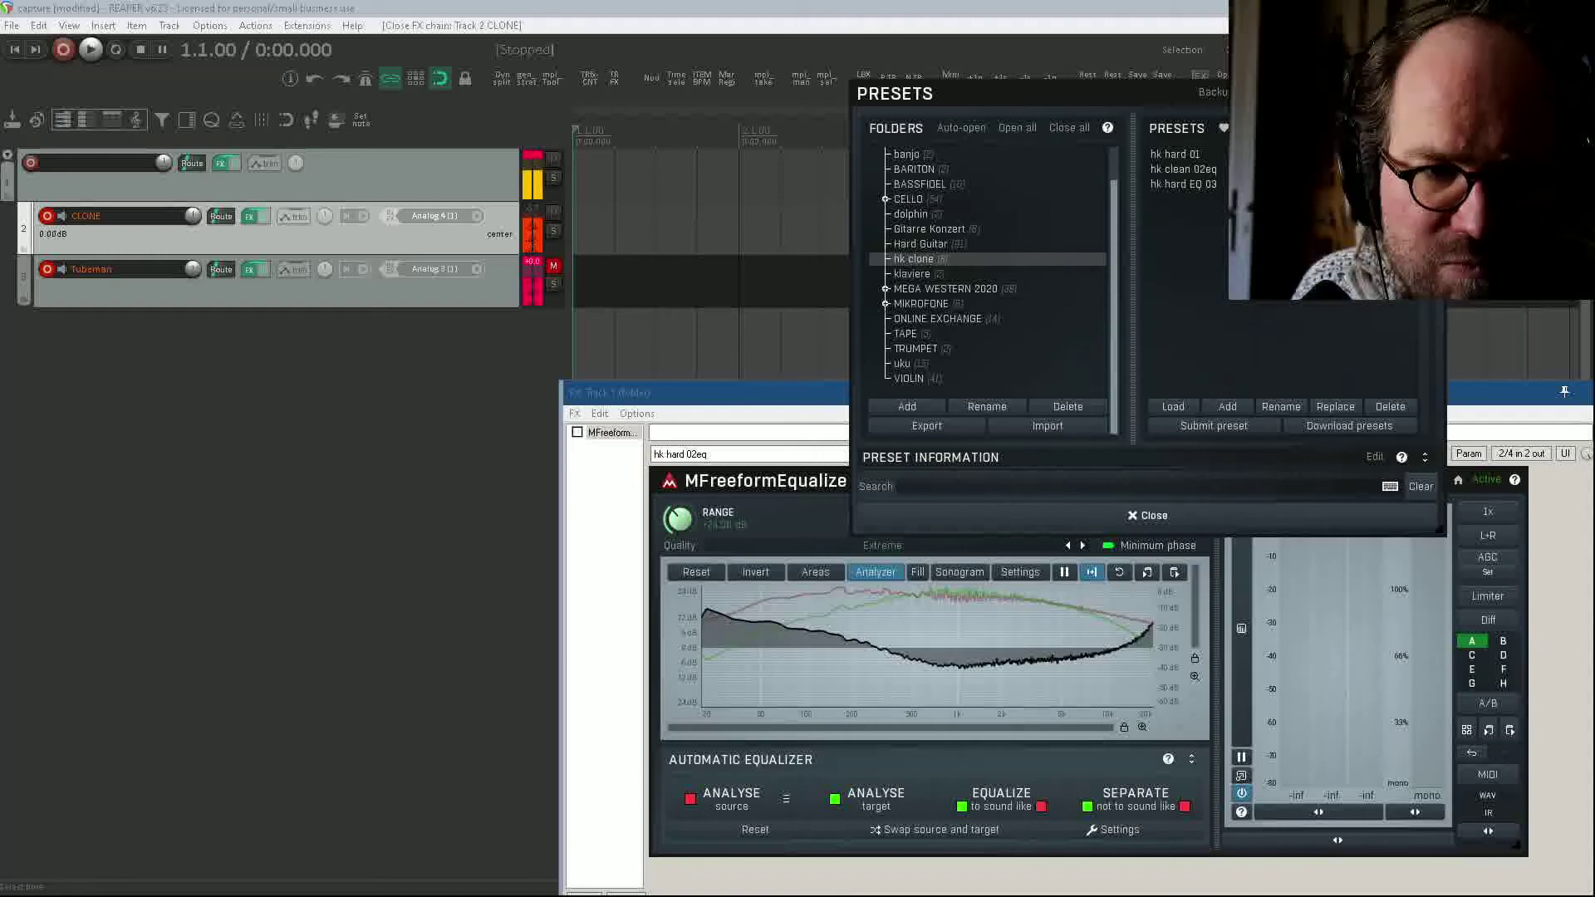
left_click(1430, 93)
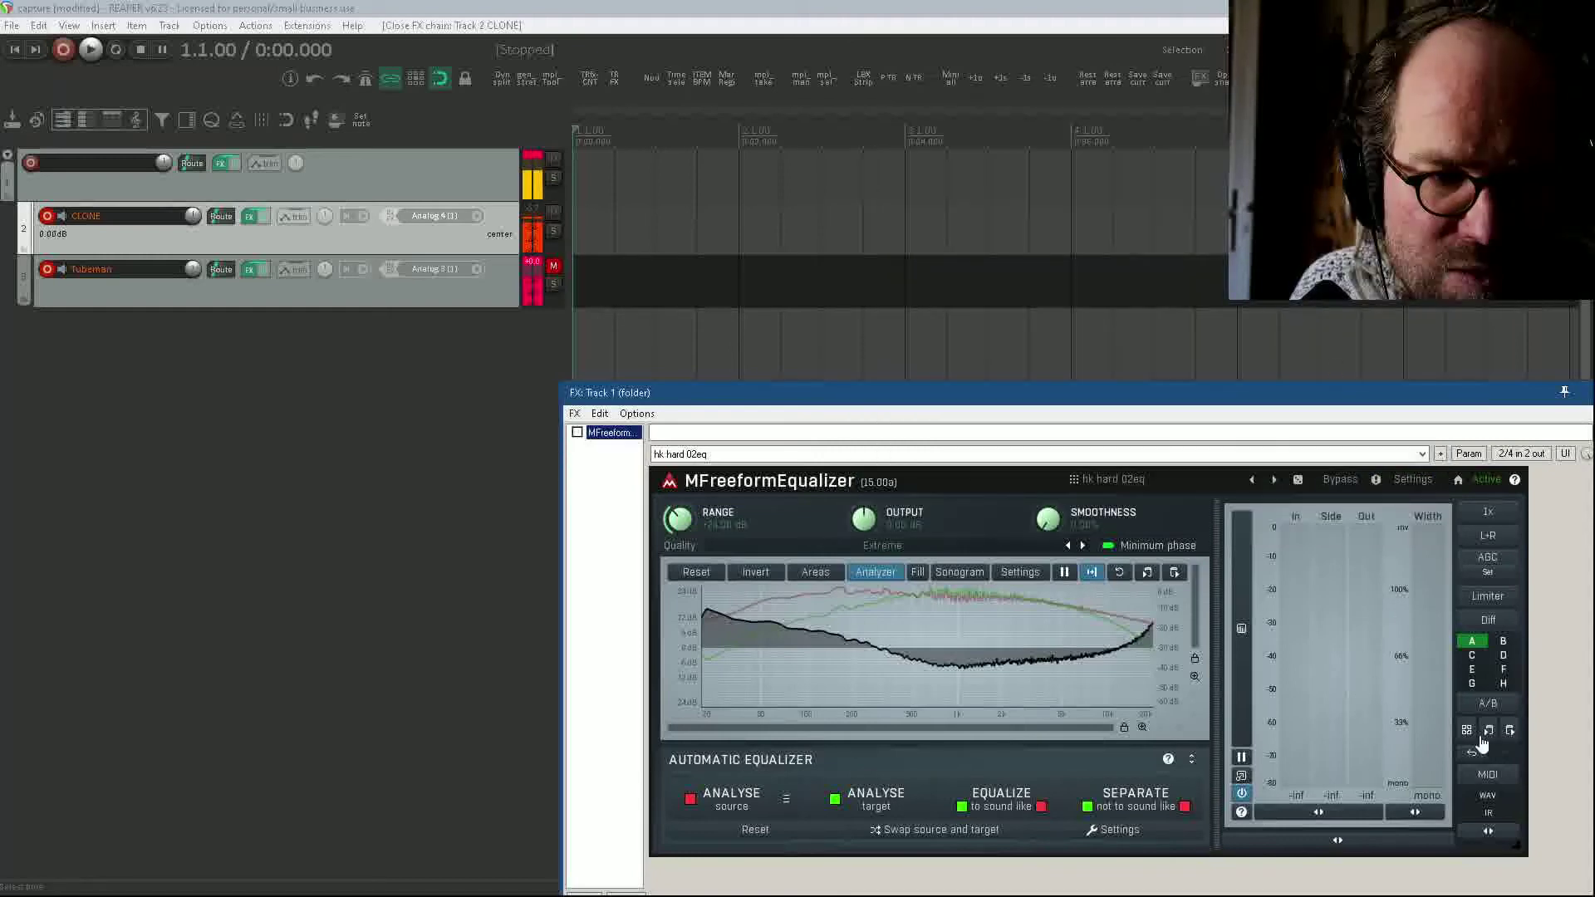
Step: Generate an impulse response from the loaded curve and save it in the 2021 MGuitar folder as hk hard 02
left_click(1487, 812)
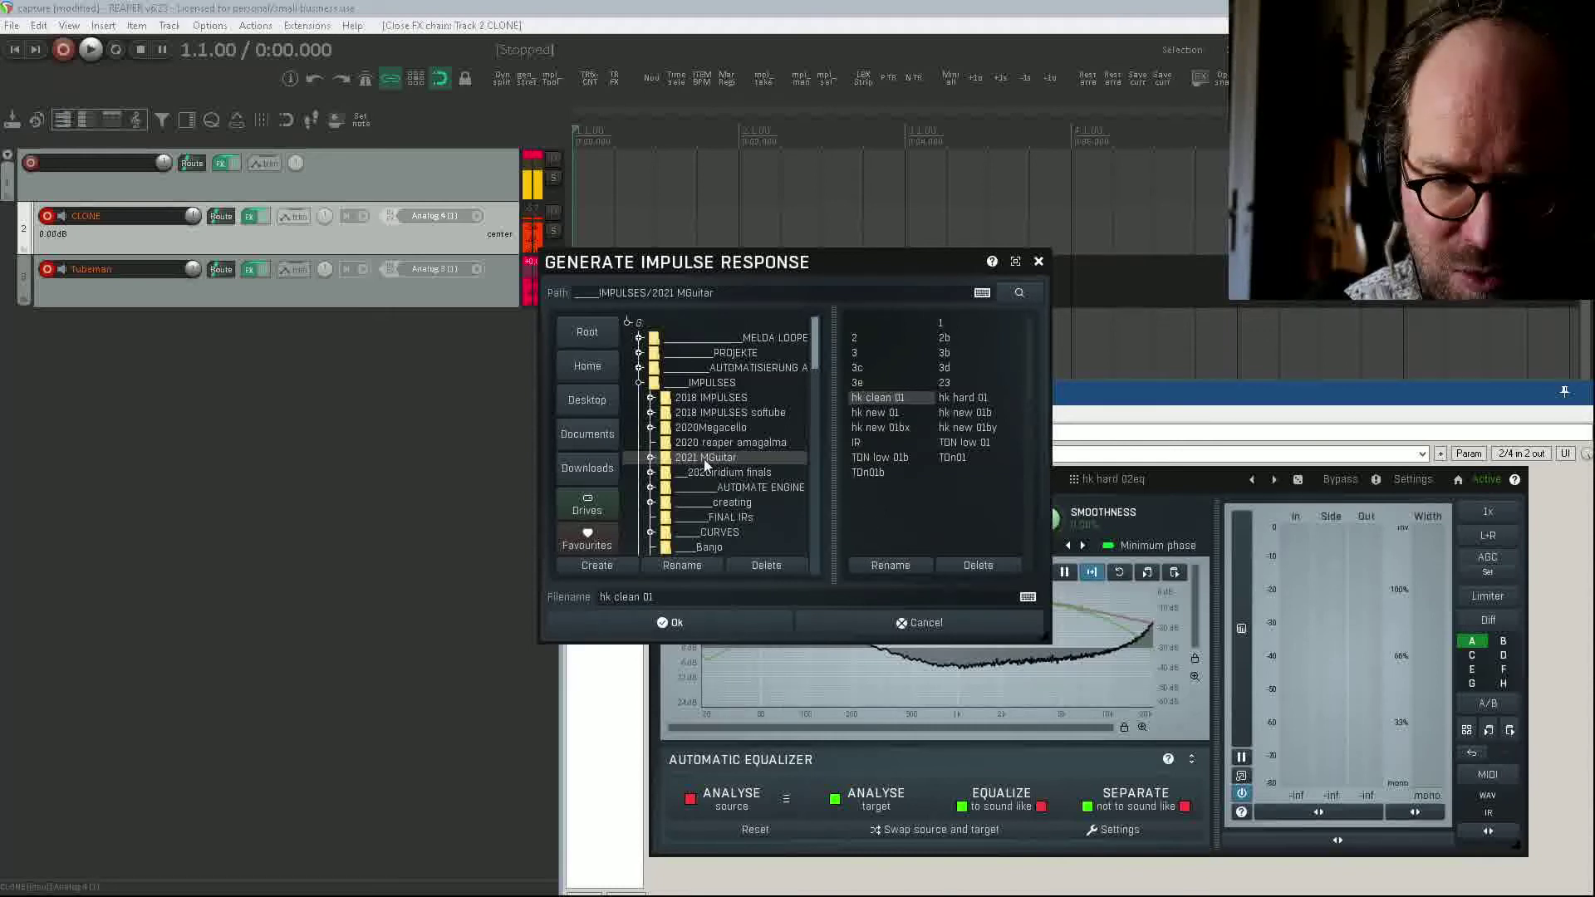
left_click_drag(757, 282, 442, 331)
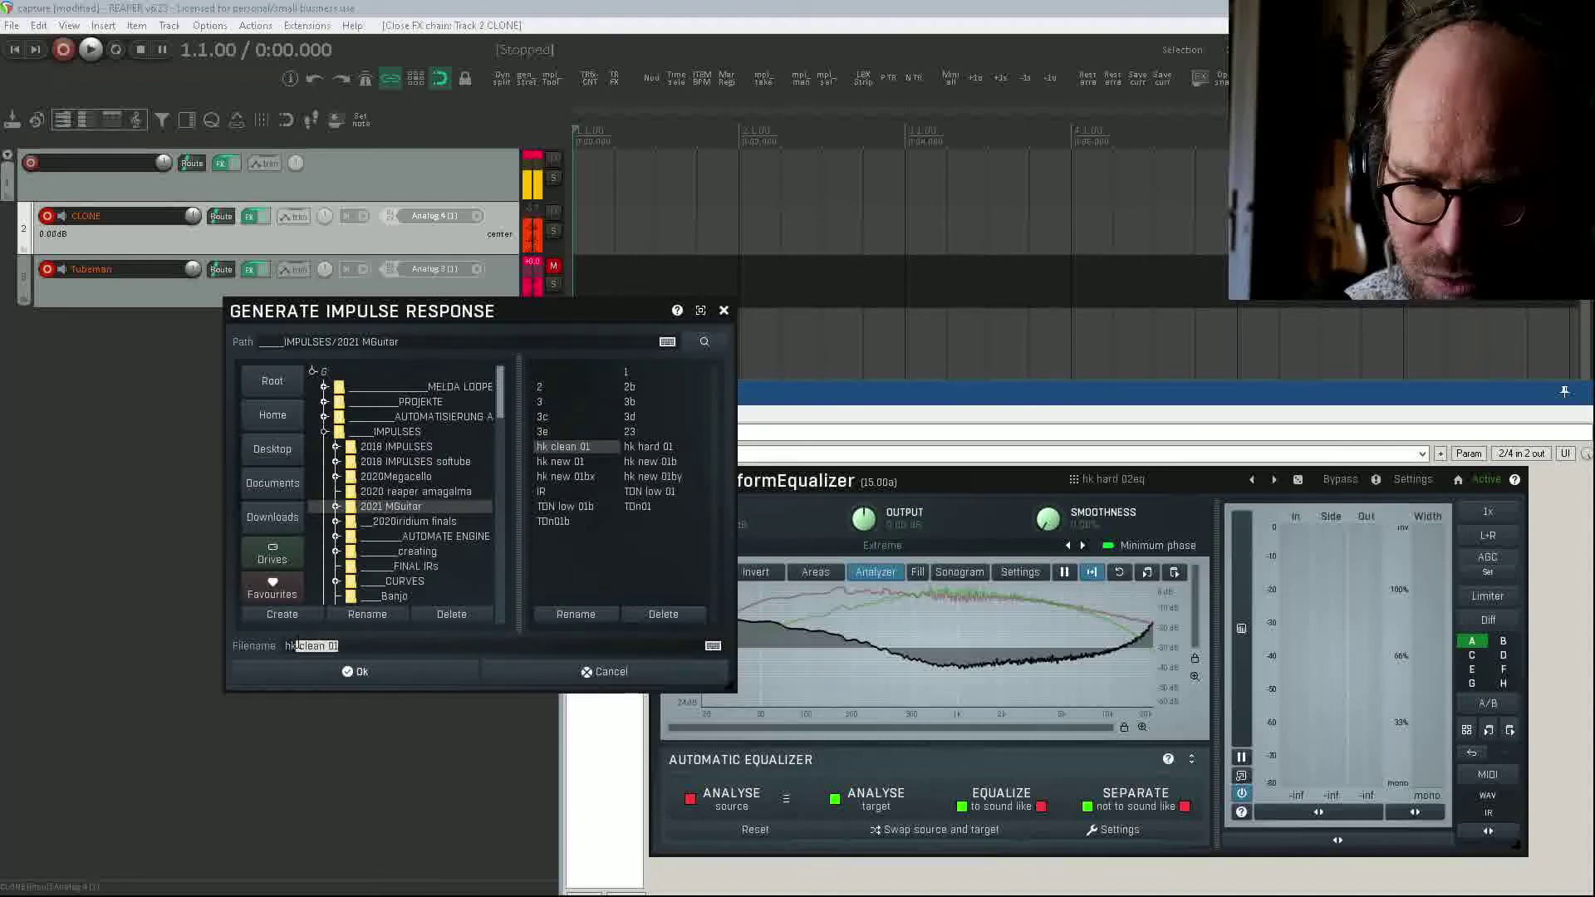
type("hard")
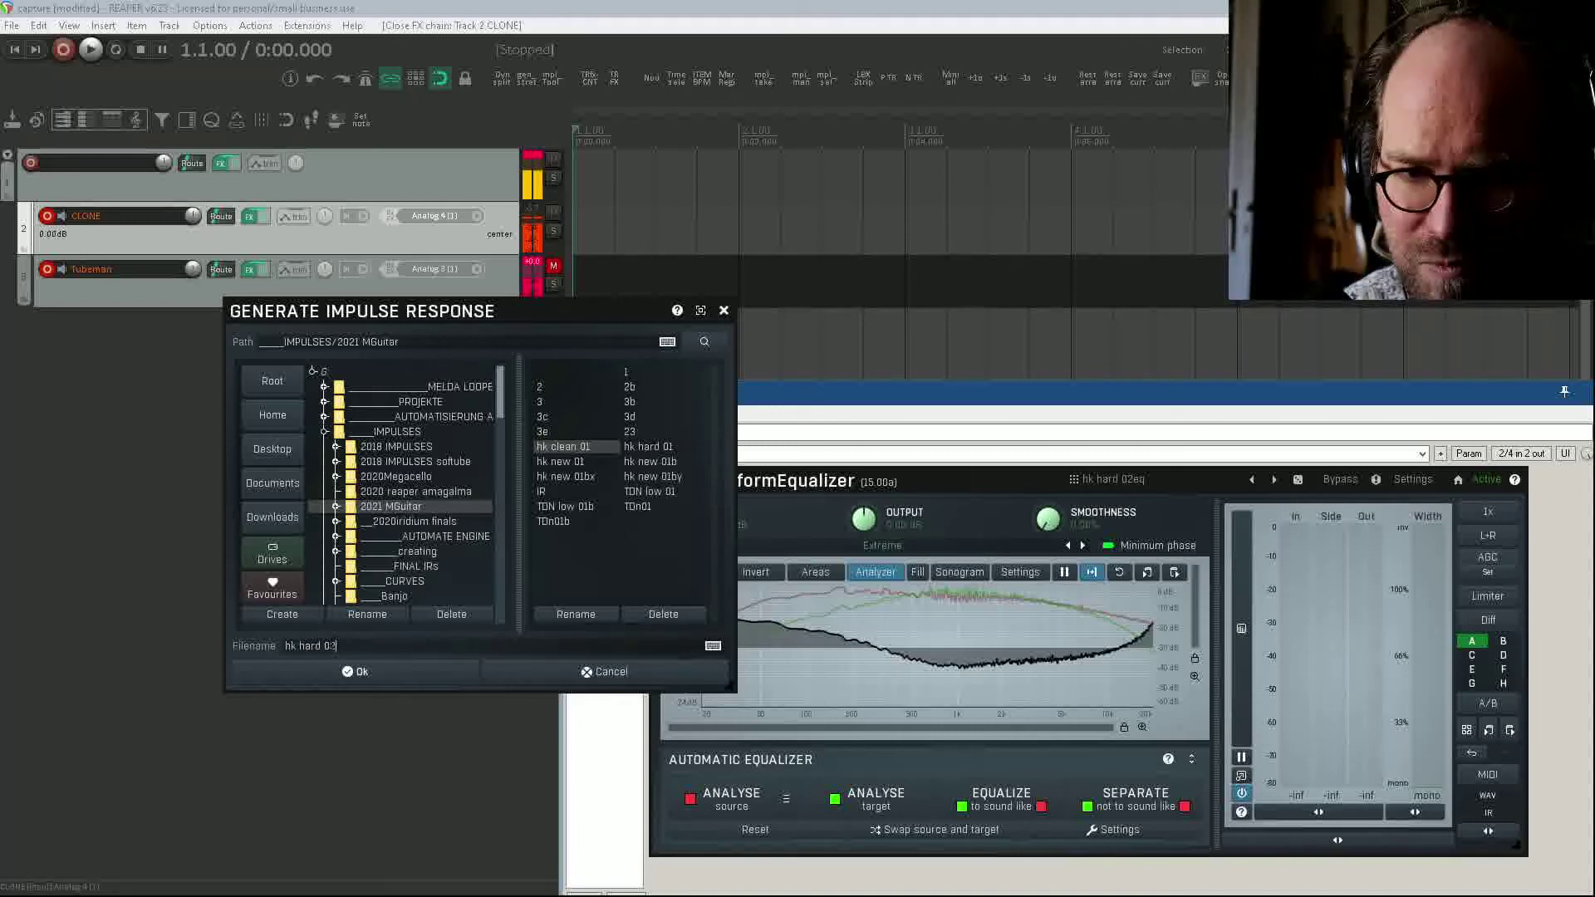
key("Return")
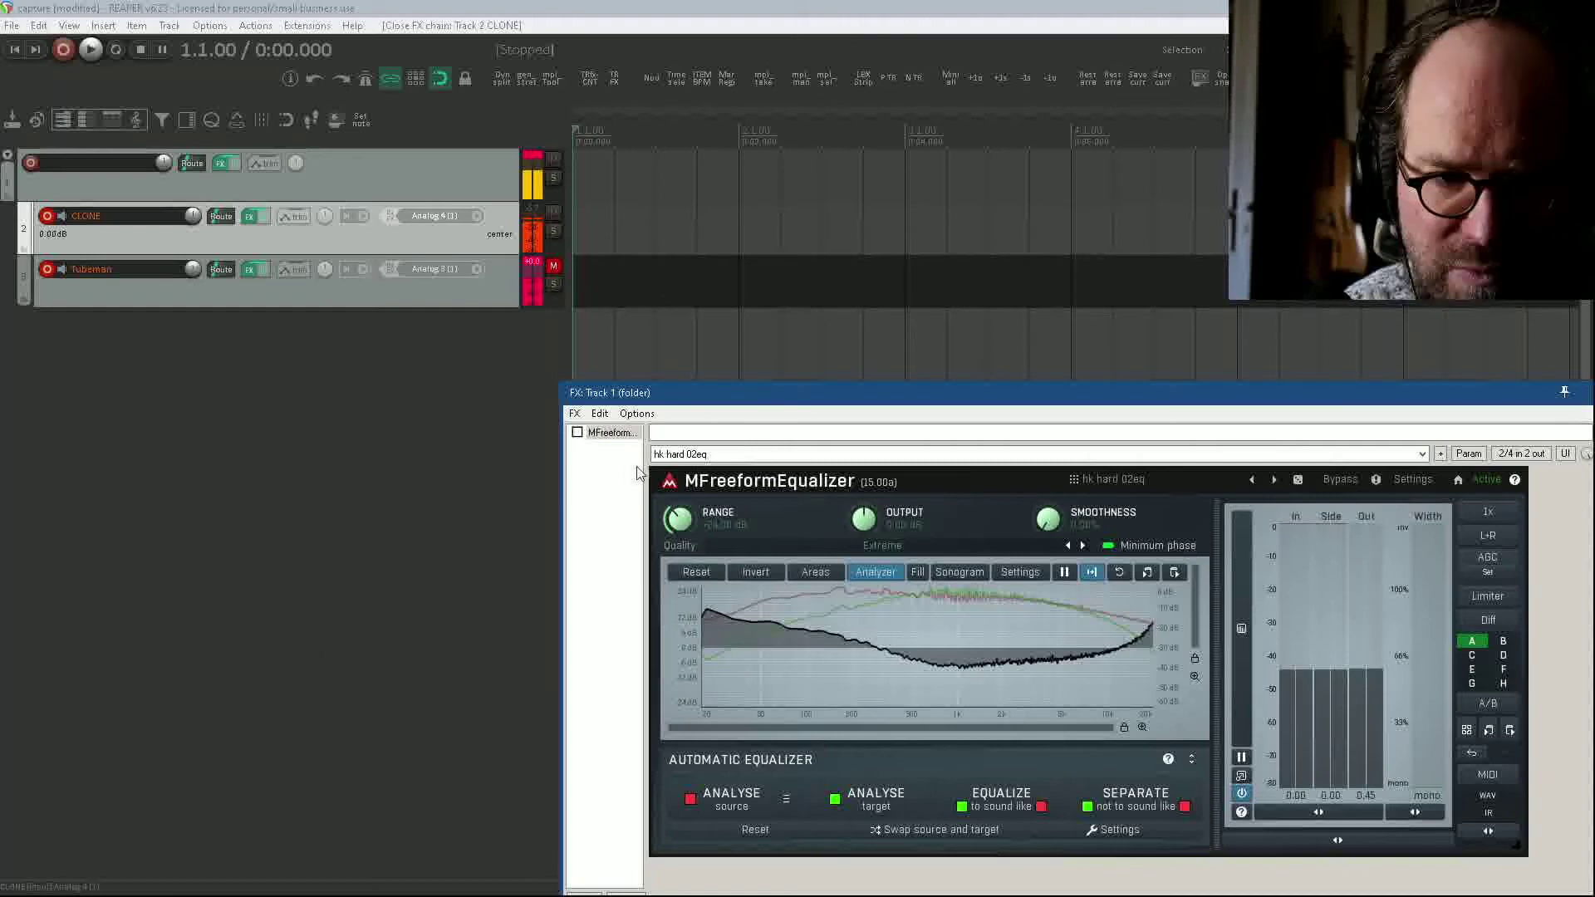
Step: Load preset hk clean 02eq and export its curve to the 2021 MGuitar folder as impulse response hk clean 02
left_click(1276, 482)
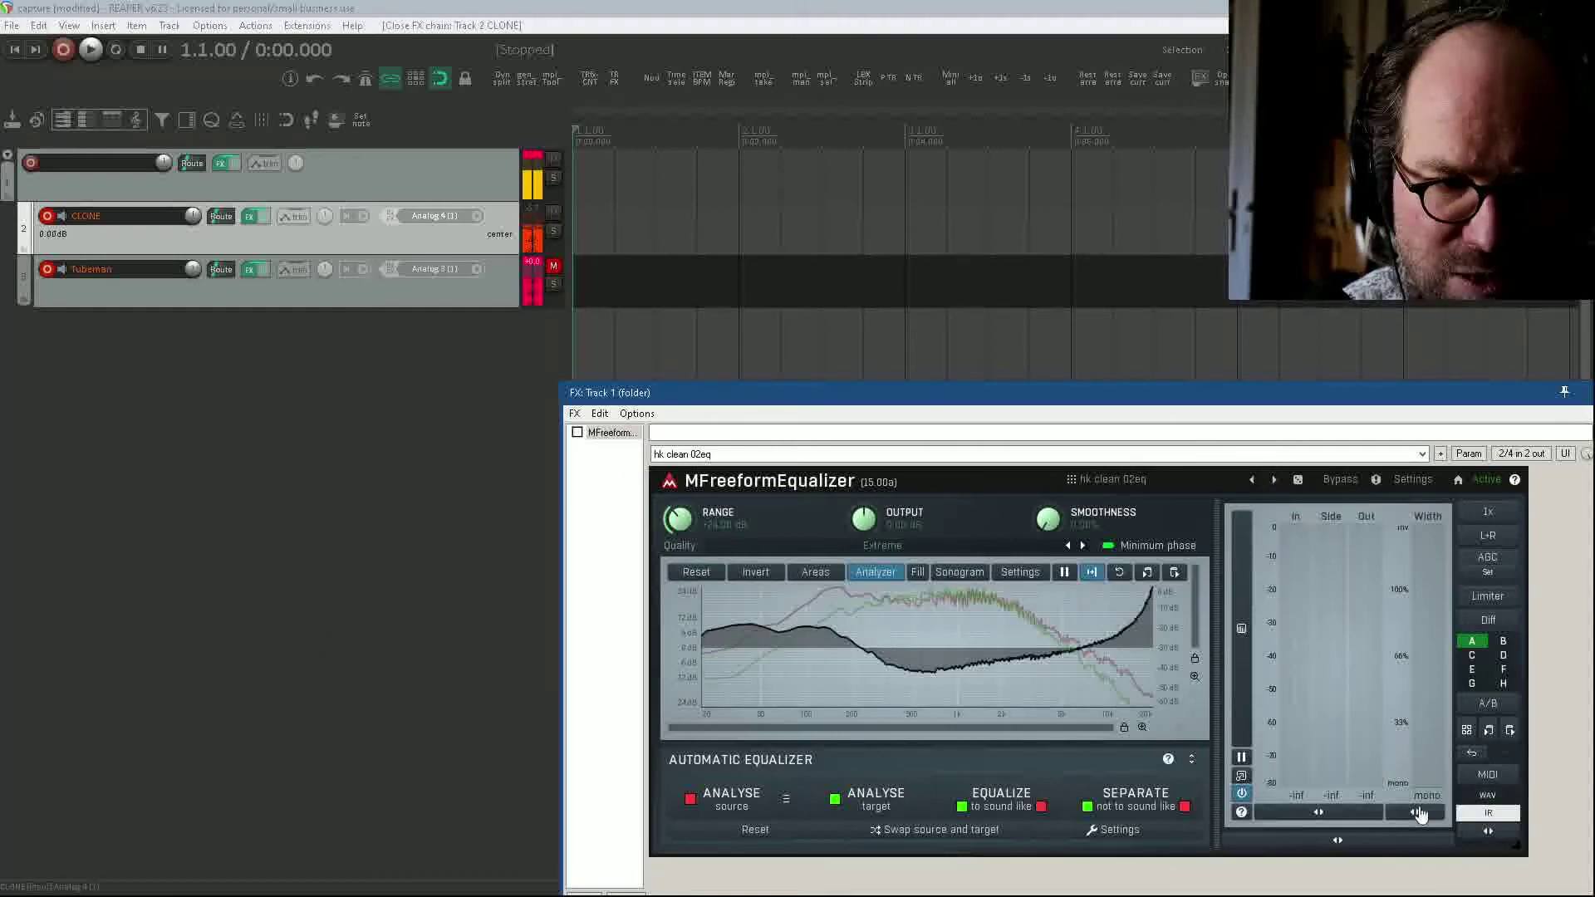
left_click(1488, 812)
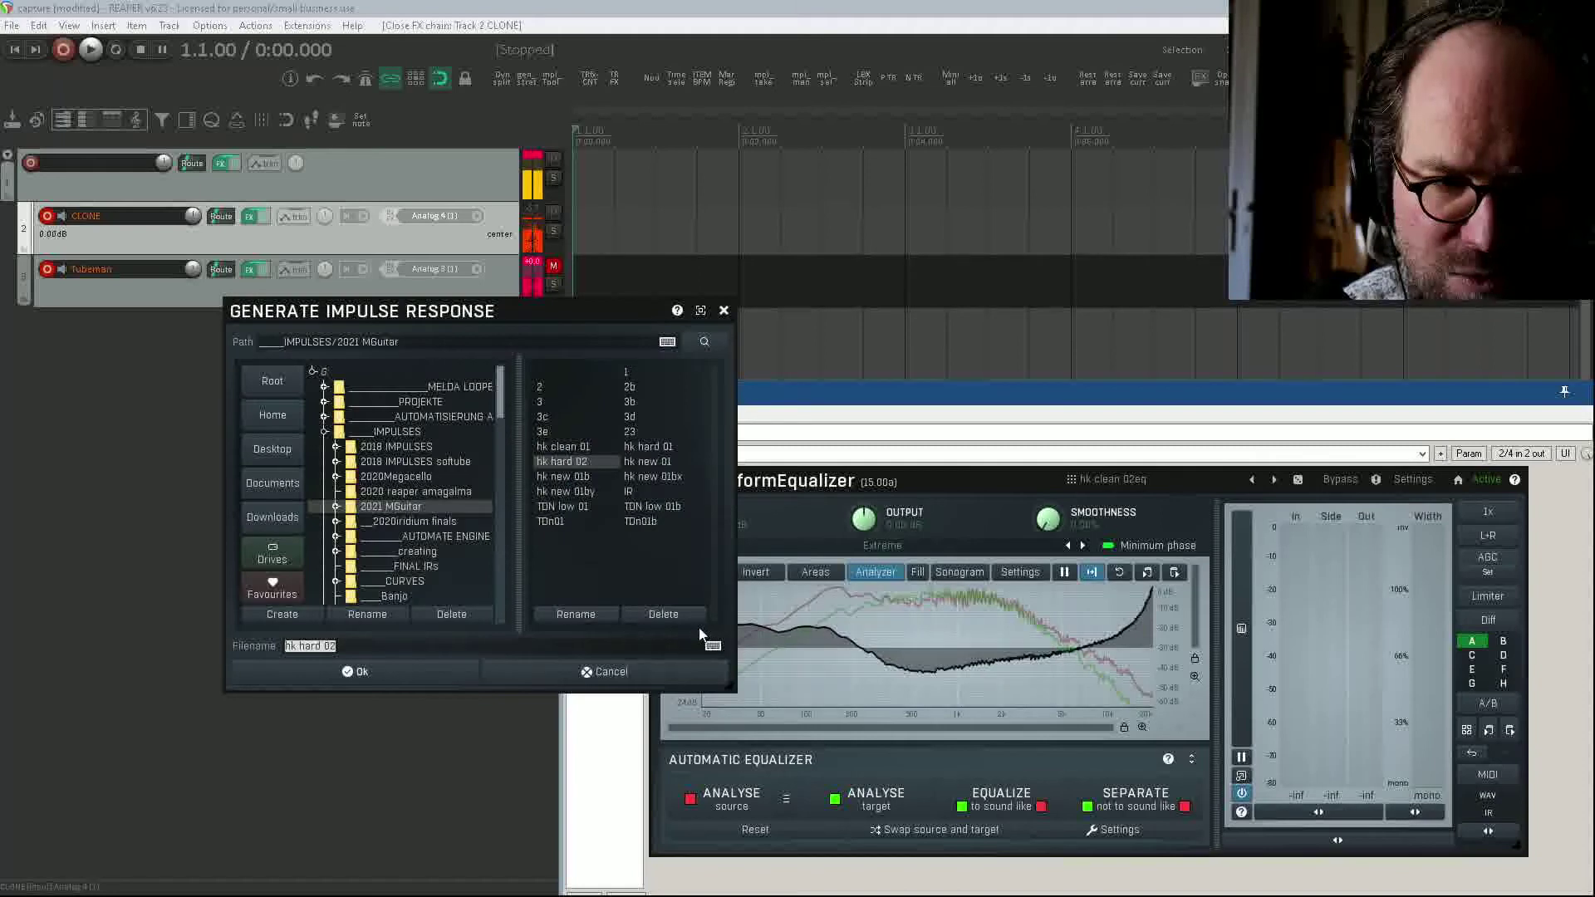
left_click(576, 586)
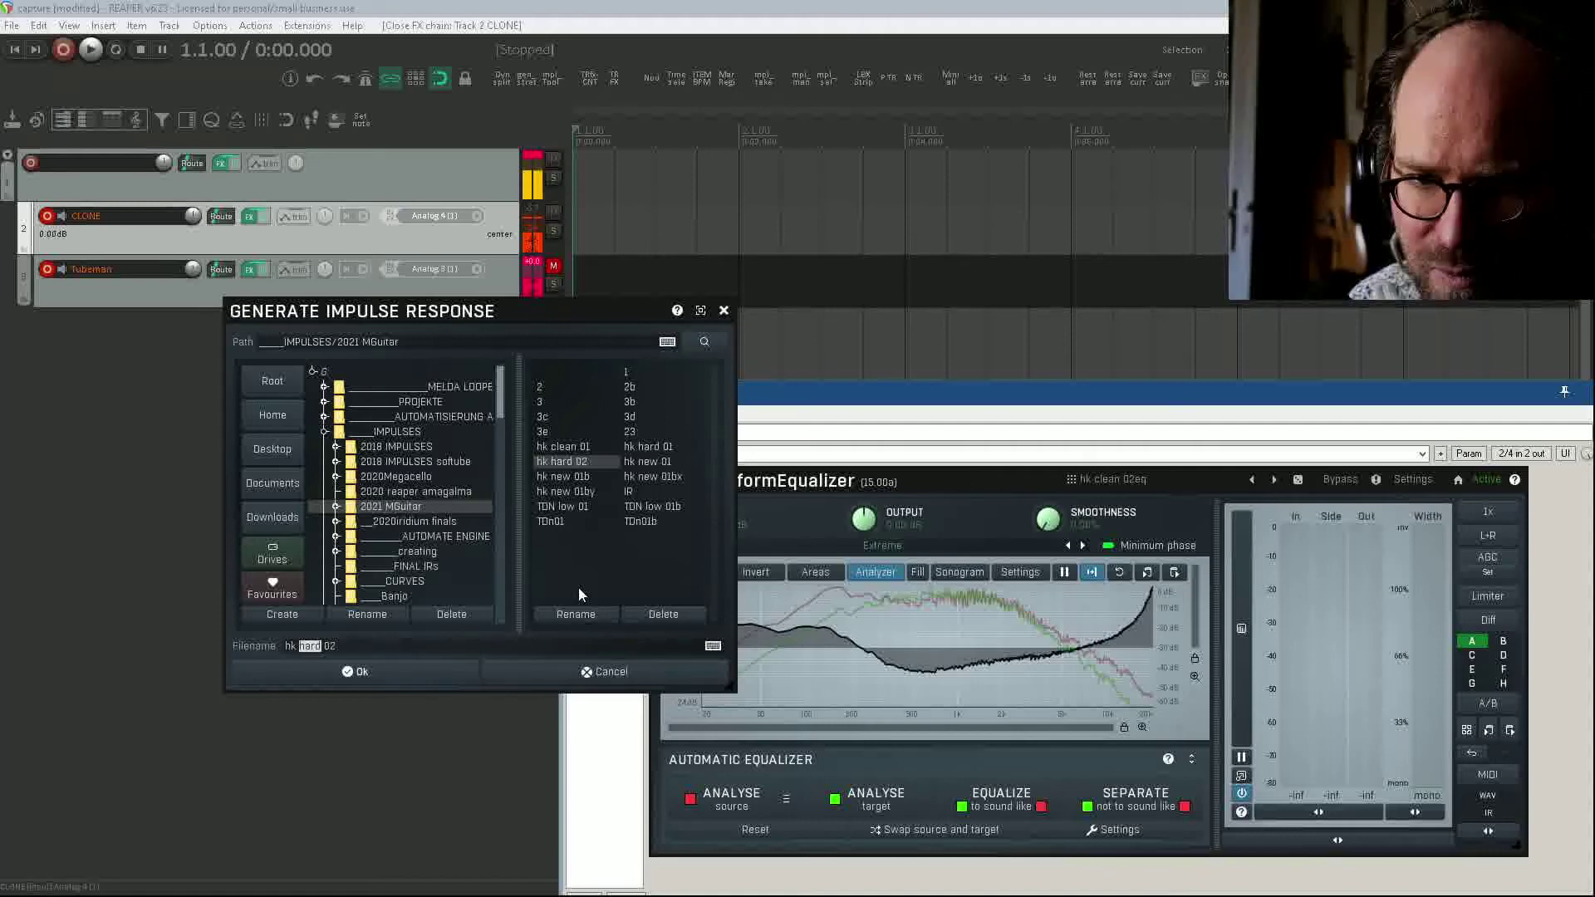
type("clean")
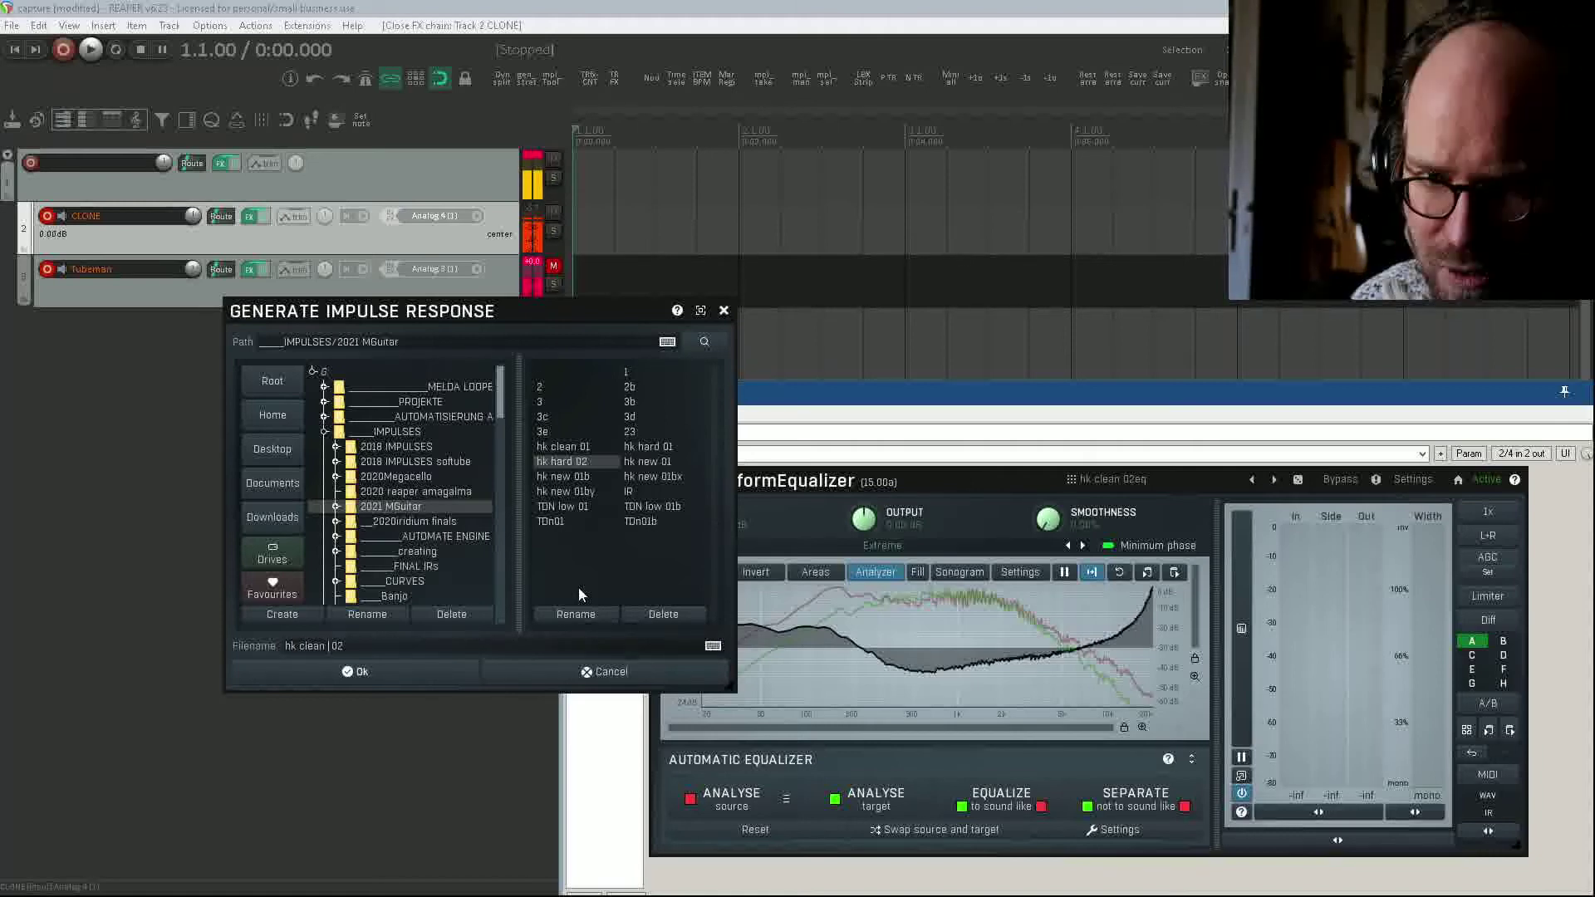
key("Return")
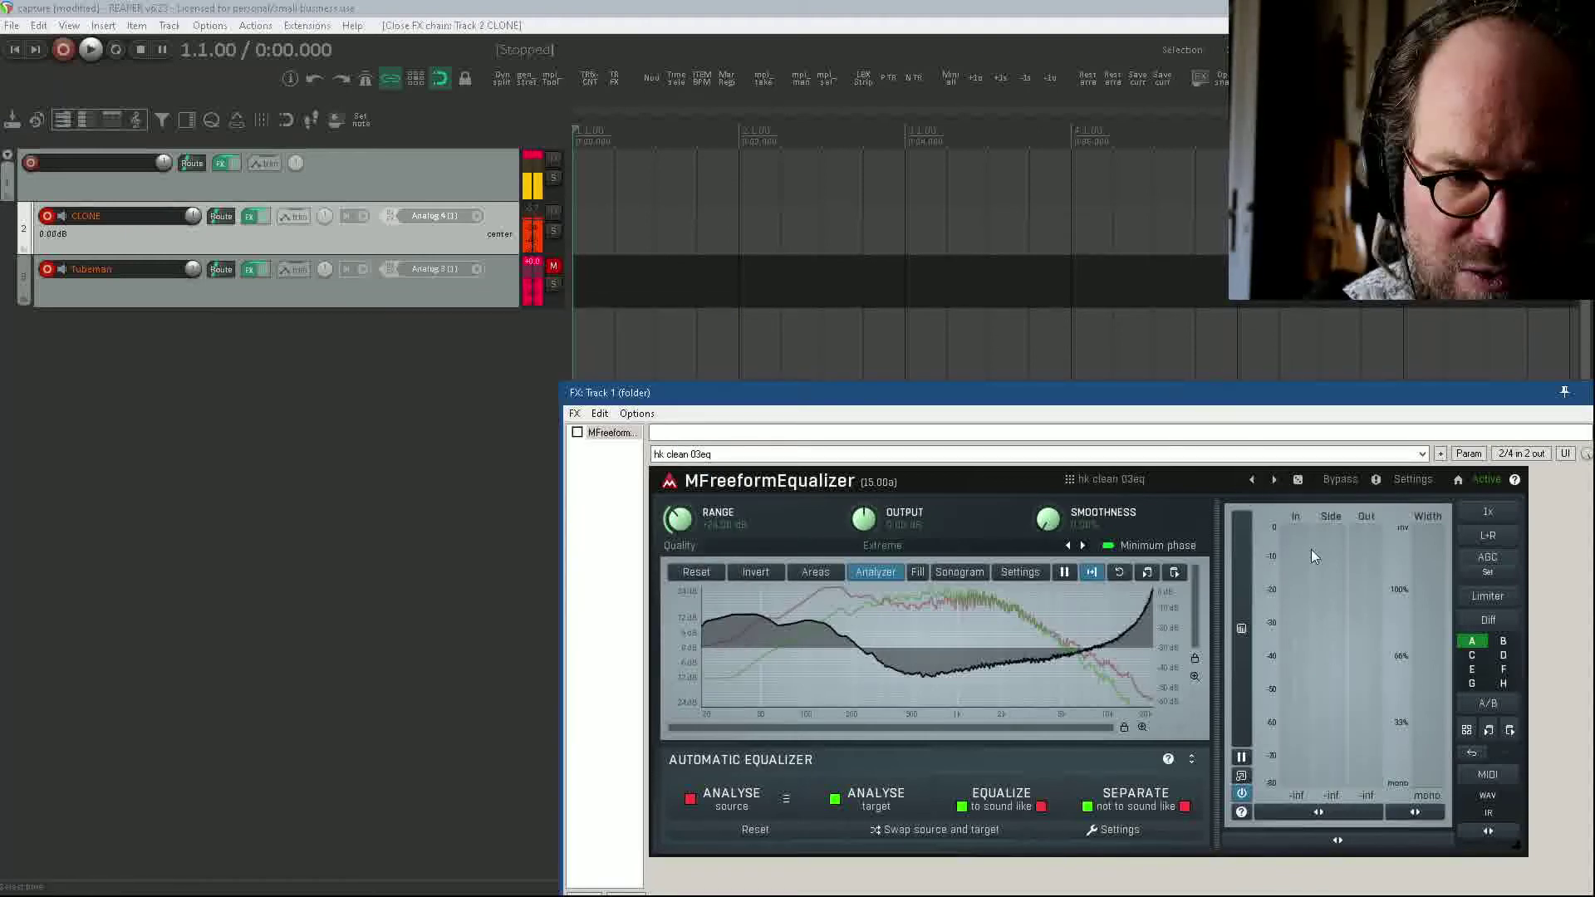
Step: Export the hk clean 03eq curve to the 2021 MGuitar folder as impulse response hk clean 03
left_click(1481, 814)
left_click(349, 646)
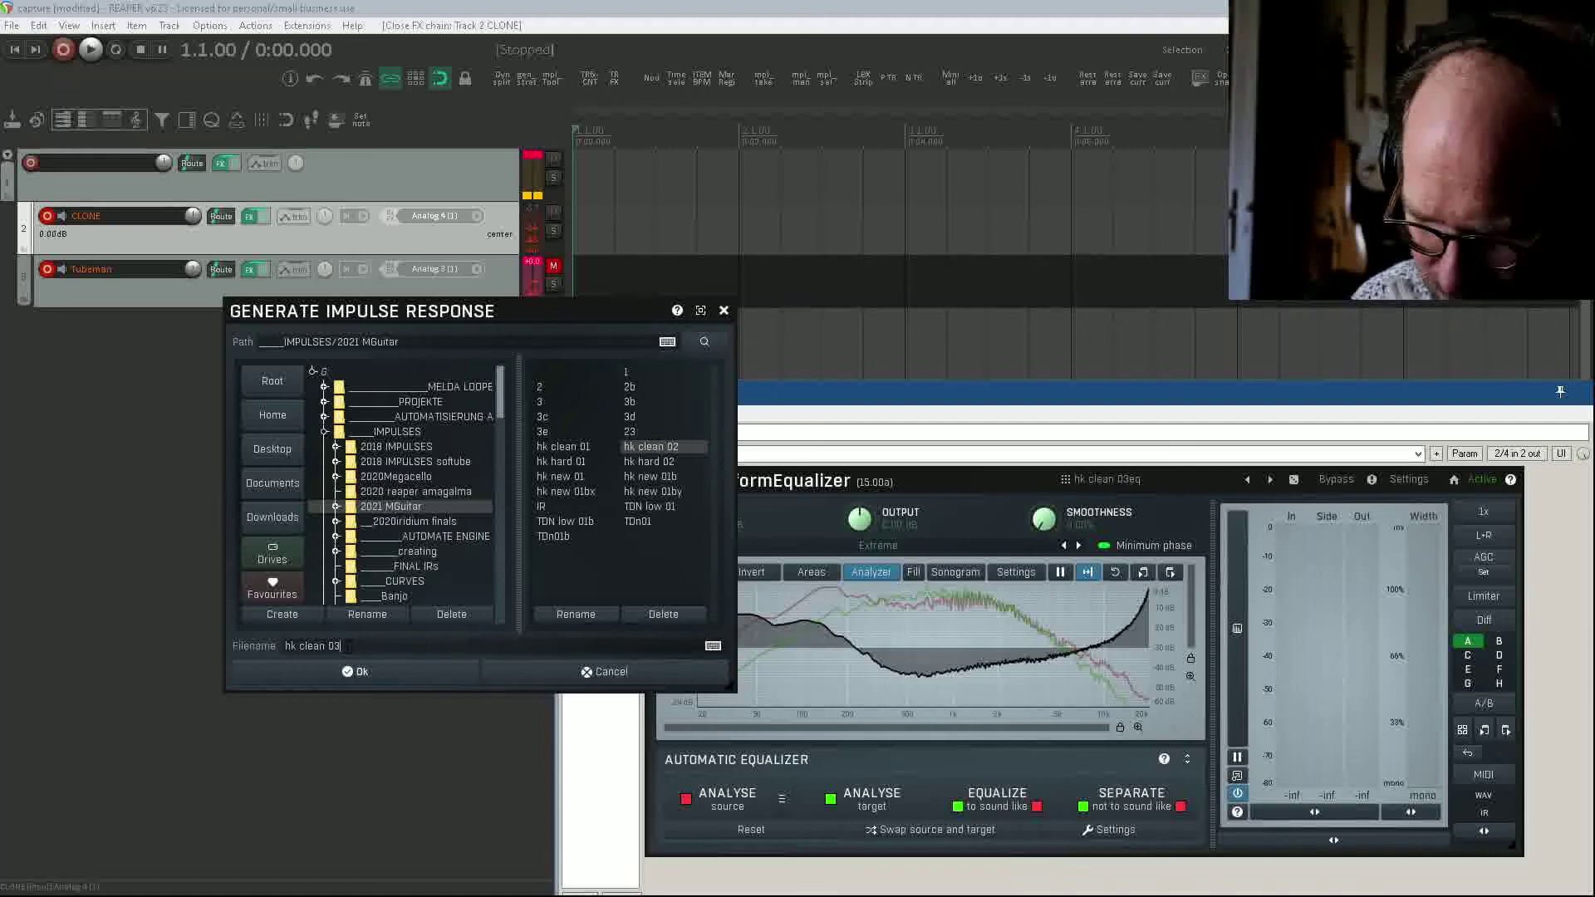
key("Return")
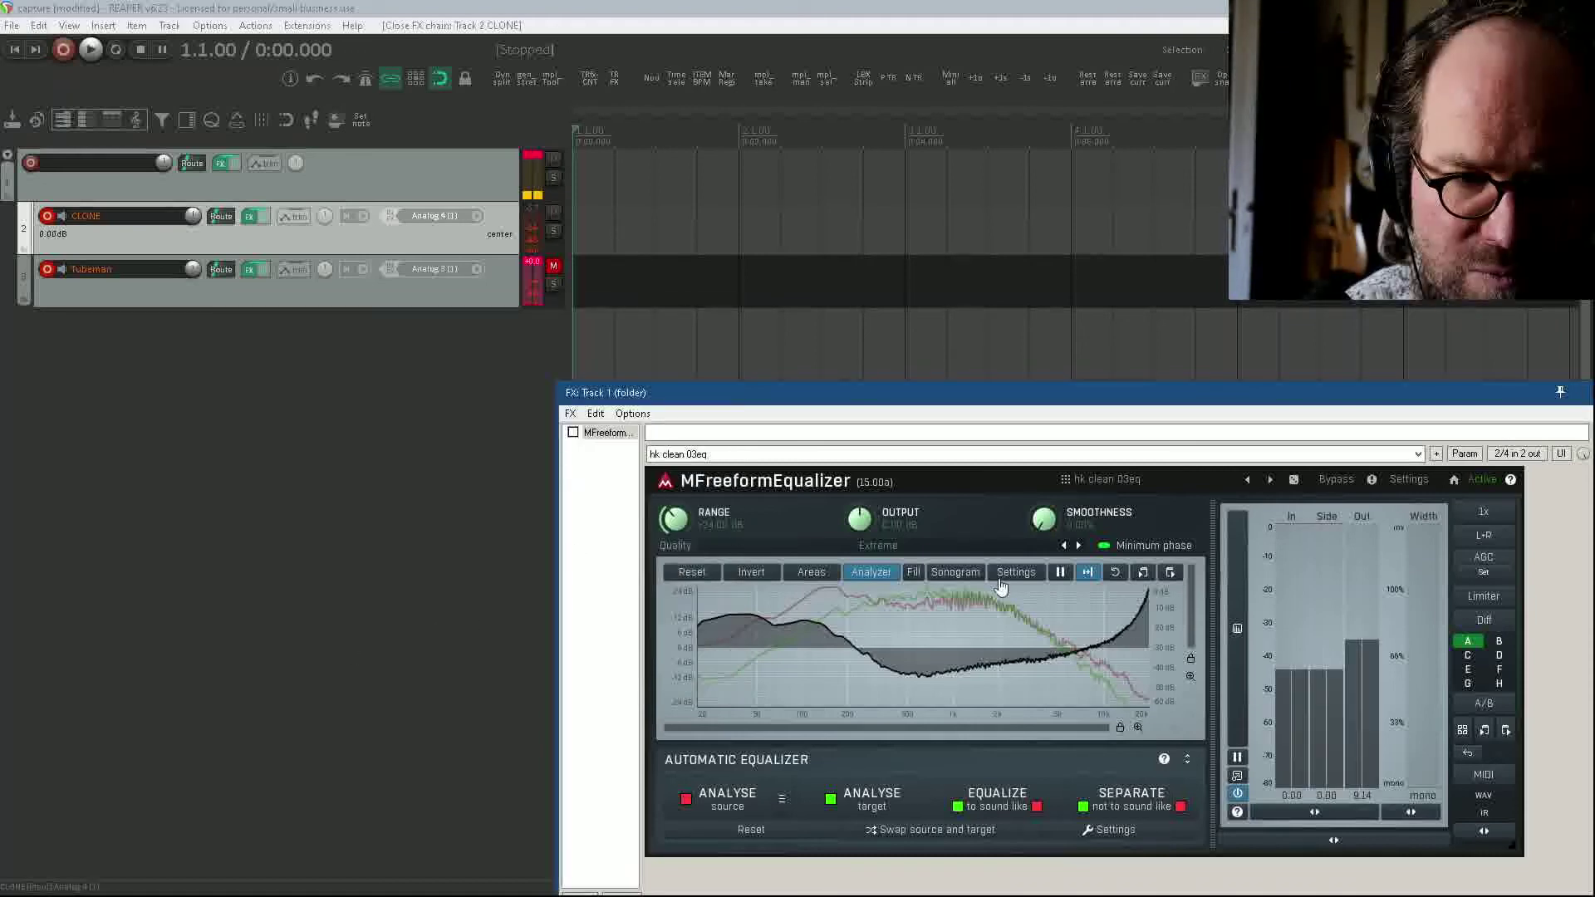
Step: Load preset hk clean 04eq and export its curve to the 2021 MGuitar folder as impulse response hk clean 04
left_click(1269, 480)
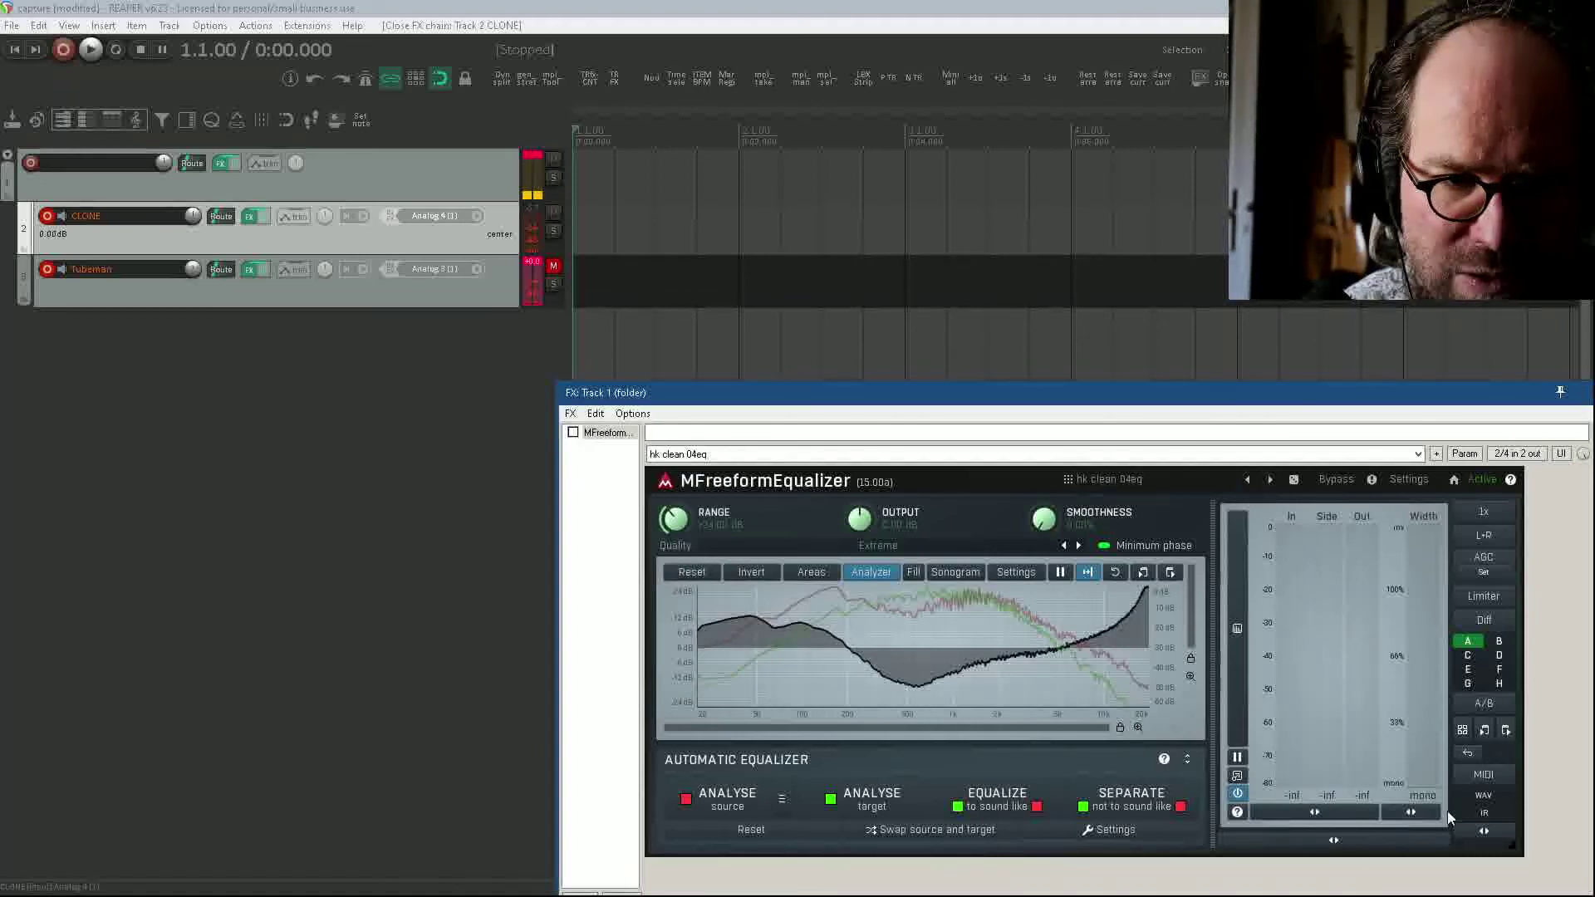
left_click(1483, 812)
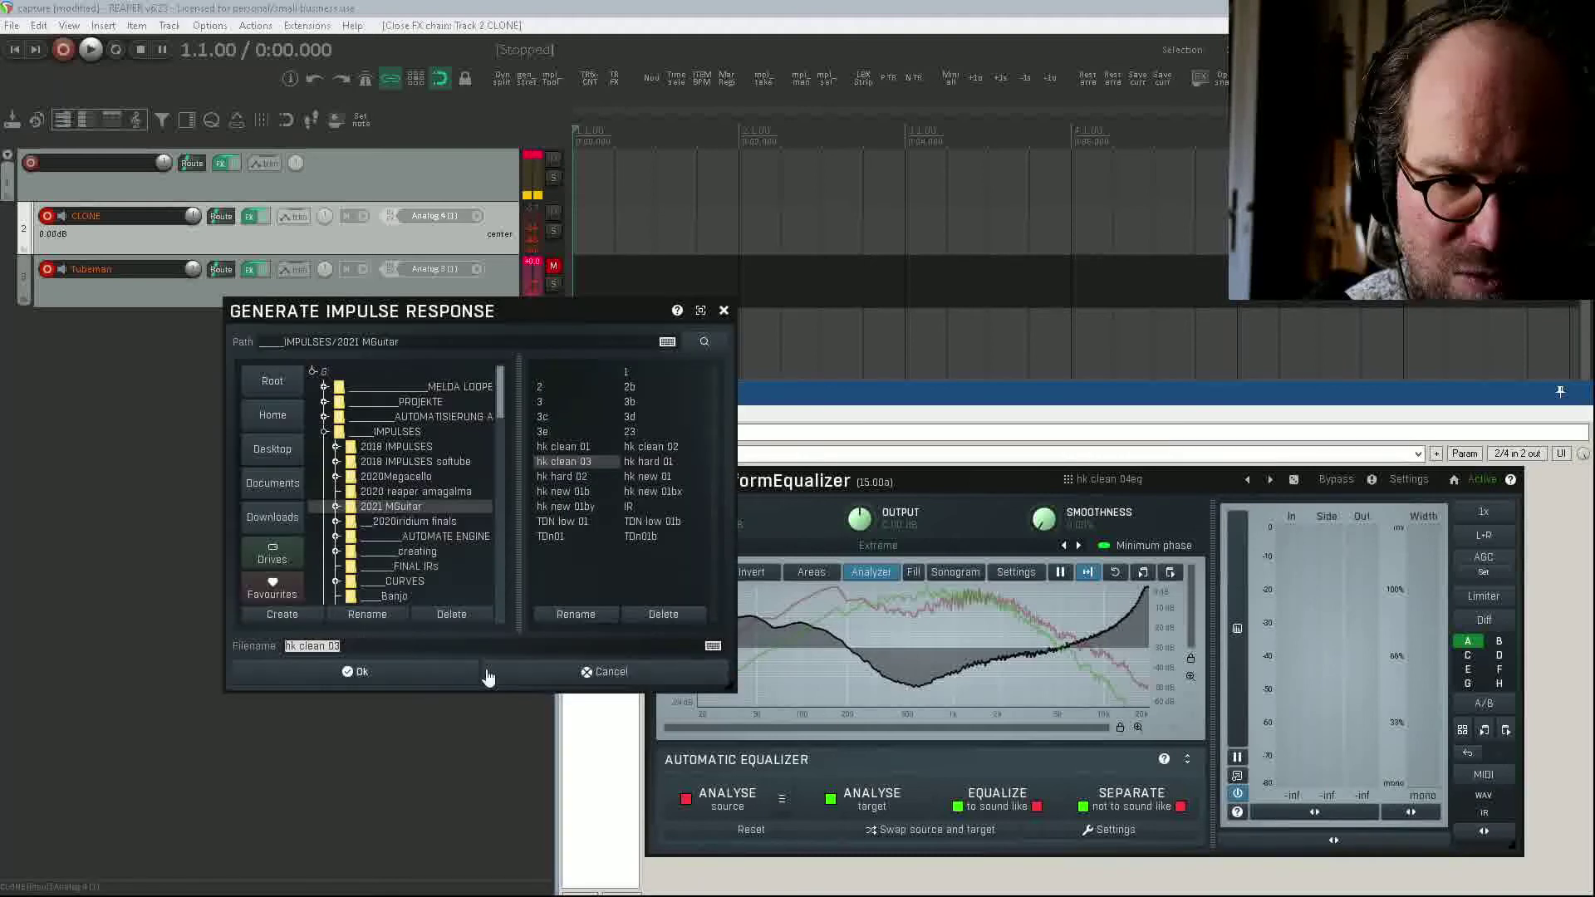
left_click(368, 648)
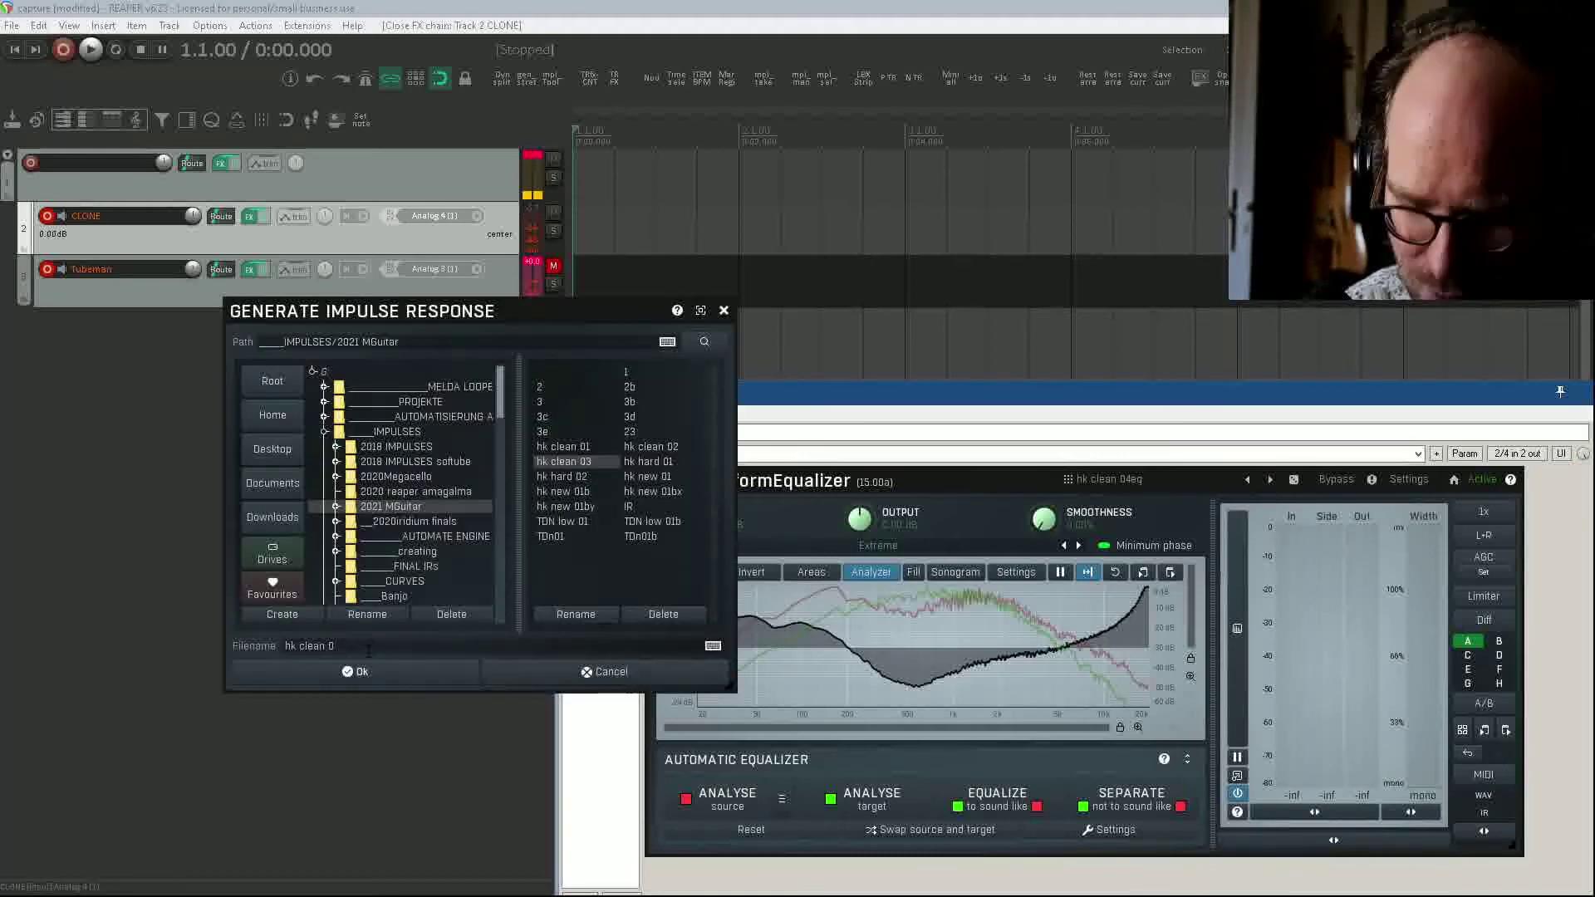
type("4")
key("Return")
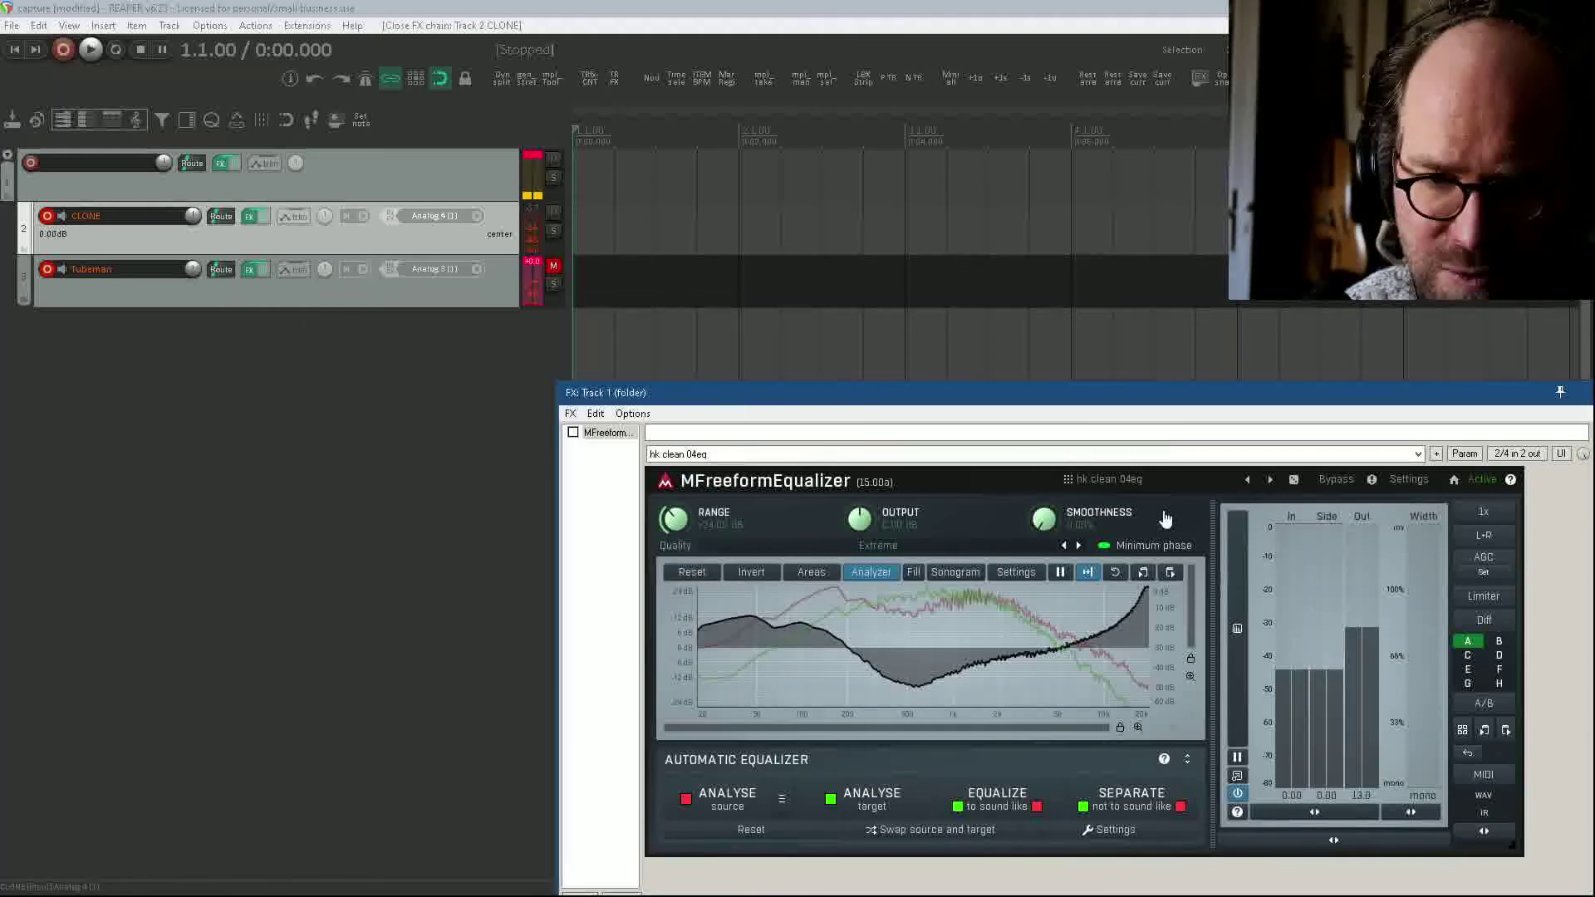
Step: Load preset hk hard EQ 03 and export its curve to the 2021 MGuitar folder as impulse response hk hard 03
left_click(1269, 479)
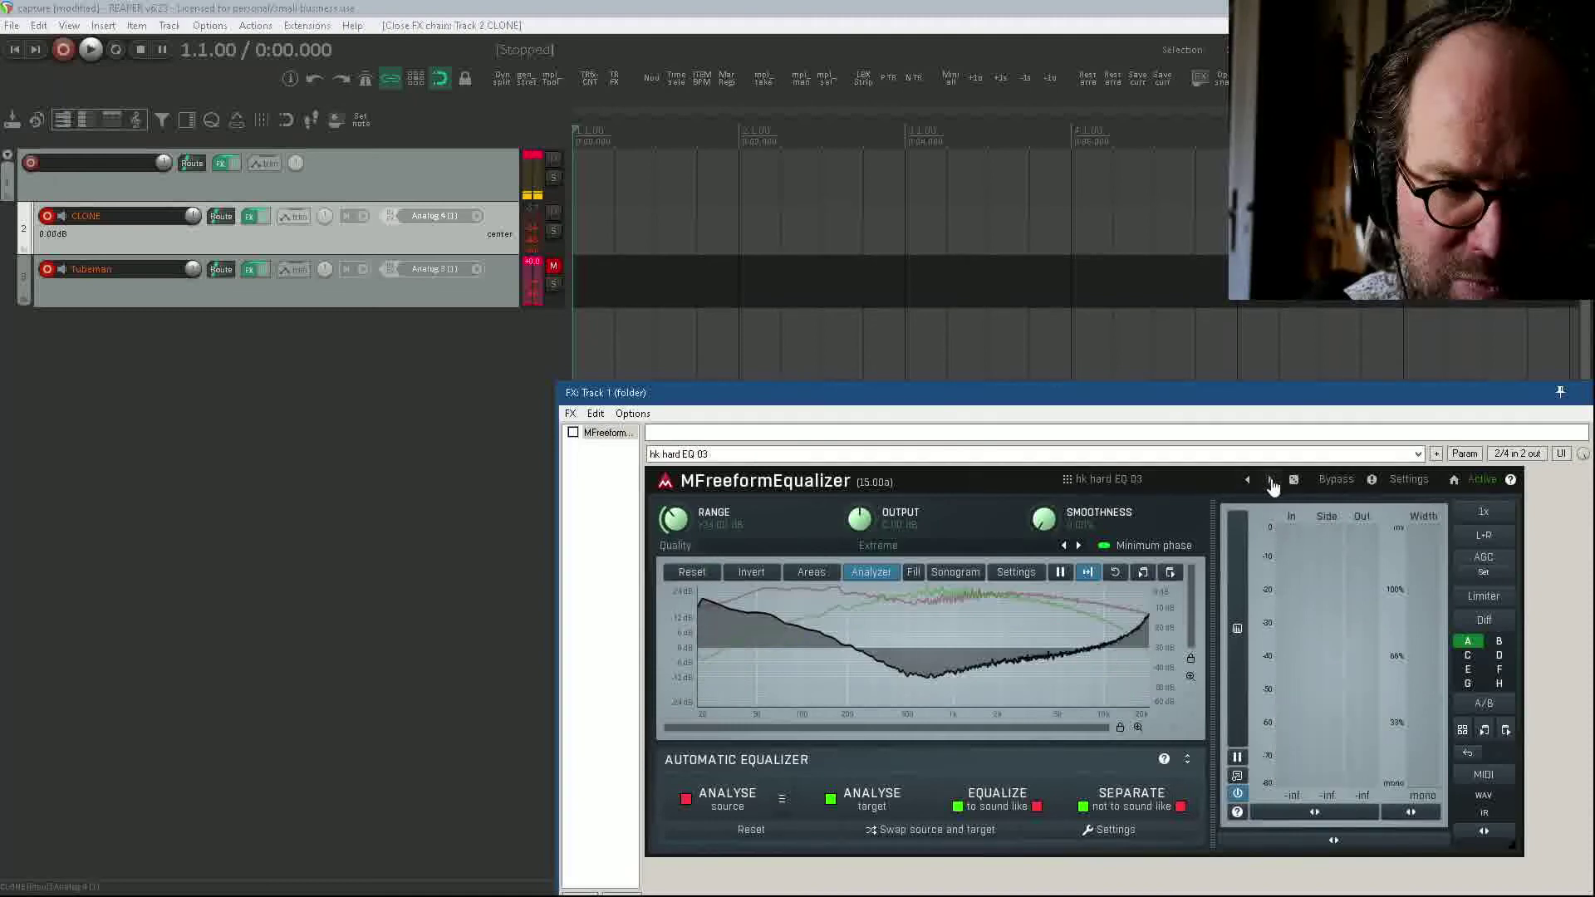
left_click(1484, 812)
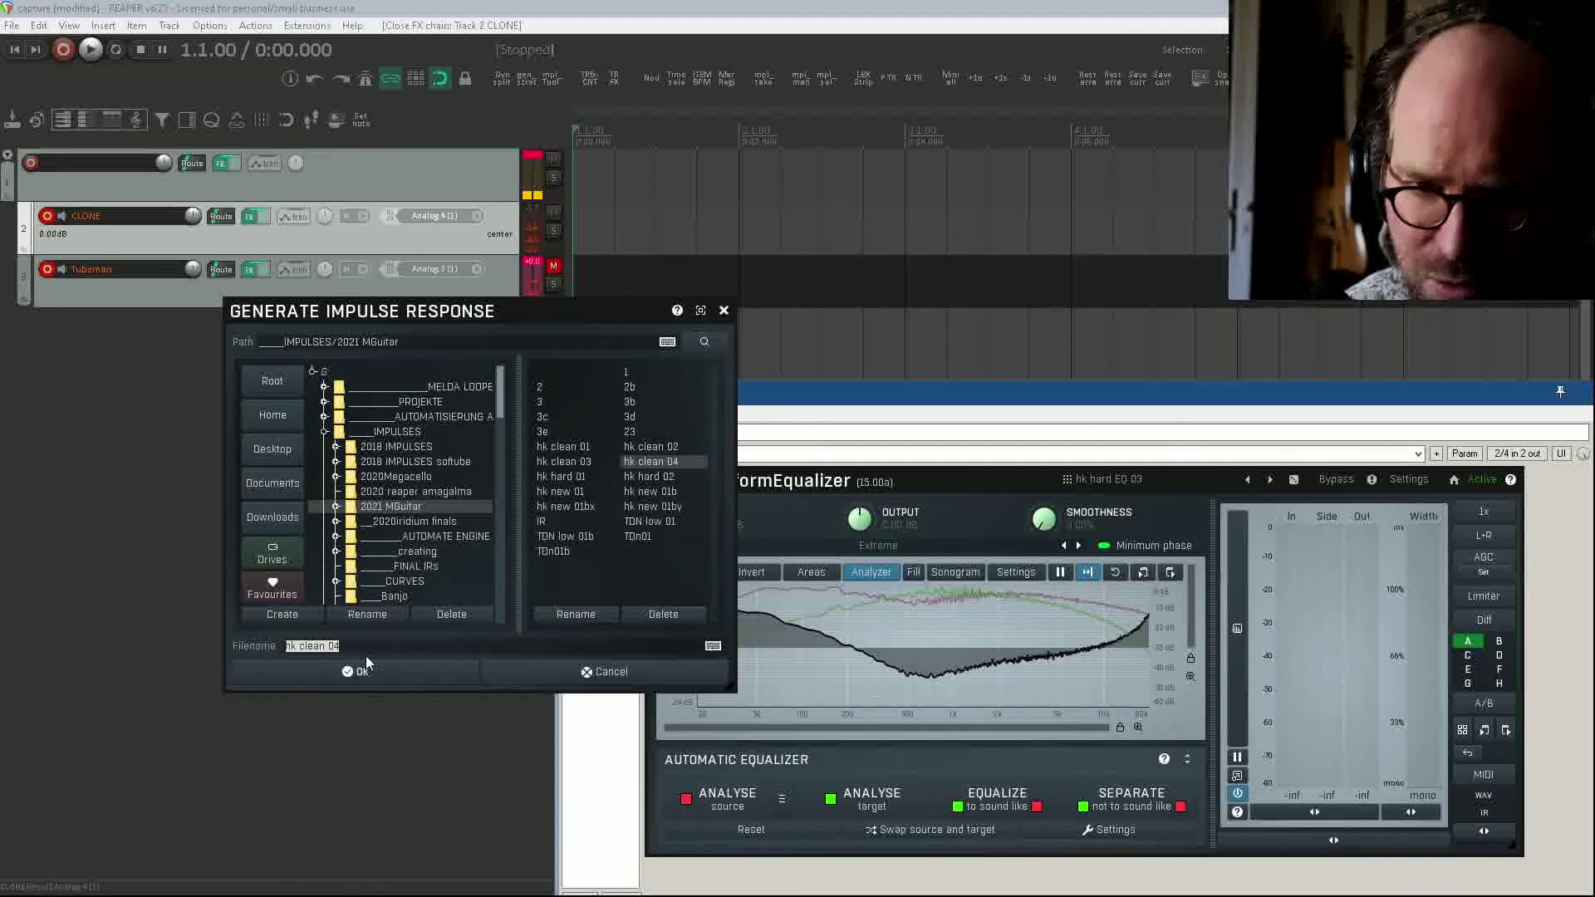
key("End")
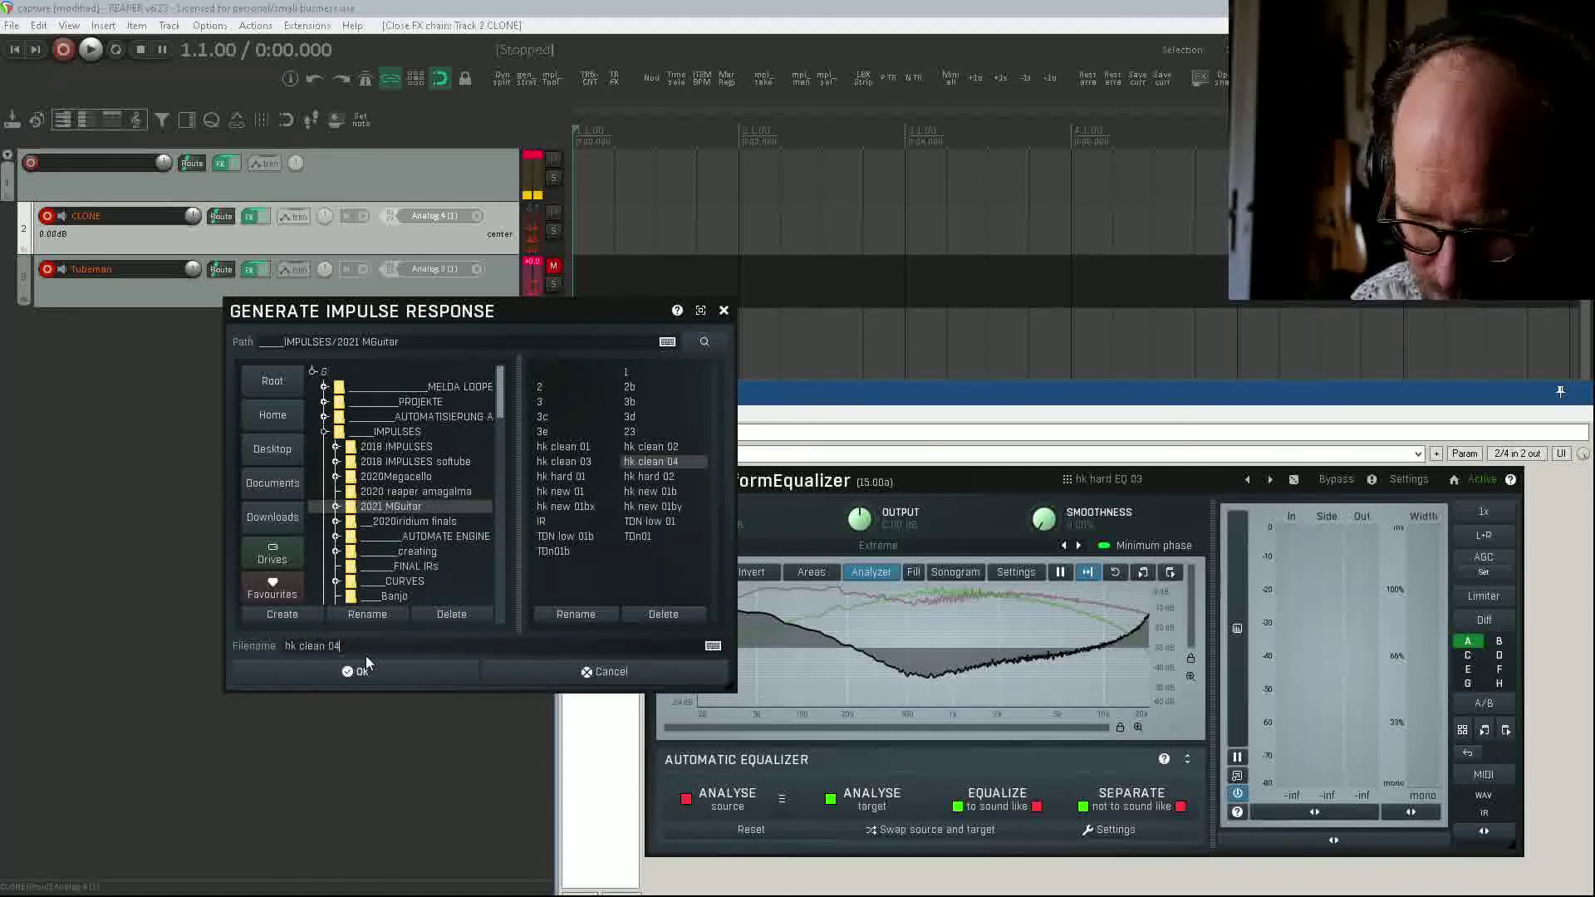
key("BackSpace")
key("BackSpace")
key("BackSpace")
key("BackSpace")
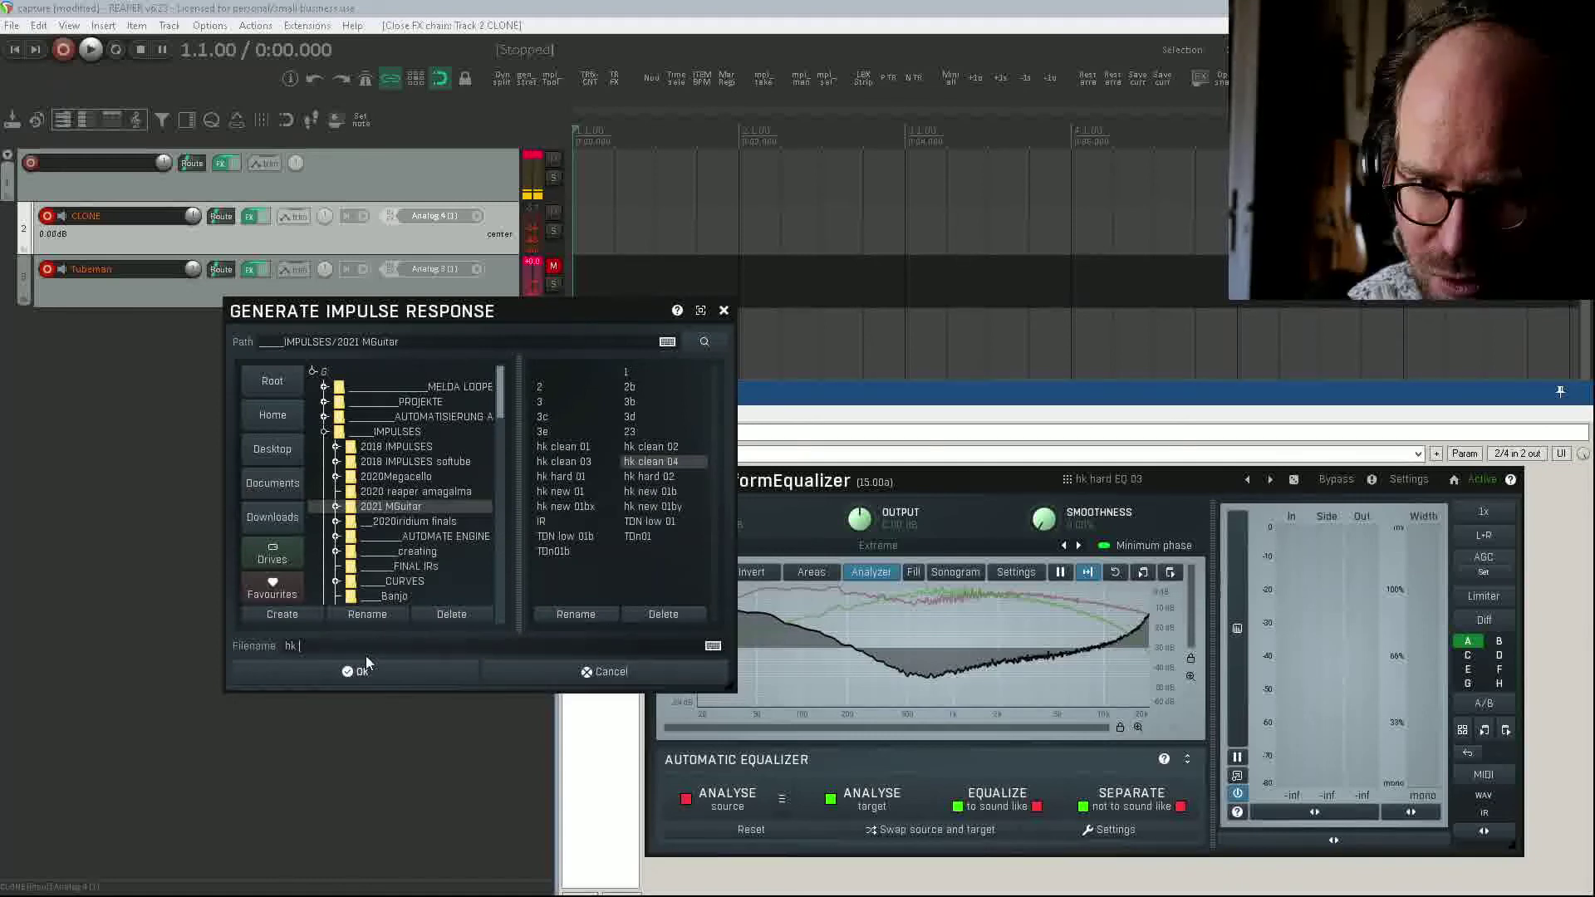
type("hard 03")
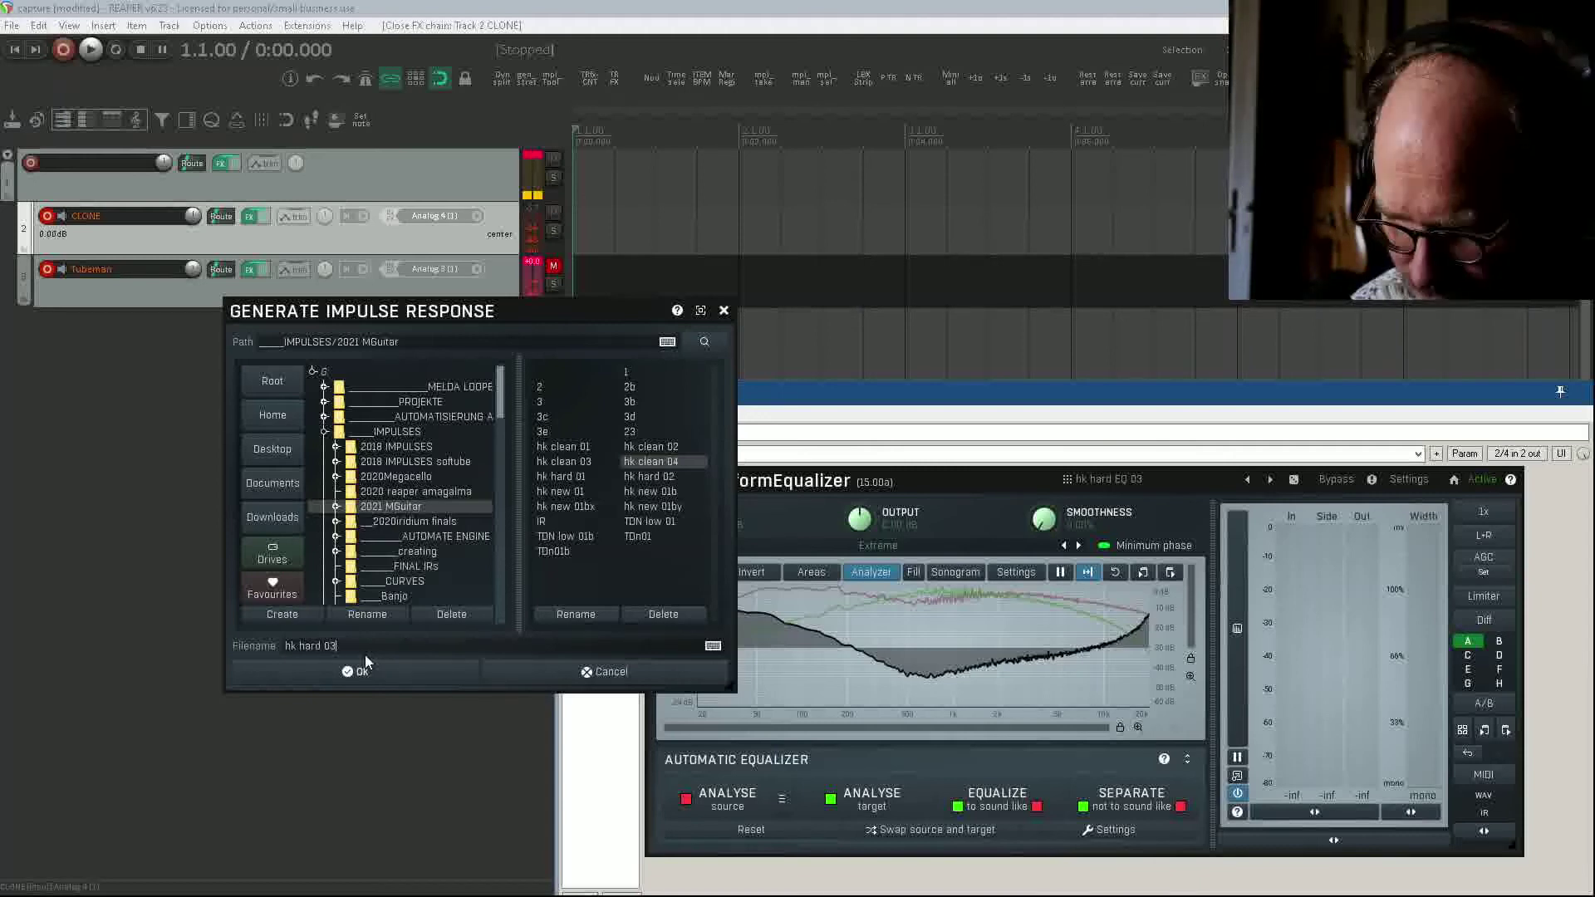
key("Return")
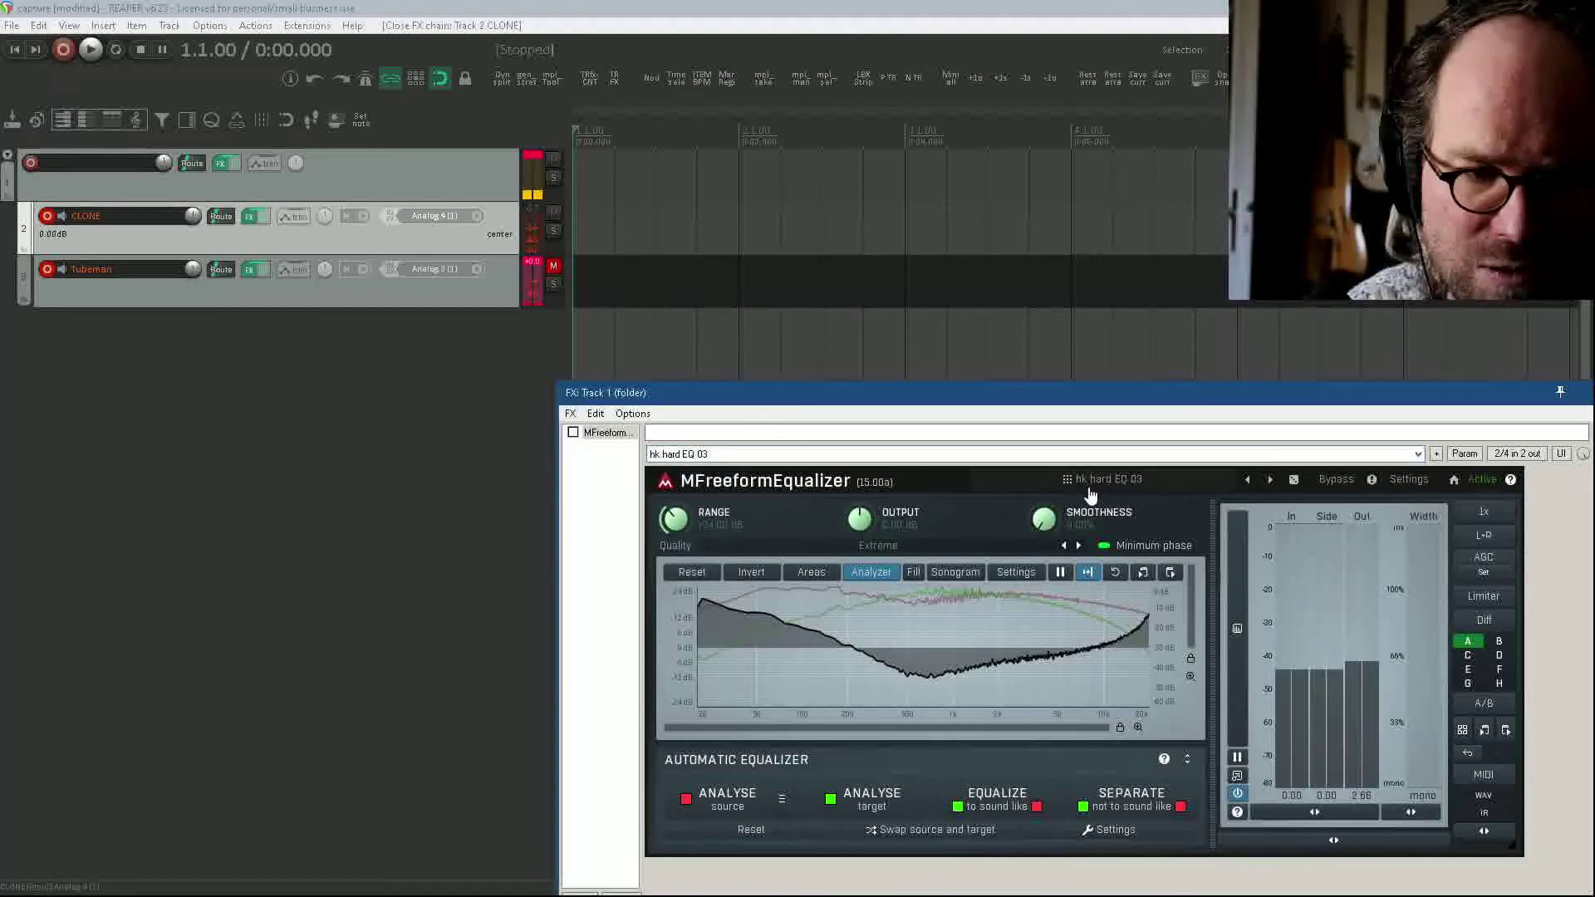
Step: Load preset hk hard EQ 04 and export its curve to the 2021 MGuitar folder as impulse response hk hard 04
left_click(1269, 480)
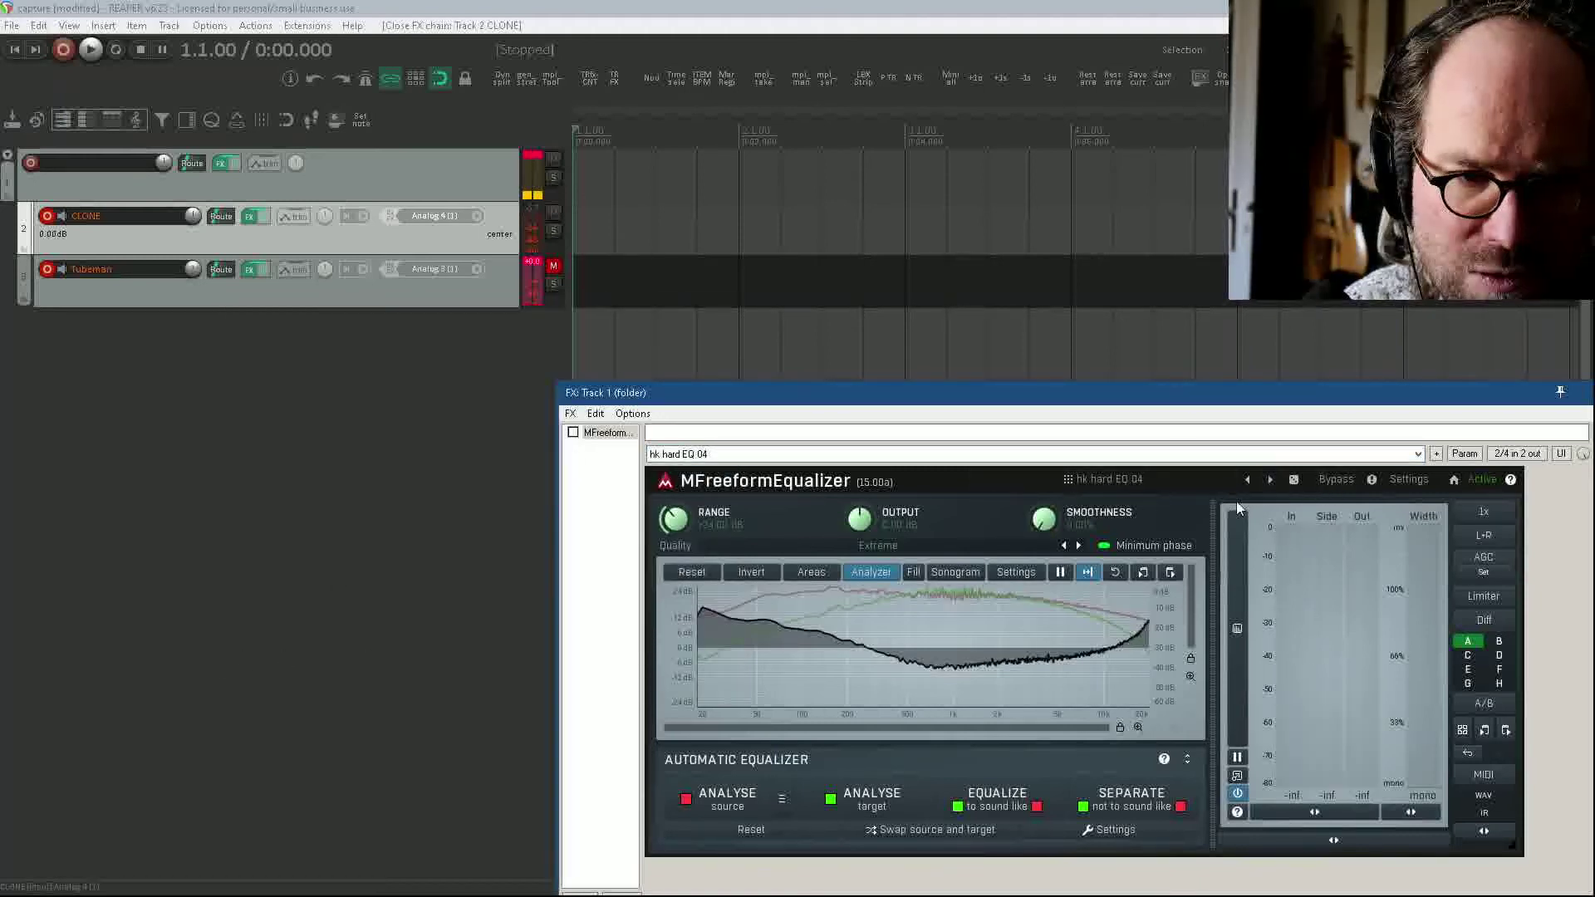
left_click(1483, 812)
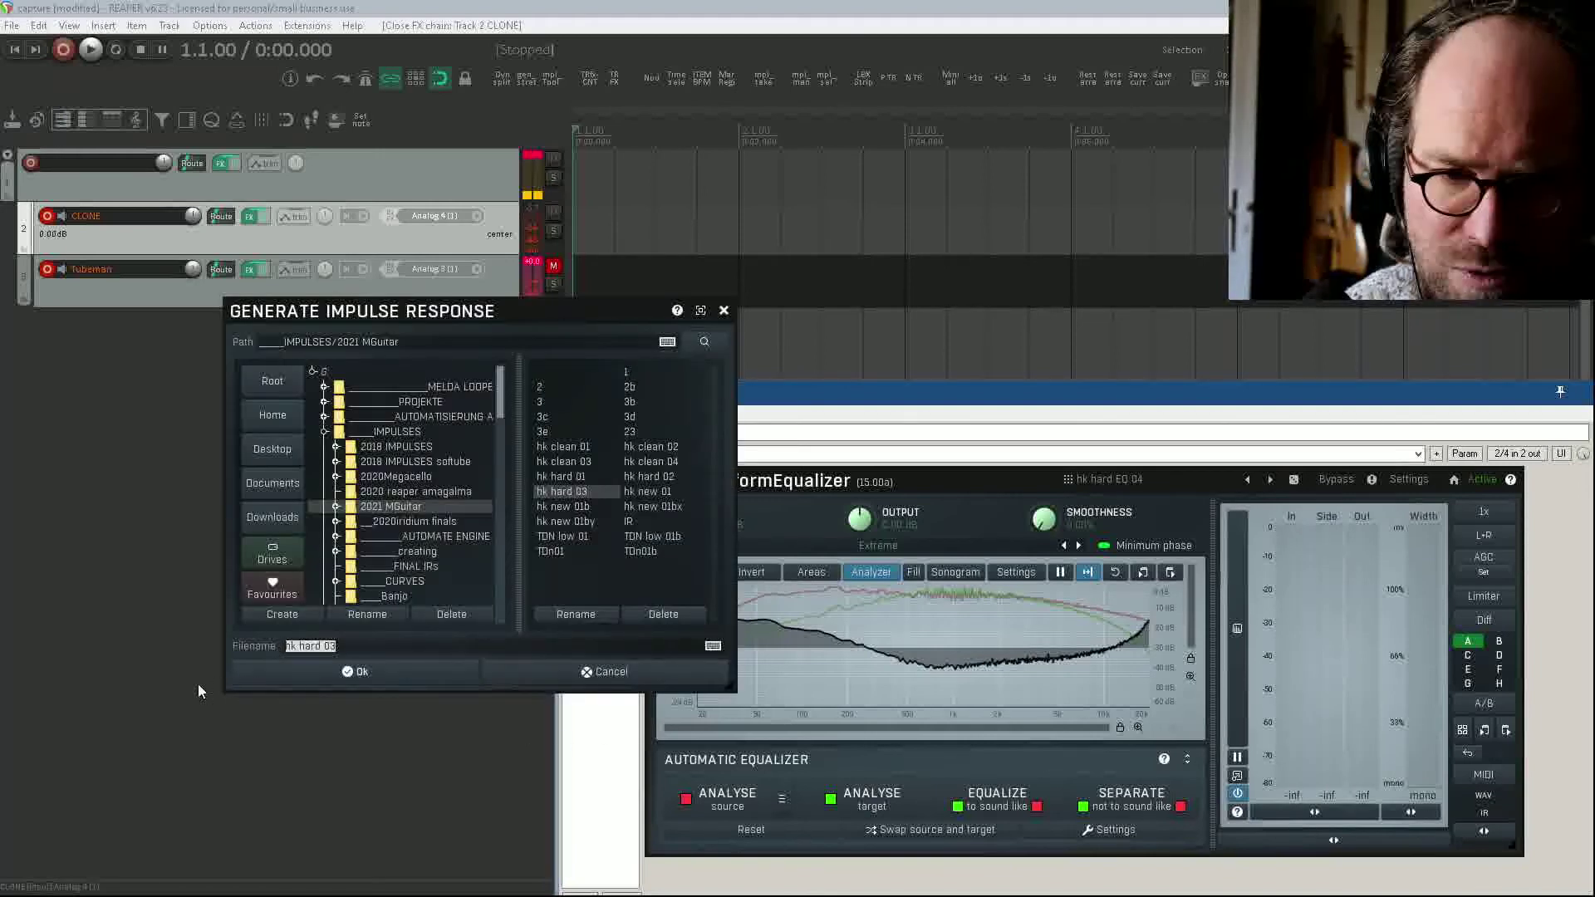
left_click(378, 647)
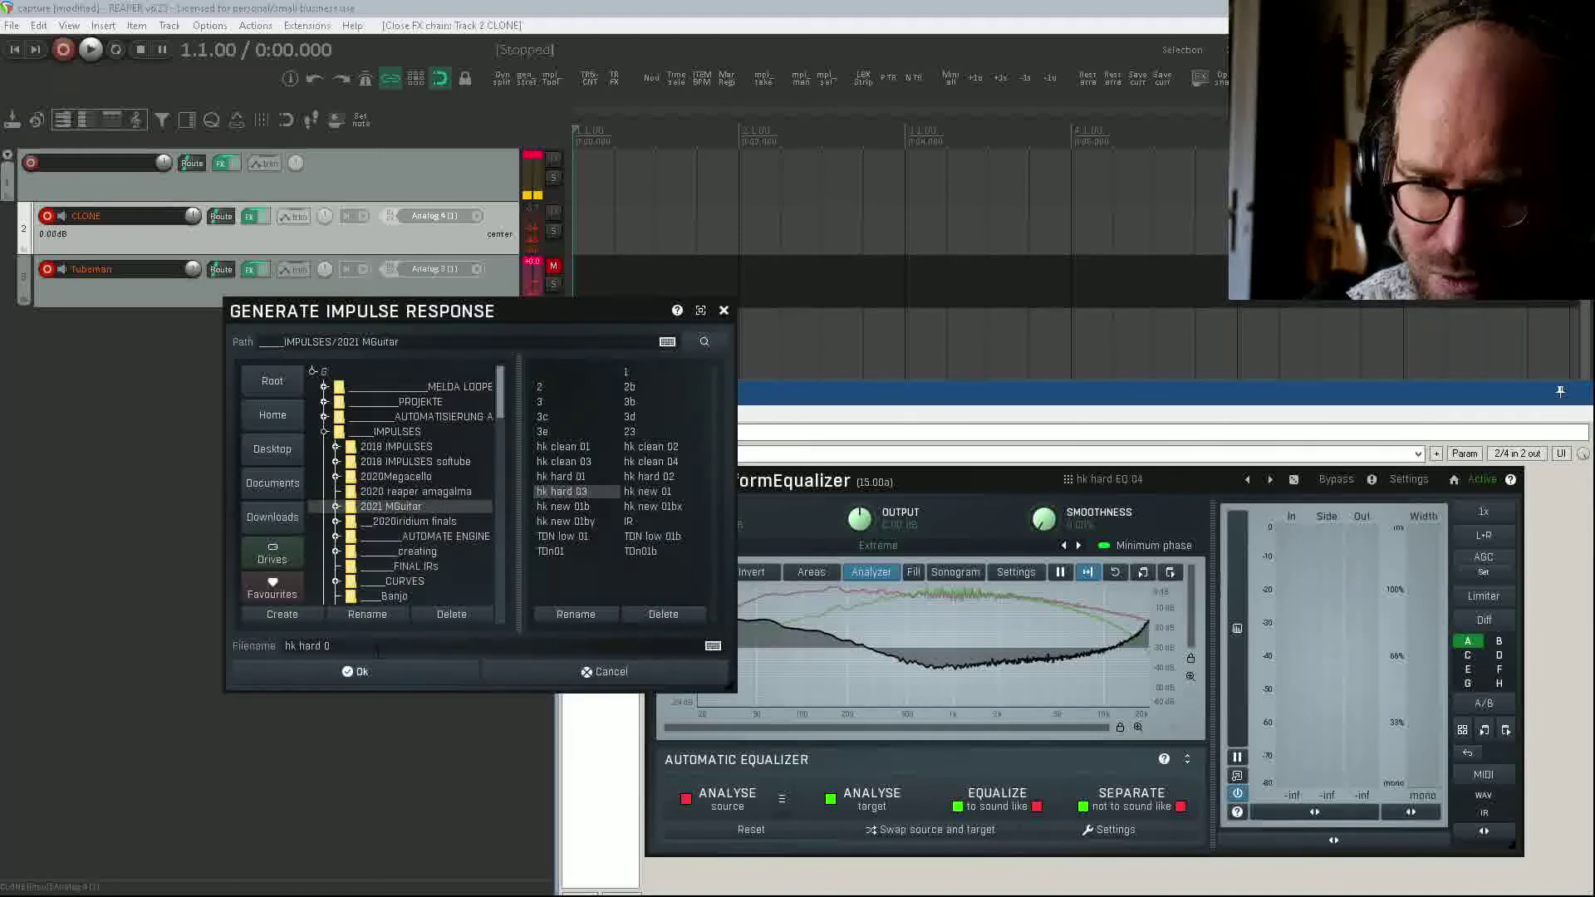
type("4")
key("Return")
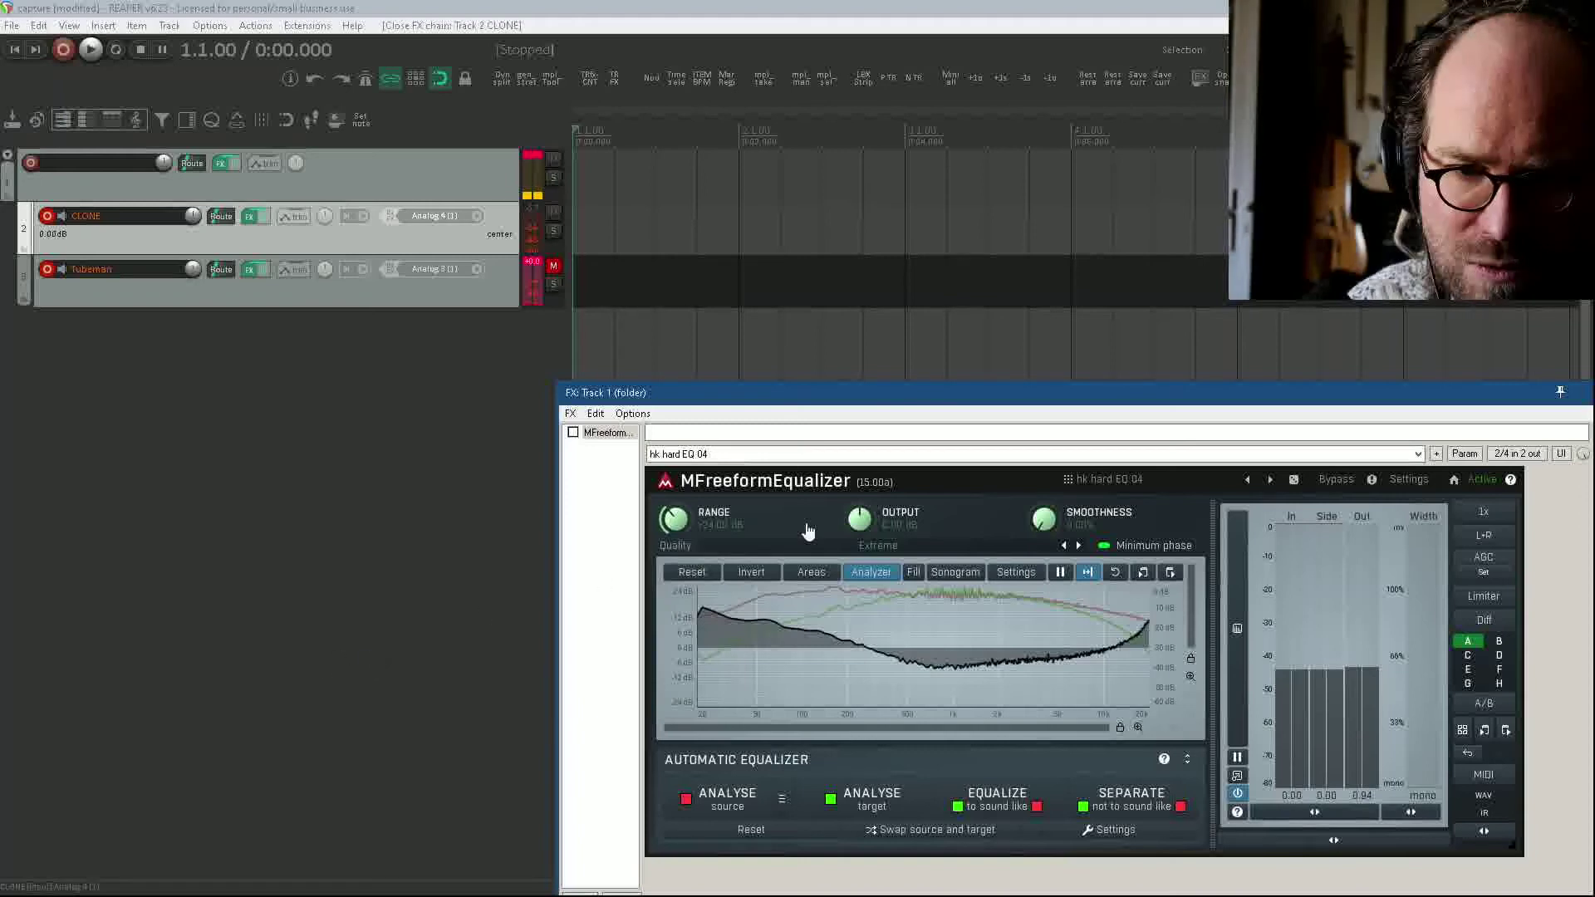
Step: Go back to preset hk hard 02eq and export its curve to the 2021 MGuitar folder as impulse response hk hard 02b
left_click(1271, 481)
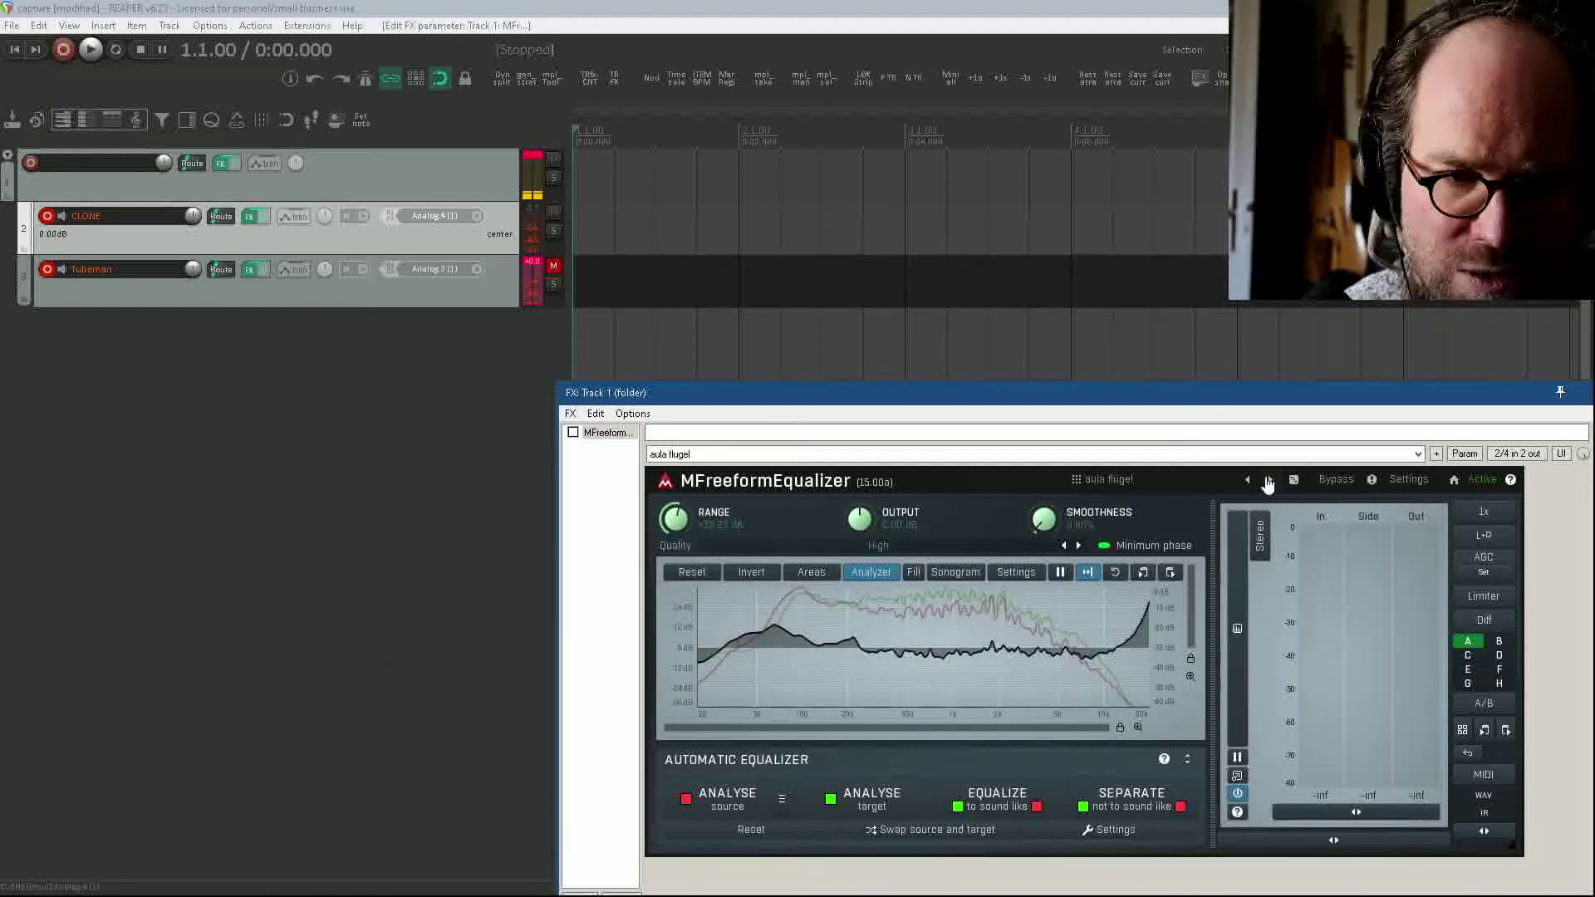
left_click(1248, 480)
left_click(1247, 481)
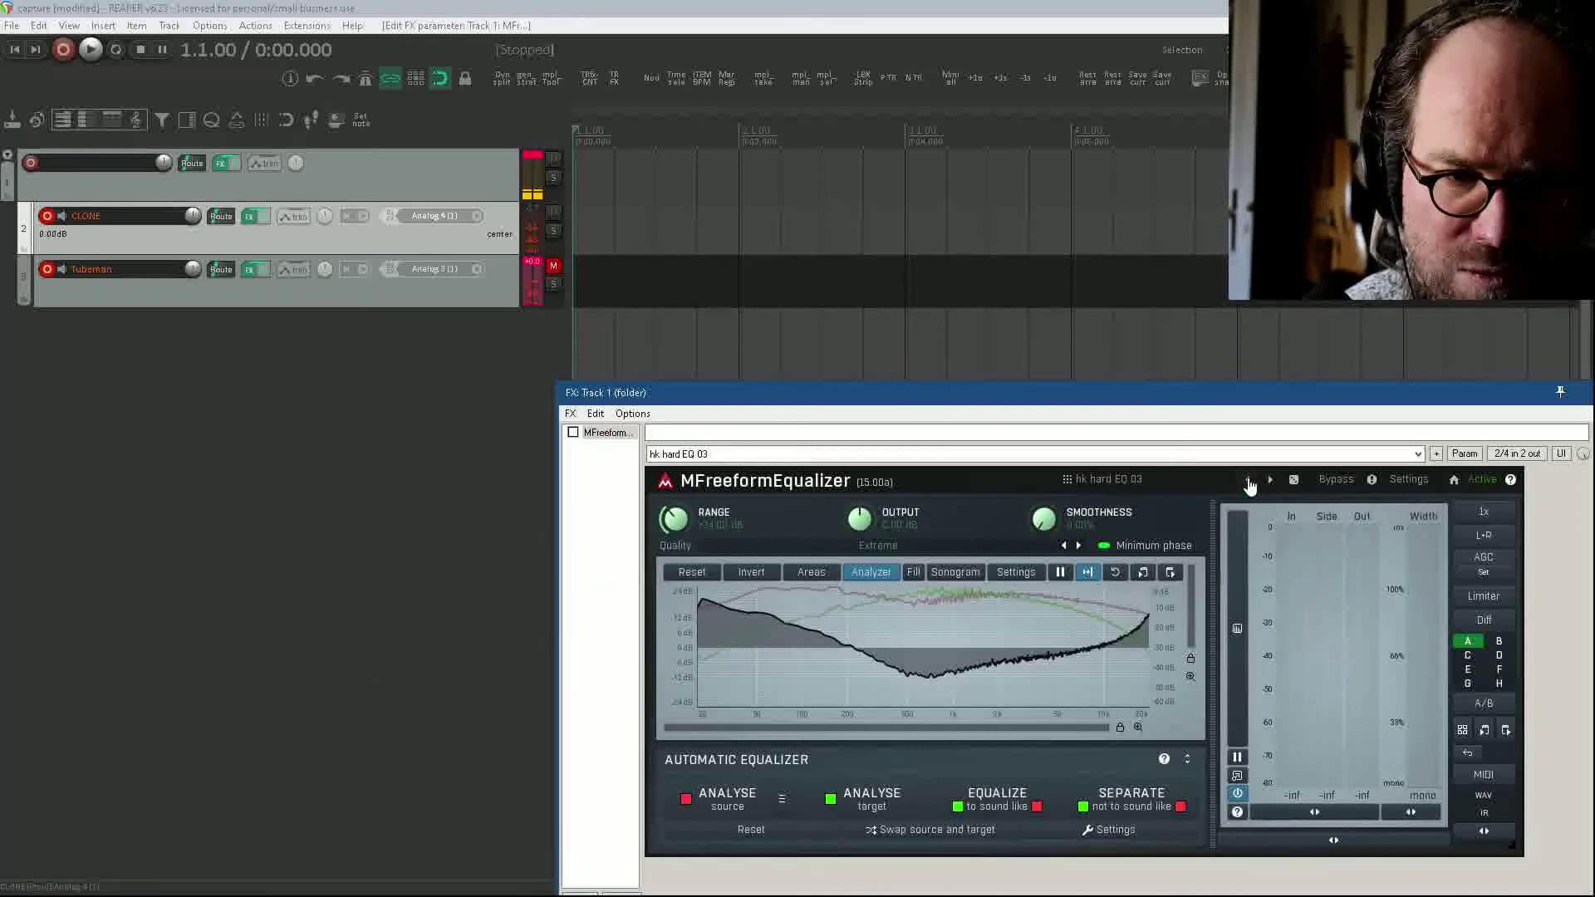
left_click(1247, 481)
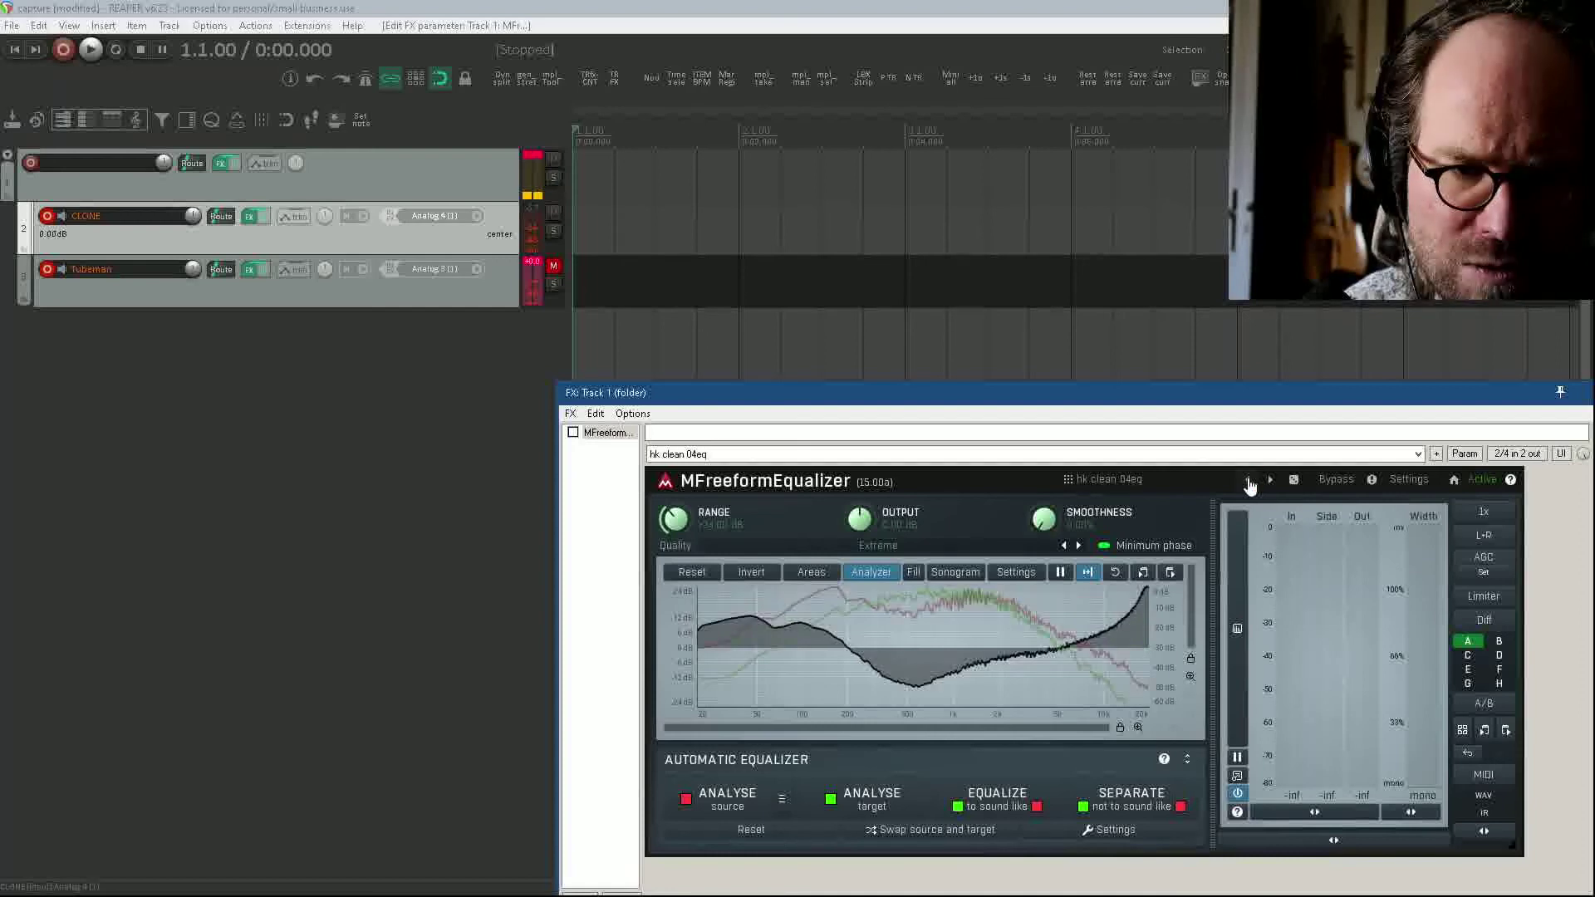
left_click(1248, 480)
left_click(1247, 480)
left_click(1247, 481)
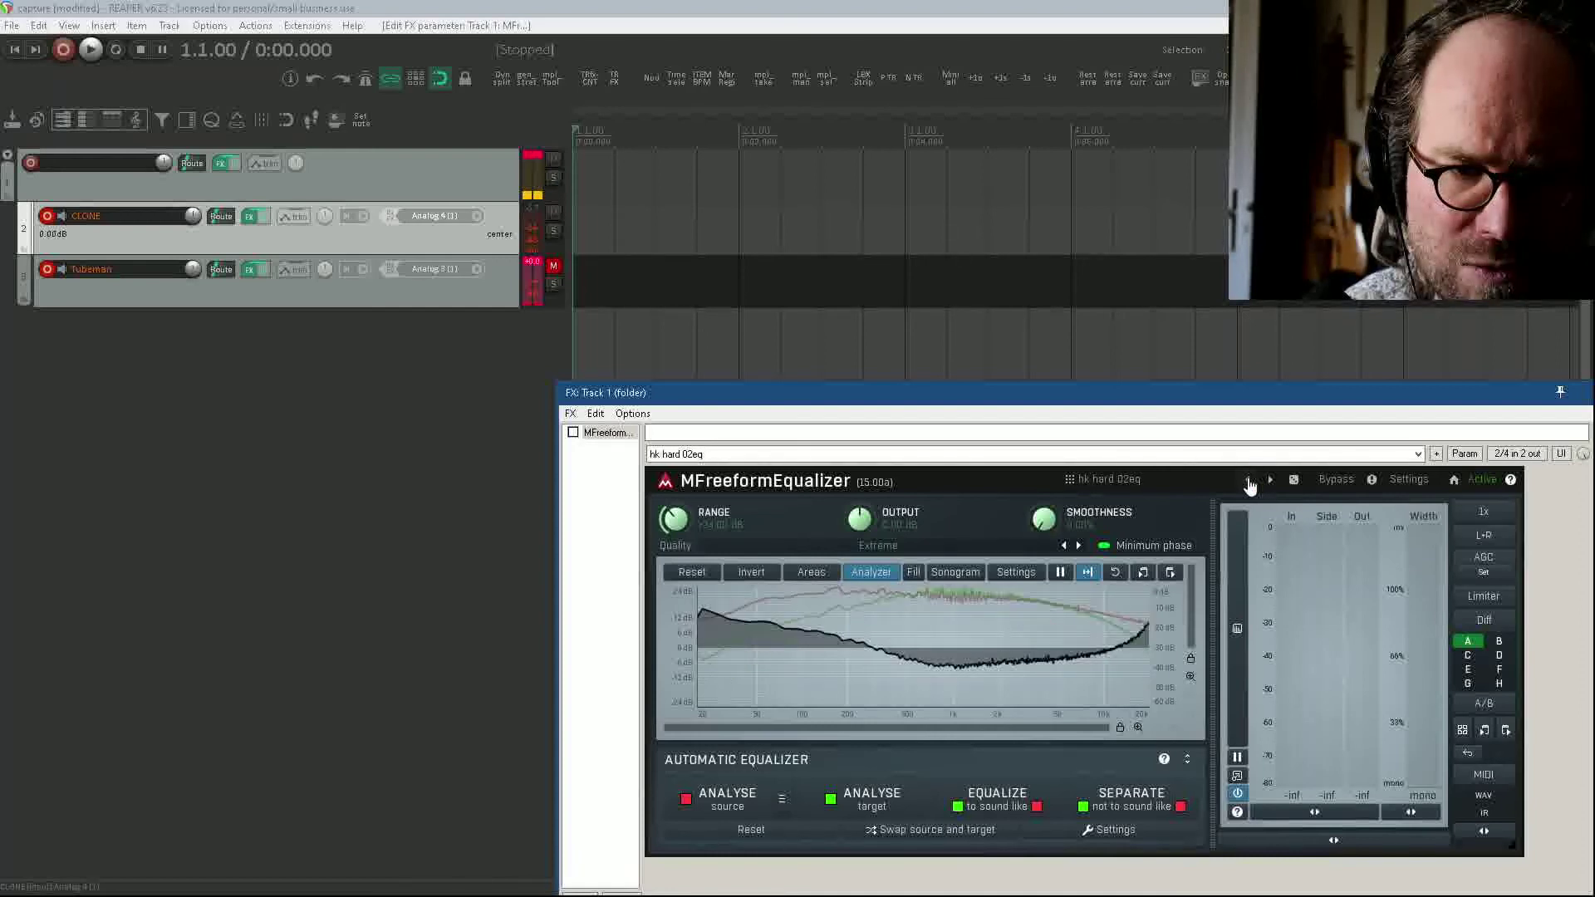
left_click(1271, 482)
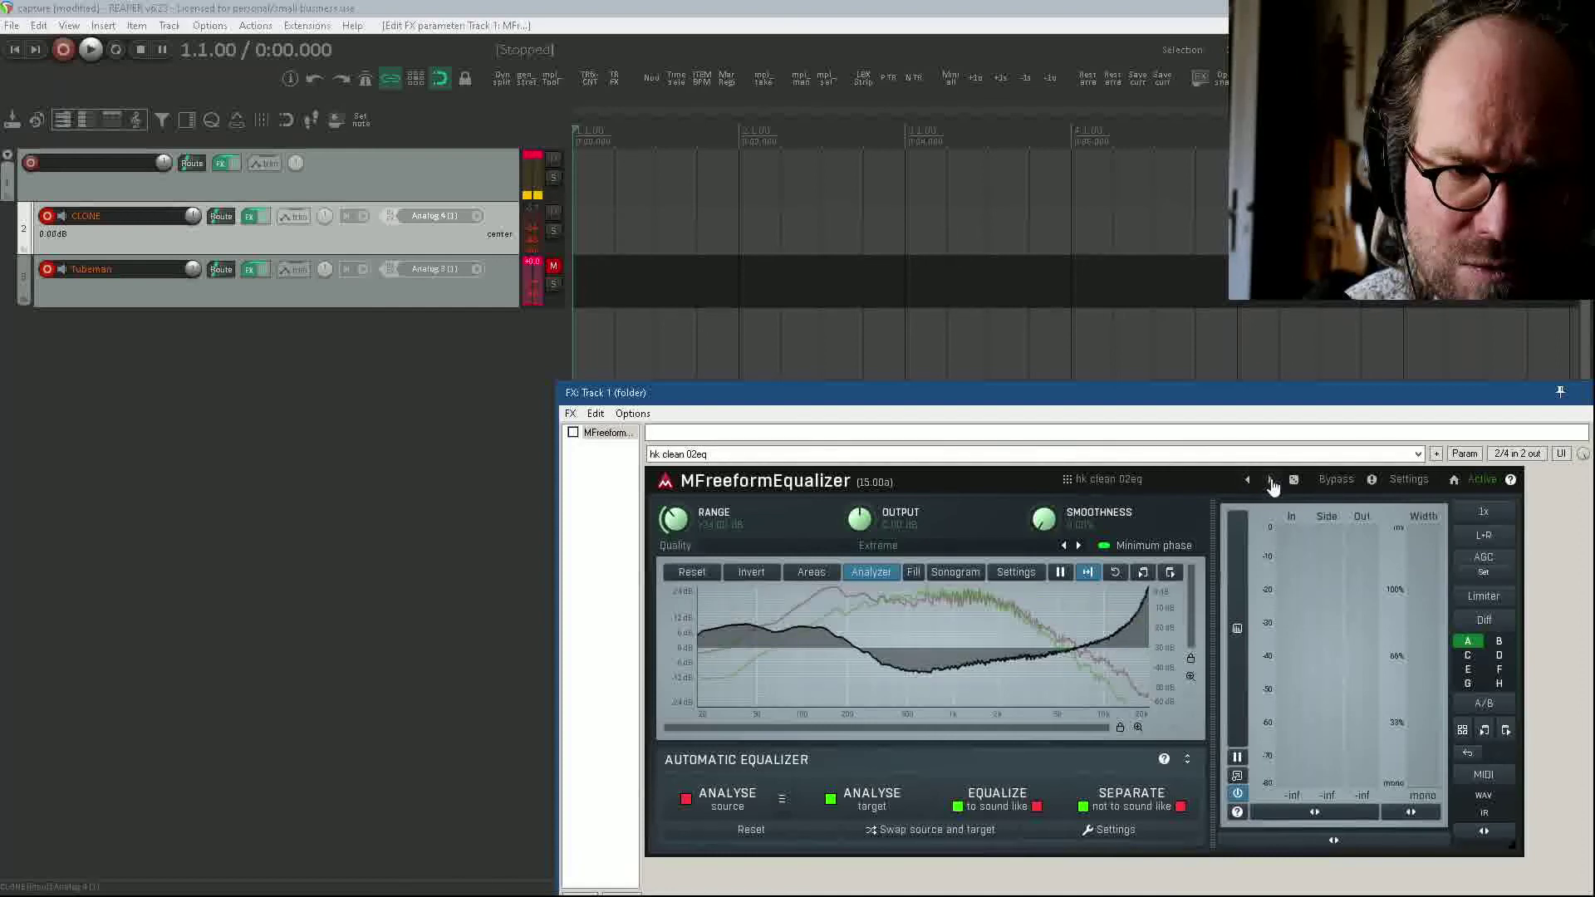
left_click(1247, 481)
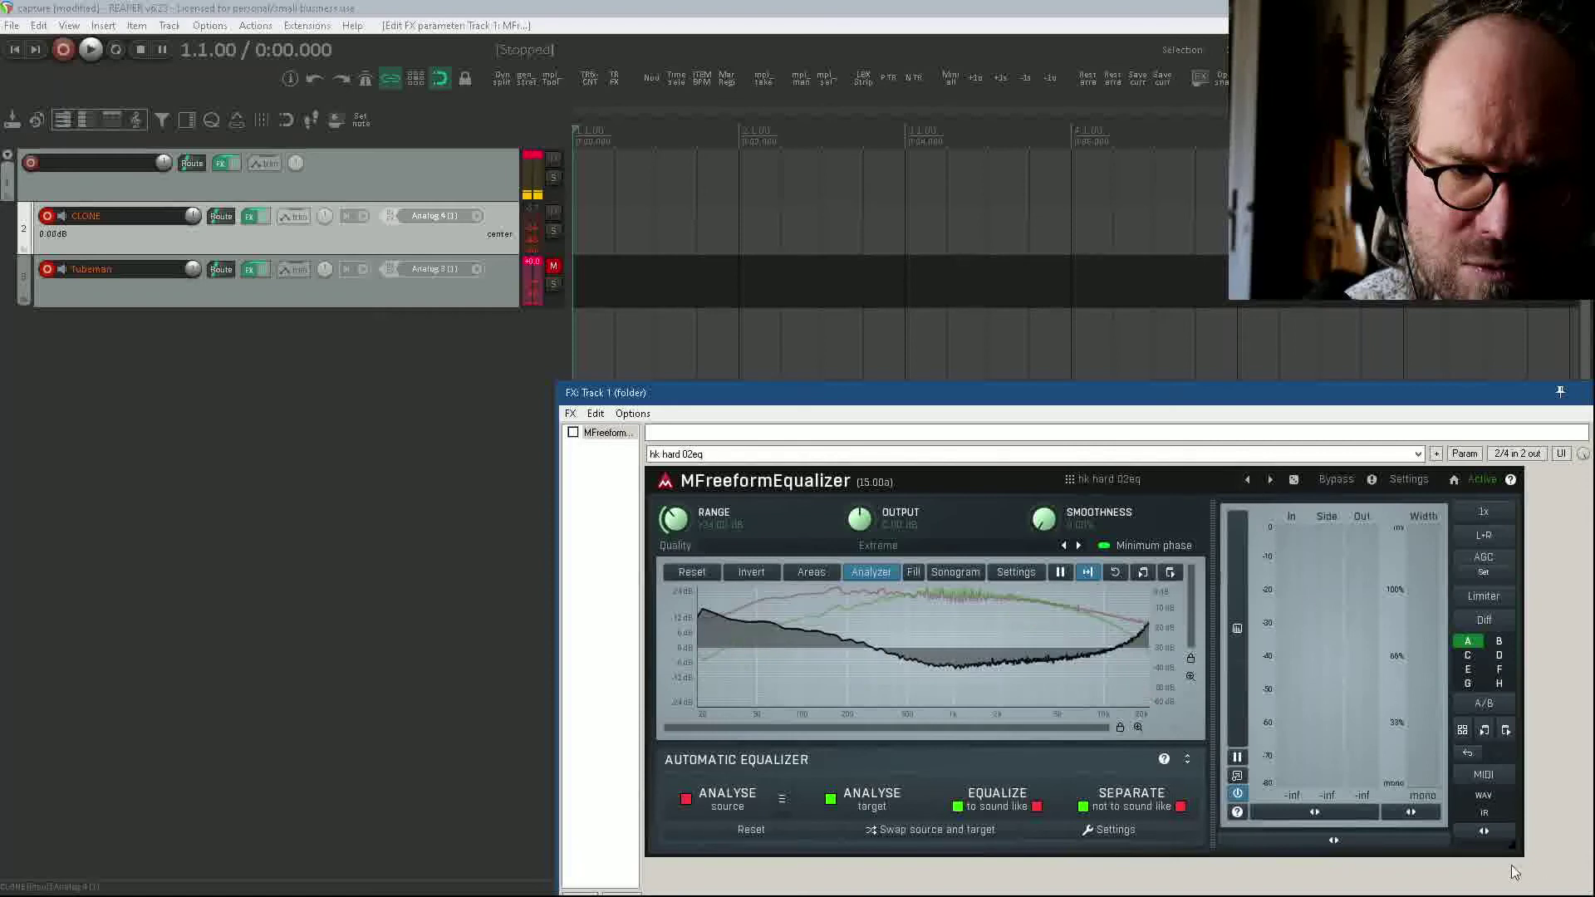
left_click(1483, 812)
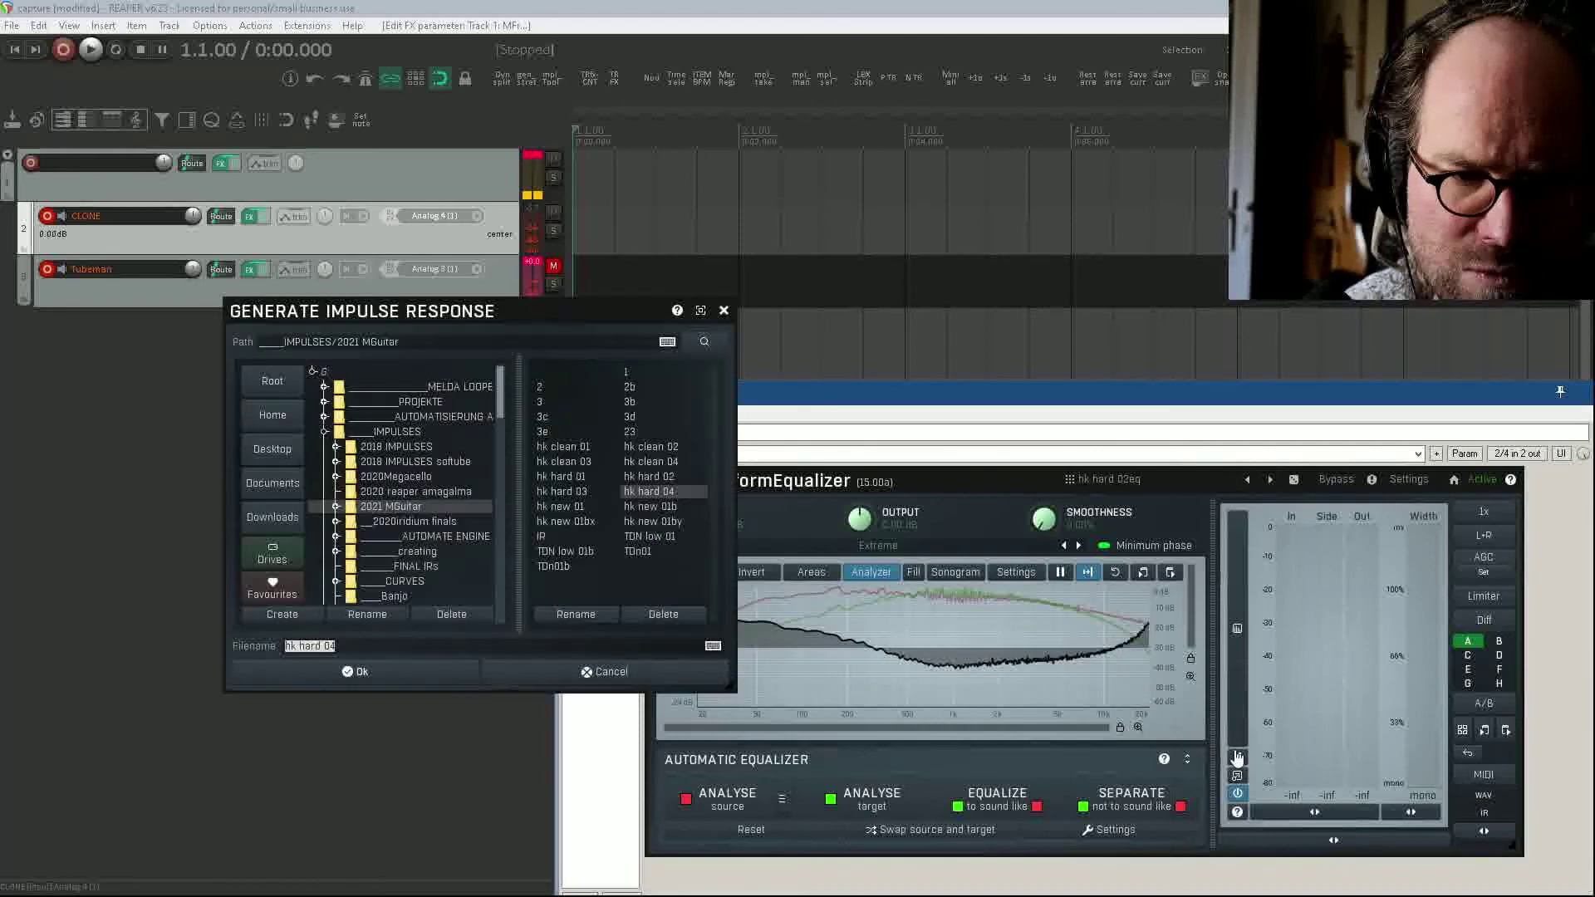
left_click(382, 648)
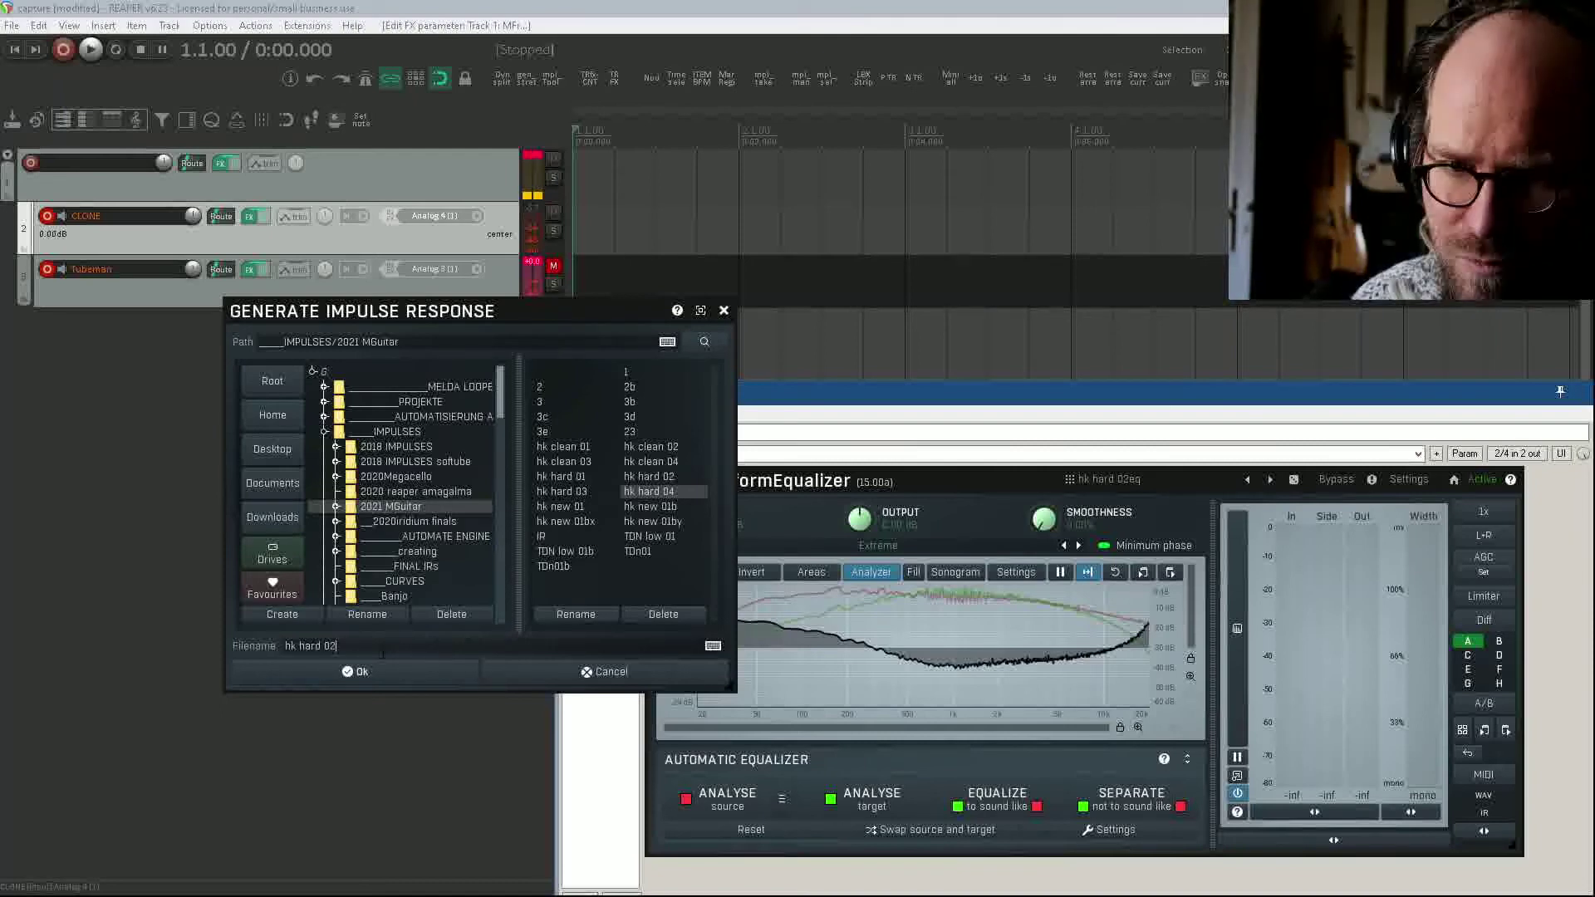
left_click(424, 674)
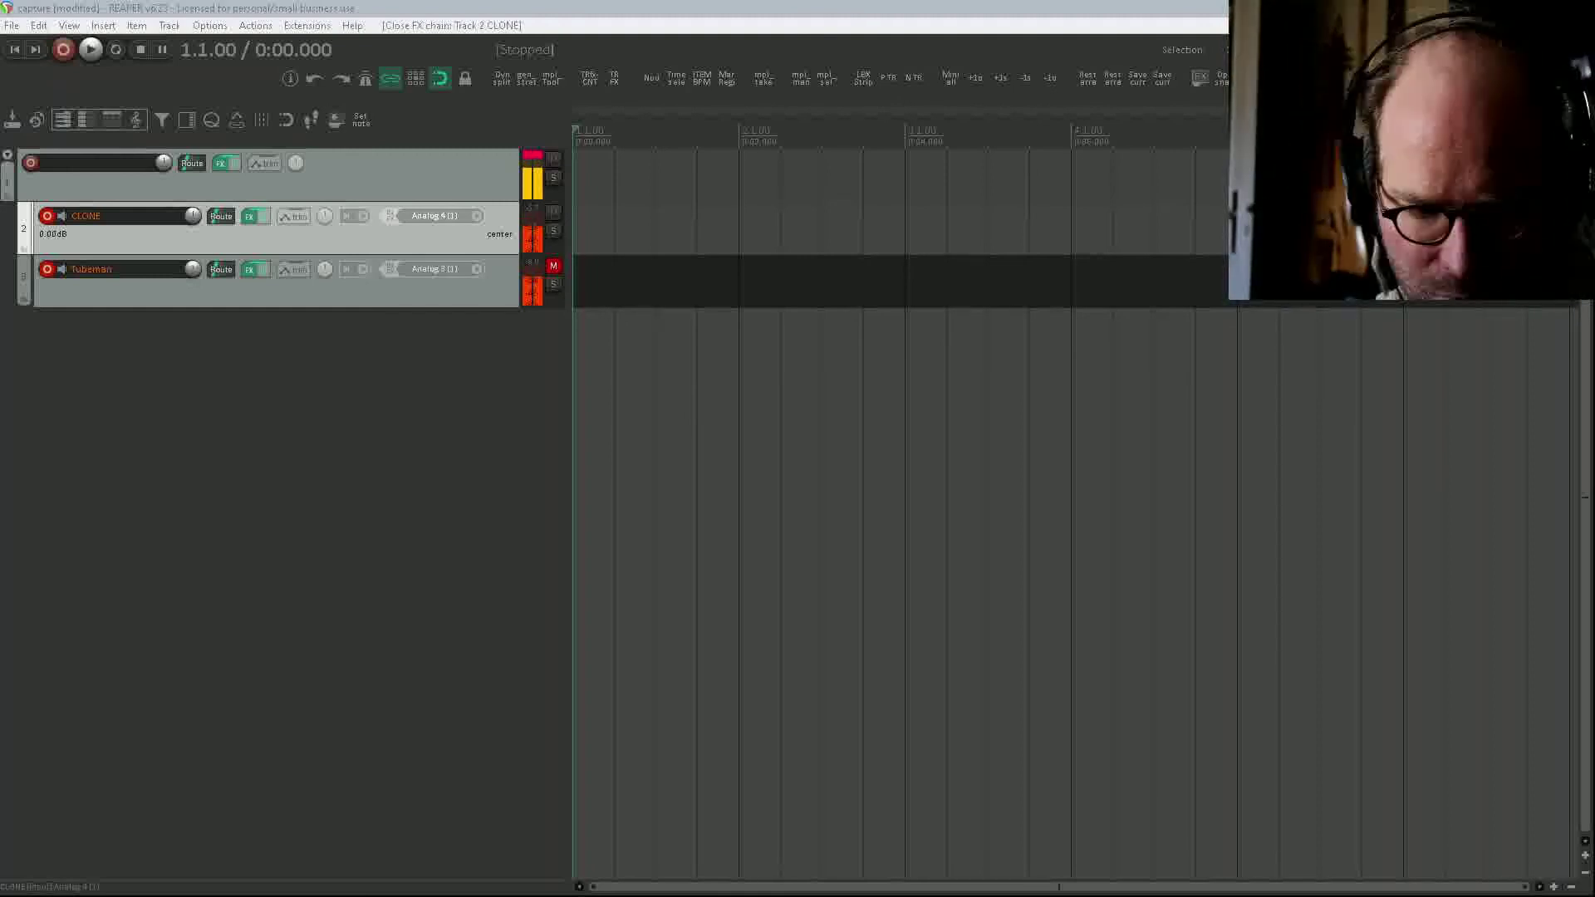
Step: Open the CLONE track's effects, load the neutral preset in Convolution 1 and set Gain to 0%
left_click(250, 217)
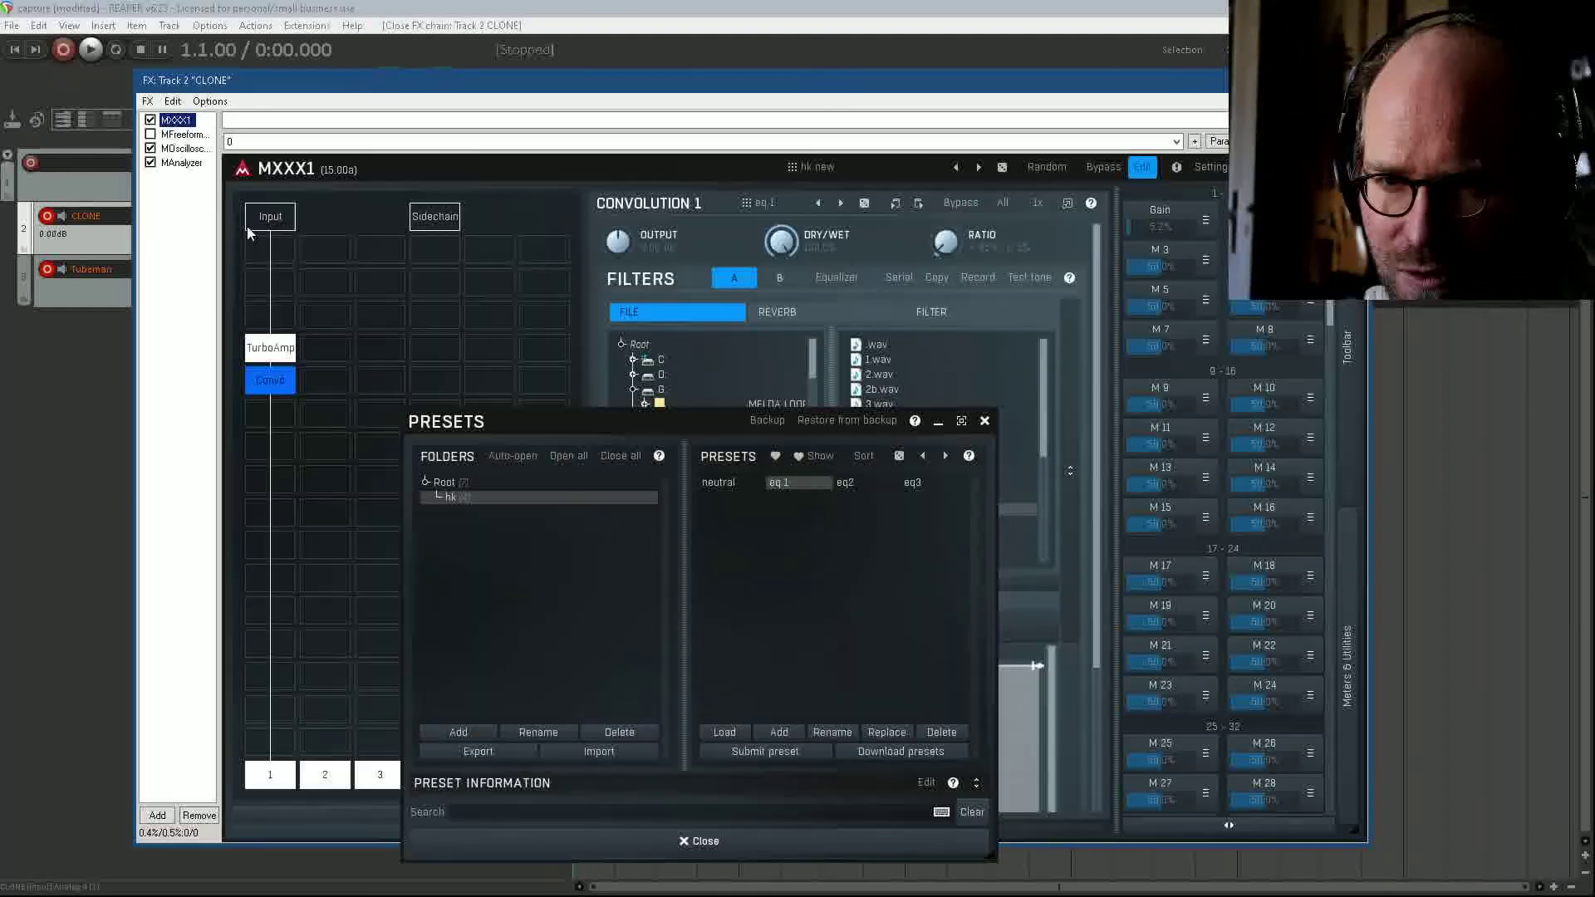
left_click(738, 482)
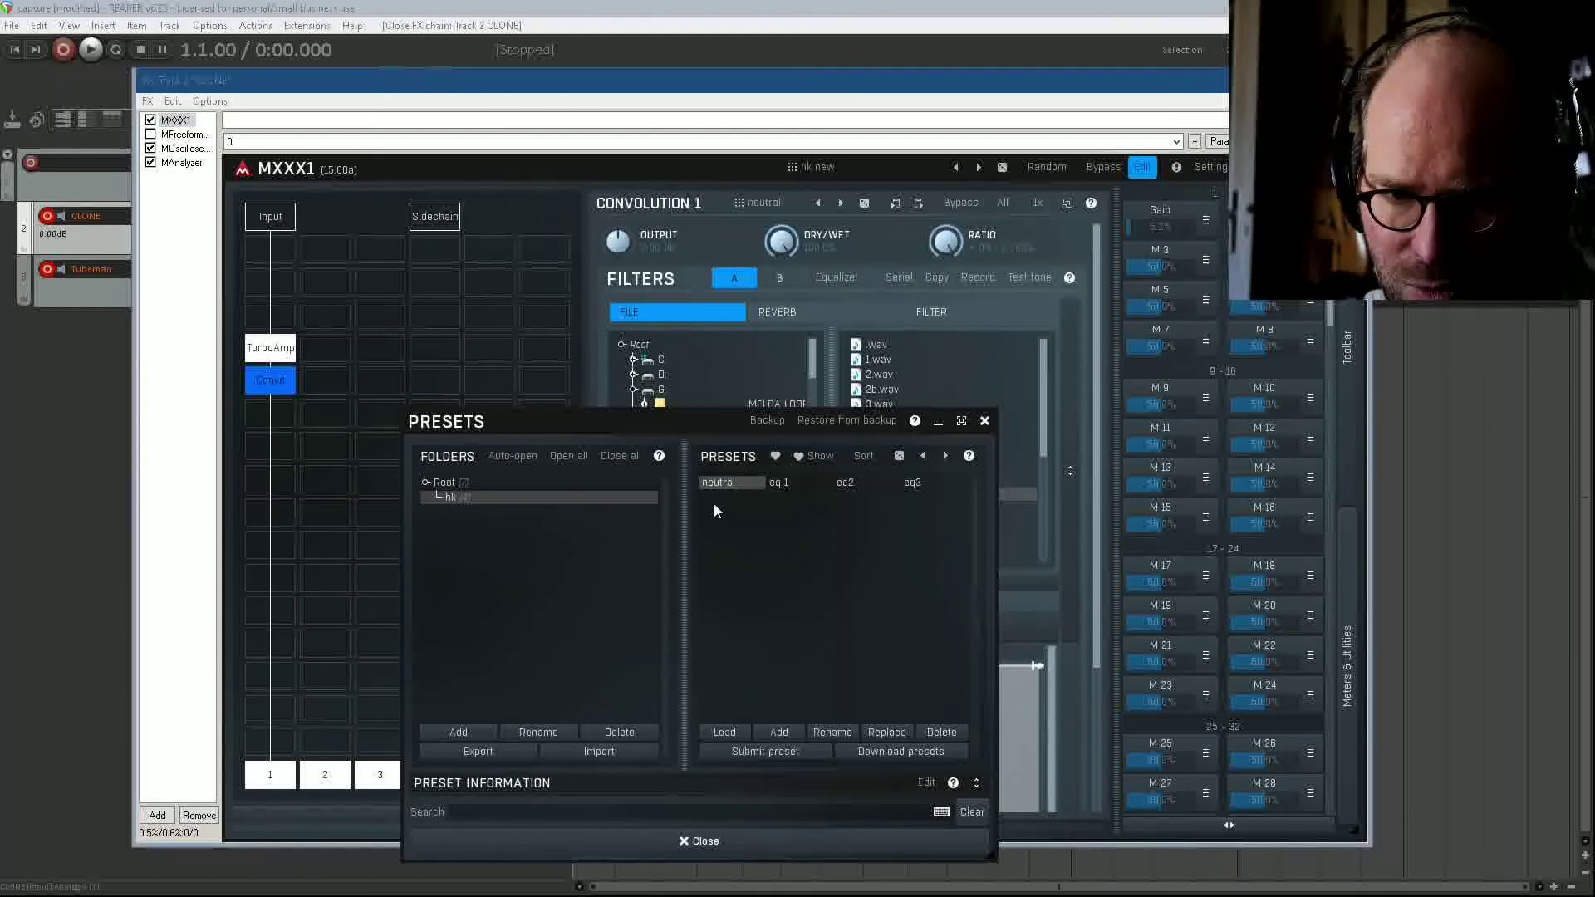
left_click(1169, 221)
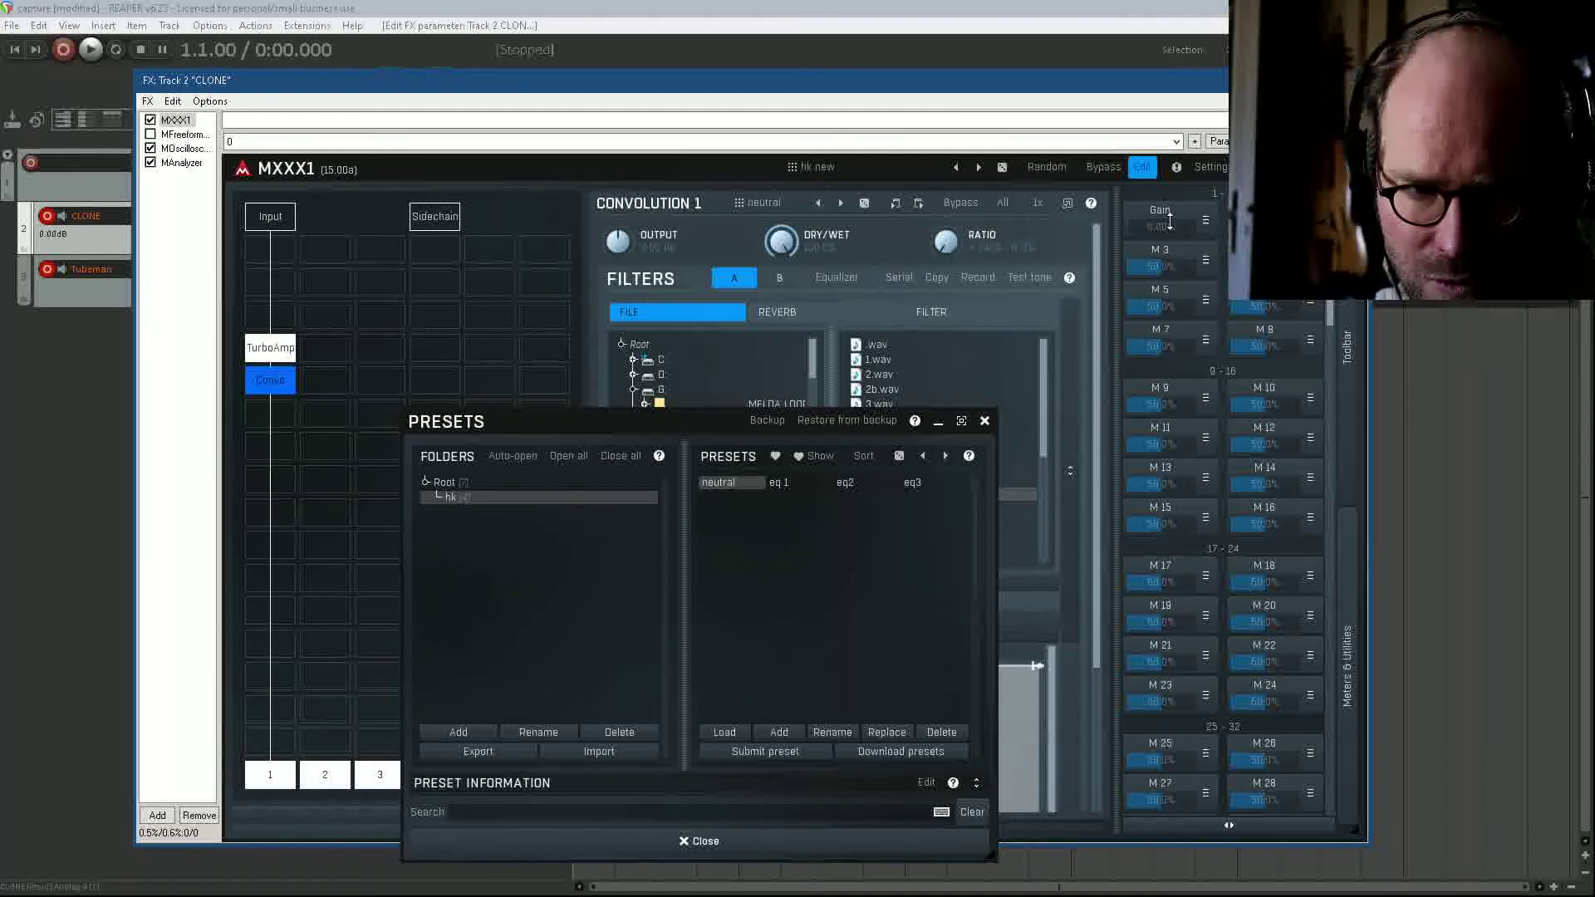
Step: Audition the convolution presets eq 1, eq2 and eq3 on the CLONE track while varying the Gain
left_click(774, 483)
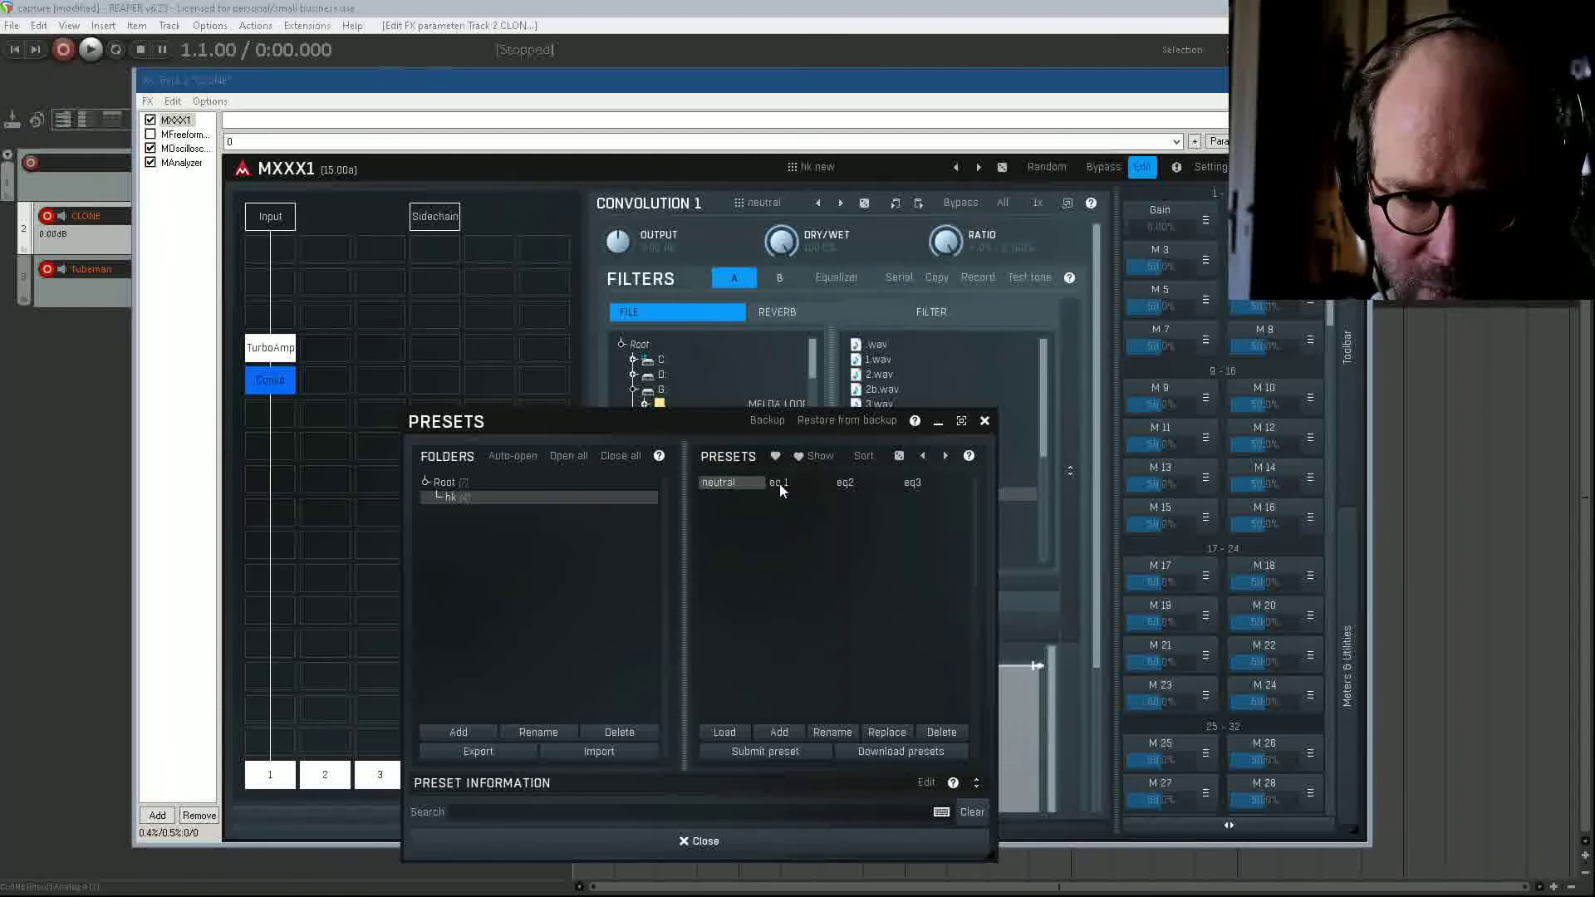
left_click(855, 482)
left_click(919, 483)
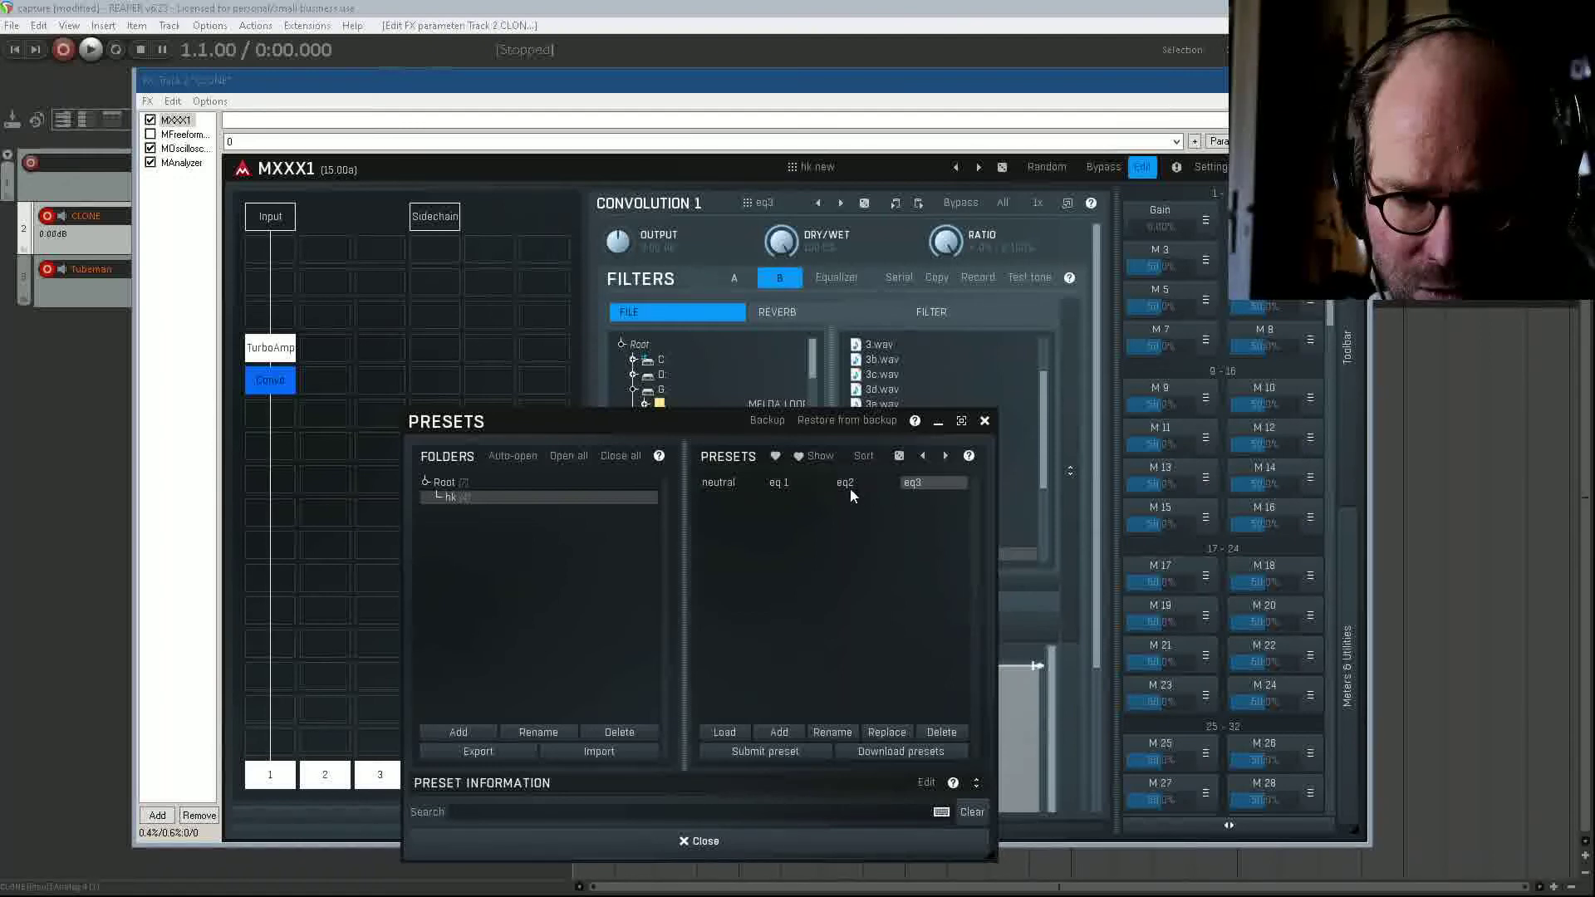
left_click(775, 485)
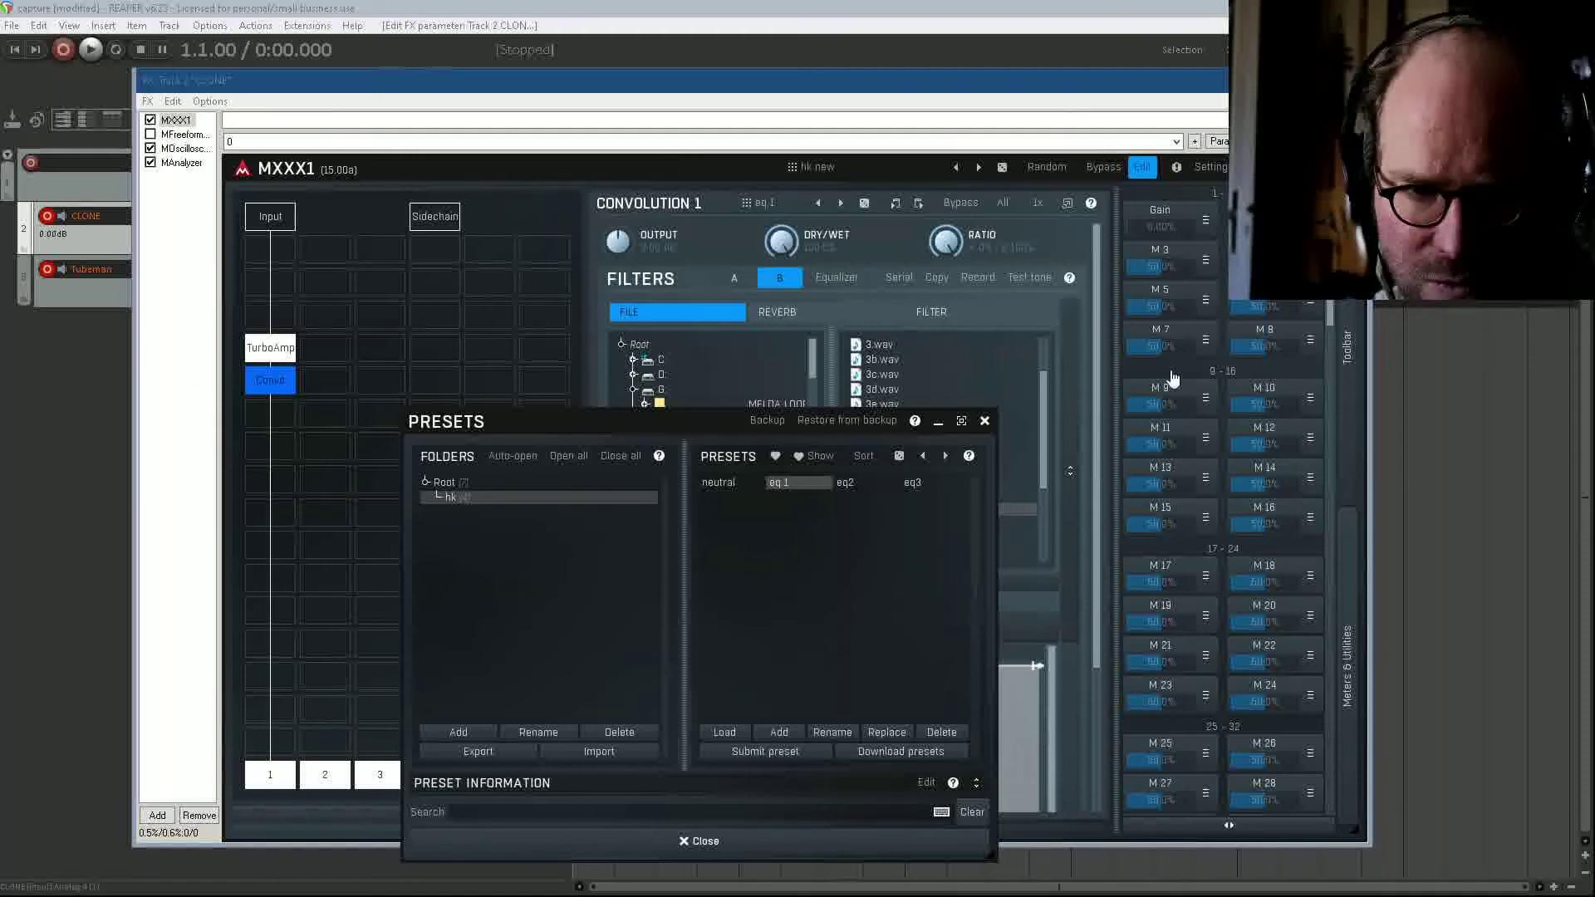
left_click_drag(1156, 228, 1149, 228)
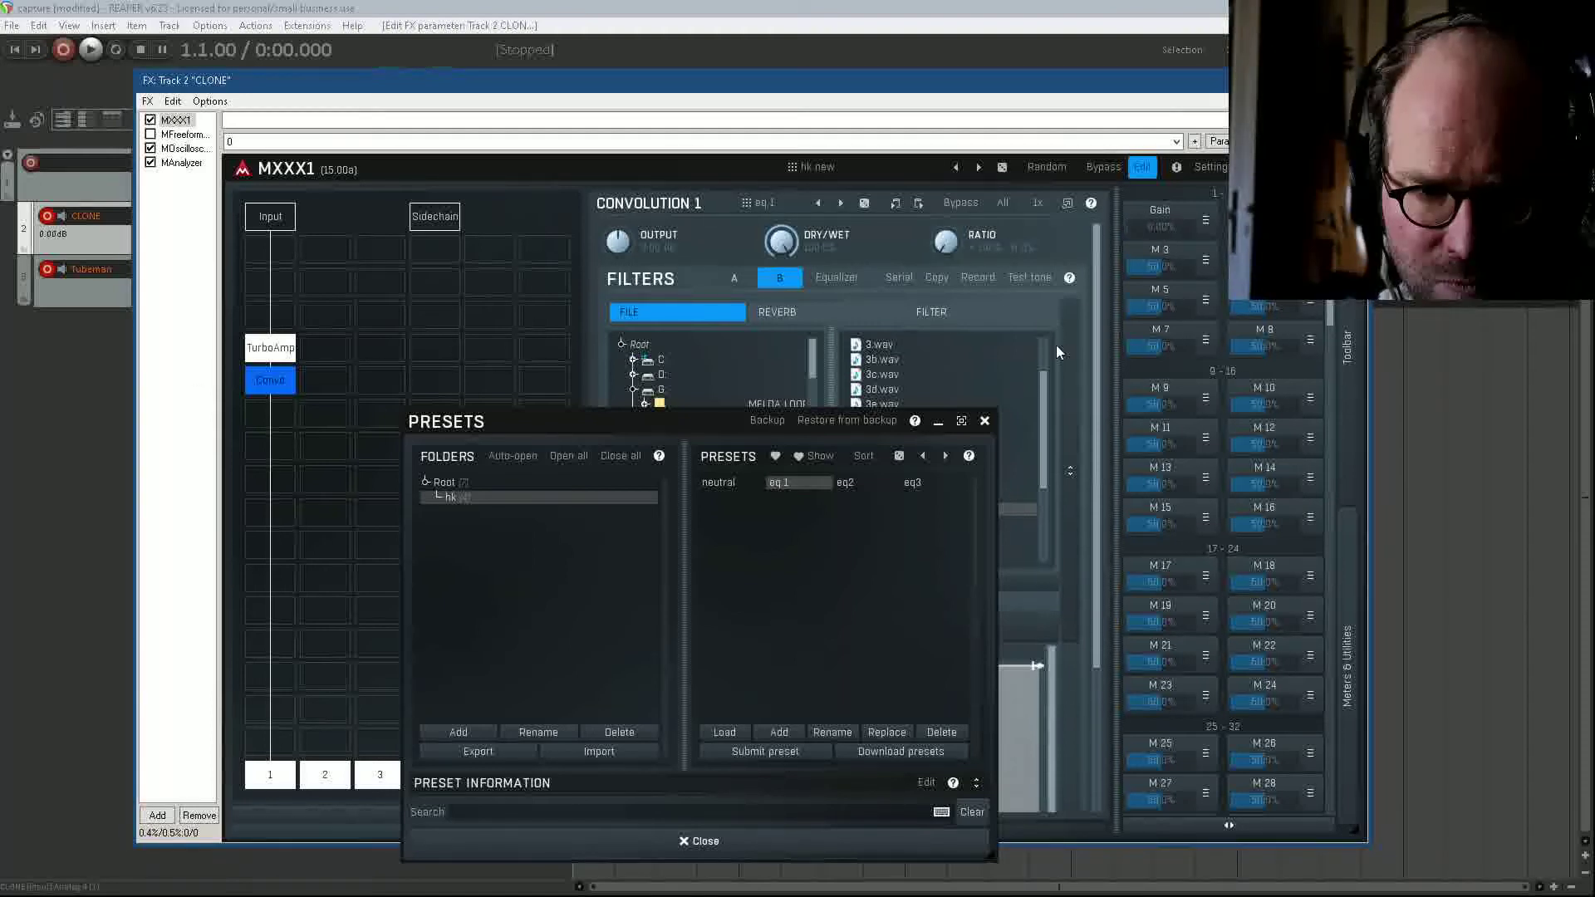
left_click(847, 487)
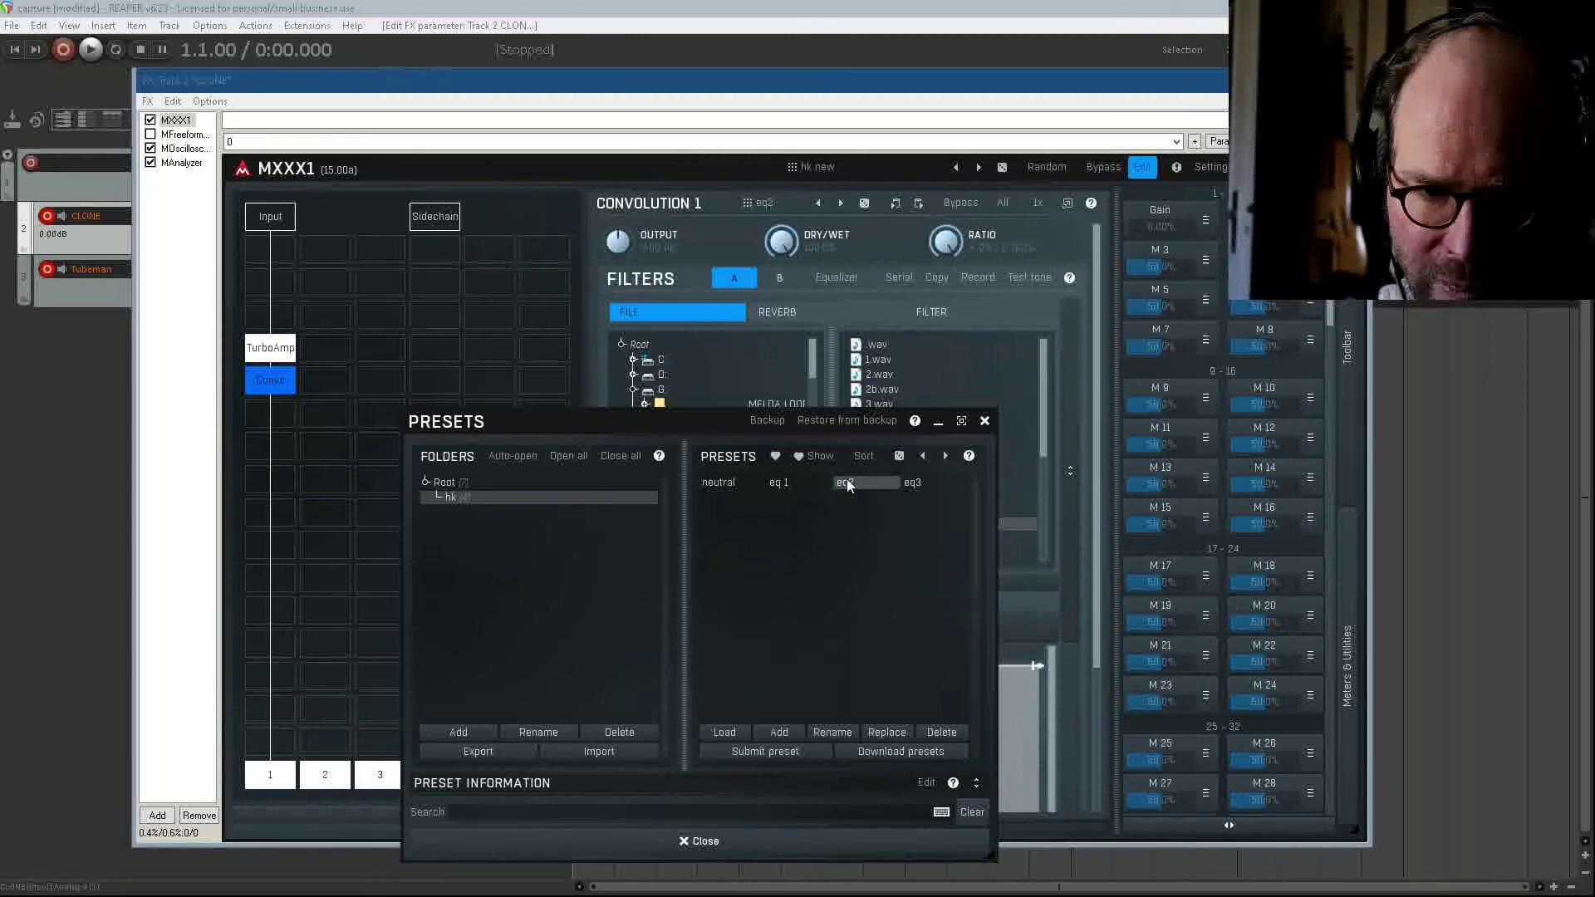
left_click_drag(1172, 227, 1162, 227)
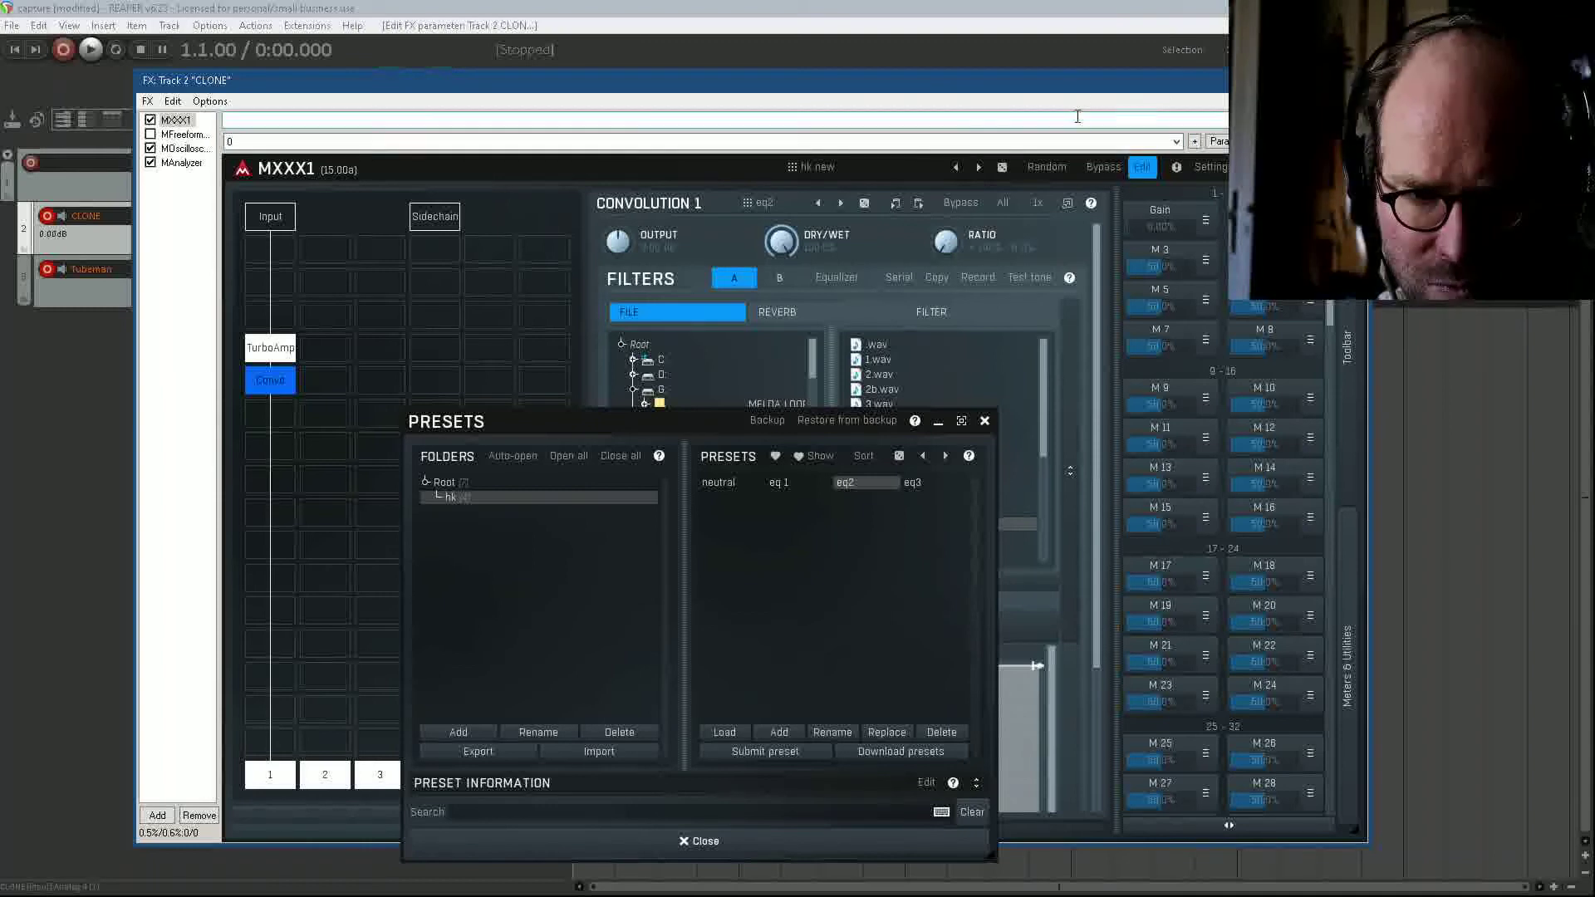
left_click(912, 482)
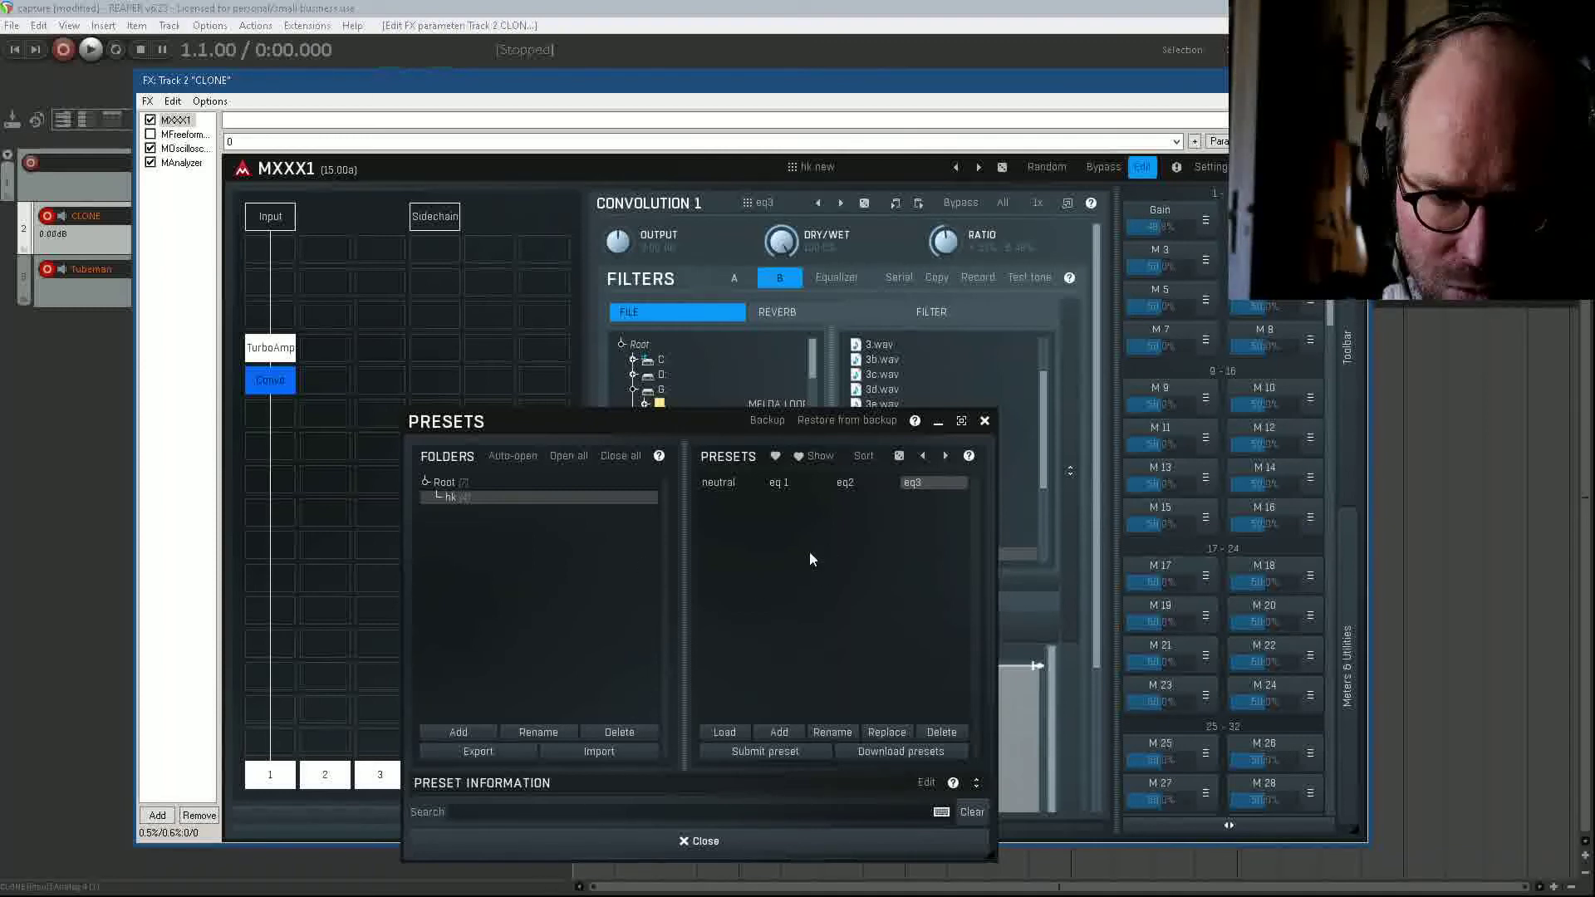
Step: Load the neutral convolution preset, sweep Gain up to 100% and back to about 33%, and close the preset and effects windows
left_click(731, 489)
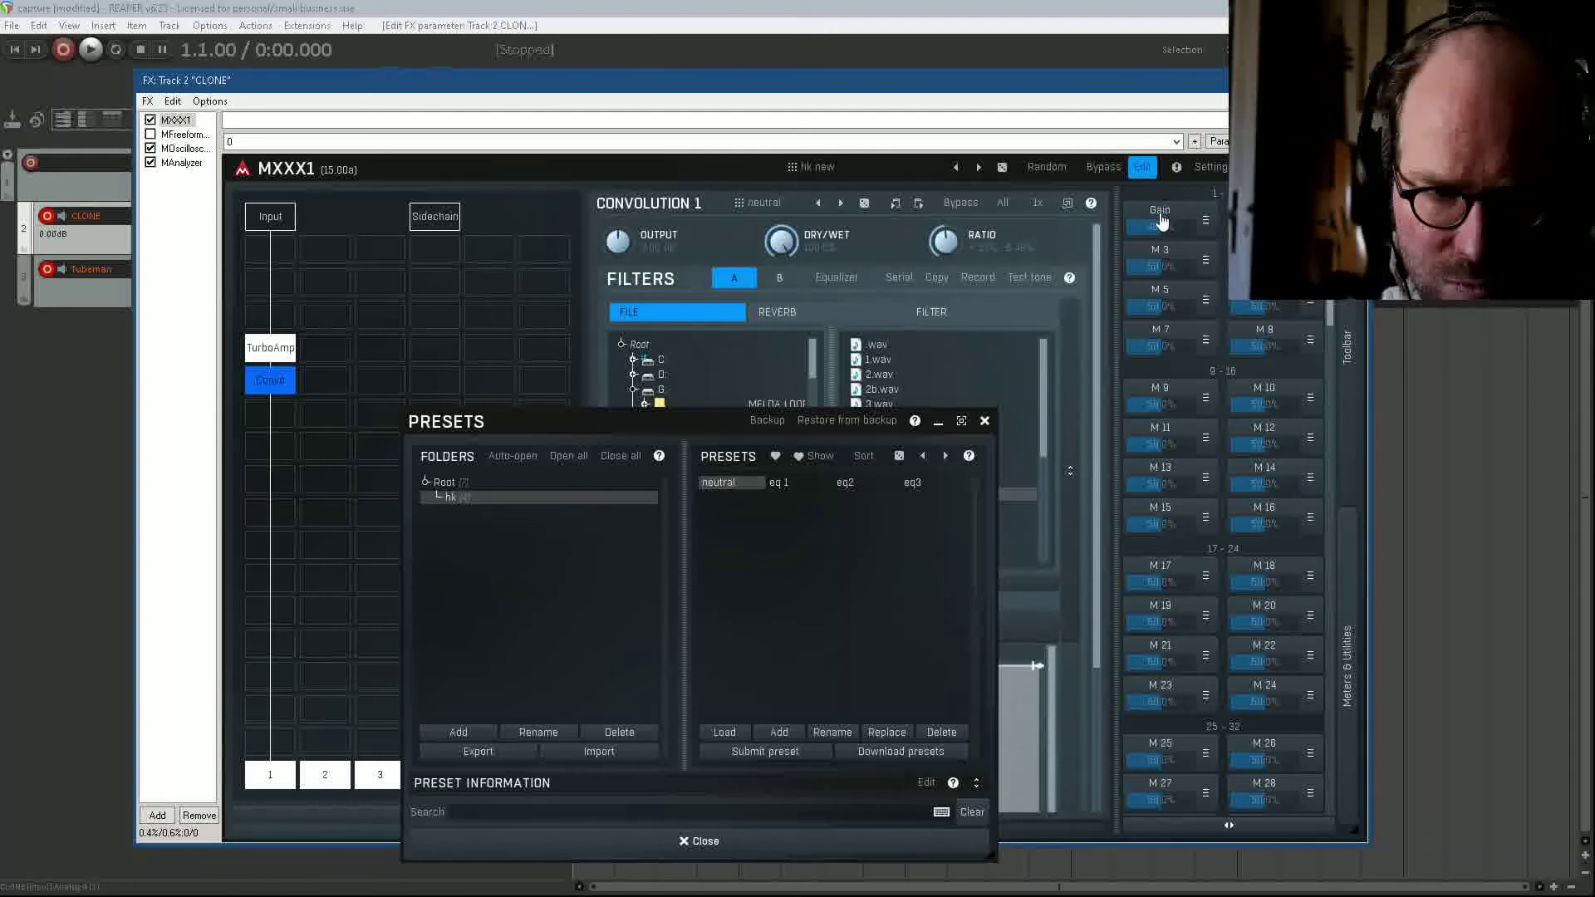
left_click_drag(1169, 221, 1171, 226)
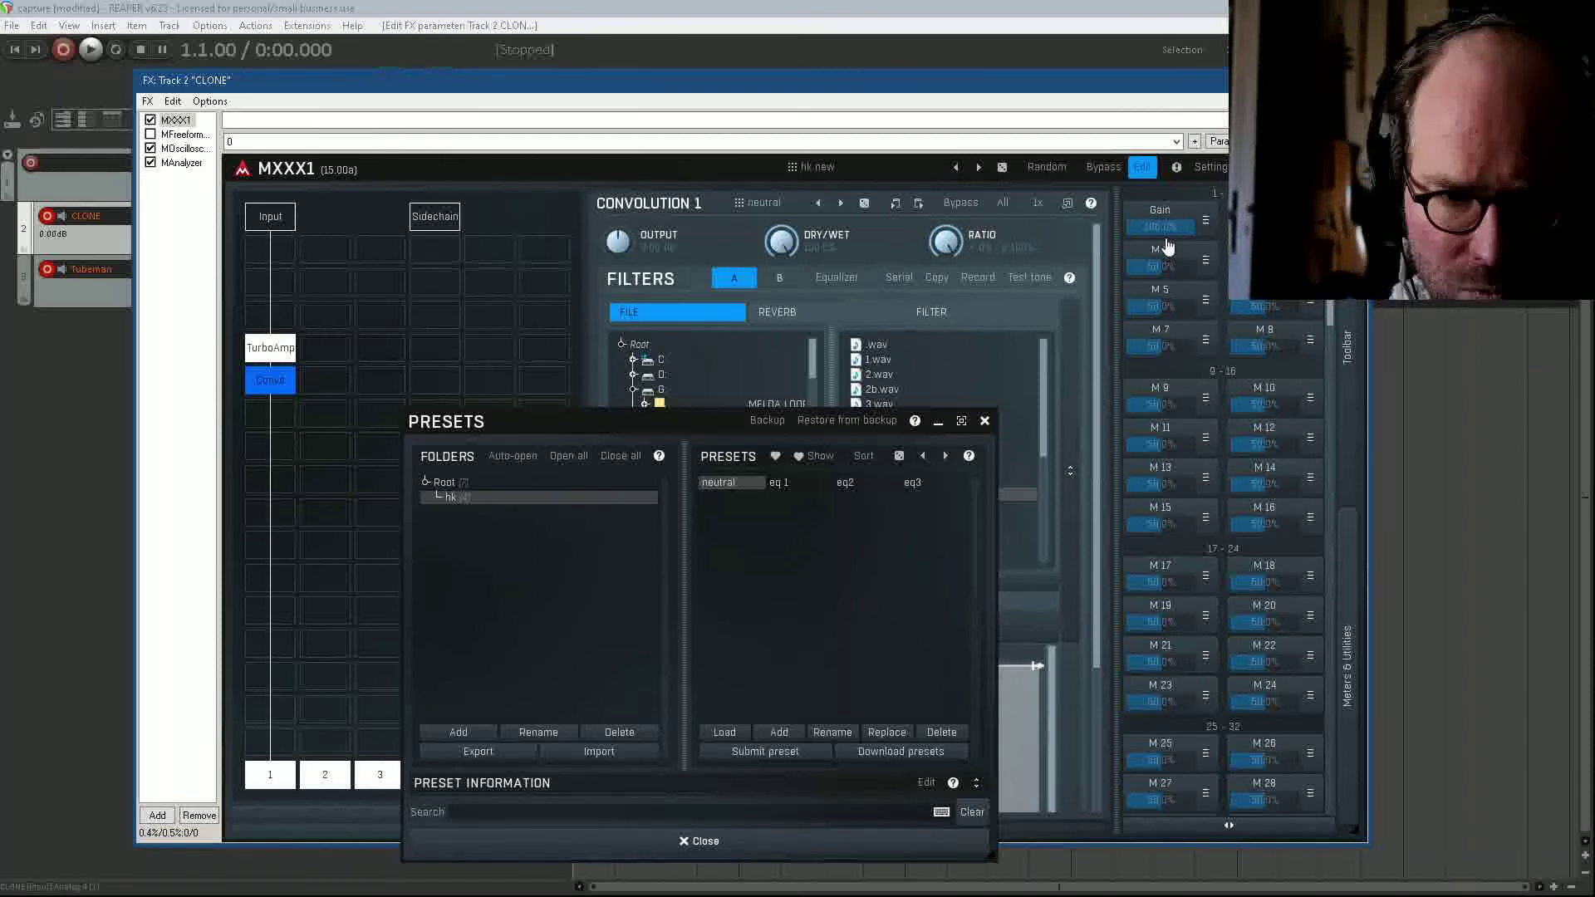
mouse_move(1168, 226)
left_mouse_down()
mouse_move(1168, 241)
mouse_move(1172, 228)
left_mouse_up()
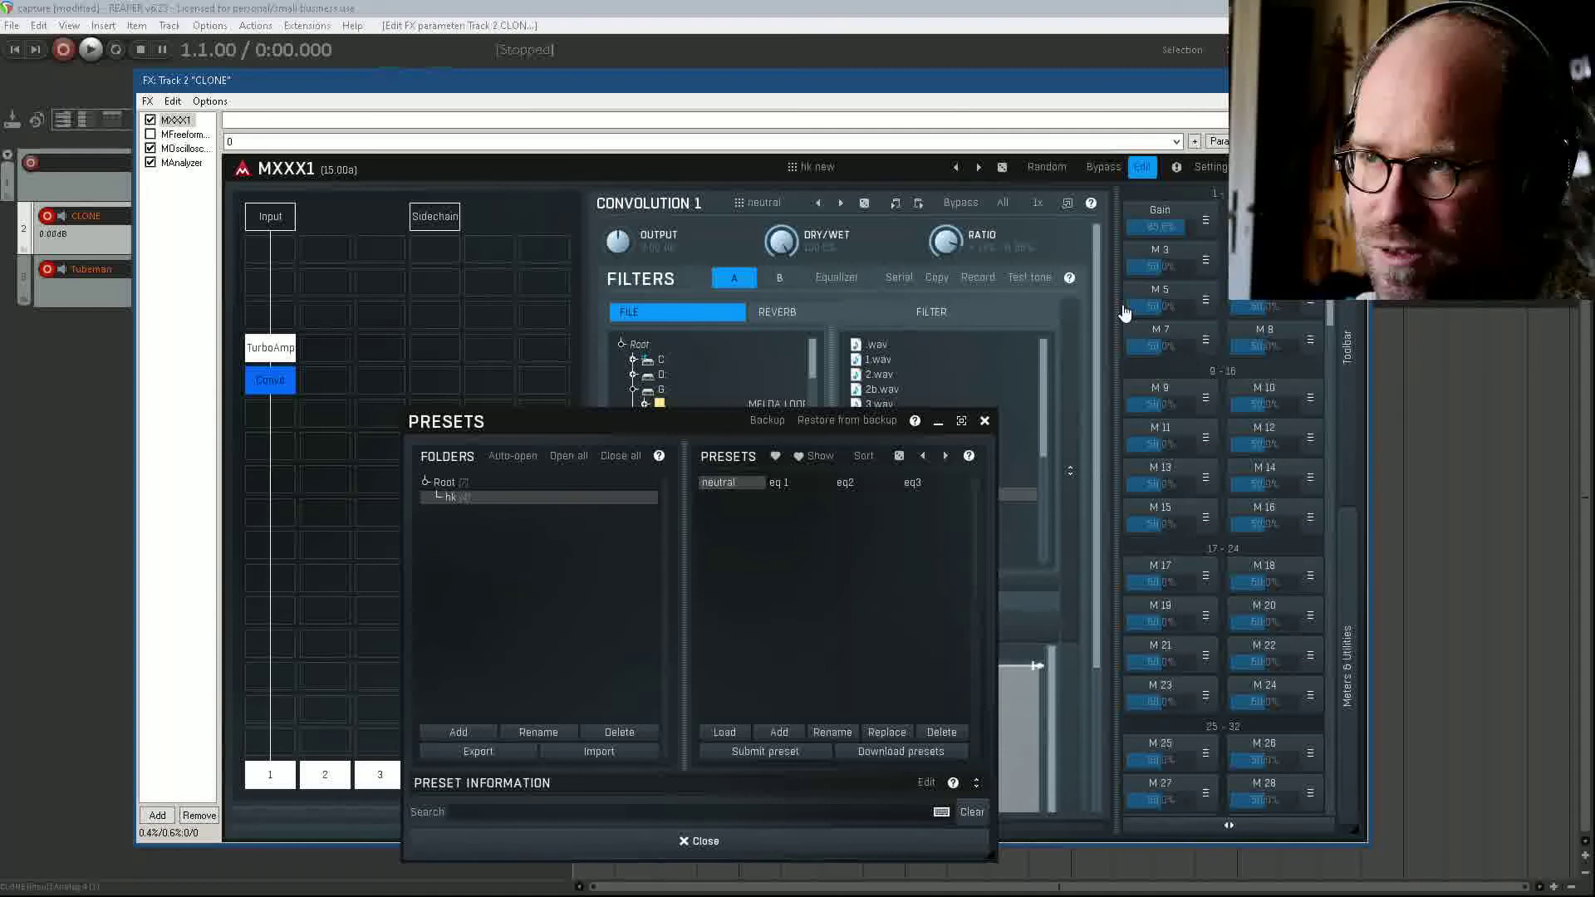
mouse_move(1161, 225)
left_mouse_down()
mouse_move(1128, 225)
mouse_move(1146, 243)
left_mouse_up()
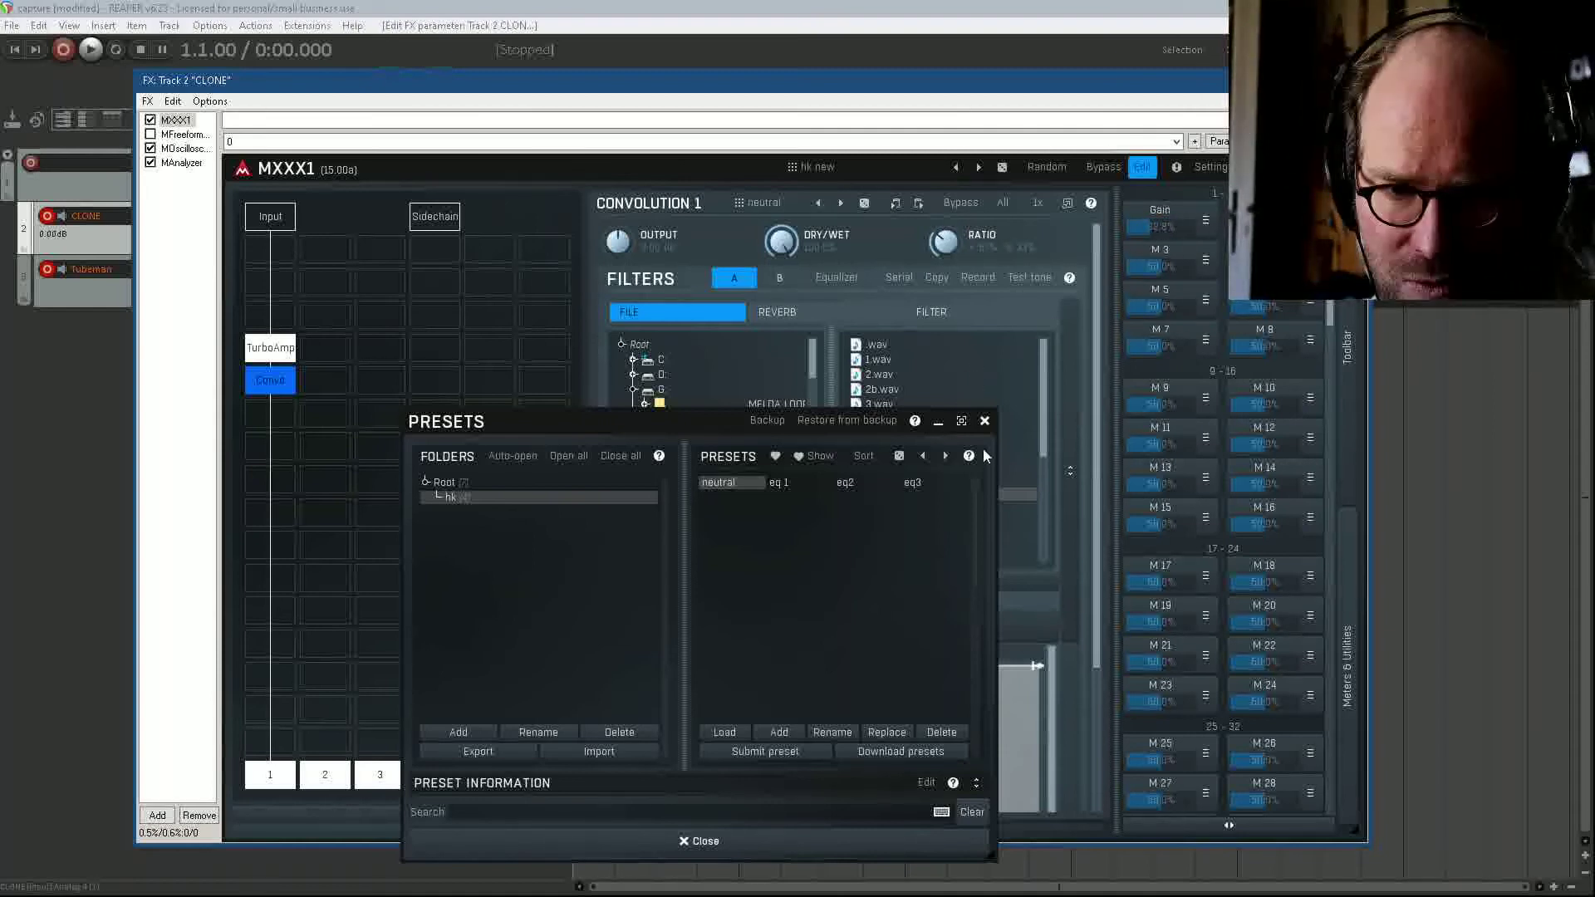
left_click(985, 421)
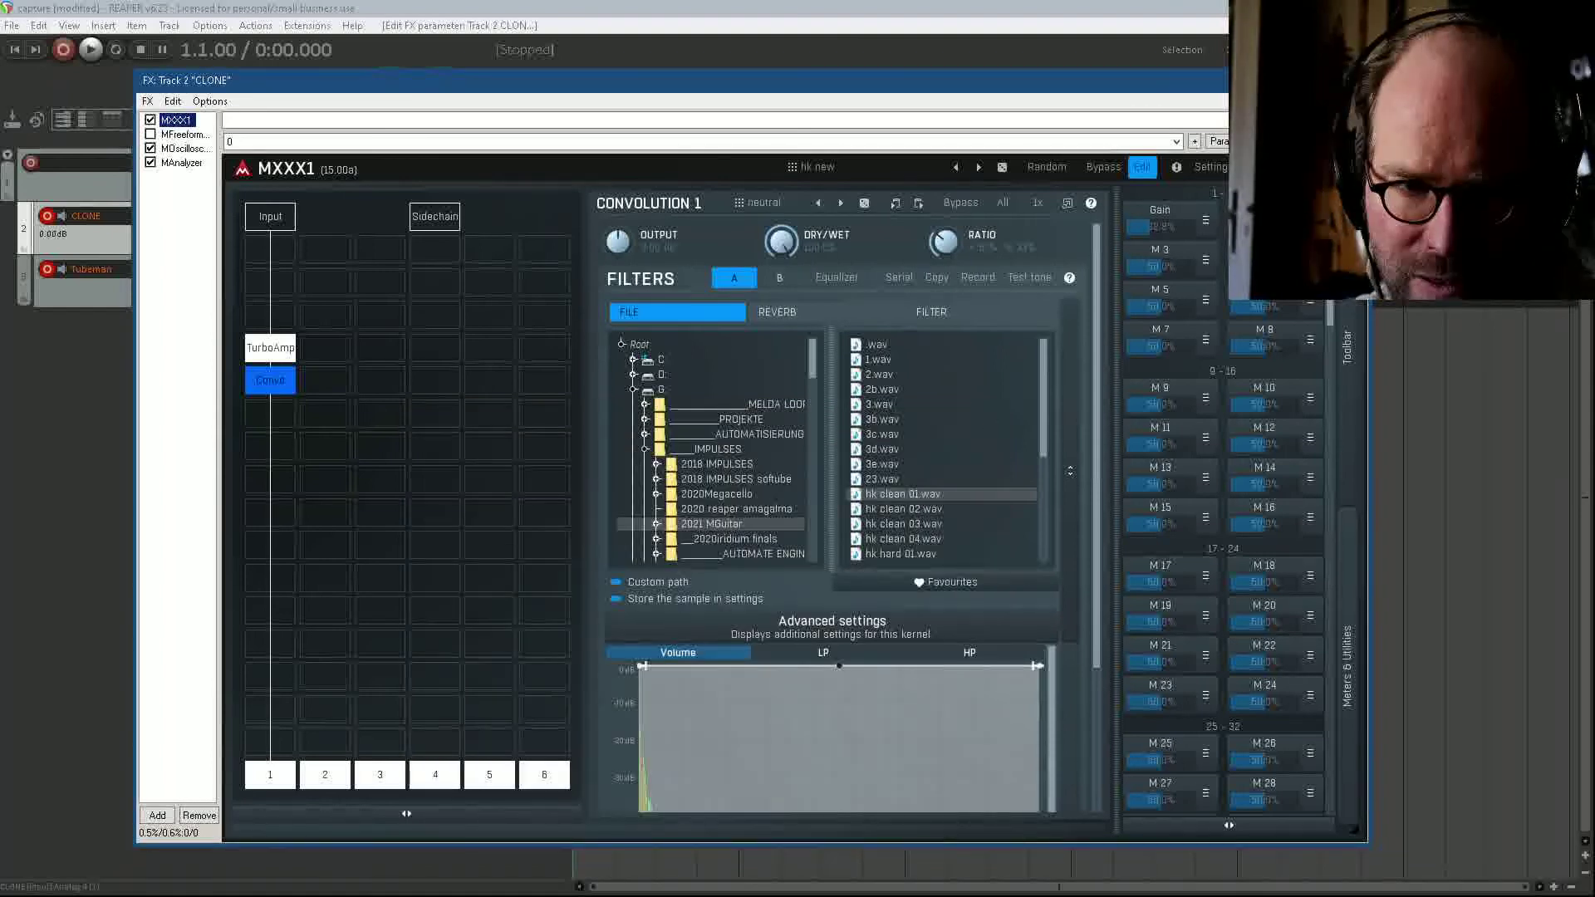
key("Escape")
Step: Unmute Tubeman and mute CLONE to compare the two amp sounds, and switch both mutes back
left_click(552, 266)
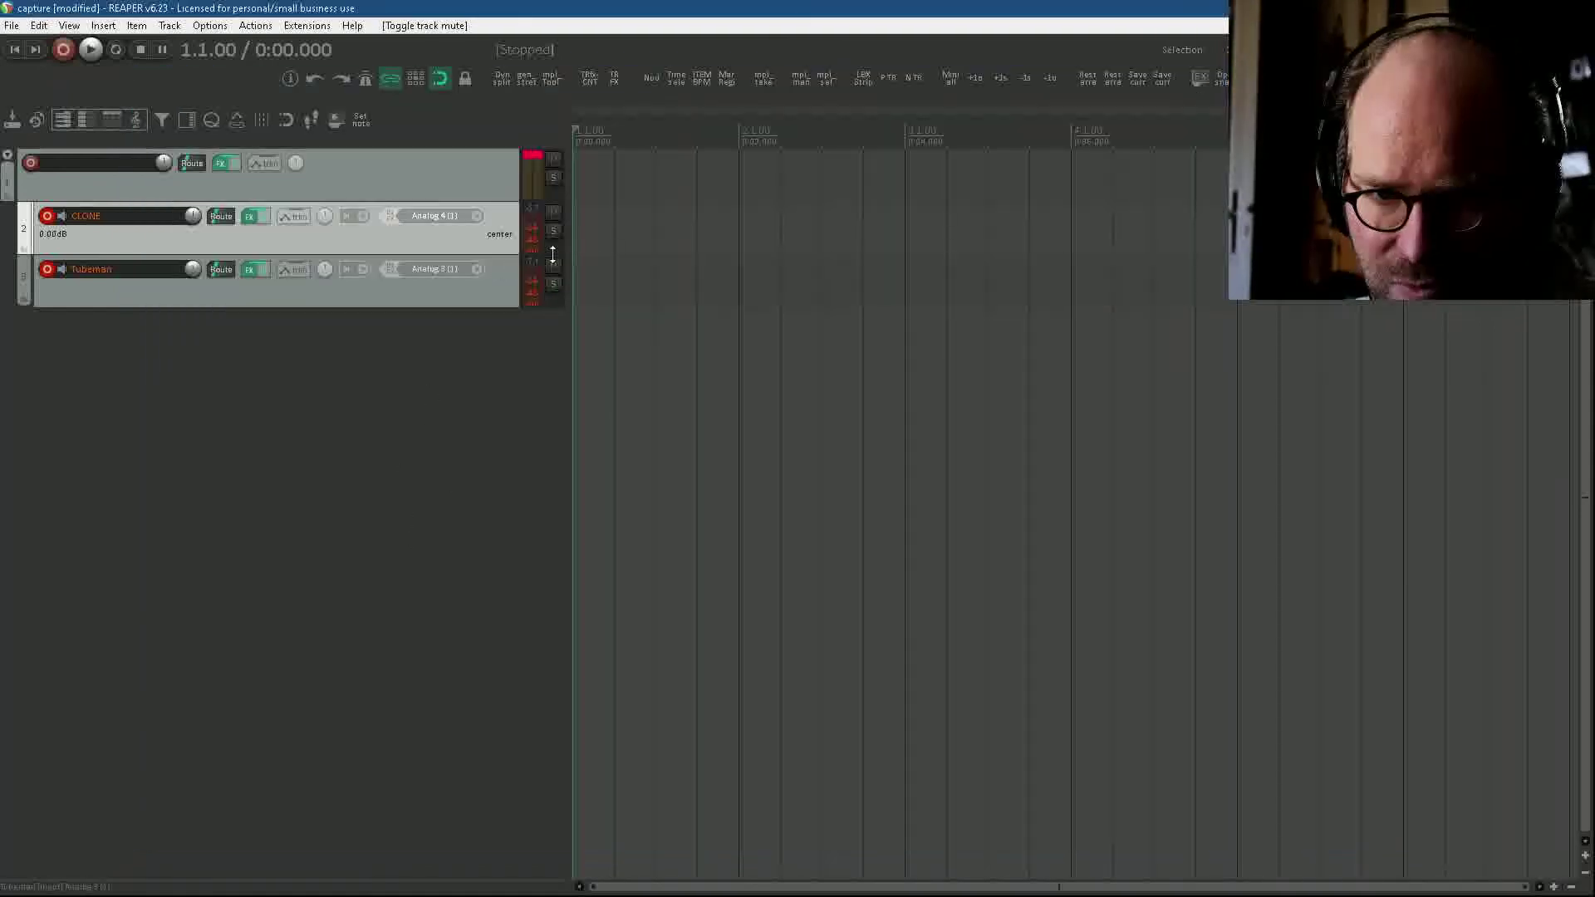
left_click(554, 214)
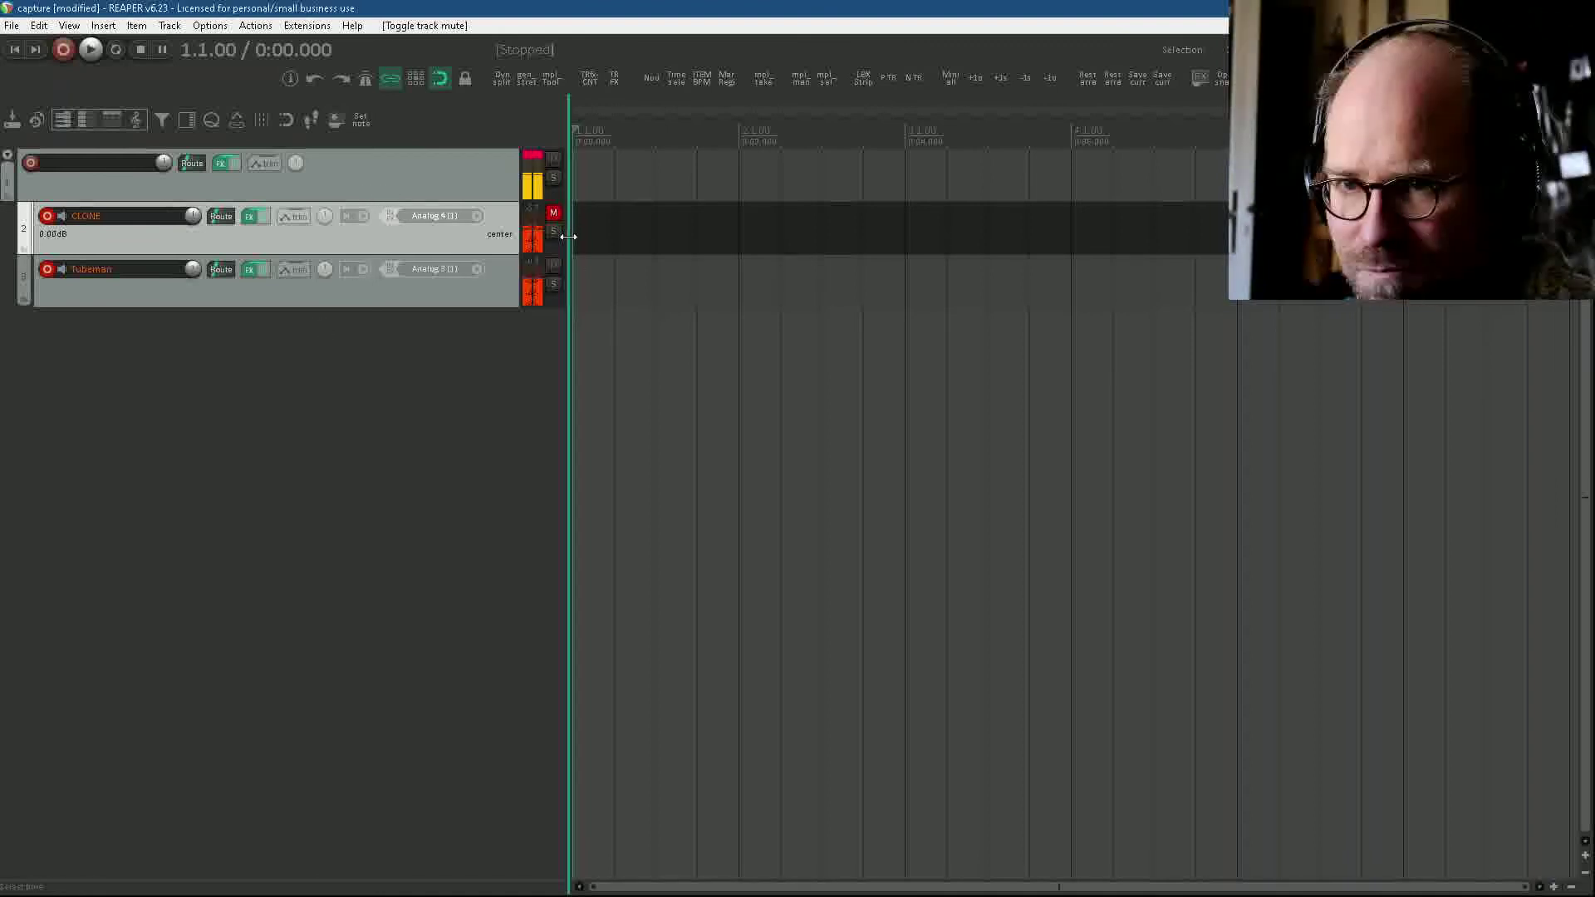
left_click(553, 213)
left_click(553, 265)
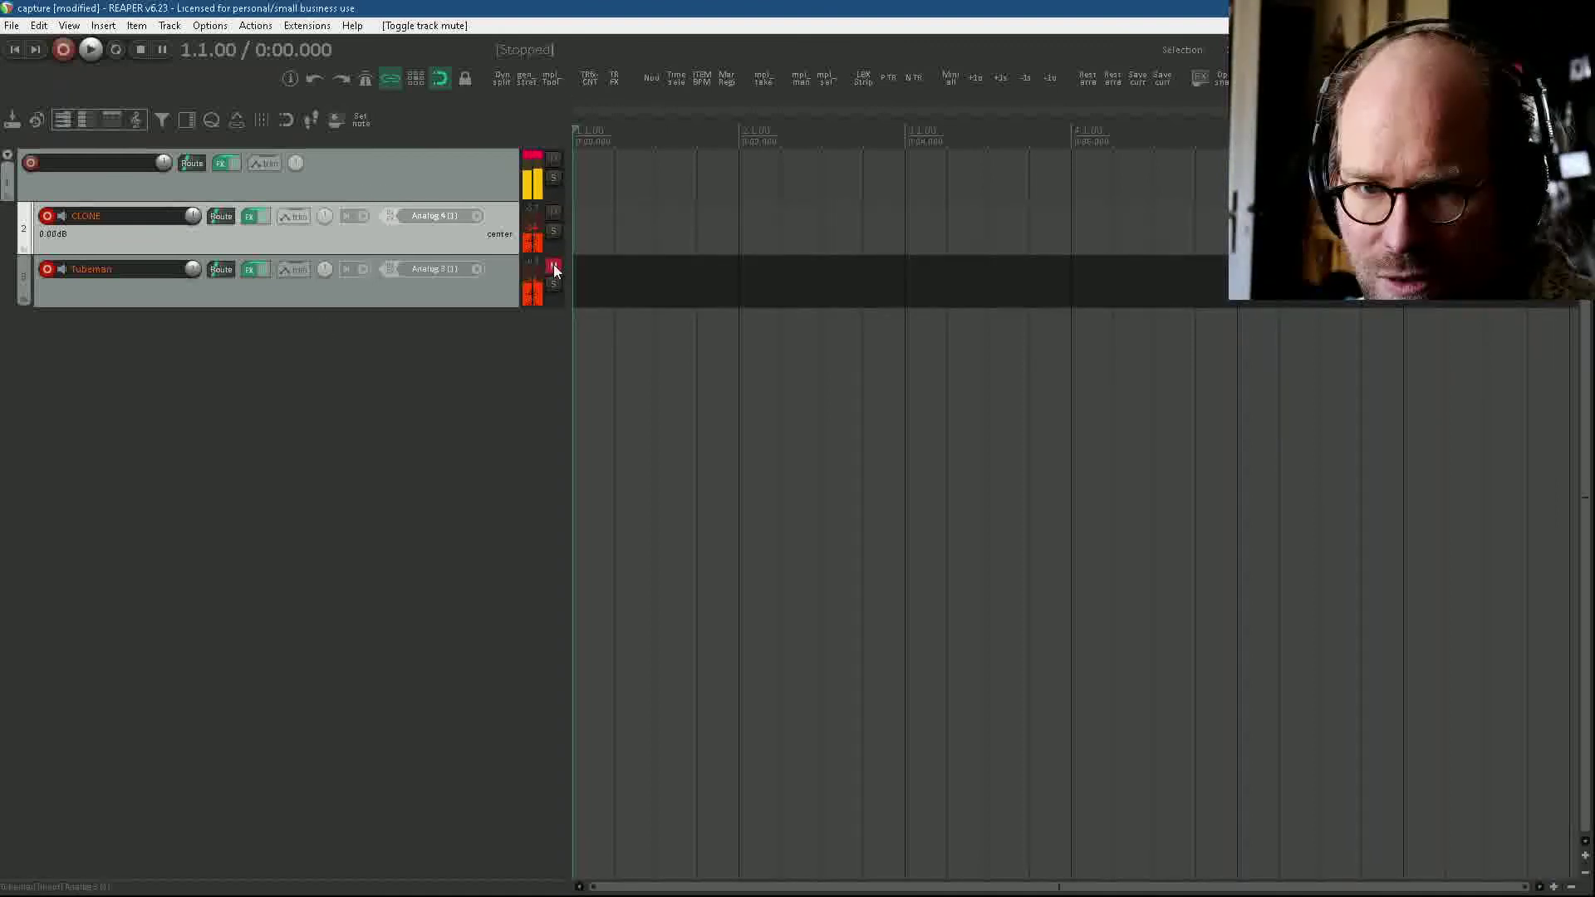
Step: Reopen the CLONE track's effects, lower Gain to 7.6% and step through the convolution presets to eq3 and back to eq2
left_click(248, 216)
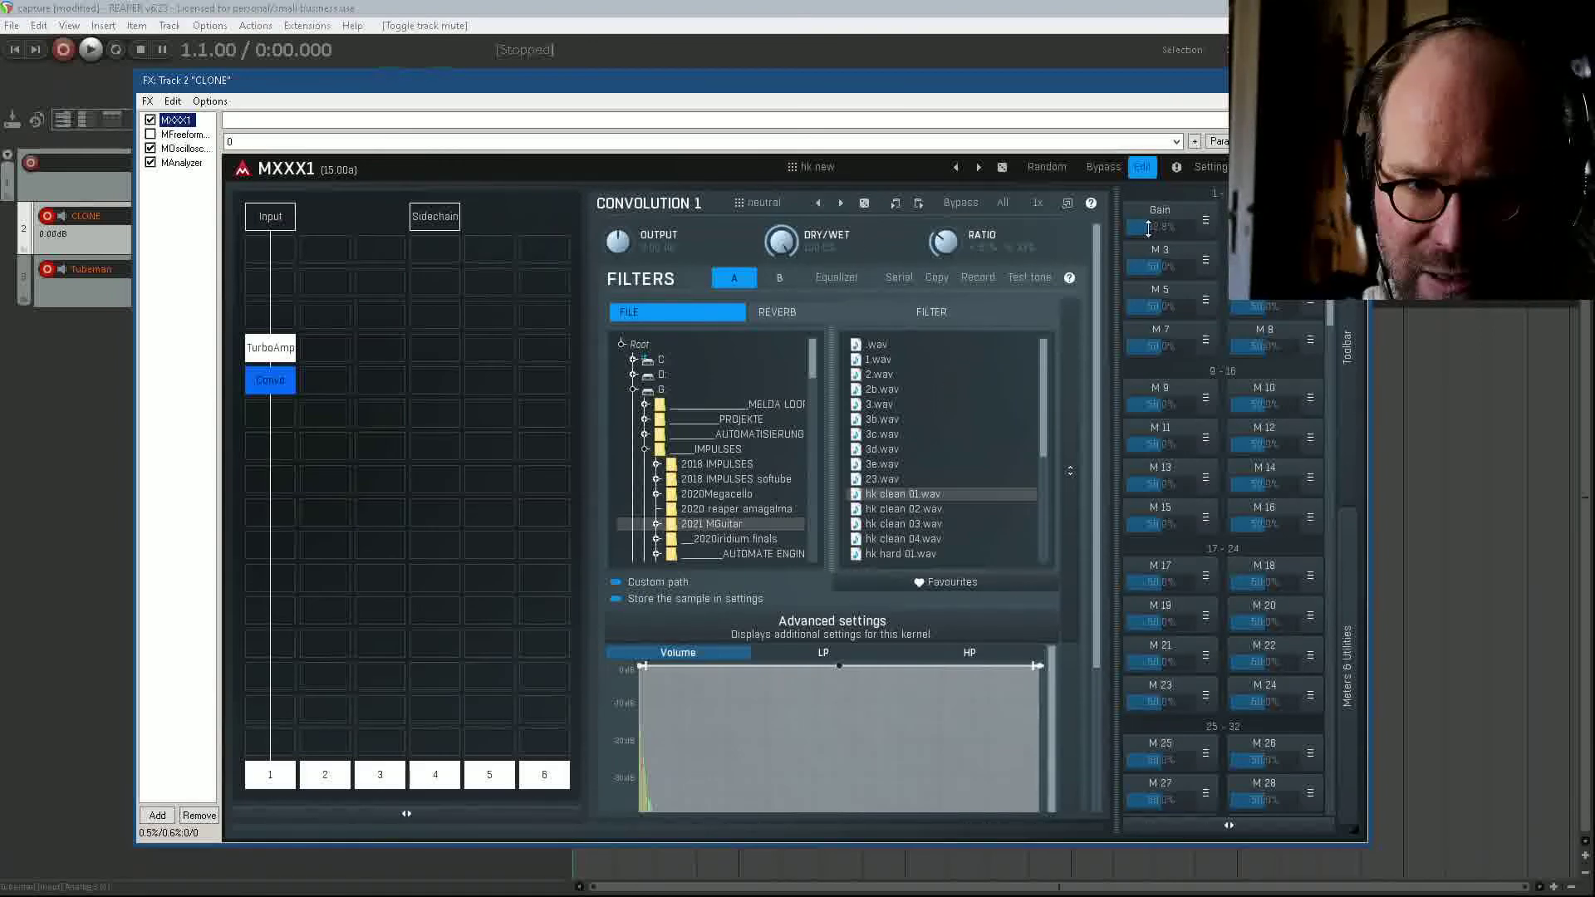
left_click_drag(1148, 226, 1148, 228)
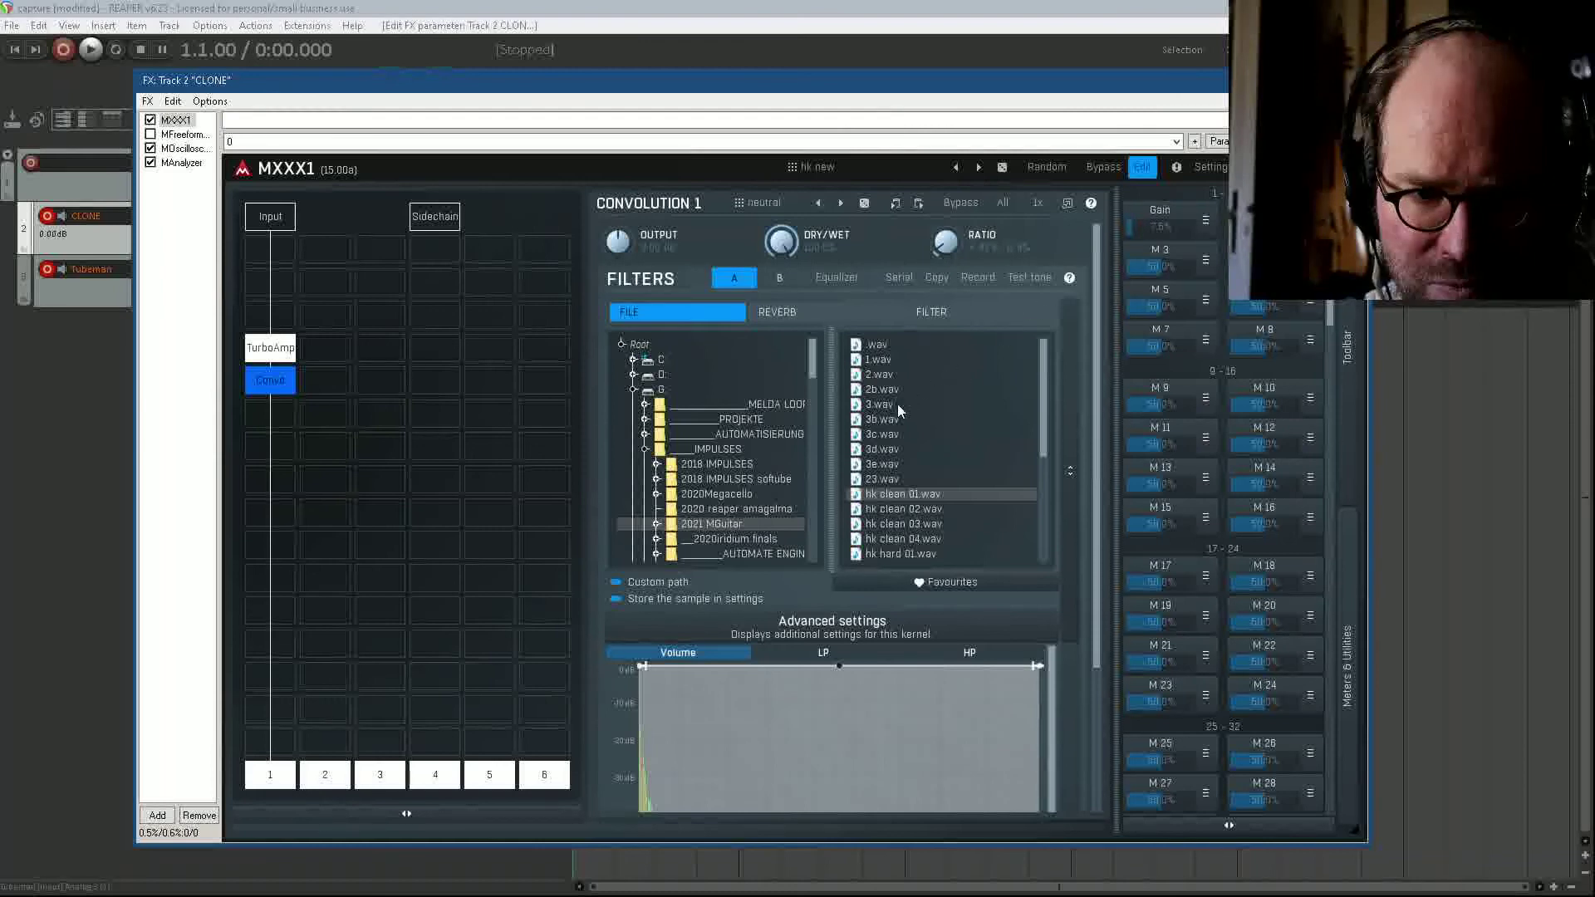
left_click(840, 204)
left_click(841, 204)
left_click(840, 203)
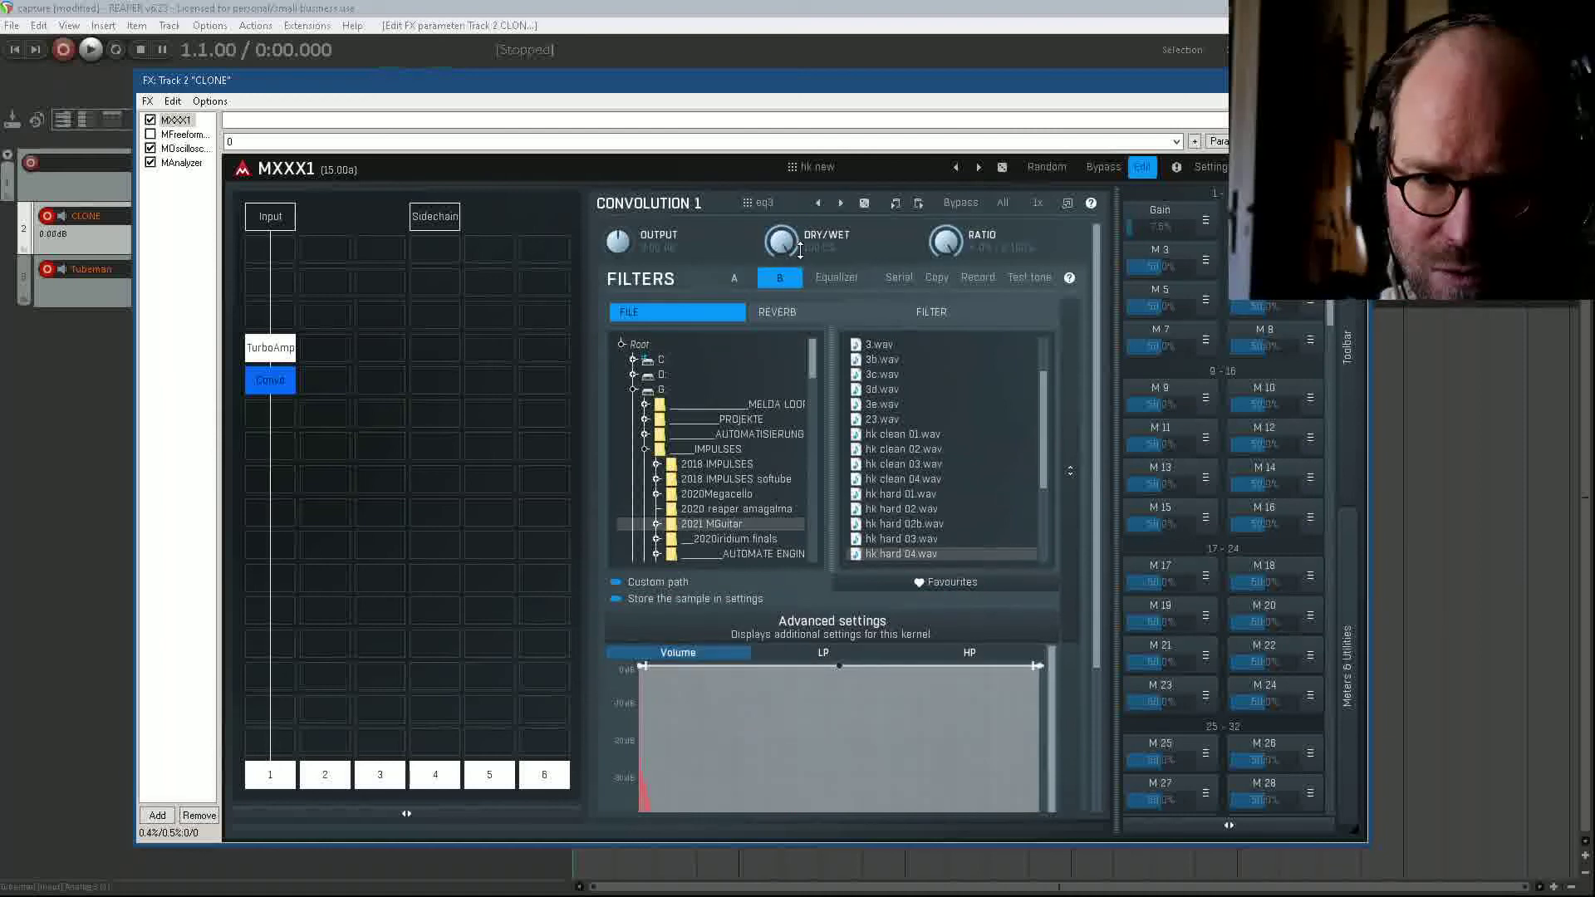
left_click(818, 203)
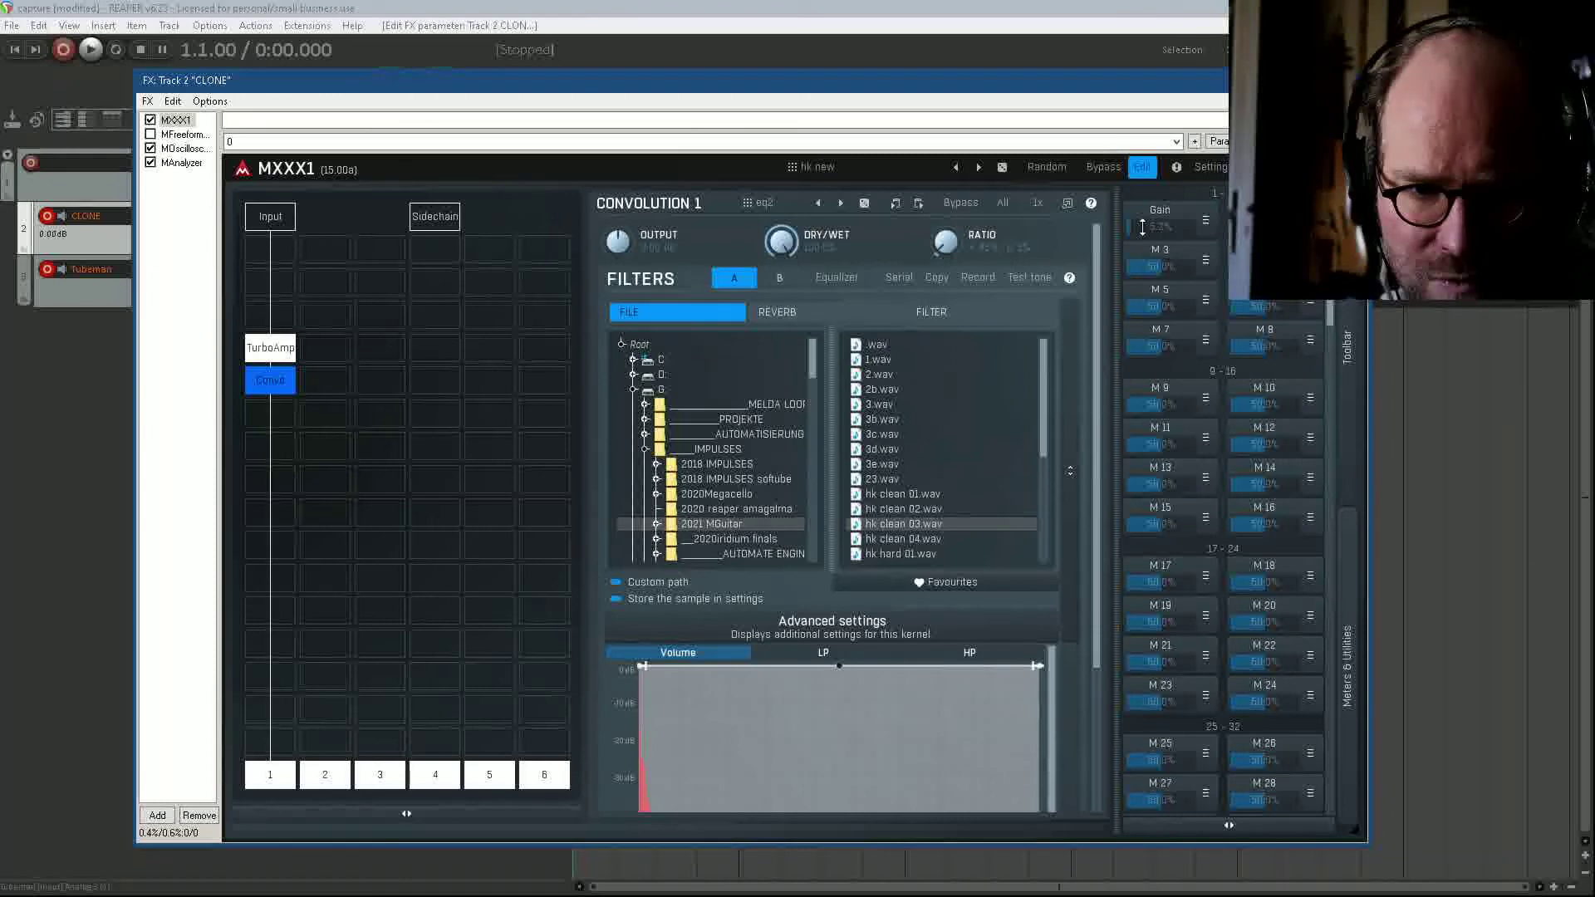
Step: Step the convolution preset forward past eq3 and back through eq2 and eq 1 to neutral while listening at low Gain
left_click(839, 204)
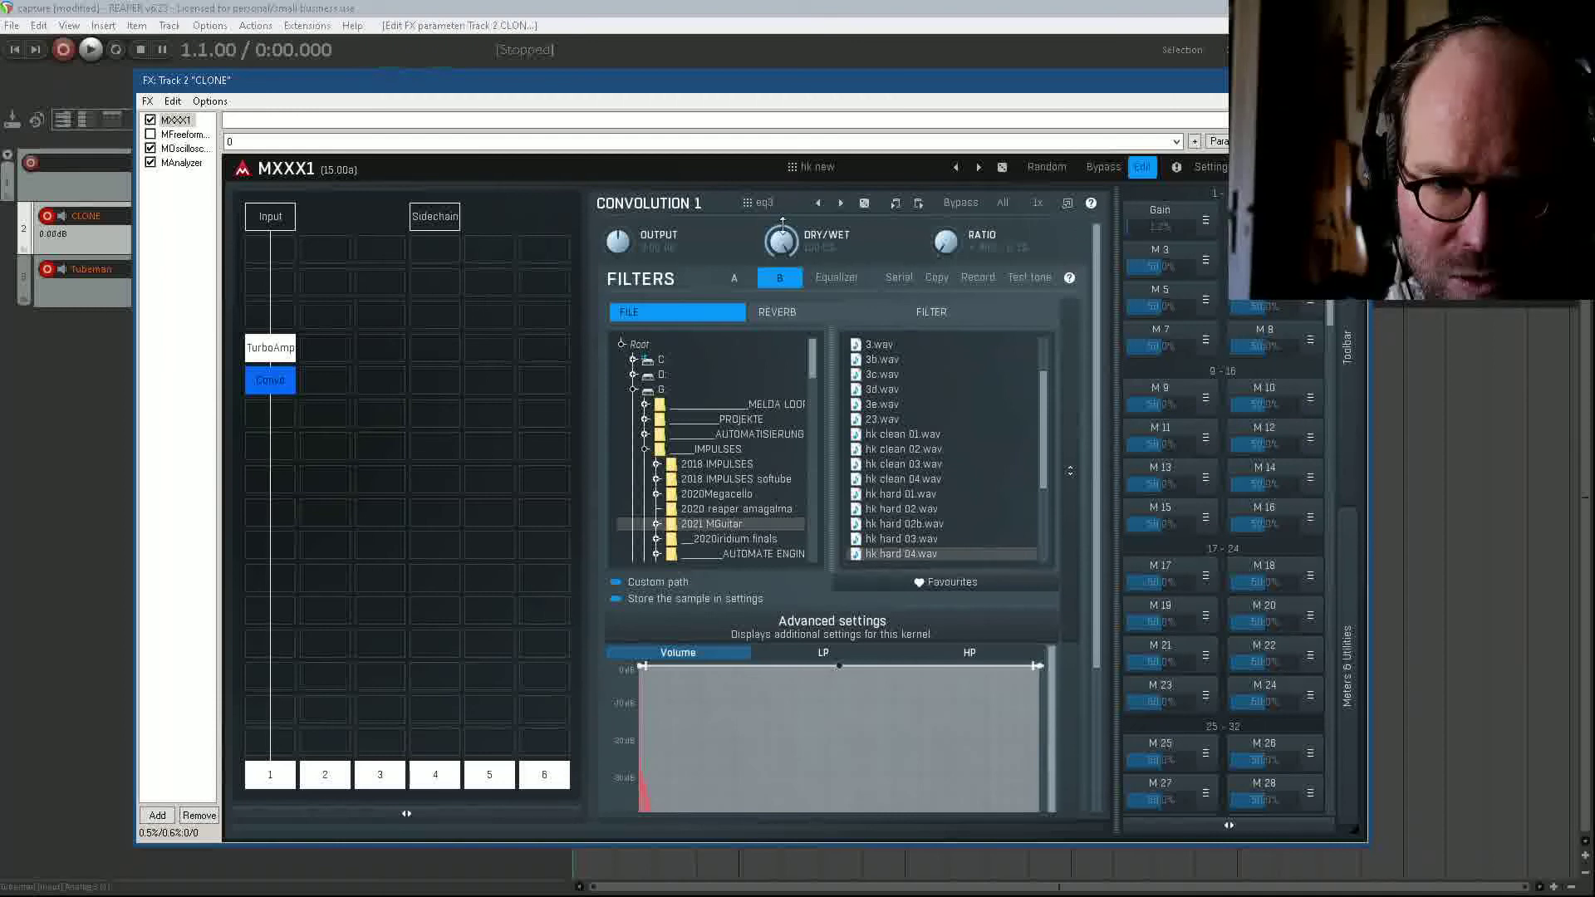
left_click(839, 208)
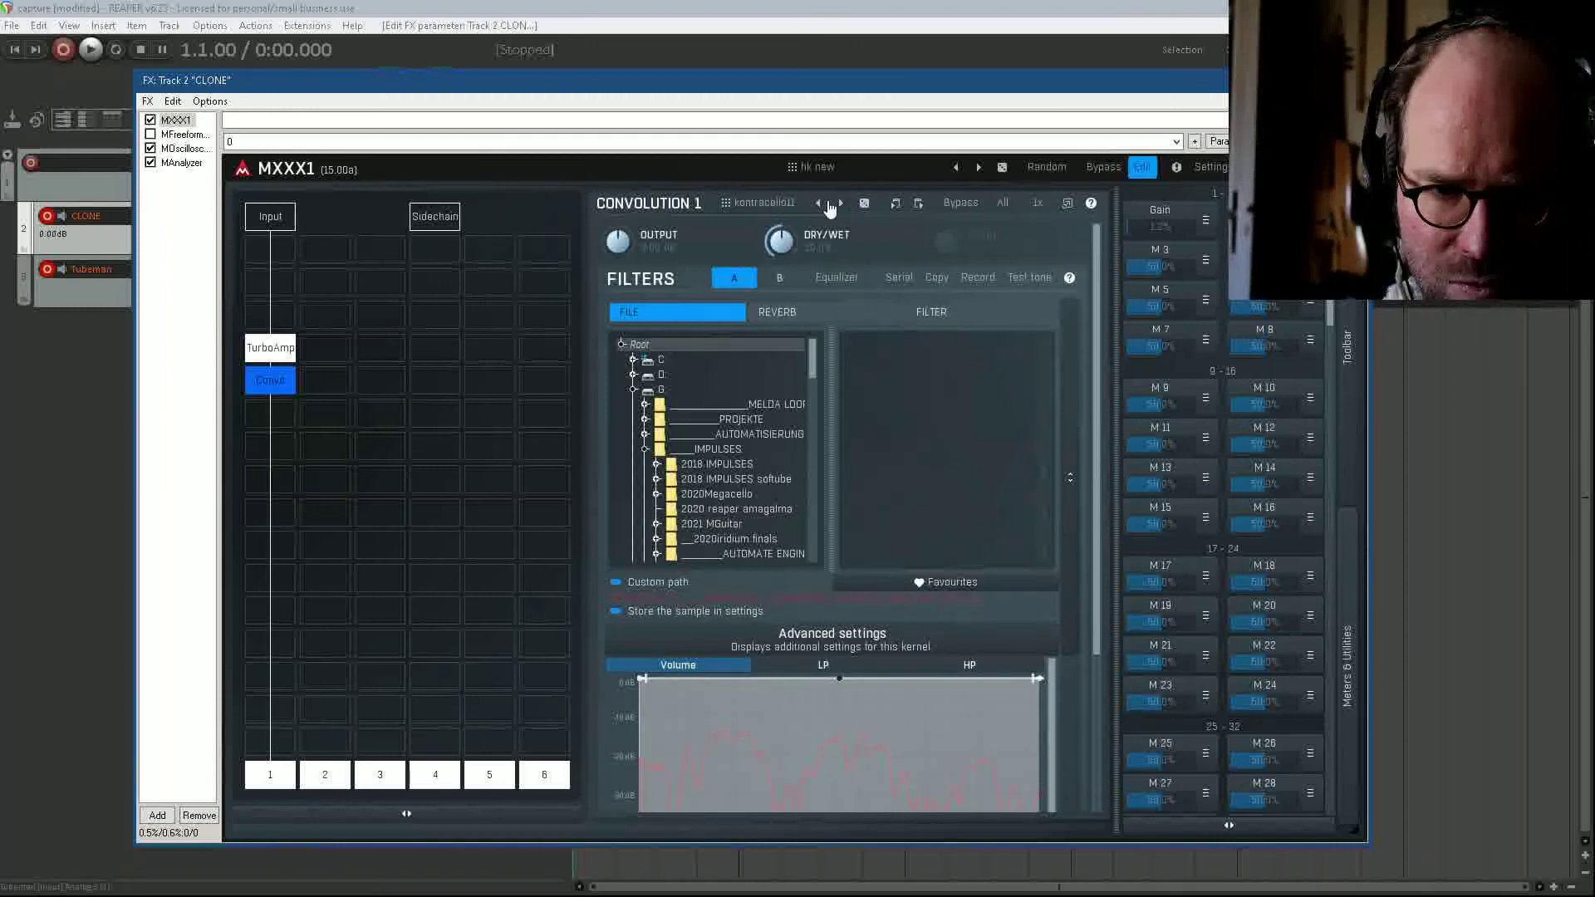
left_click(818, 204)
left_click(818, 204)
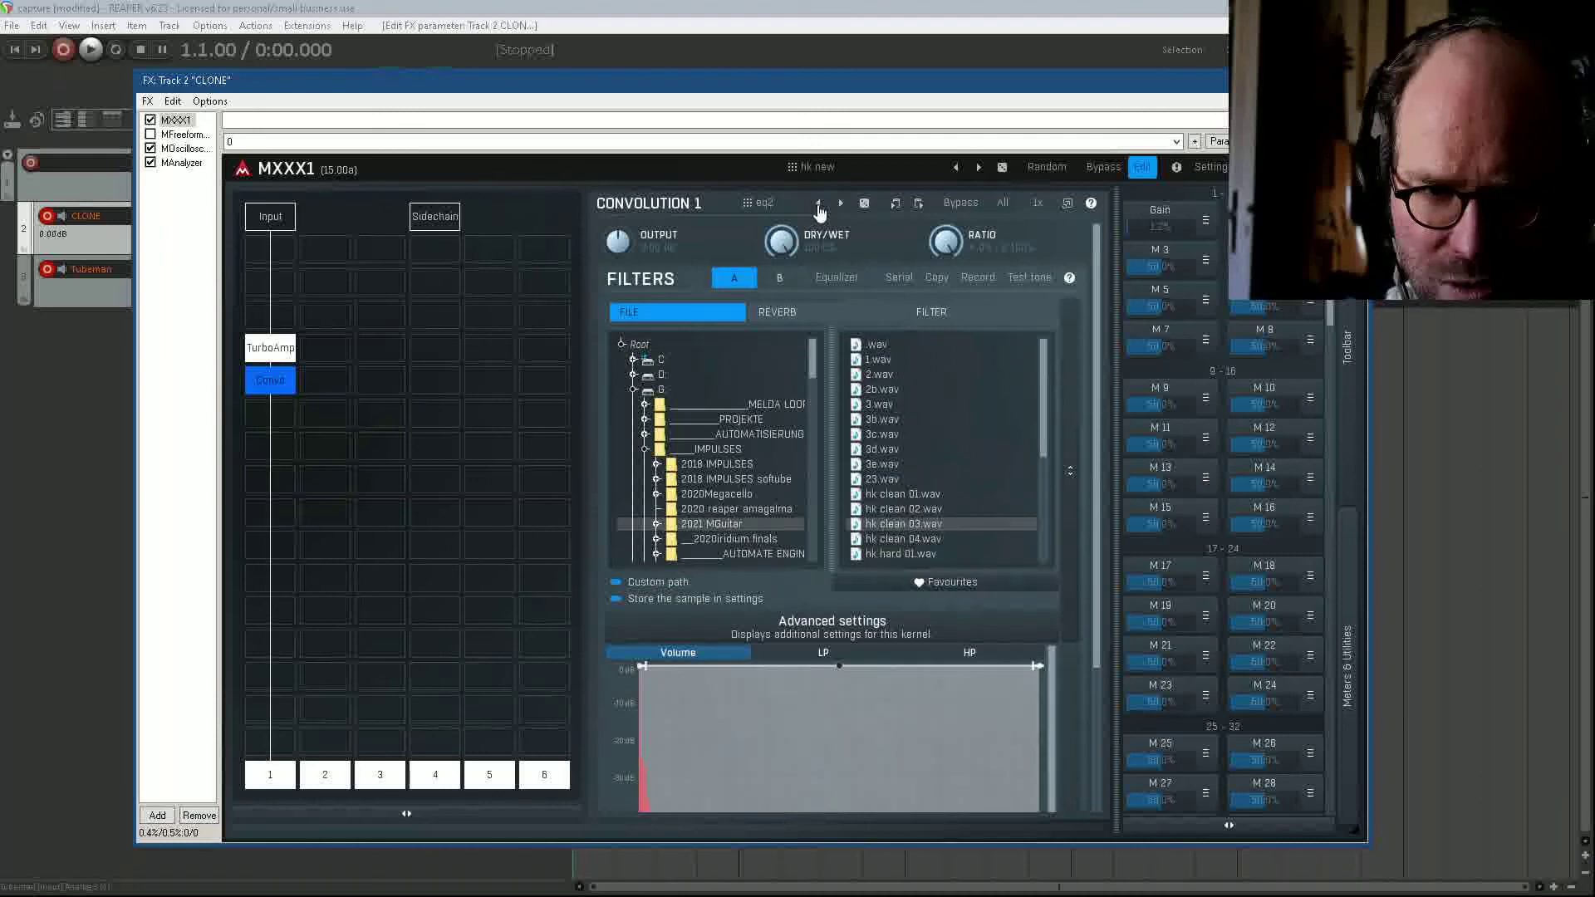
left_click(818, 204)
left_click(818, 204)
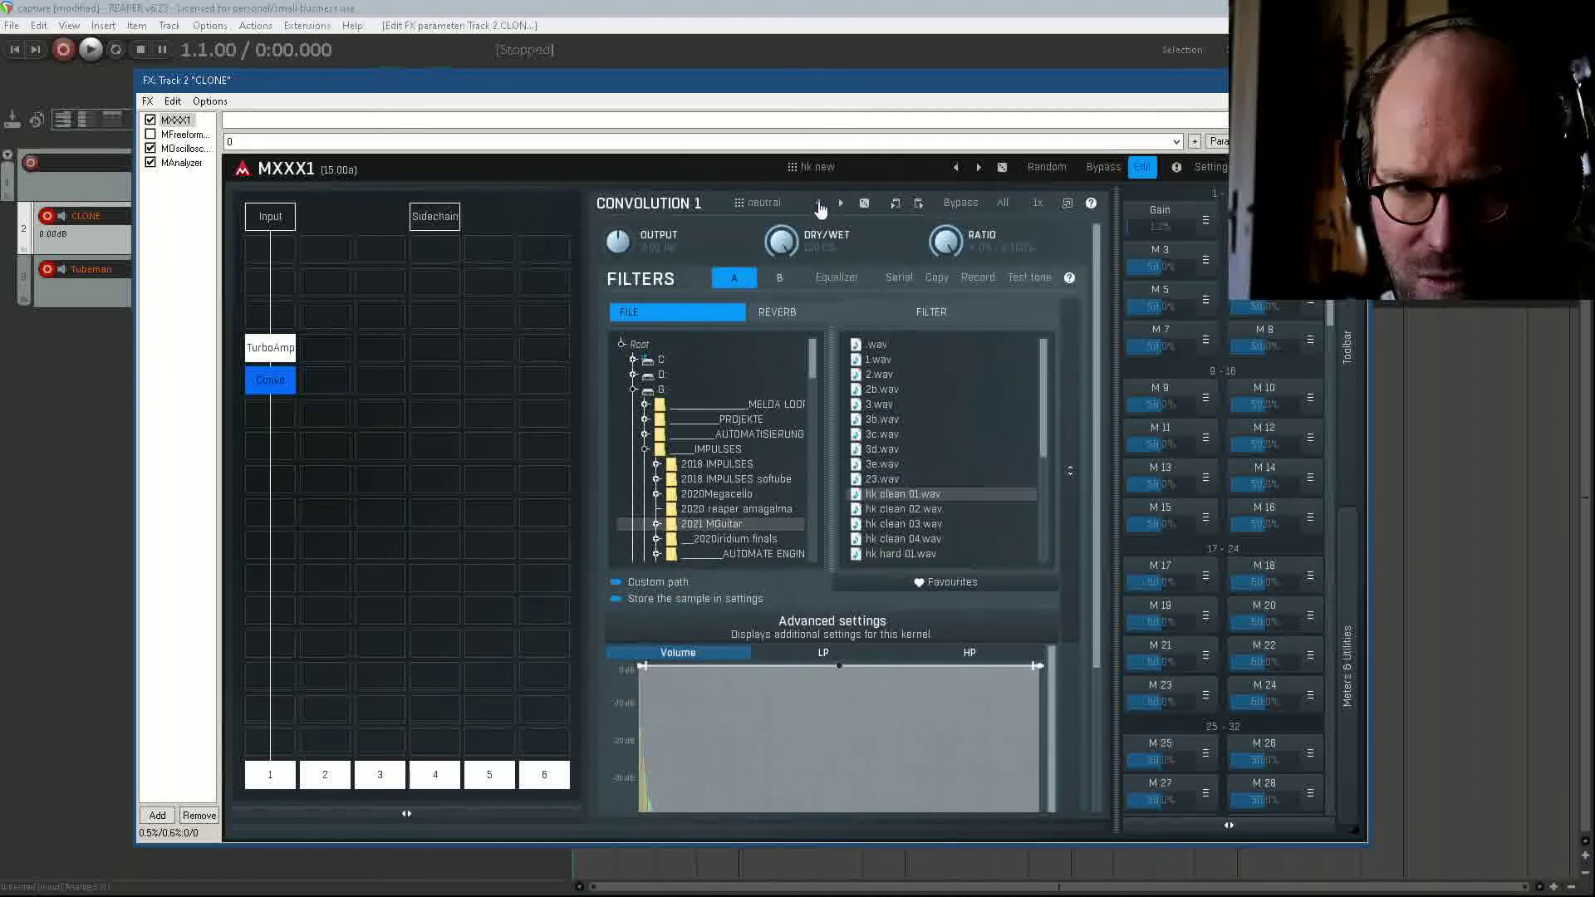
Step: Compare the convolution presets again at low Gain, going from neutral up to eq3 and returning to neutral
left_click(838, 205)
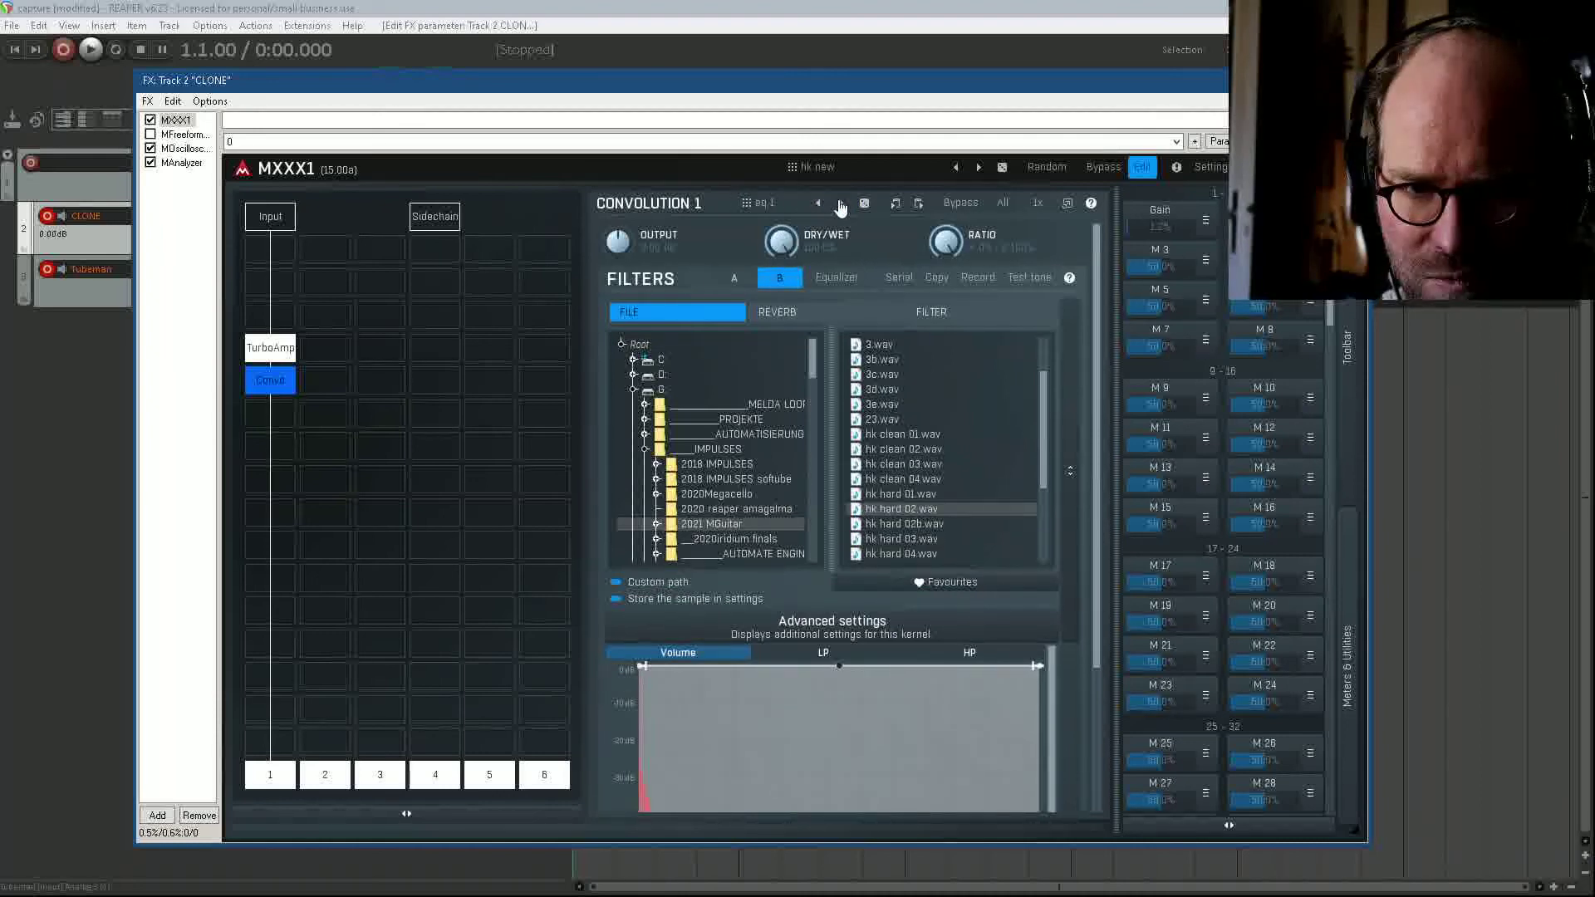
left_click(839, 204)
left_click(840, 205)
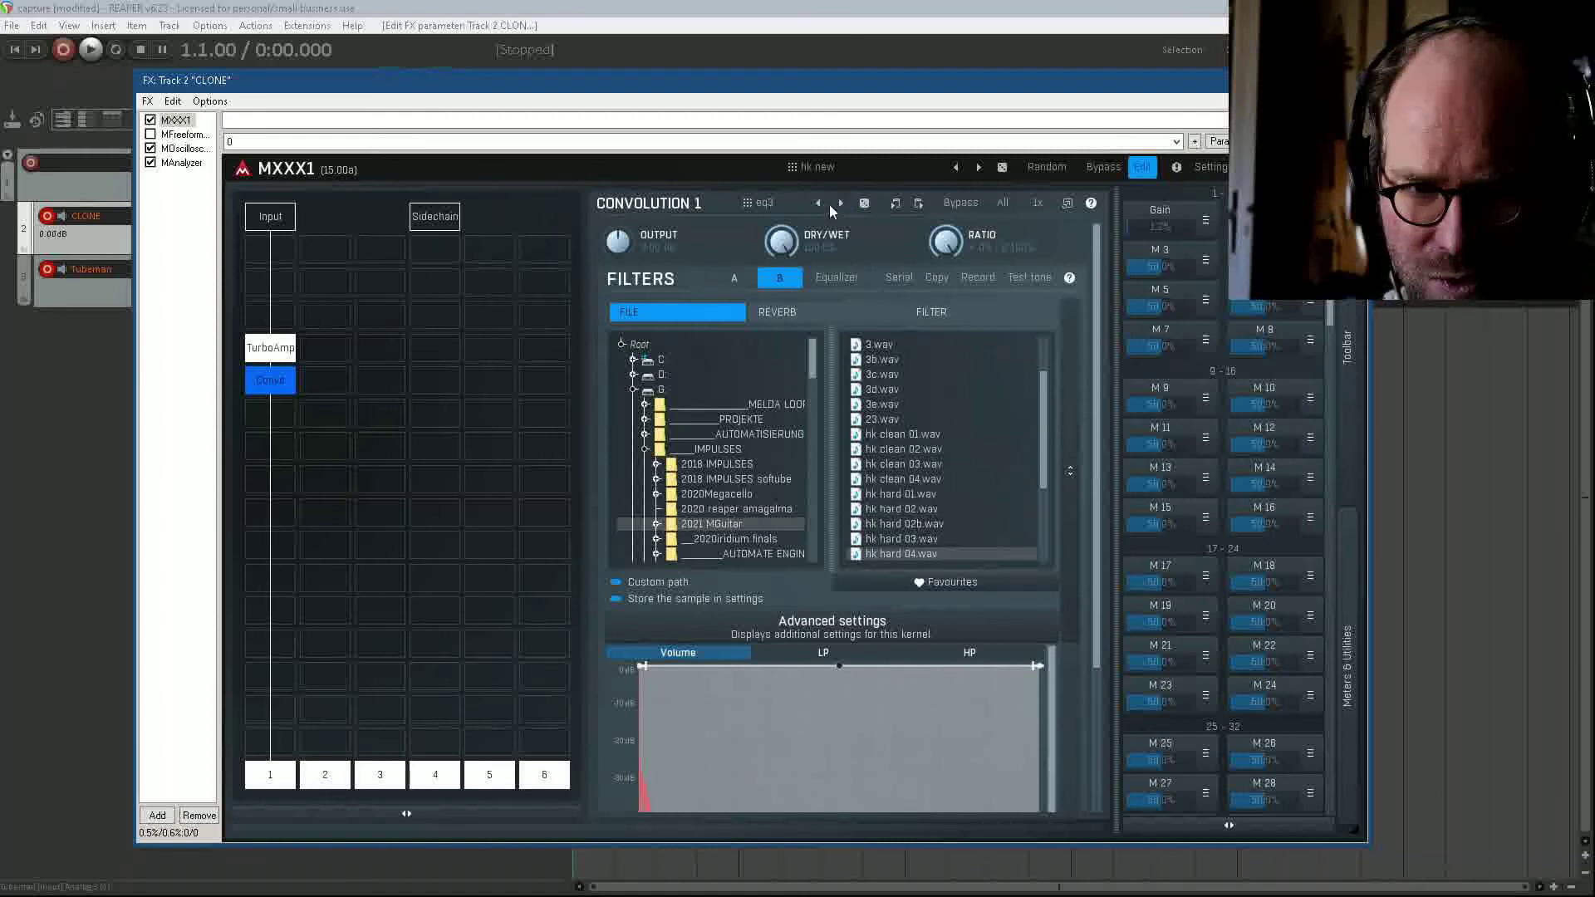
left_click(816, 203)
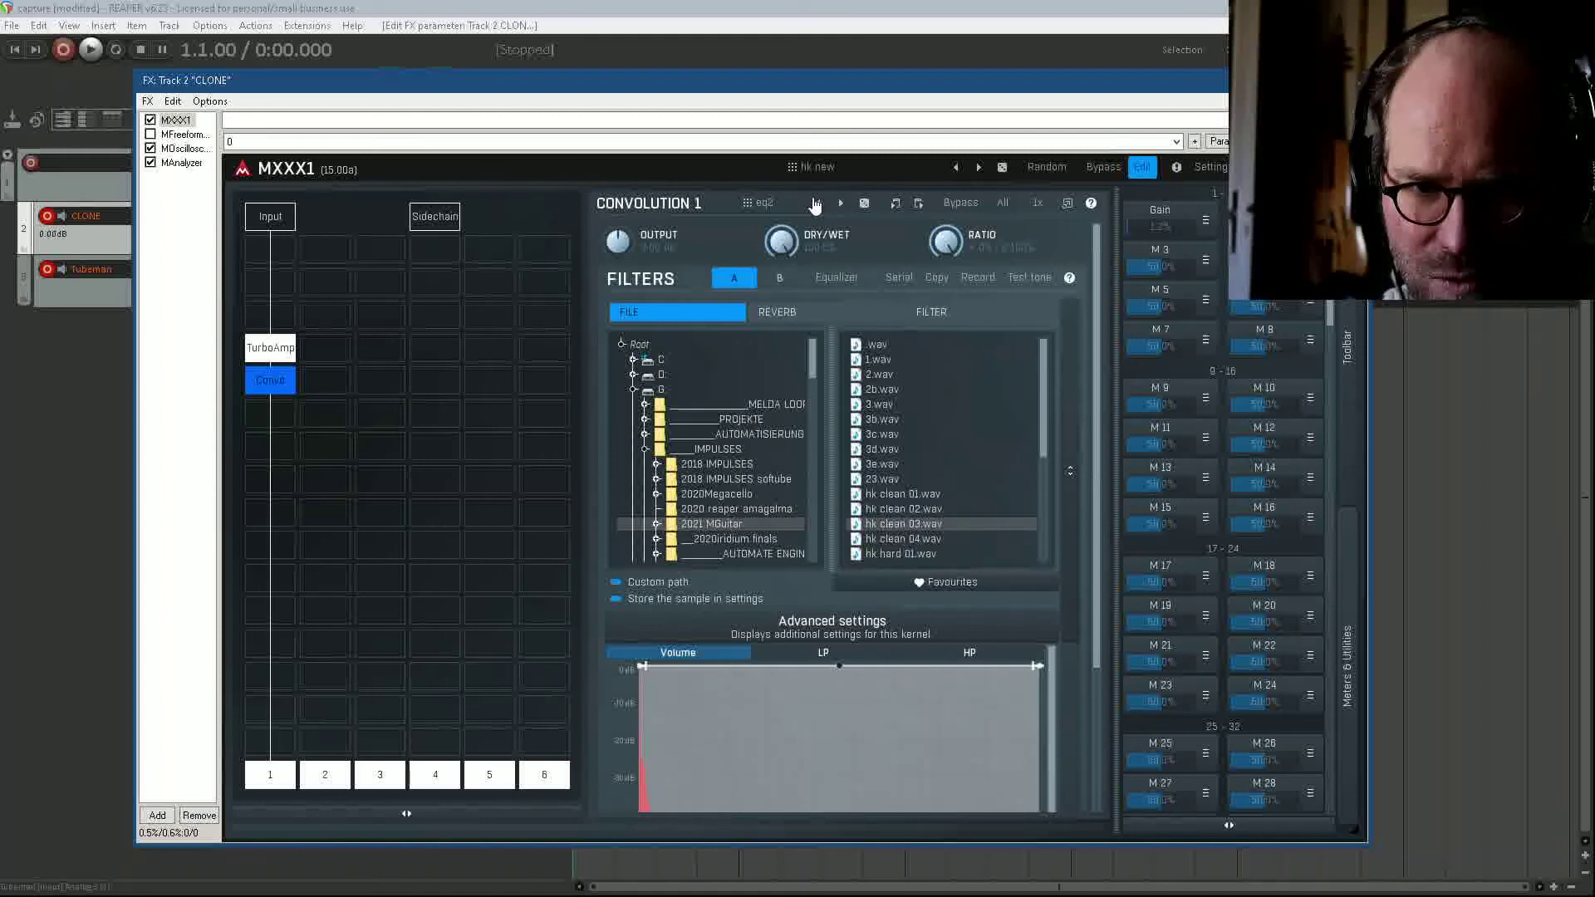
left_click(814, 204)
left_click(814, 204)
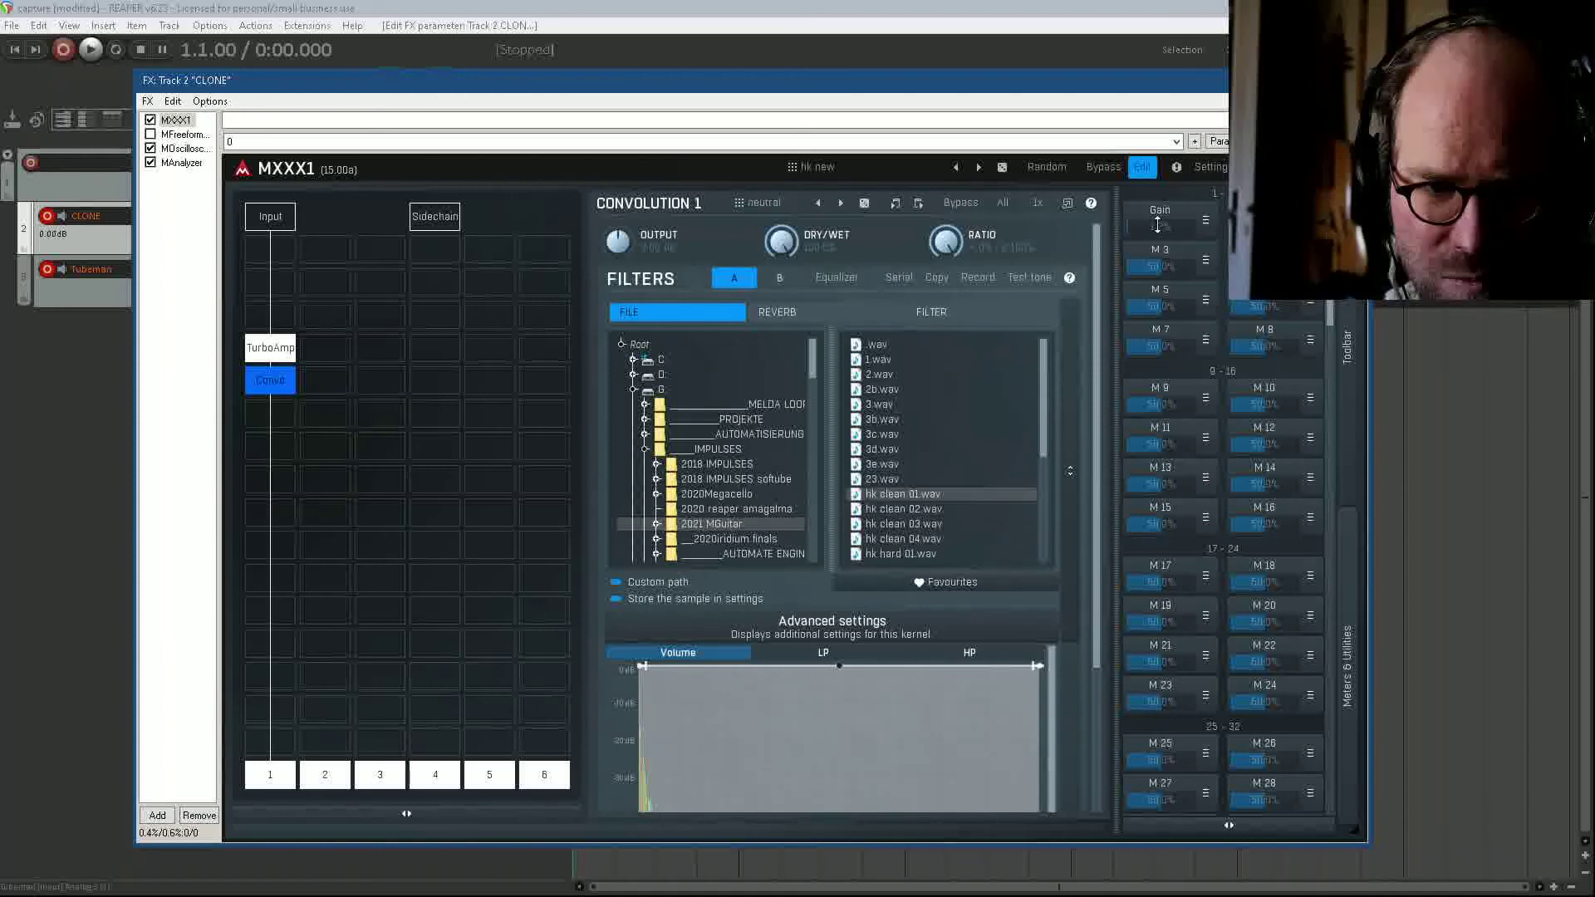
Step: Sweep Gain up and back down to 7.6% on the neutral preset, and step through eq 1 to eq2
left_click_drag(1160, 225, 1159, 162)
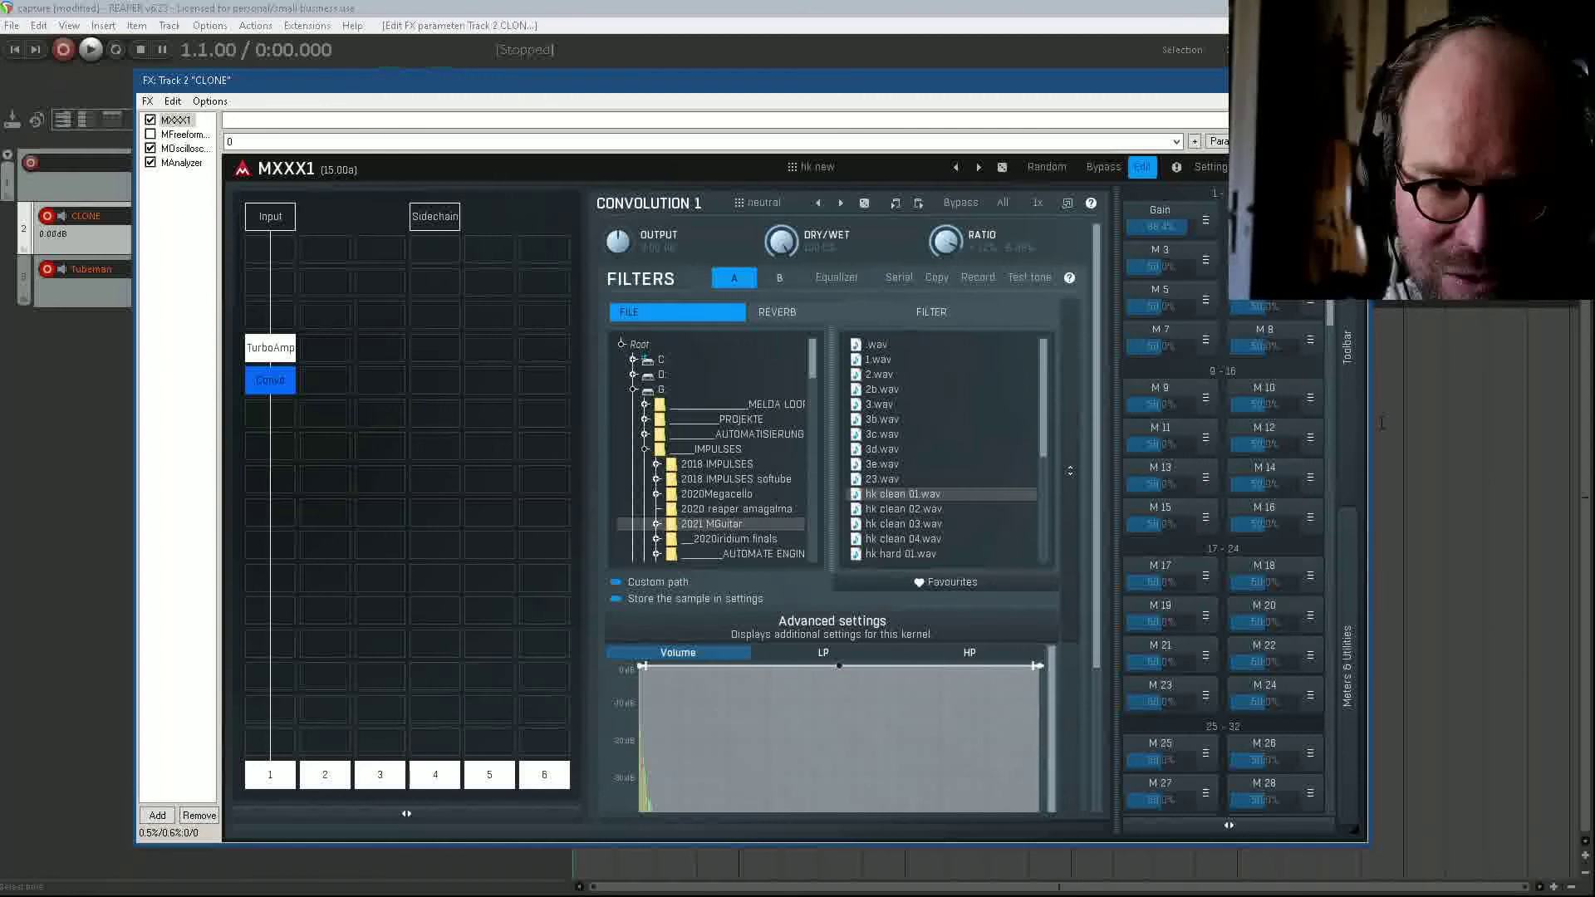
mouse_move(1160, 226)
left_mouse_down()
mouse_move(1160, 274)
mouse_move(1176, 227)
left_mouse_up()
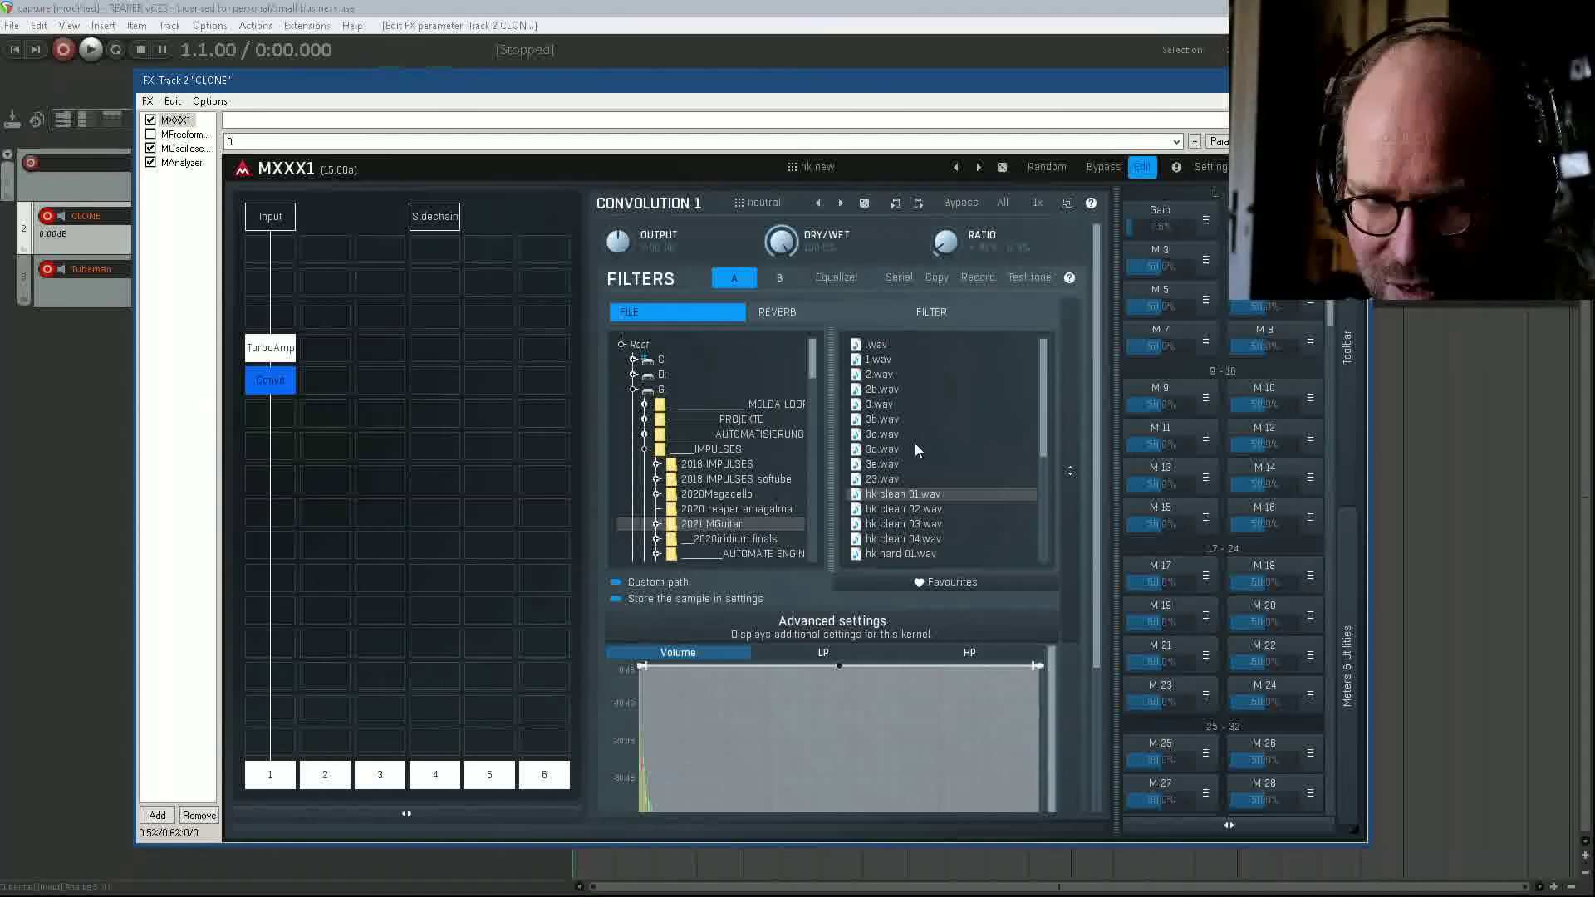
left_click(840, 207)
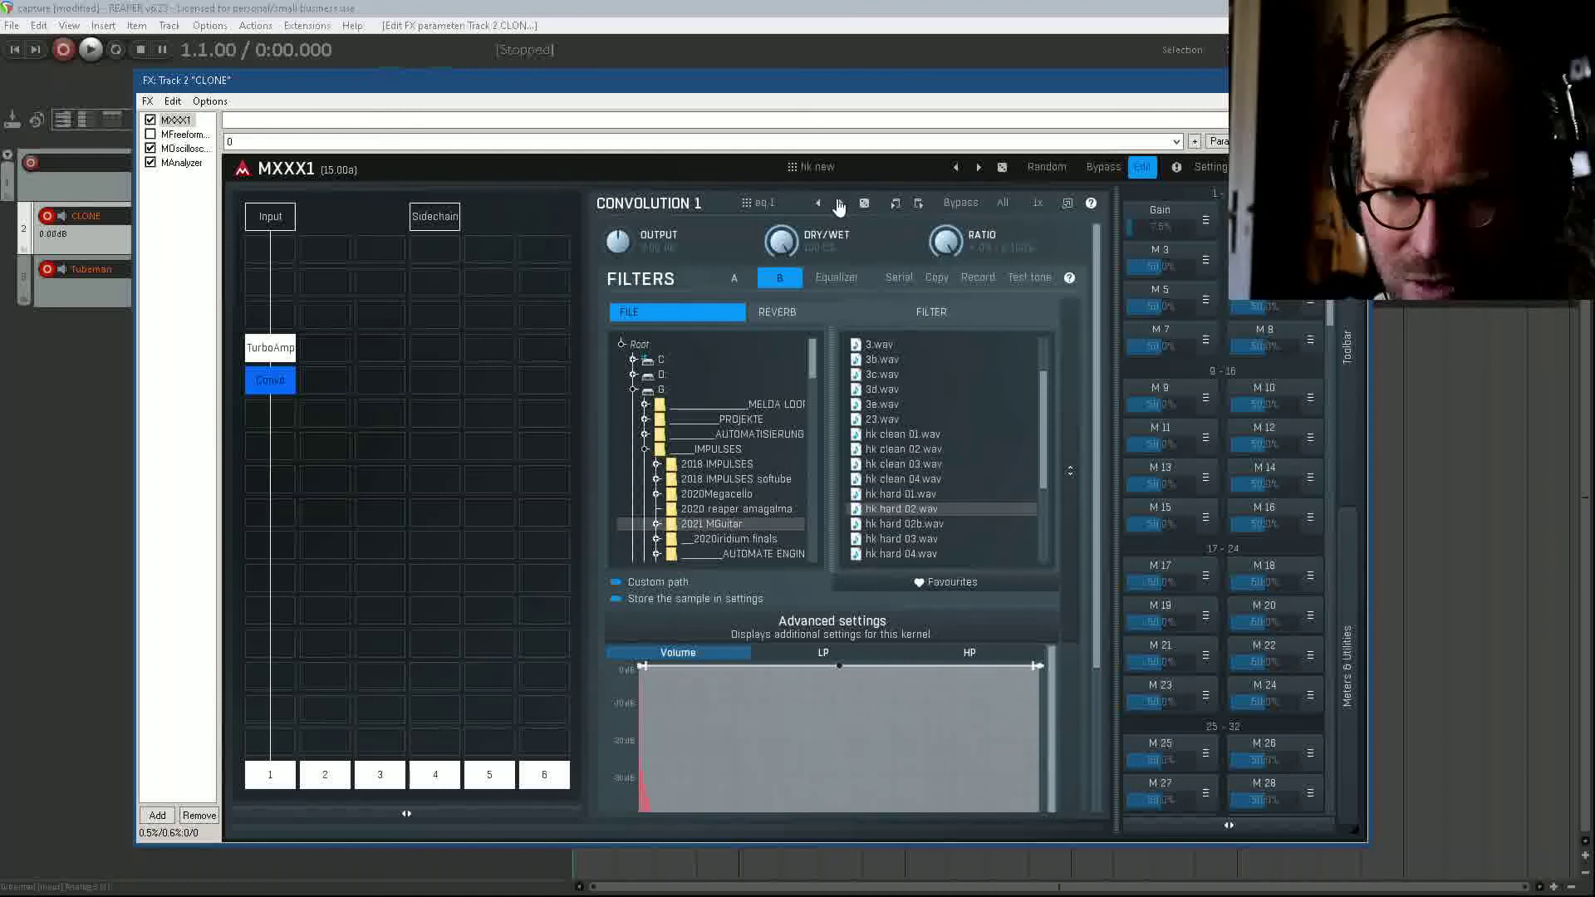
left_click(838, 205)
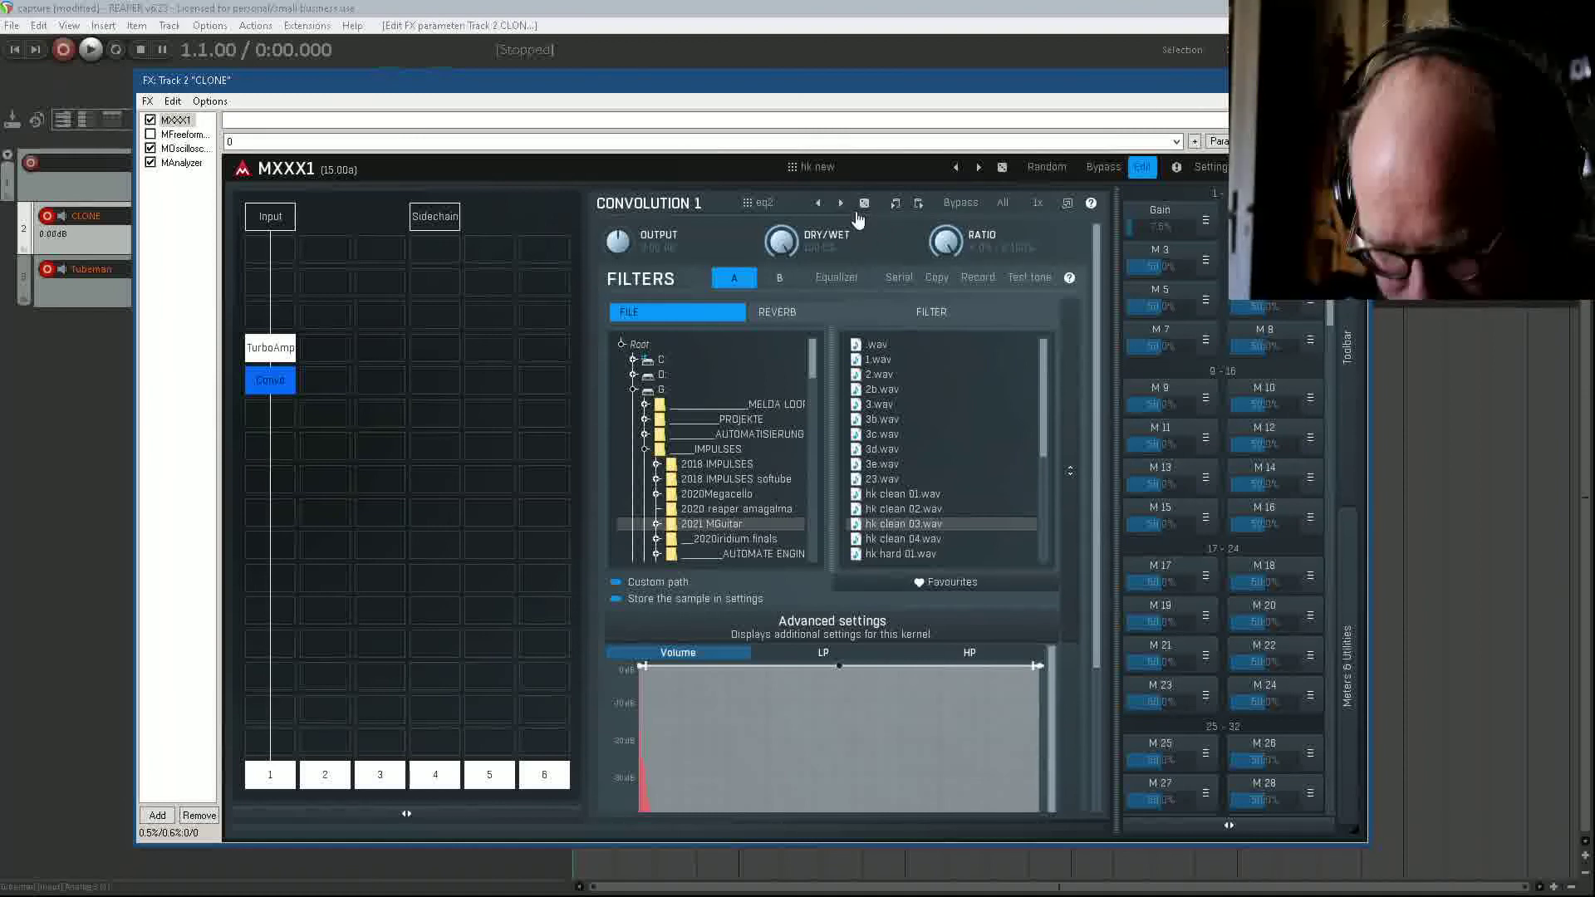
Step: Raise Gain to 100% with the eq2 preset loaded, and lower it to about 41%
left_click_drag(1128, 233, 1129, 175)
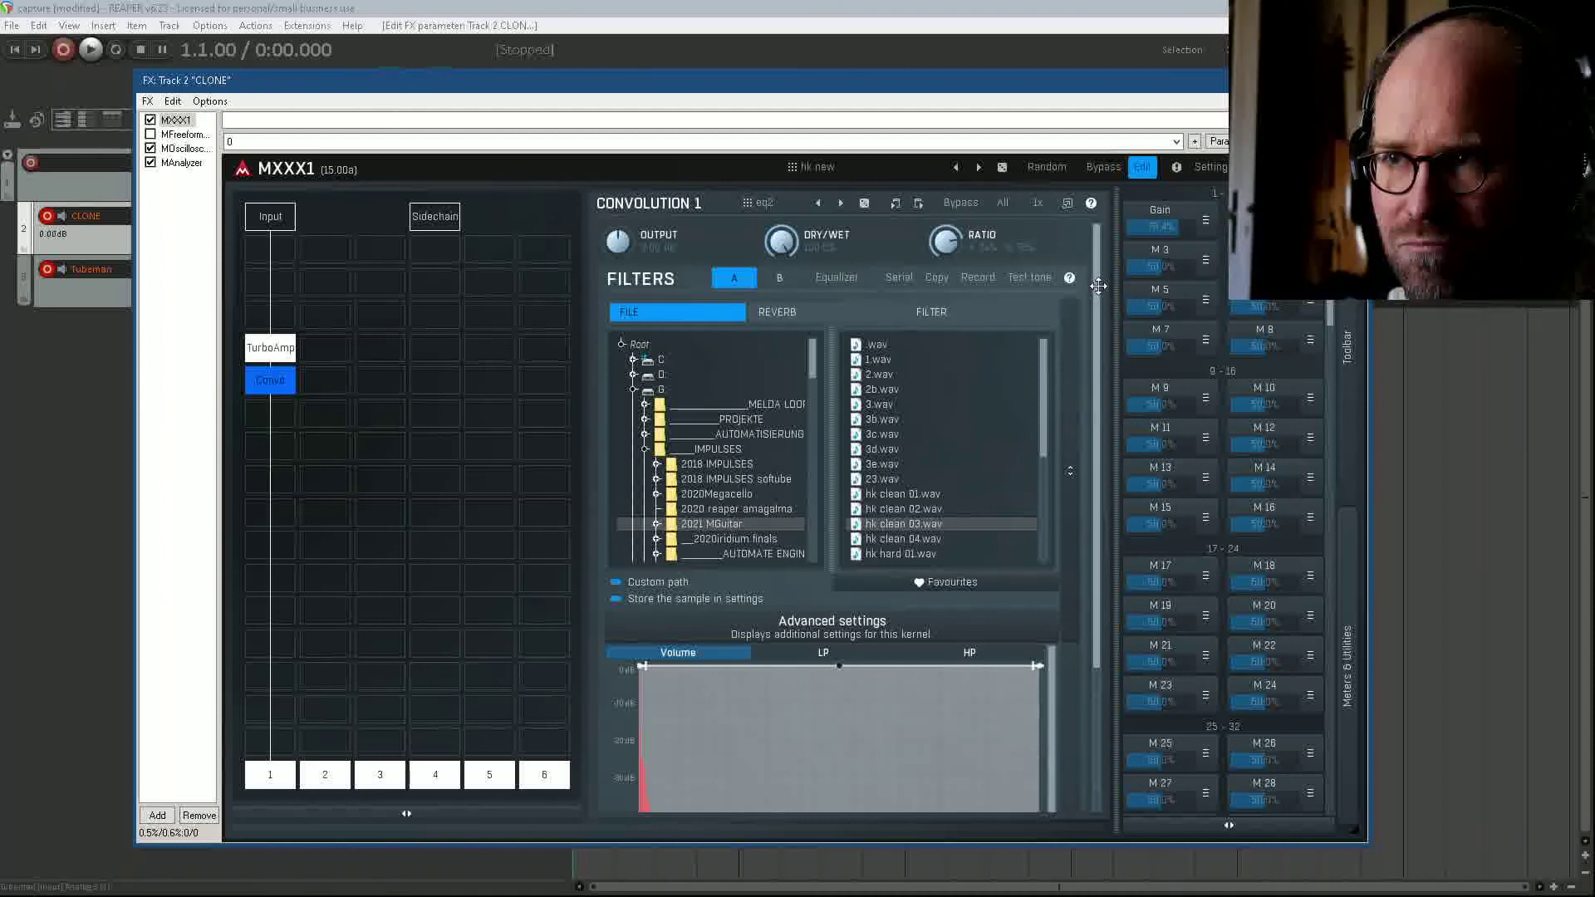
left_click_drag(1159, 226, 1160, 196)
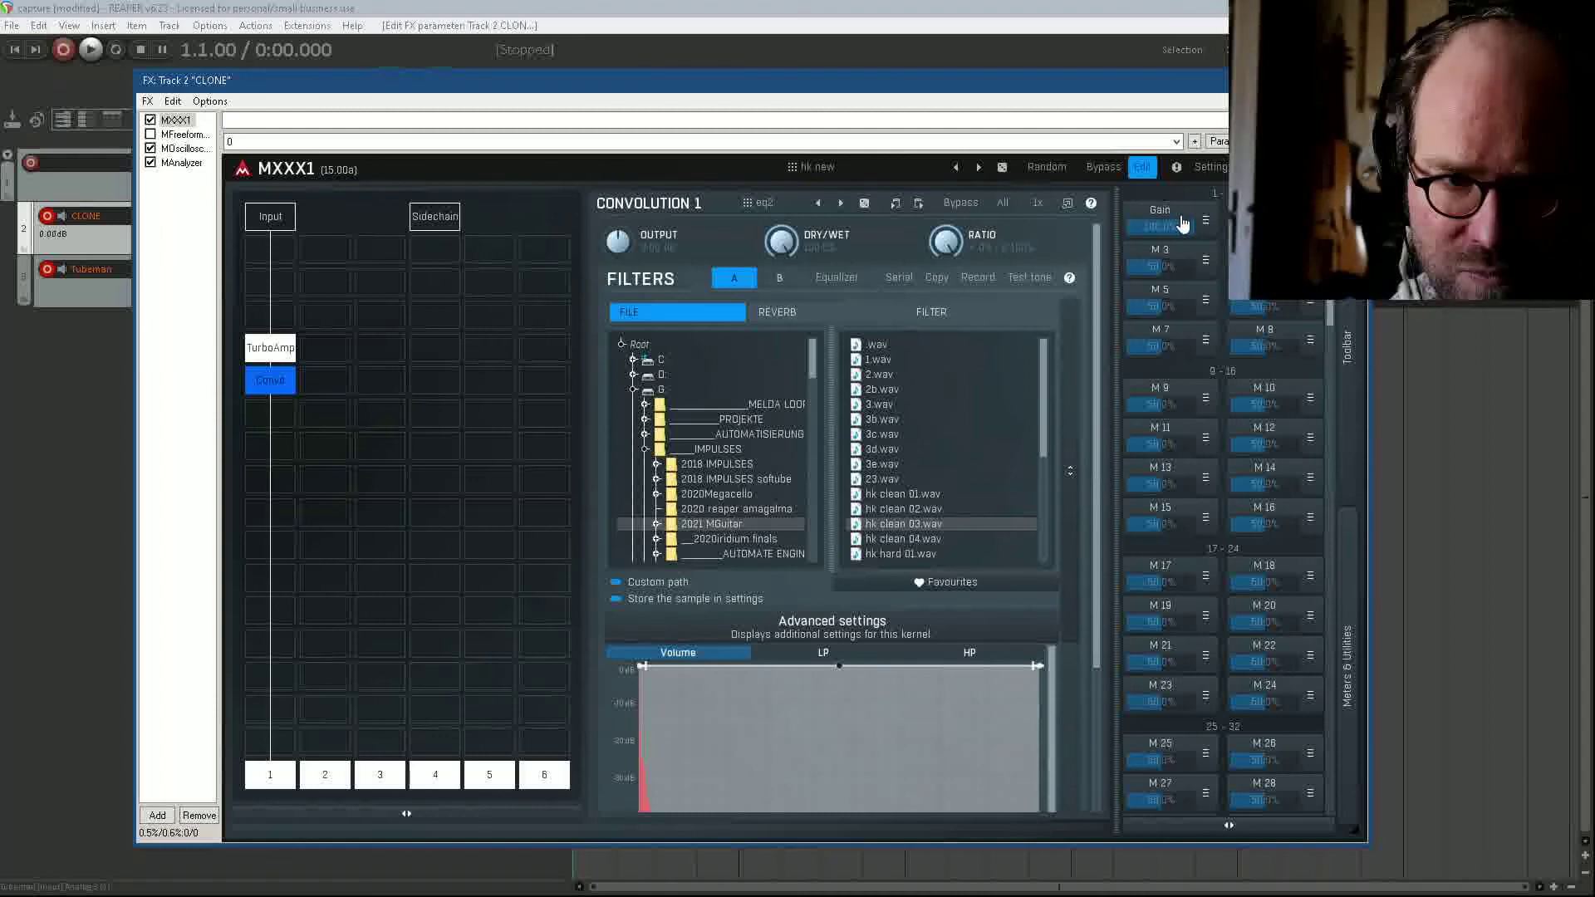
left_click_drag(1180, 224, 1180, 332)
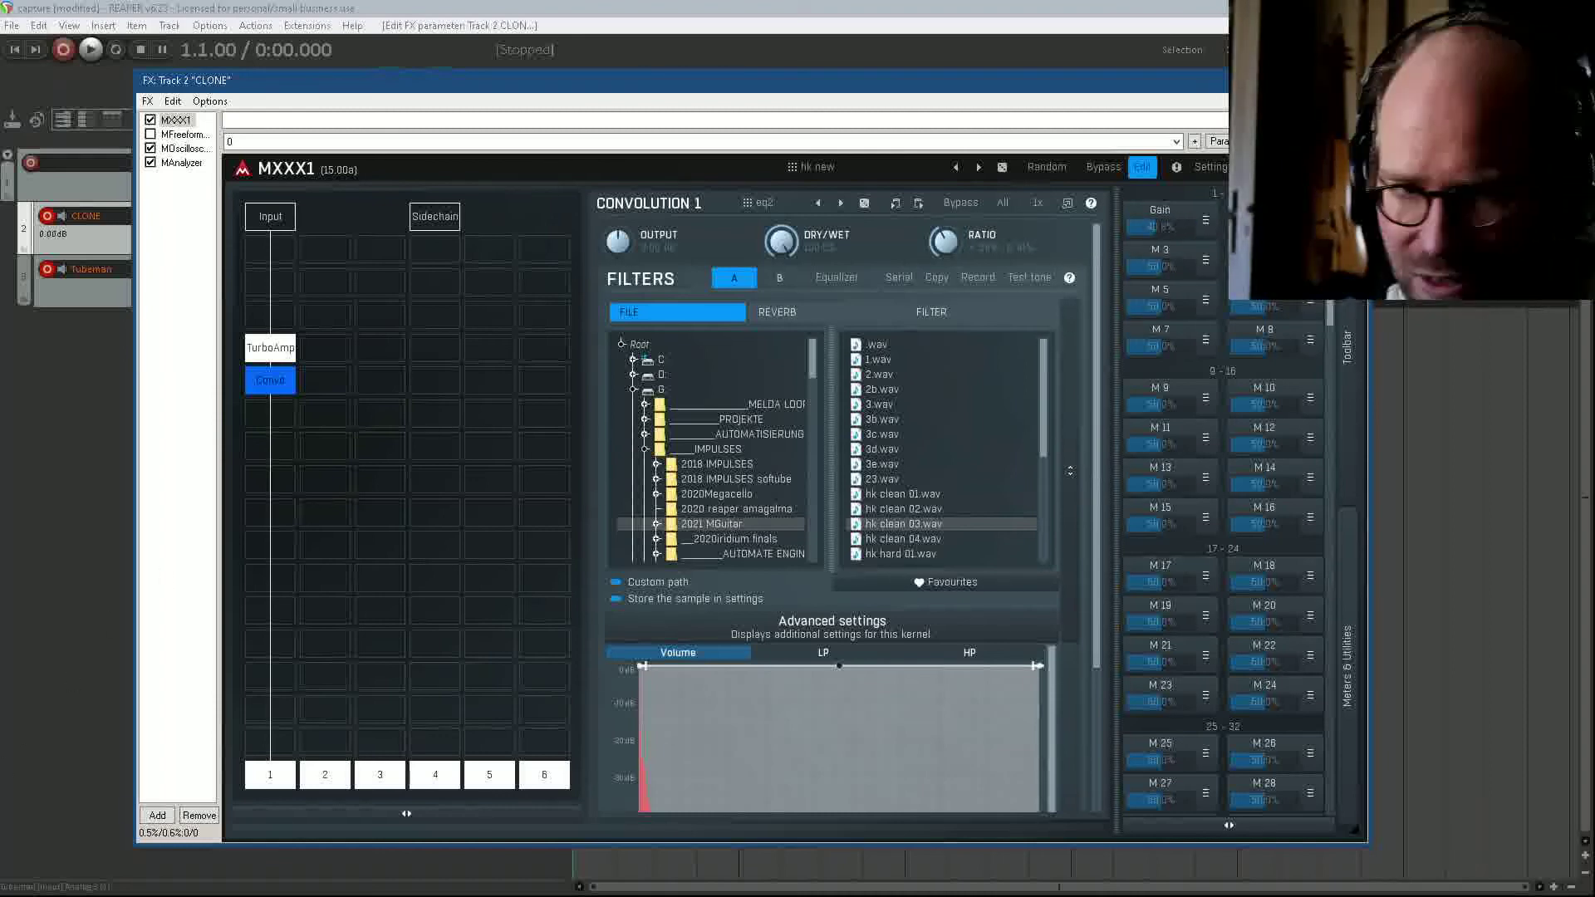
Step: Search the plugins for "scuff" and add S-GEAR 2 (Scuffham Amps) to the CLONE track's effects chain
left_click(158, 814)
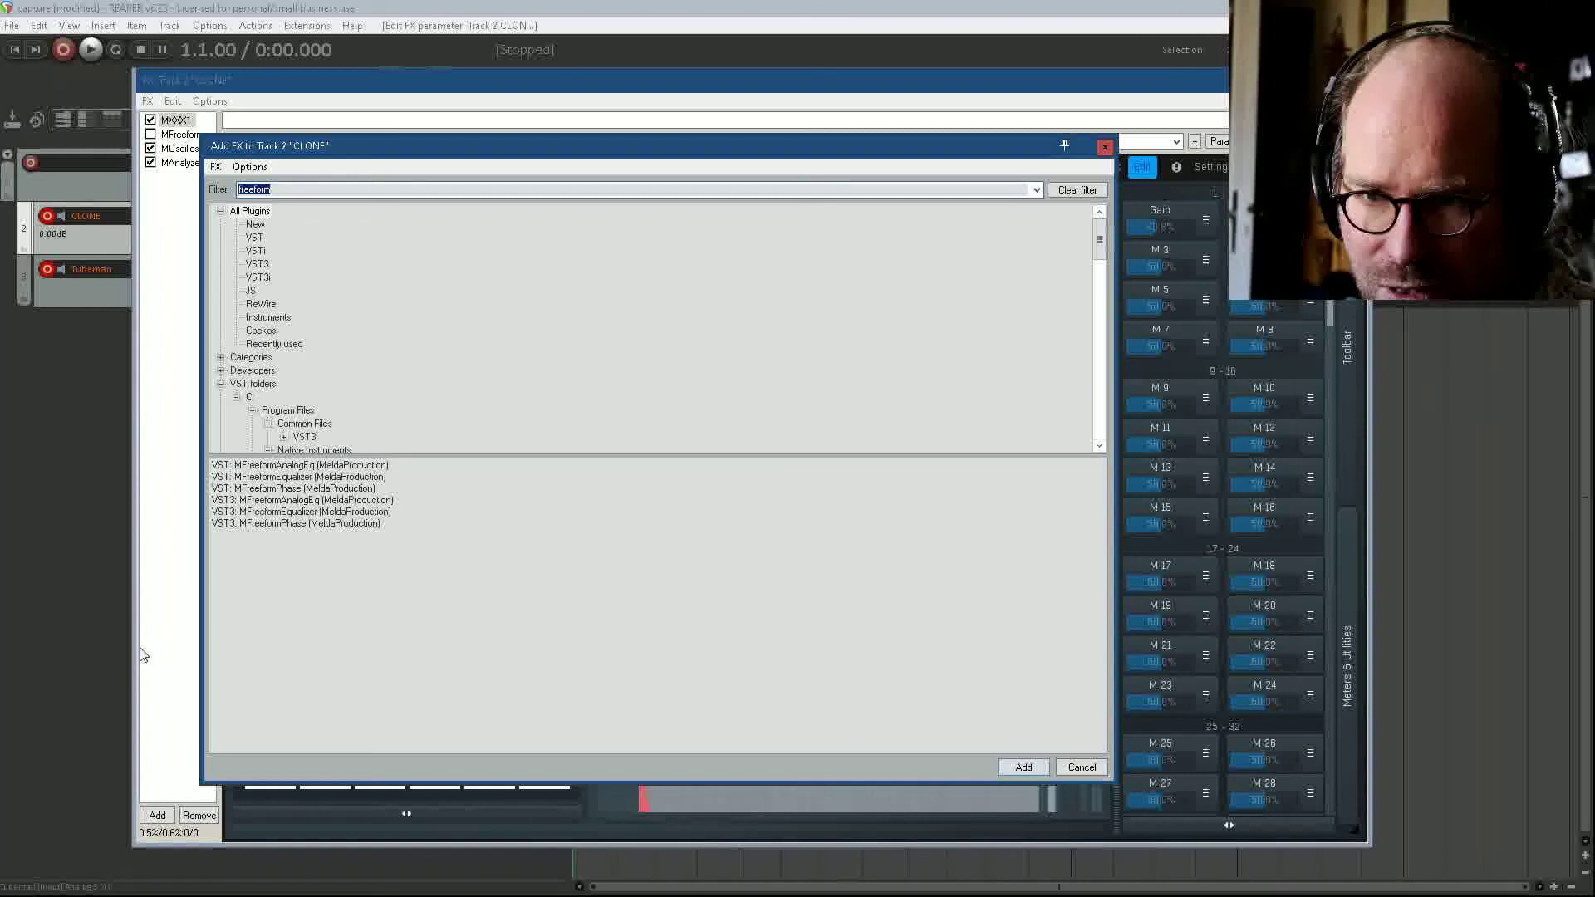
type("s")
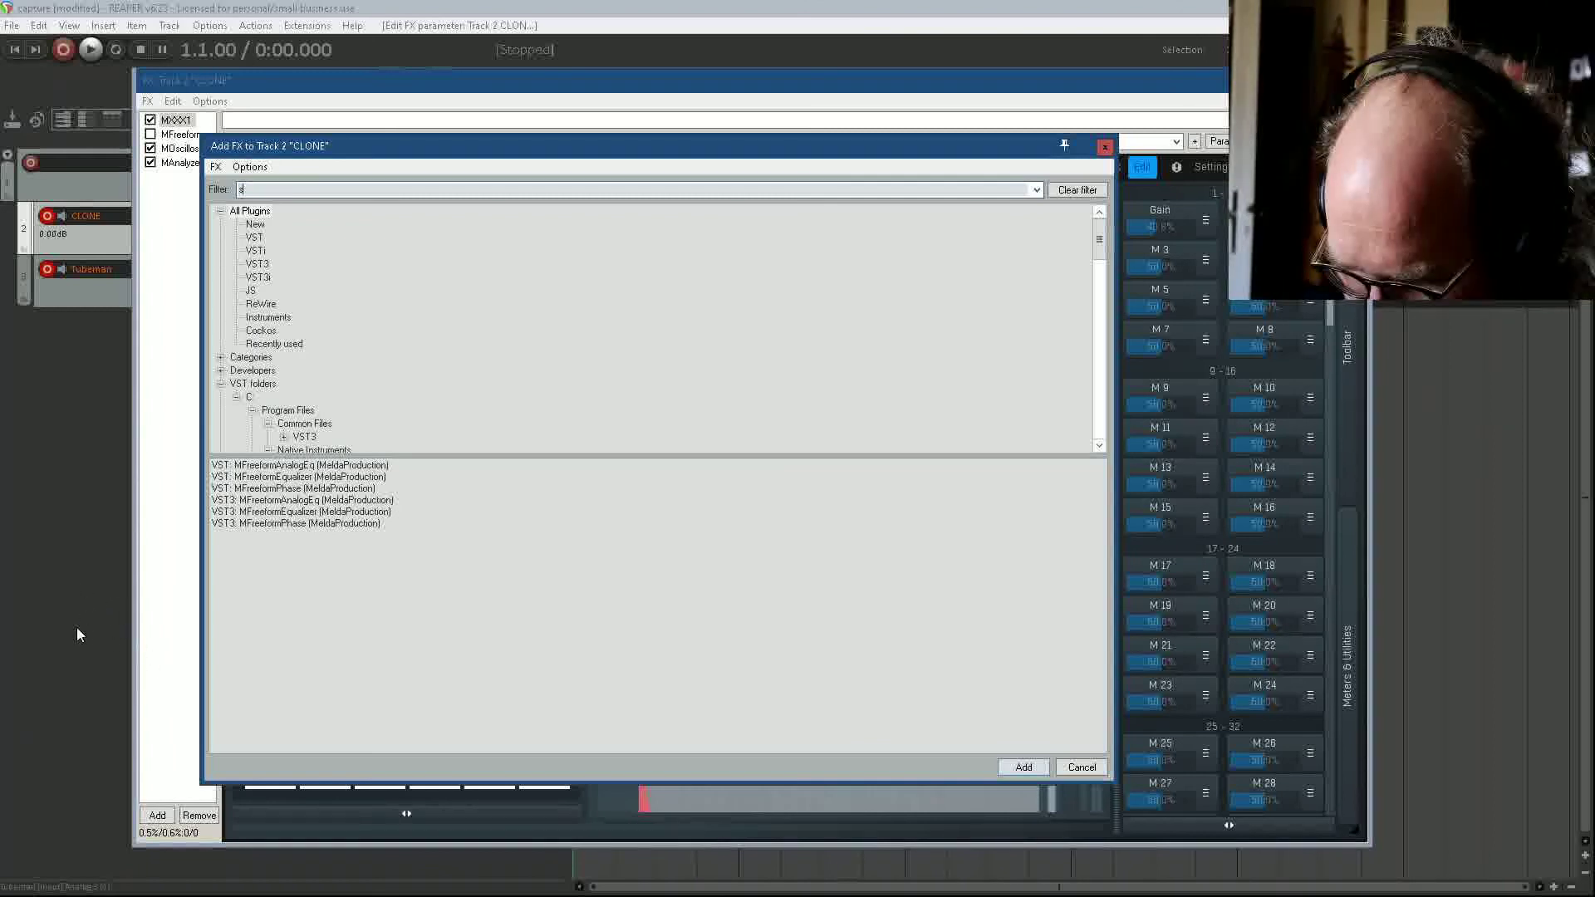
type("cuff")
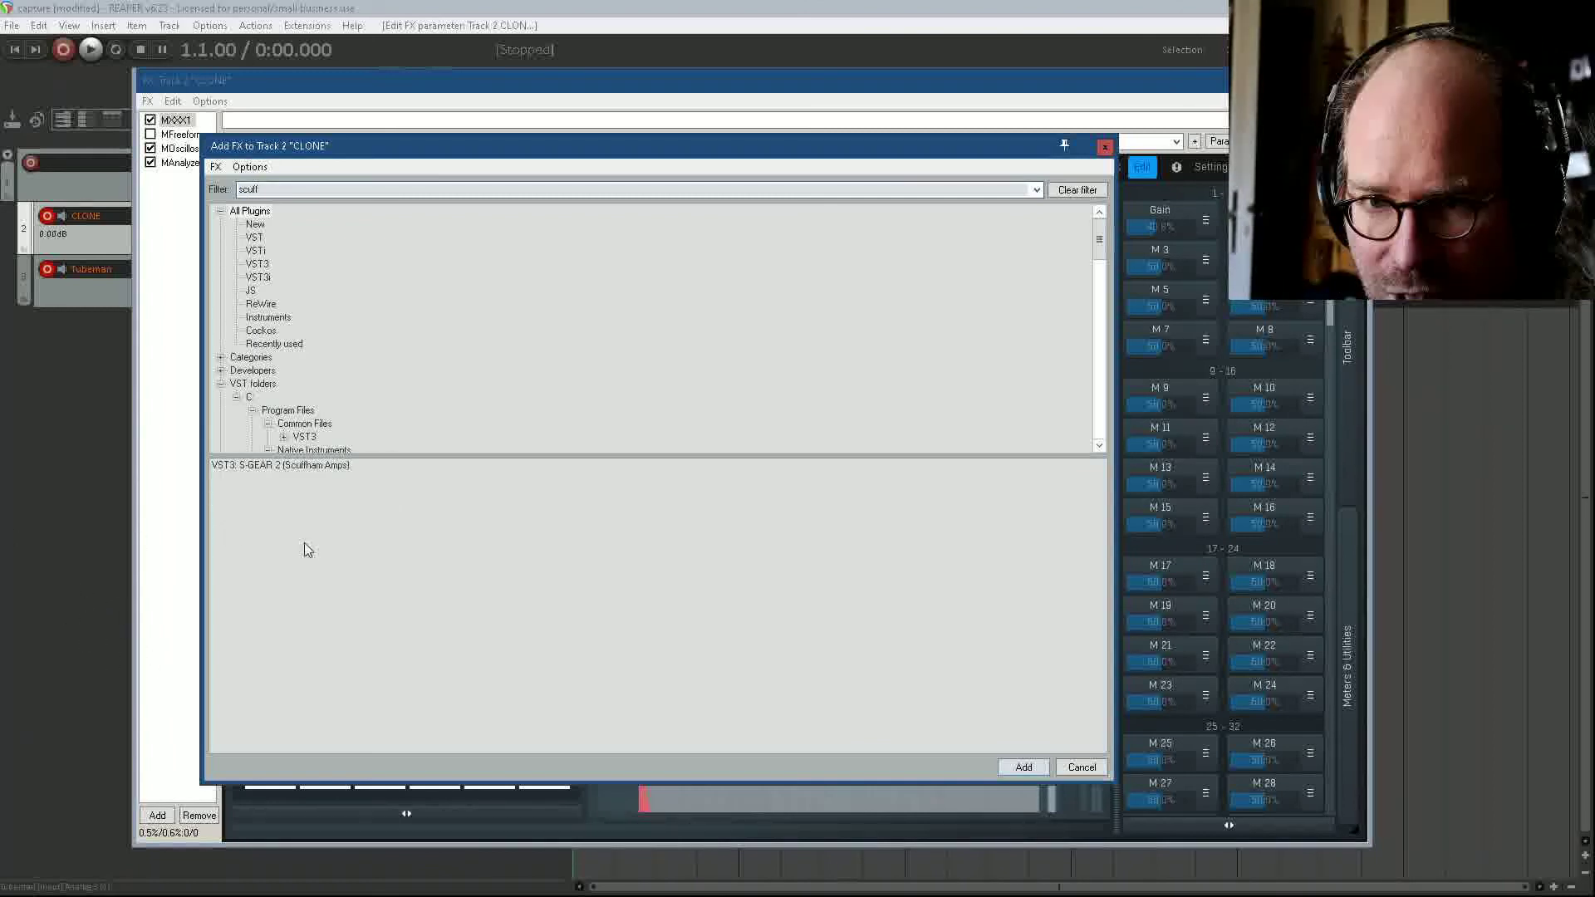
left_click(330, 466)
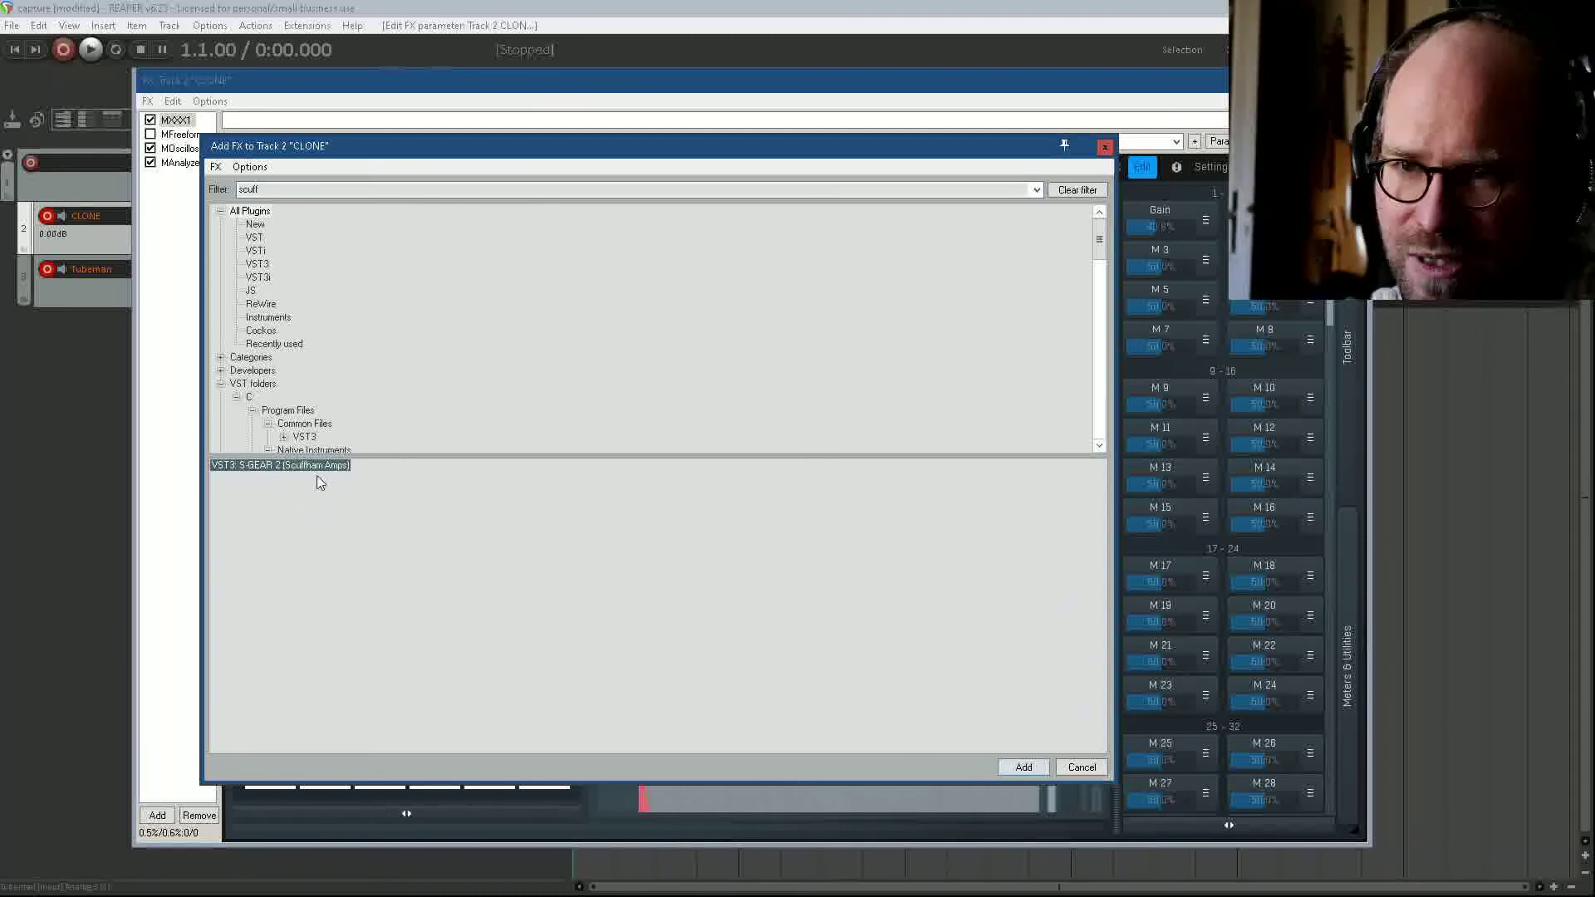
double_click(308, 463)
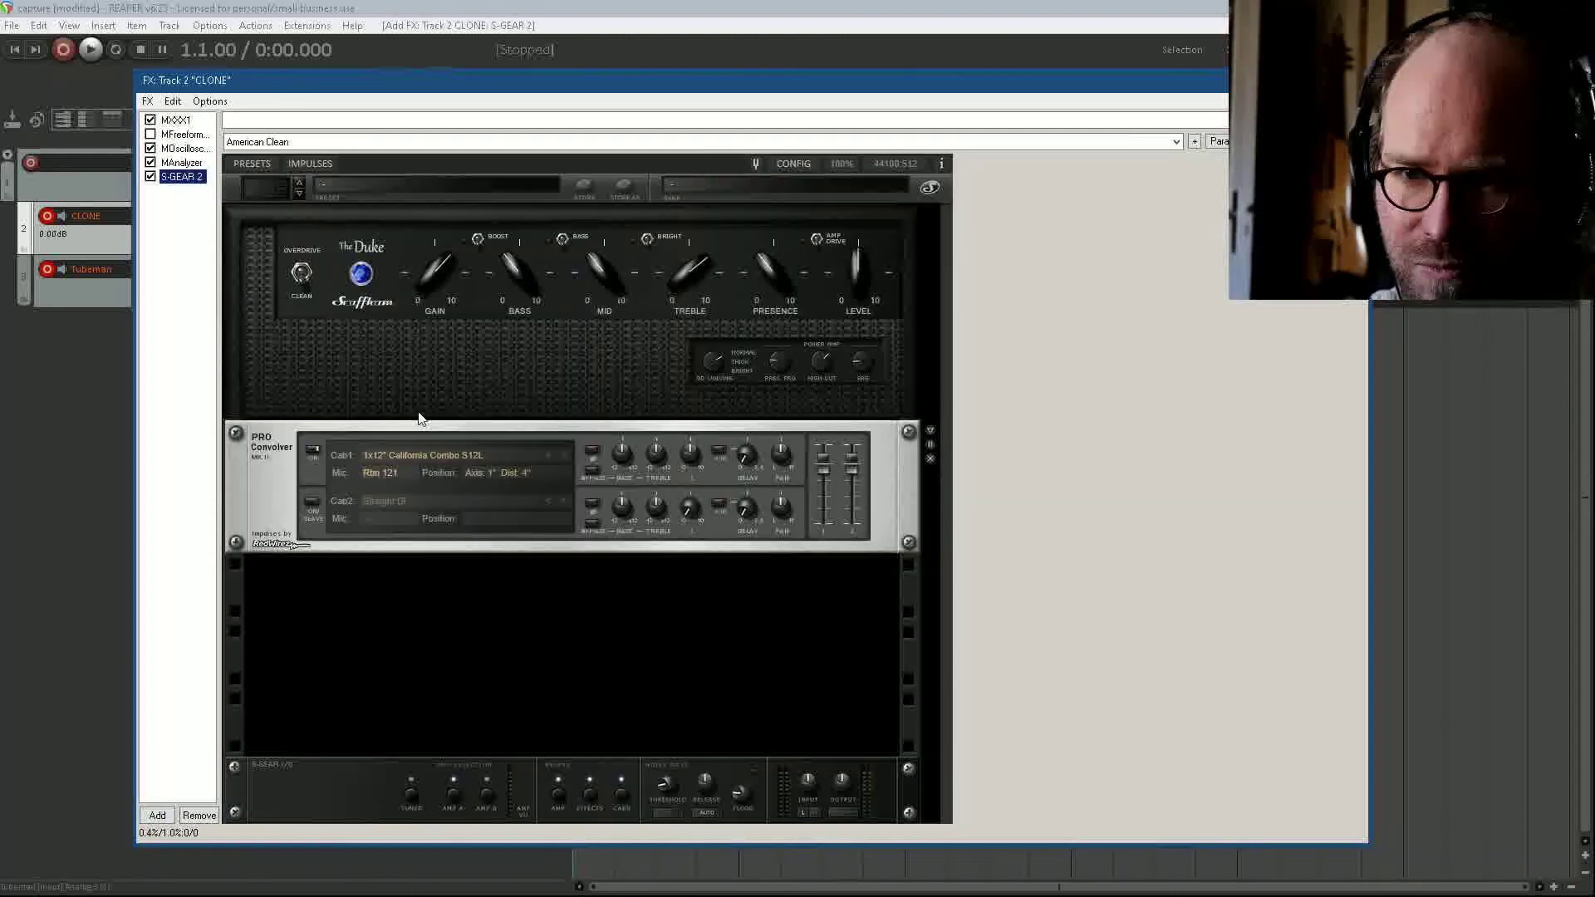
Step: Move the effects window aside and adjust The Duke amp, setting Bass to 8.8 and lowering Treble and Gain
left_click_drag(416, 87, 561, 126)
left_click_drag(554, 324, 645, 252)
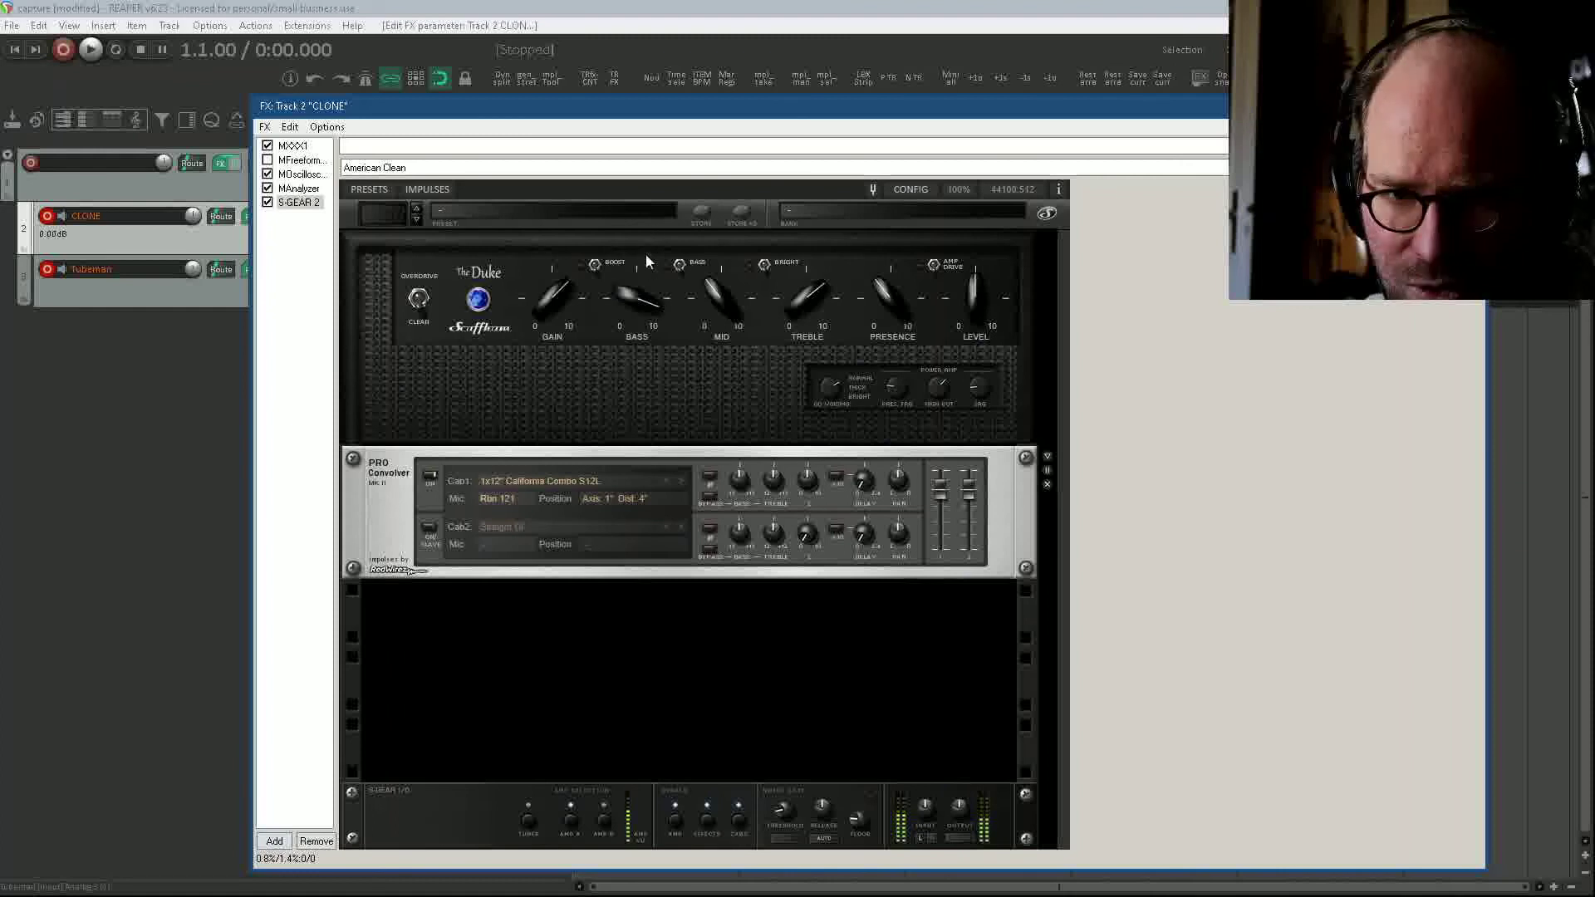
mouse_move(730, 291)
left_click_drag(730, 291, 816, 333)
mouse_move(884, 285)
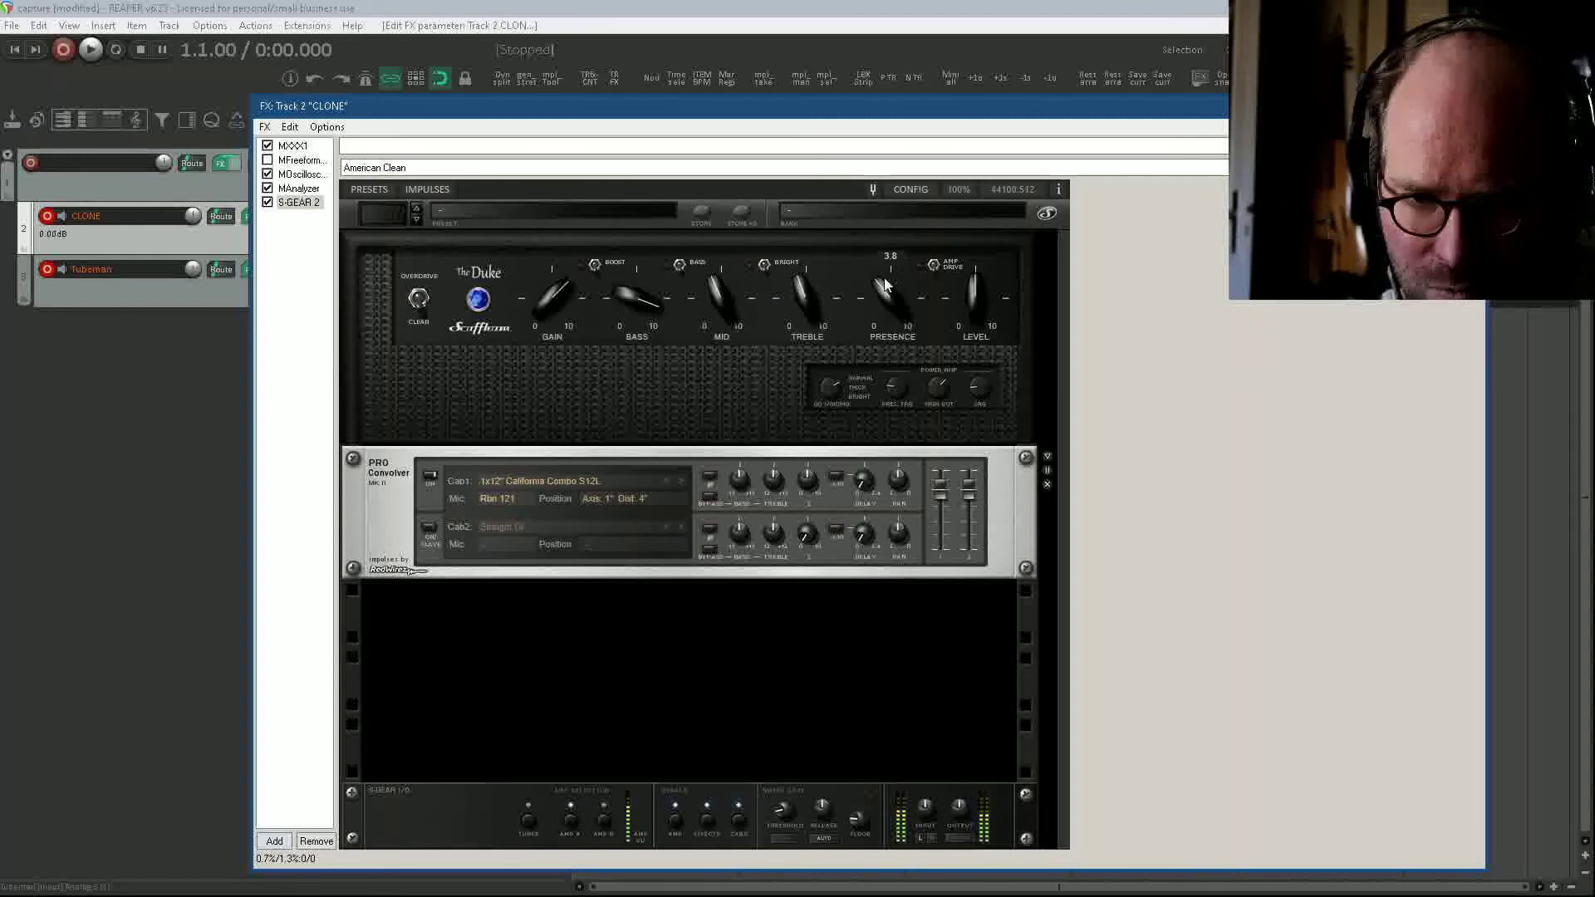
scroll(552, 297, "down", 5)
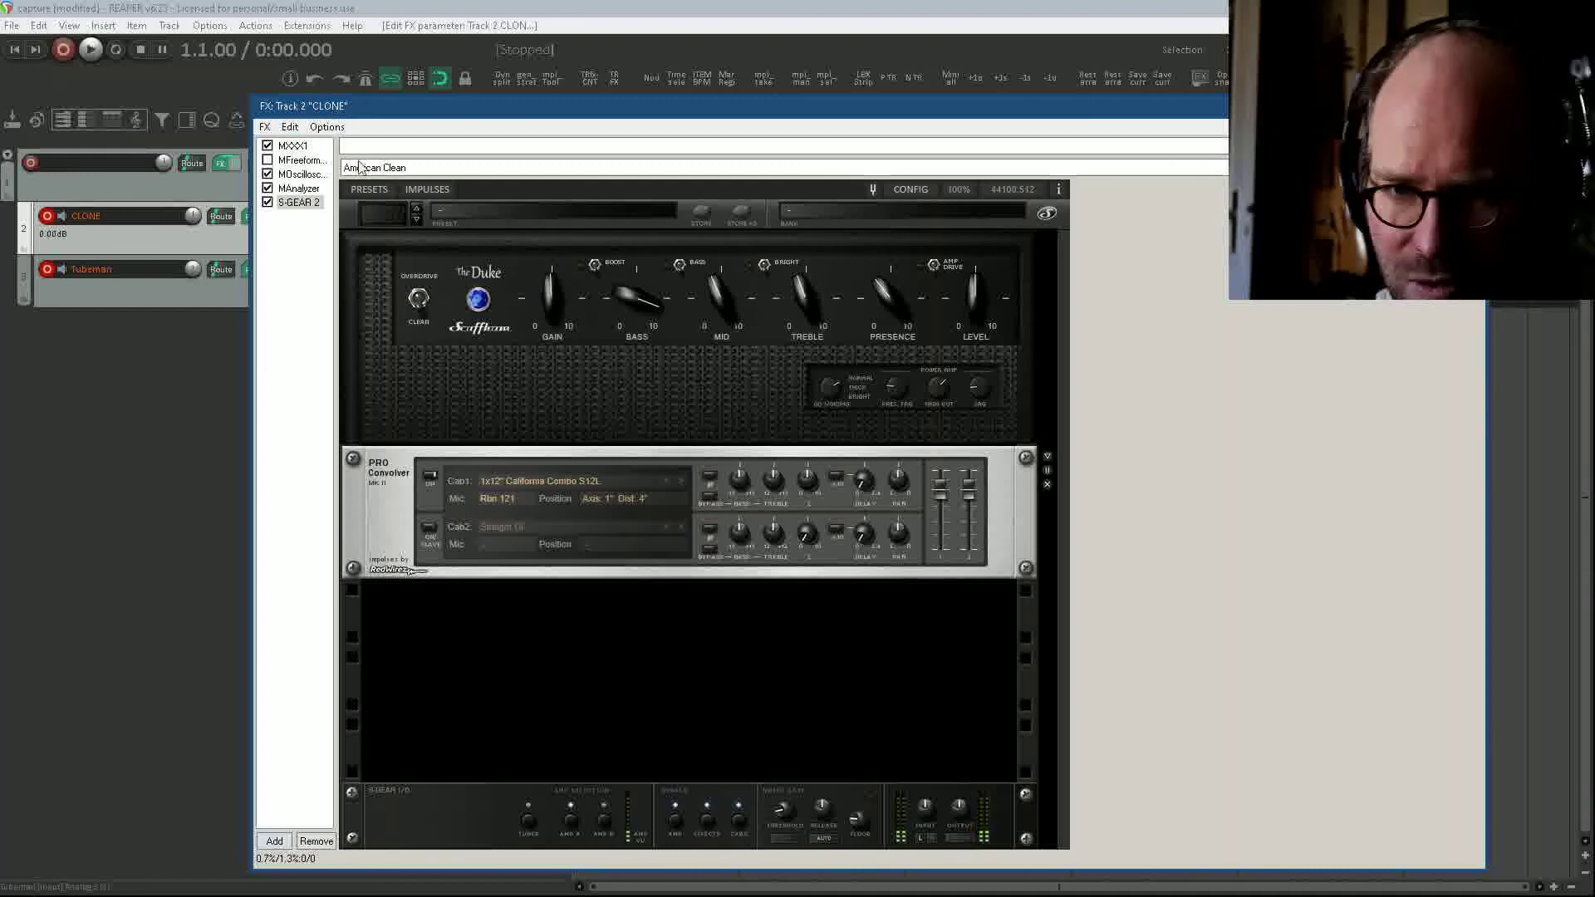
Step: Switch the MXXX1 convolution preset to neutral and return to S-GEAR 2
left_click(293, 145)
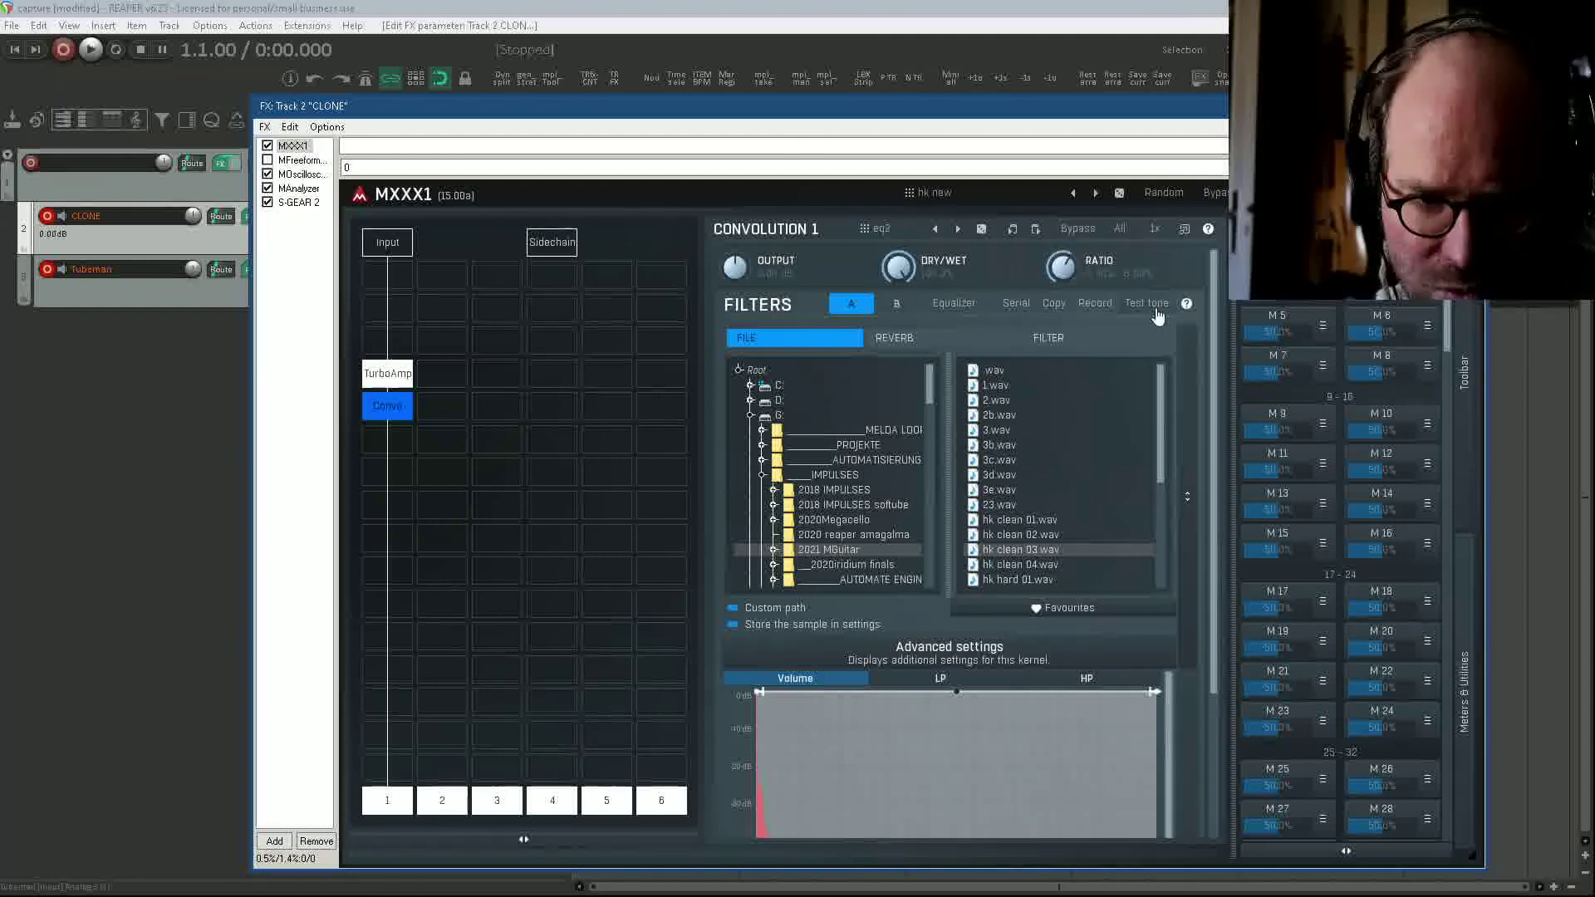
left_click(935, 228)
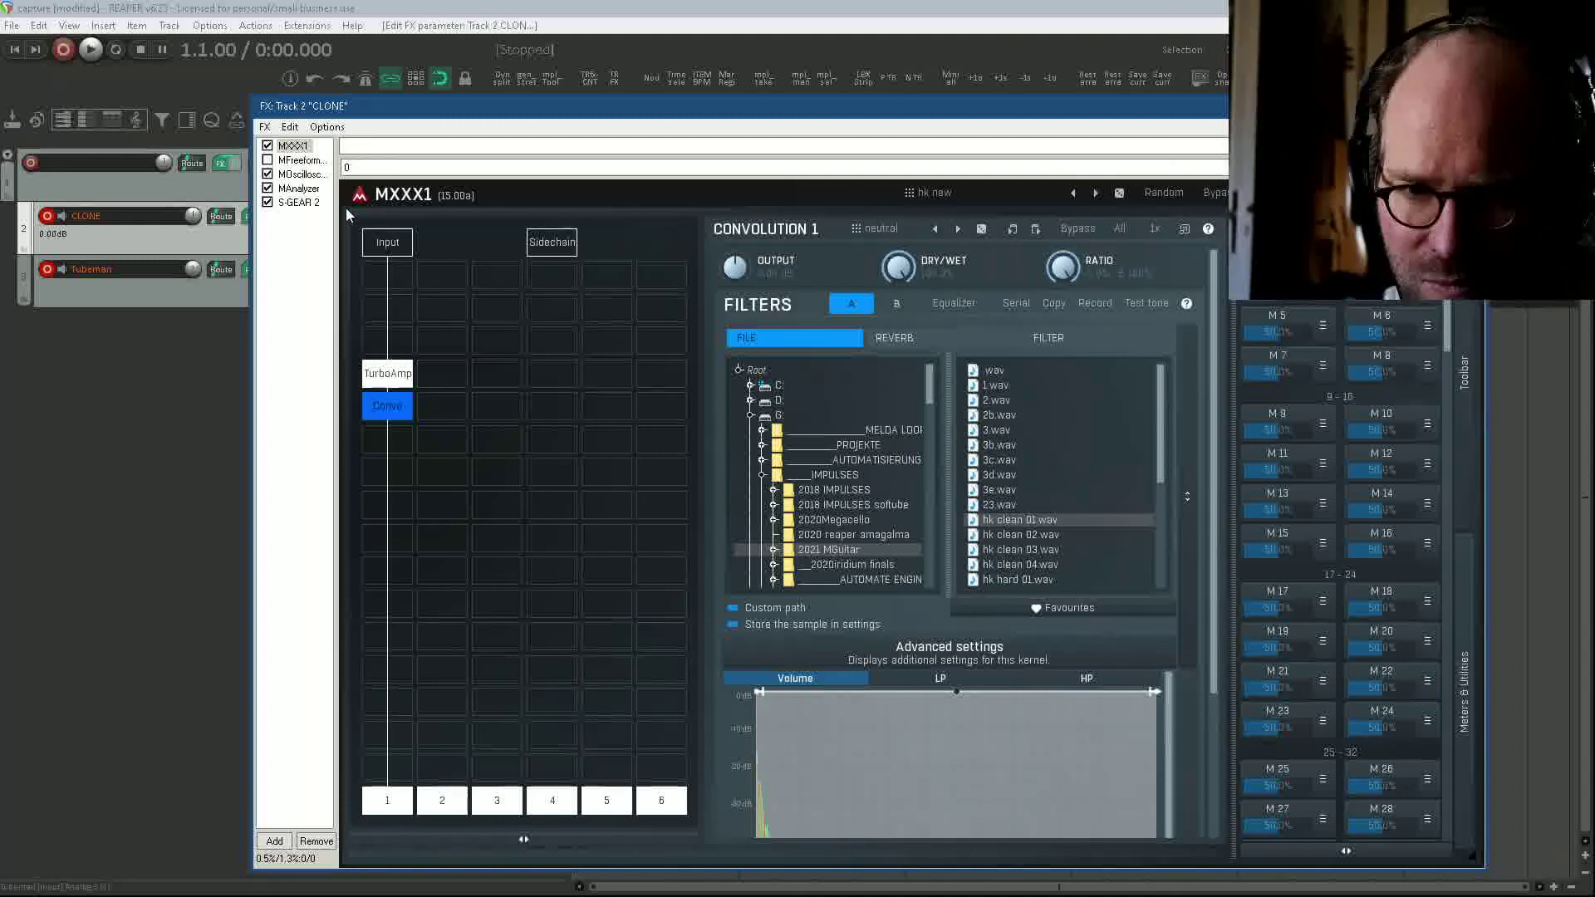
left_click(295, 202)
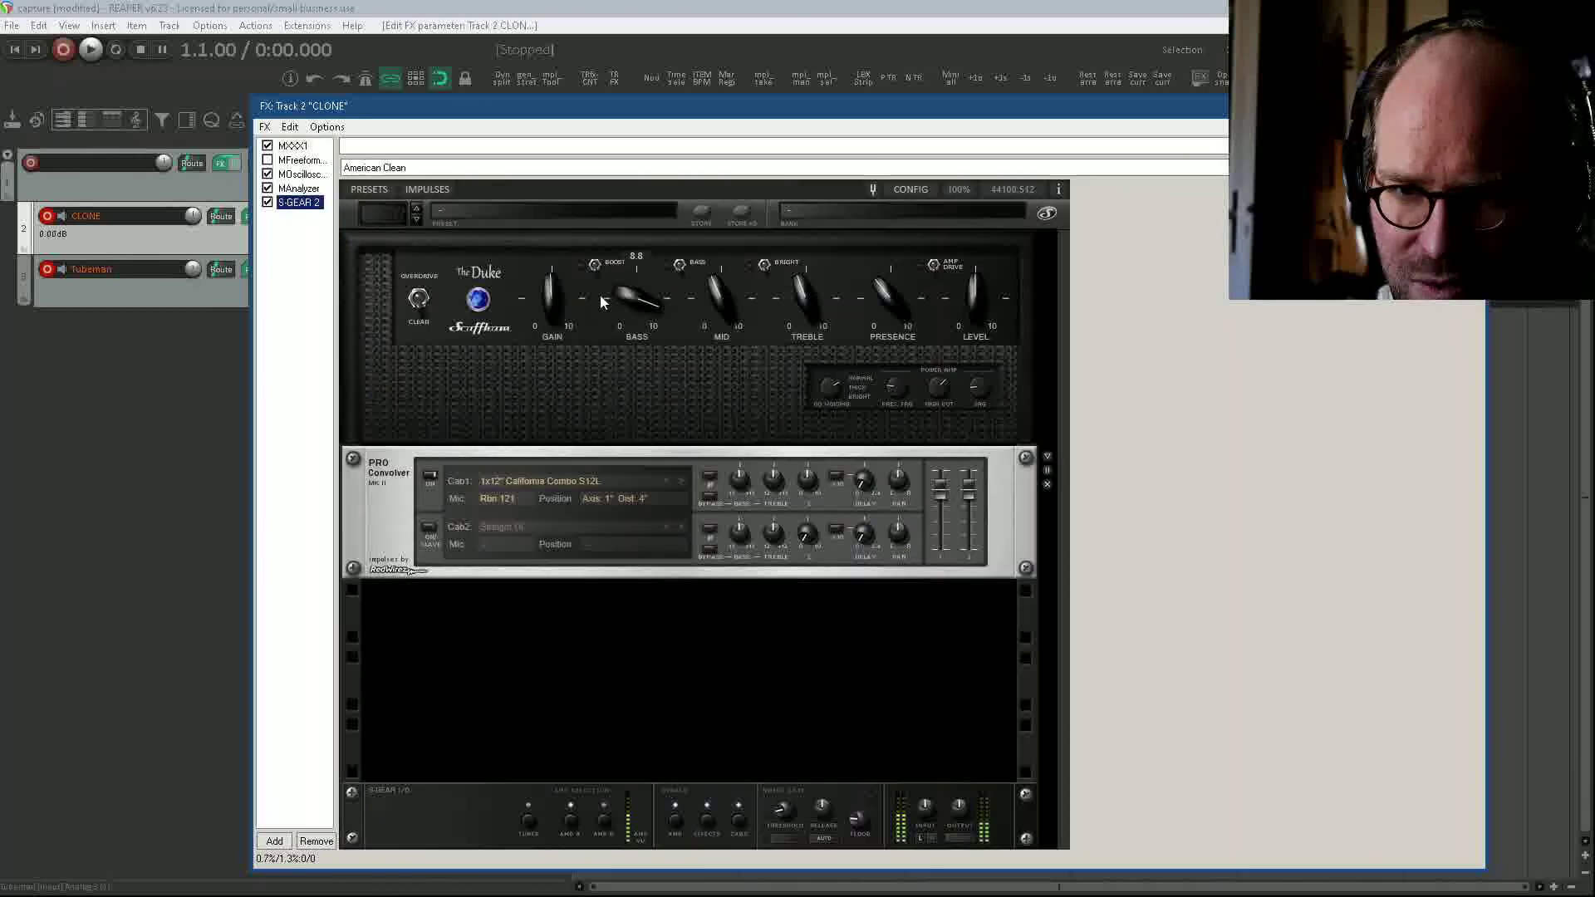
Step: Change the S-GEAR 2 amp model to Custom '57, set its Volume to about 3.1 and lower Bright
right_click(550, 393)
mouse_move(619, 407)
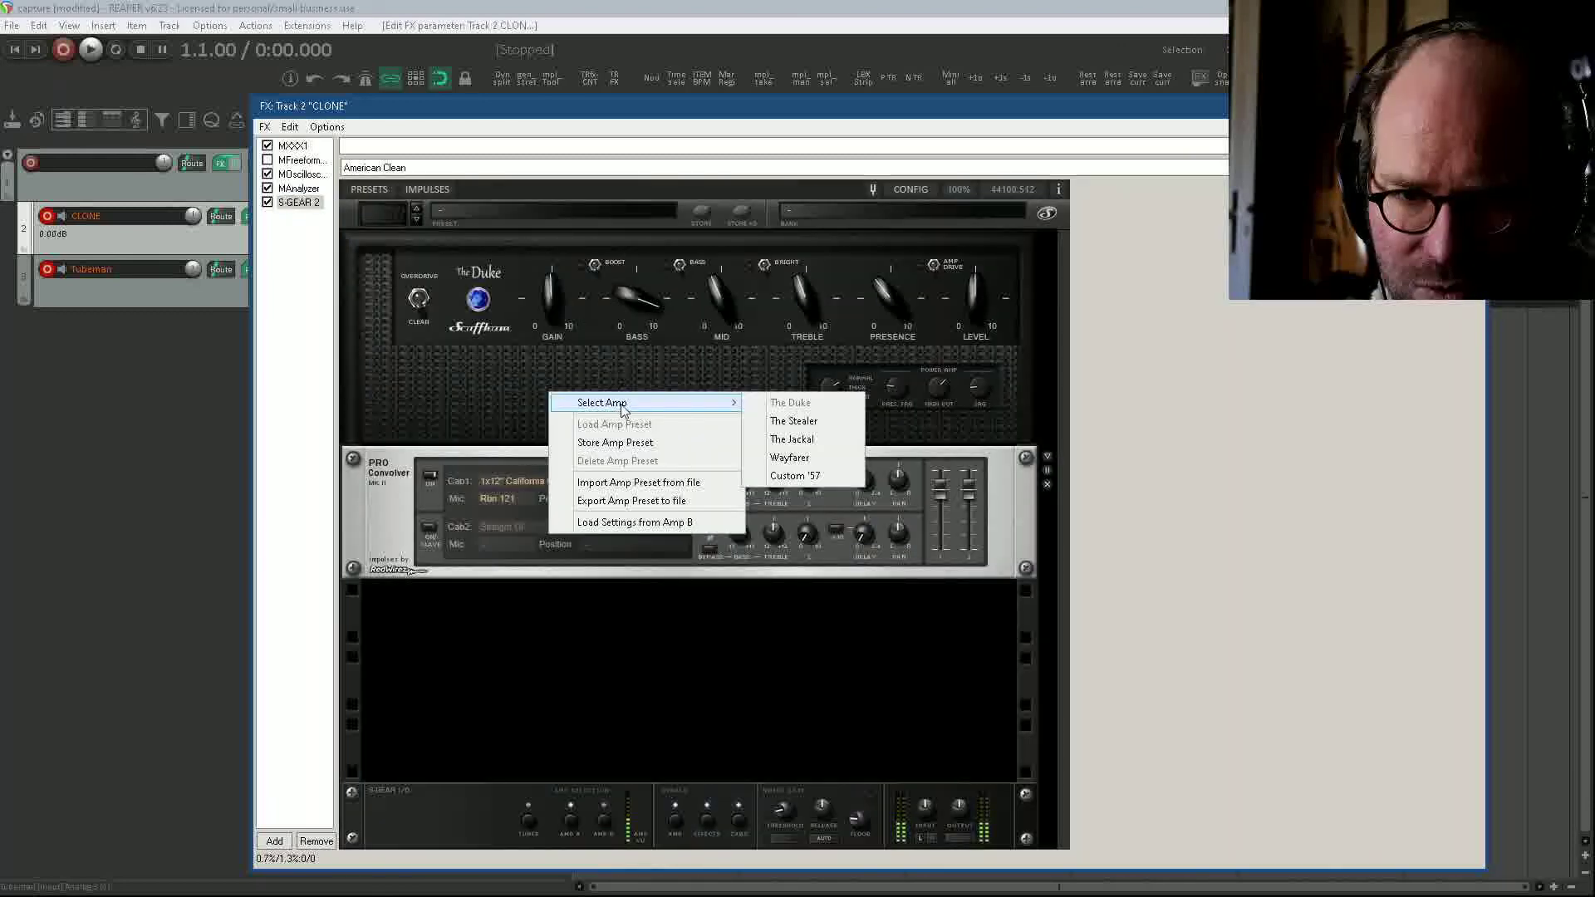
left_click(793, 478)
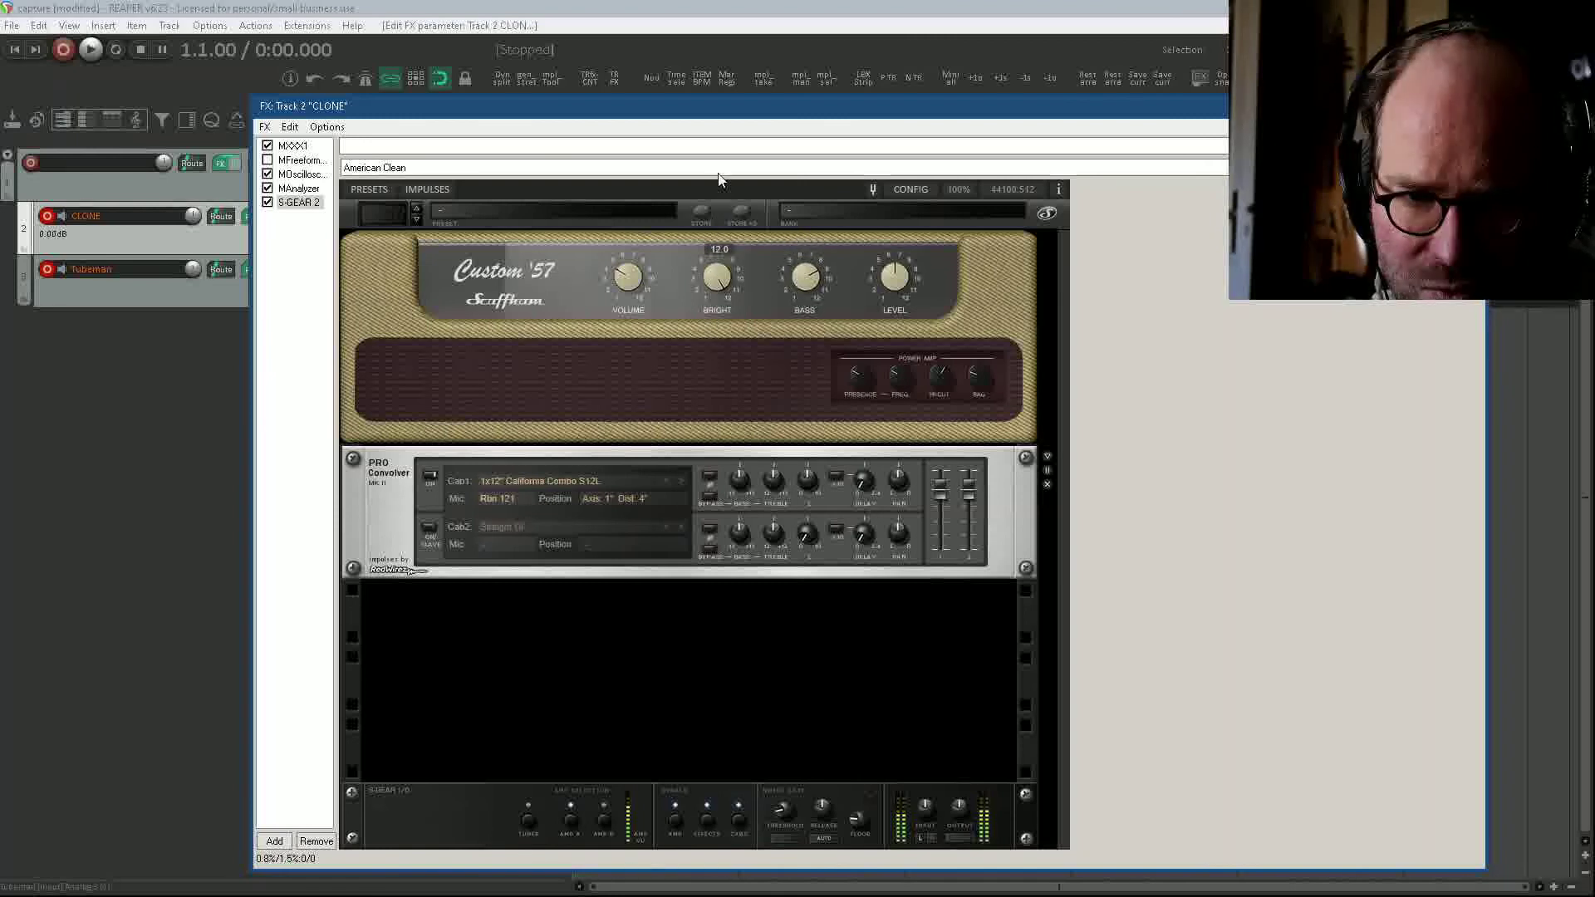
mouse_move(641, 283)
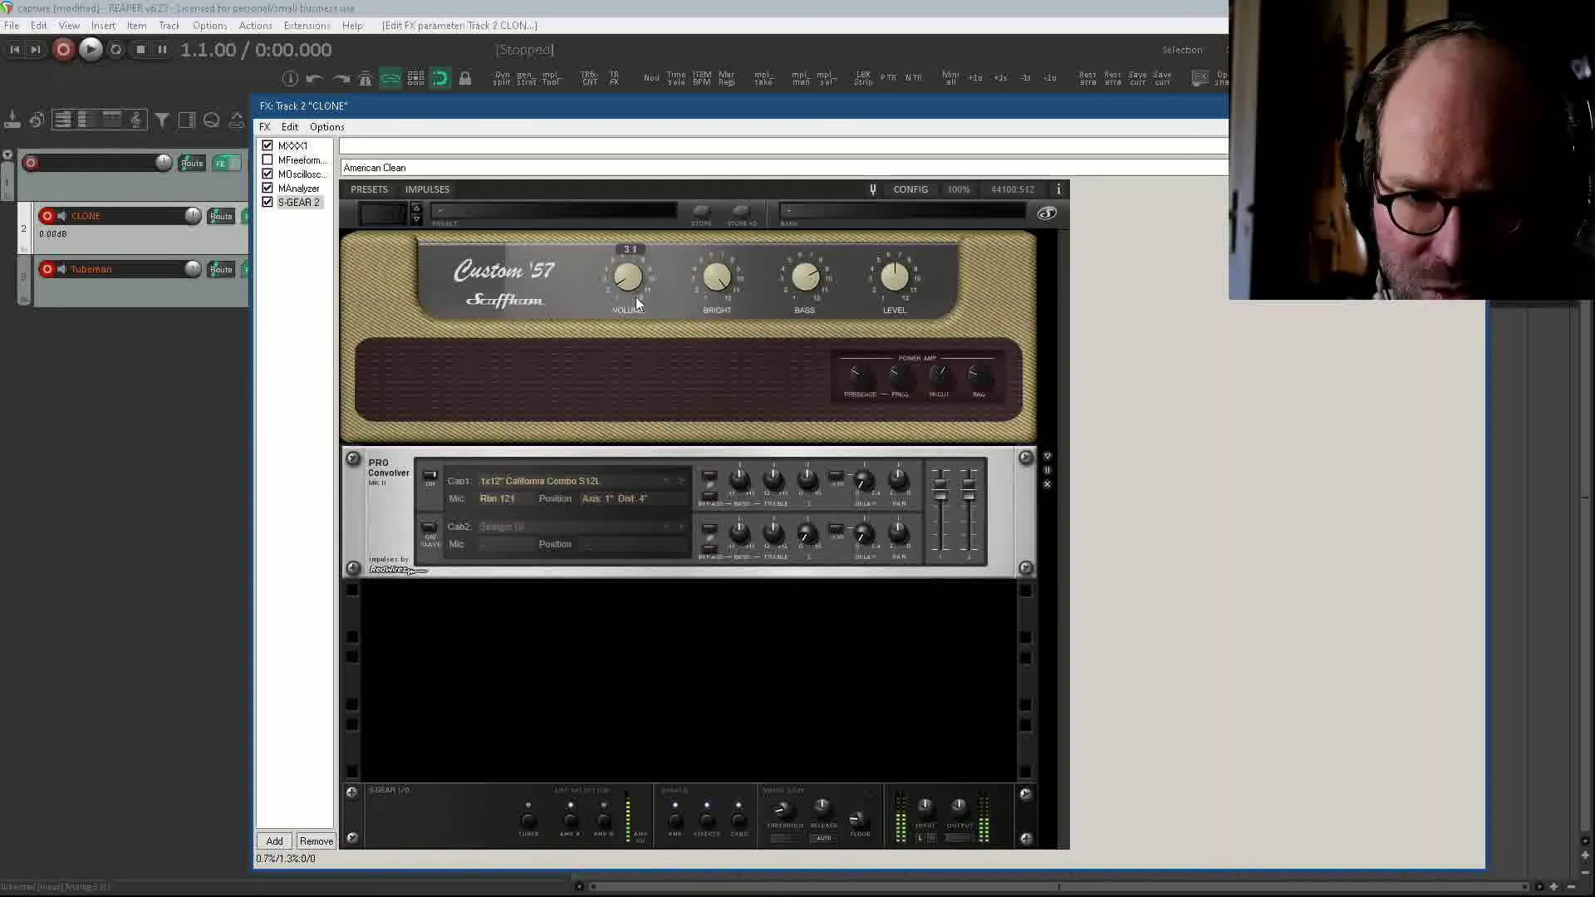
mouse_move(710, 262)
scroll(712, 319, "down", 4)
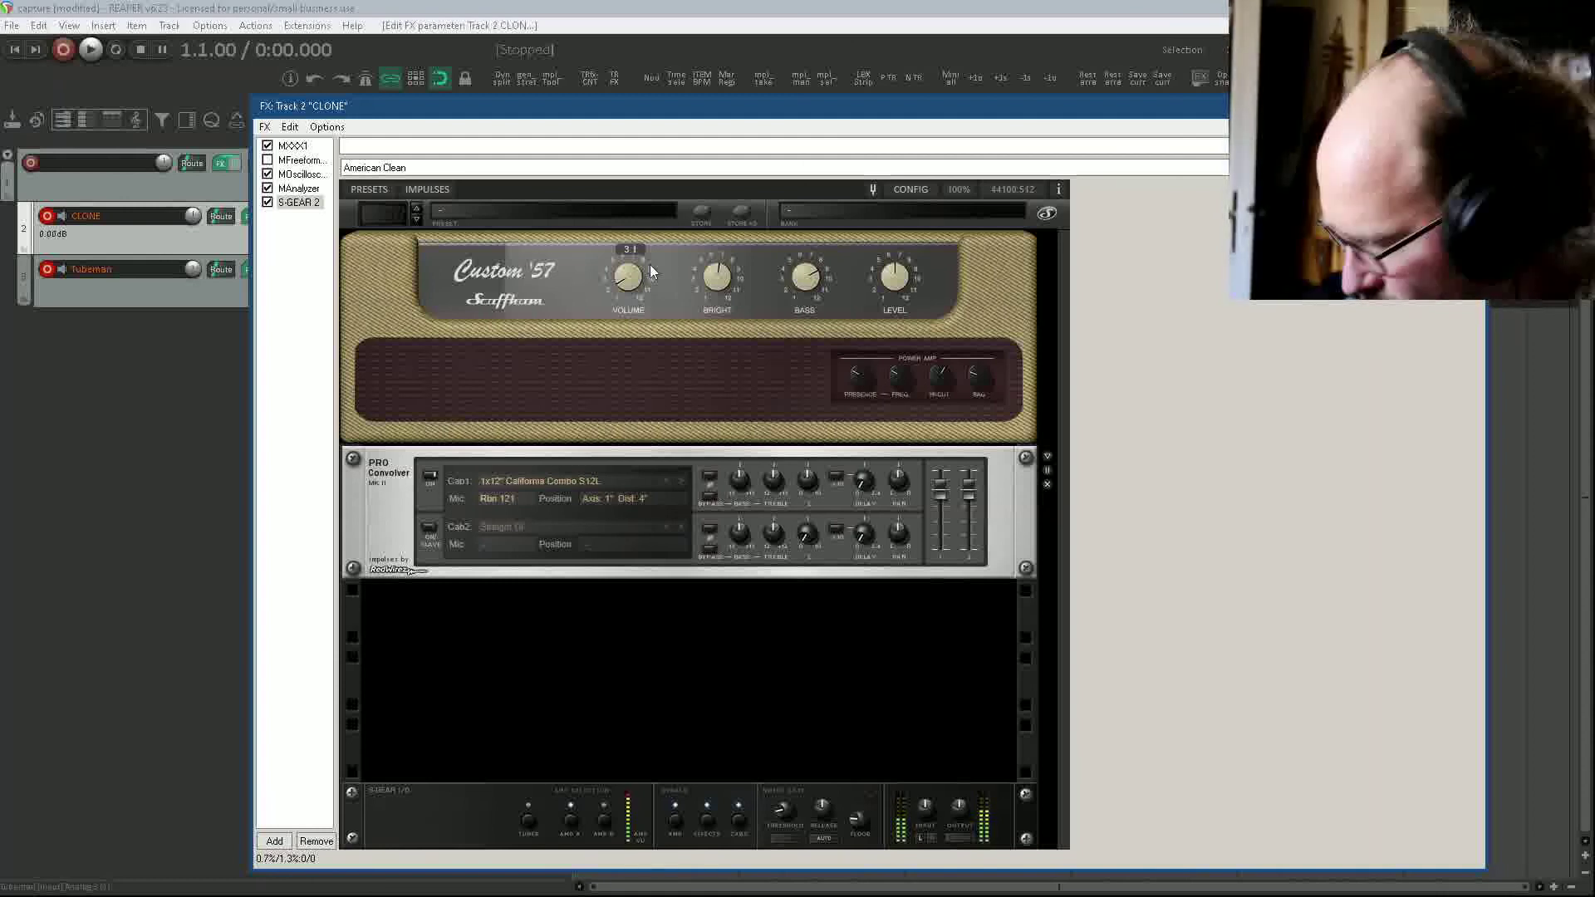
Step: Bypass MXXX1, raise the Custom '57's Volume, Bright, Bass and Level, and enable MXXX1 again
left_click(267, 146)
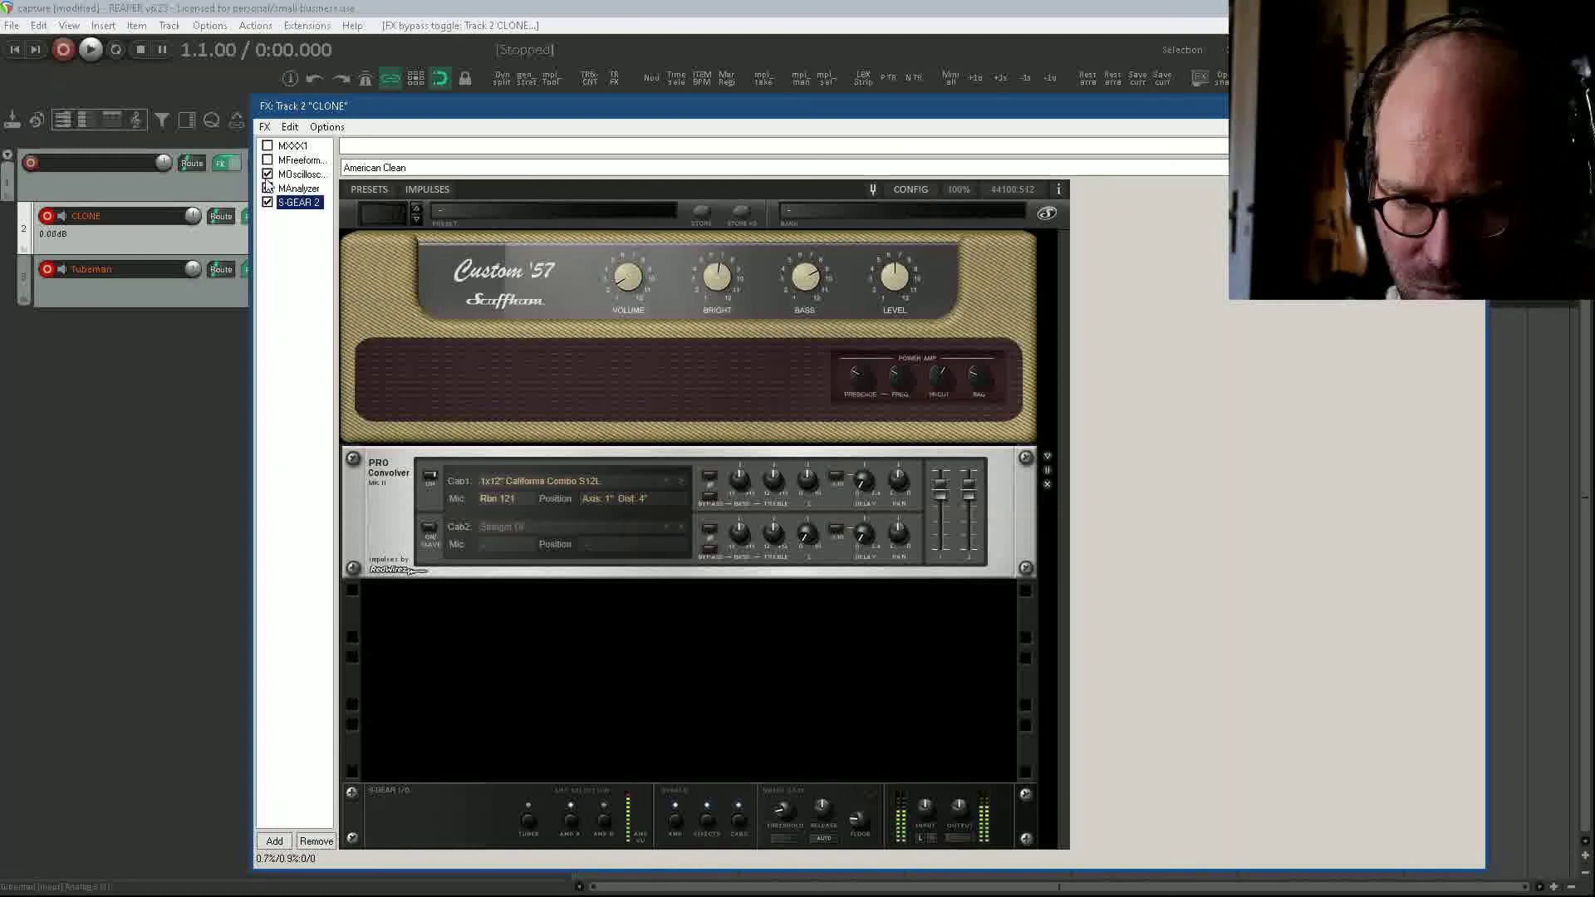
left_click(267, 188)
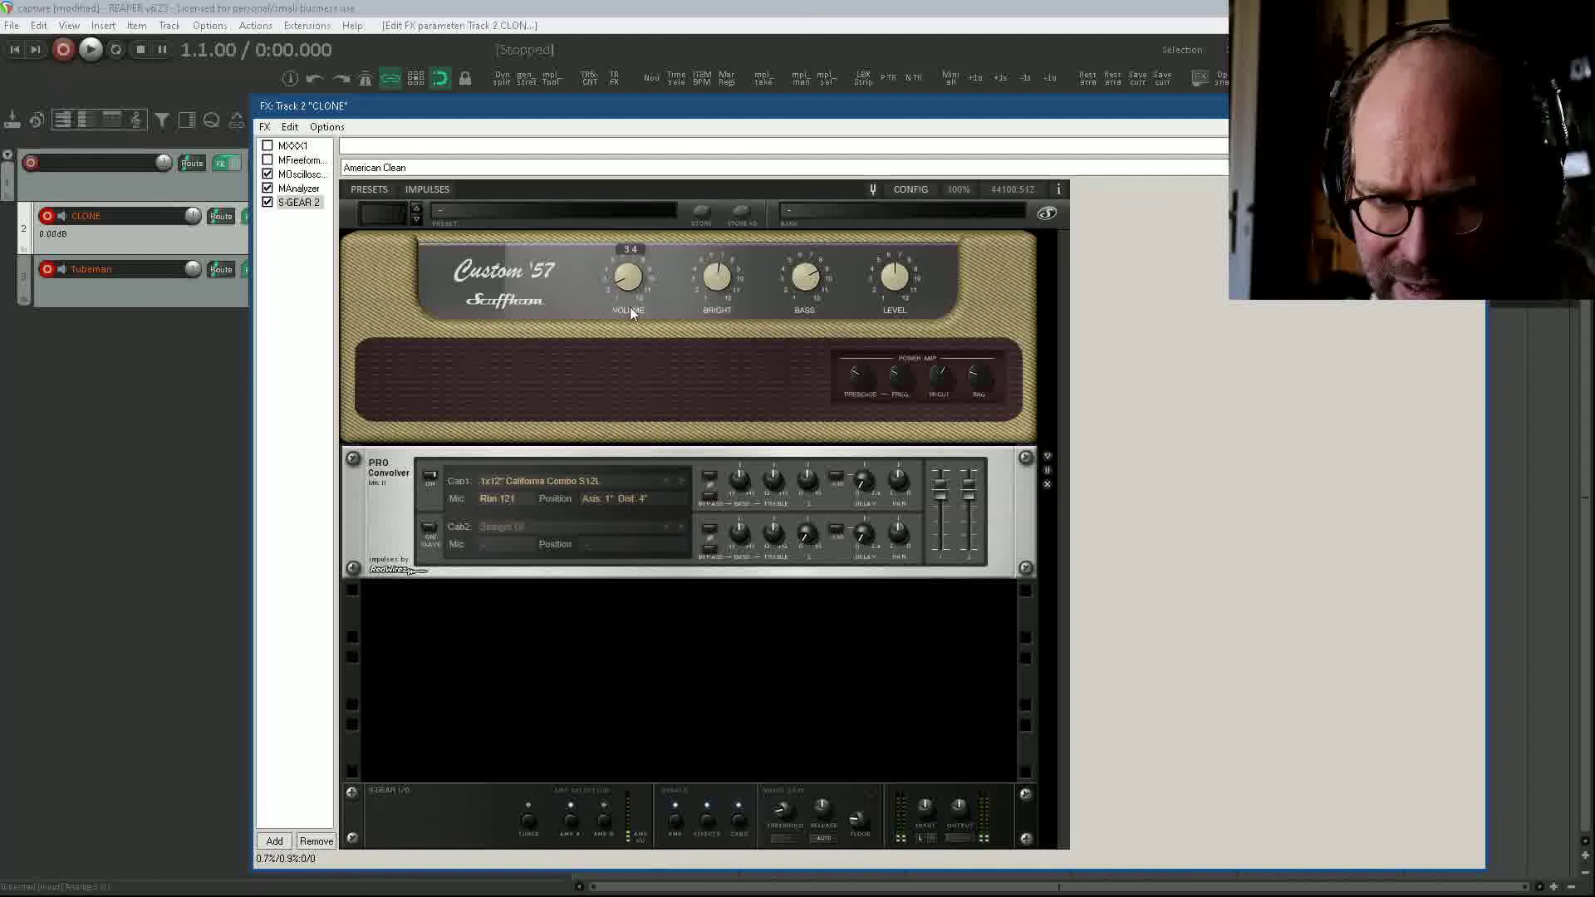
left_click_drag(619, 288, 637, 274)
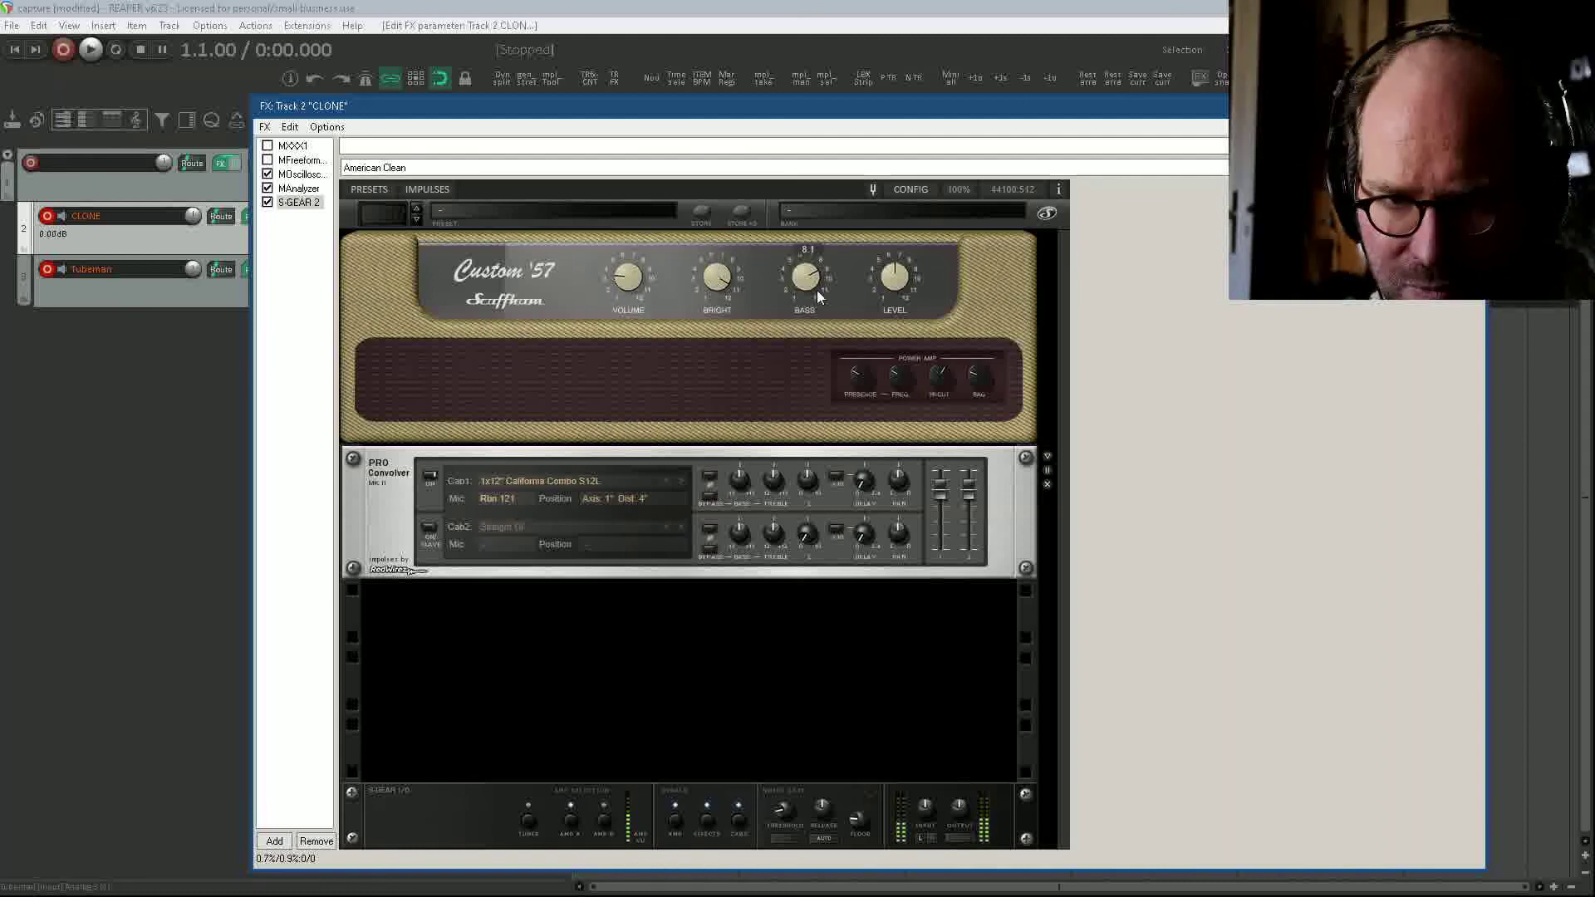
left_click_drag(897, 278, 900, 267)
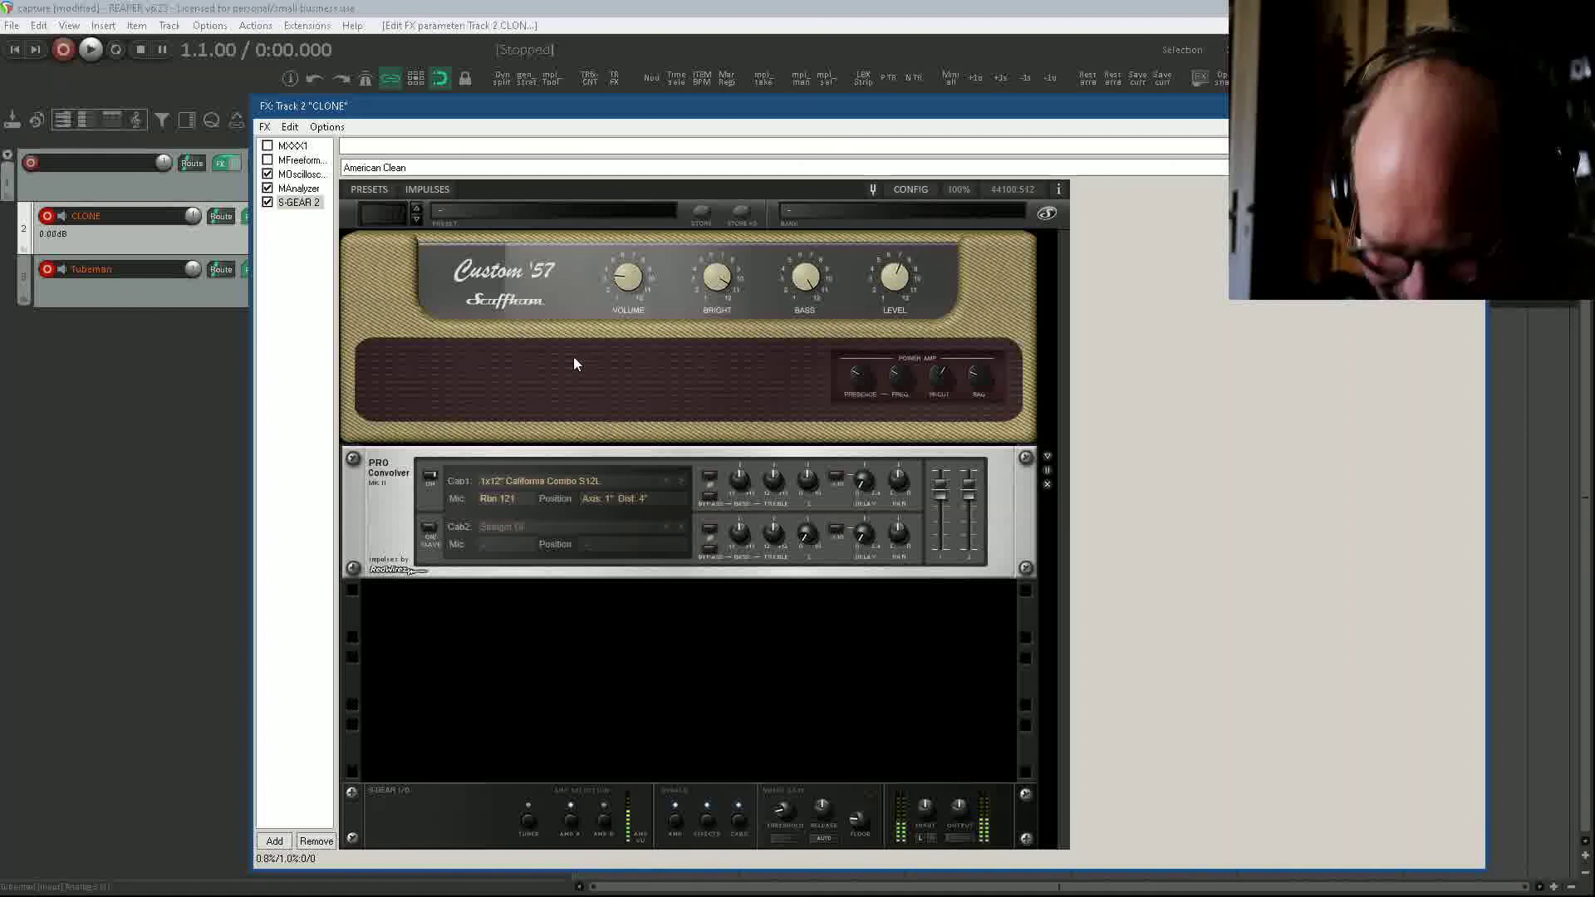
left_click(267, 146)
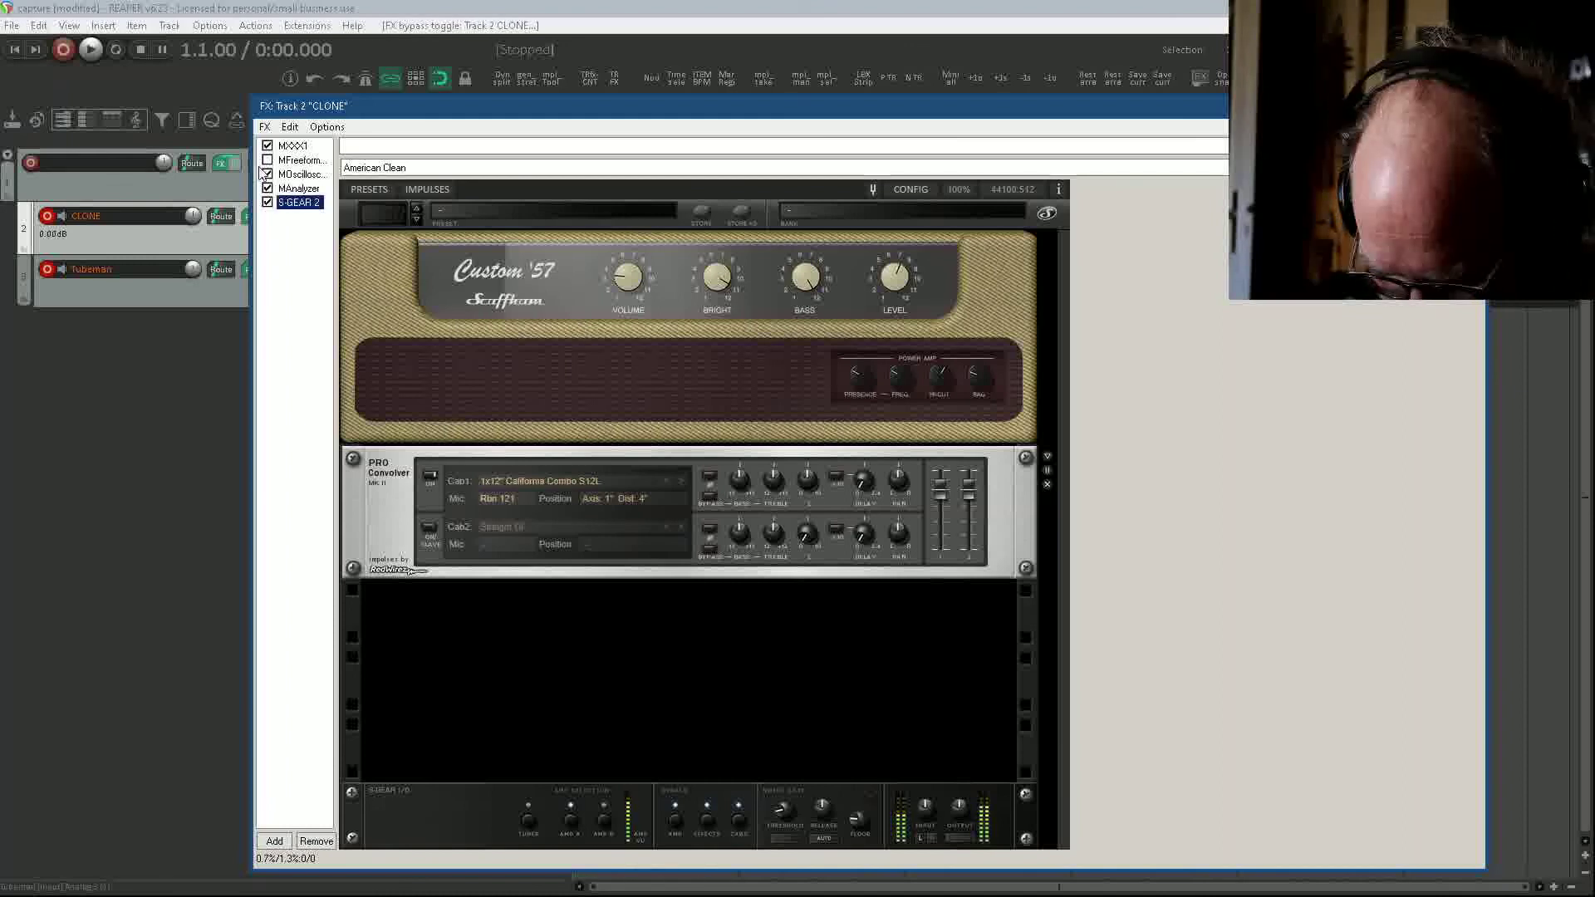
Step: Lower the Custom '57's Volume slightly, and adjust the Ratio and Output of the MXXX1 convolution
left_click(641, 294)
left_click(292, 146)
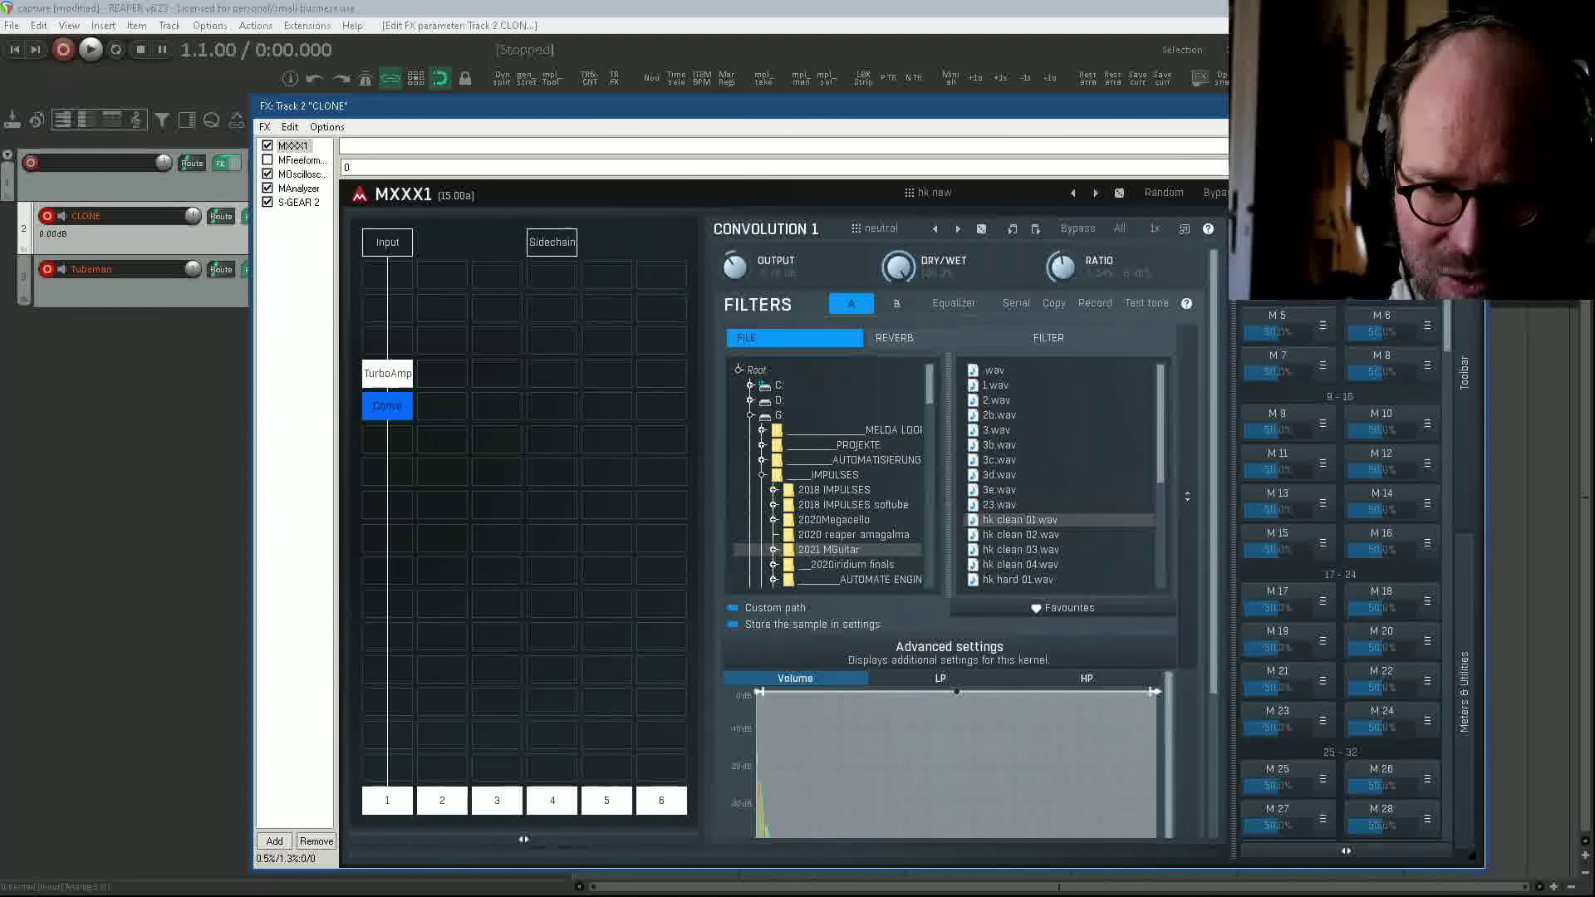
left_click_drag(1063, 264, 1071, 278)
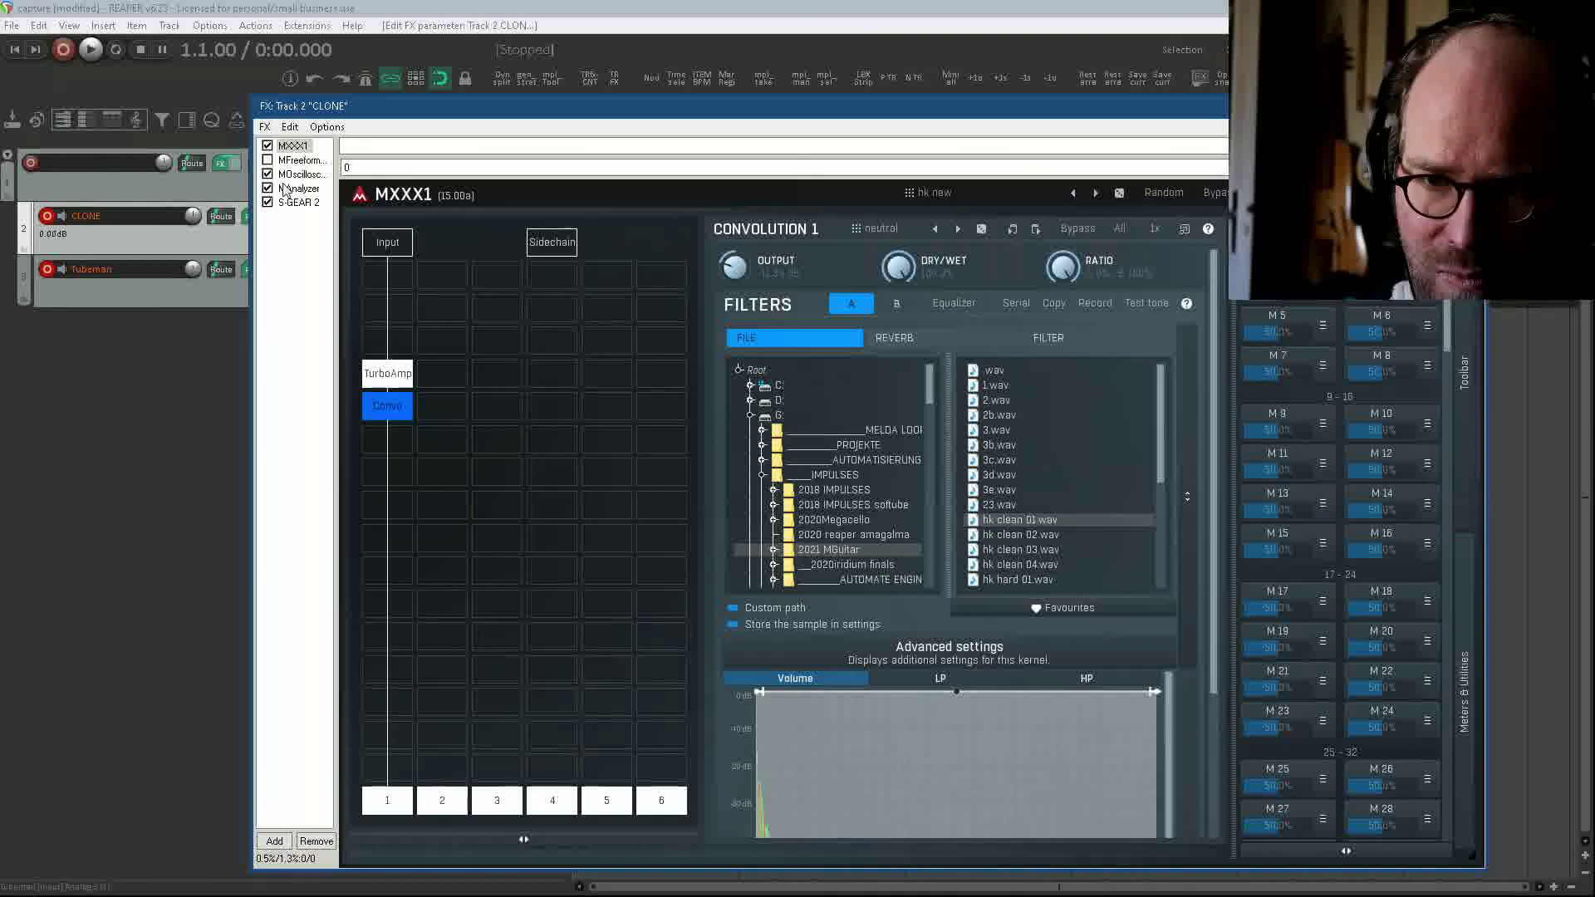
left_click_drag(728, 259, 727, 270)
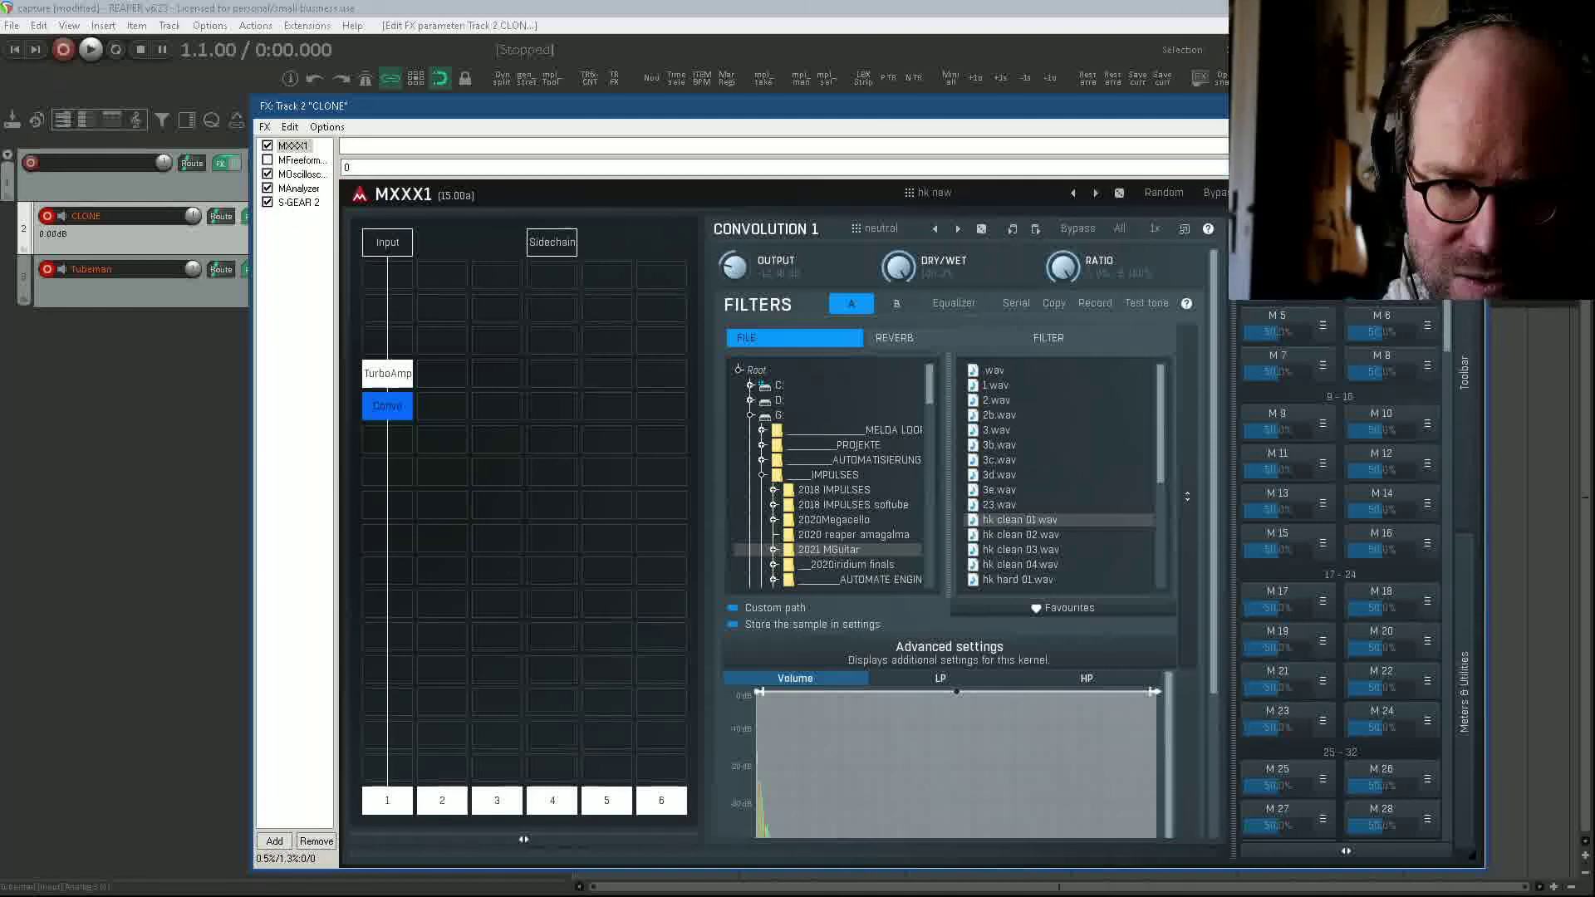
Step: Change the S-GEAR 2 amp model to The Stealer and lower its Gain to about 2.4
left_click(304, 203)
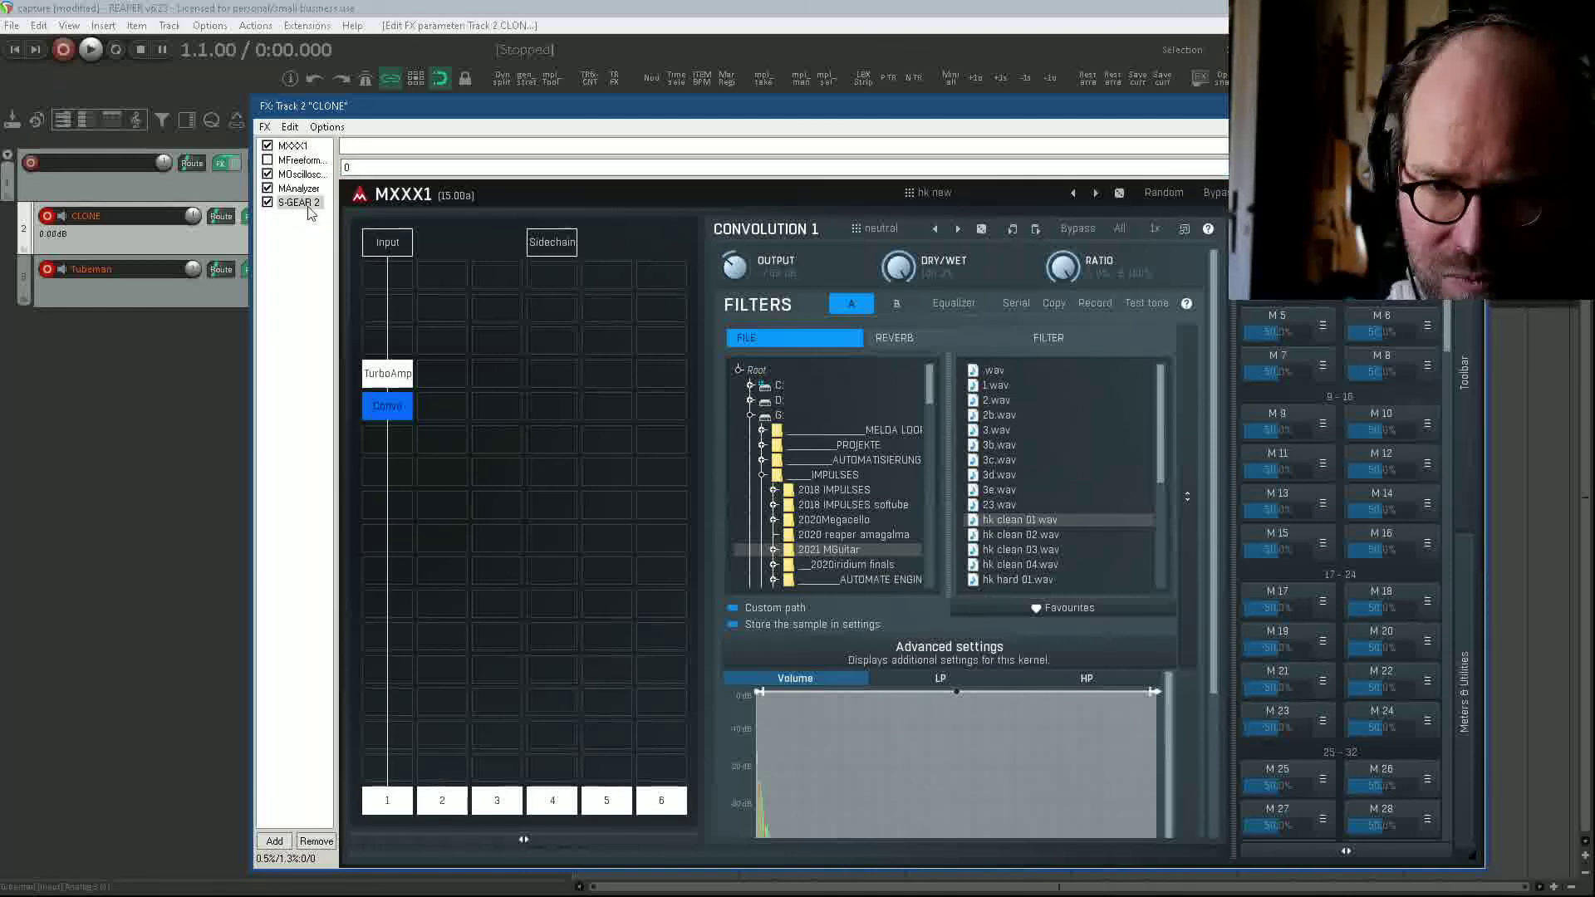
right_click(424, 300)
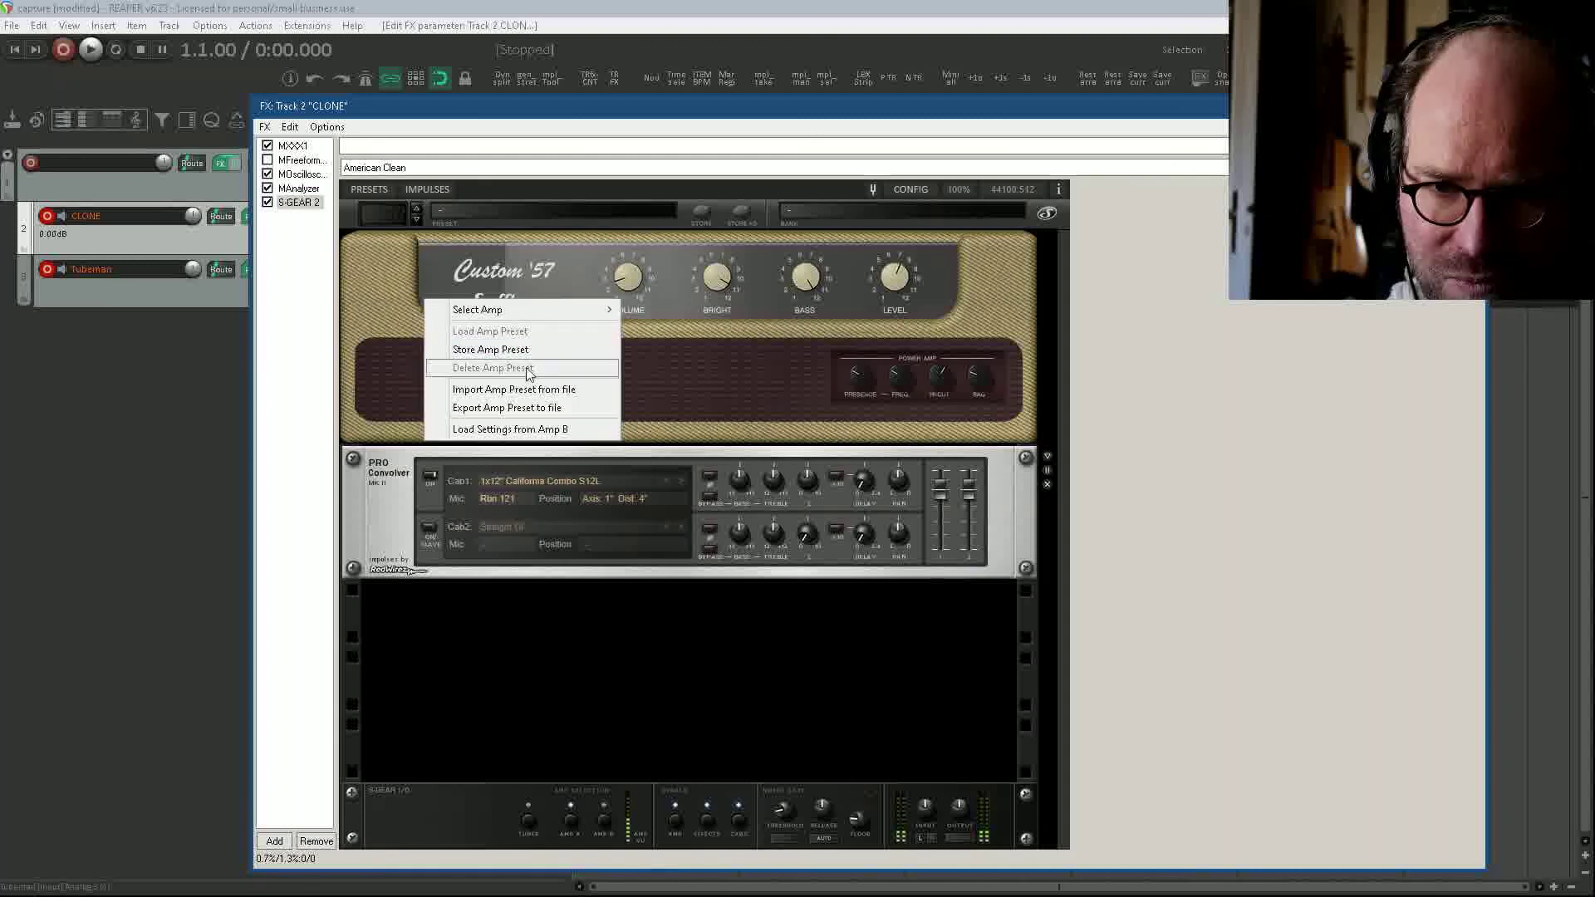
mouse_move(535, 314)
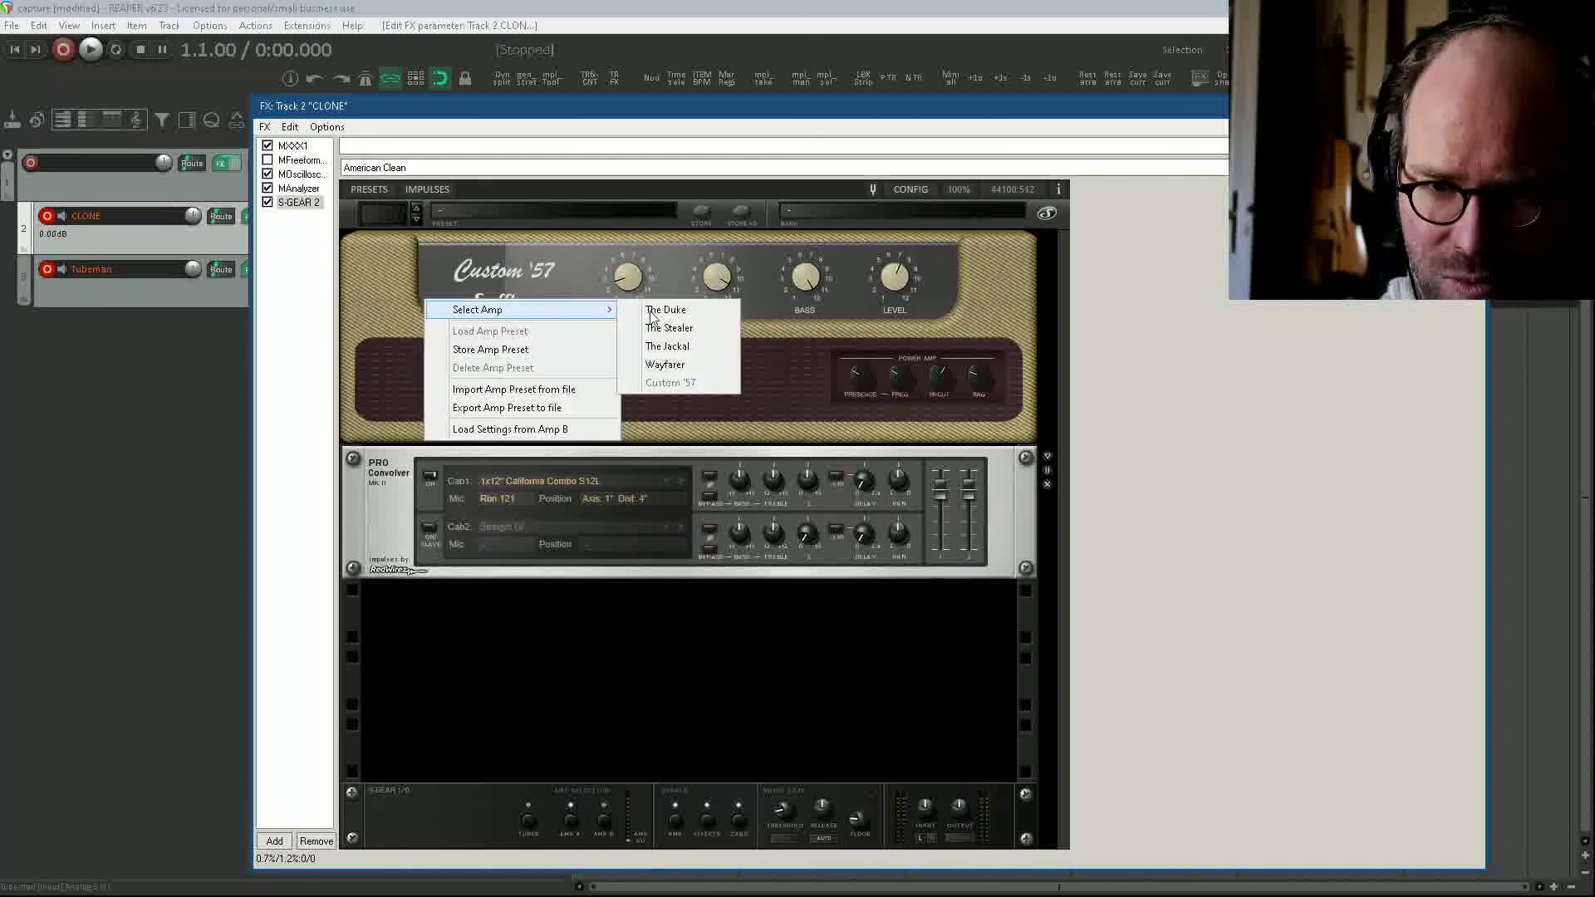
left_click(698, 328)
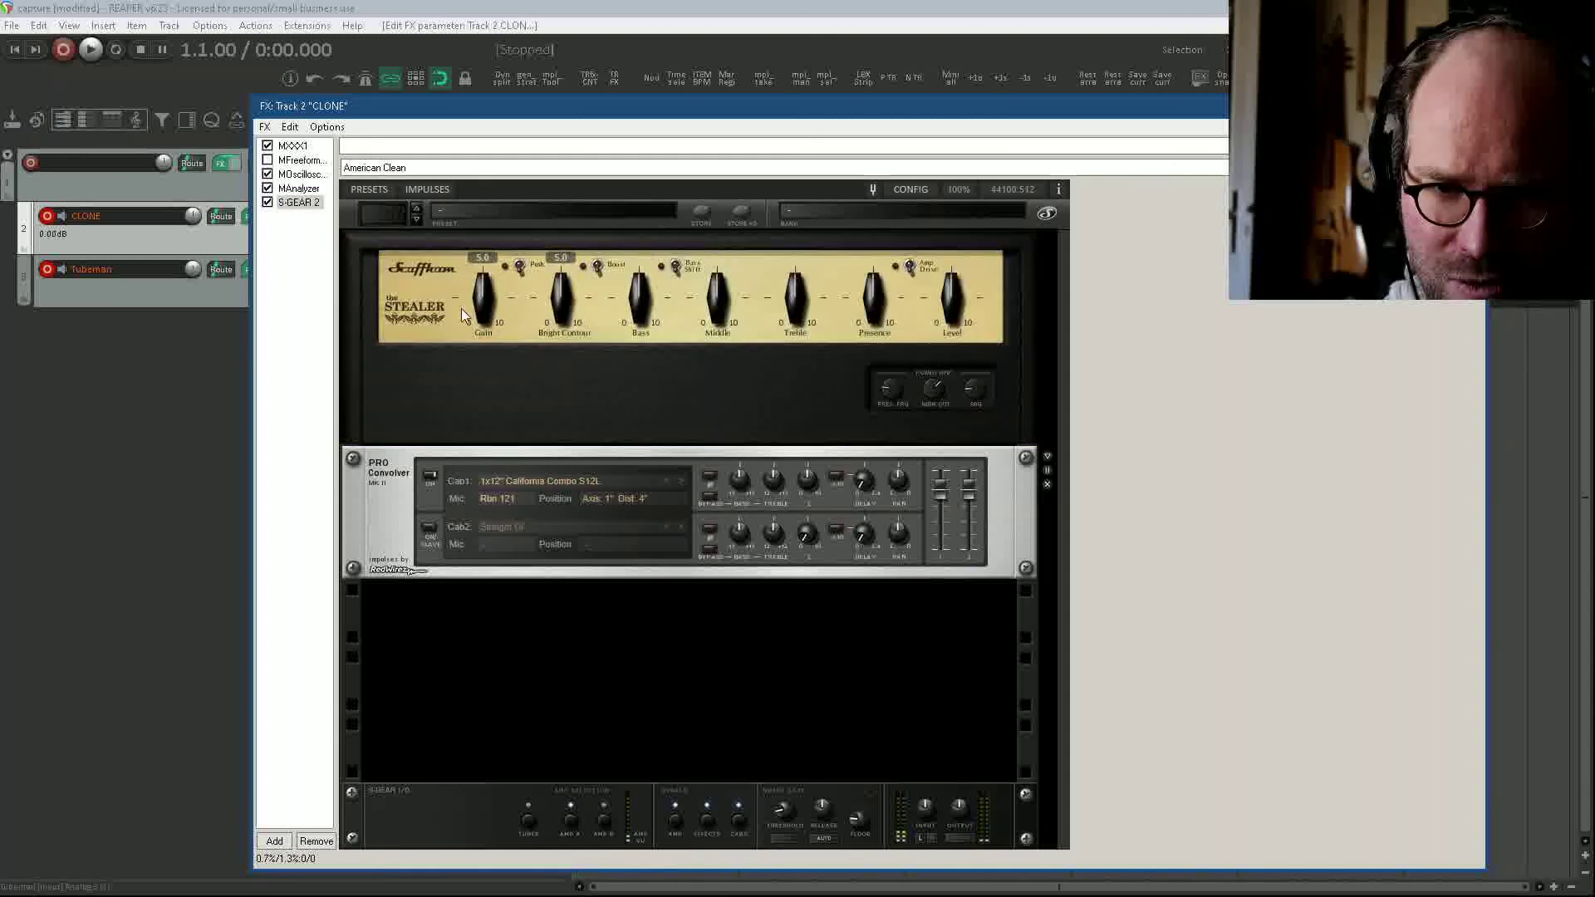
left_click_drag(486, 378, 487, 332)
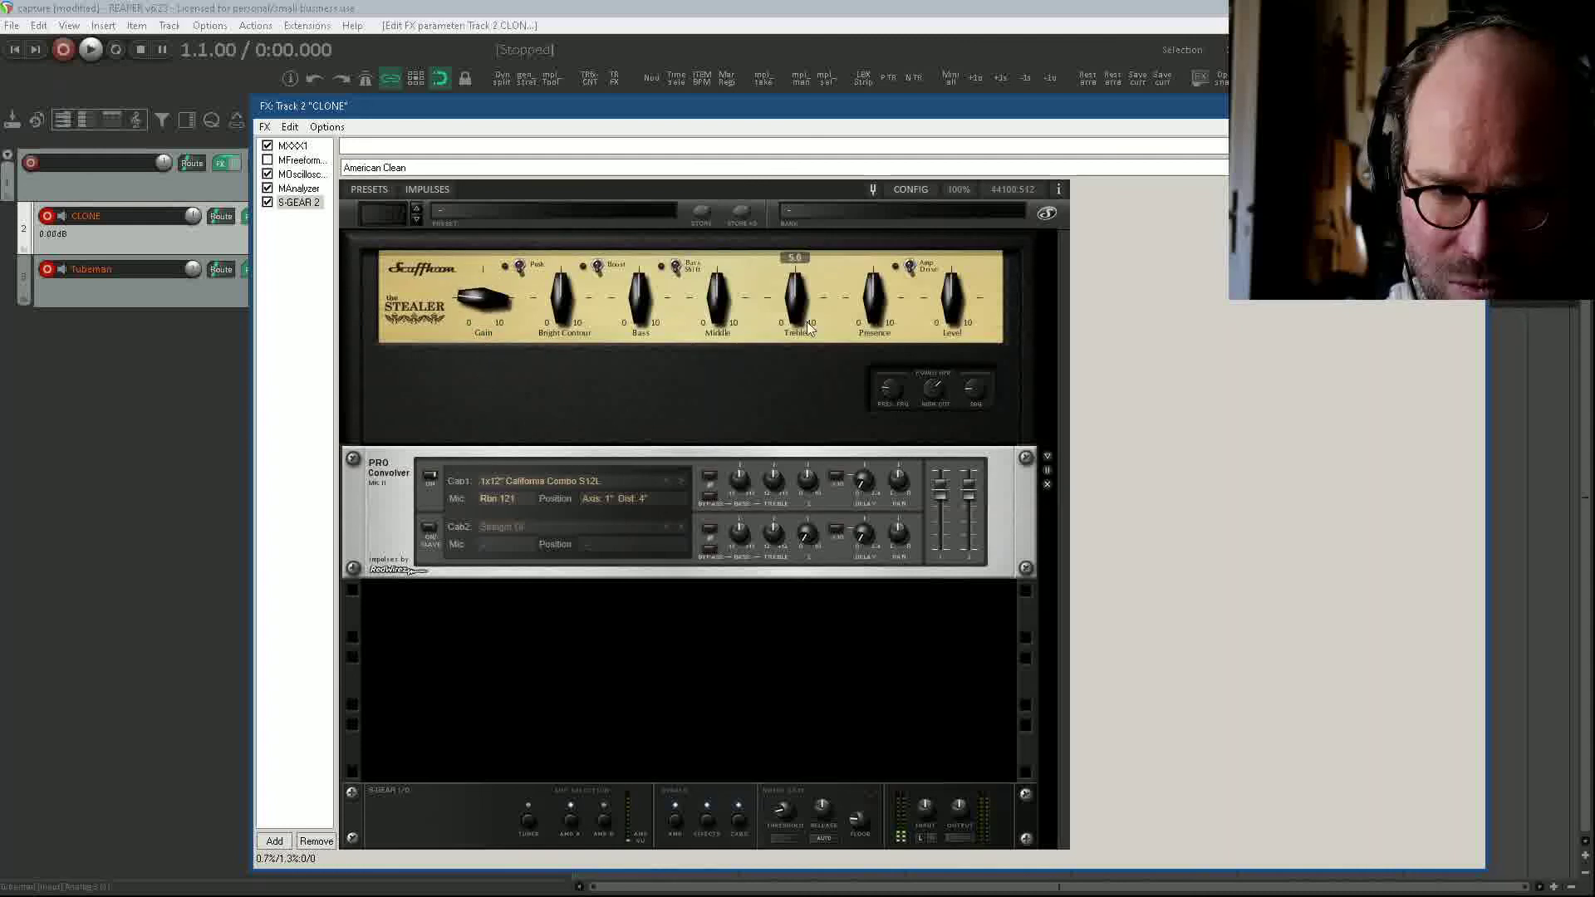
Step: Bypass MXXX1, raise The Stealer's Level and Bass, and turn on its Bass Shift switch
left_click(268, 145)
left_click_drag(949, 338, 960, 240)
left_click_drag(621, 307, 642, 246)
left_click(597, 268)
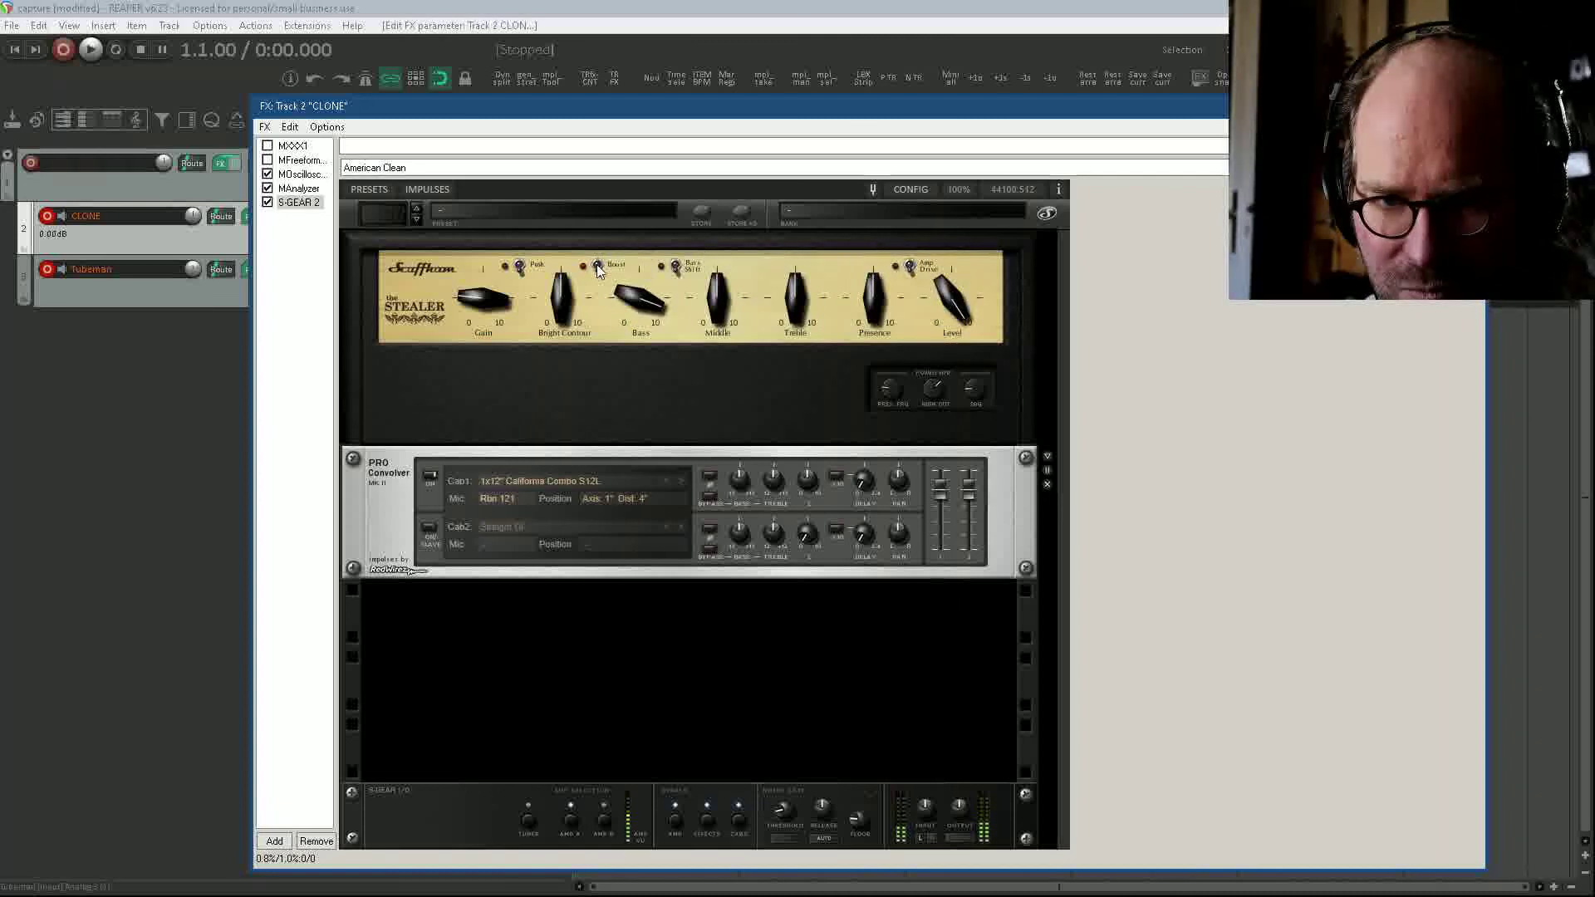
left_click(671, 267)
Step: Lower The Stealer's Presence slightly, trim the S-GEAR 2 output, and raise the amp's Gain
left_click_drag(498, 293, 462, 274)
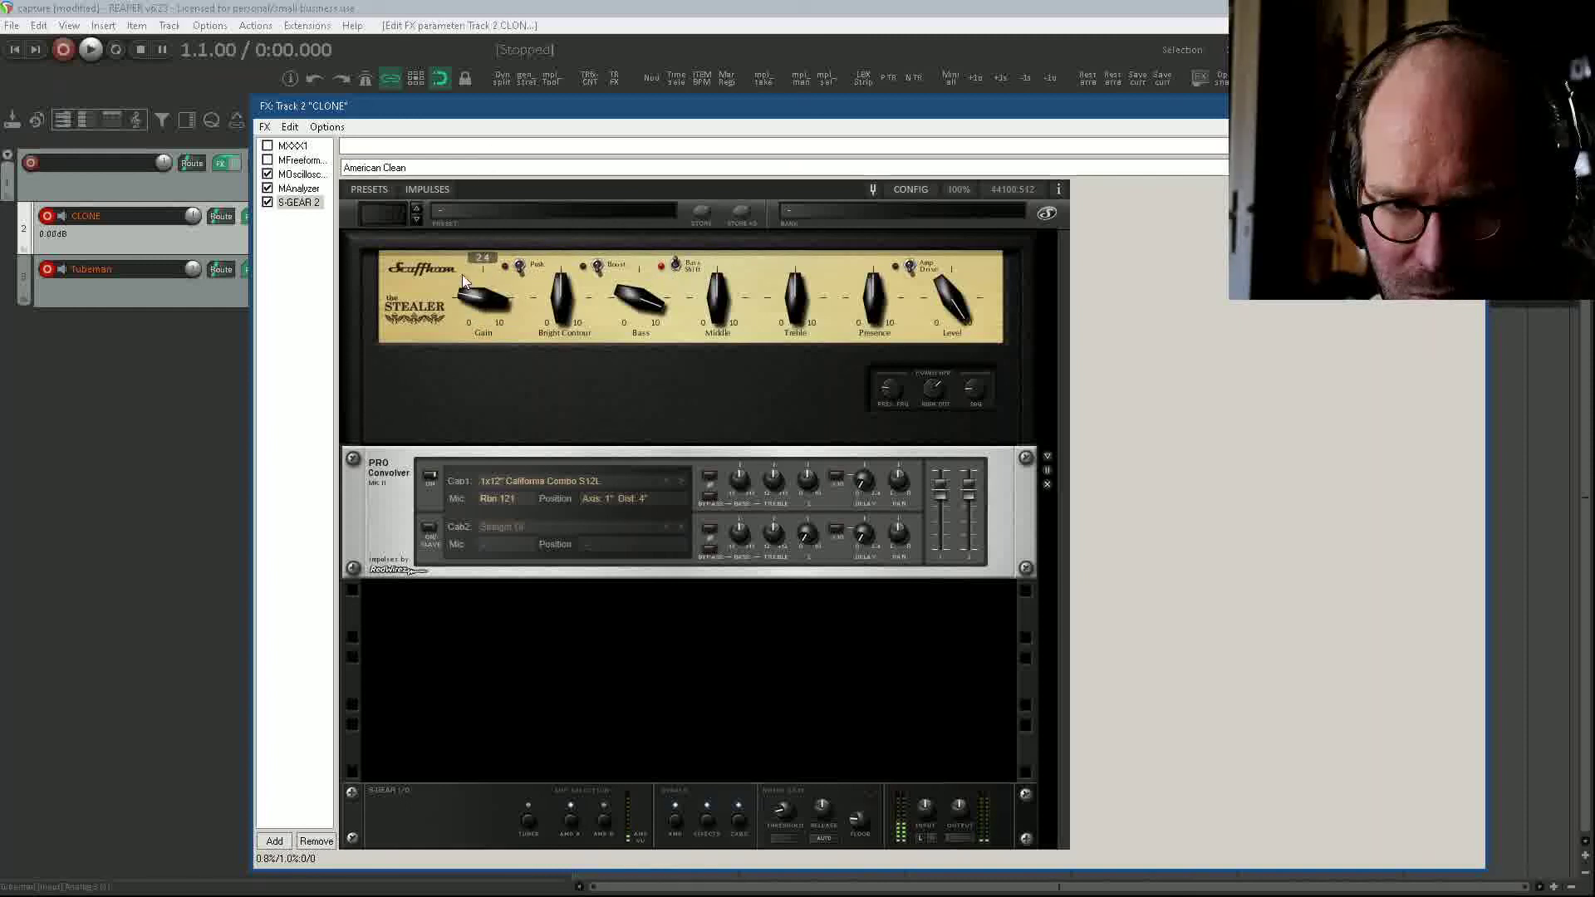
left_click_drag(855, 298, 892, 365)
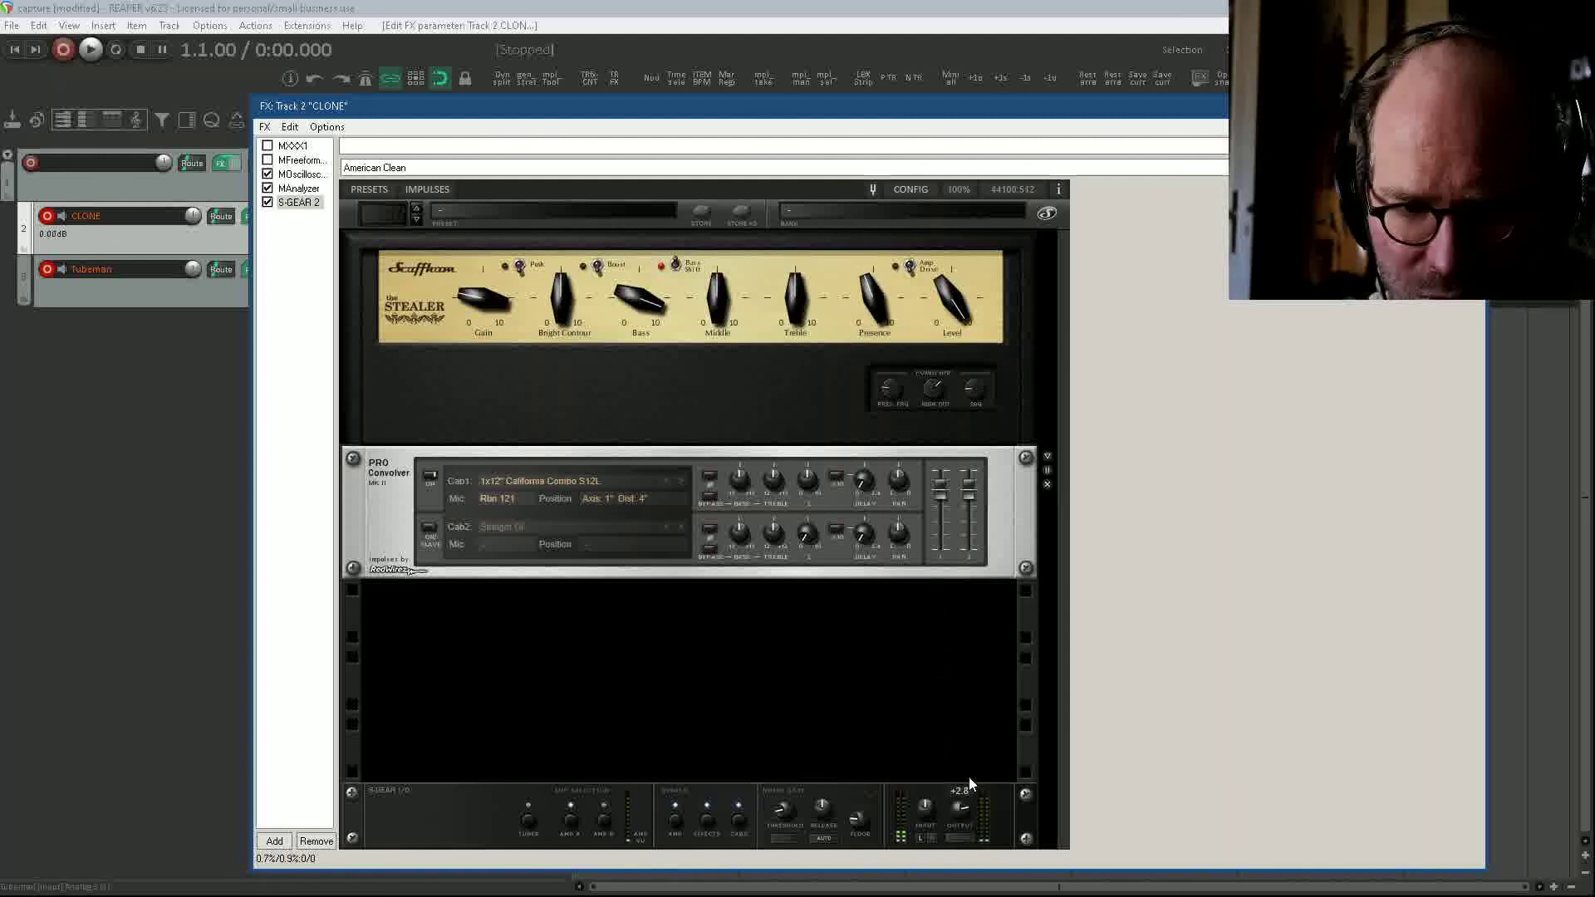
scroll(965, 795, "down", 4)
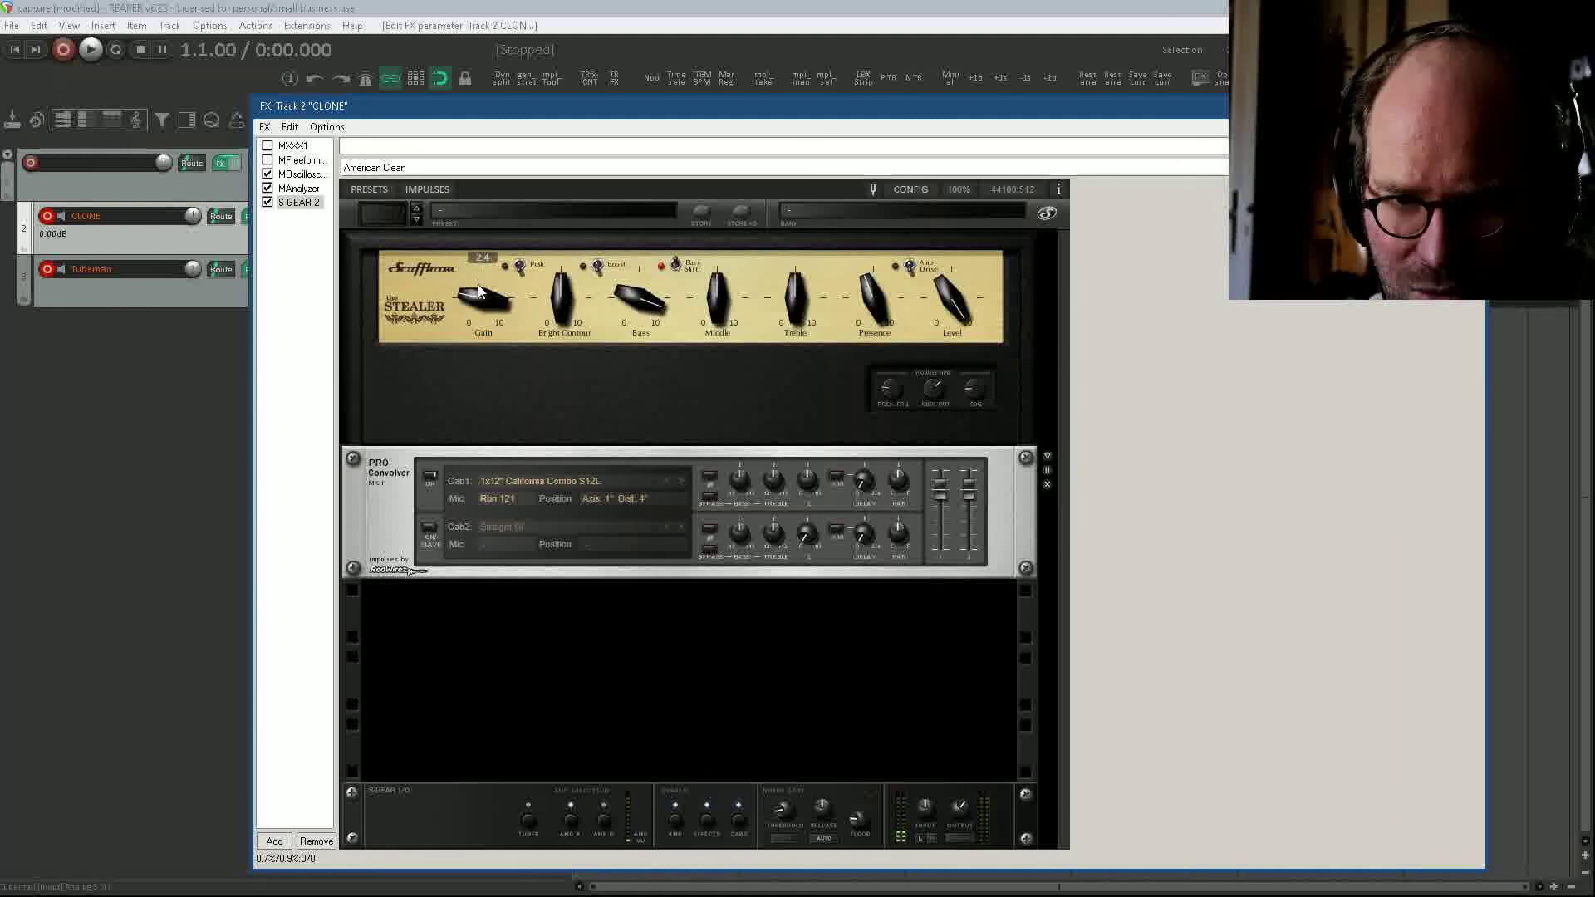
left_click_drag(479, 290, 482, 231)
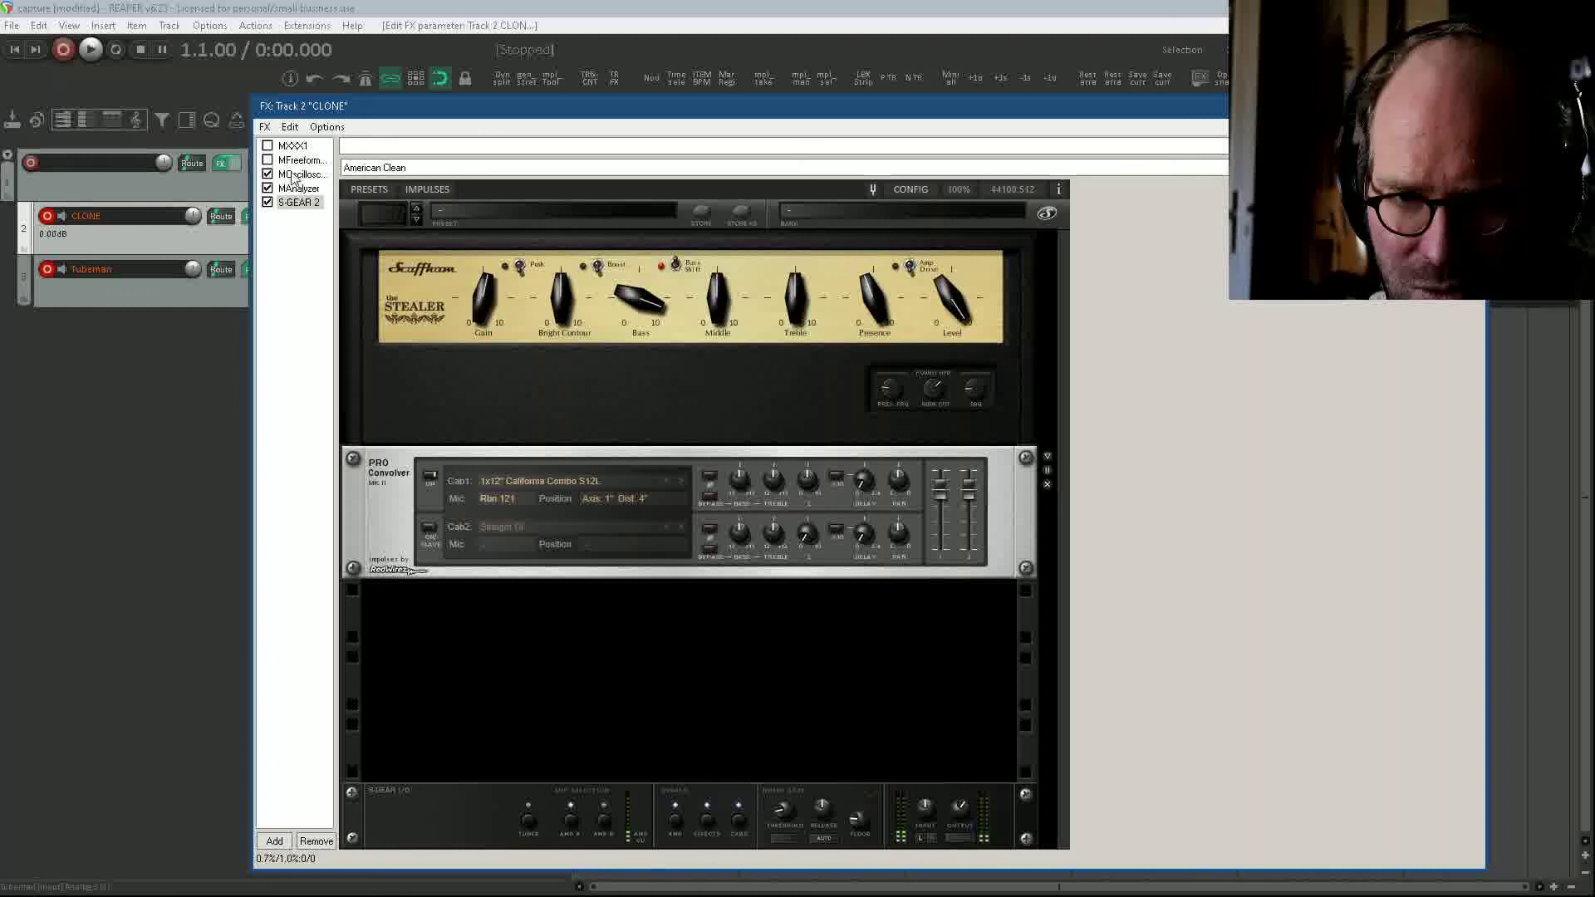
Step: Enable MXXX1 again, set its convolution Output to 0.00 dB and readjust the Ratio
left_click(268, 146)
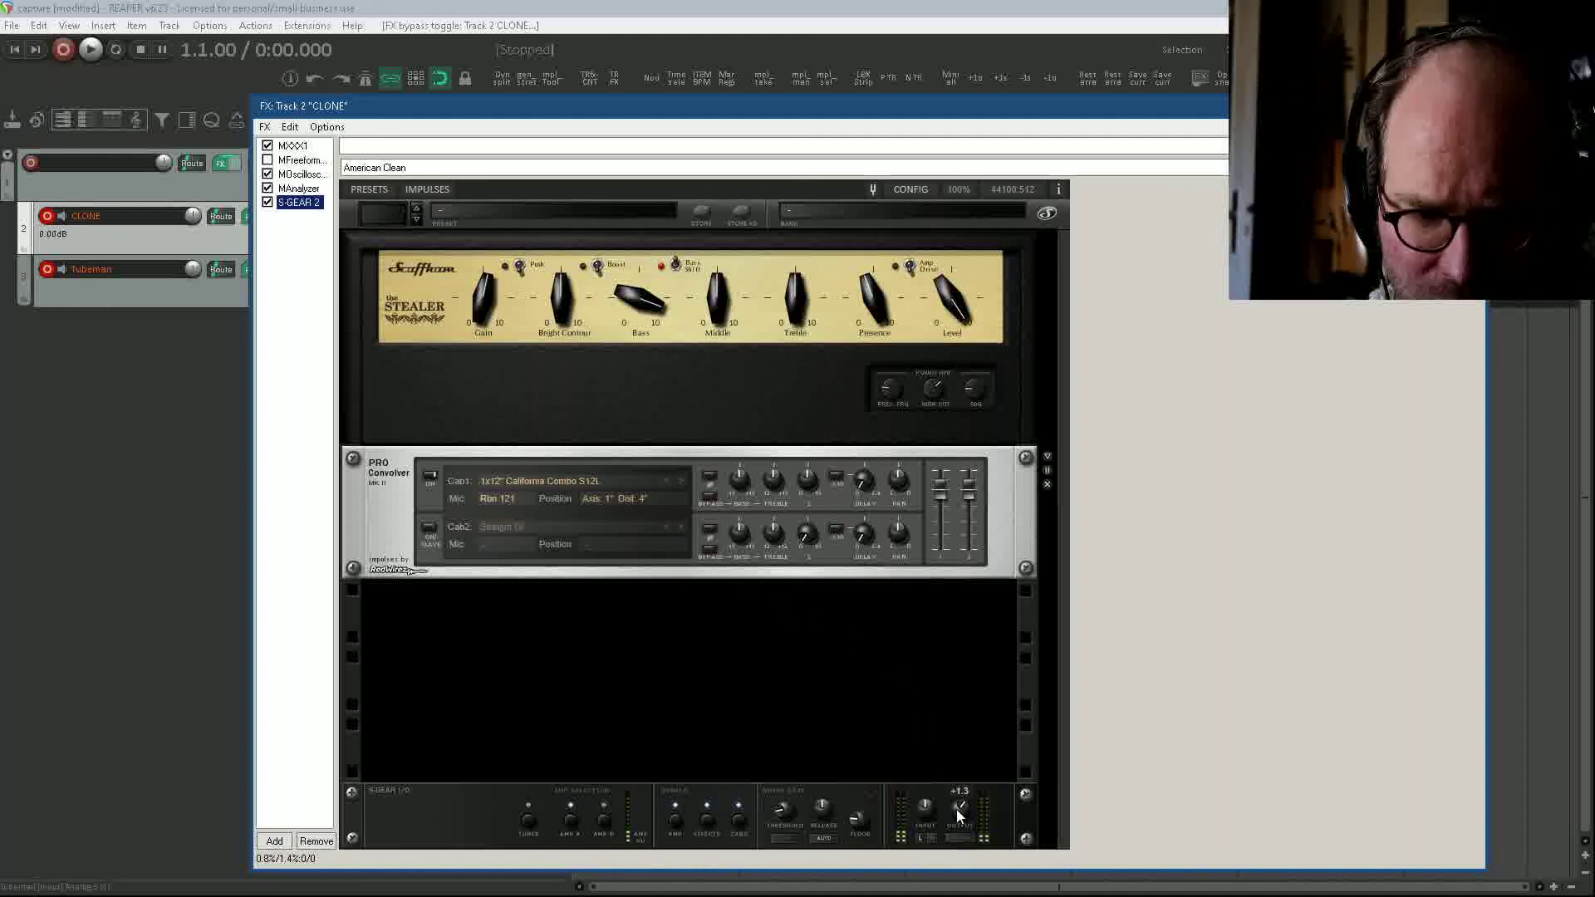
left_click_drag(955, 809, 959, 788)
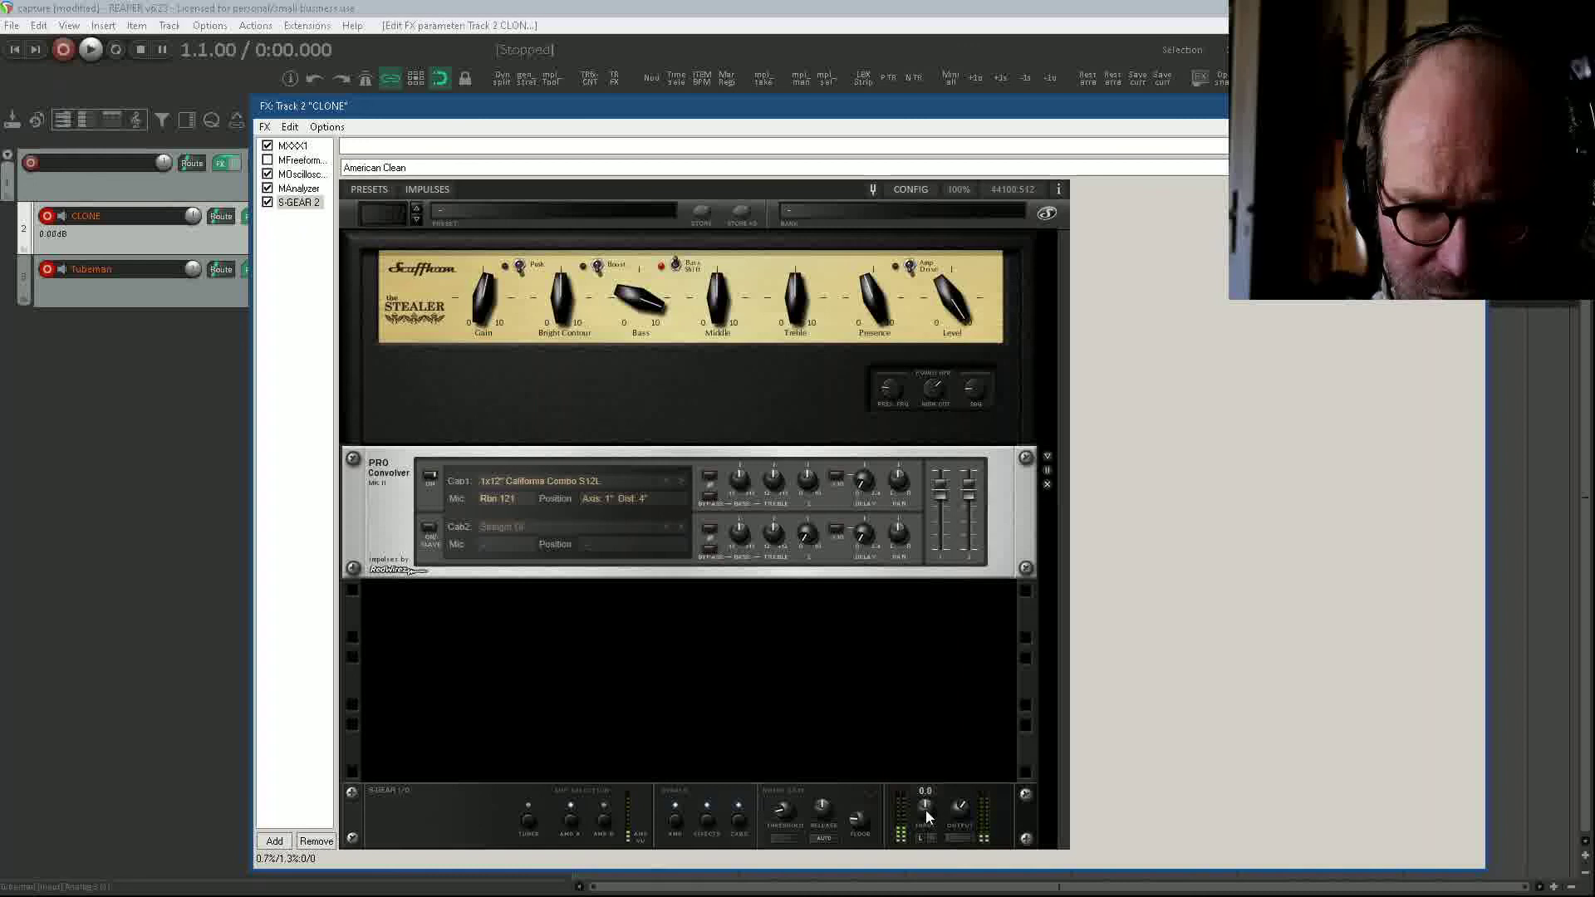
left_click(293, 145)
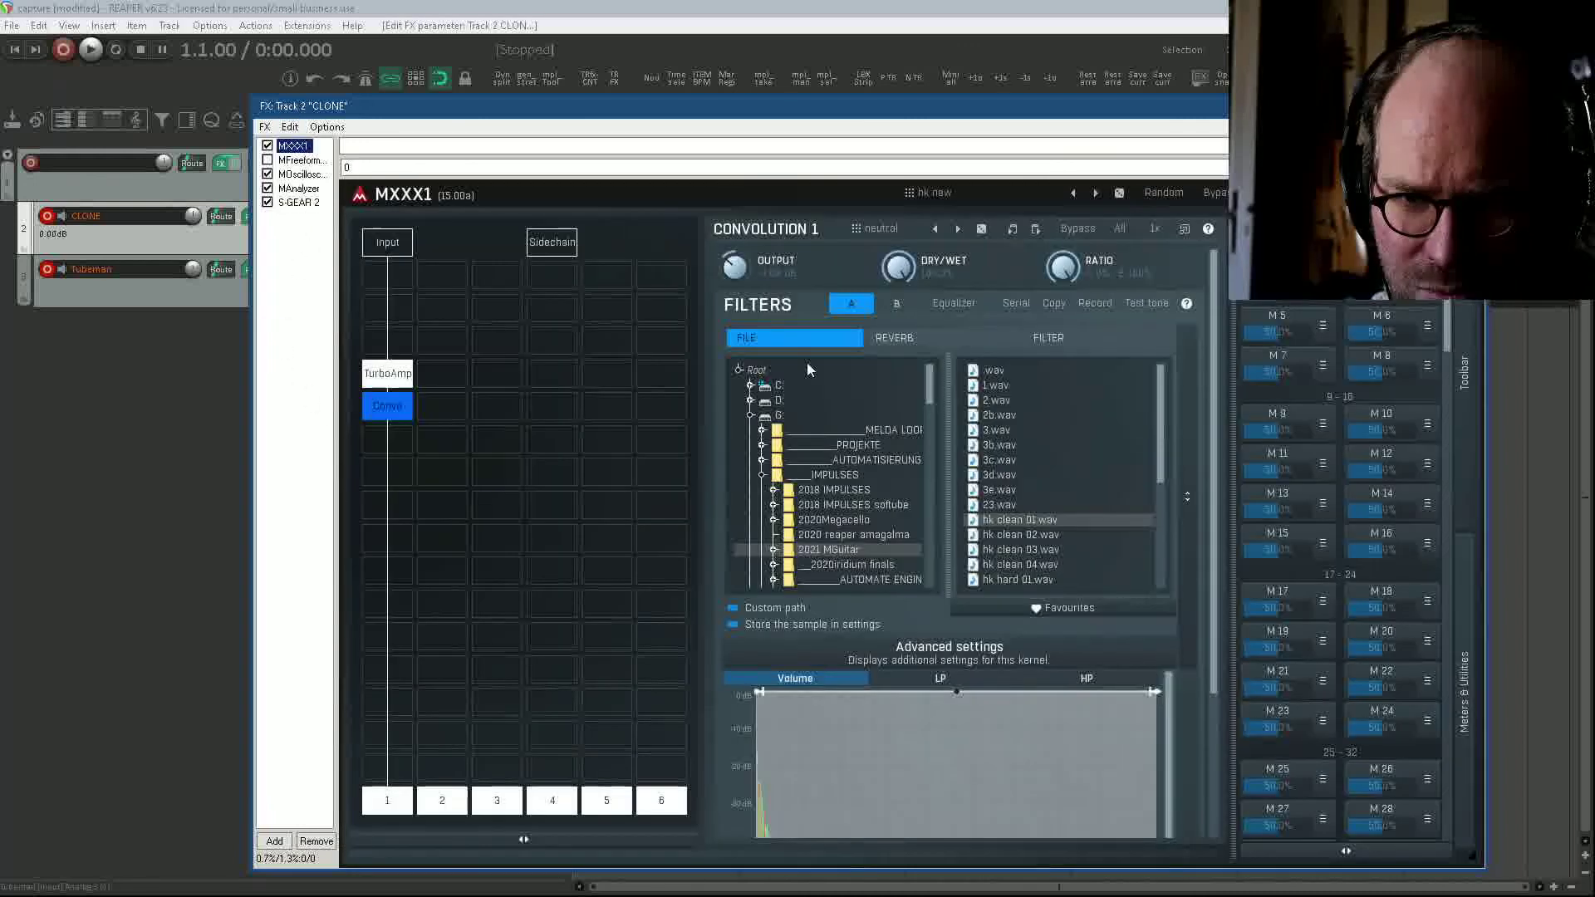
left_click(736, 268)
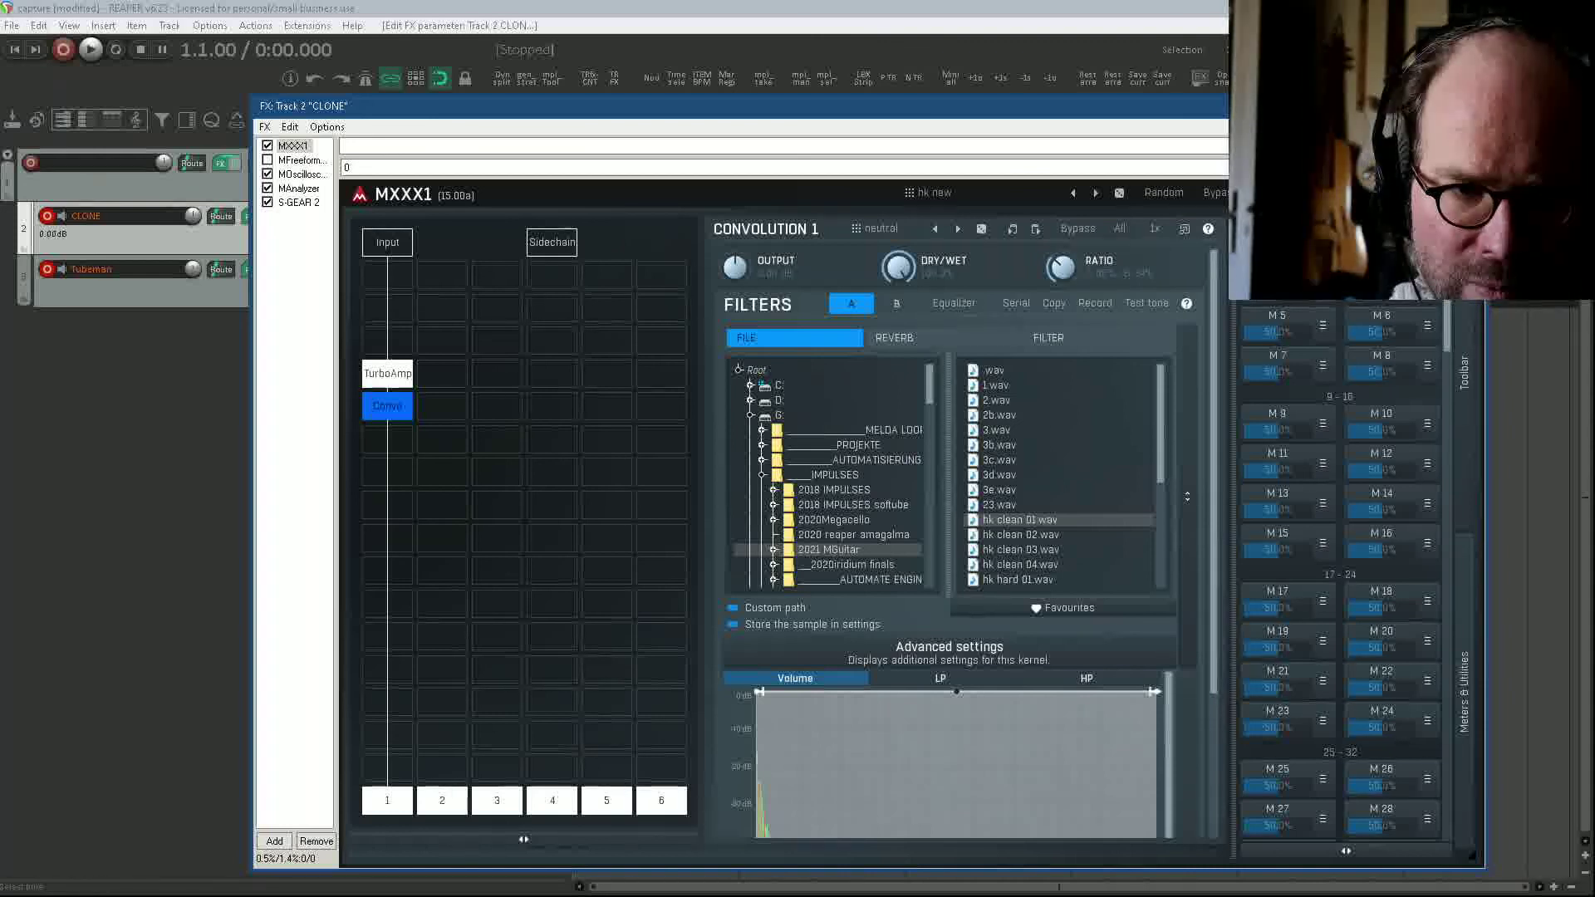
left_click(1062, 267)
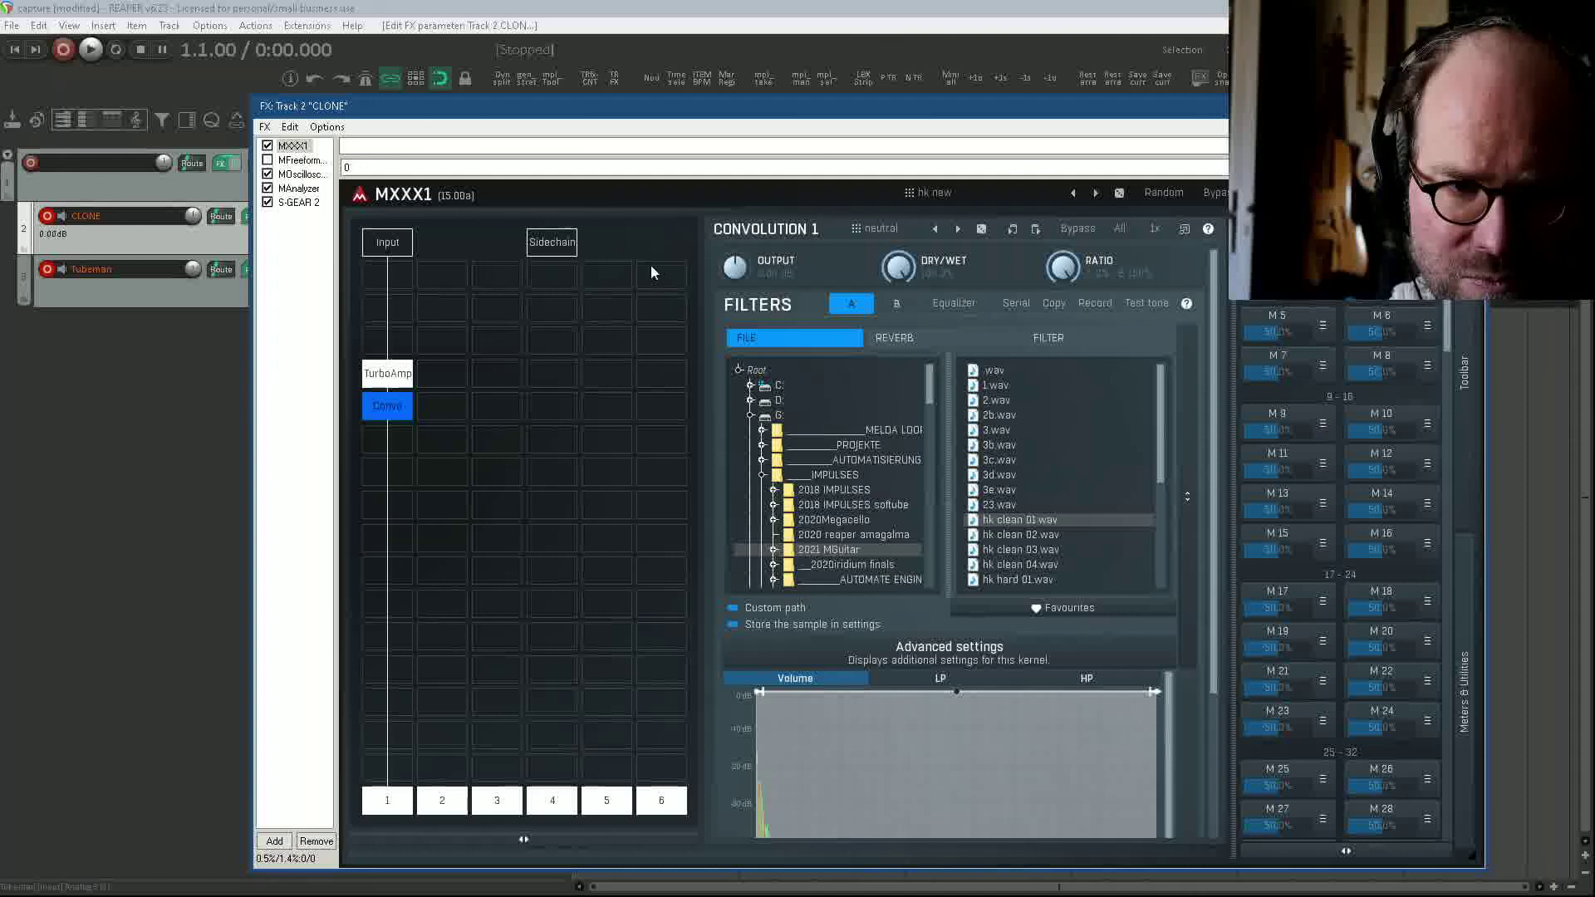
Step: Turn on The Stealer's Boost, lower Gain to about 1.9, raise Bass to 10, and reduce Middle to 2.0 and Treble to about 2.5
left_click(297, 201)
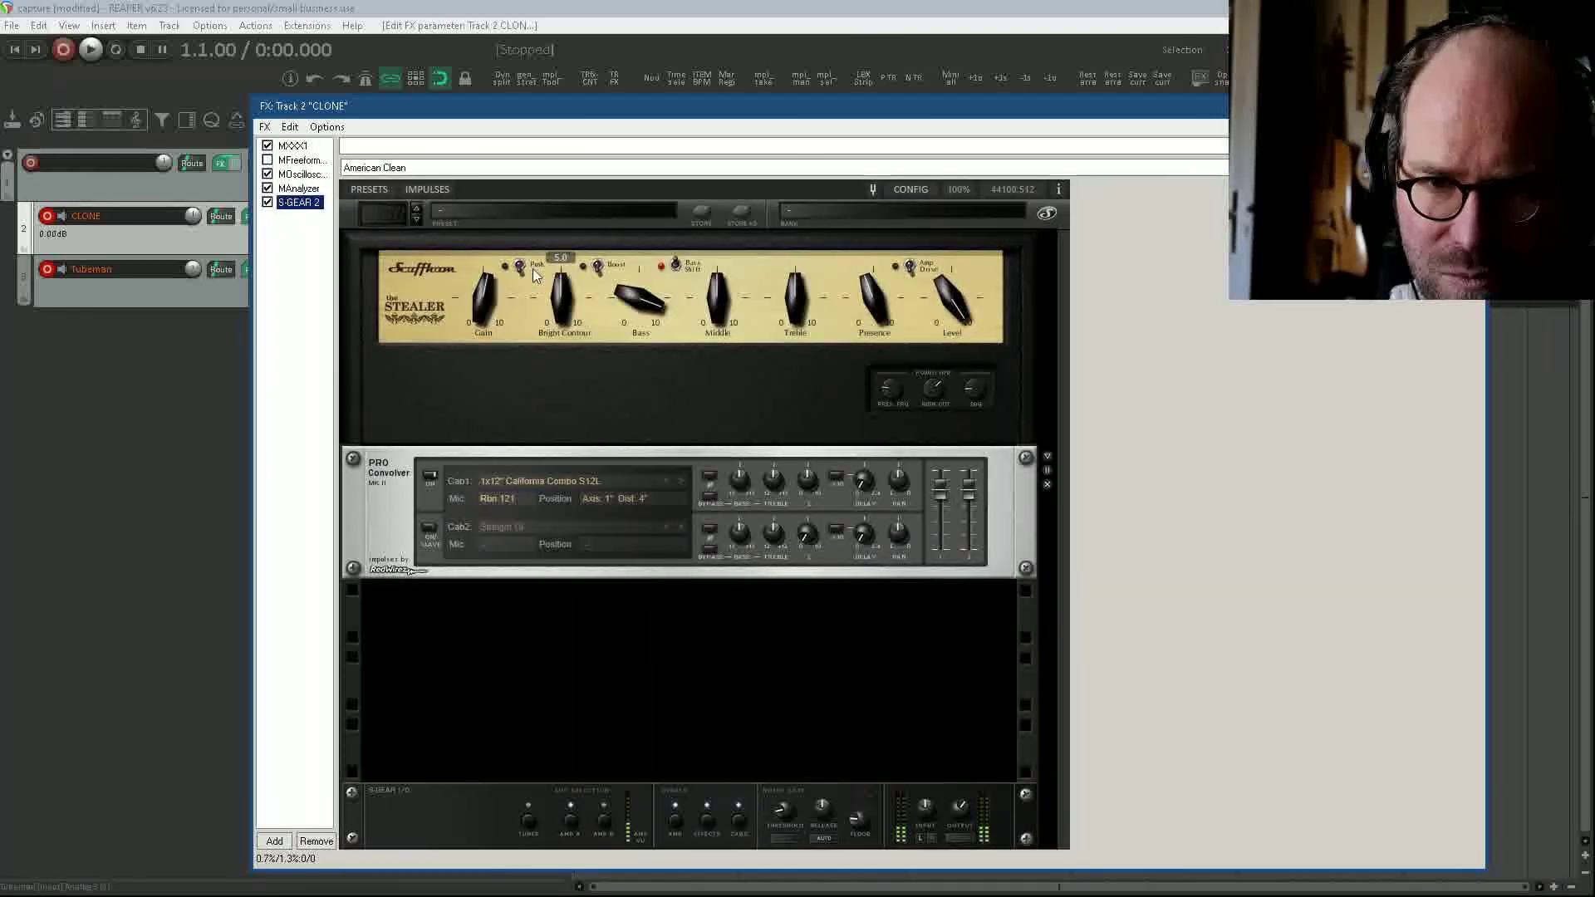
mouse_move(659, 305)
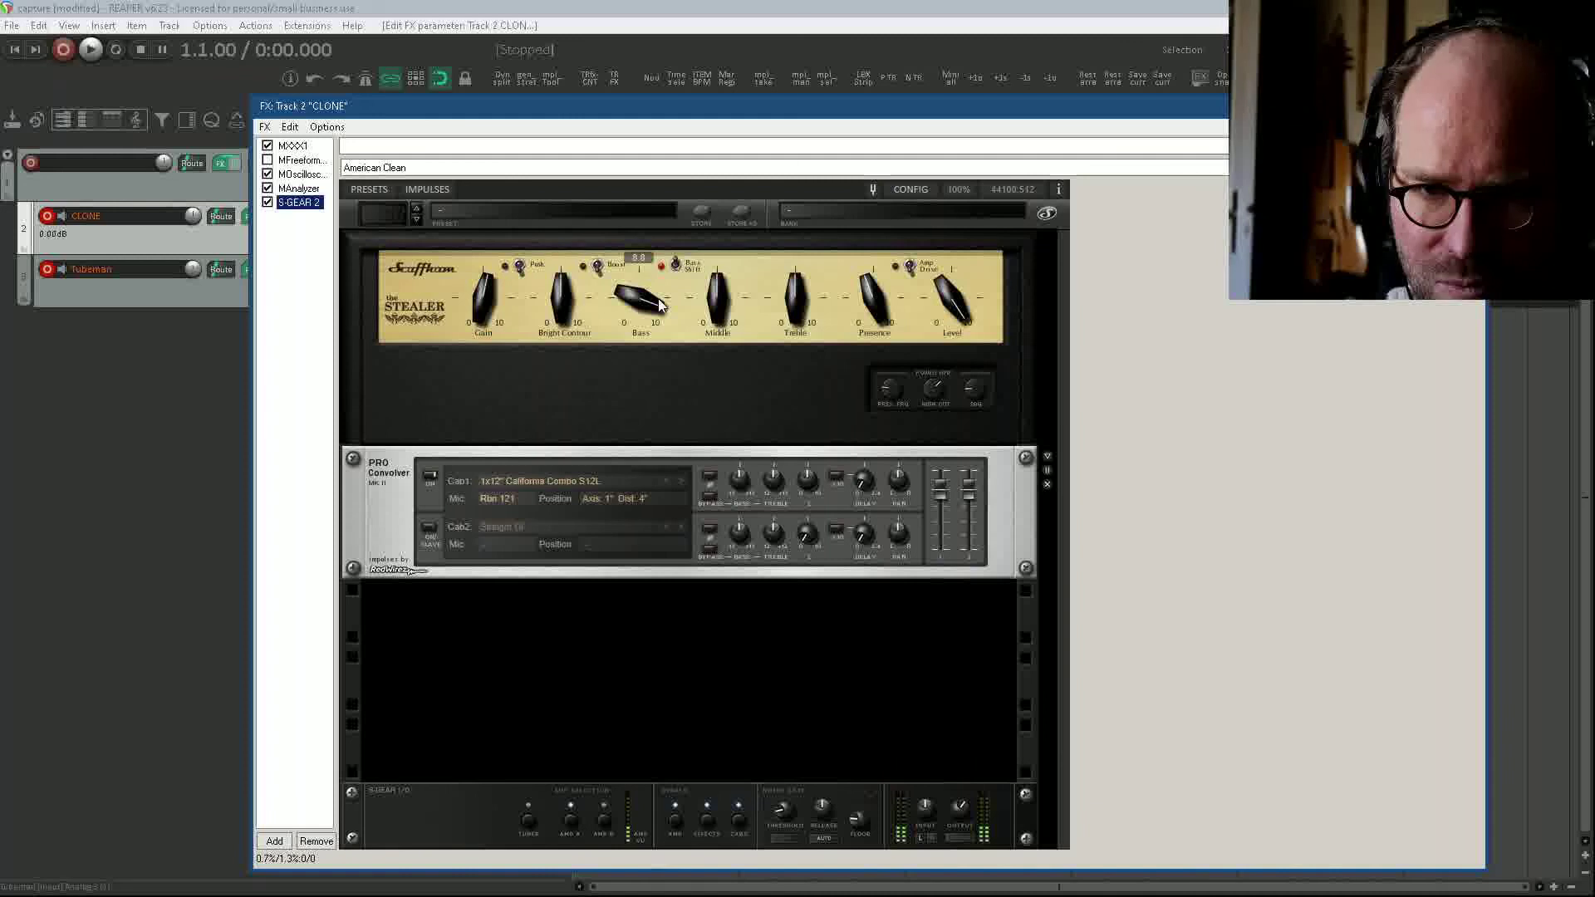
left_click(597, 266)
mouse_move(487, 305)
left_click_drag(488, 305, 470, 342)
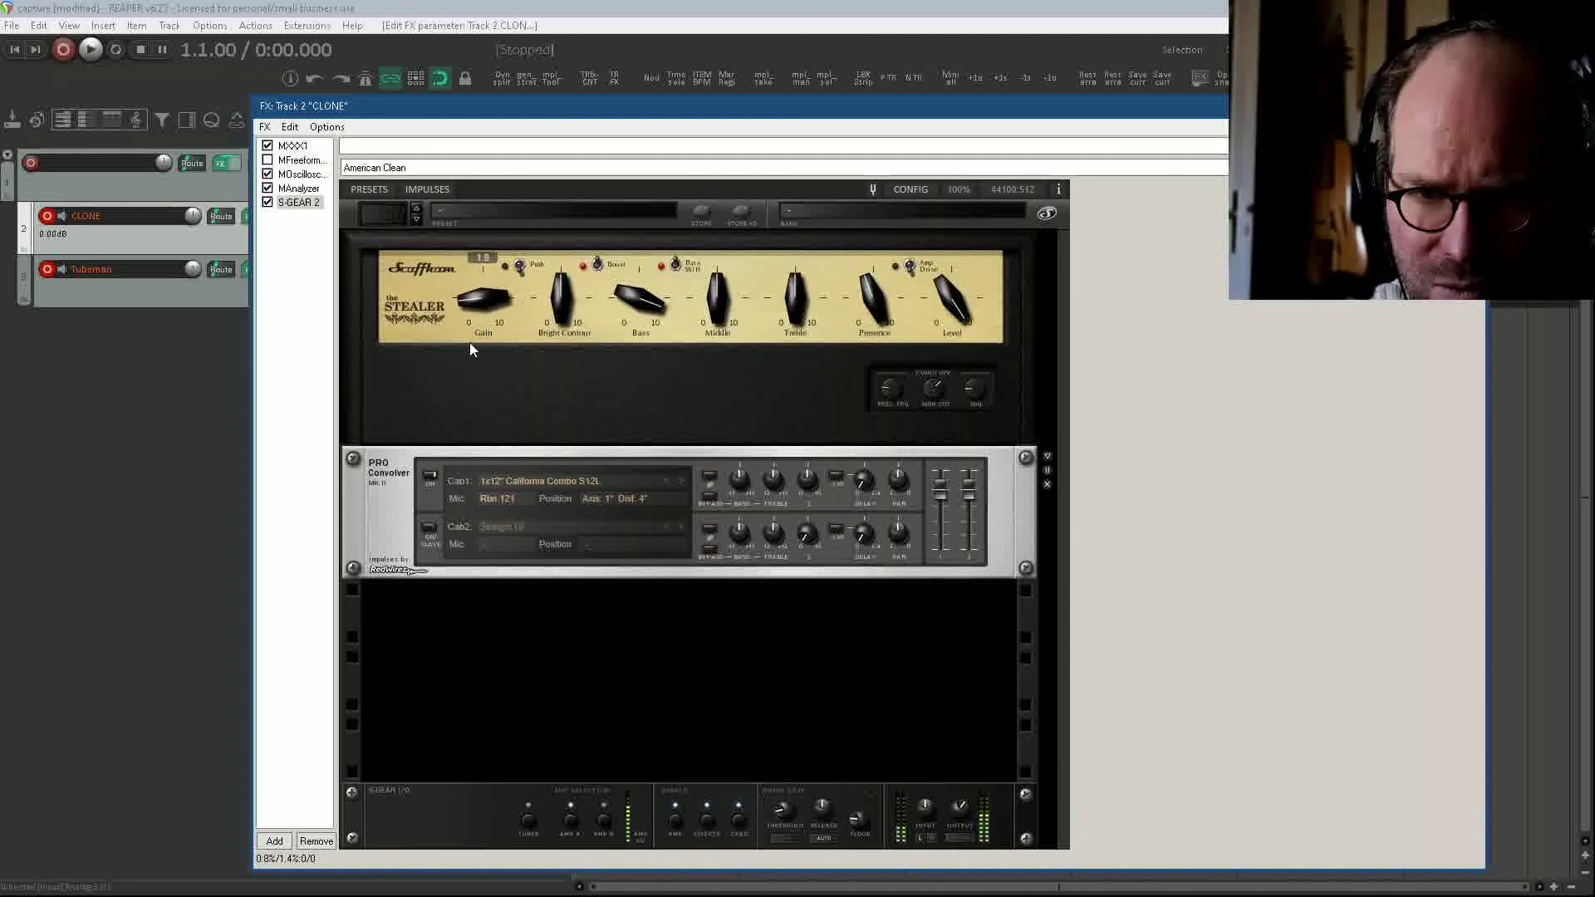
left_click_drag(618, 289, 722, 337)
mouse_move(803, 313)
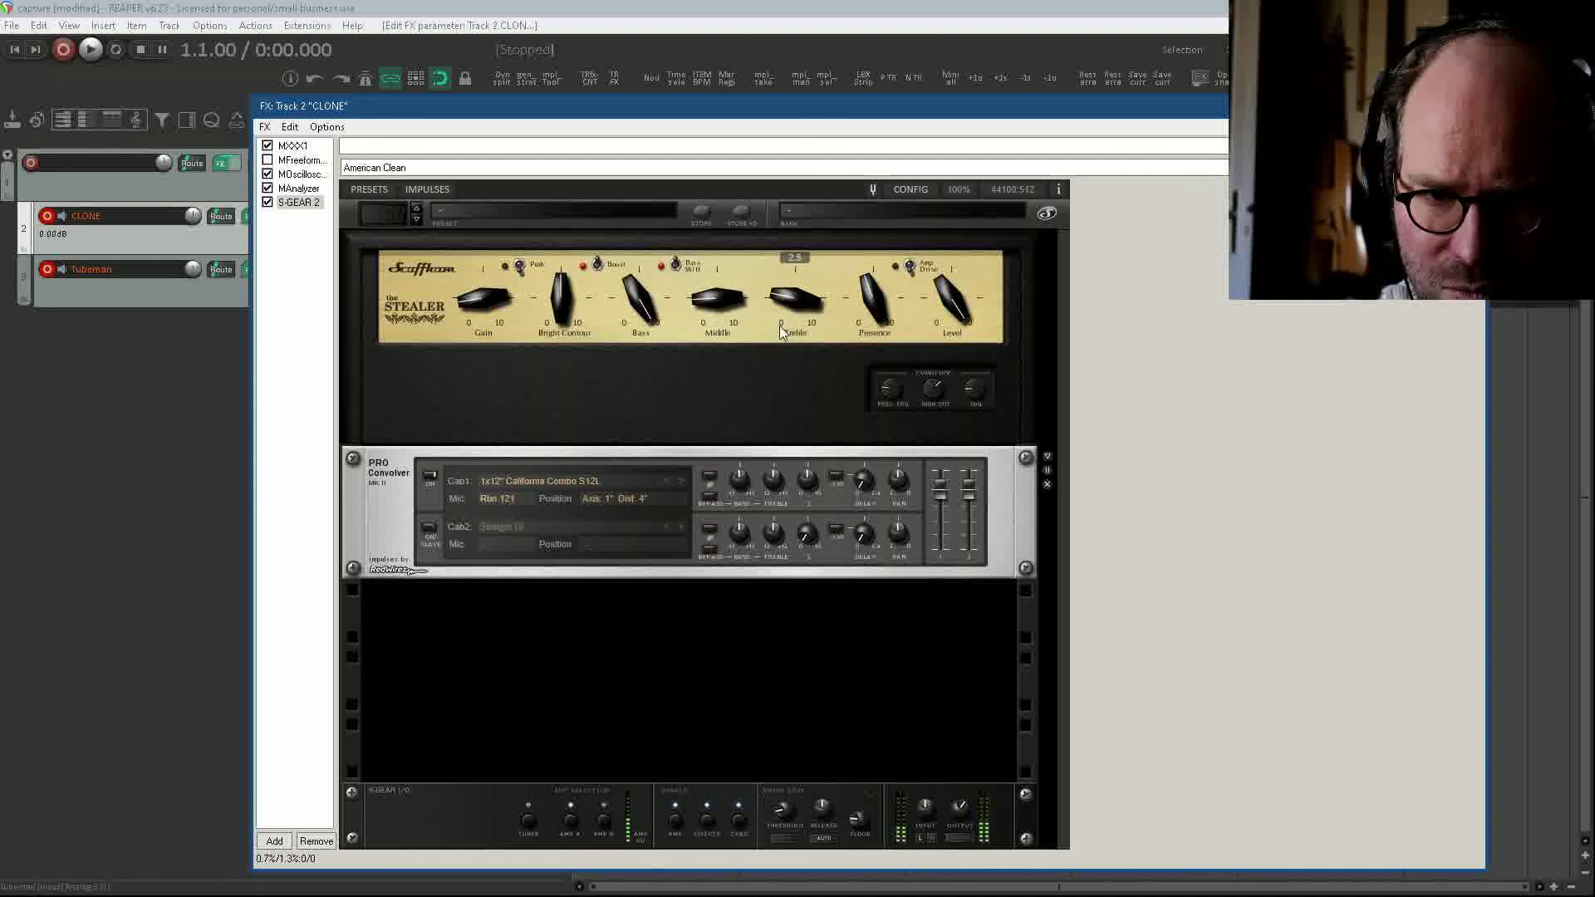
Step: Adjust The Stealer's Presence and Level, and turn on the Amp Drive switch
left_click_drag(872, 301, 843, 272)
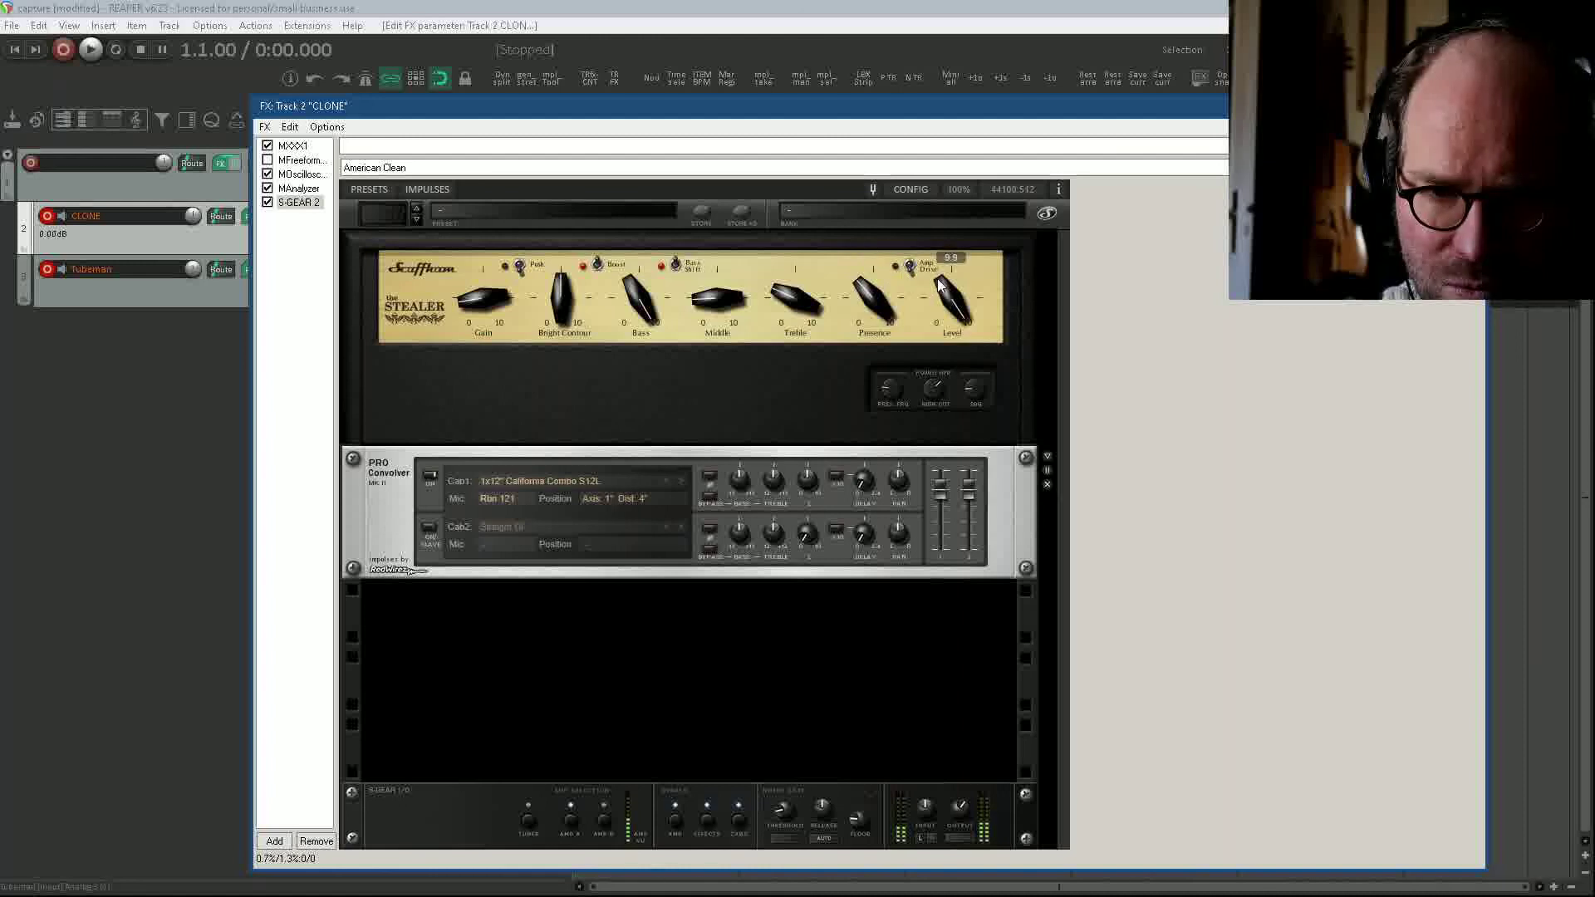
left_click_drag(925, 308, 885, 265)
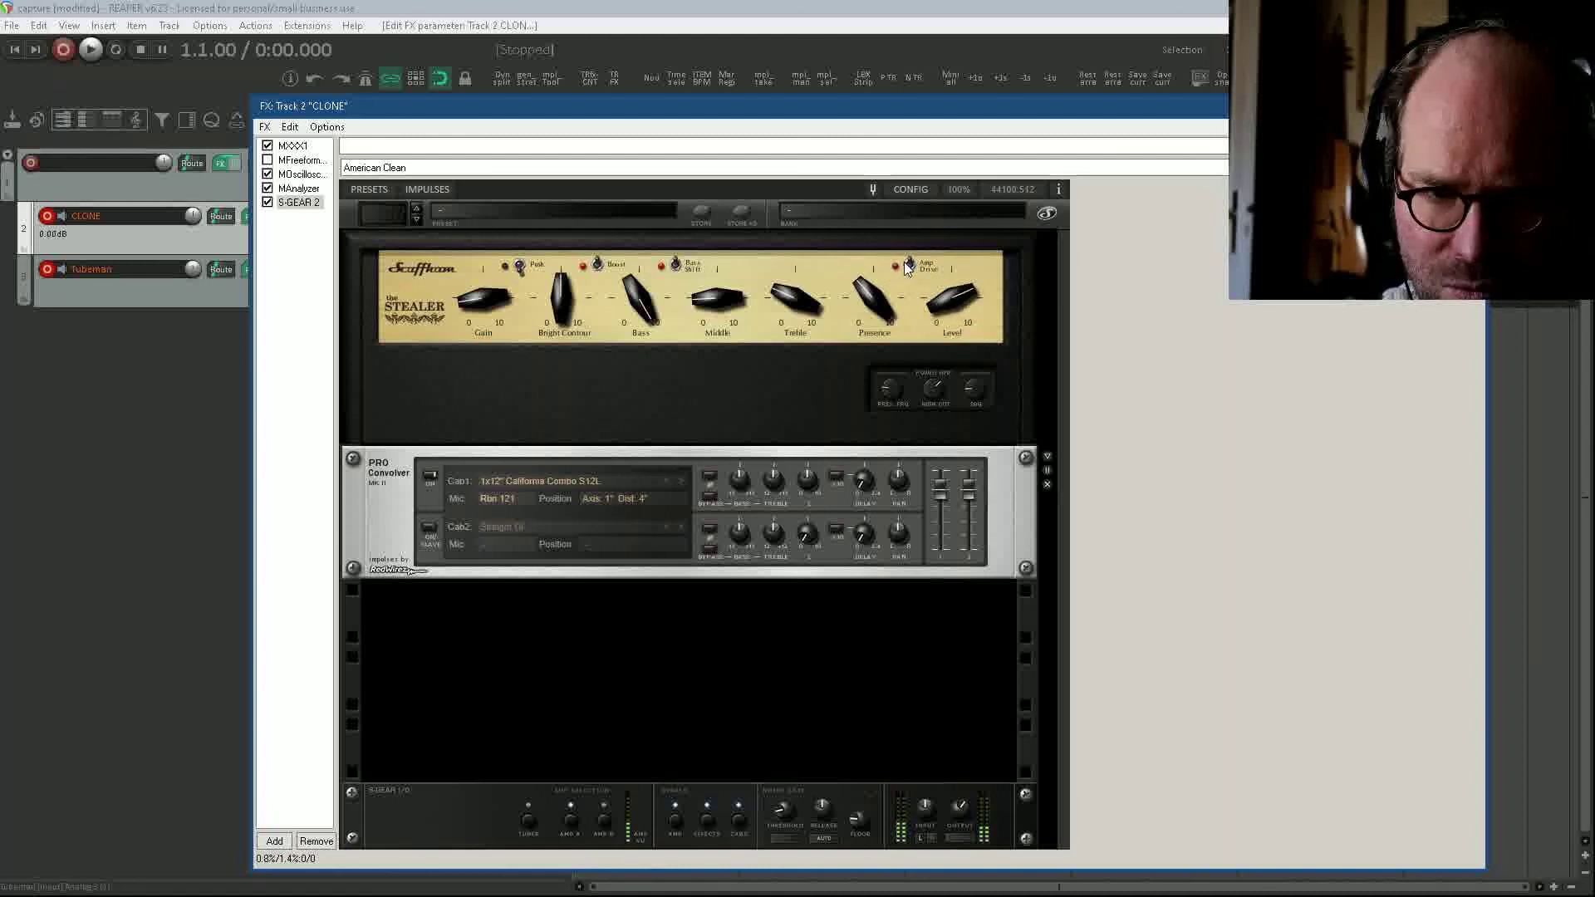
left_click_drag(951, 311, 955, 326)
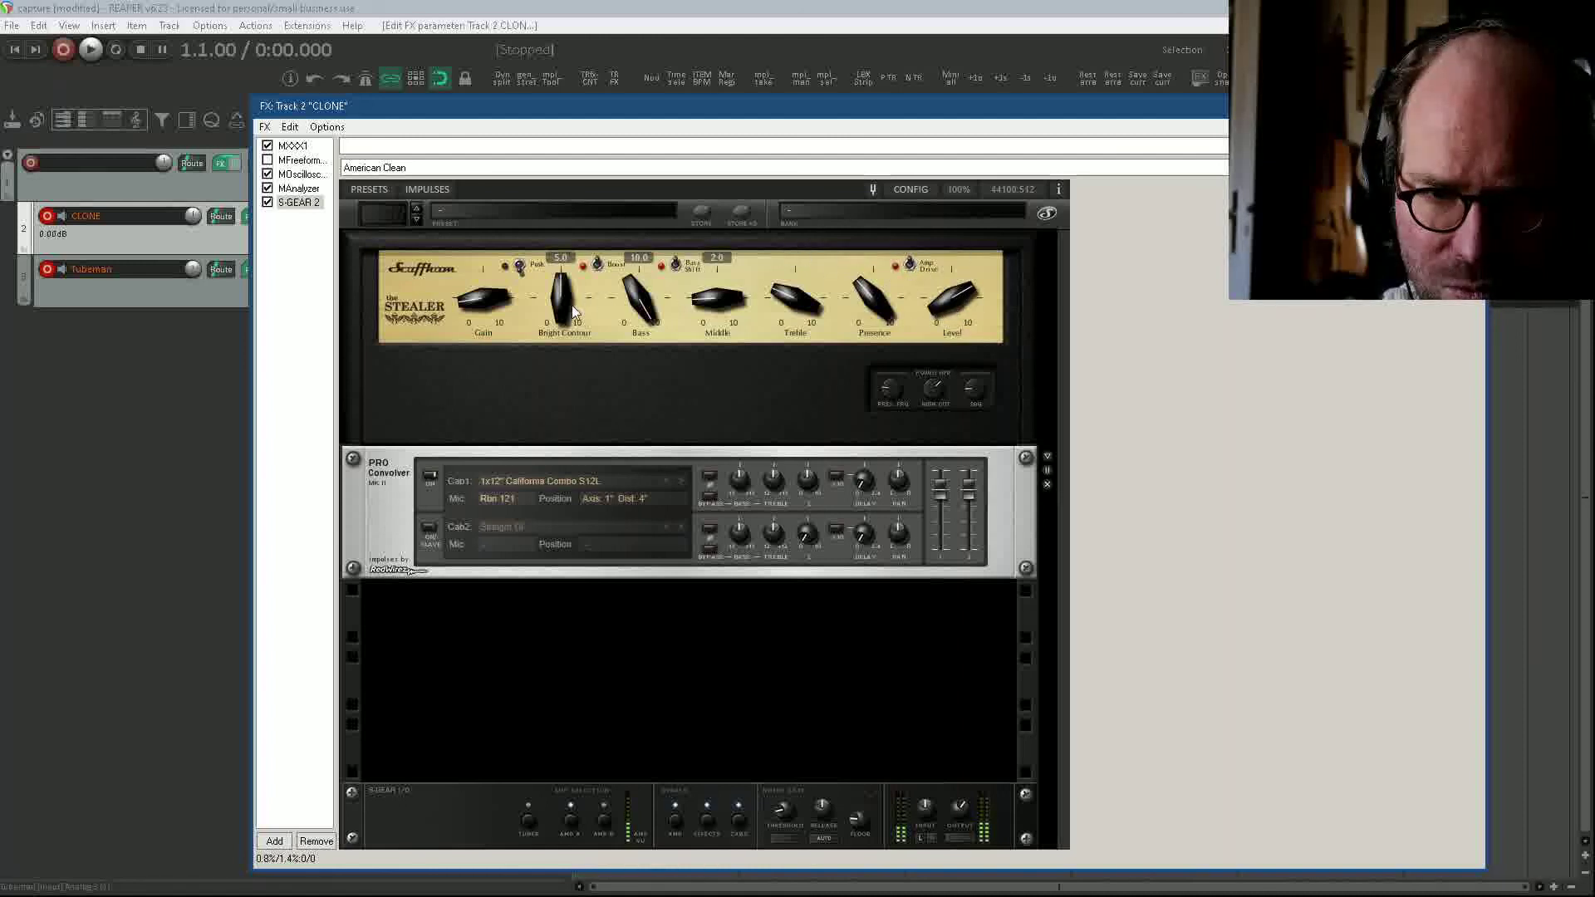
Step: Lower The Stealer's Bright Contour and Bass, and fine-tune its Middle and Treble
left_click_drag(572, 305, 563, 254)
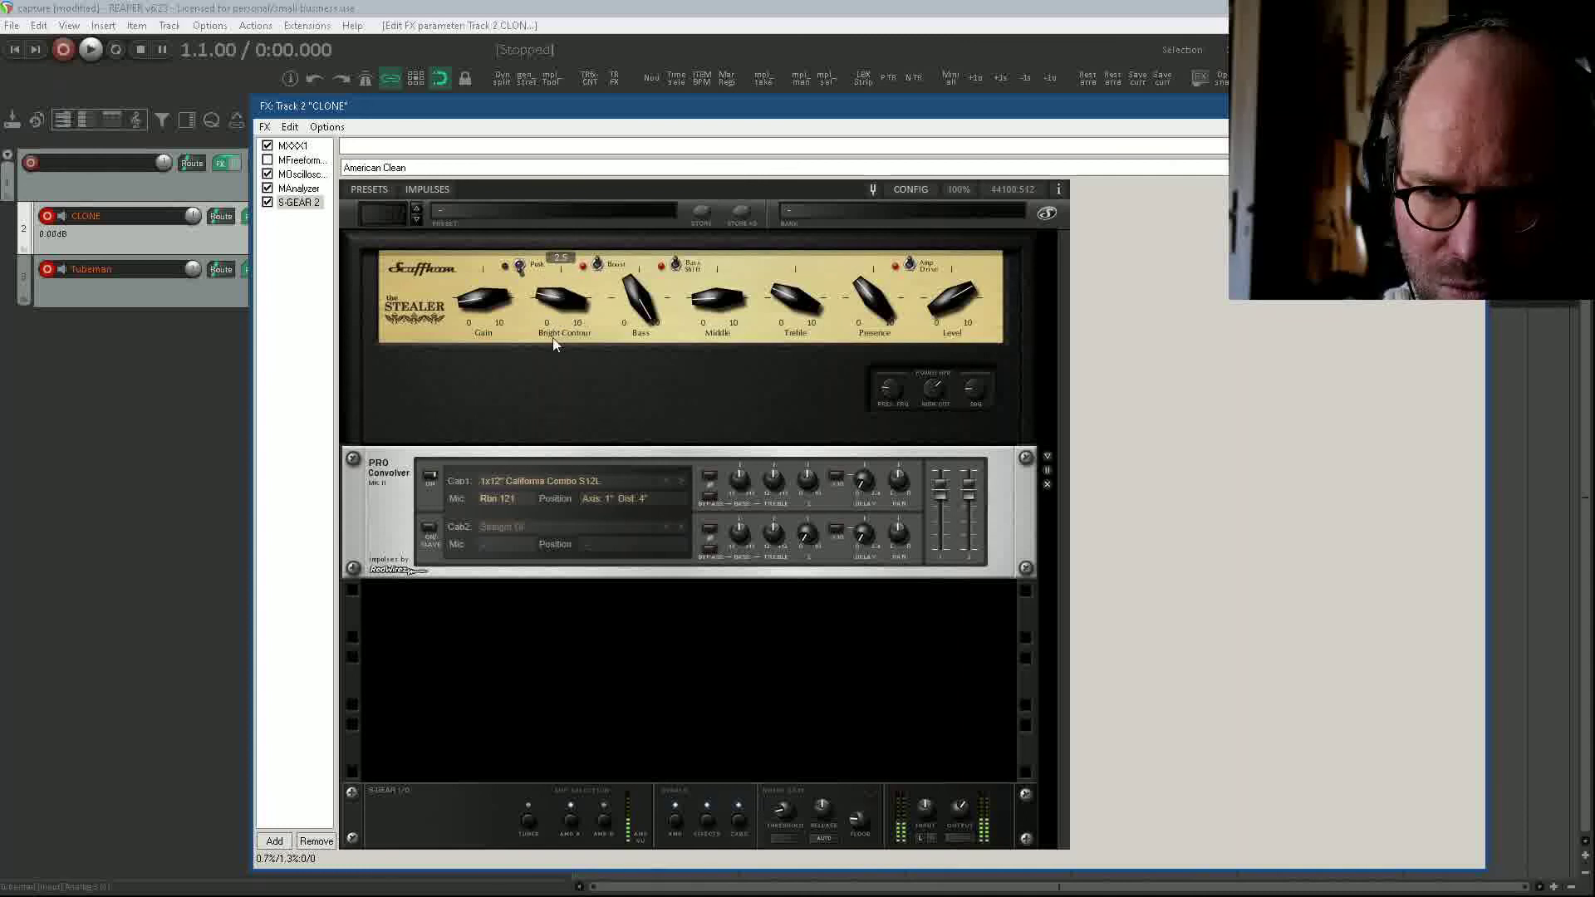
mouse_move(555, 344)
left_mouse_down()
mouse_move(547, 356)
mouse_move(549, 337)
left_mouse_up()
mouse_move(740, 275)
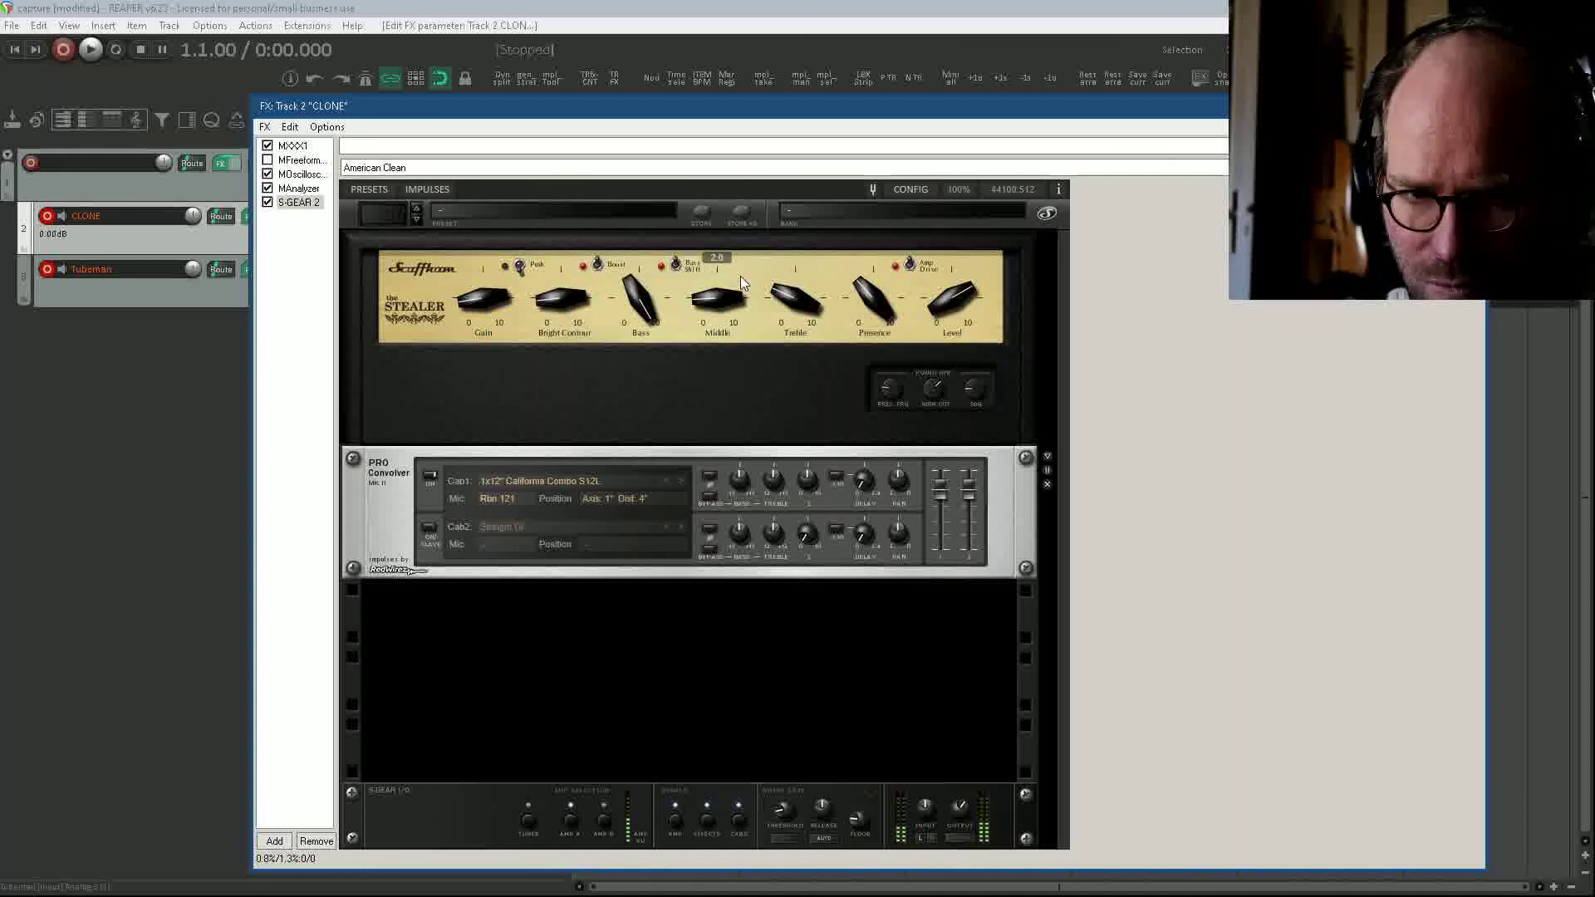
mouse_move(629, 309)
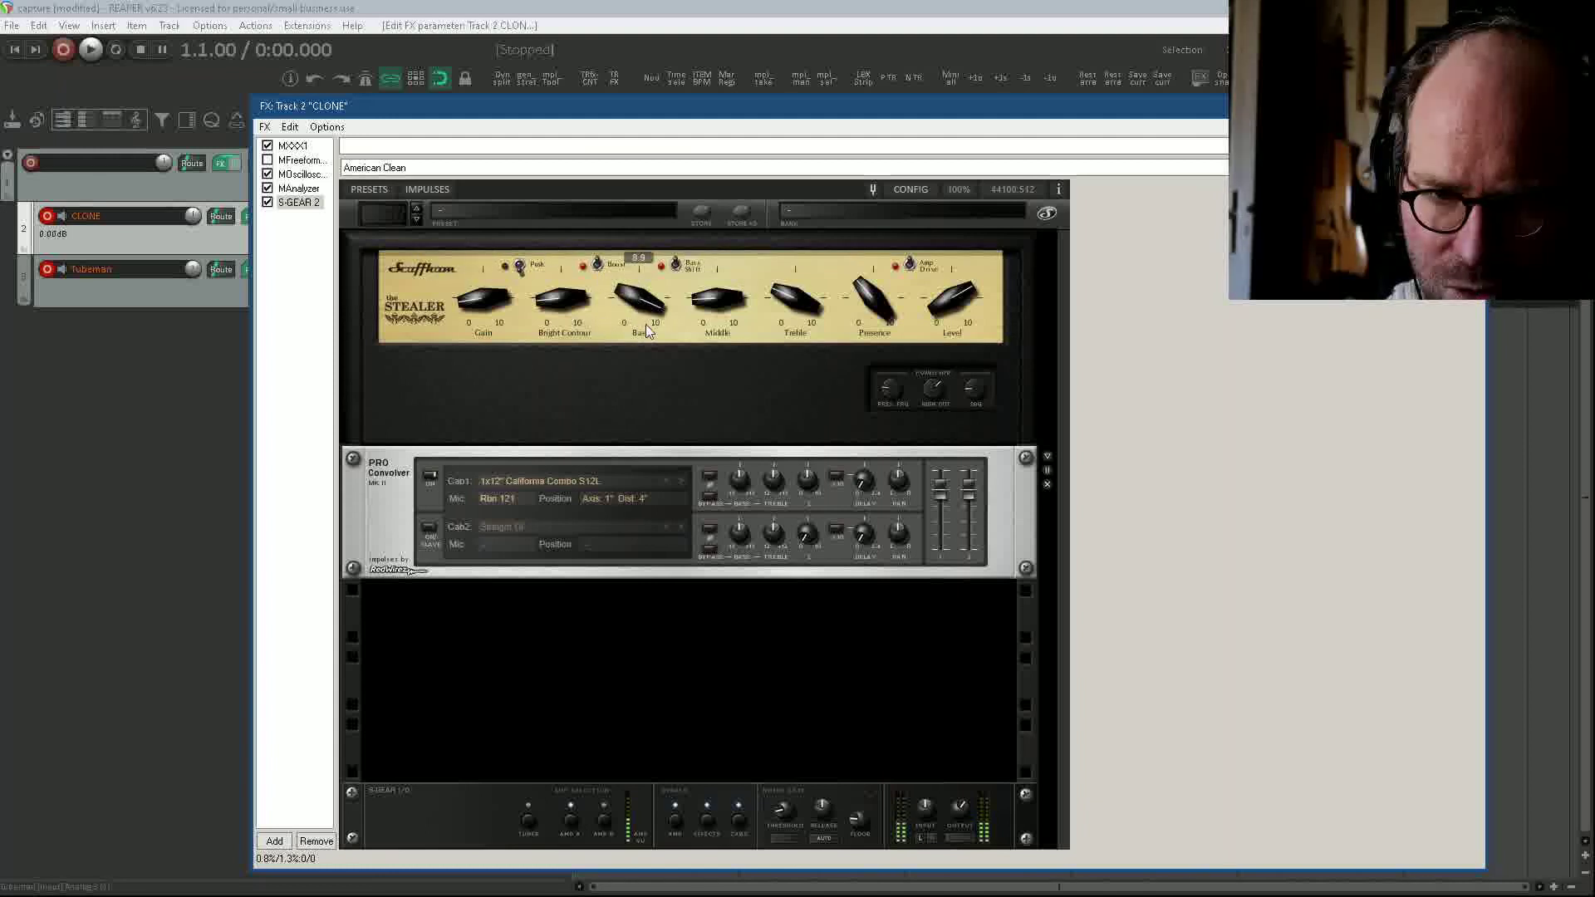
left_click_drag(716, 297, 721, 302)
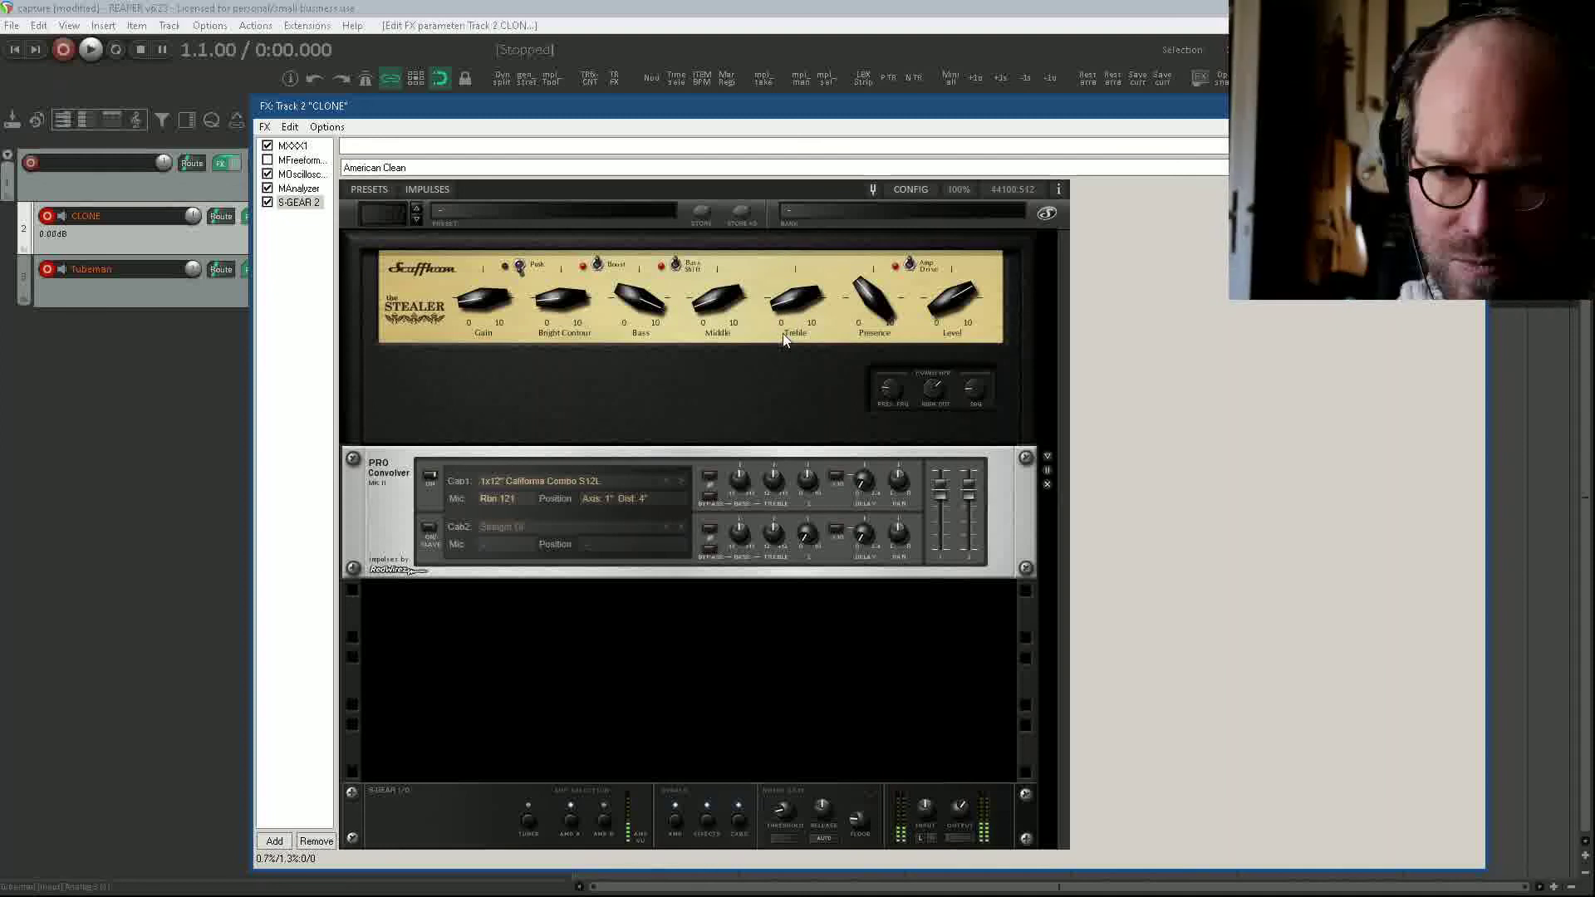
left_click_drag(781, 295, 774, 289)
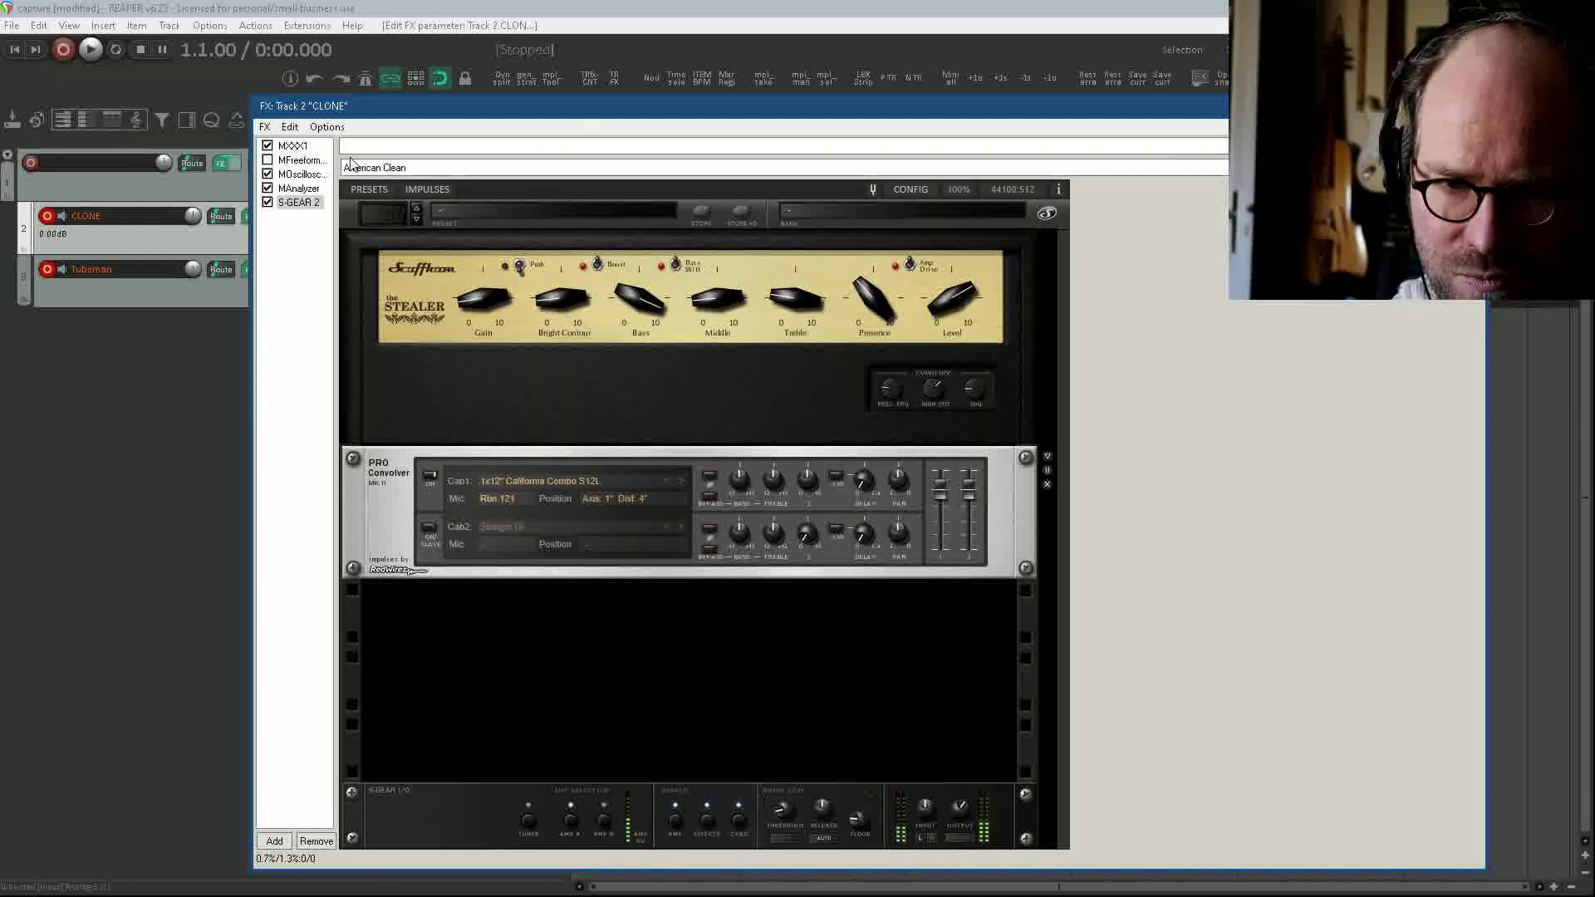
Step: Readjust the Ratio of the MXXX1 convolution and bypass MXXX1
left_click(293, 147)
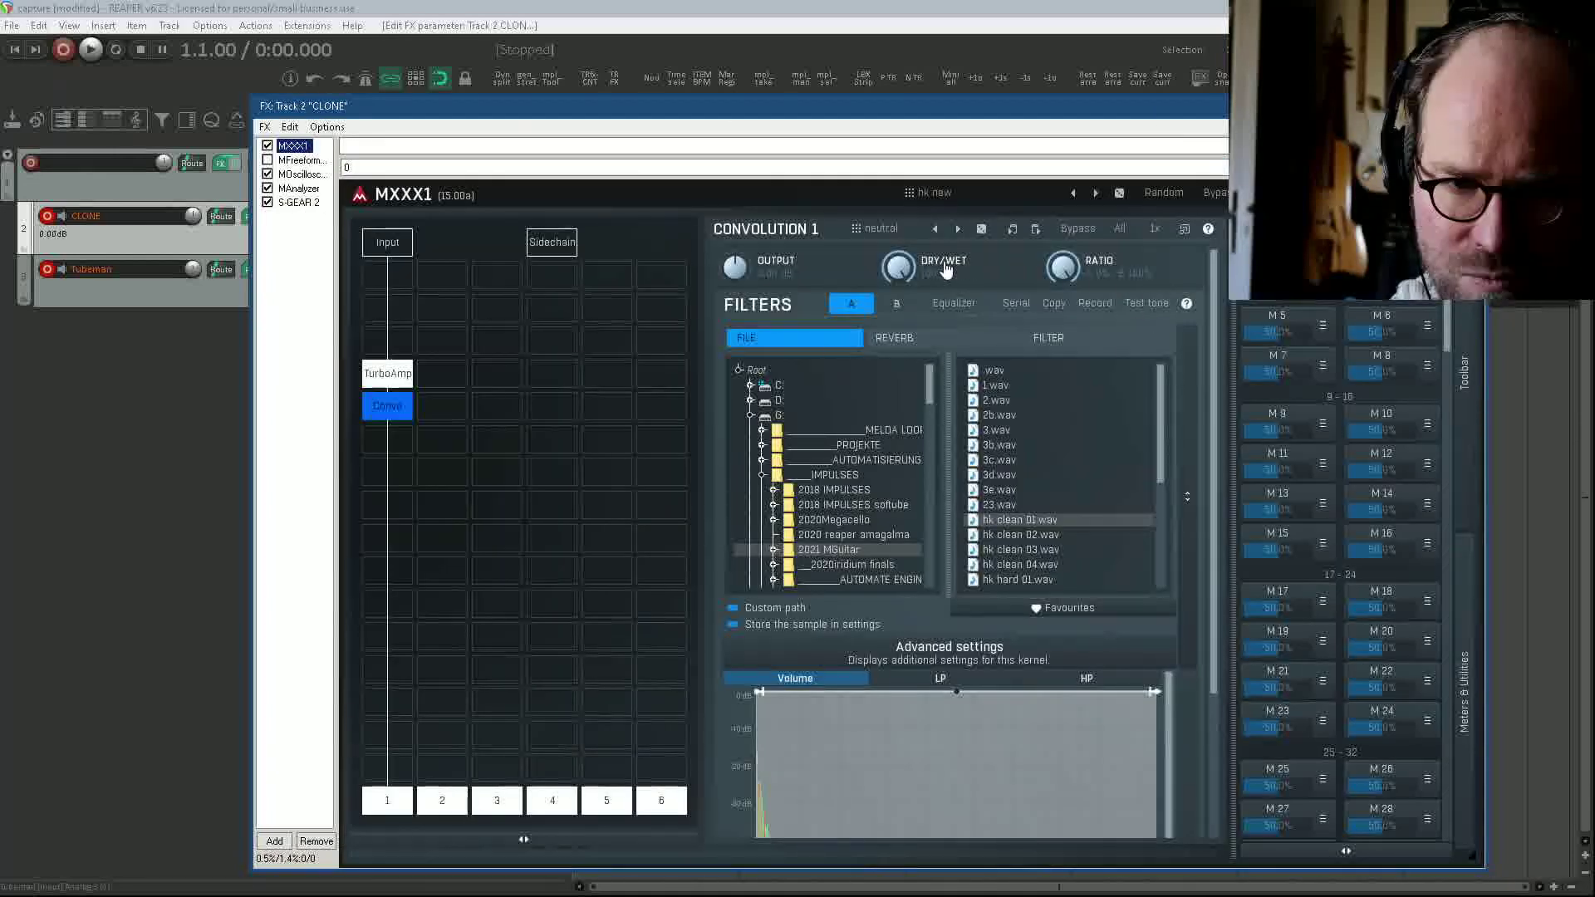
left_click_drag(1063, 267, 1063, 278)
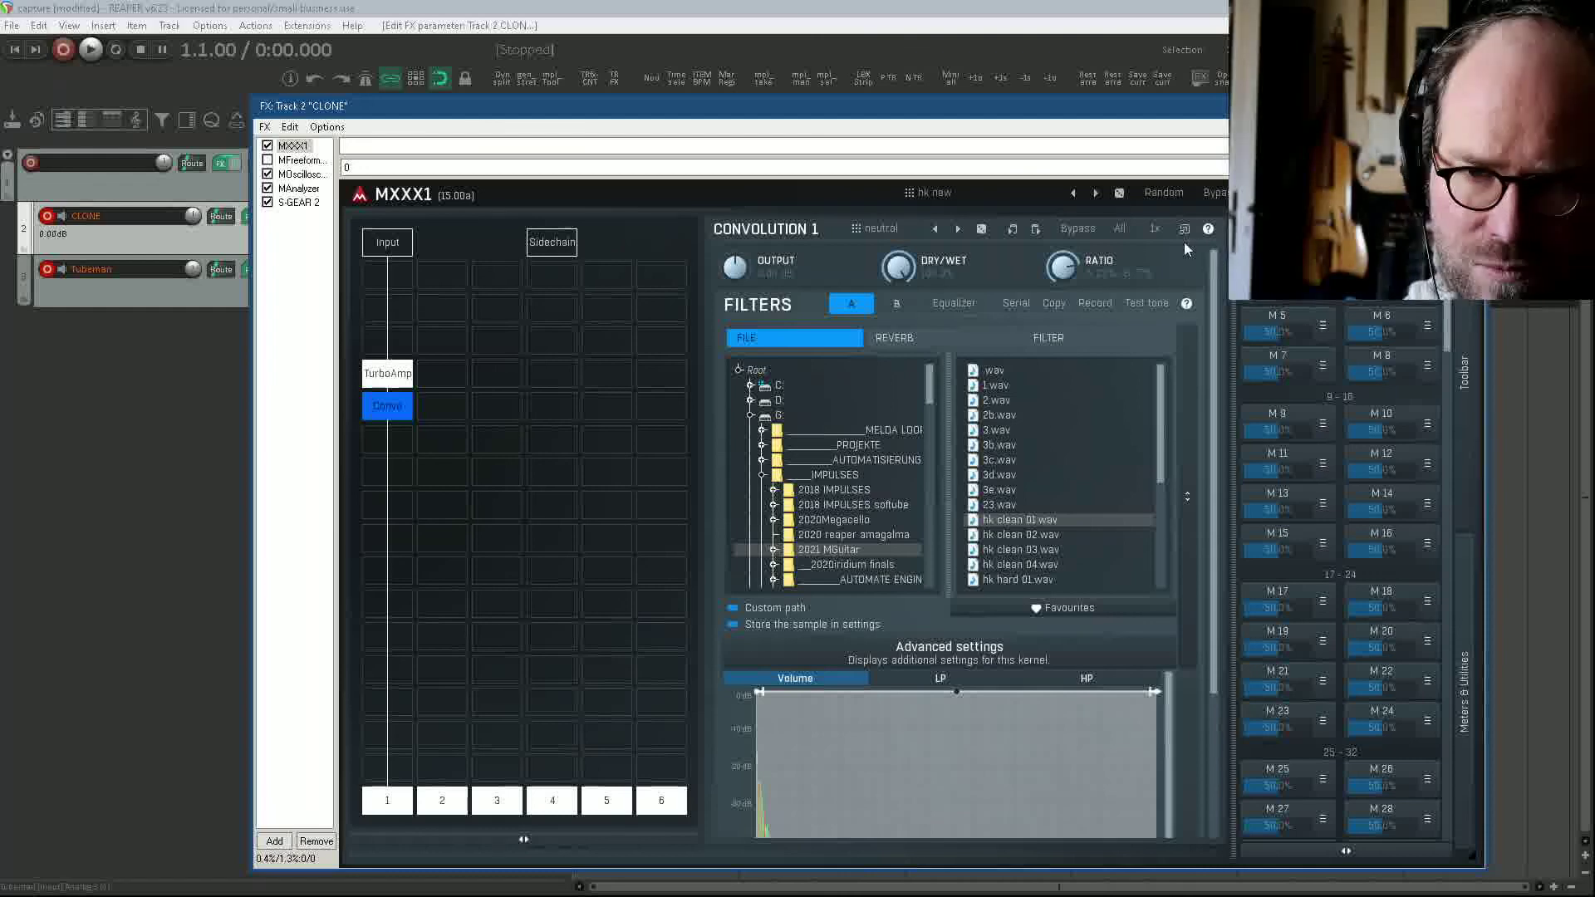
left_click(267, 146)
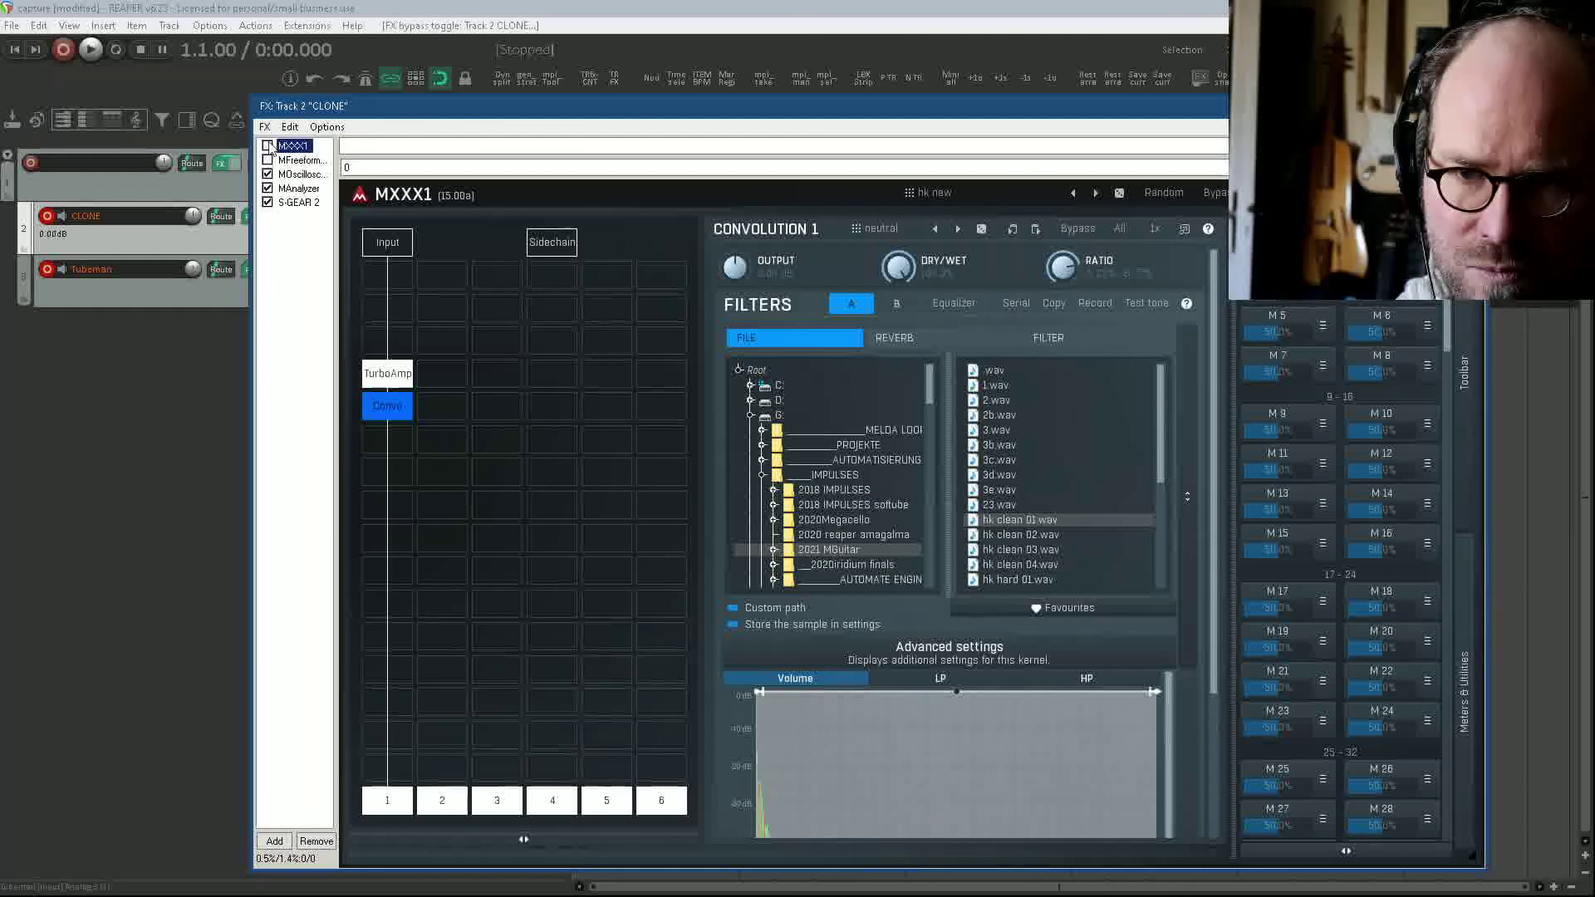
Step: Raise The Stealer's Gain in S-GEAR 2 and move the effects window aside to uncover the track controls
left_click(295, 202)
left_click_drag(484, 297, 452, 162)
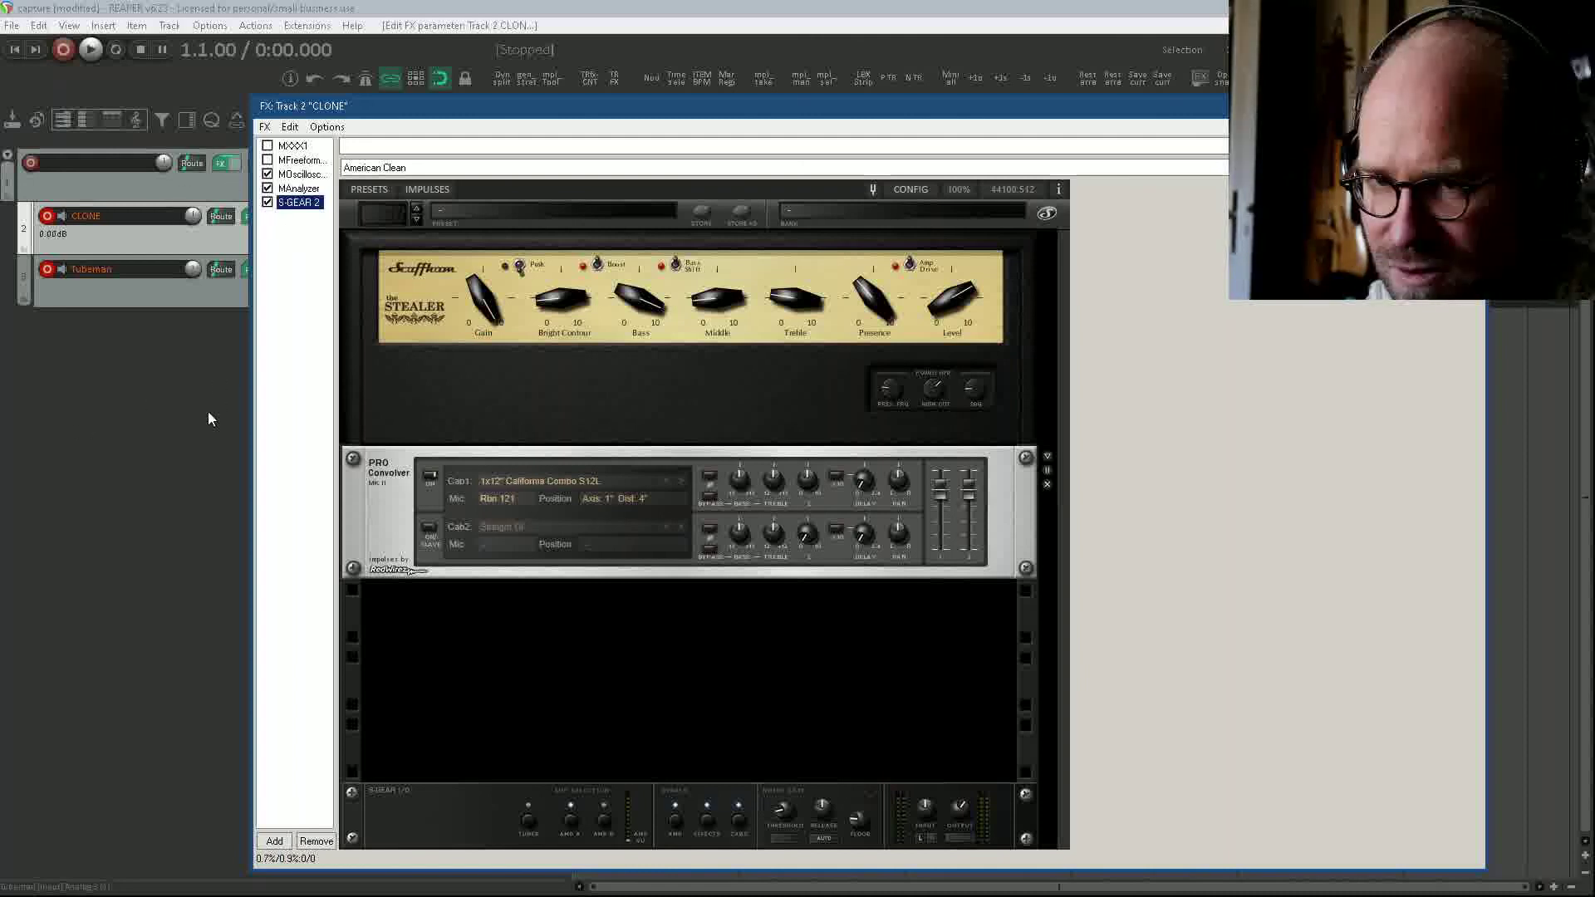
left_click_drag(511, 112, 747, 110)
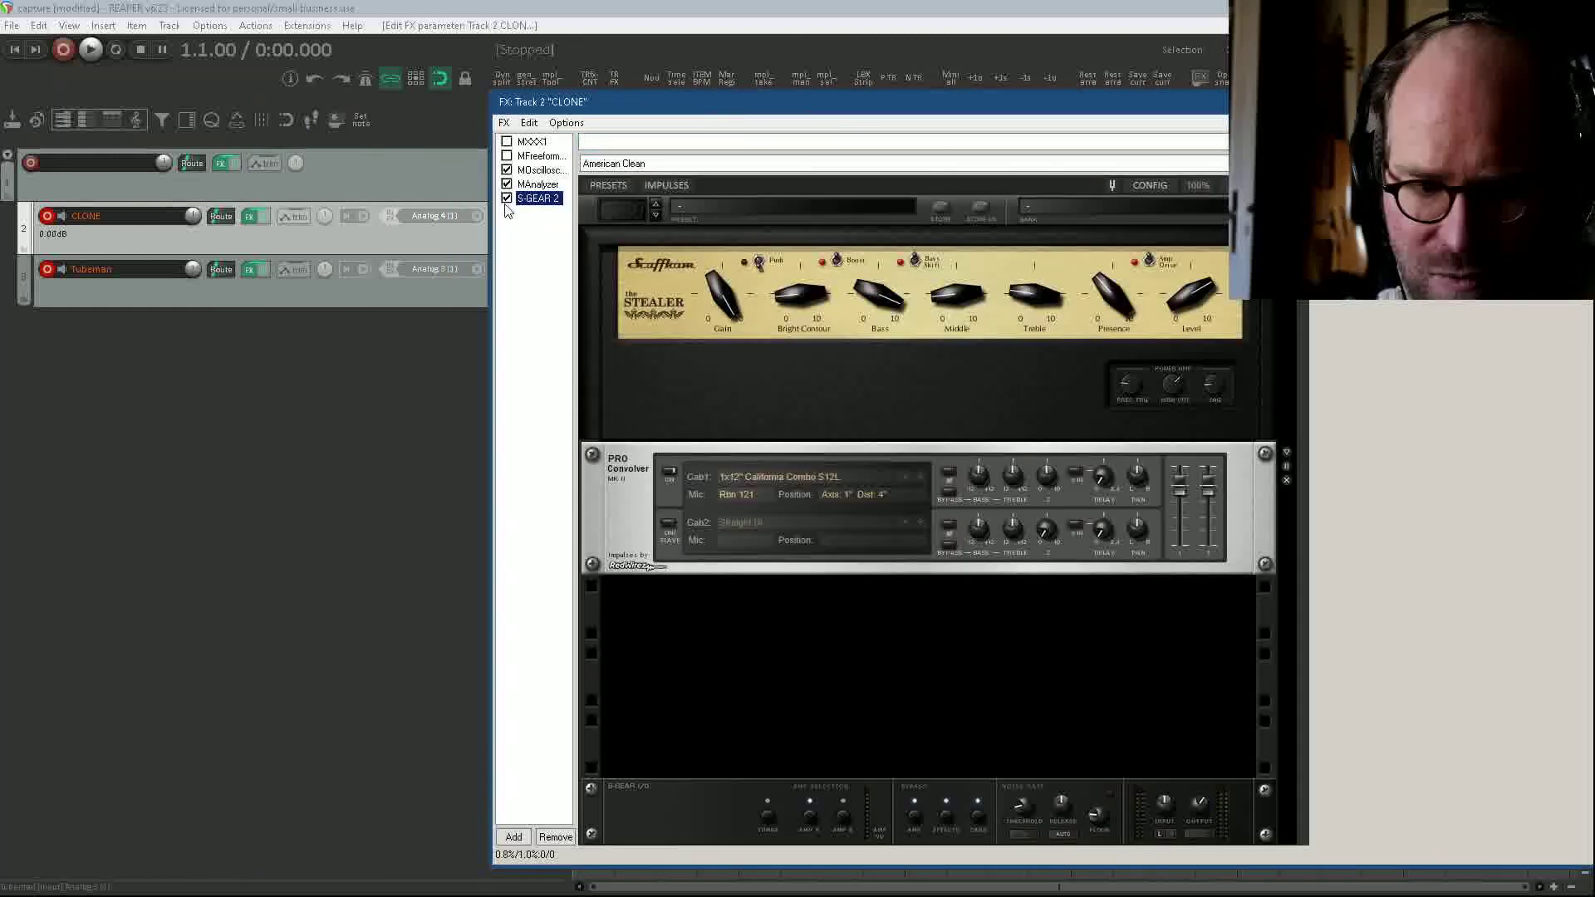